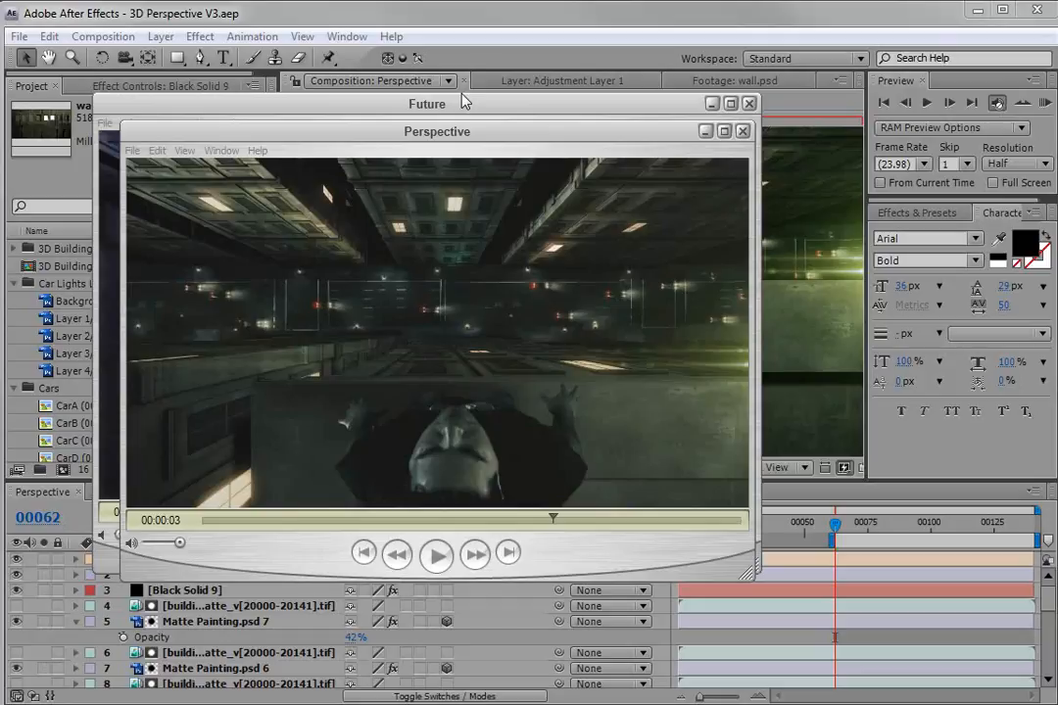
Play the rendered Perspective and Future movies to compare them.
left_click_drag(560, 519, 202, 529)
left_click(434, 555)
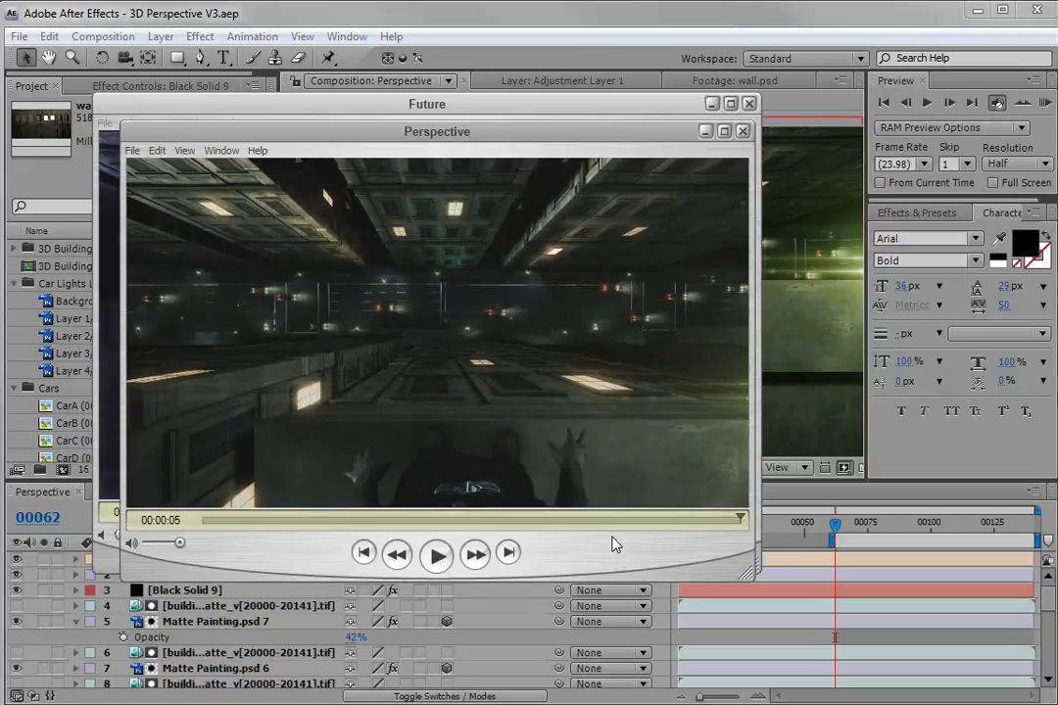
left_click(448, 104)
left_click(427, 549)
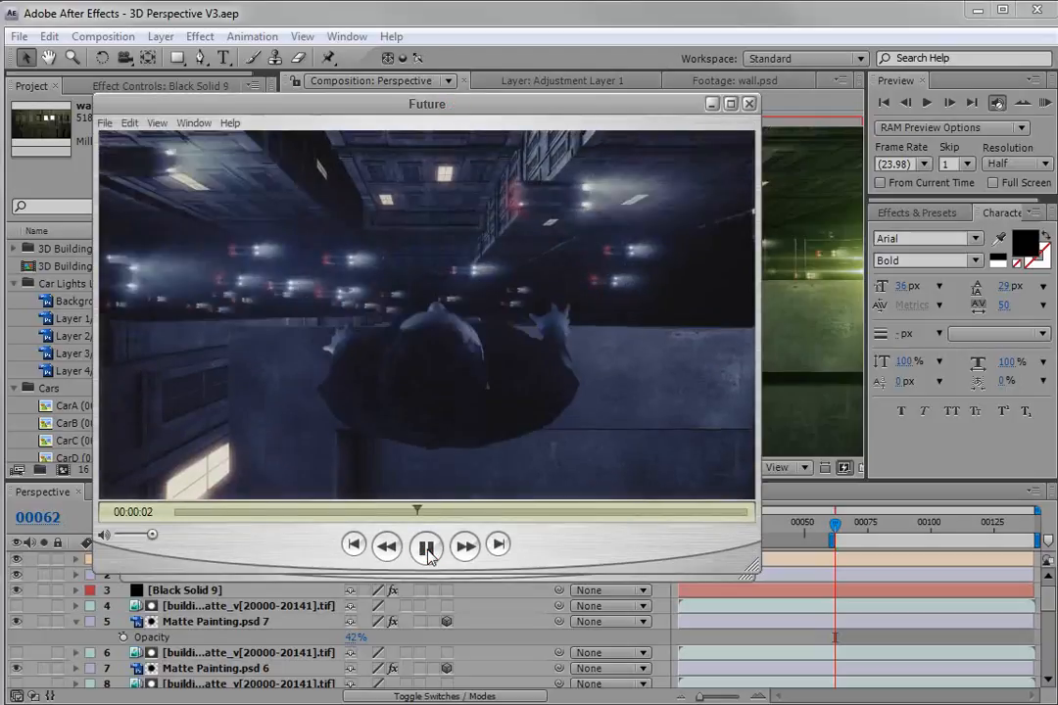
left_click(427, 549)
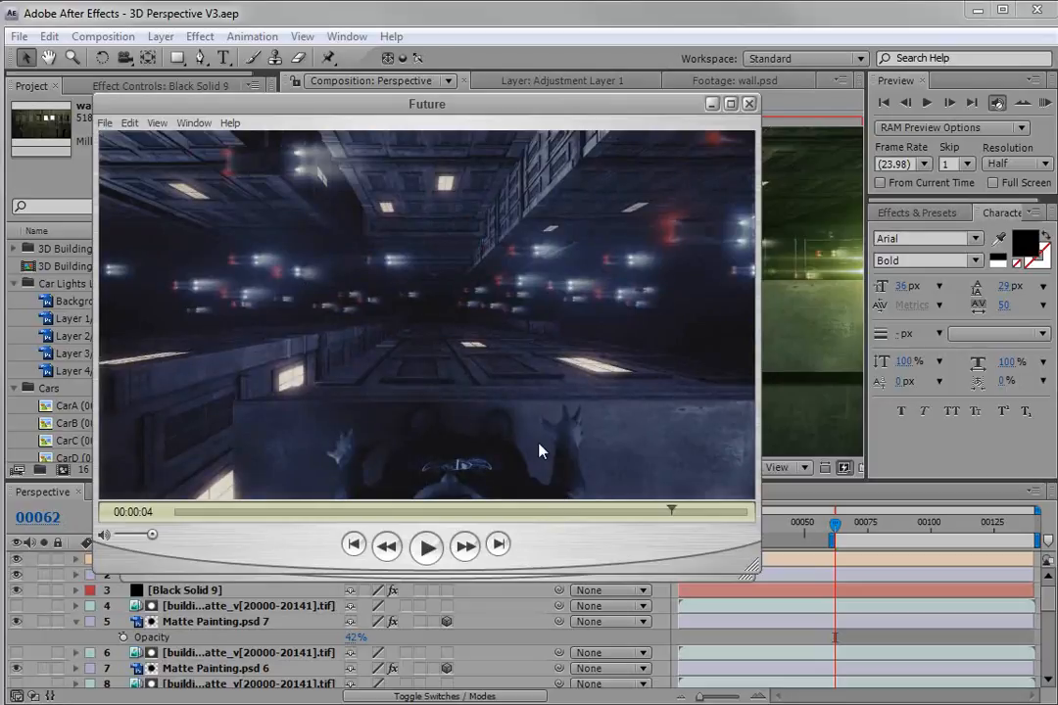
left_click(697, 577)
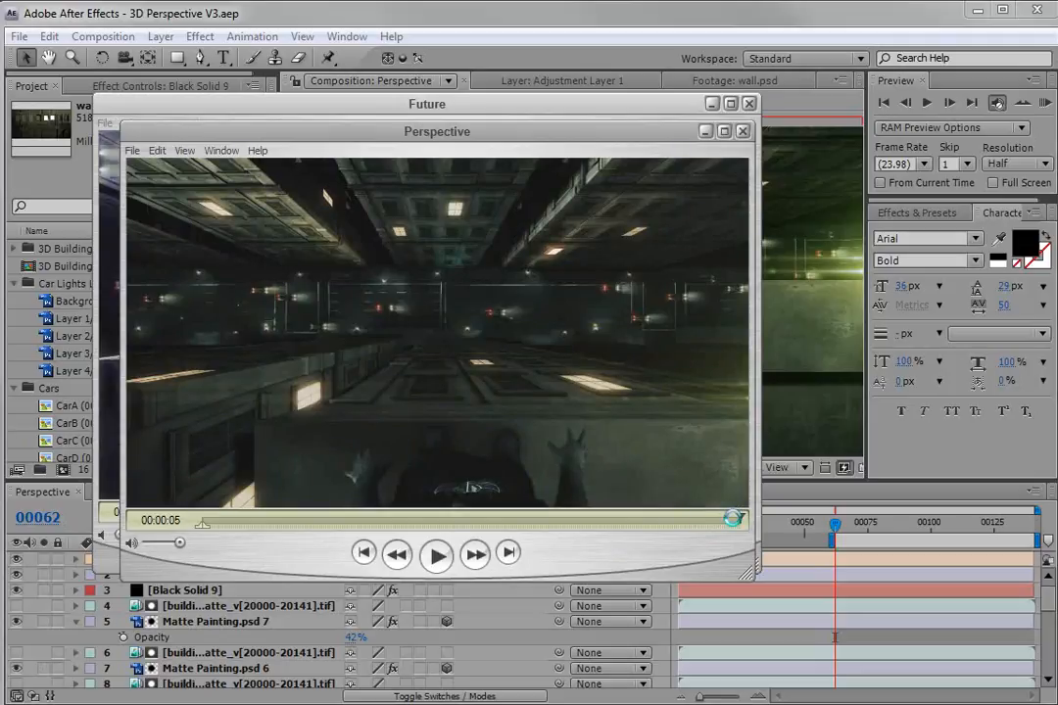
left_click_drag(701, 520, 599, 525)
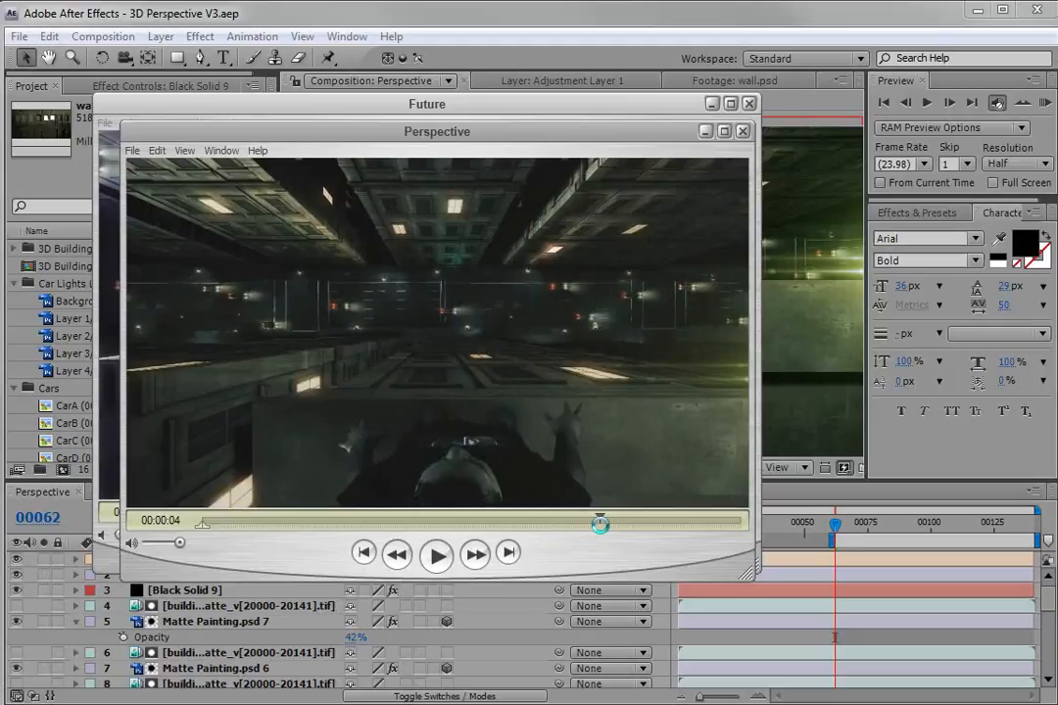
left_click_drag(599, 525, 653, 520)
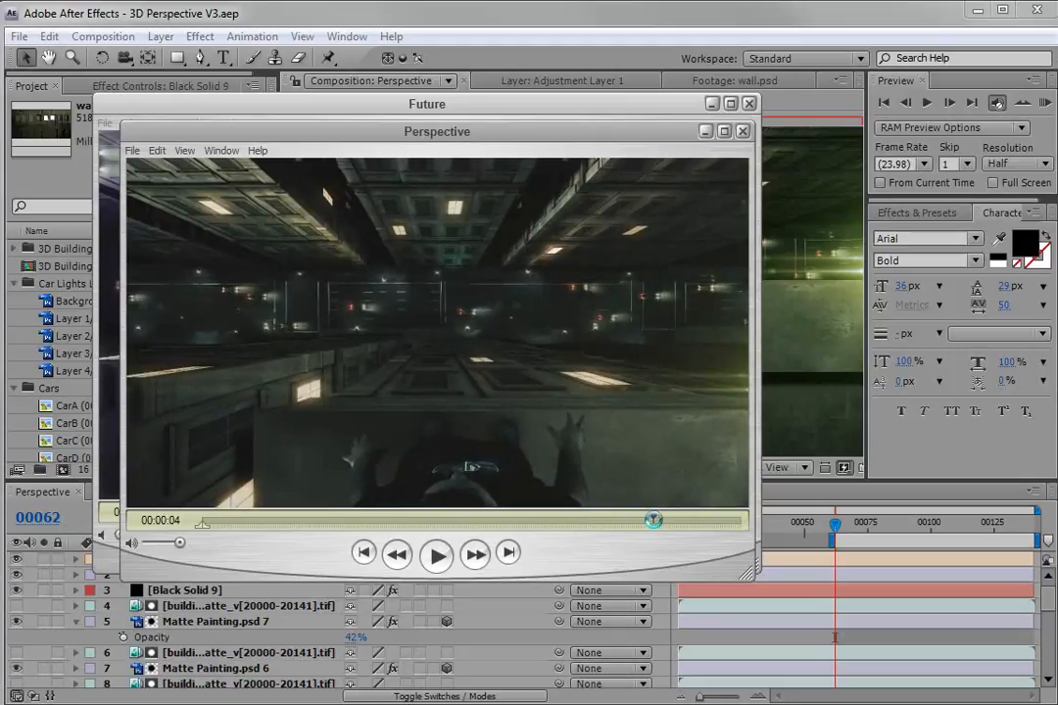
left_click(433, 17)
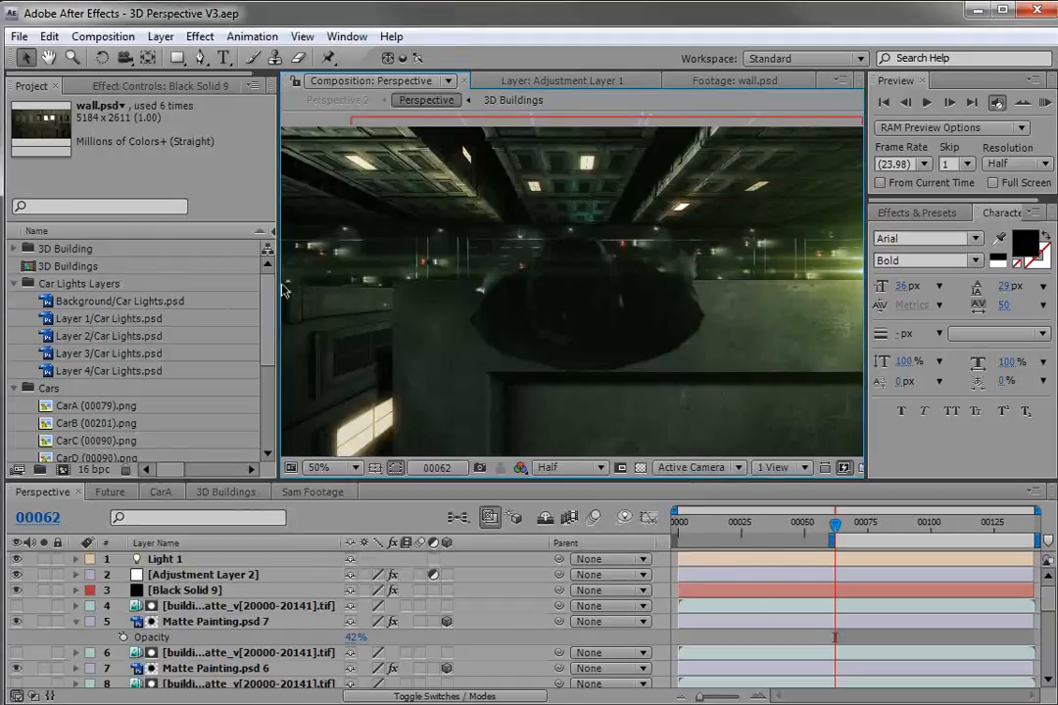
Collapse the Matte Painting.psd 7 layer and open Sam Footage.mov from the project in the footage viewer.
left_click_drag(279, 285, 274, 286)
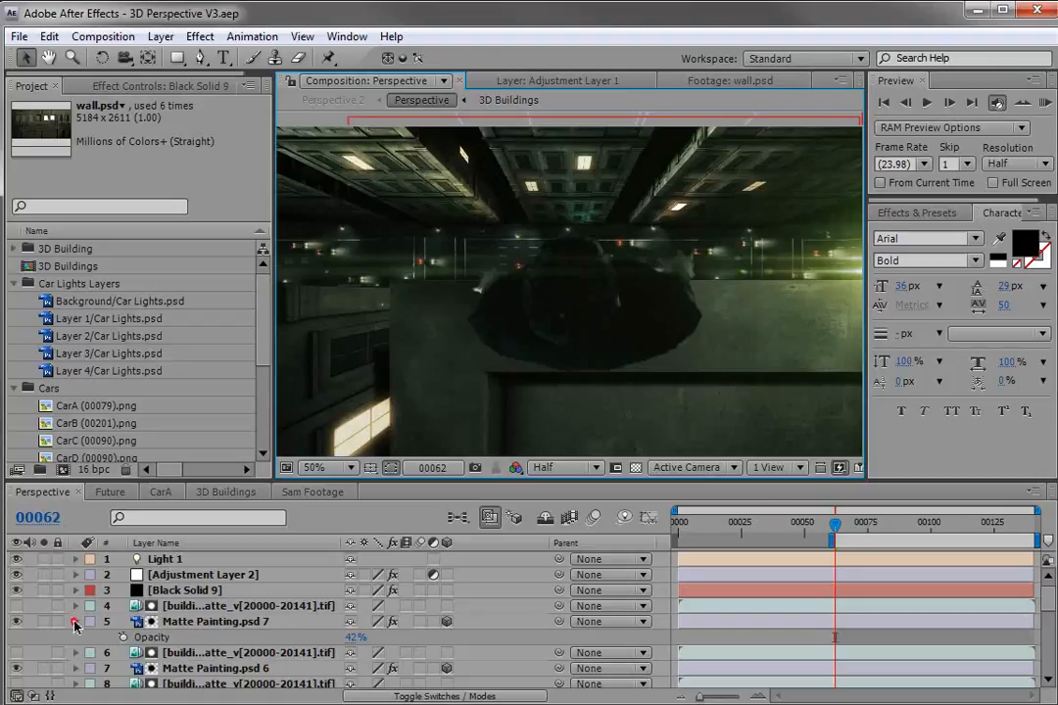
left_click(75, 622)
left_click_drag(265, 300, 268, 388)
double_click(81, 388)
Examine the green-screen Sam Footage.mov clip across its length.
key("h")
left_click_drag(427, 211, 625, 291)
left_click_drag(579, 259, 626, 267)
key("space")
scroll(755, 147, "up", 1)
left_click_drag(758, 150, 585, 278)
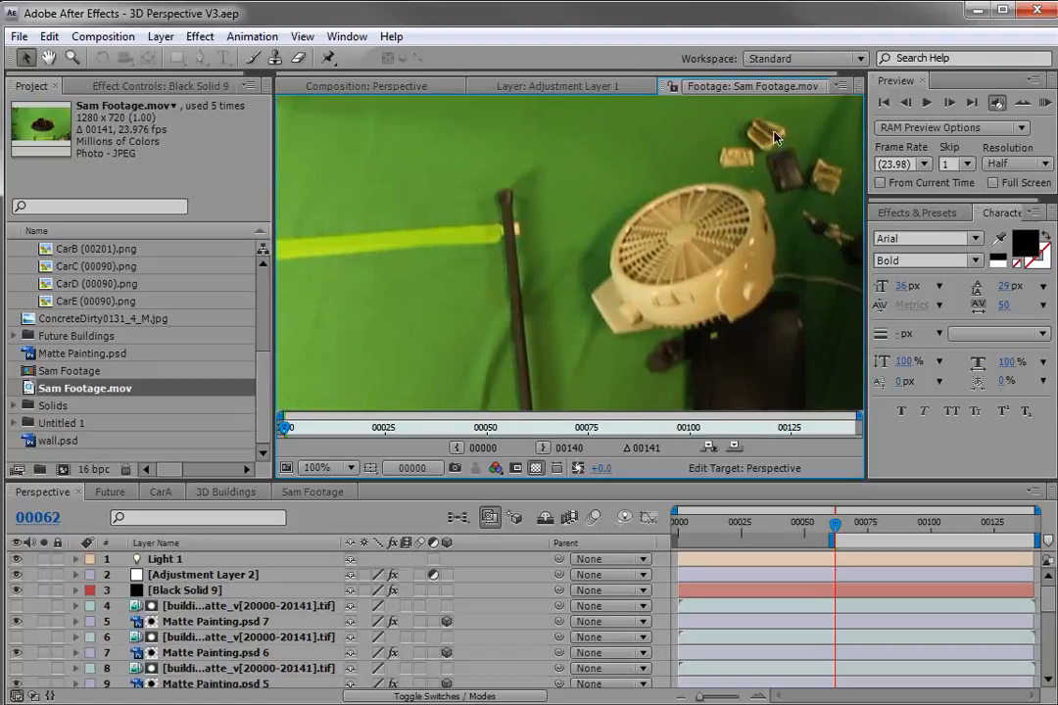
key("space")
scroll(574, 236, "down", 1)
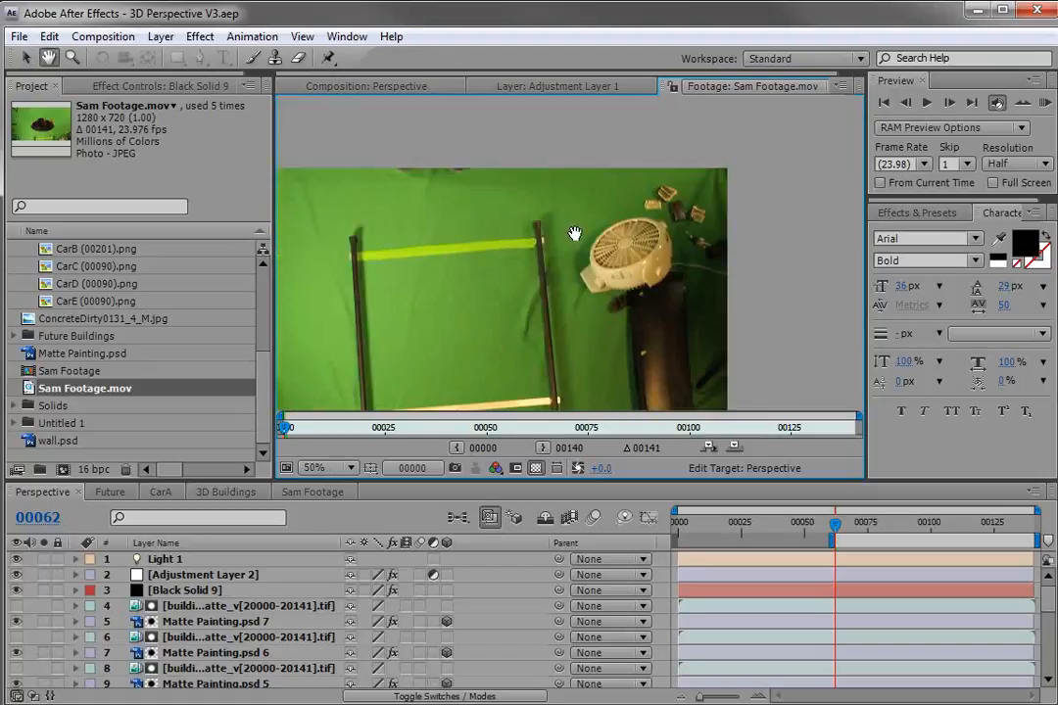
scroll(750, 201, "up", 1)
left_click_drag(760, 200, 620, 288)
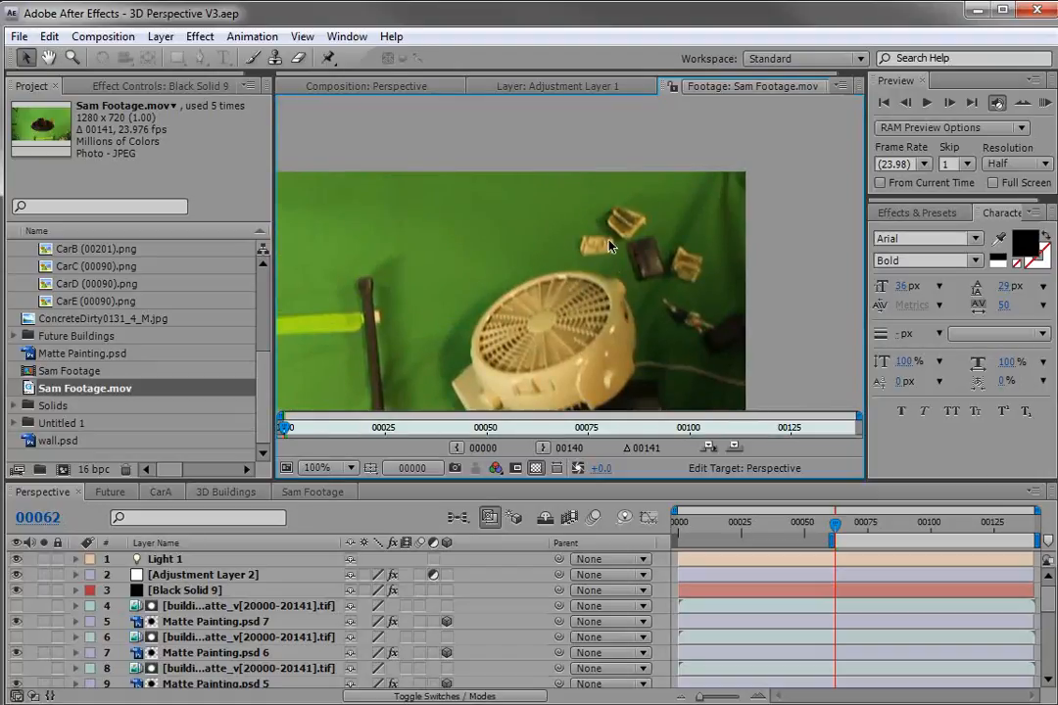
scroll(544, 267, "down", 1)
key("space")
left_click_drag(455, 333, 654, 228)
left_click(284, 429)
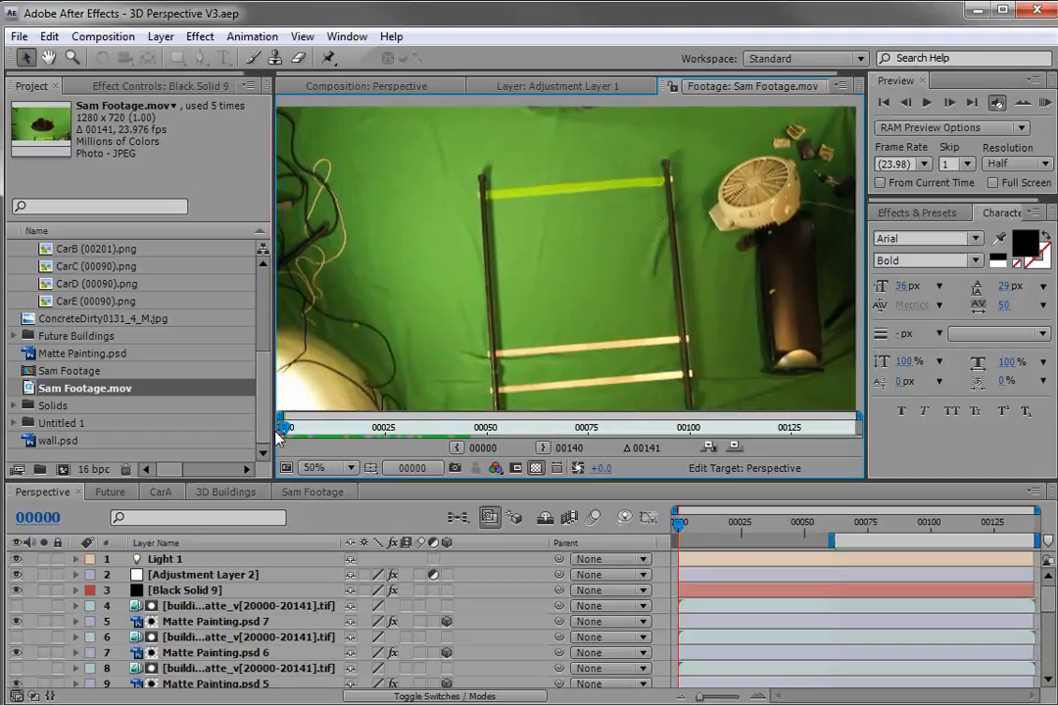
left_click_drag(283, 429, 678, 430)
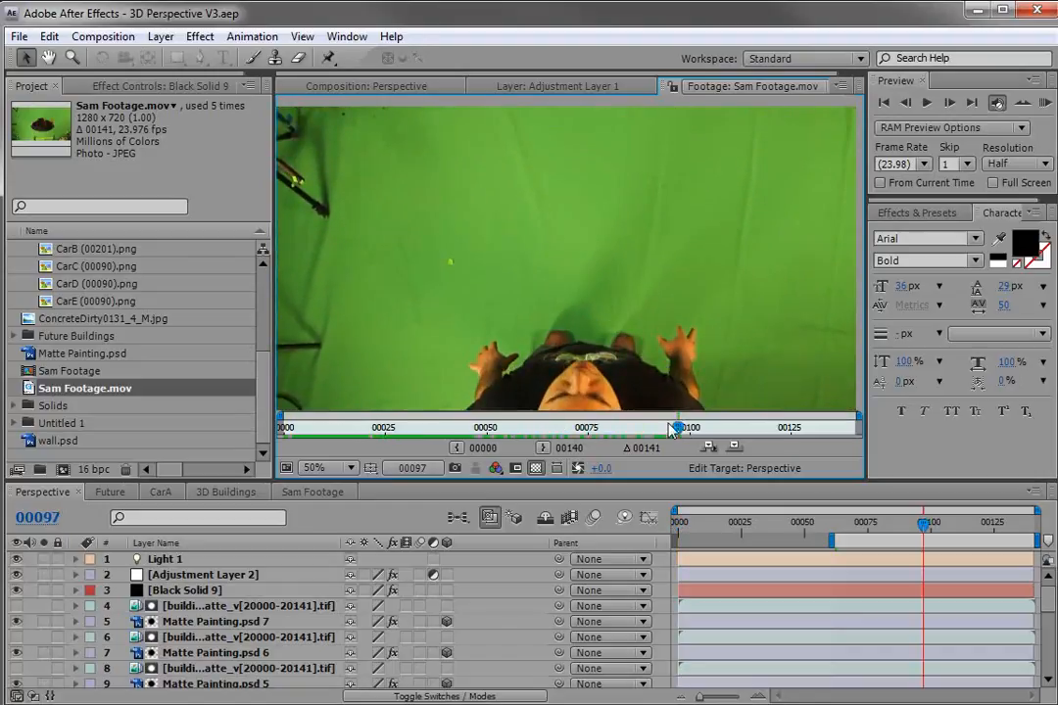
left_click(389, 428)
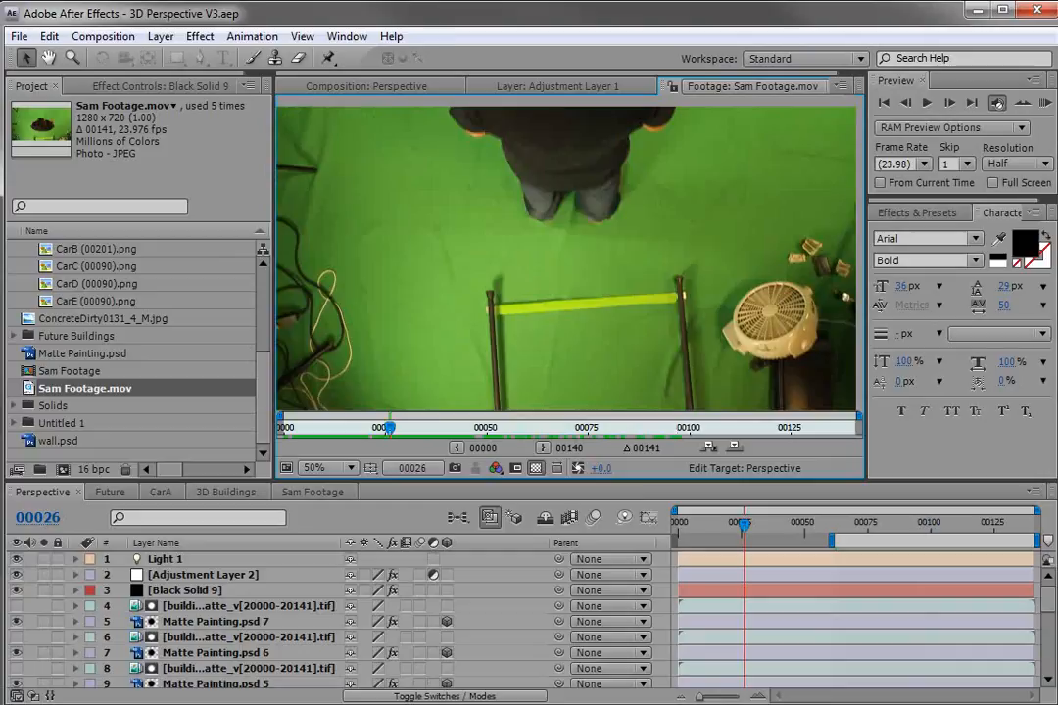
Switch to Firefox and review the Video Copilot Fear of Heights blog show page.
key("alt+Tab")
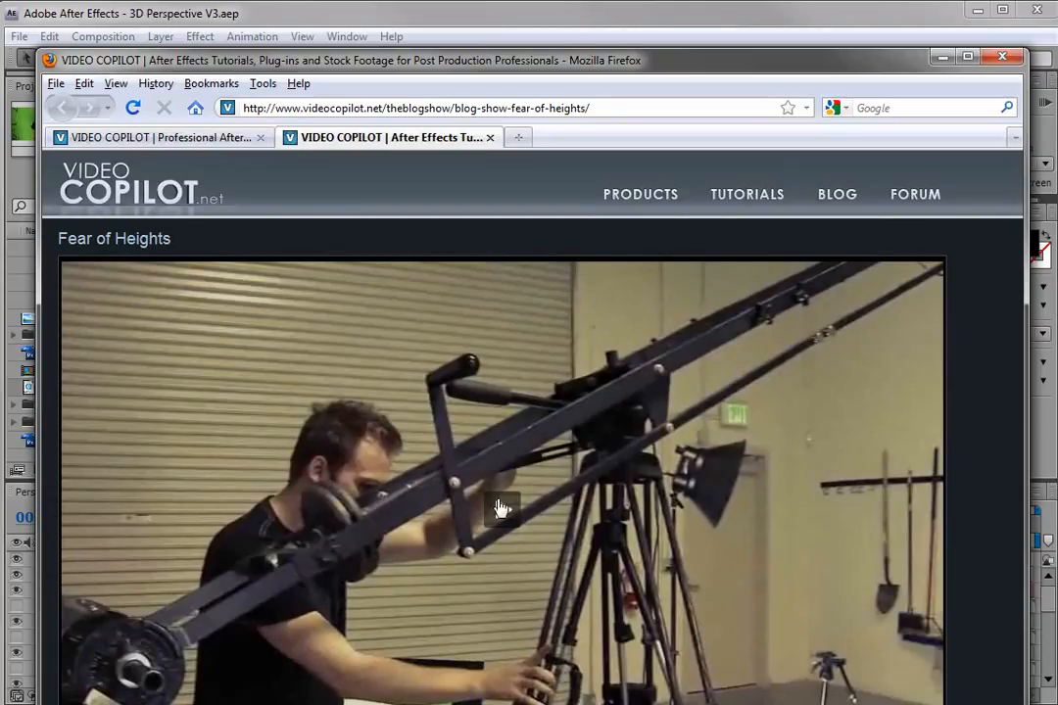
left_click(579, 425)
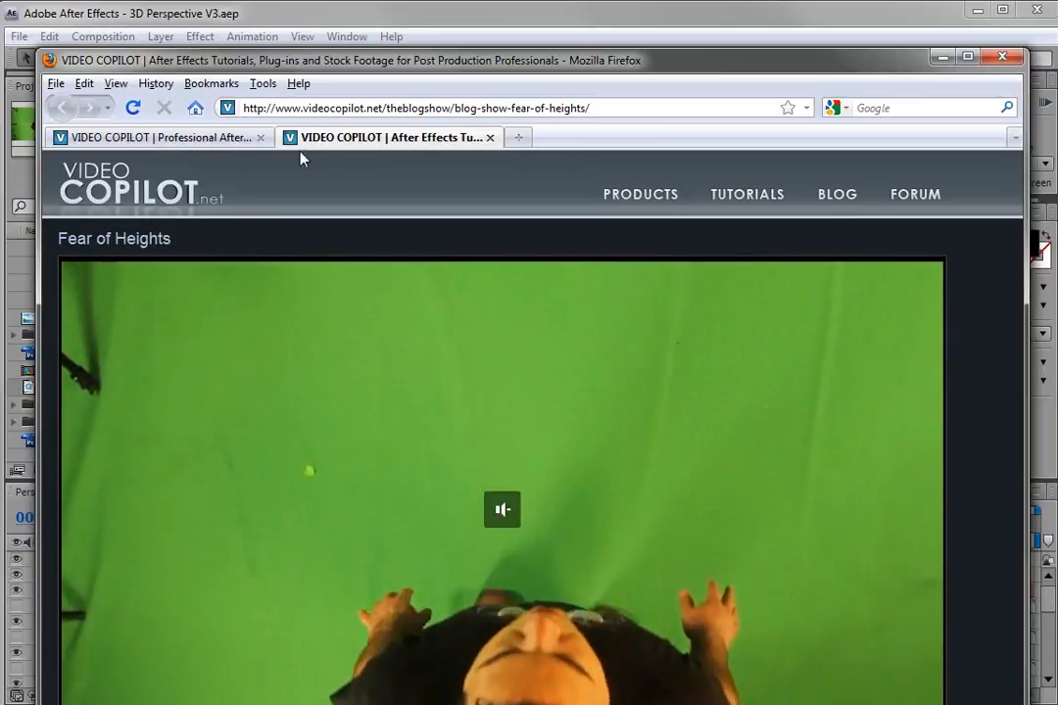
left_click(490, 137)
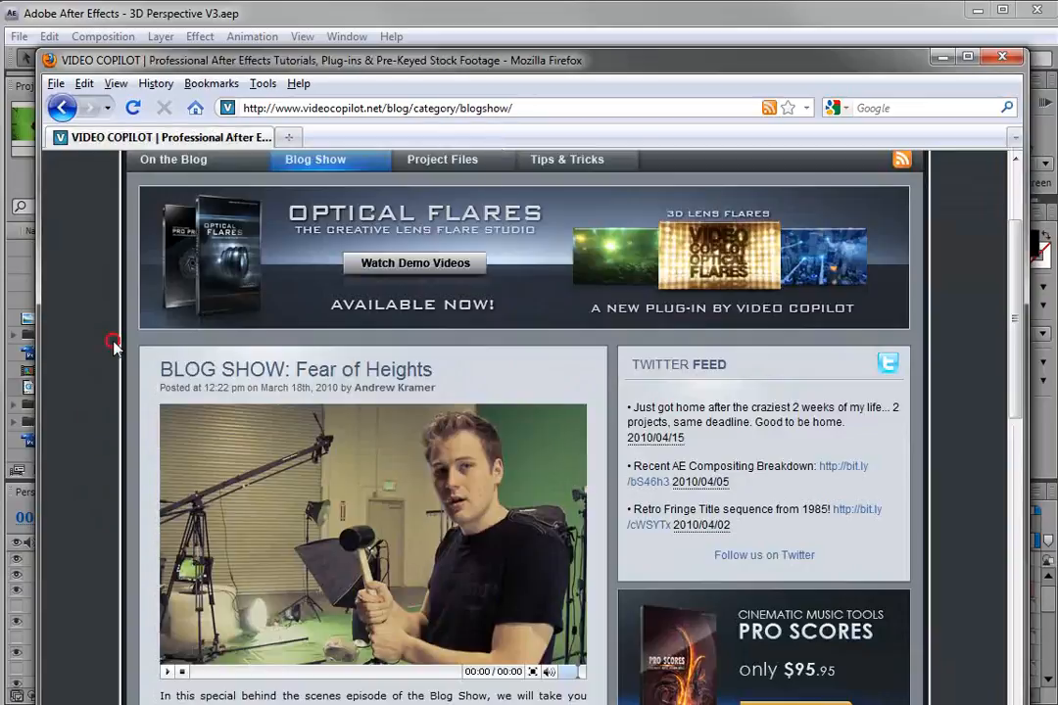
scroll(142, 348, "up", 4)
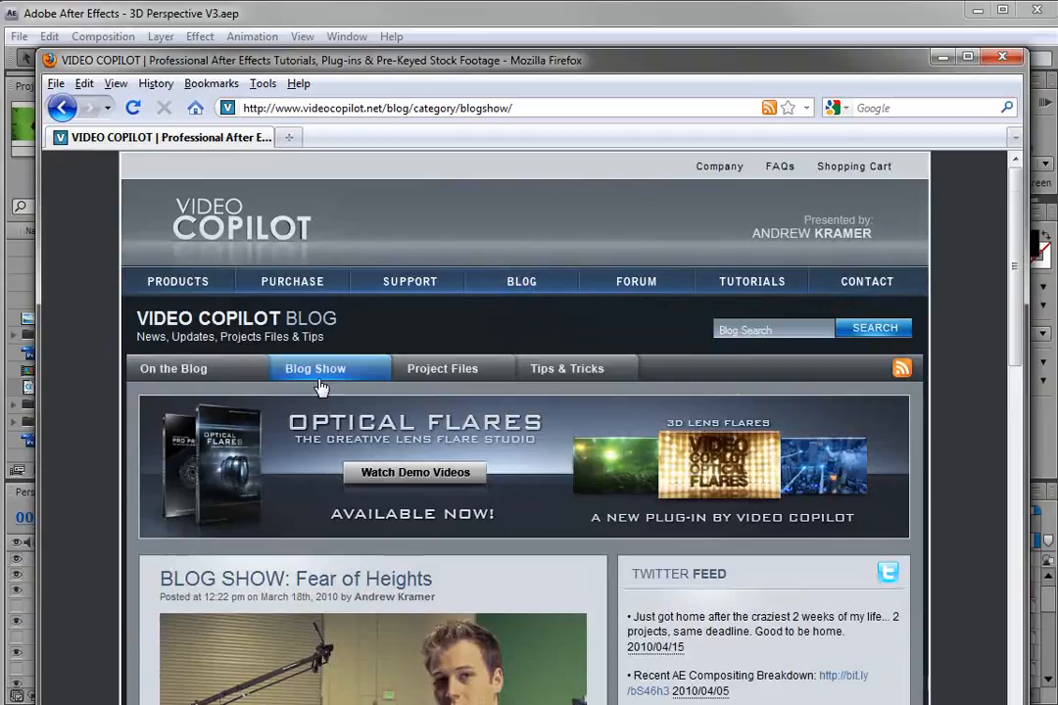
scroll(93, 507, "down", 8)
scroll(94, 497, "up", 6)
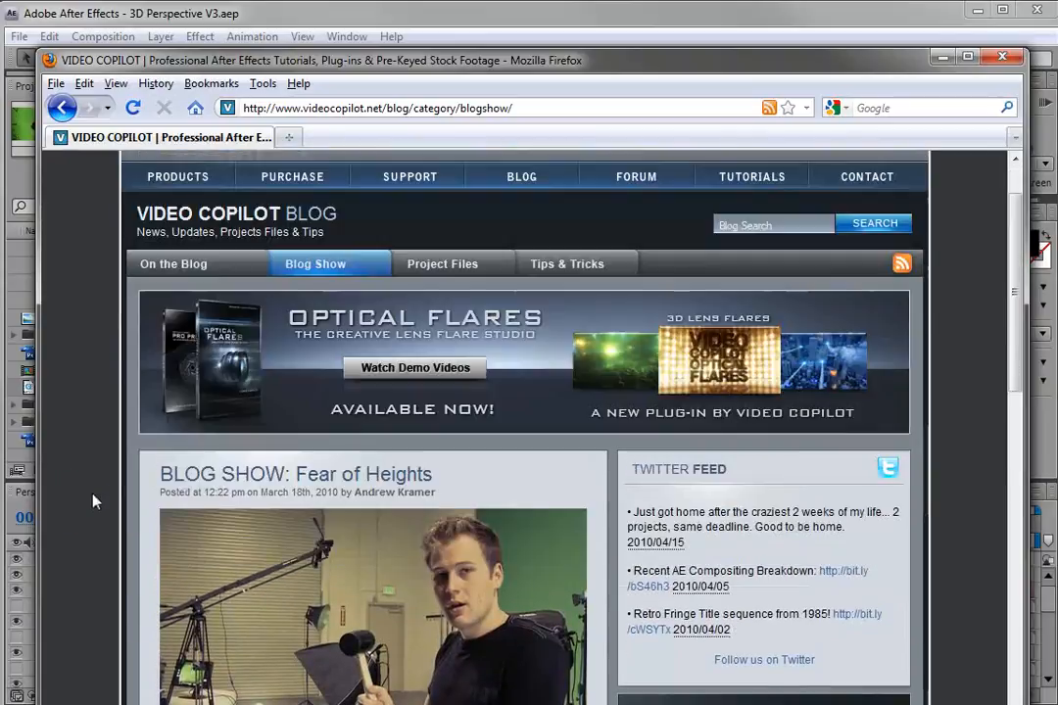
left_click(939, 59)
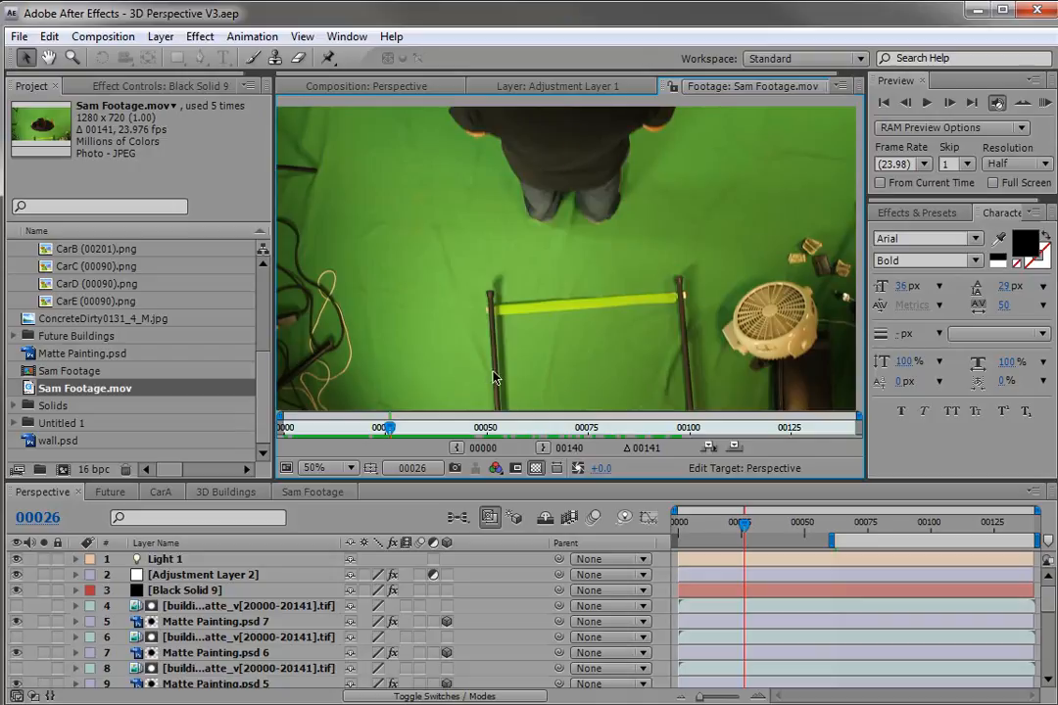
Create a new composition from Sam Footage.mov and move to frame 56.
left_click_drag(389, 427, 637, 427)
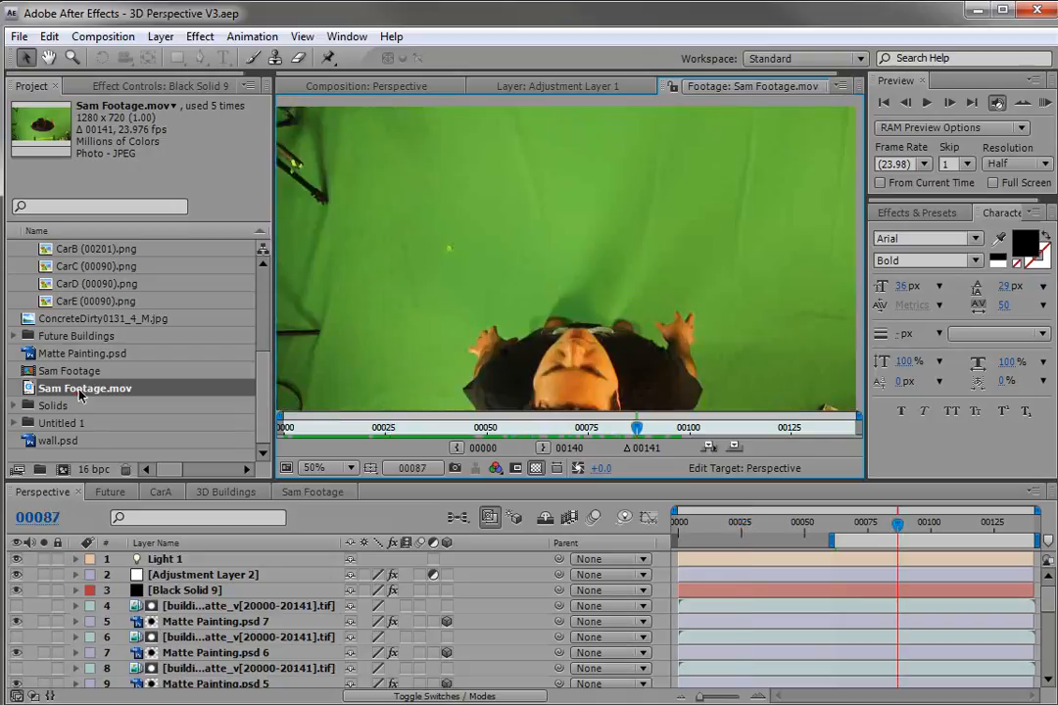
left_click_drag(69, 470, 64, 470)
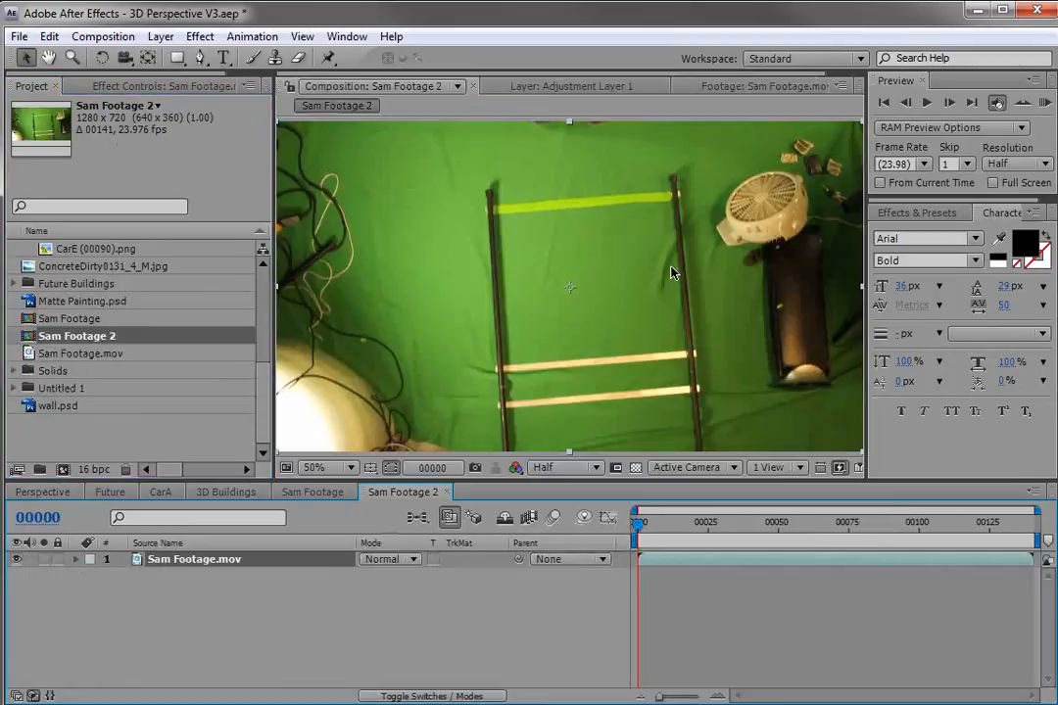
left_click_drag(683, 526, 844, 540)
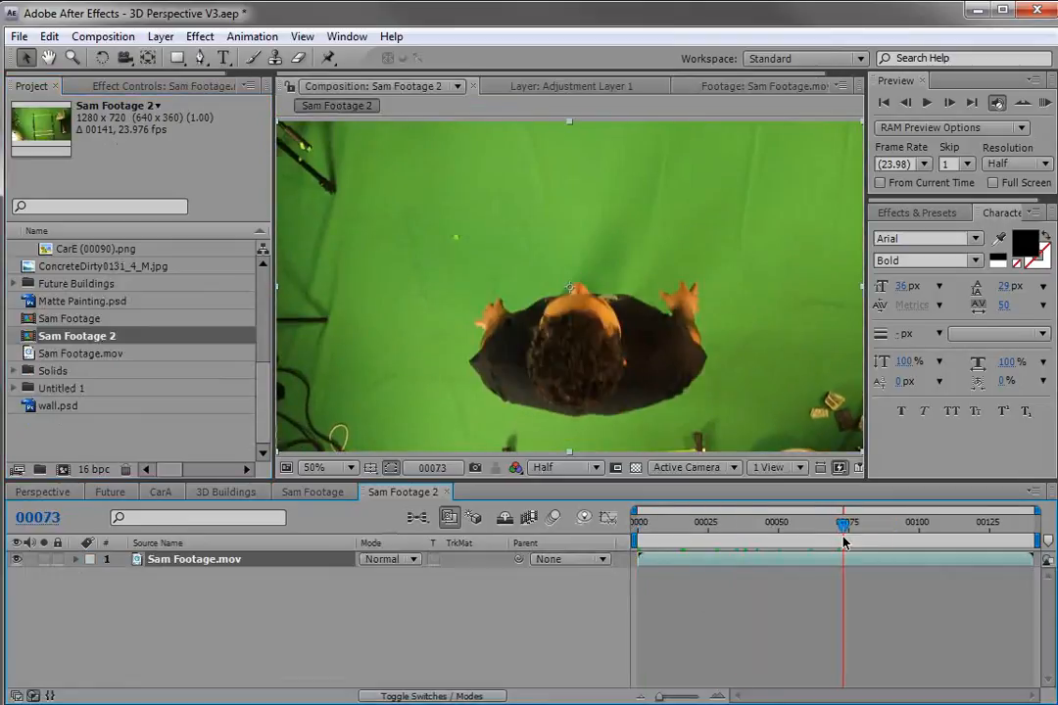
left_click(796, 526)
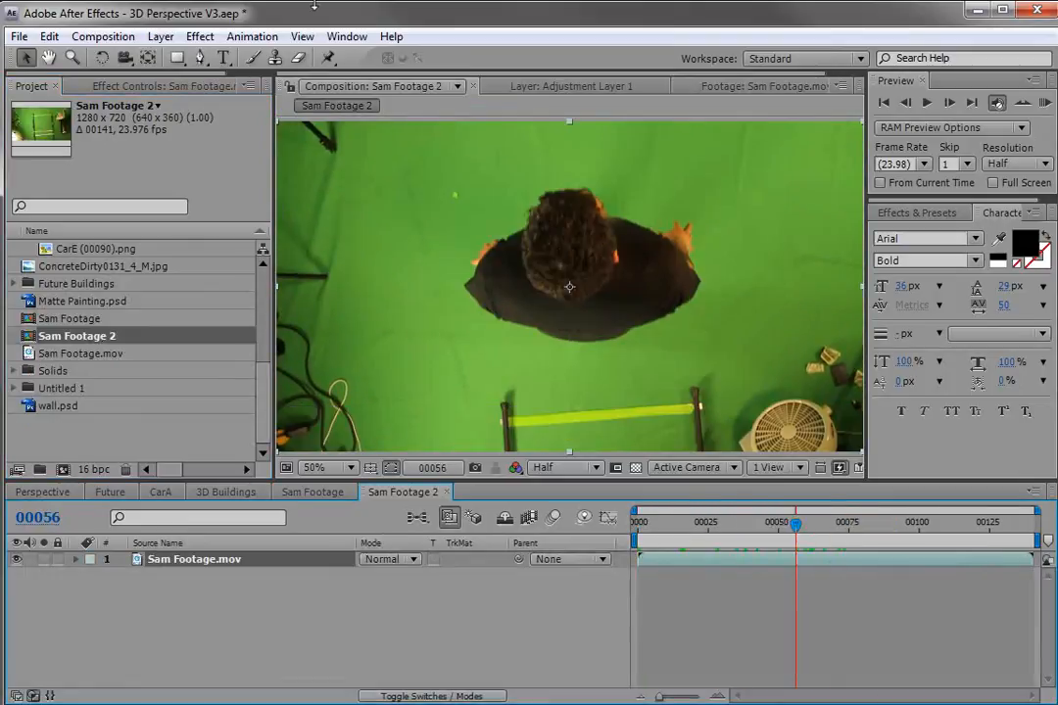
Apply the Keylight effect to the footage and sample the green background as its Screen Colour.
left_click(212, 41)
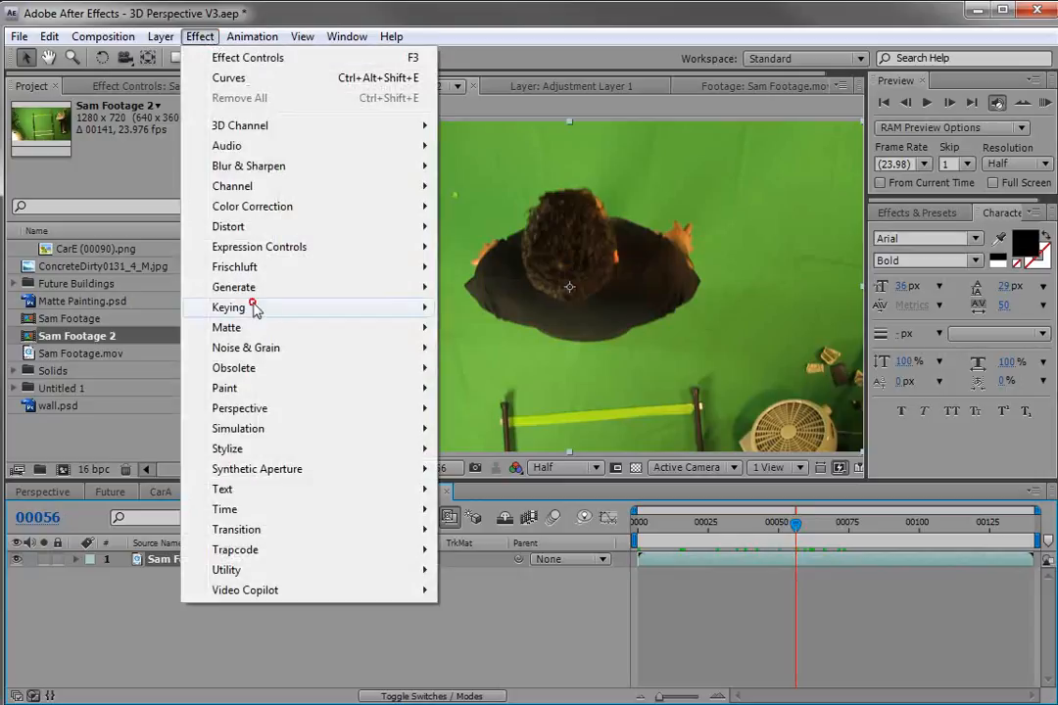
mouse_move(254, 307)
left_click(504, 449)
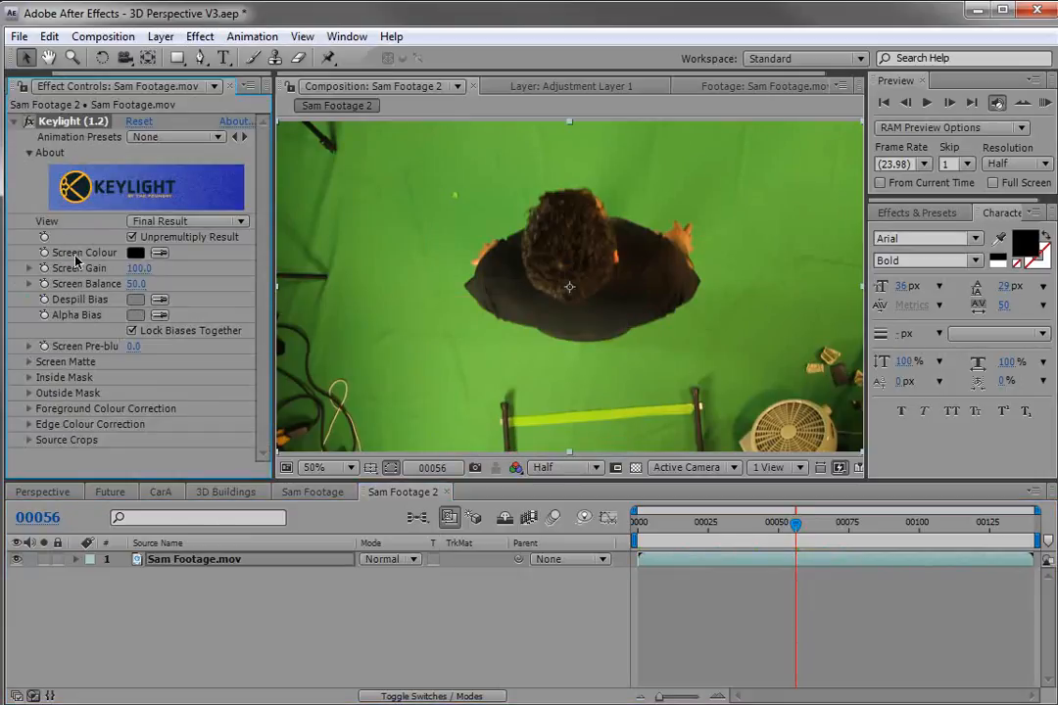
left_click(160, 253)
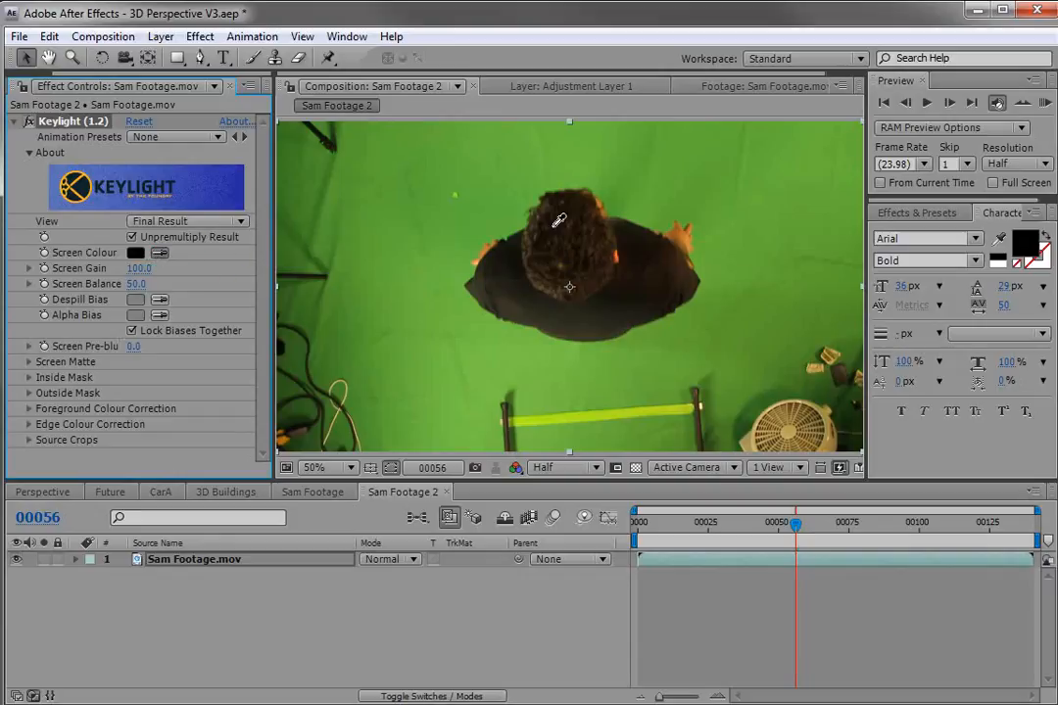
left_click(686, 200)
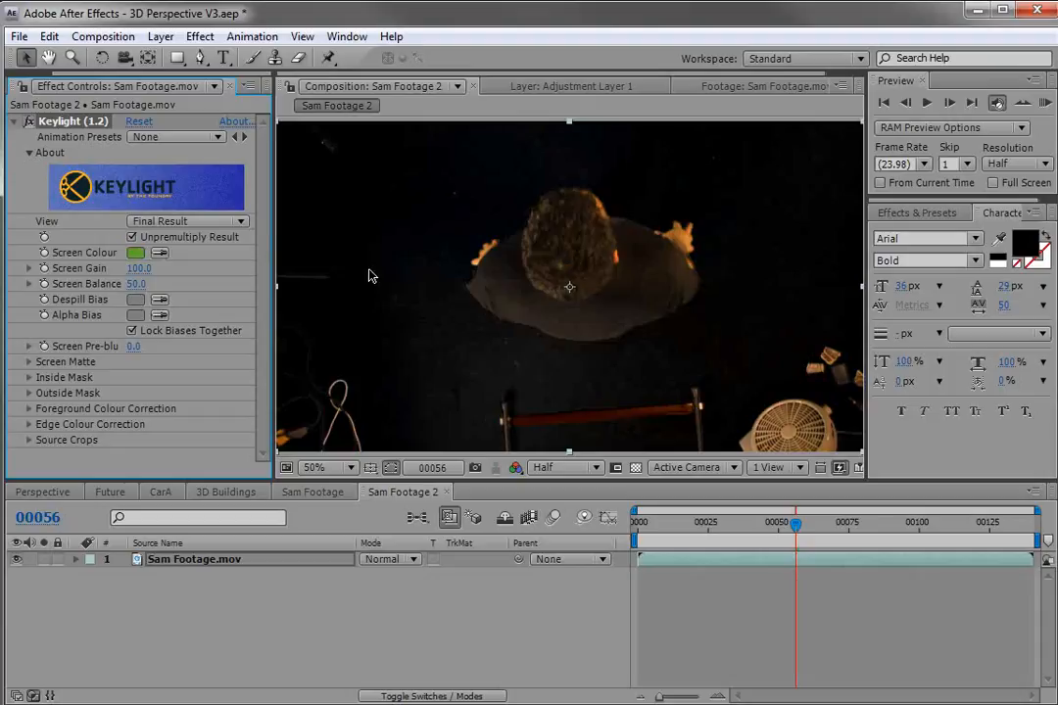
Set Keylight's Screen Gain to 110.
key("space")
left_click_drag(535, 368, 559, 337)
scroll(540, 343, "up", 1)
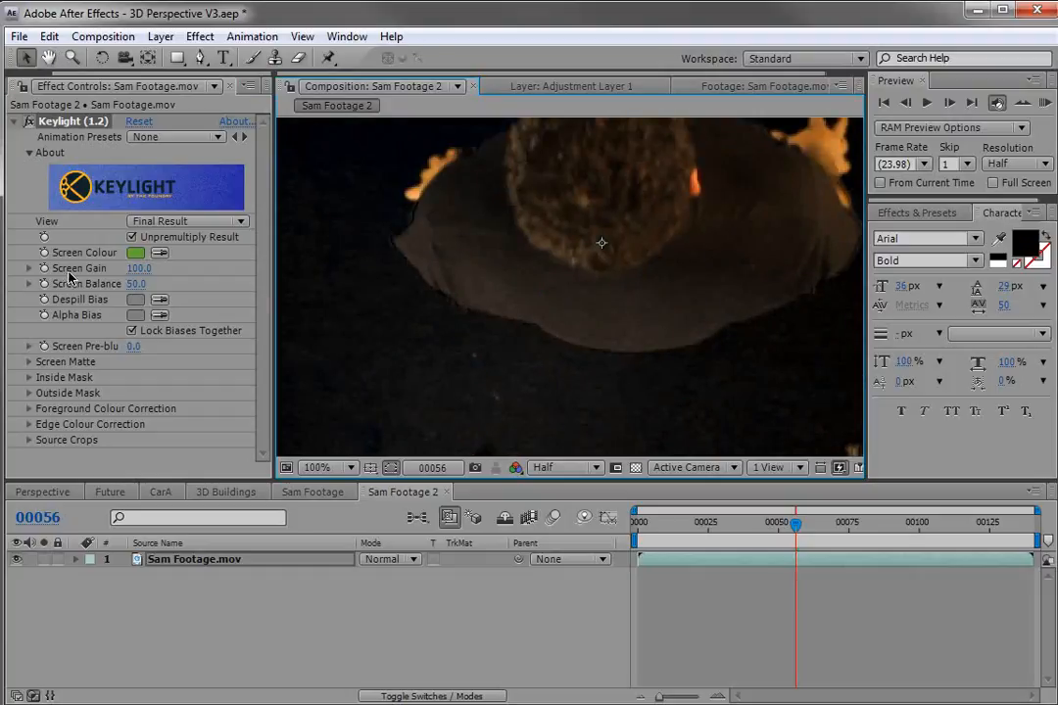
left_click(138, 268)
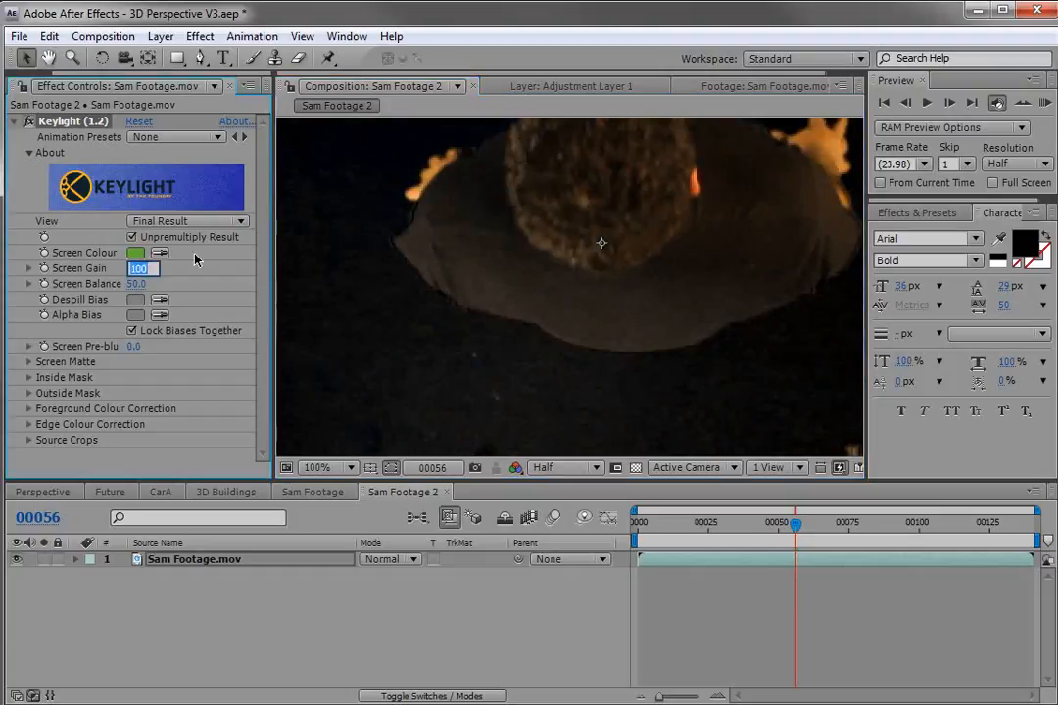
type("110")
key("Return")
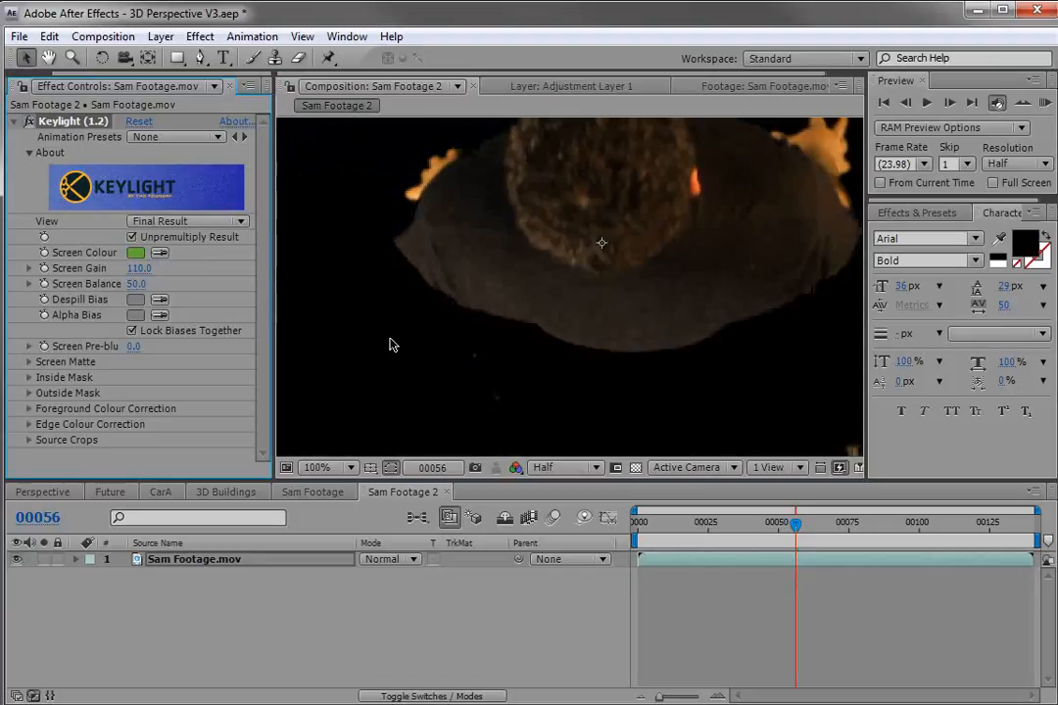
Toggle the transparency grid to inspect the keyed edges.
key("space")
left_click_drag(626, 243, 625, 330)
left_click(635, 468)
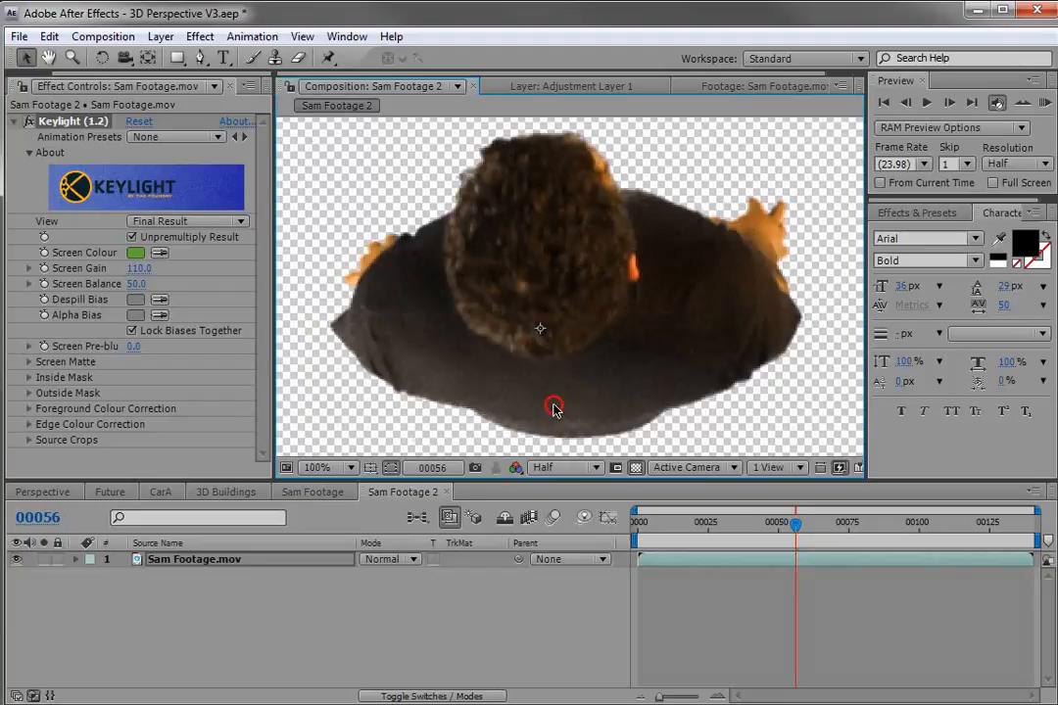
left_click(635, 467)
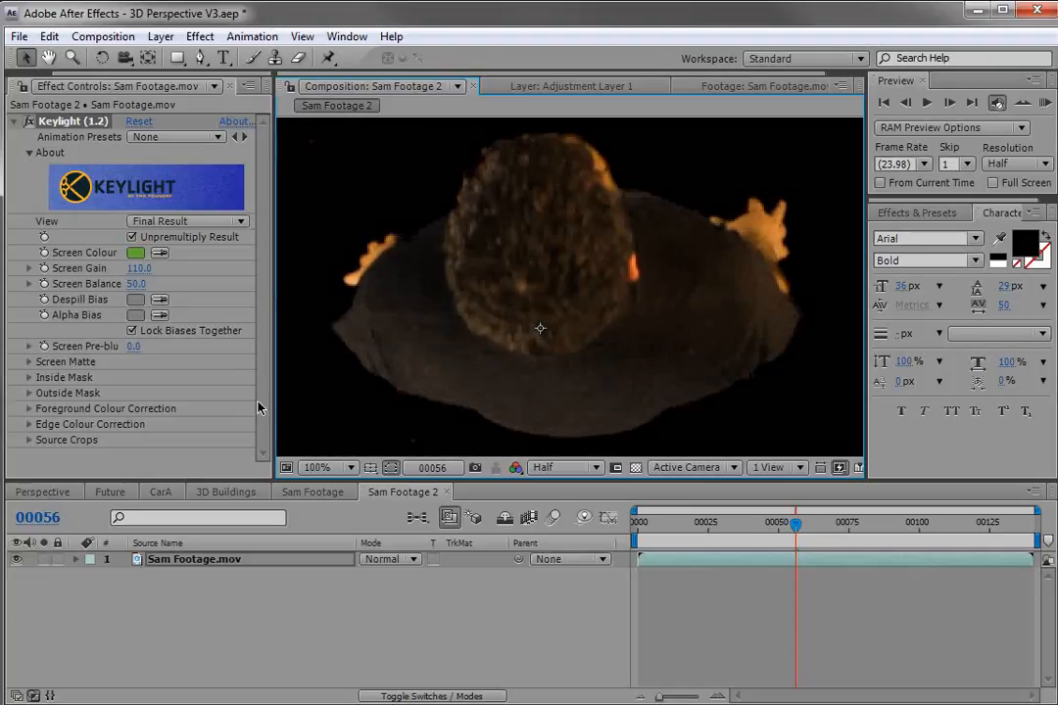
Expand Keylight's Screen Matte settings and set the Replace Method to Source.
left_click(28, 361)
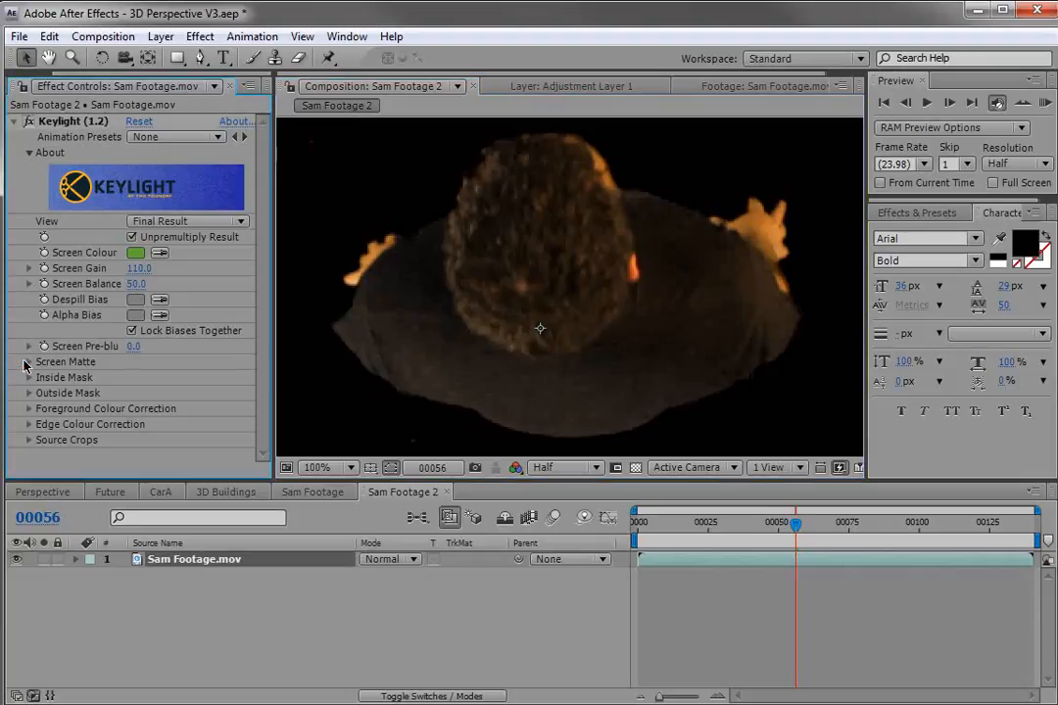
scroll(39, 385, "down", 1)
scroll(271, 345, "down", 2)
left_click_drag(274, 355, 291, 358)
scroll(290, 351, "up", 1)
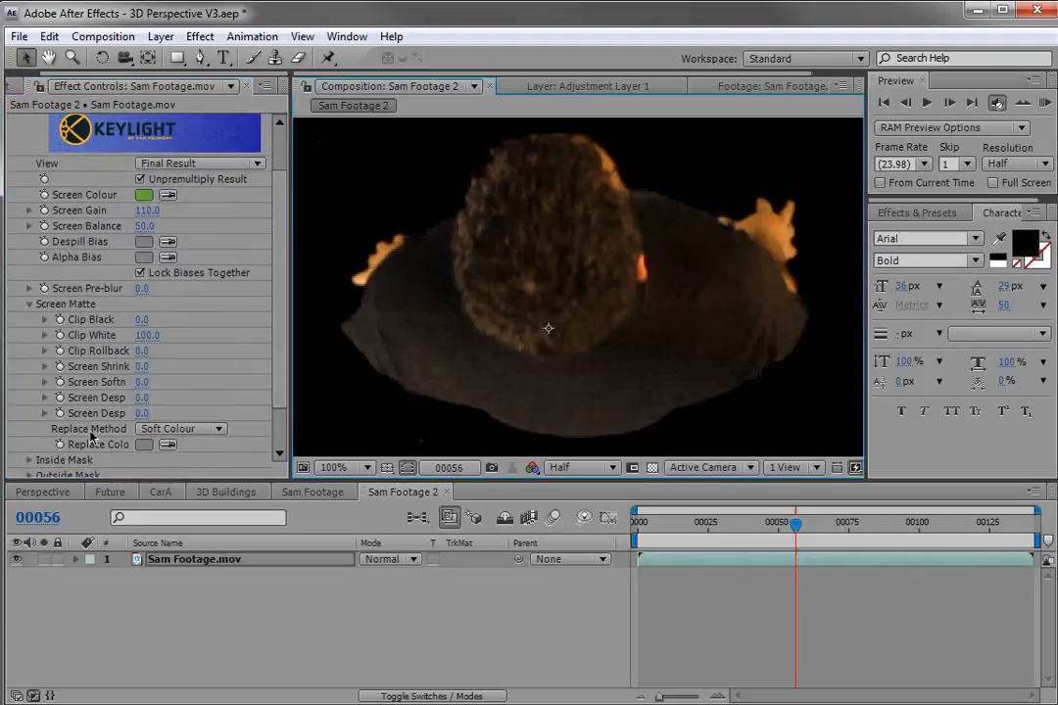
left_click(187, 430)
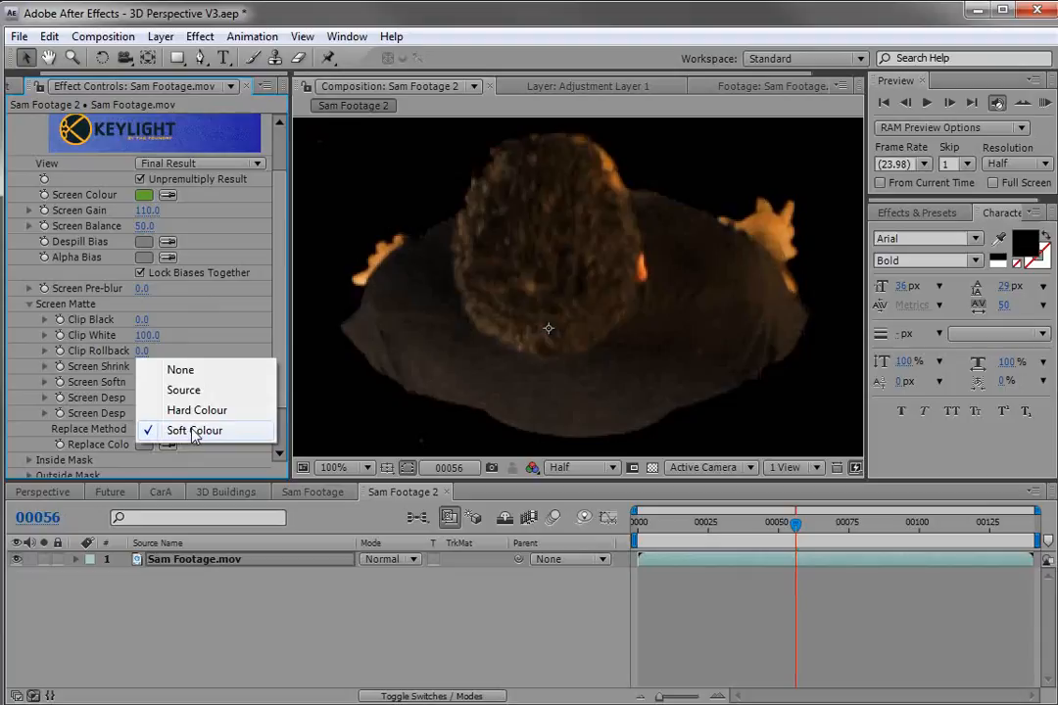
left_click(186, 391)
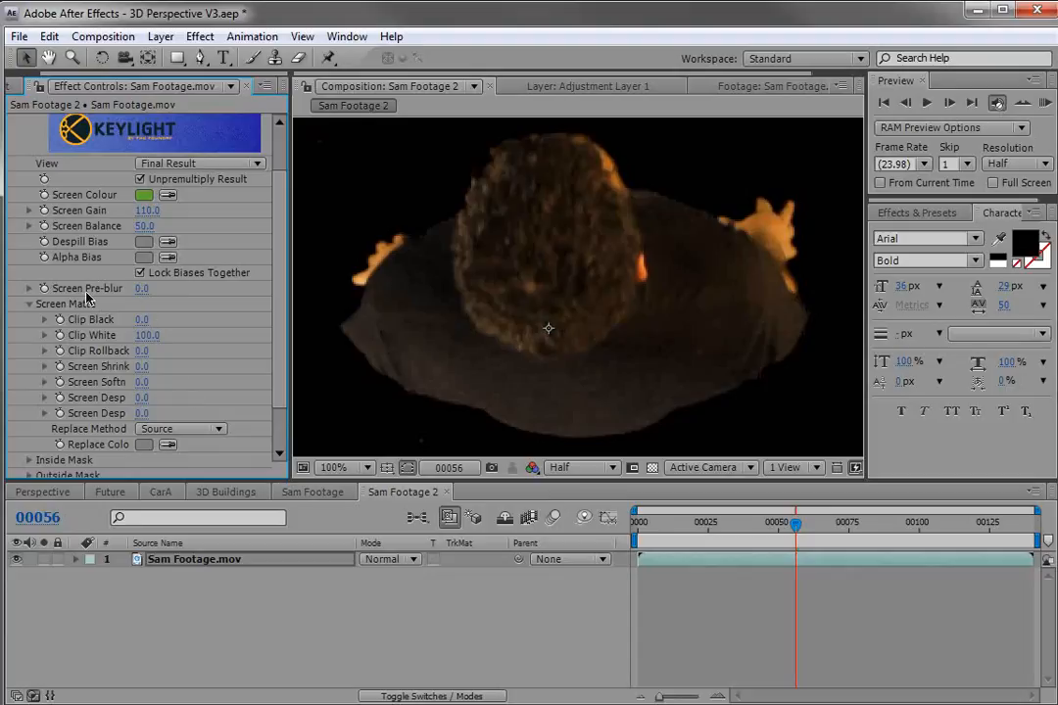
scroll(487, 398, "down", 1)
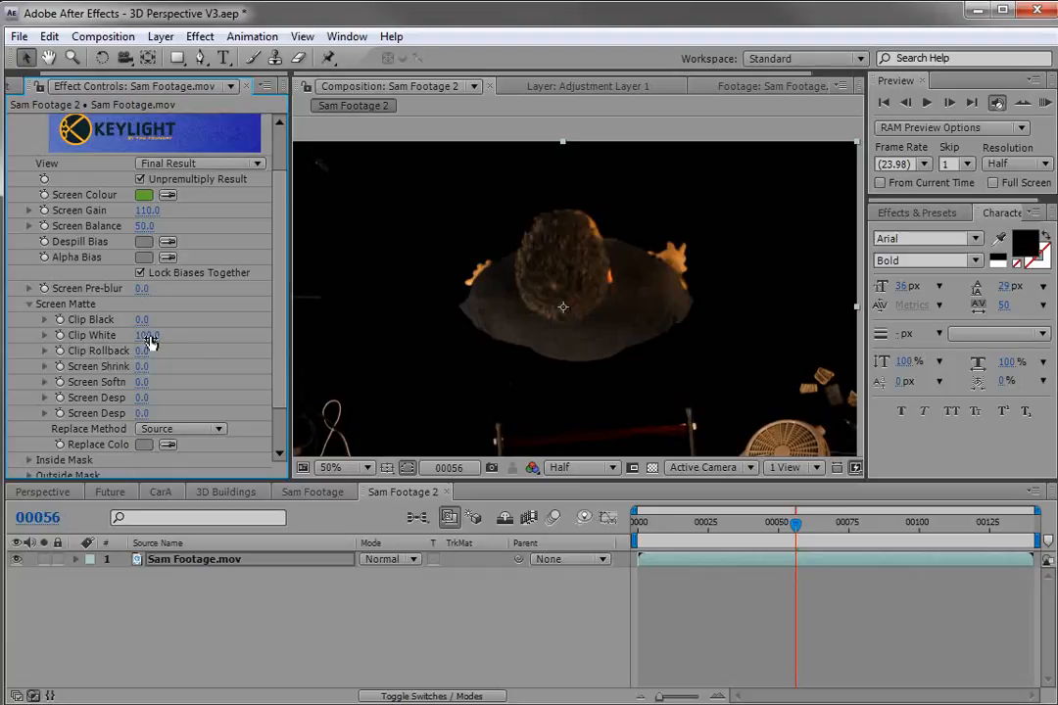
Set Keylight's Clip White to 79 and Clip Black to 5 to tighten the matte.
left_click_drag(138, 335, 118, 335)
scroll(617, 419, "up", 1)
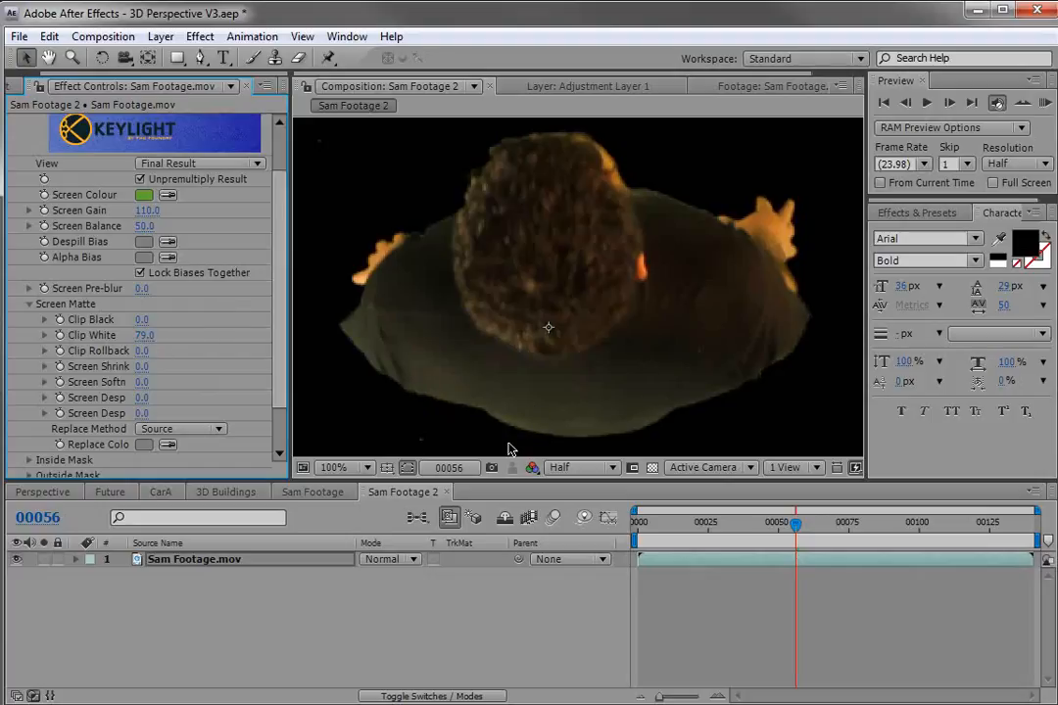
left_click_drag(778, 525, 802, 524)
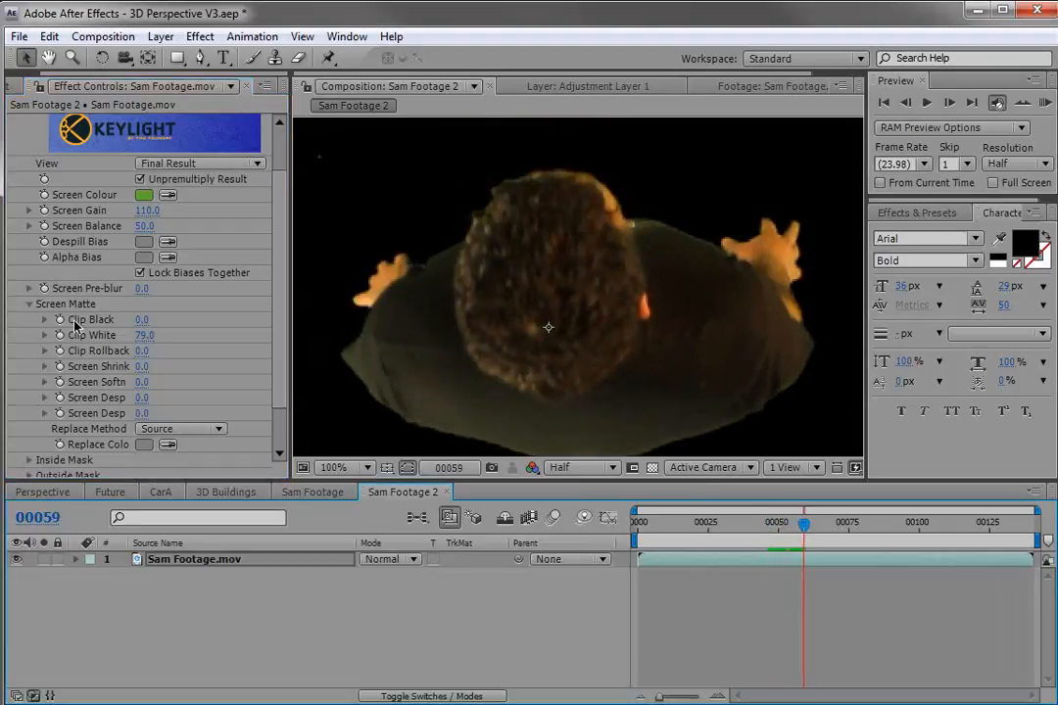
left_click_drag(142, 321, 142, 321)
key("comma")
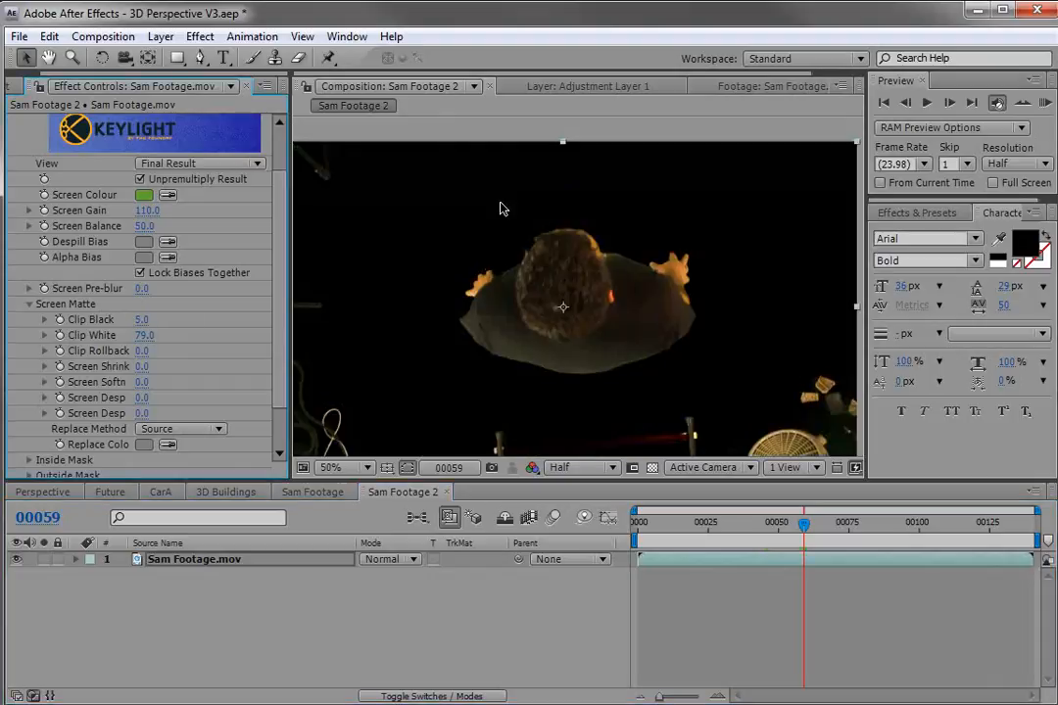
Switch Keylight's view to Screen Matte and set Clip White to 86 and Clip Black to 0.
left_click(162, 169)
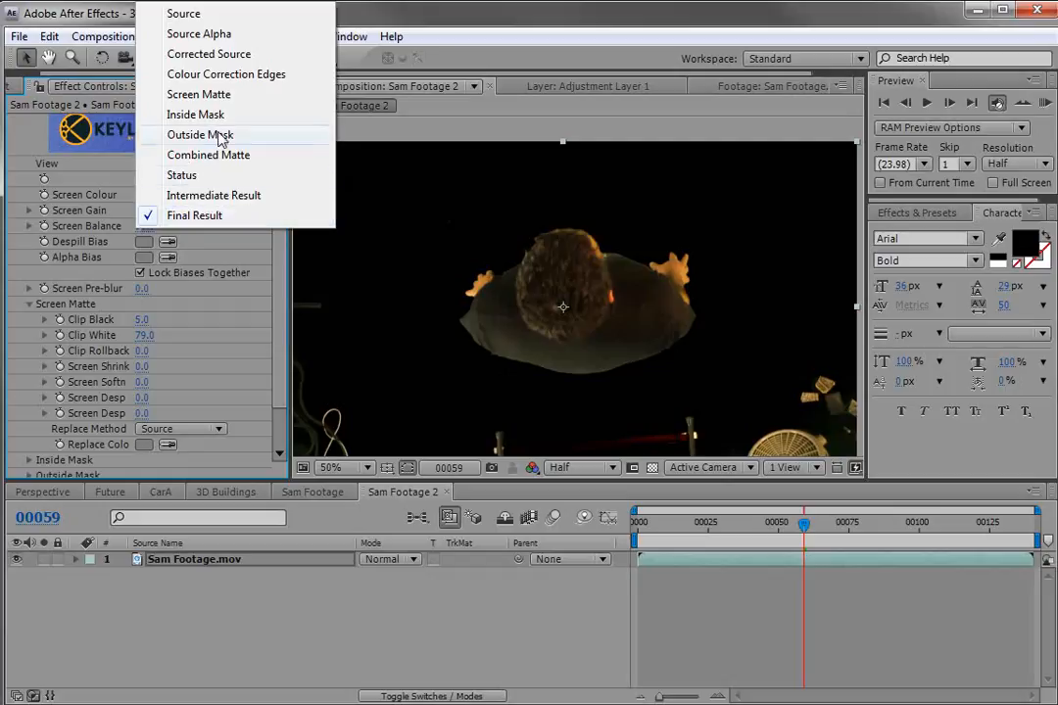
left_click(188, 94)
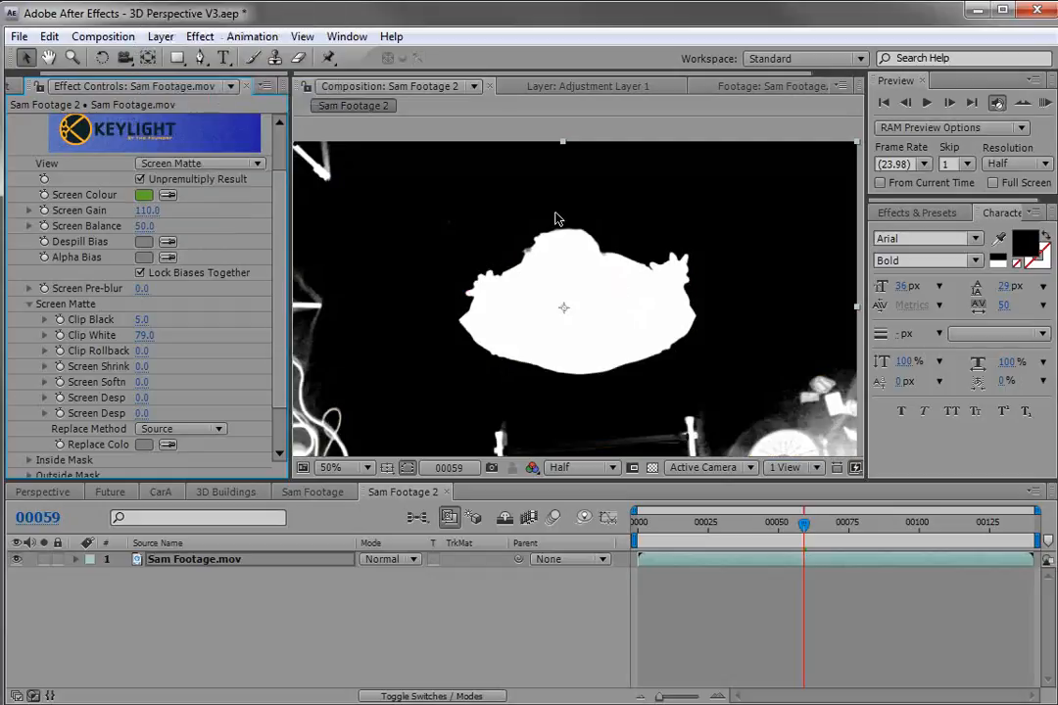
left_click_drag(139, 336, 208, 335)
scroll(501, 343, "up", 1)
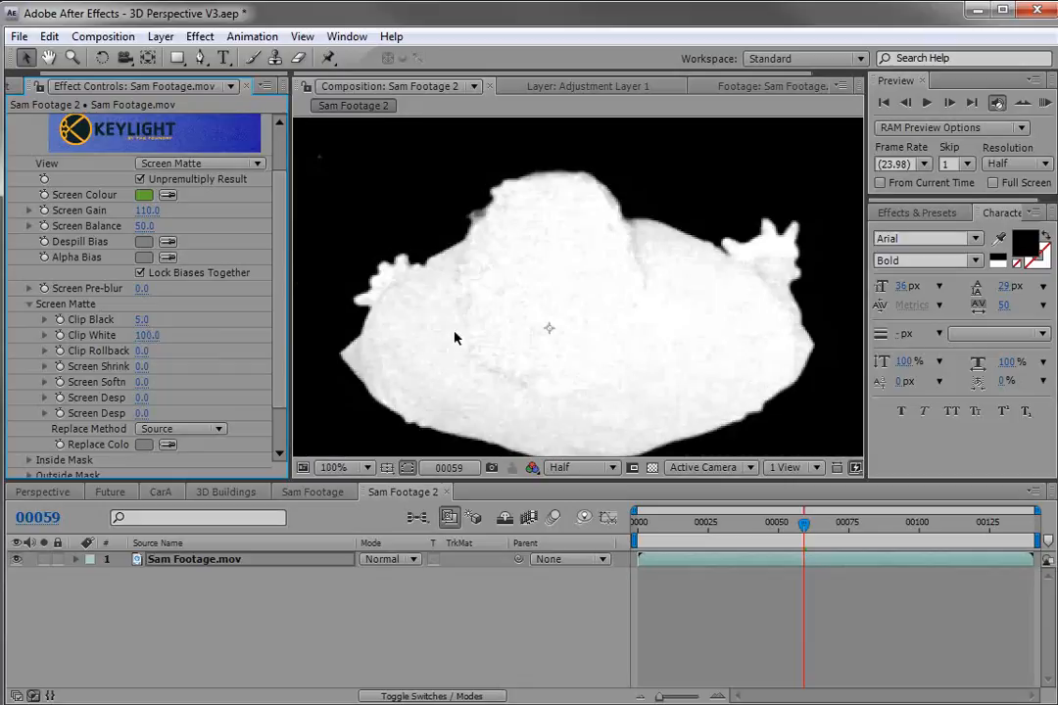
left_click_drag(144, 321, 163, 336)
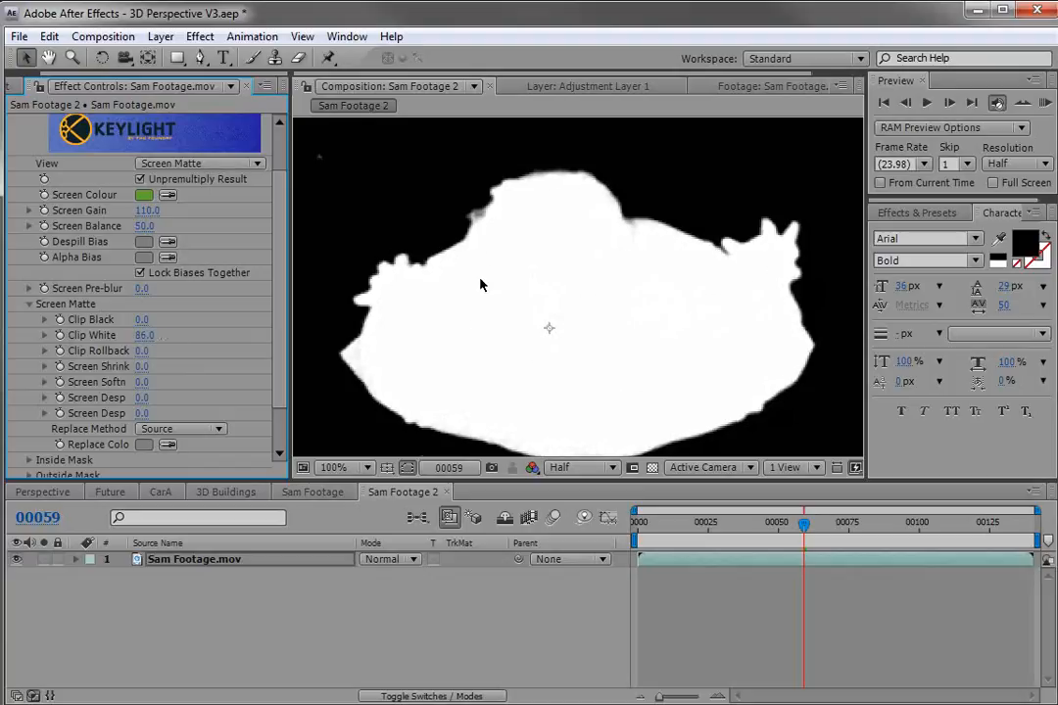
Return Keylight's view to Final Result and set Clip Black to 8 and Clip White to 81.
left_click(191, 163)
left_click(184, 285)
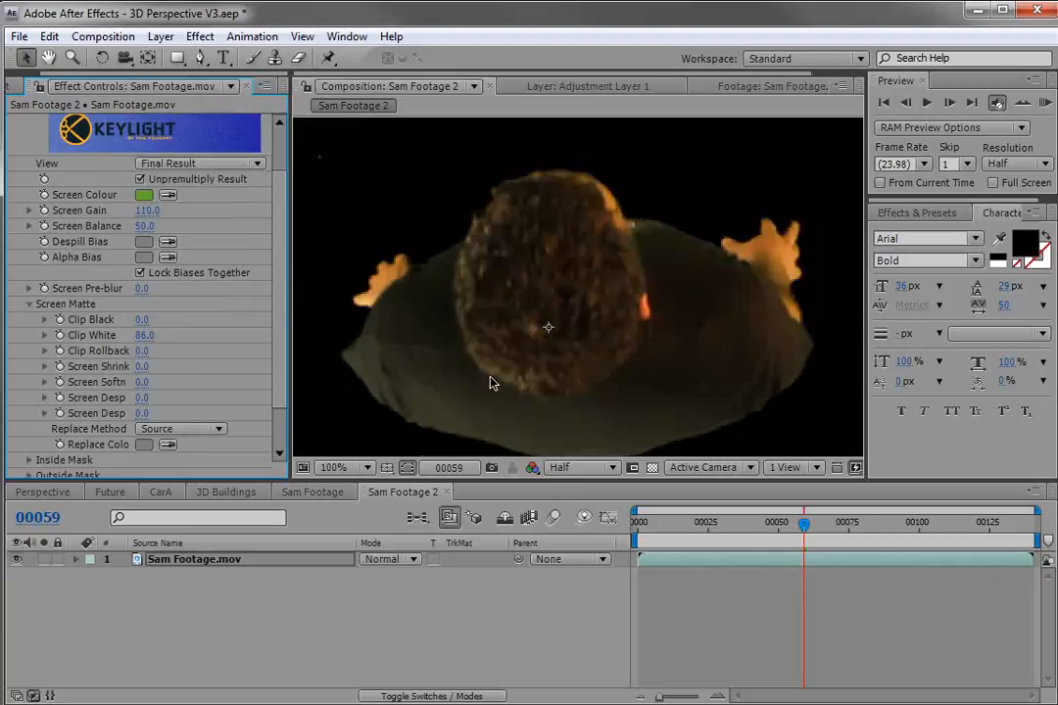
left_click_drag(142, 319, 146, 326)
scroll(470, 362, "down", 2)
scroll(425, 358, "up", 2)
left_click(142, 333)
Set Keylight's Screen Pre-blur to 1.
left_click(142, 289)
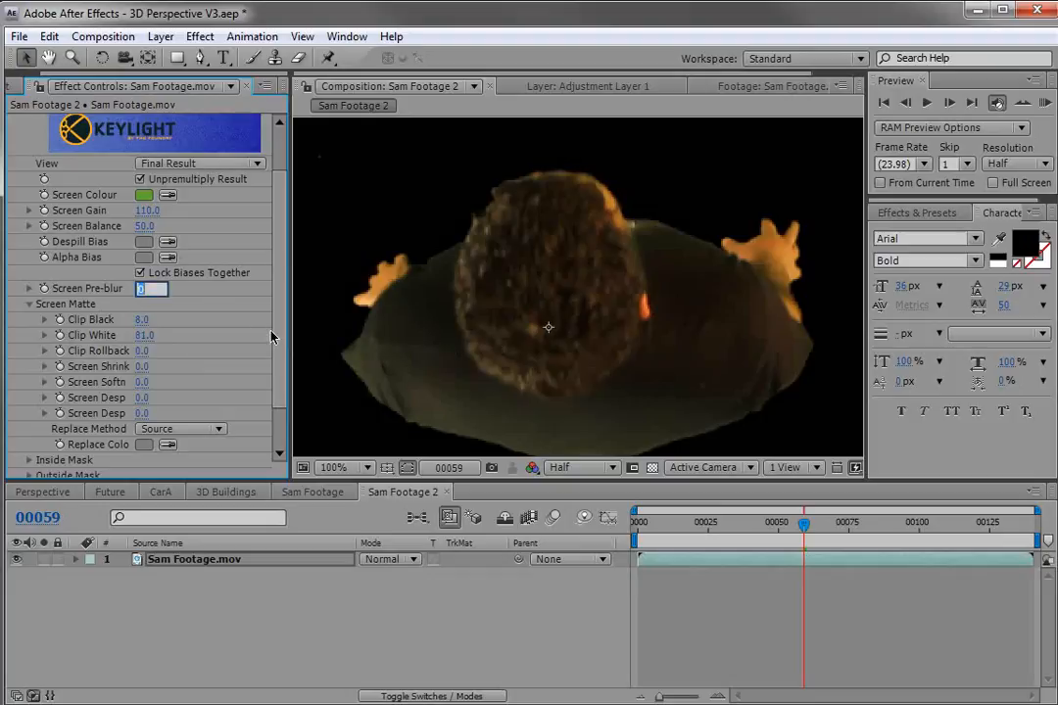
type("1")
key("Return")
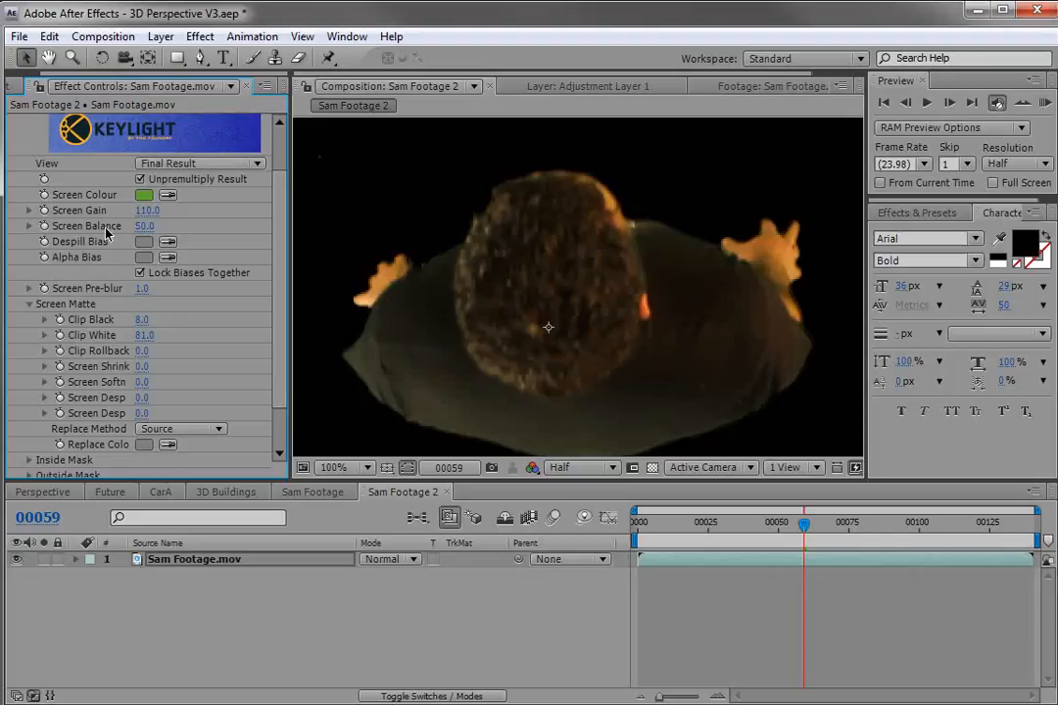
Set Keylight's Screen Balance to 54 while inspecting the hair edges up close.
scroll(532, 230, "up", 3)
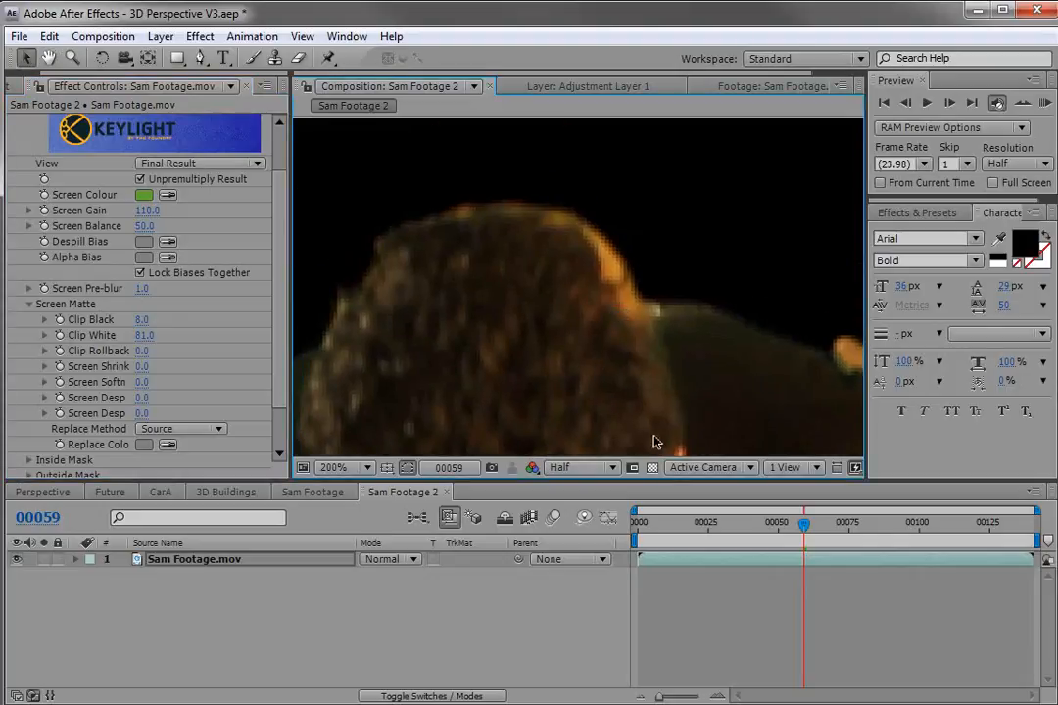
left_click(653, 468)
left_click(654, 468)
left_click_drag(153, 231, 125, 233)
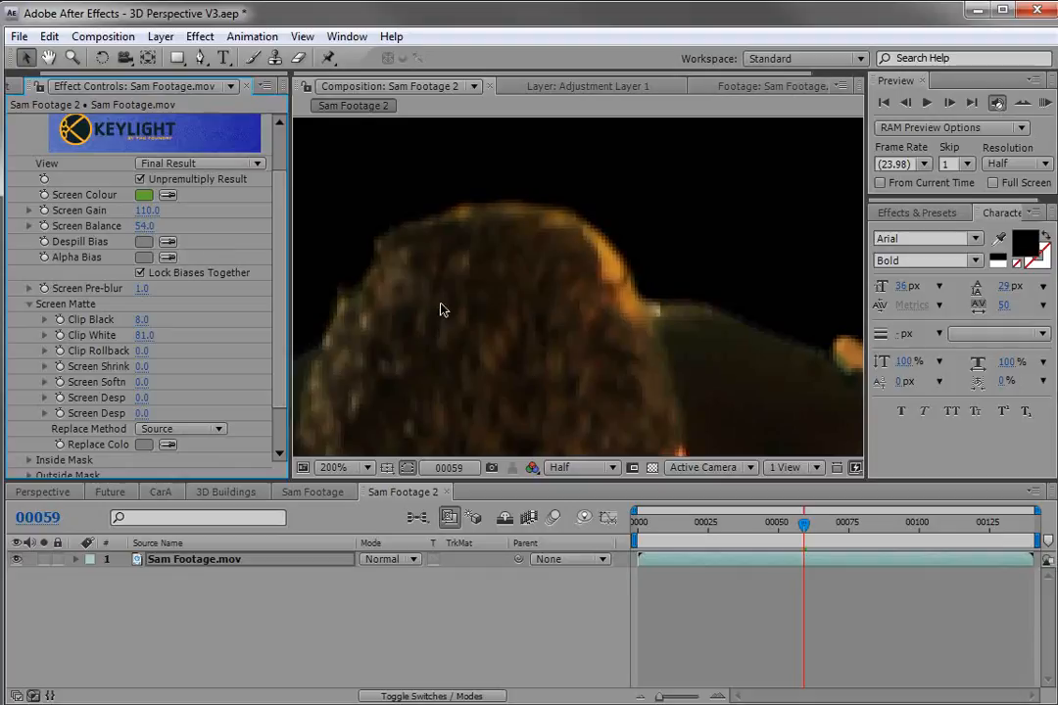
scroll(374, 302, "down", 4)
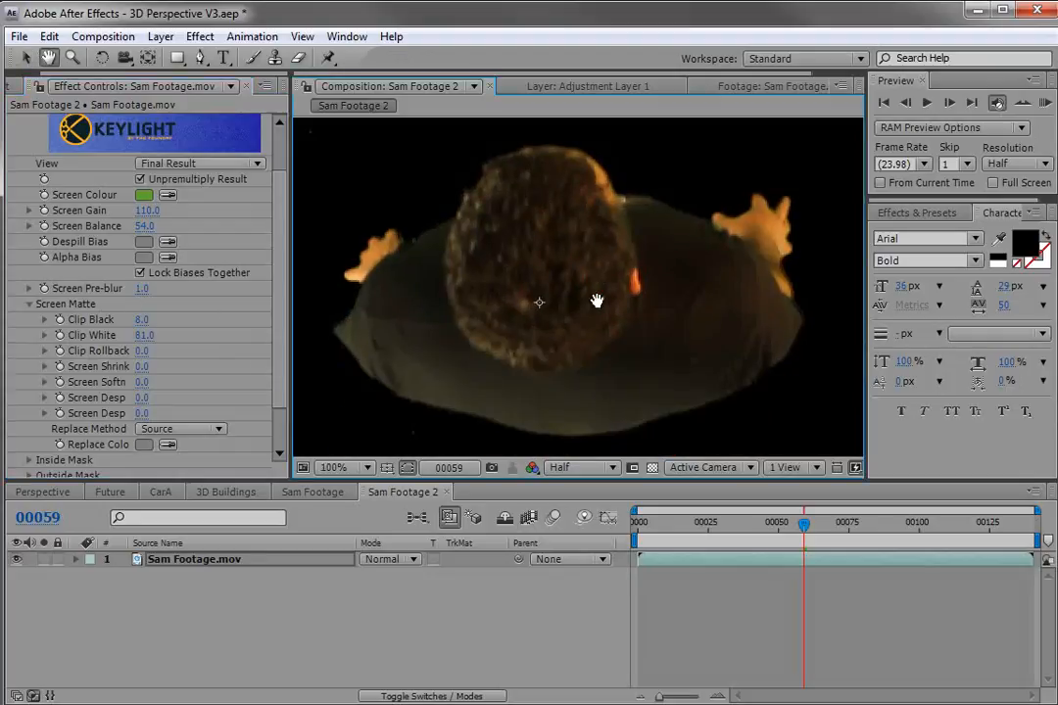
At frame 28, draw a closed Pen mask around Sam's body, leaving out the rig and fan.
left_click_drag(598, 333, 549, 314)
key("v")
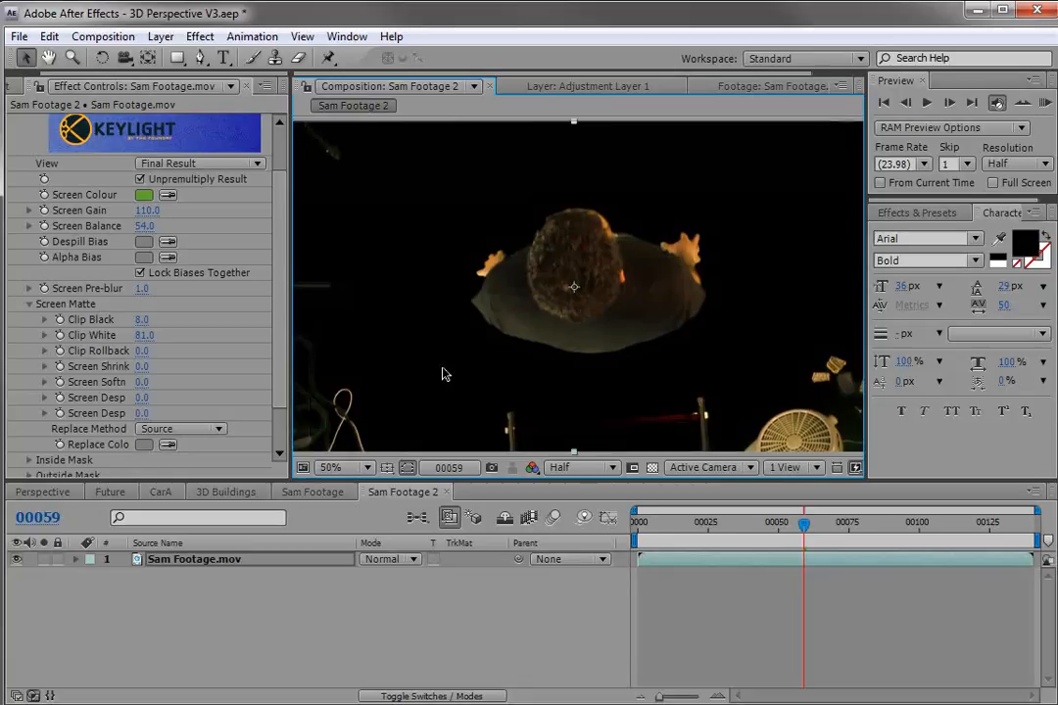
left_click(200, 58)
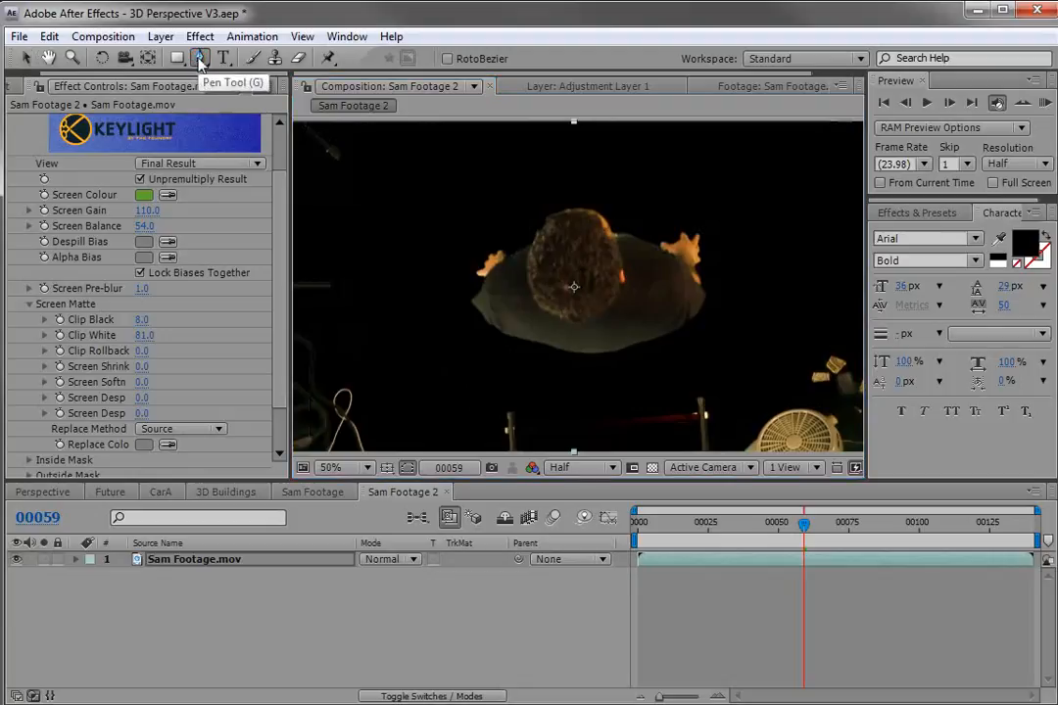
left_click_drag(733, 522, 715, 522)
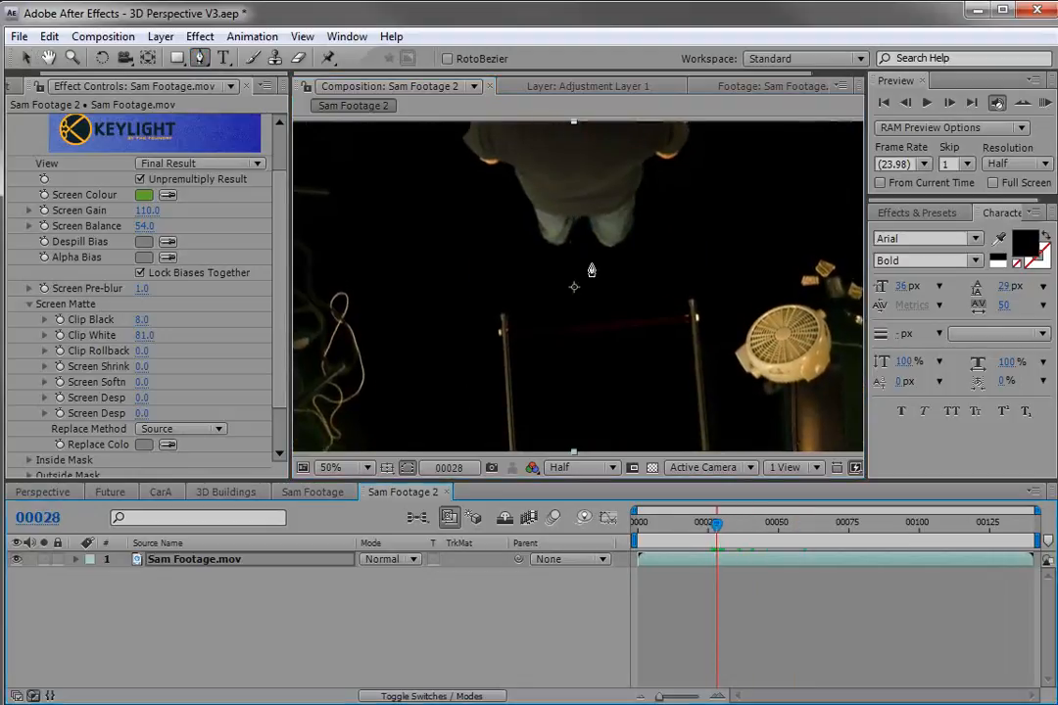
scroll(594, 284, "down", 2)
scroll(553, 247, "up", 2)
key("space")
left_click_drag(559, 226, 575, 293)
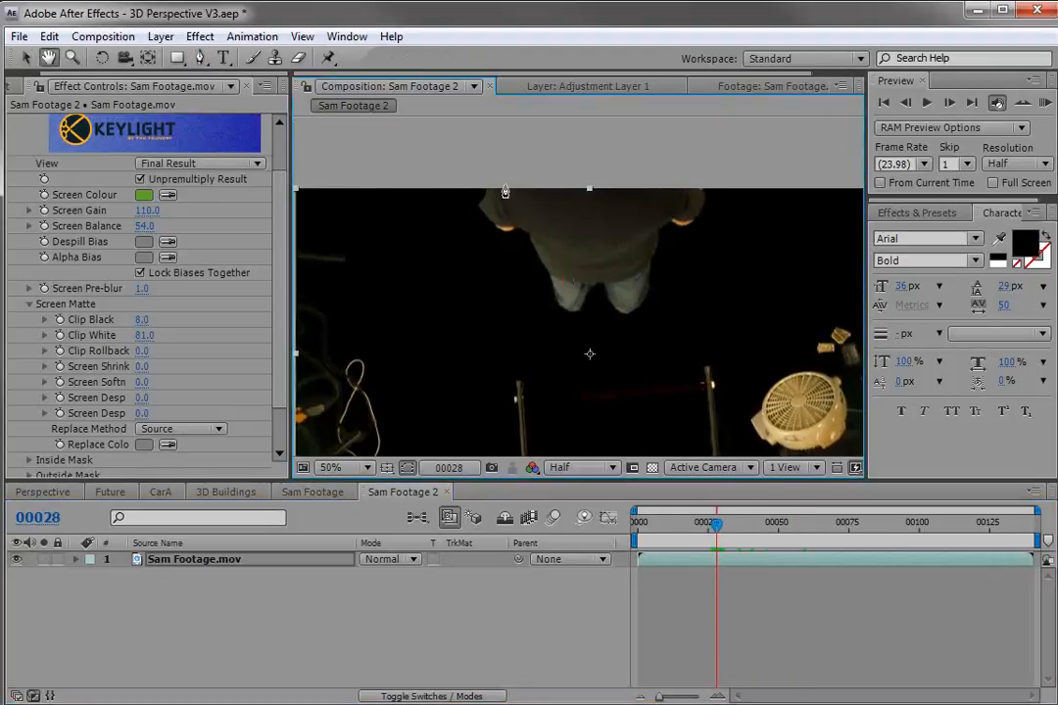
left_click(471, 170)
left_click_drag(471, 225, 478, 246)
left_click_drag(546, 334, 555, 341)
left_click(627, 345)
left_click(680, 301)
left_click(718, 238)
left_click(716, 160)
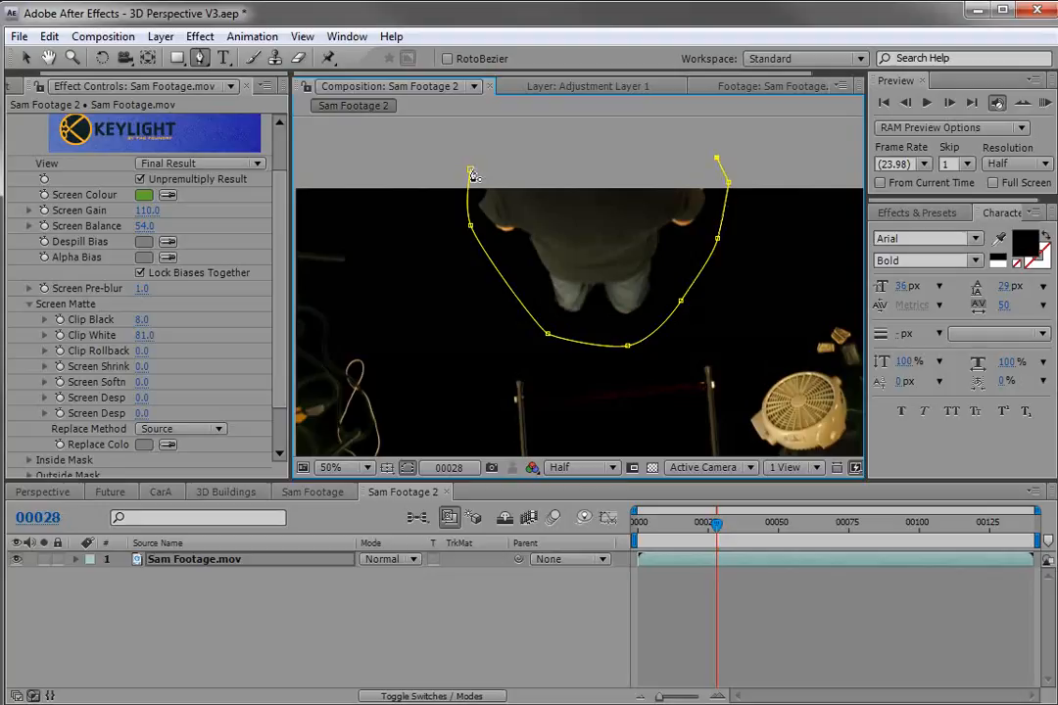
key("space")
left_click_drag(612, 170, 607, 234)
left_click(597, 160)
left_click(550, 170)
left_click(467, 234)
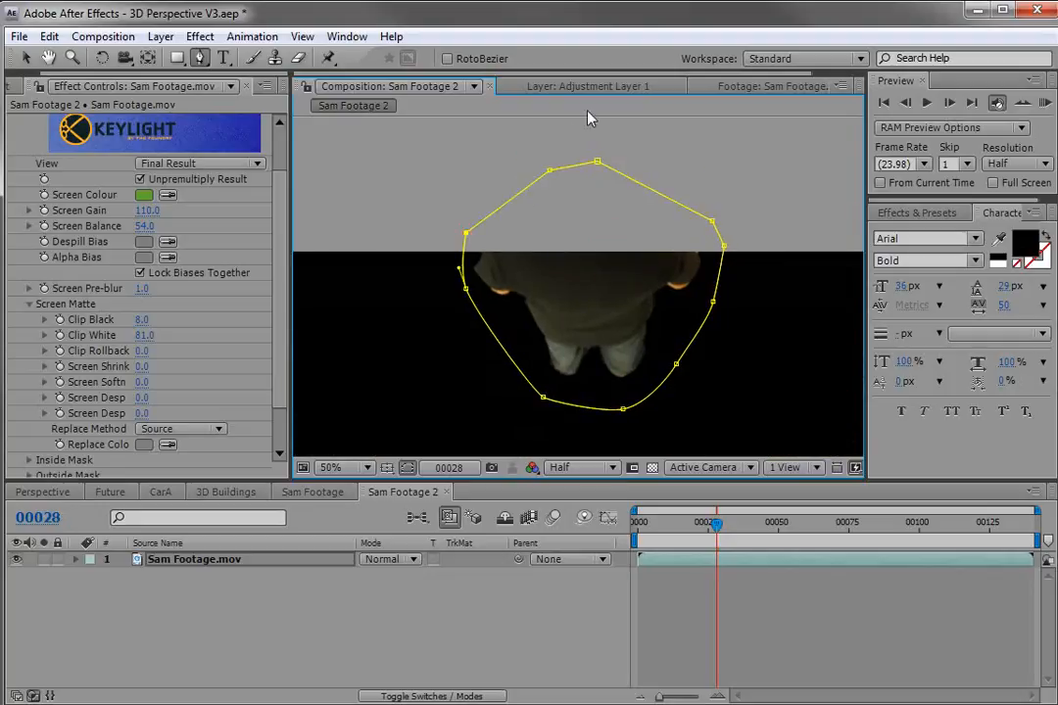
Reveal the mask's properties and turn on keyframing for Mask Path at frame 28.
key("space")
left_click_drag(642, 334, 638, 236)
scroll(642, 236, "down", 1)
scroll(592, 303, "up", 1)
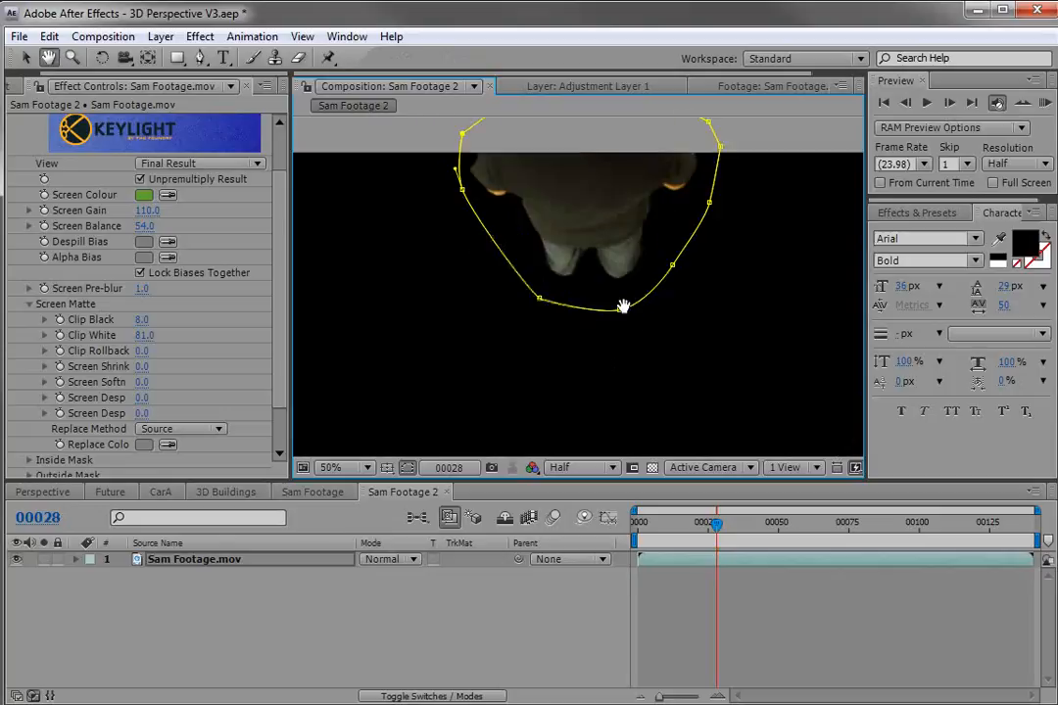
left_click_drag(630, 325, 625, 342)
key("m")
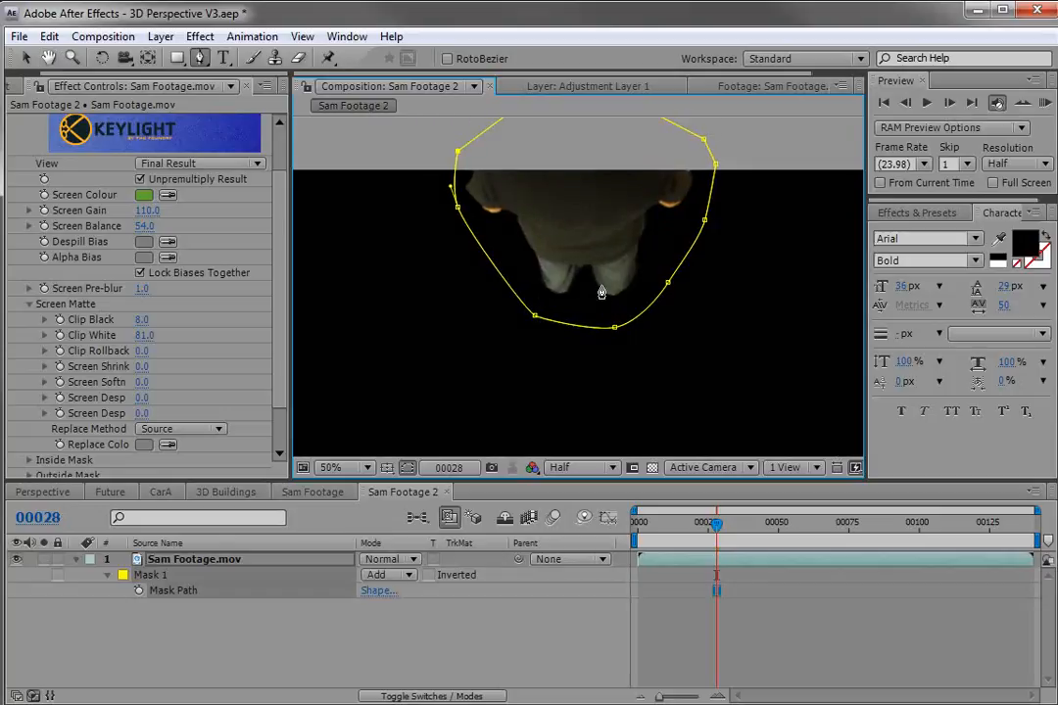
left_click(138, 590)
Keyframe the mask at frames 12 and 0 by moving its bottom point upward to follow Sam.
left_click(708, 525)
left_click_drag(707, 525, 671, 524)
key("v")
left_click_drag(614, 327, 611, 256)
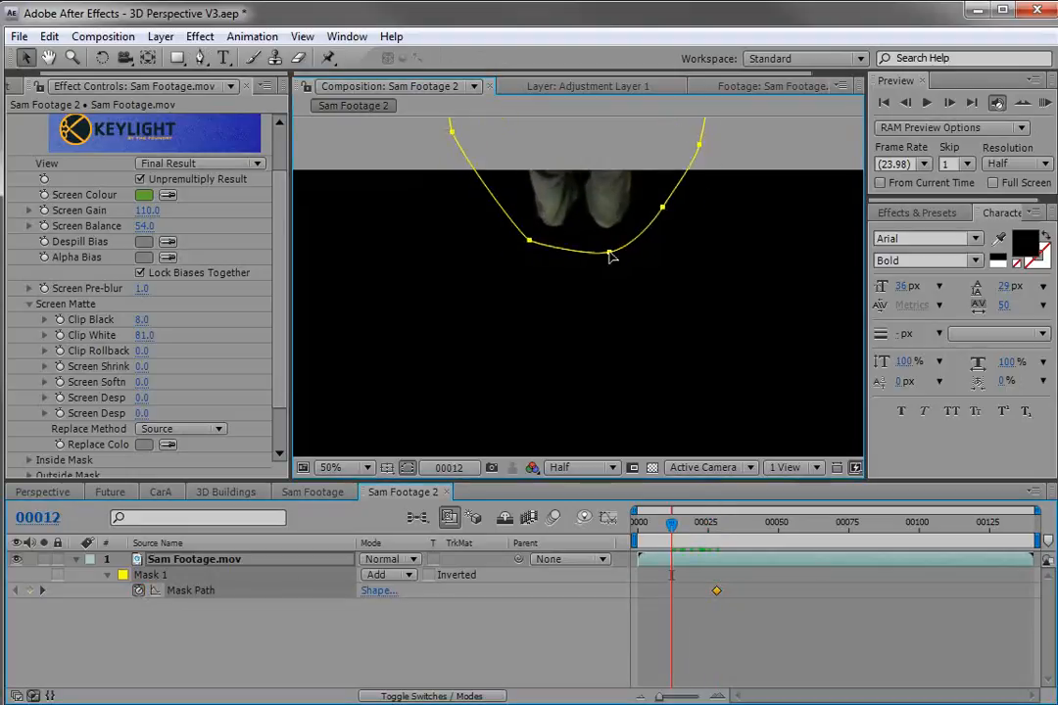
left_click_drag(676, 536, 637, 536)
left_click_drag(614, 262, 607, 187)
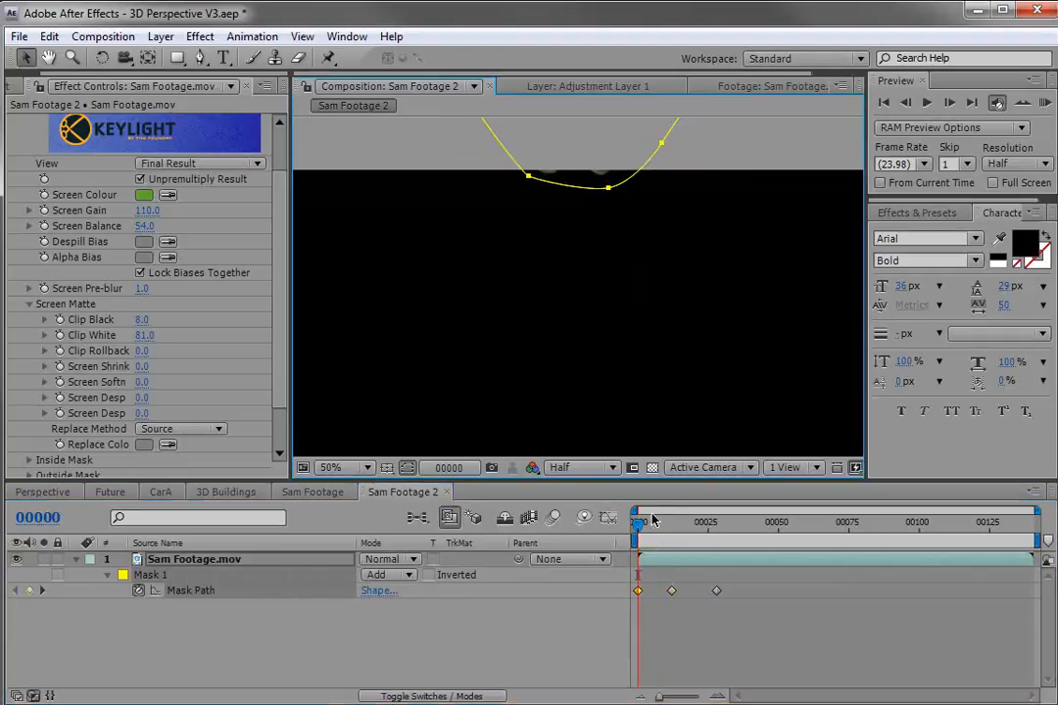
At frame 44, reshape the mask by pulling its bottom point down and widening its side.
left_click_drag(641, 524, 761, 525)
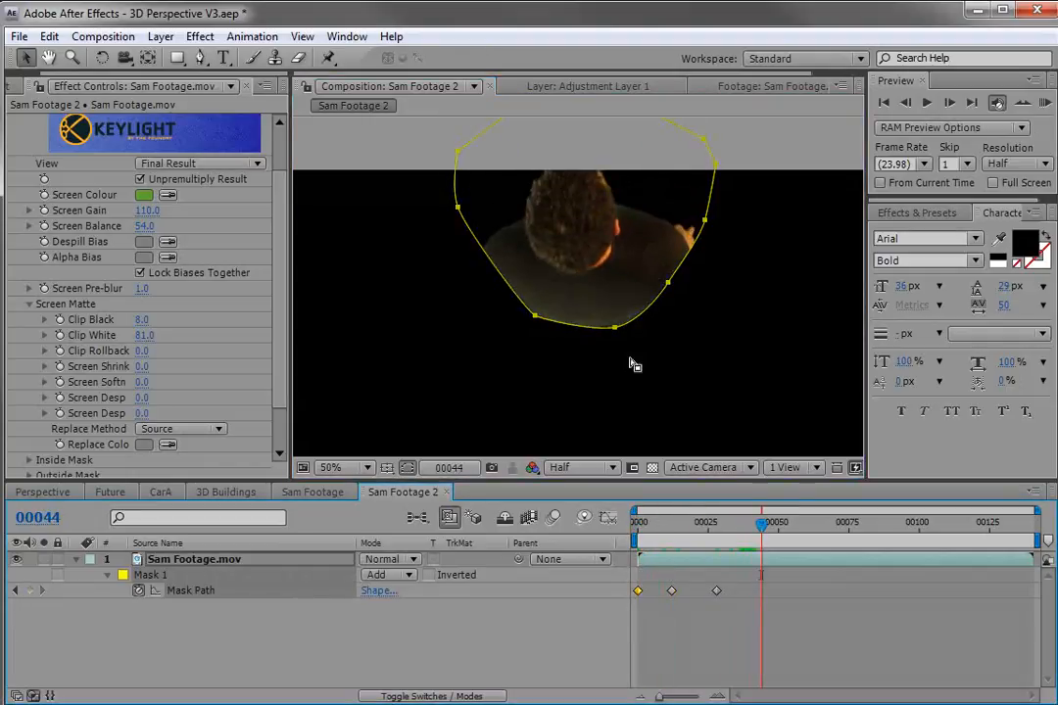
left_click_drag(616, 331, 620, 378)
double_click(720, 212)
left_click_drag(453, 255, 435, 256)
left_click(765, 625)
At frame 70, set the mask mode to None and transform the mask to enclose Sam's whole body.
left_click_drag(761, 527, 839, 565)
left_click(839, 564)
left_click_drag(674, 417, 669, 336)
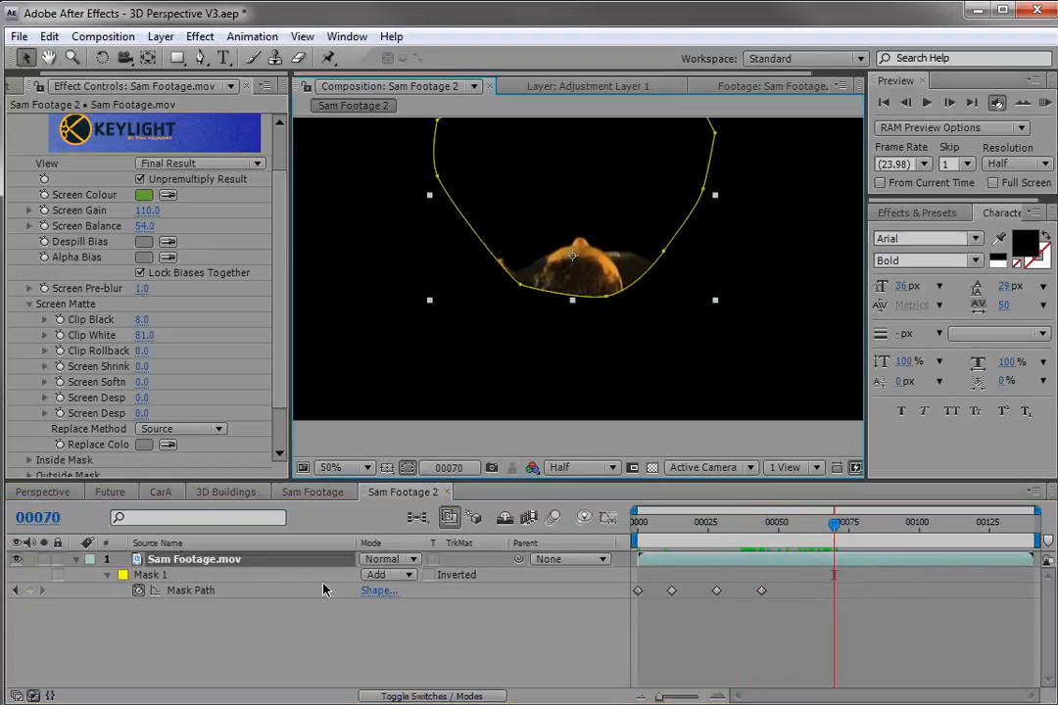
left_click(390, 575)
left_click(404, 552)
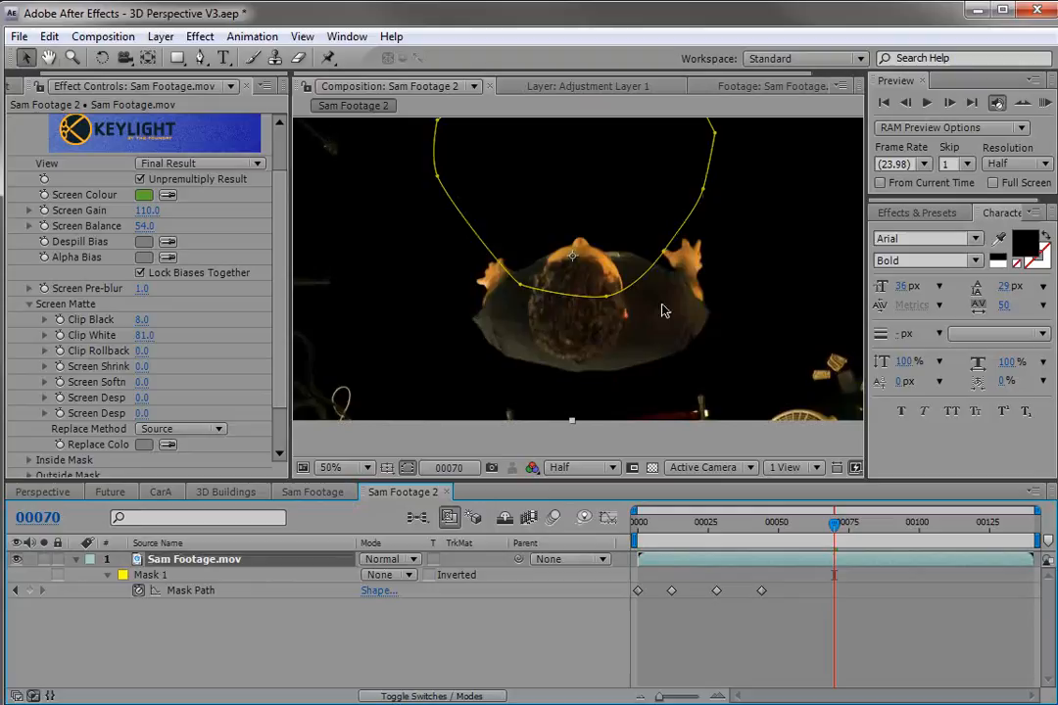
double_click(612, 296)
left_click_drag(612, 296, 598, 367)
left_click_drag(716, 275, 770, 277)
left_click_drag(434, 272, 413, 277)
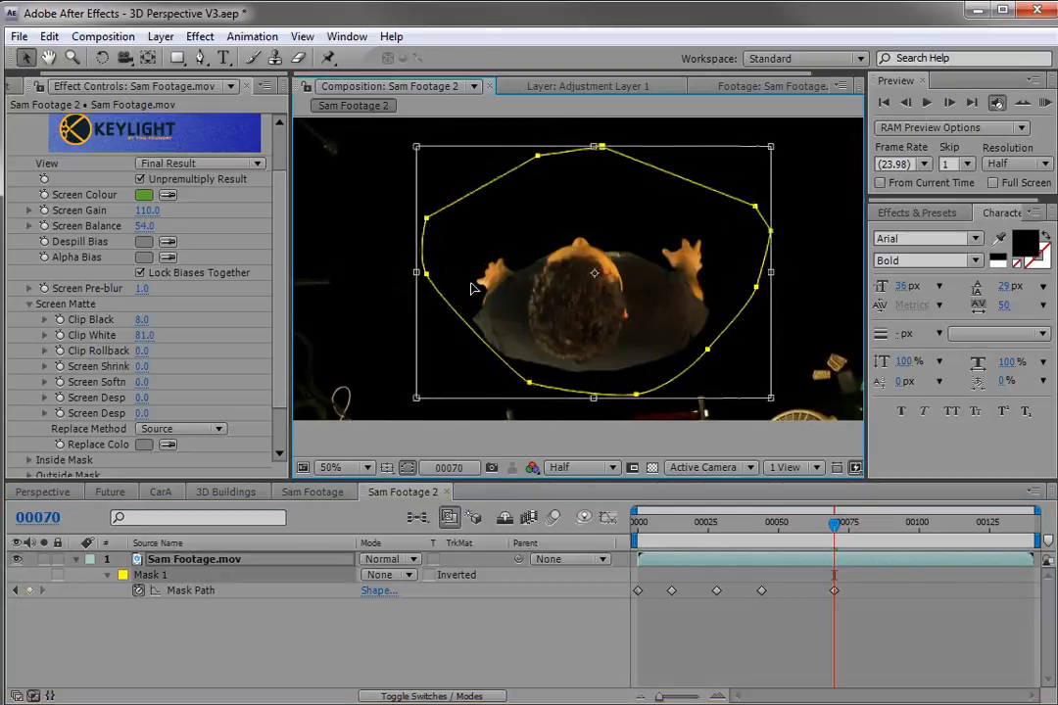
left_click_drag(591, 277, 591, 288)
Add mask keyframes around frames 91 and 125, dragging the mask's lower points down to follow Sam.
left_click_drag(828, 526, 887, 540)
left_click_drag(706, 365, 703, 436)
left_click_drag(879, 529, 991, 539)
left_click_drag(755, 378, 755, 419)
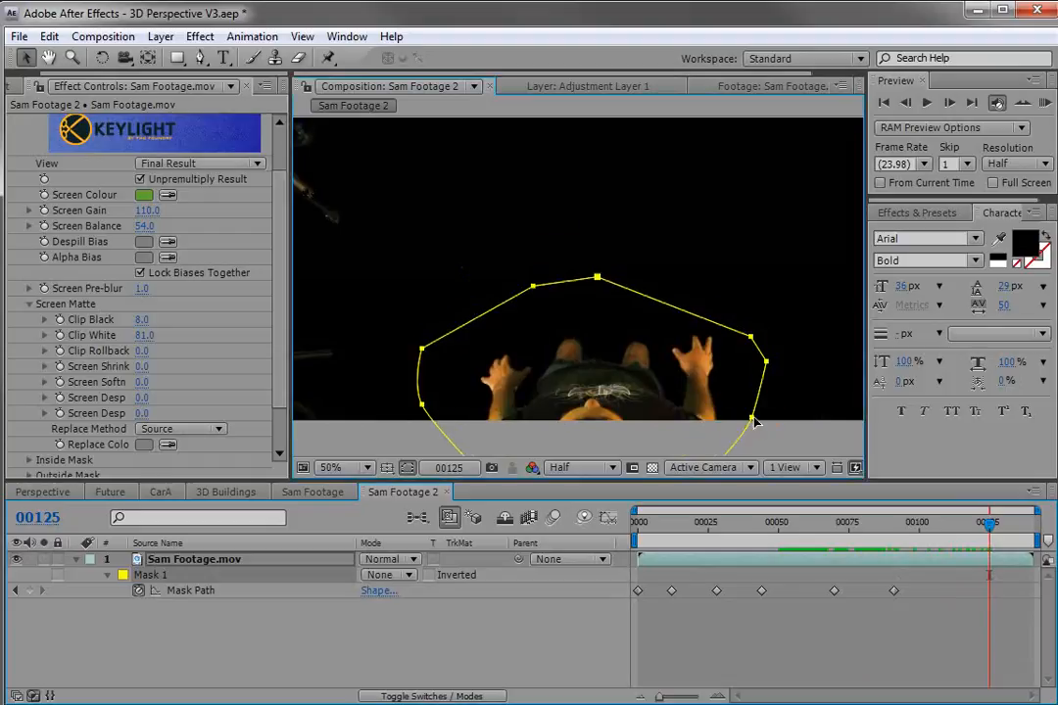
Set the mask mode back to Add and scrub through the shot to review the masked key.
left_click_drag(992, 523, 760, 553)
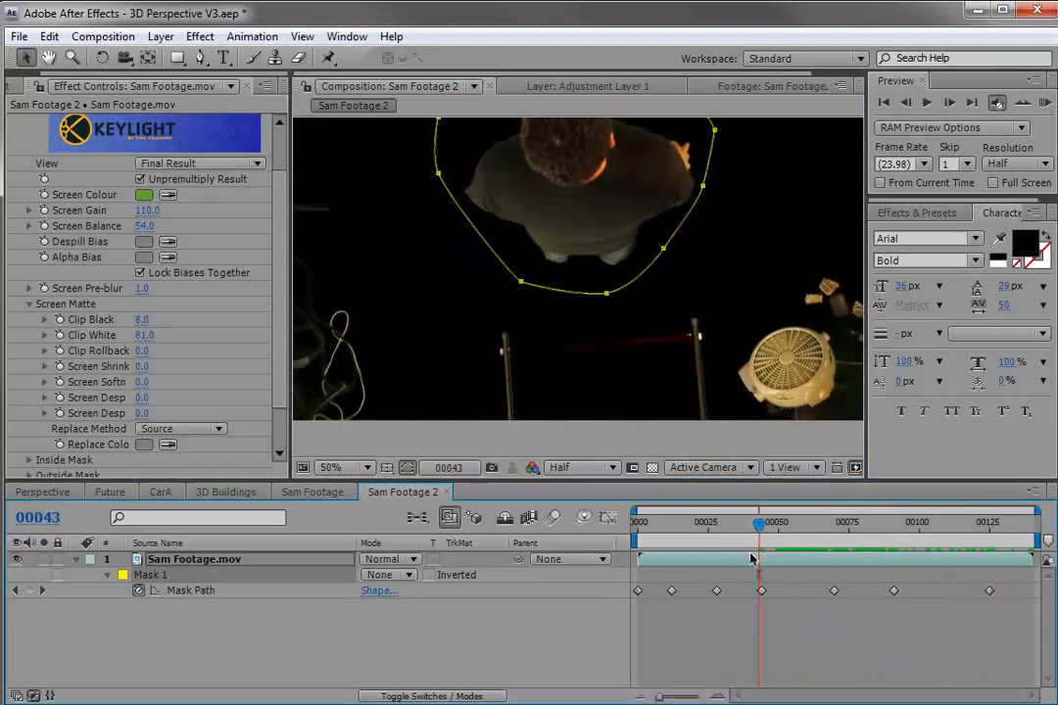
left_click(389, 575)
left_click(393, 601)
left_click(639, 202)
left_click_drag(739, 541, 905, 559)
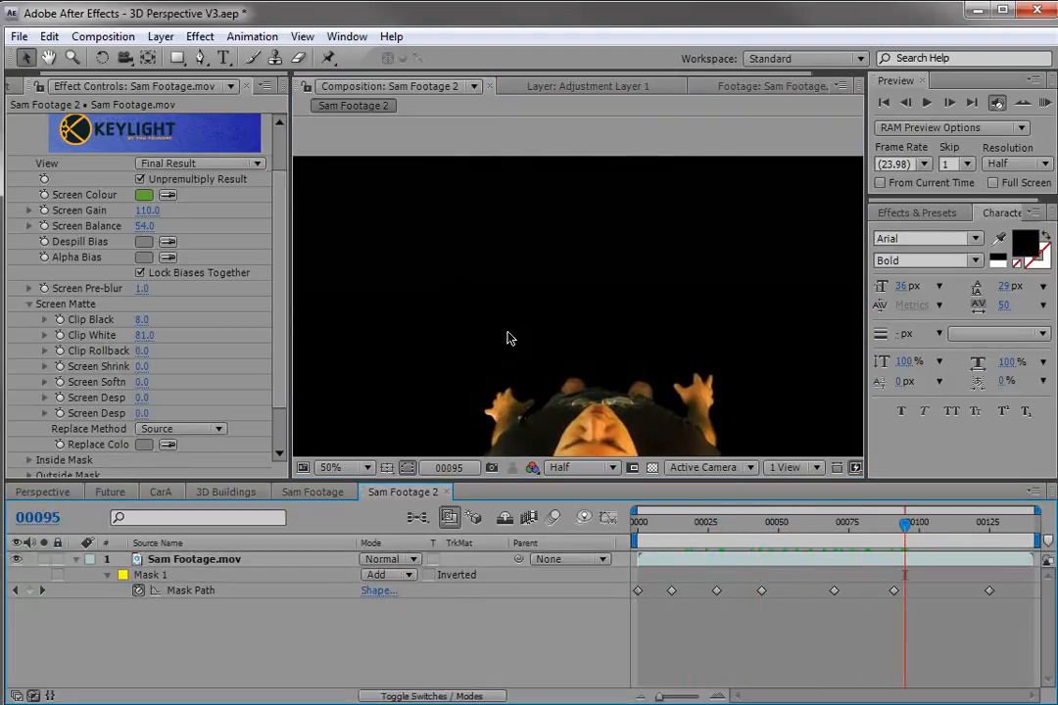
Collapse the Keylight effect controls.
scroll(269, 161, "up", 3)
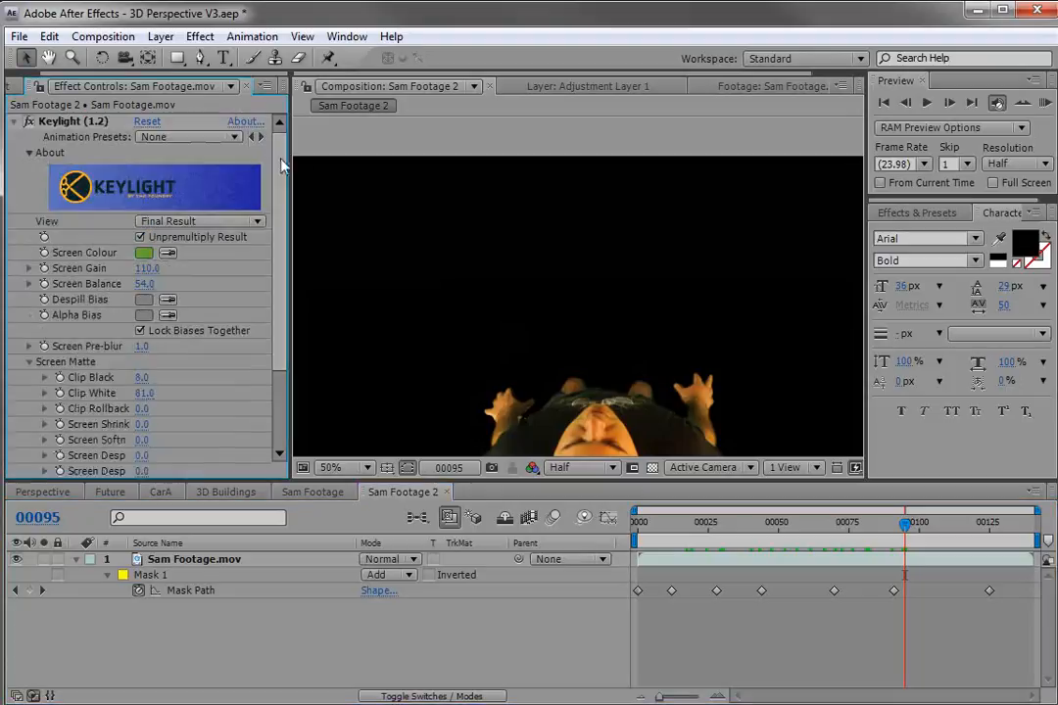
left_click(14, 121)
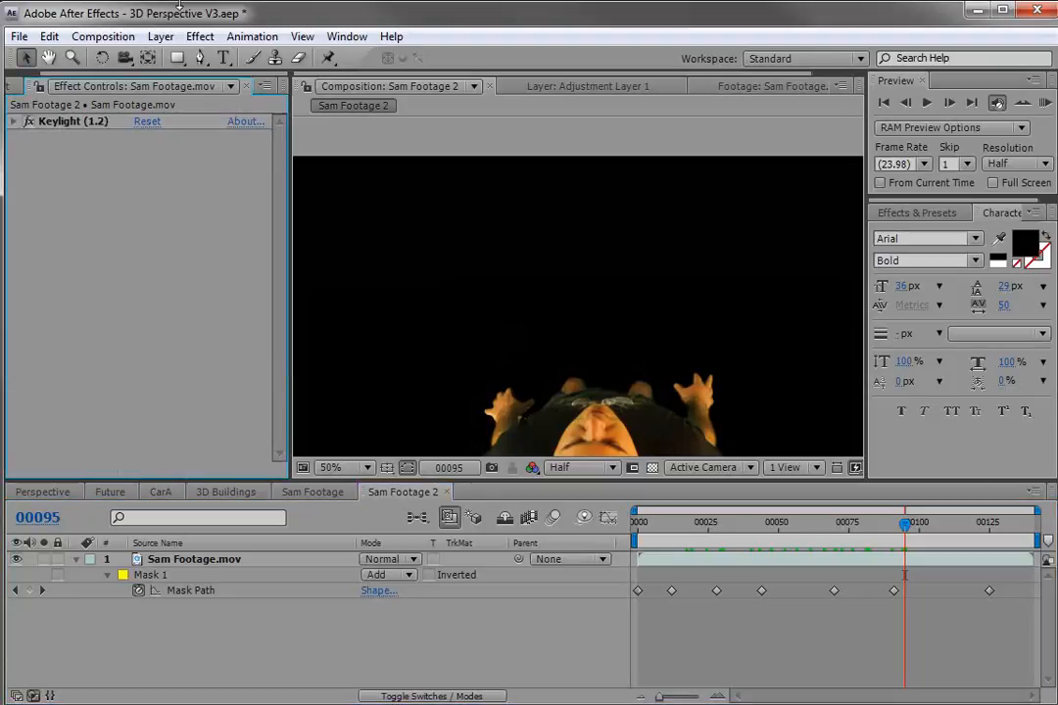
Add a new null object layer and rename it Ground Track.
left_click(162, 36)
left_click(170, 61)
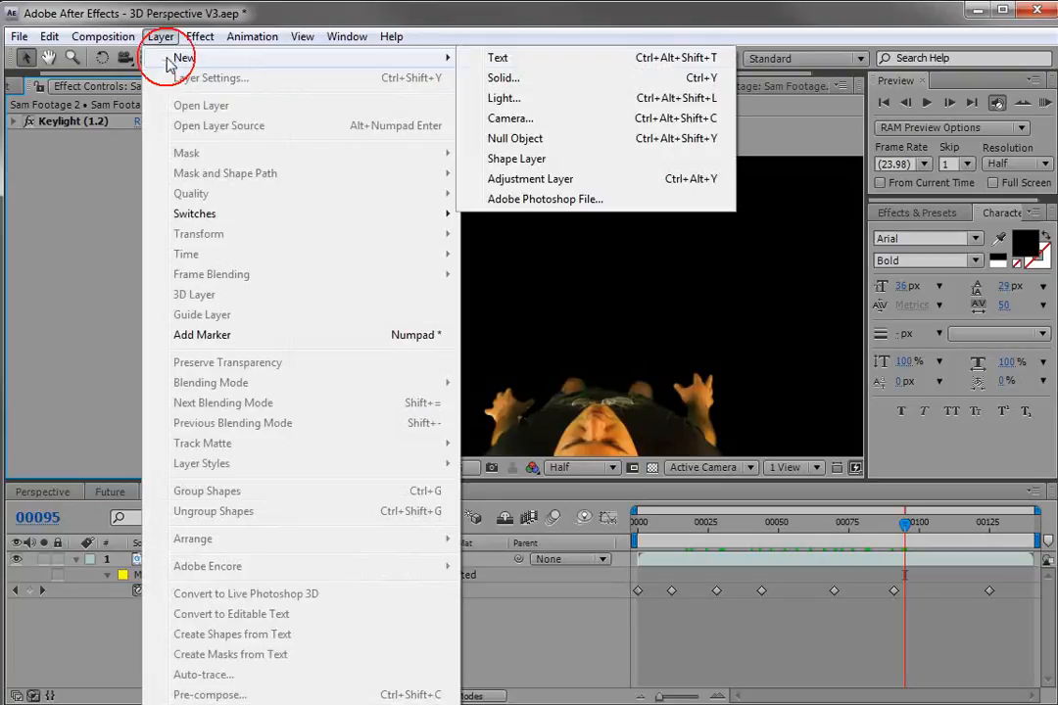
left_click(524, 139)
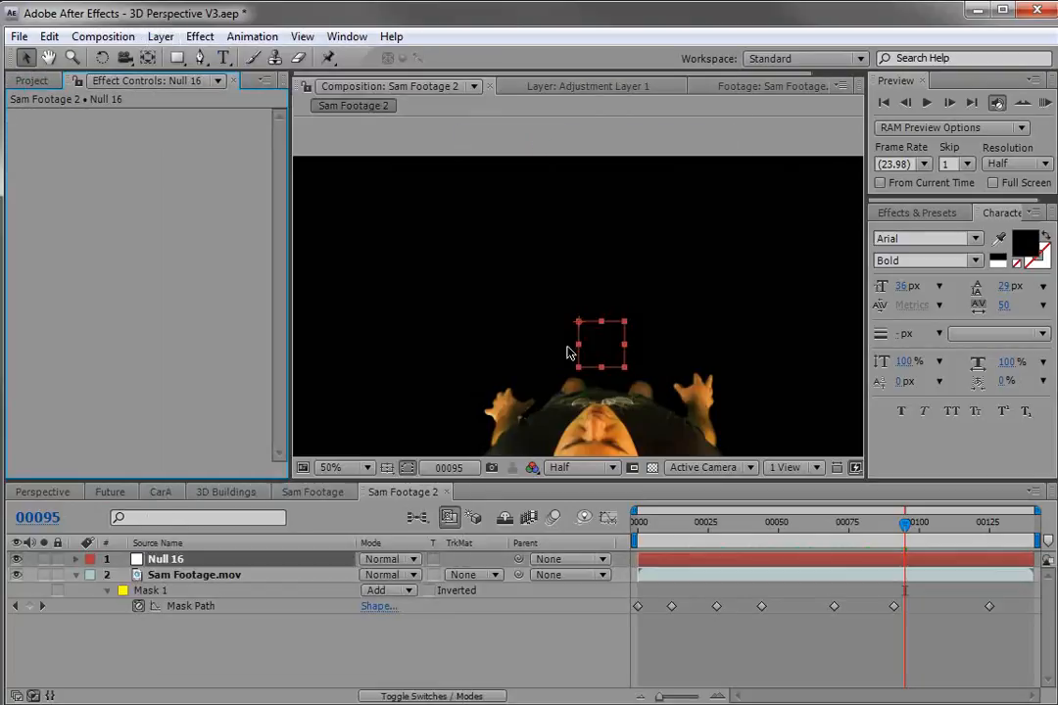
key("Return")
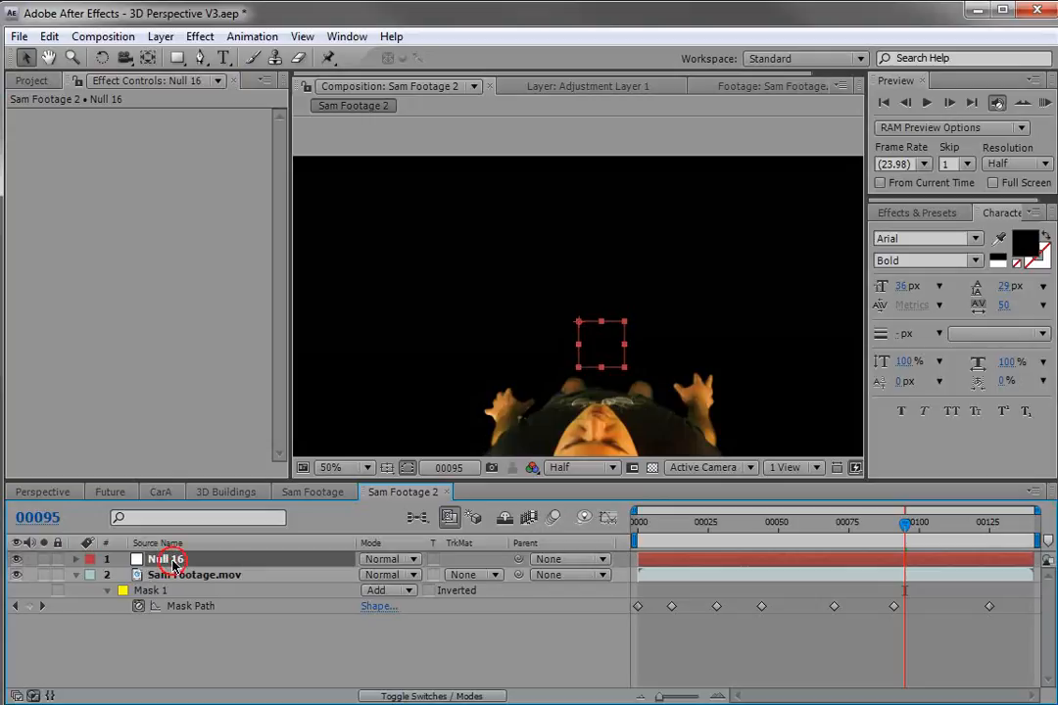
type("Ground Tra")
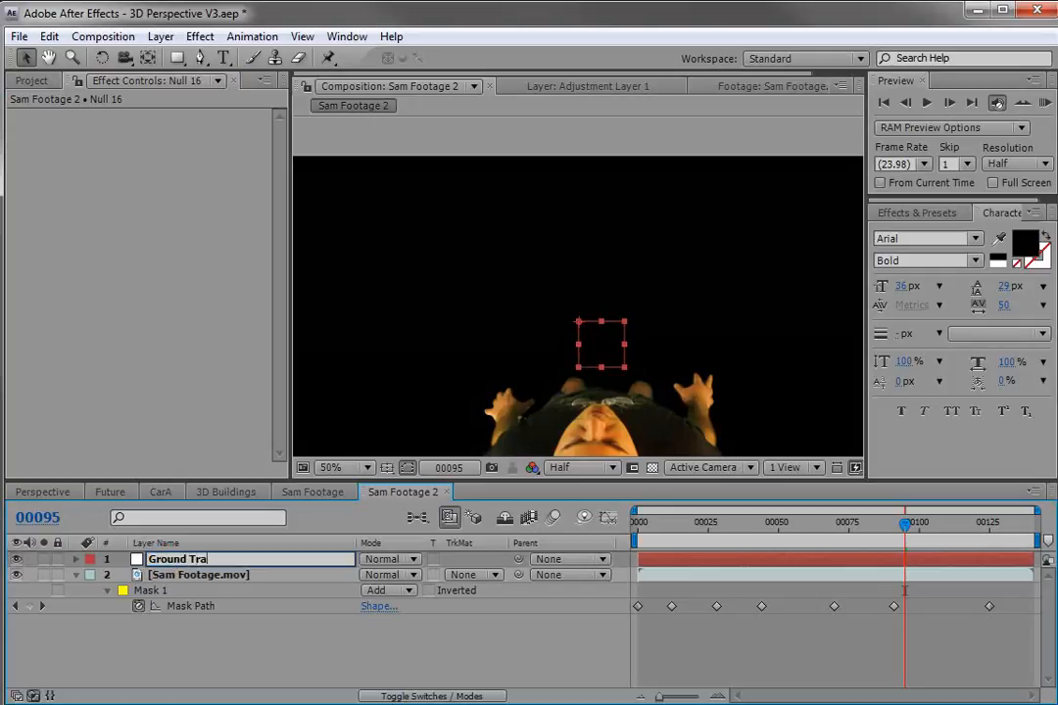
type("ck")
key("Return")
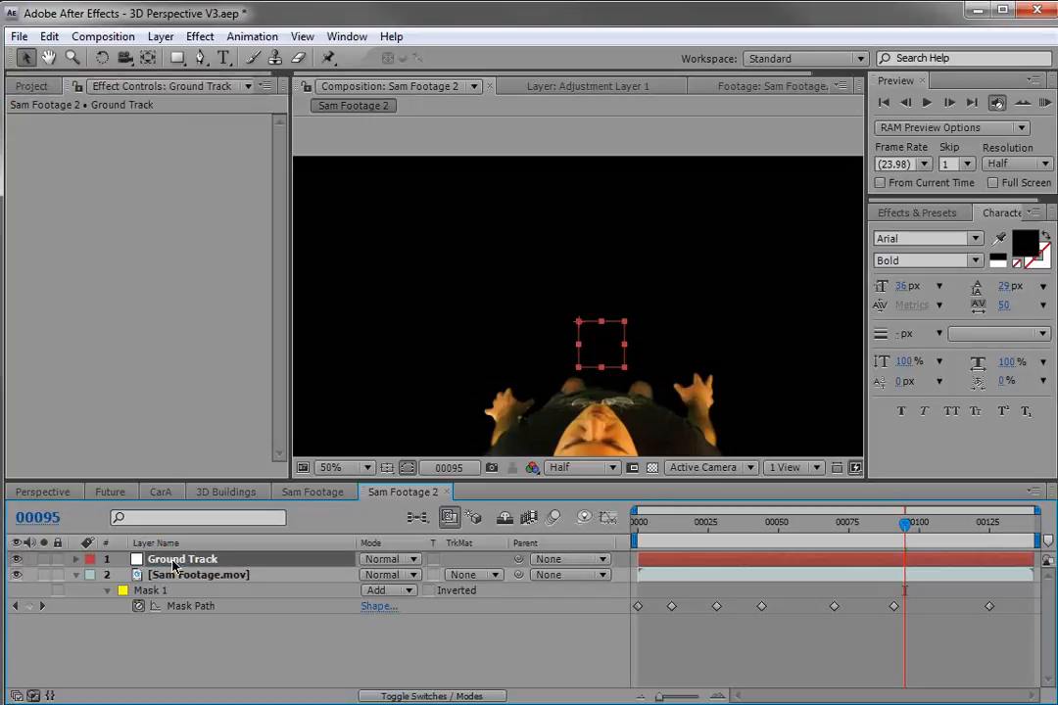
At frame 0, open the Tracker panel and start a motion track on the Sam Footage.mov layer.
left_click(829, 544)
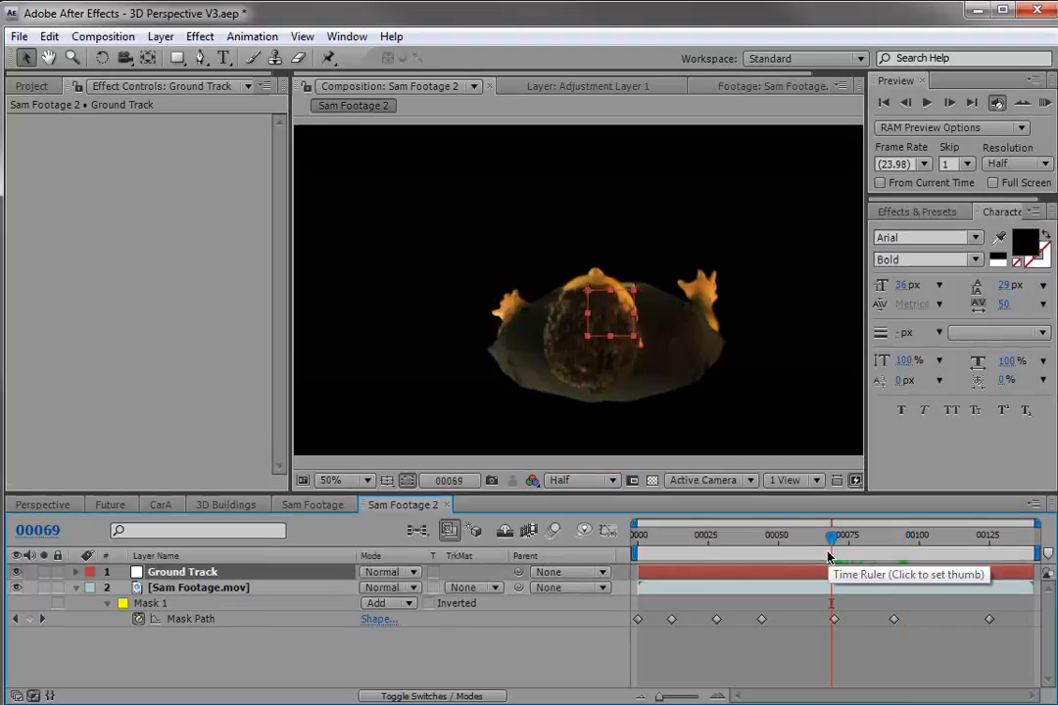
left_click_drag(828, 557, 637, 578)
left_click(657, 592)
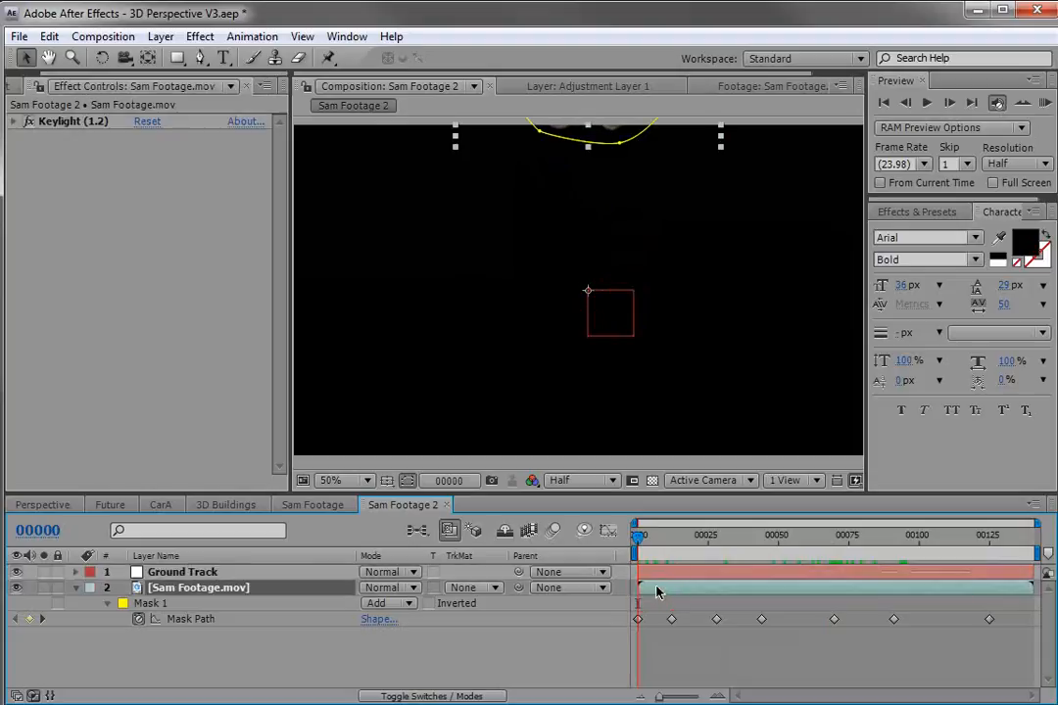
left_click(347, 36)
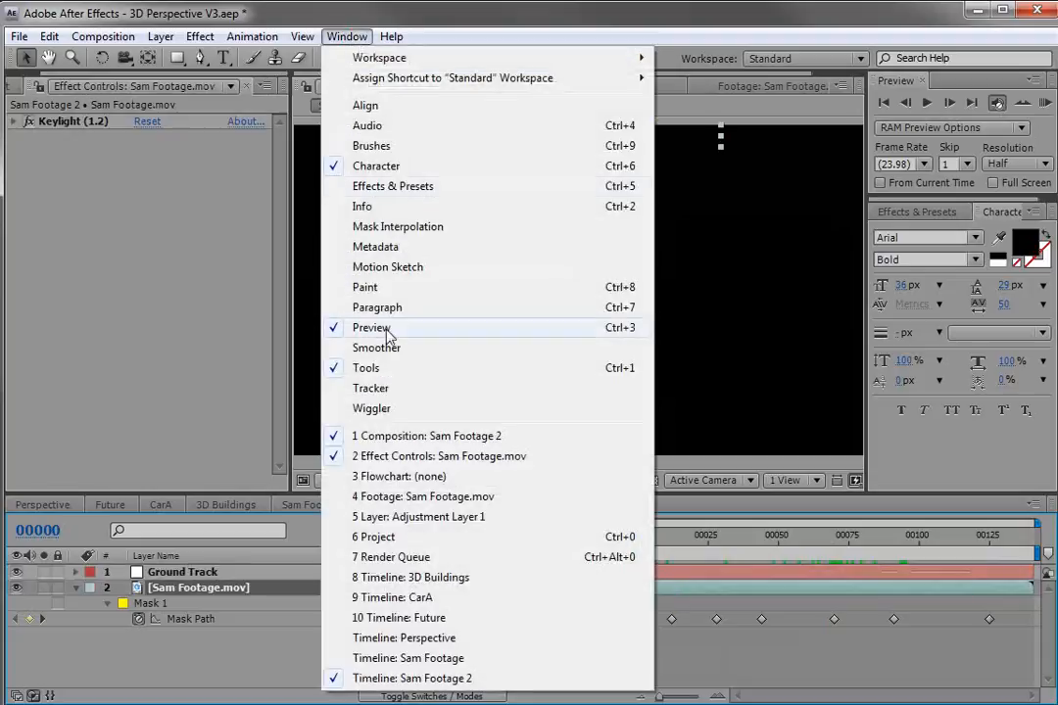
left_click(380, 390)
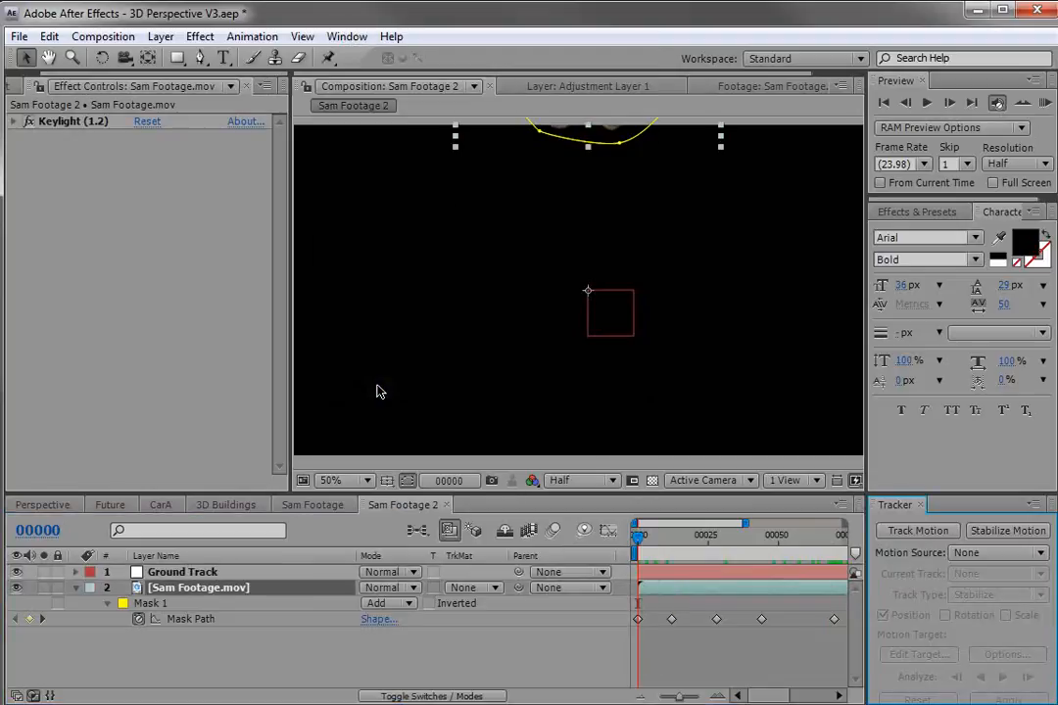
left_click(913, 530)
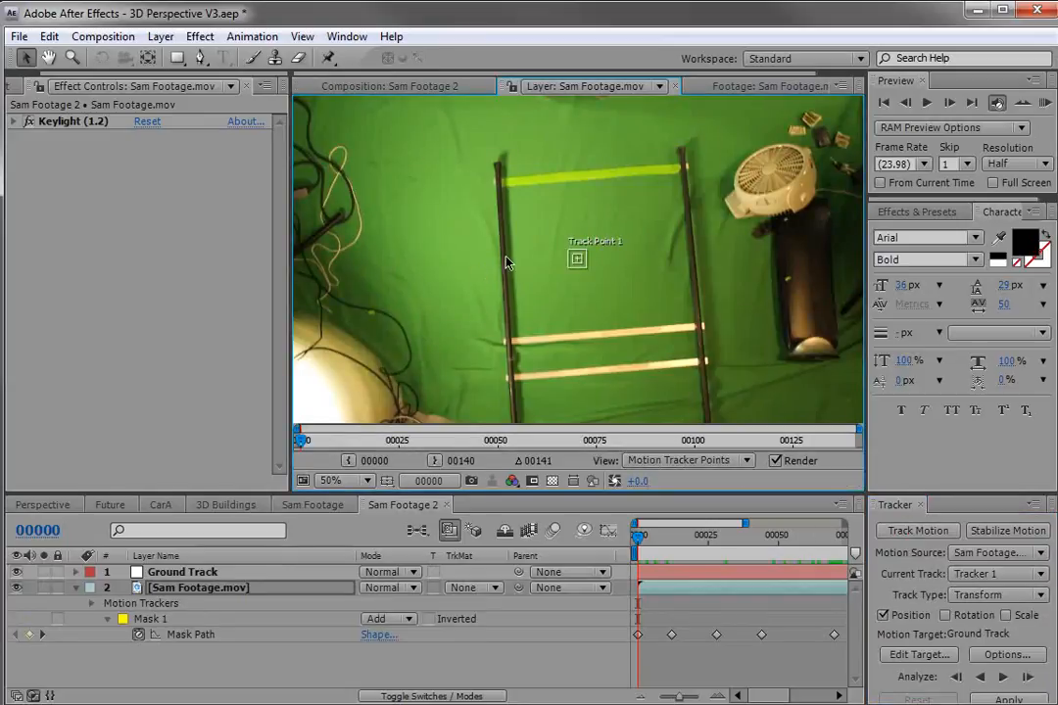
Position and size Track Point 1 over the top of the left ladder pole.
key("h")
left_click_drag(516, 201, 542, 255)
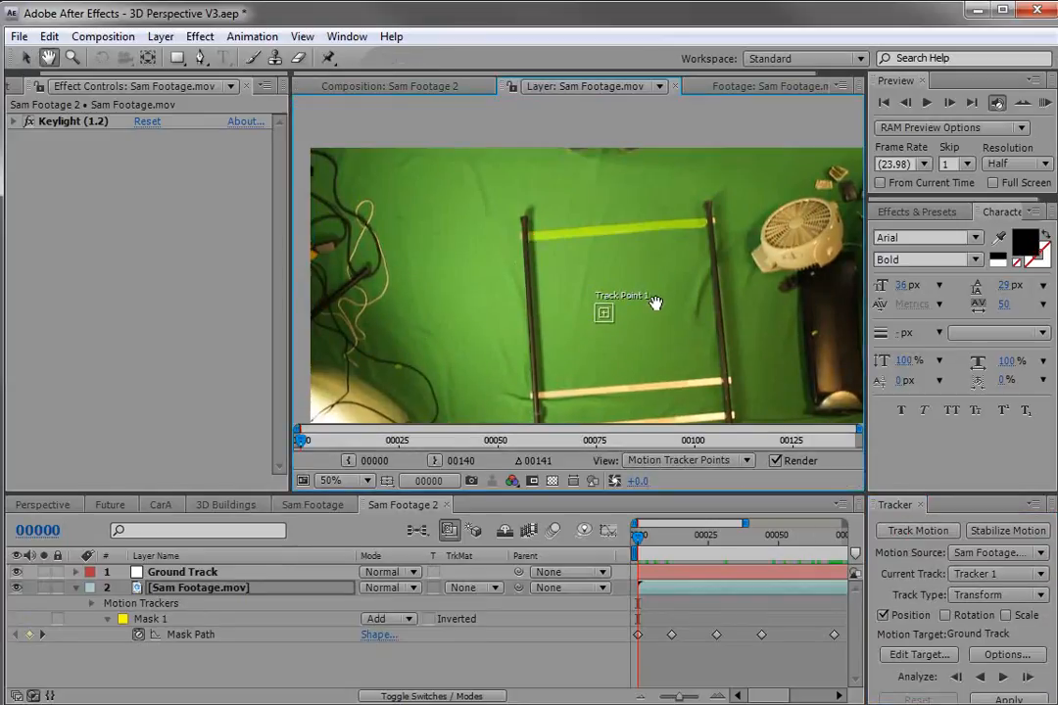
scroll(647, 303, "up", 1)
left_click_drag(603, 279, 619, 300)
key("v")
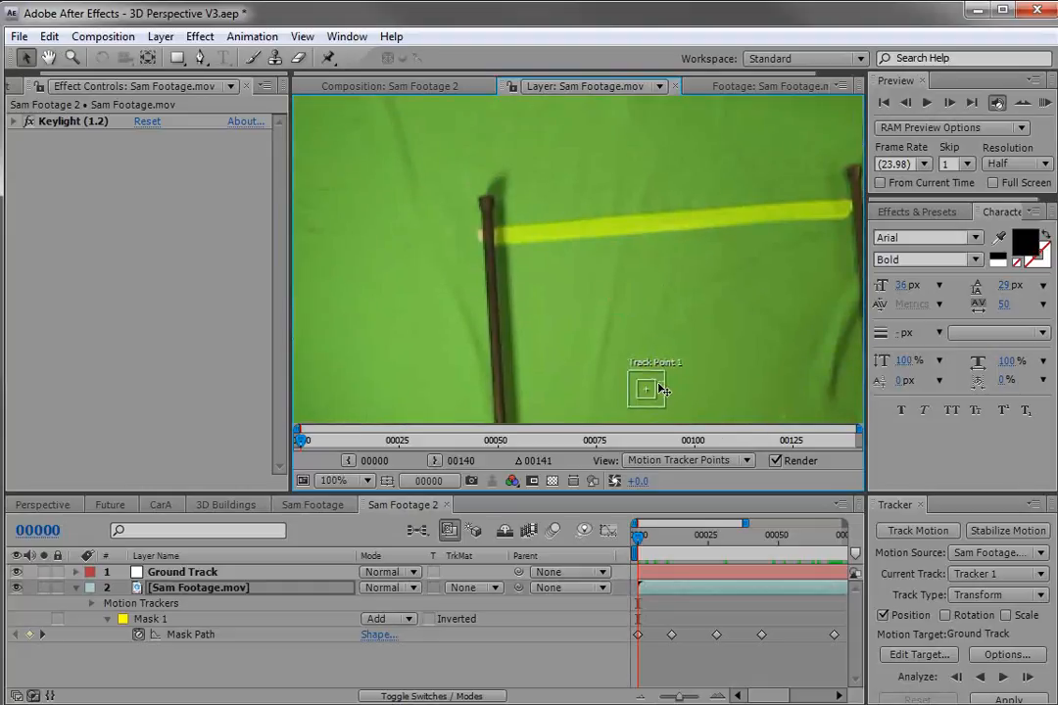
left_click_drag(658, 402, 683, 427)
left_click_drag(666, 405, 492, 174)
left_click_drag(520, 218, 507, 192)
key("space")
scroll(529, 207, "down", 1)
left_click_drag(651, 220, 594, 186)
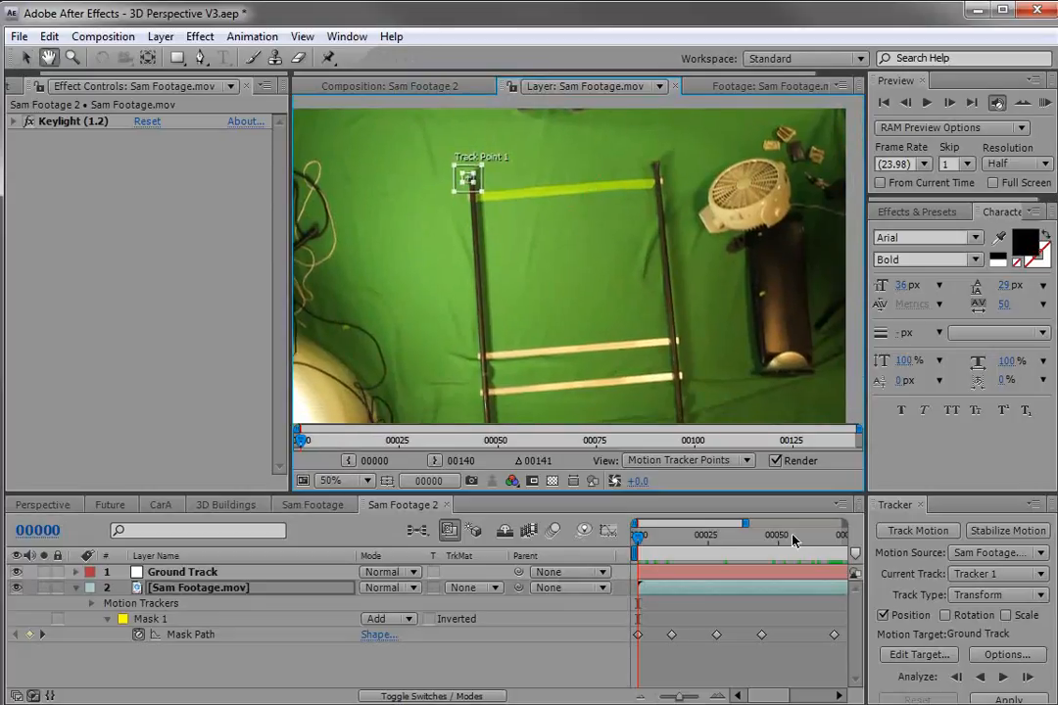
left_click_drag(909, 496, 909, 439)
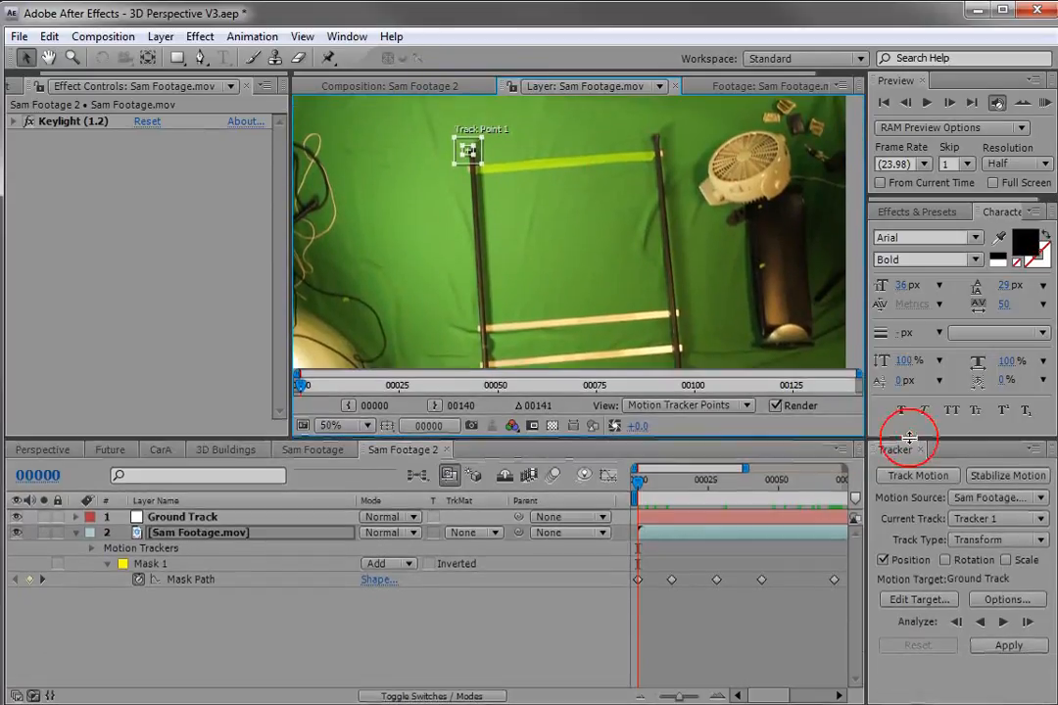
Analyze Track Point 1 forward through the first part of the shot.
left_click(1003, 622)
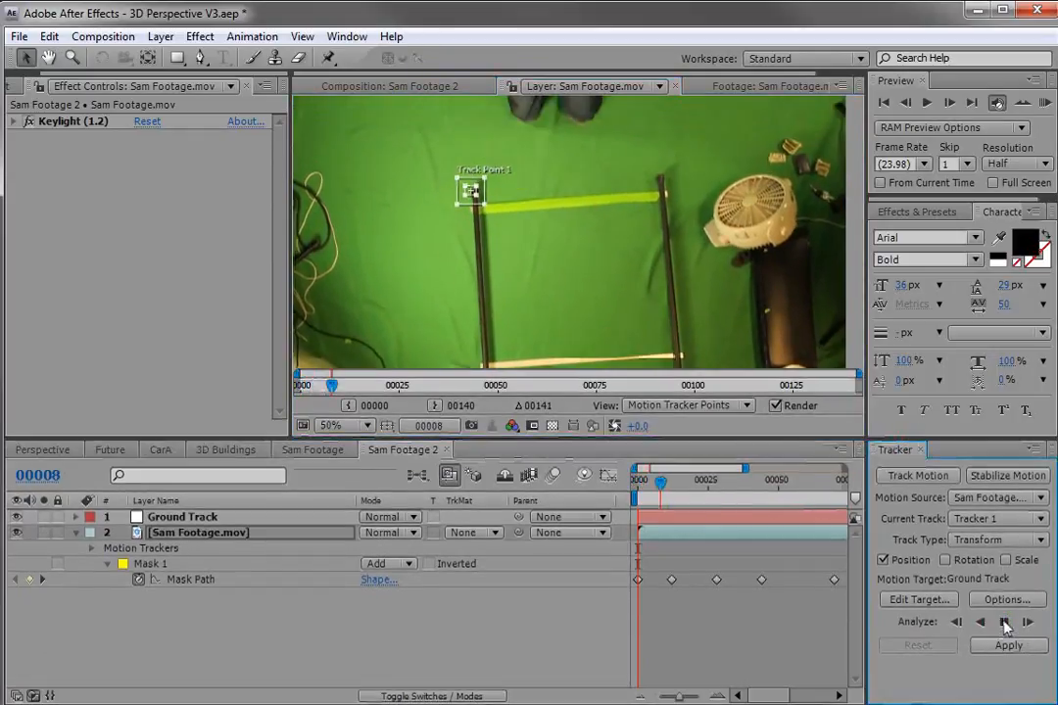
key("space")
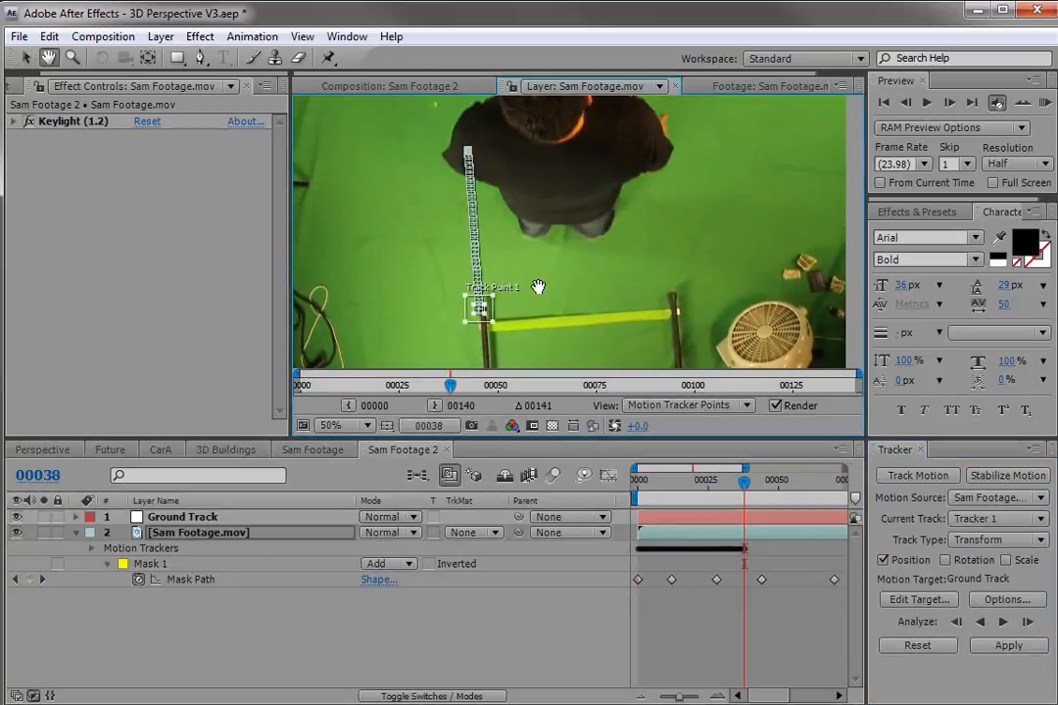
scroll(539, 255, "down", 2)
scroll(630, 229, "down", 2)
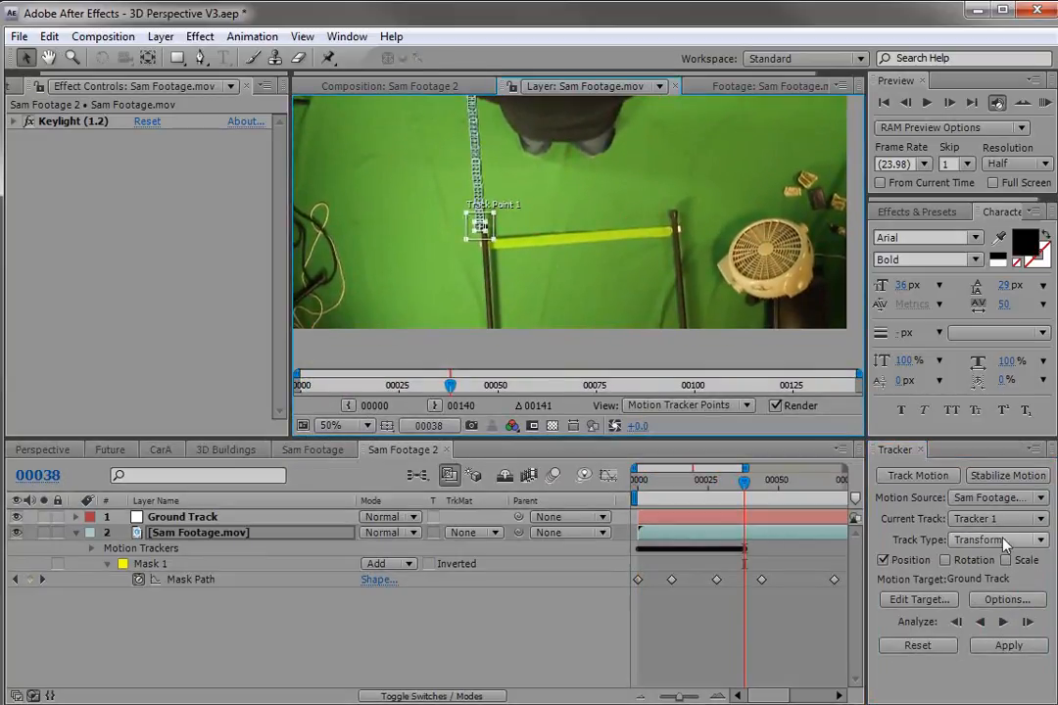
left_click(1003, 622)
key("space")
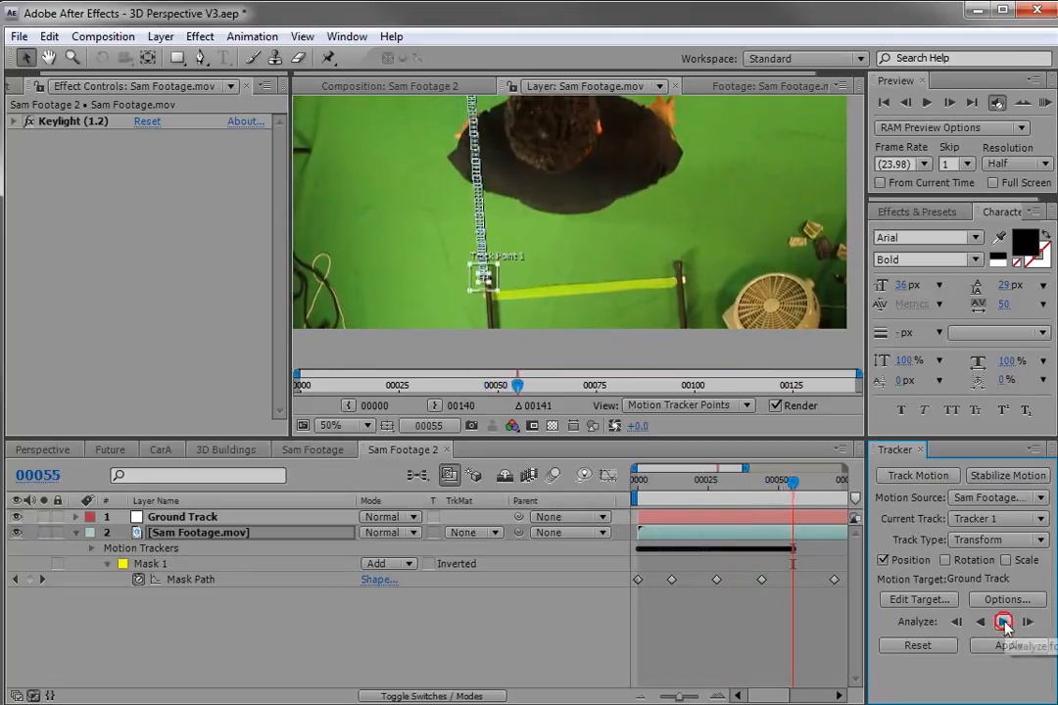
At frame 55, move Track Point 1 onto a new feature on the green floor above the pole.
left_click_drag(491, 167, 568, 235)
left_click_drag(622, 331, 624, 298)
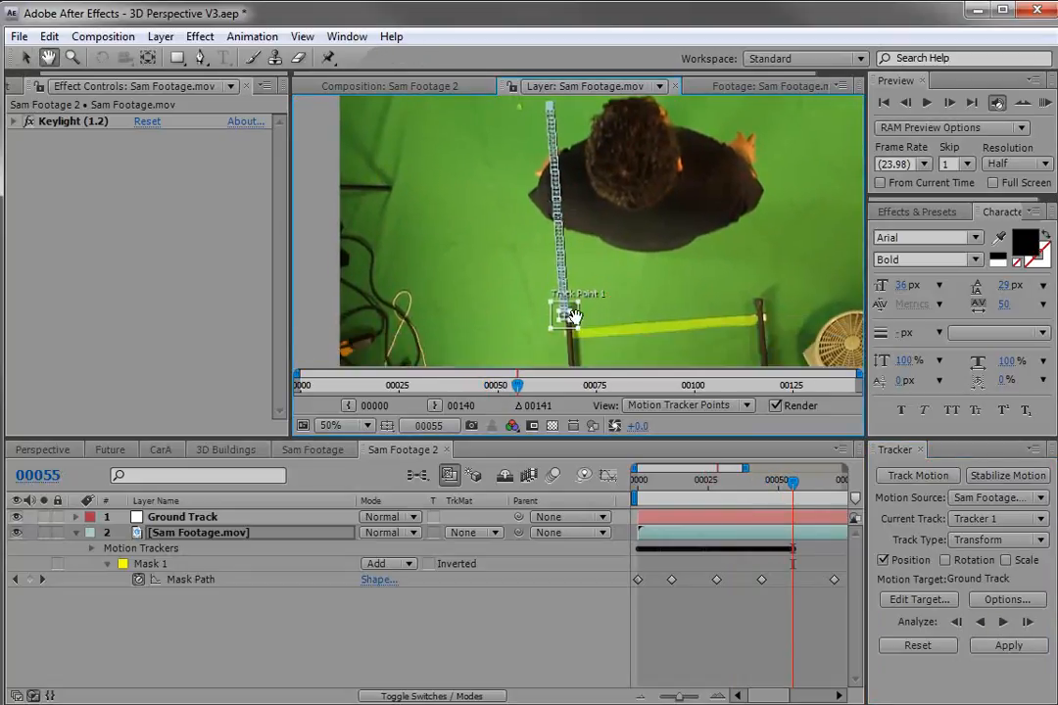
key("grave")
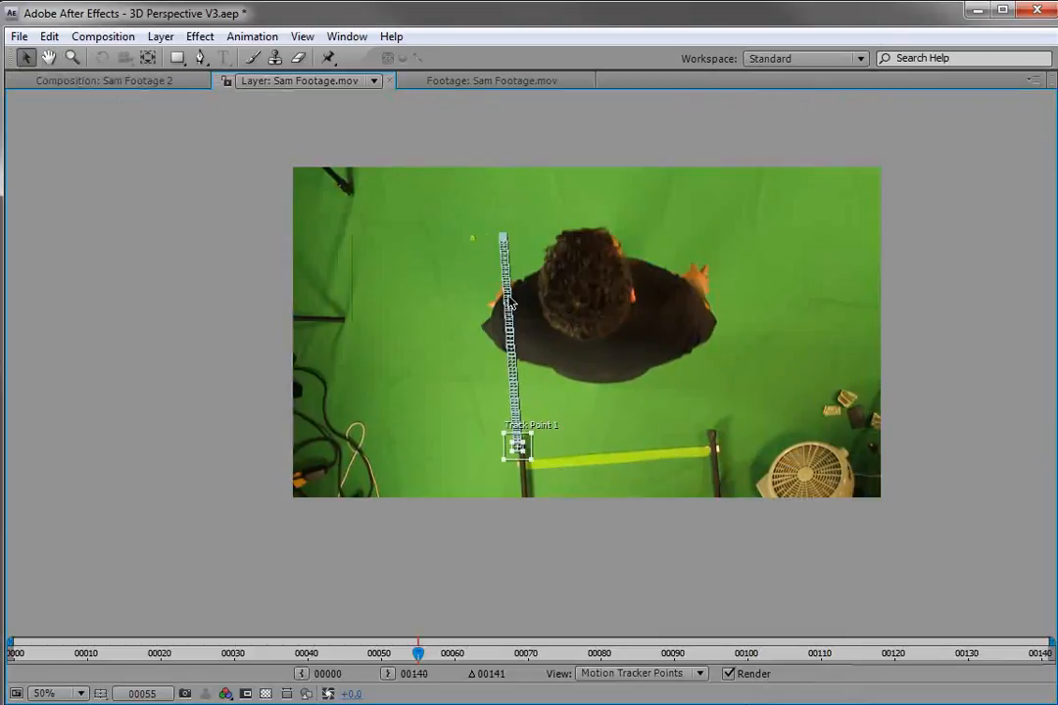
scroll(552, 425, "up", 1)
left_click_drag(539, 410, 559, 451)
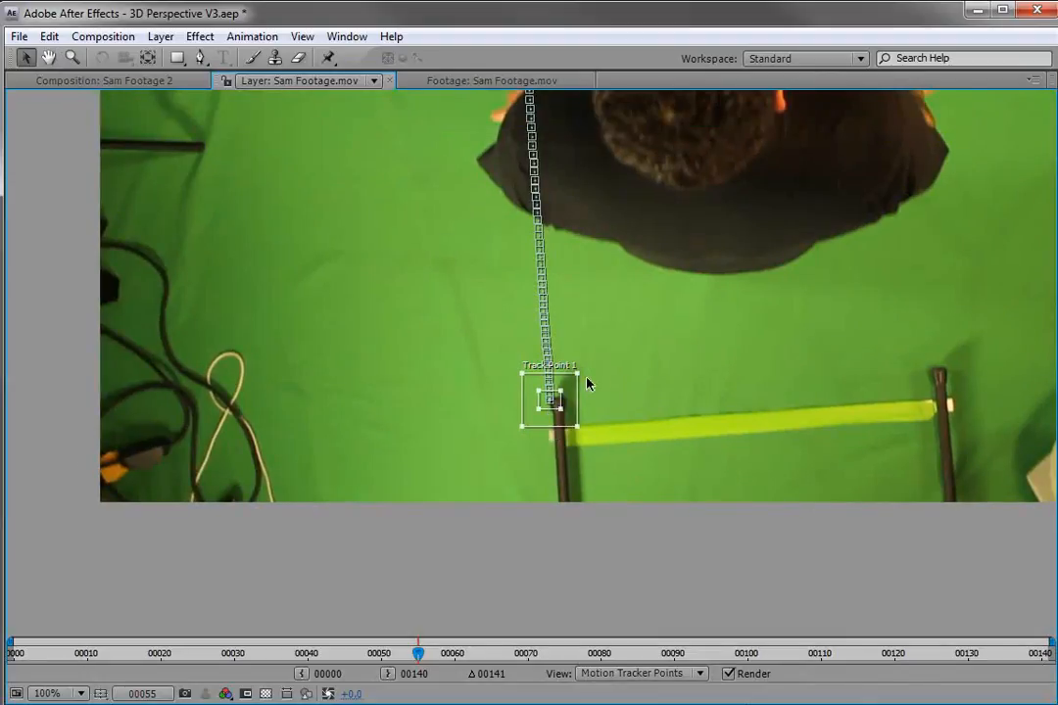
left_click_drag(604, 179, 672, 335)
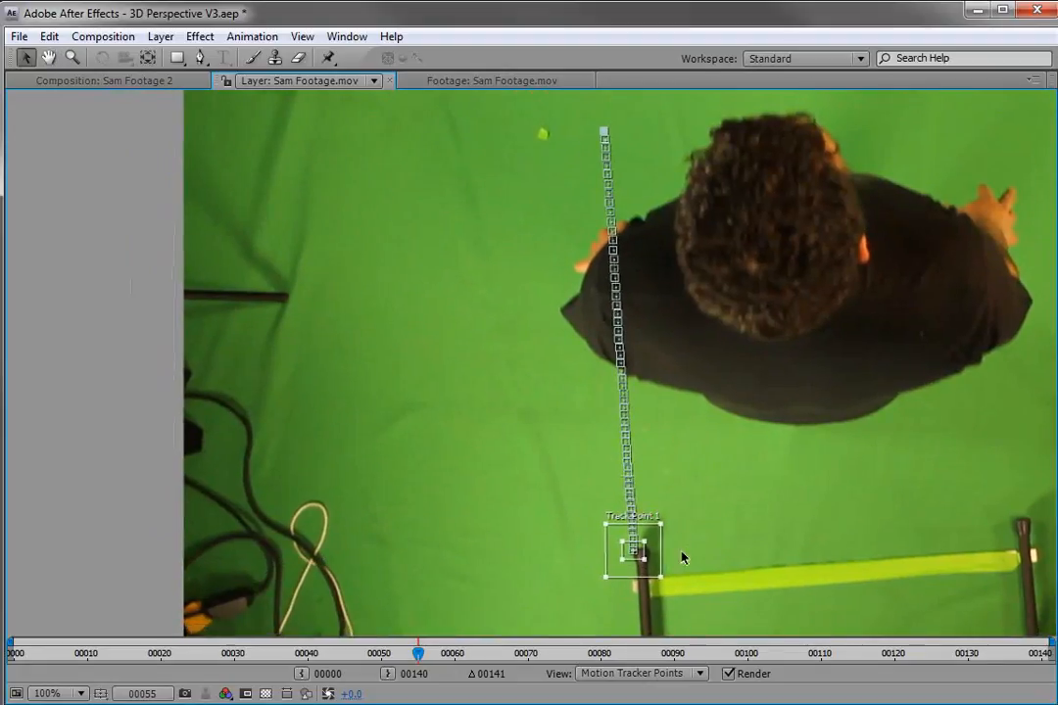
left_click_drag(644, 559, 552, 147)
key("space")
scroll(646, 565, "up", 1)
left_click_drag(653, 563, 605, 270)
left_click_drag(713, 564, 642, 301)
left_click_drag(664, 626, 645, 327)
key("v")
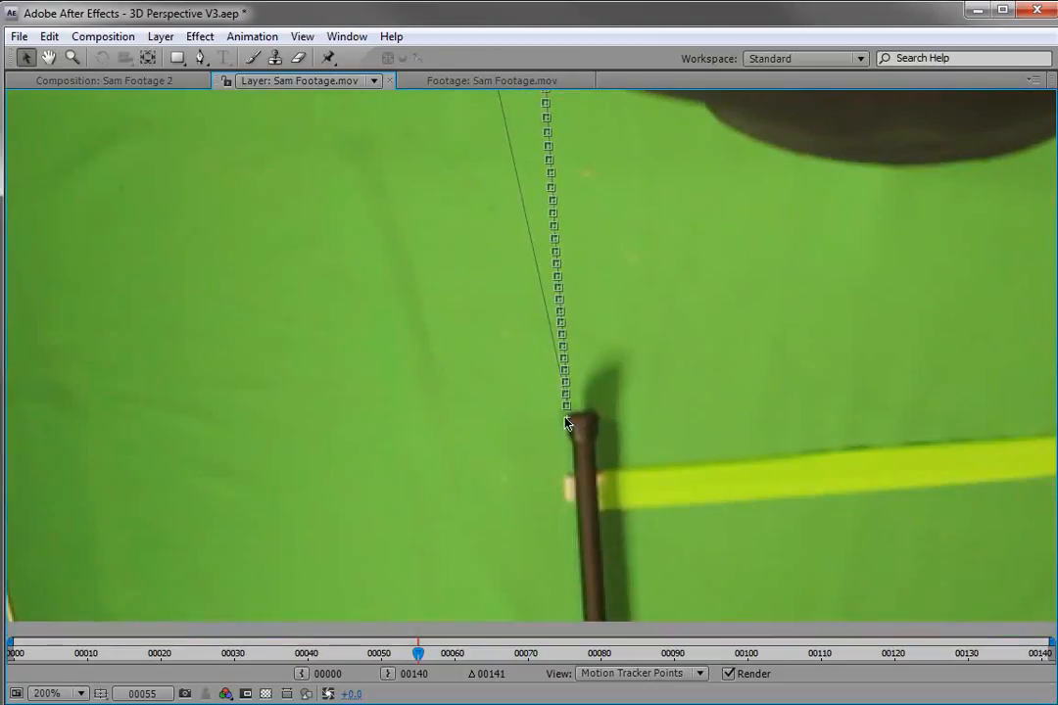
scroll(570, 423, "down", 1)
scroll(588, 252, "down", 1)
key("space")
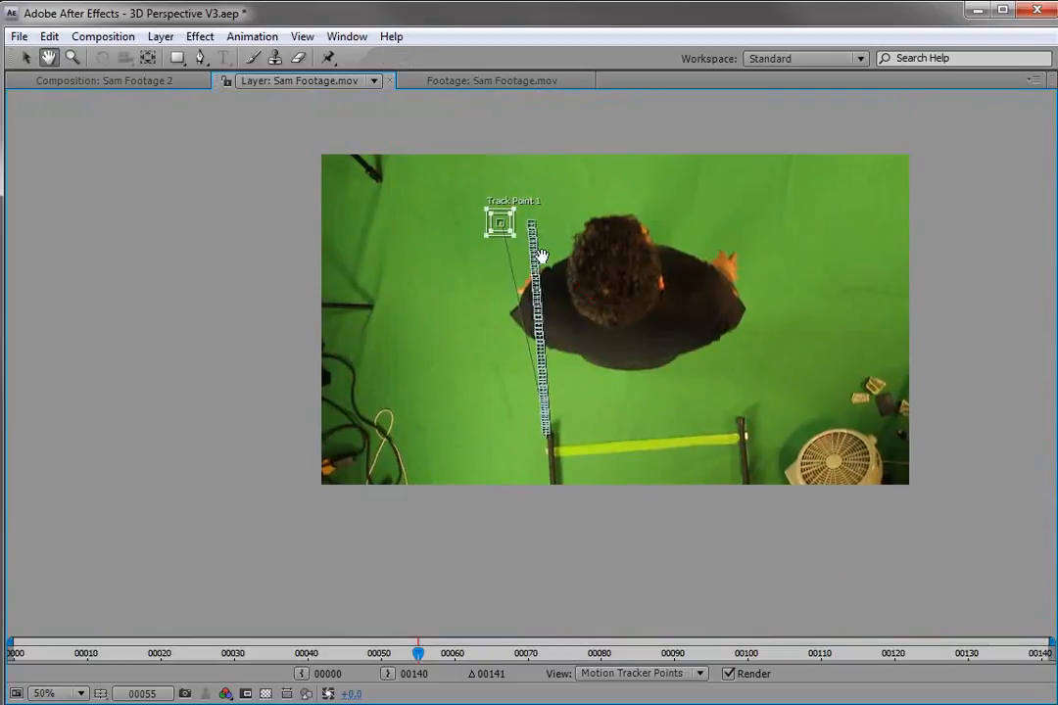
scroll(502, 233, "up", 1)
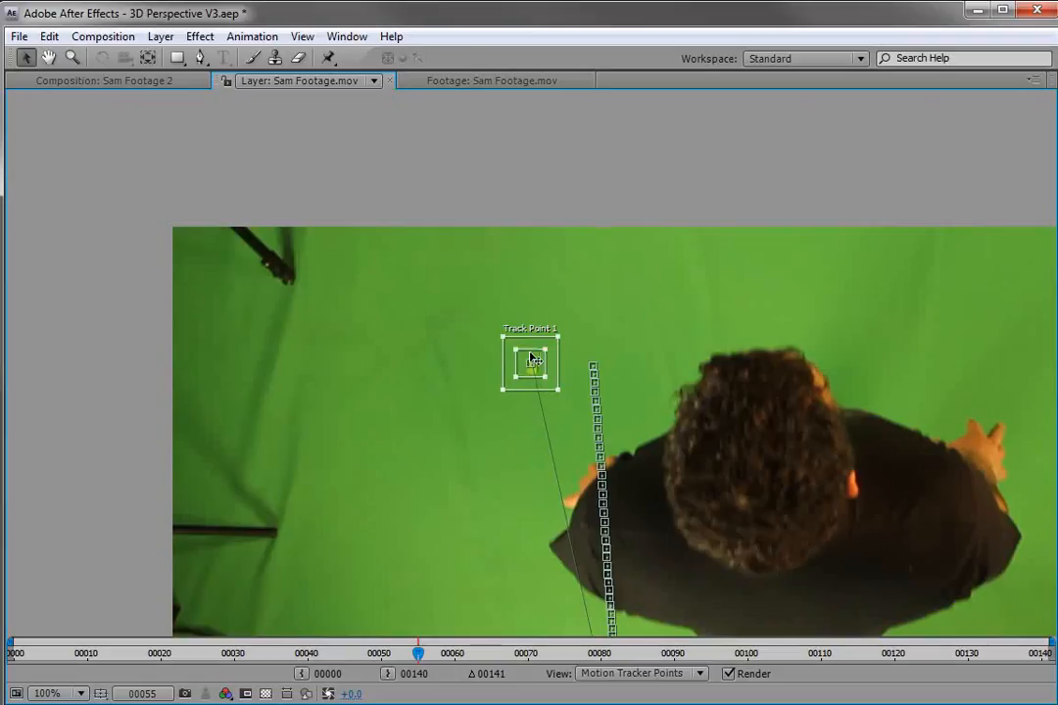
key("grave")
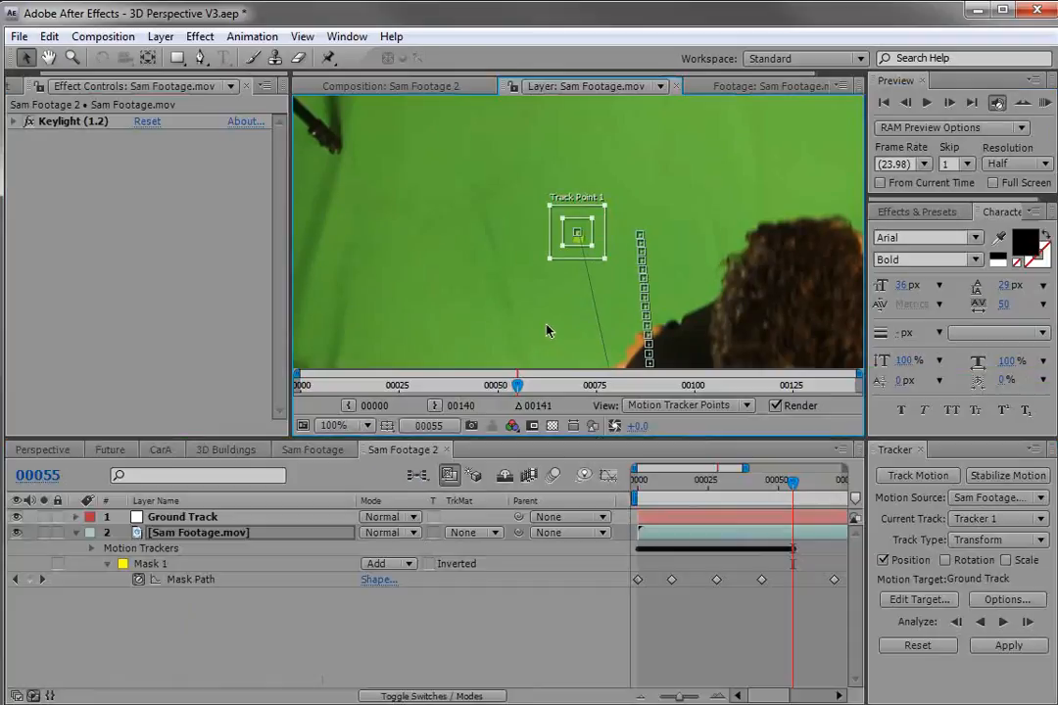
Continue analyzing forward, readjusting the track point around frame 103, until the end of the shot.
left_click(1003, 622)
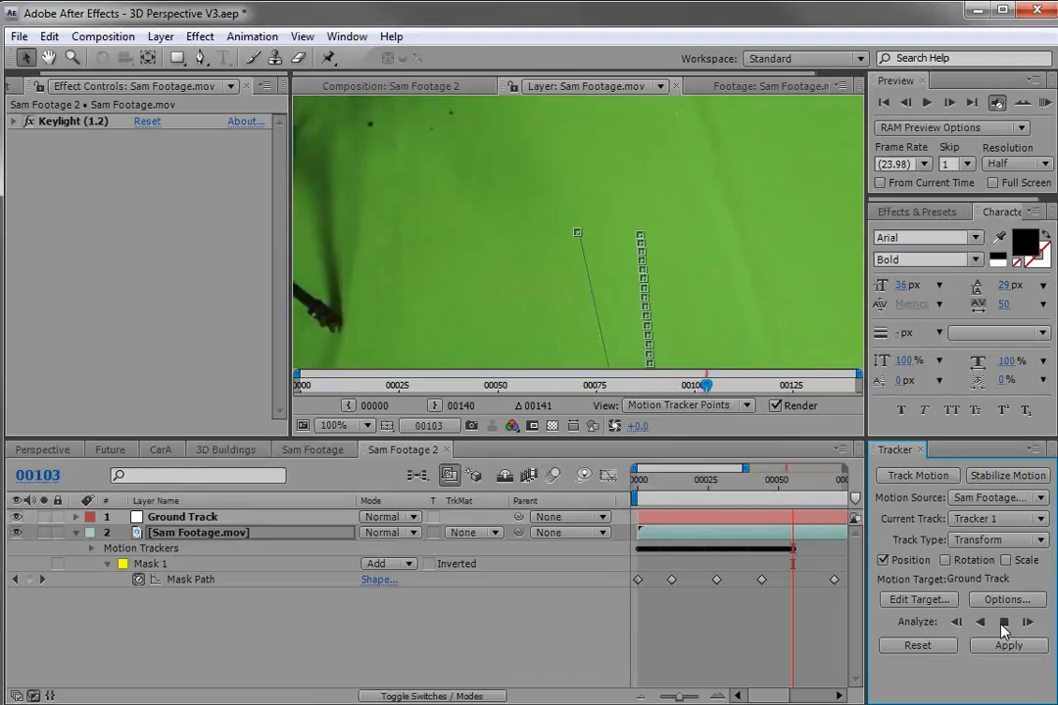
left_click(1001, 624)
scroll(686, 296, "down", 1)
key("space")
left_click_drag(684, 323, 588, 206)
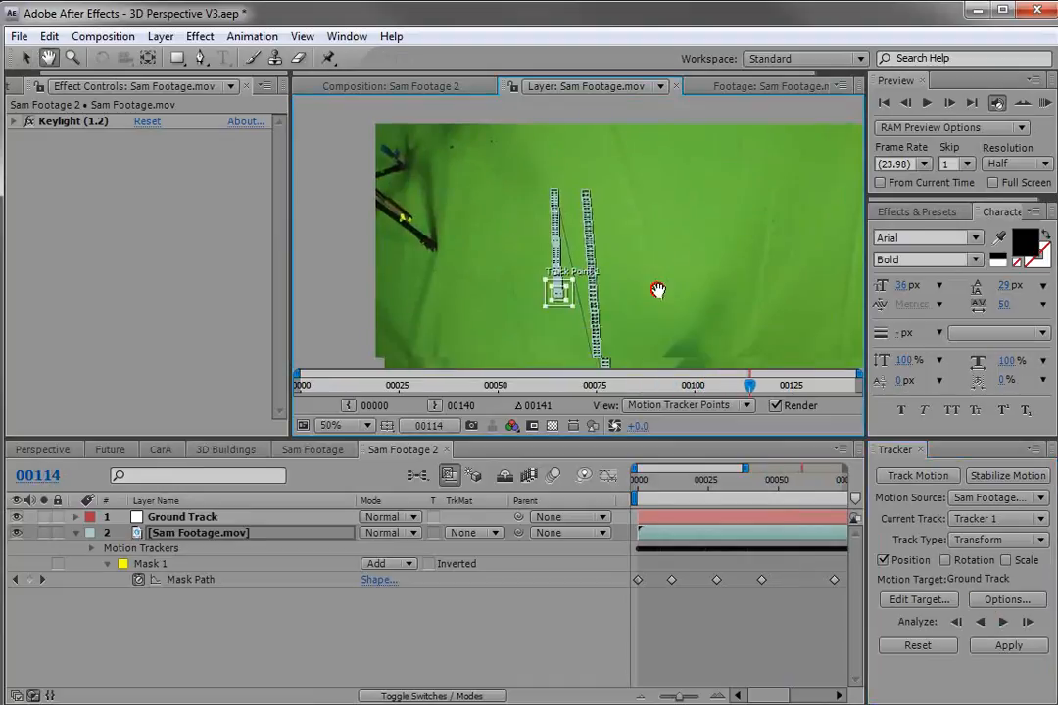
left_click_drag(644, 263, 614, 238)
left_click(1003, 623)
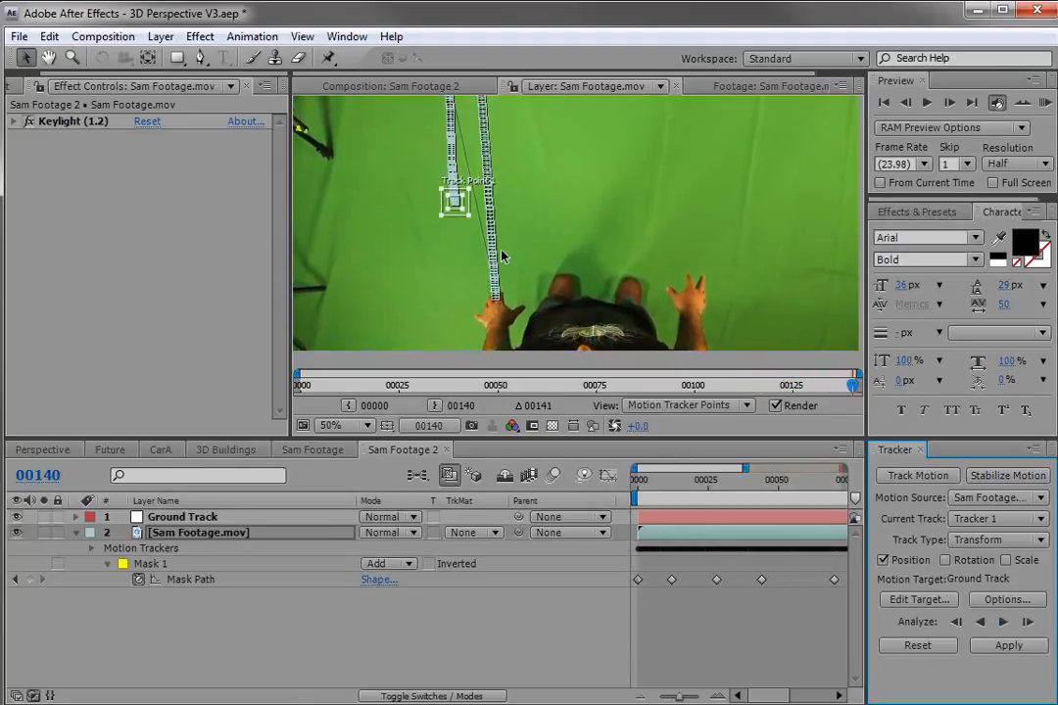
Set the motion target to the Ground Track layer and apply the track in X and Y.
left_click(918, 599)
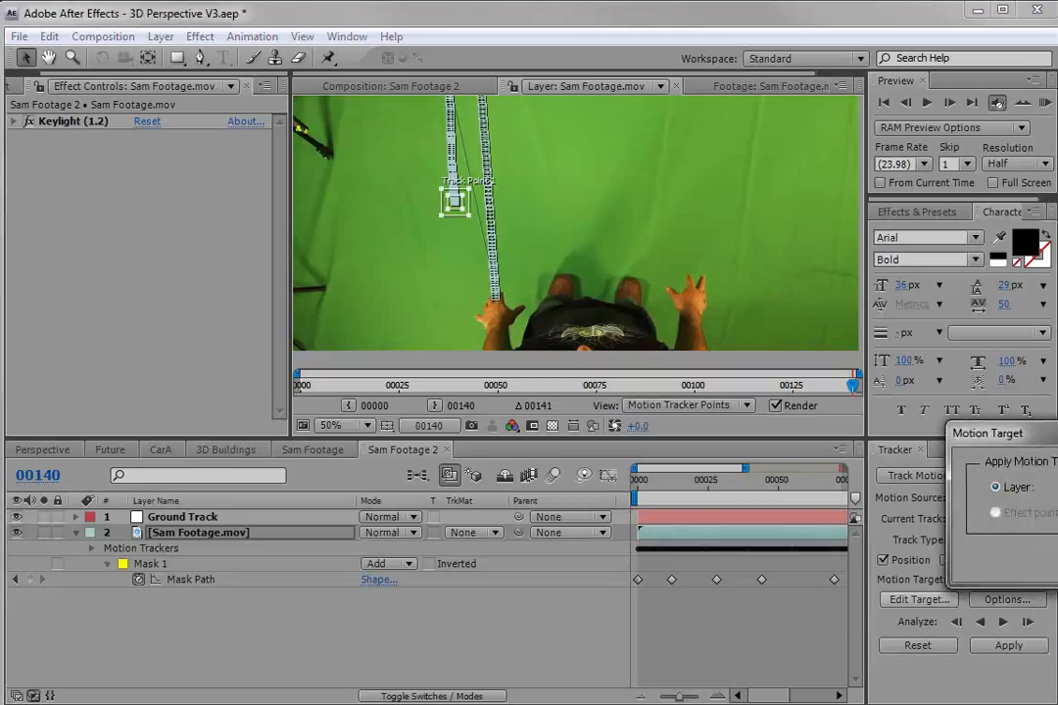
left_click_drag(969, 437, 564, 338)
left_click(608, 378)
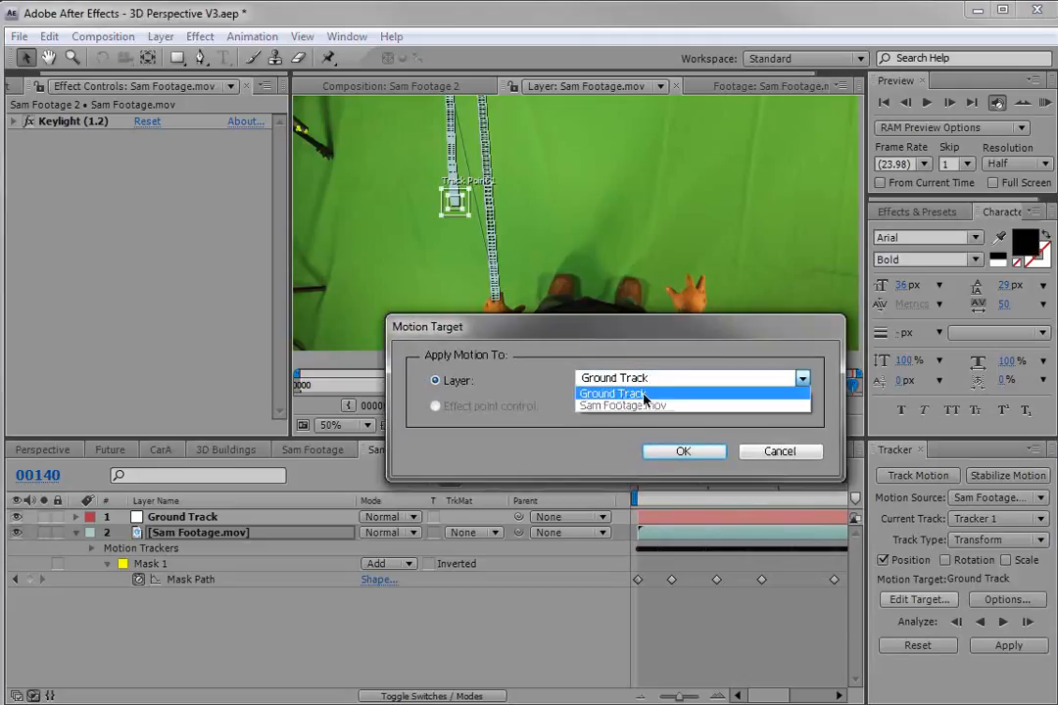
left_click(643, 395)
left_click(676, 451)
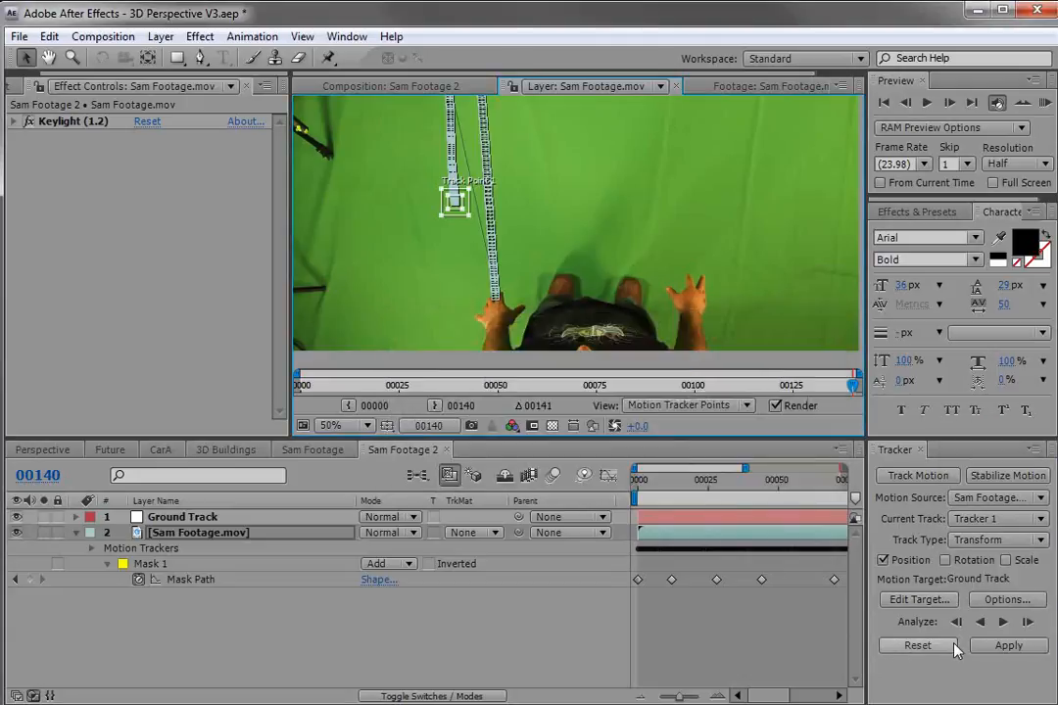
left_click(1010, 645)
left_click_drag(1044, 441, 545, 315)
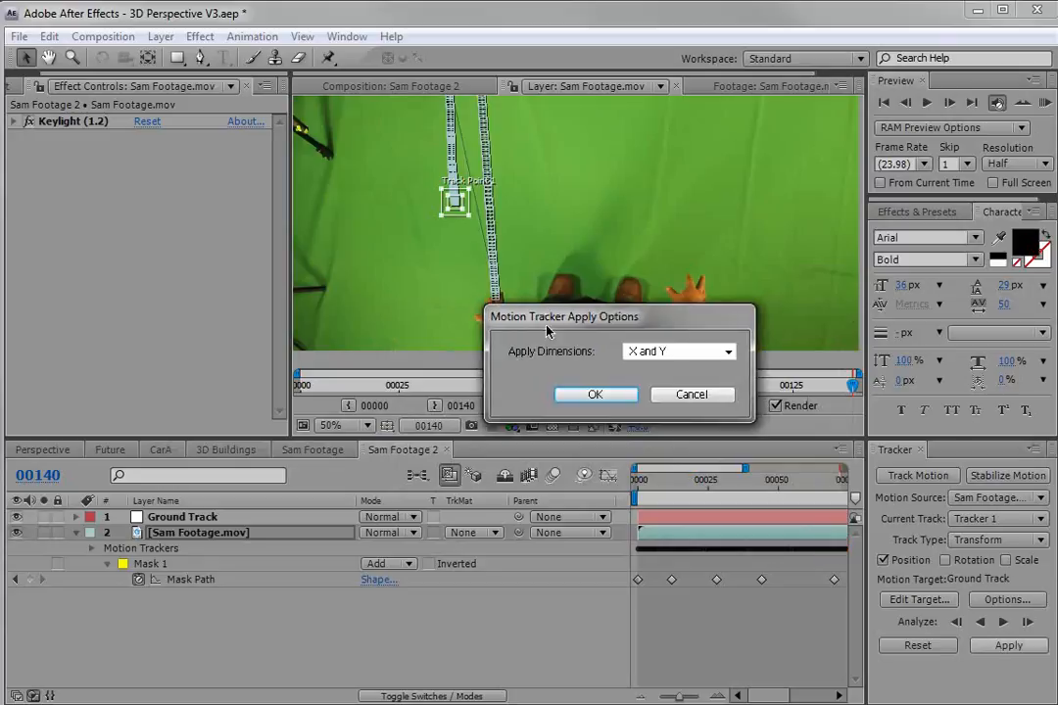
left_click(596, 394)
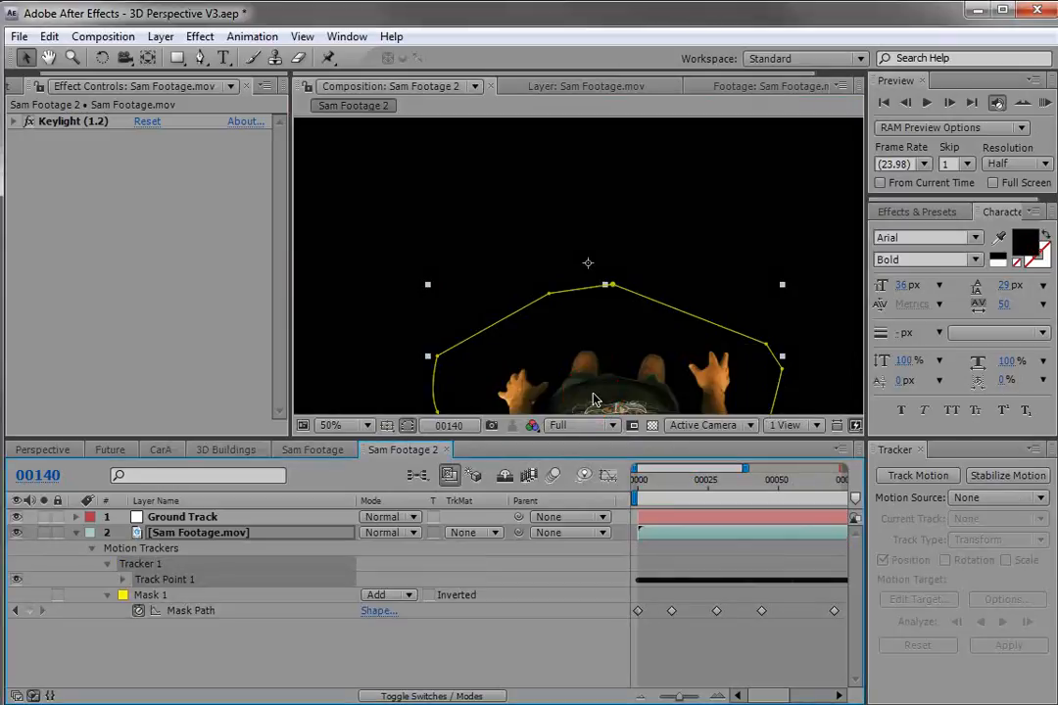
Zoom out in the composition to view the tracked Ground Track null.
left_click(659, 553)
key("space")
scroll(555, 317, "down", 2)
left_click_drag(576, 364, 559, 301)
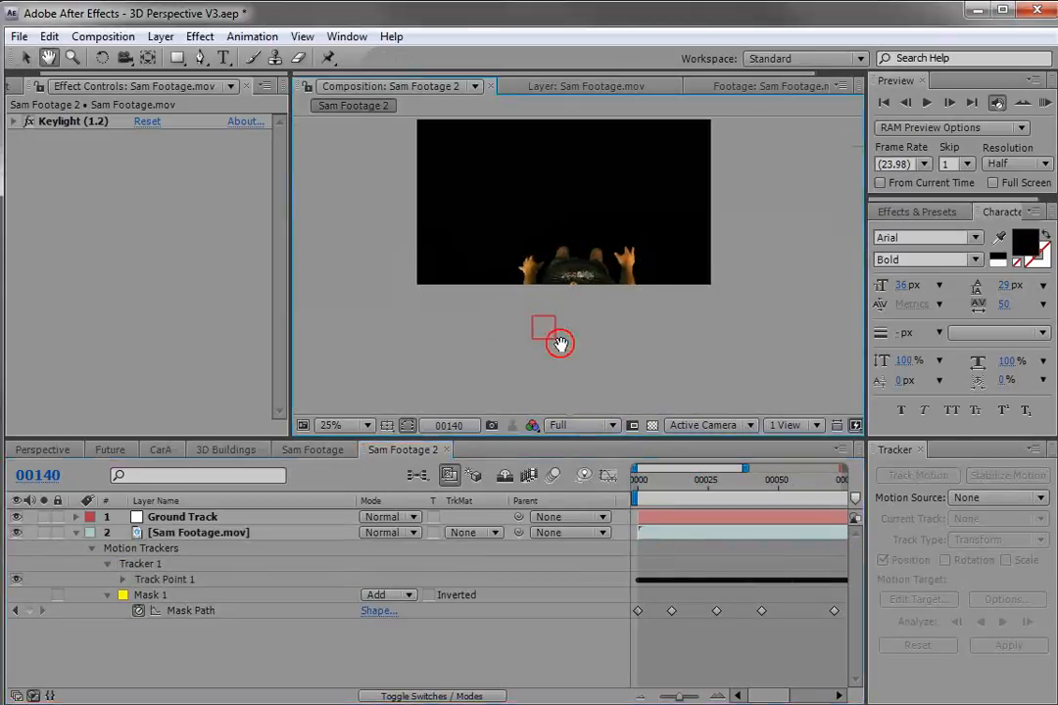
scroll(689, 498, "down", 2)
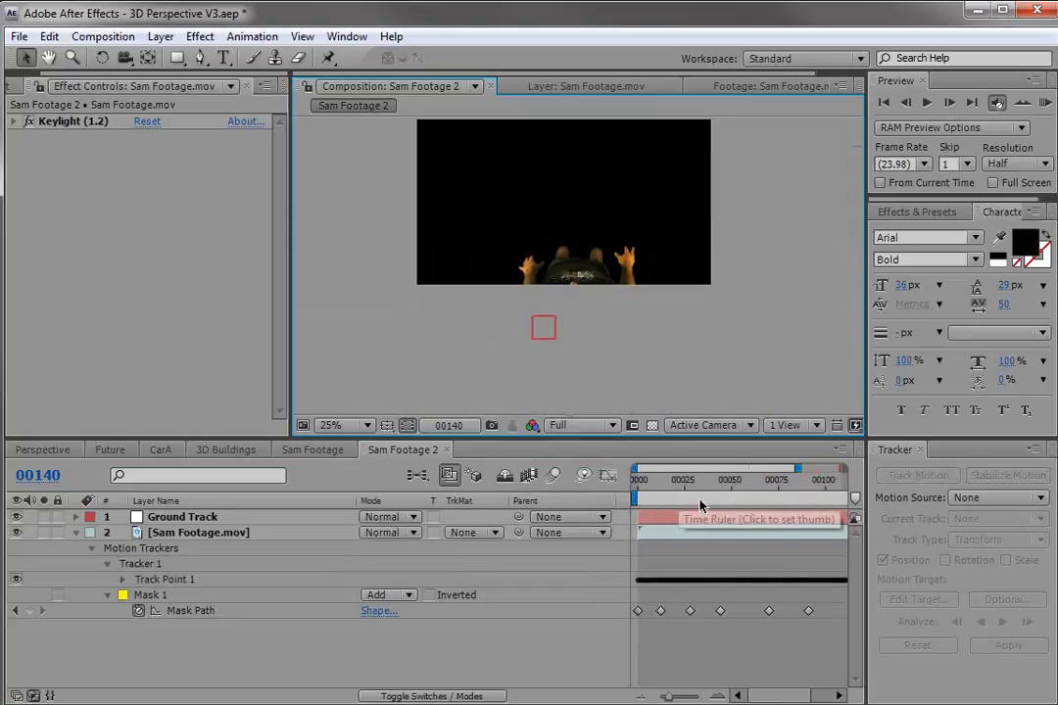
At frame 48, make the Ground Track null a 3D layer.
left_click_drag(840, 488, 707, 499)
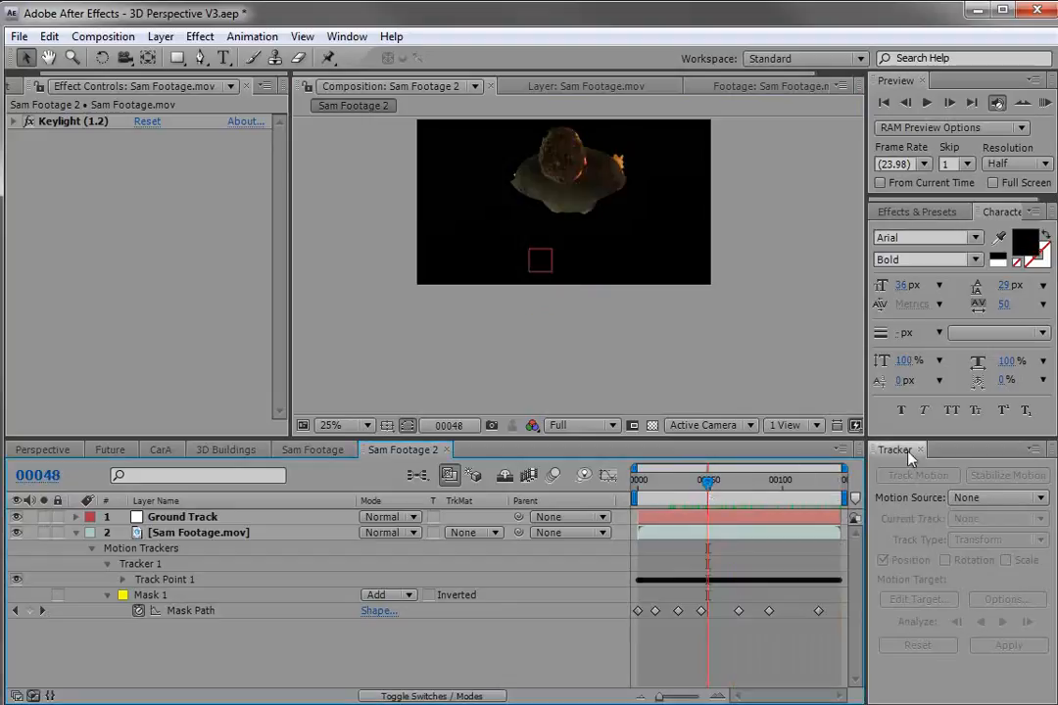
left_click(921, 450)
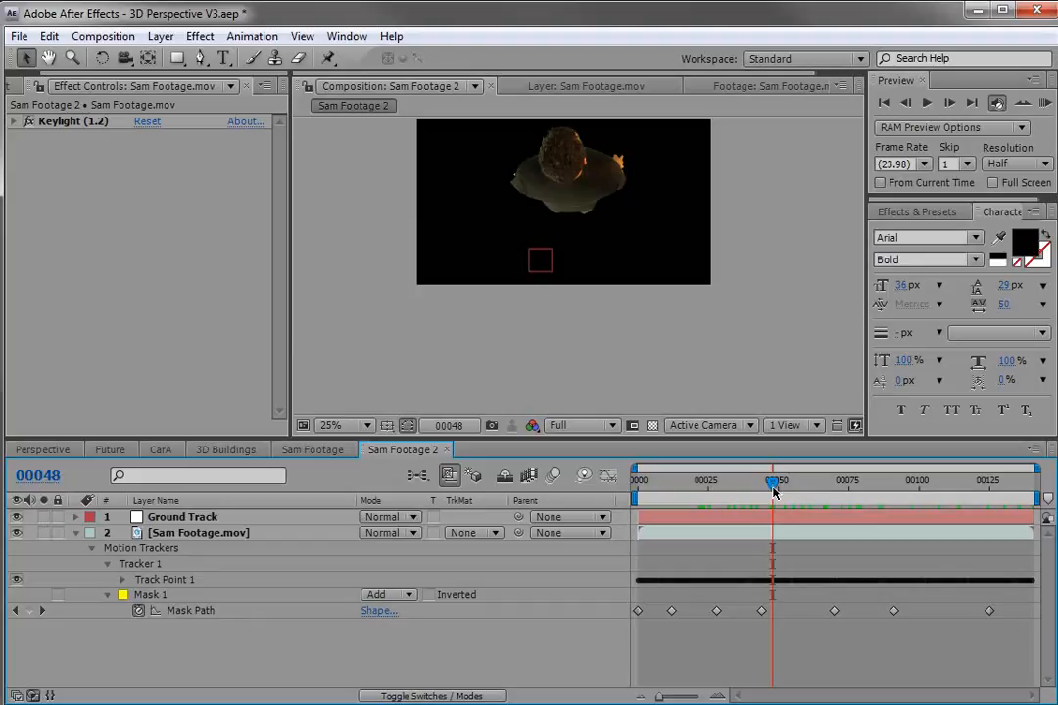
left_click(729, 519)
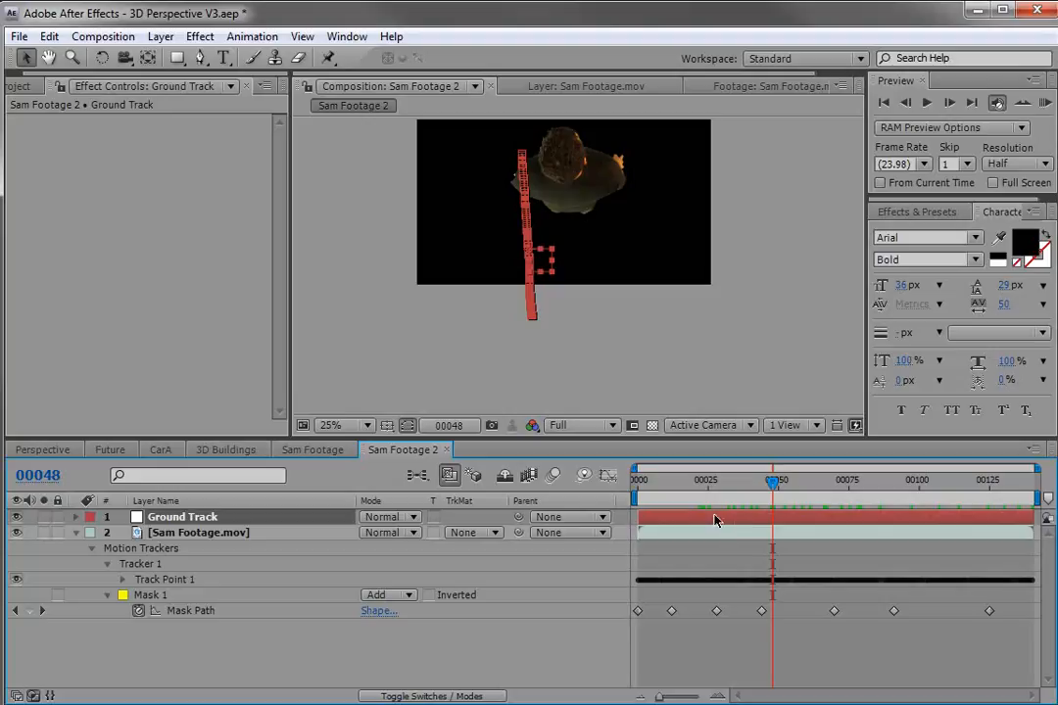
key("F4")
left_click(219, 534)
left_click(178, 517)
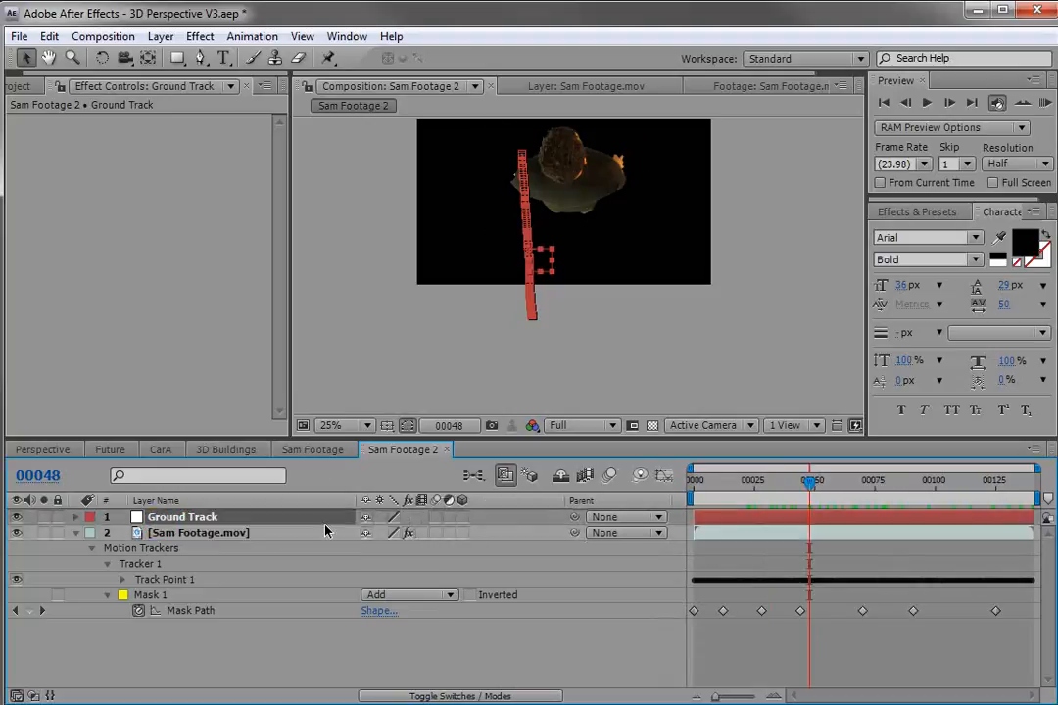
left_click(462, 517)
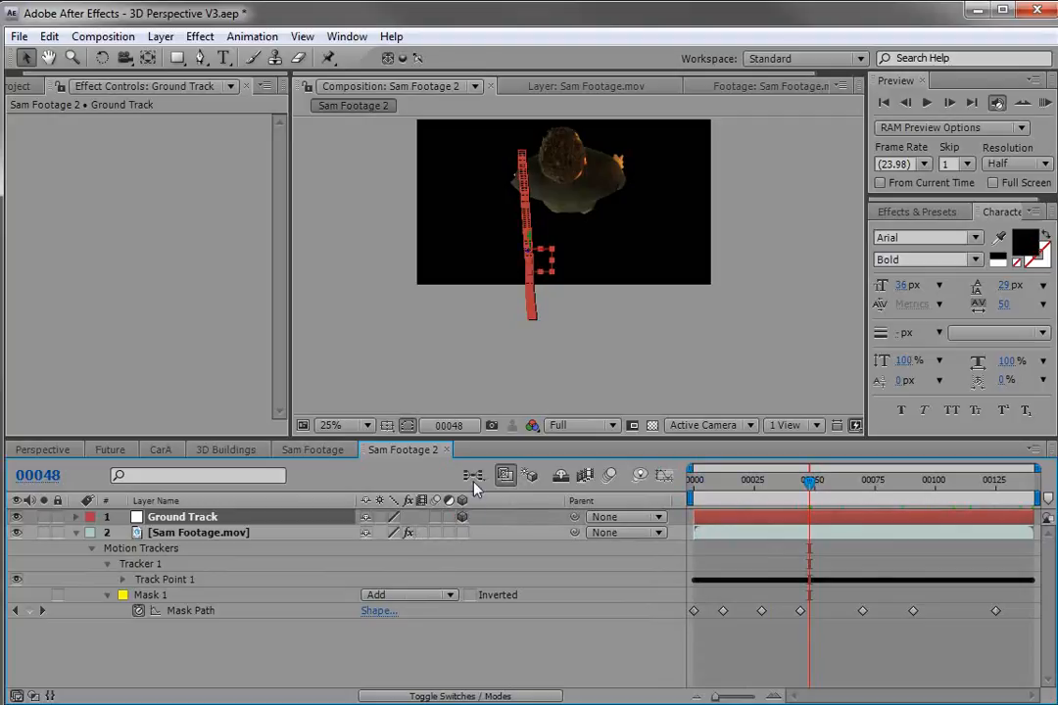
At frame 24, add a new camera using the 24mm preset.
left_click_drag(790, 474, 751, 501)
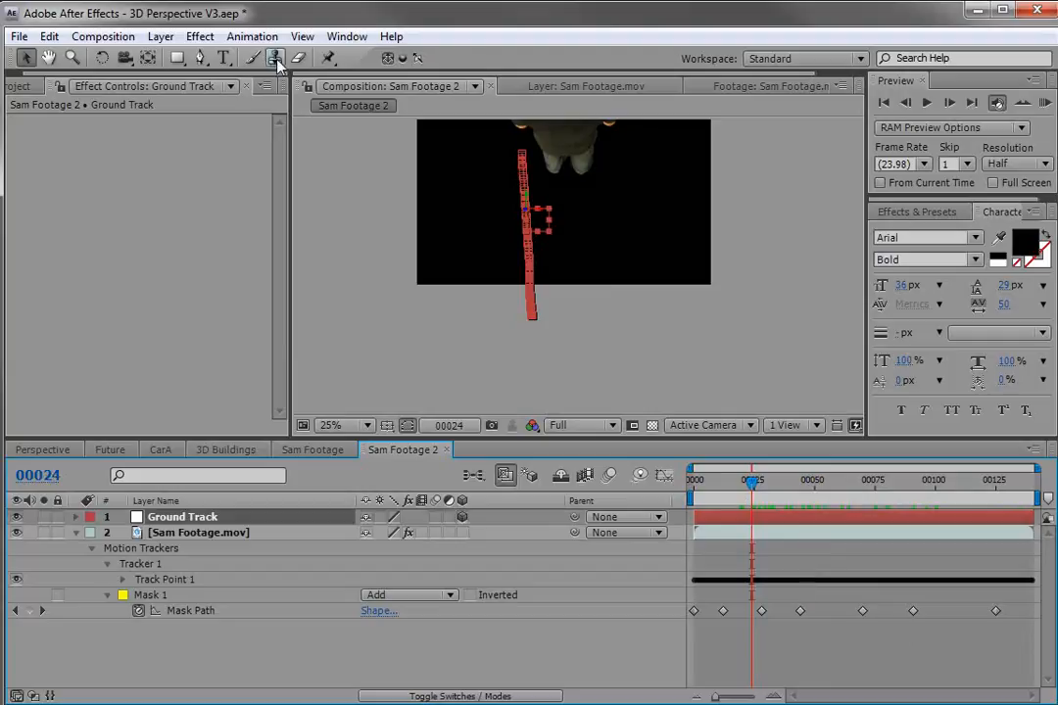
left_click(160, 37)
mouse_move(169, 62)
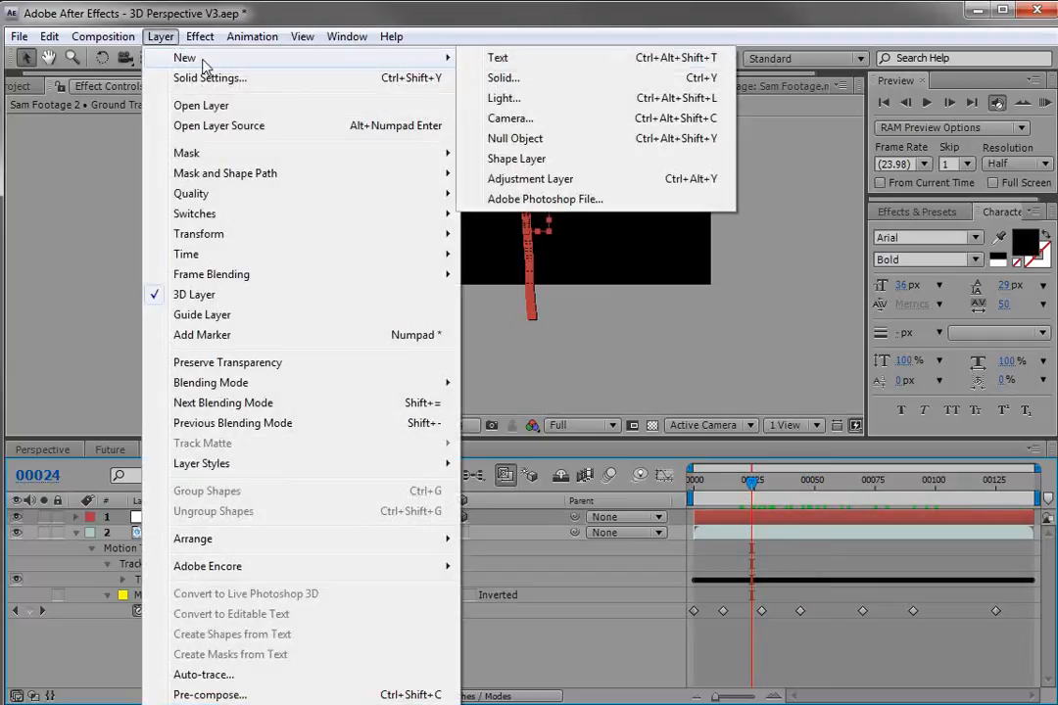
left_click(537, 117)
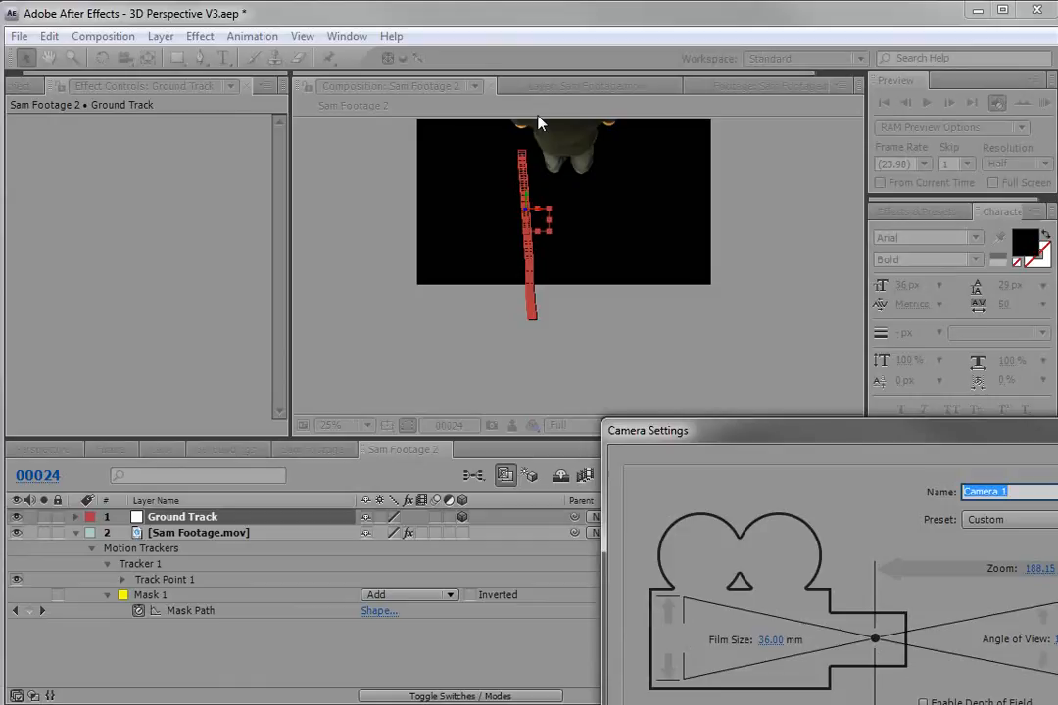
left_click(595, 241)
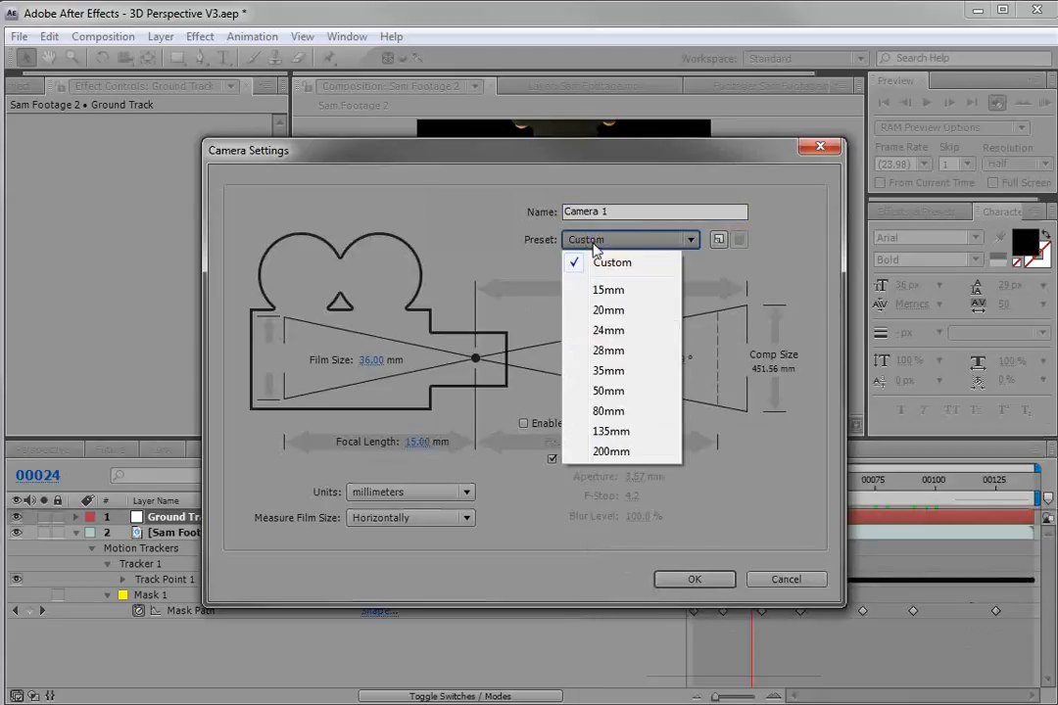
left_click(623, 331)
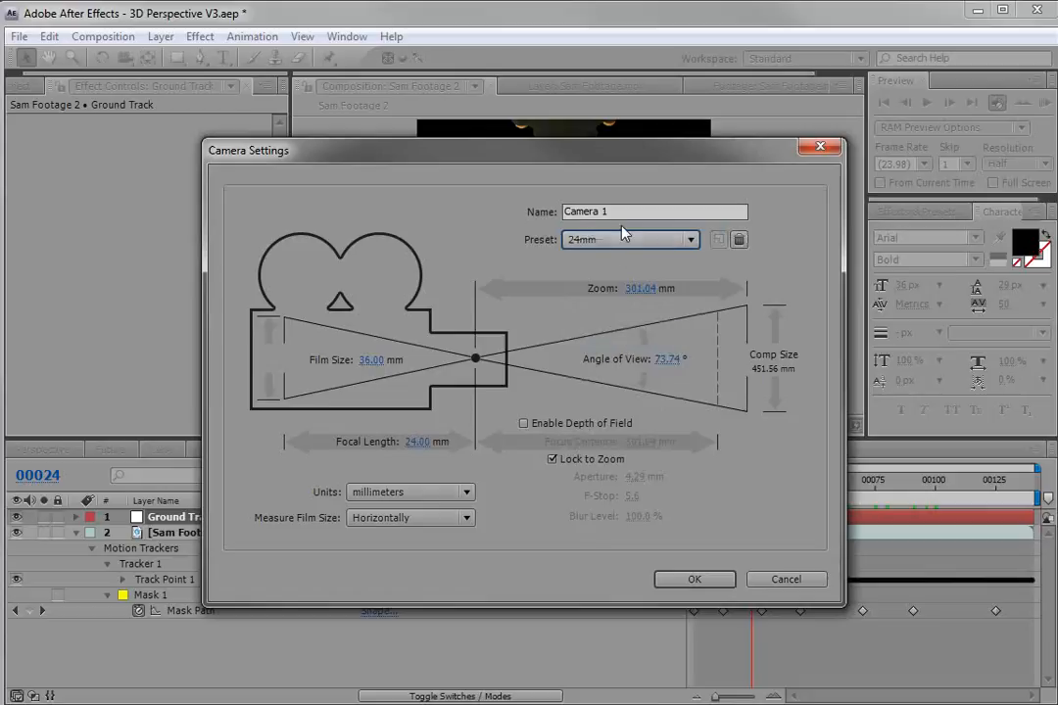
left_click(697, 580)
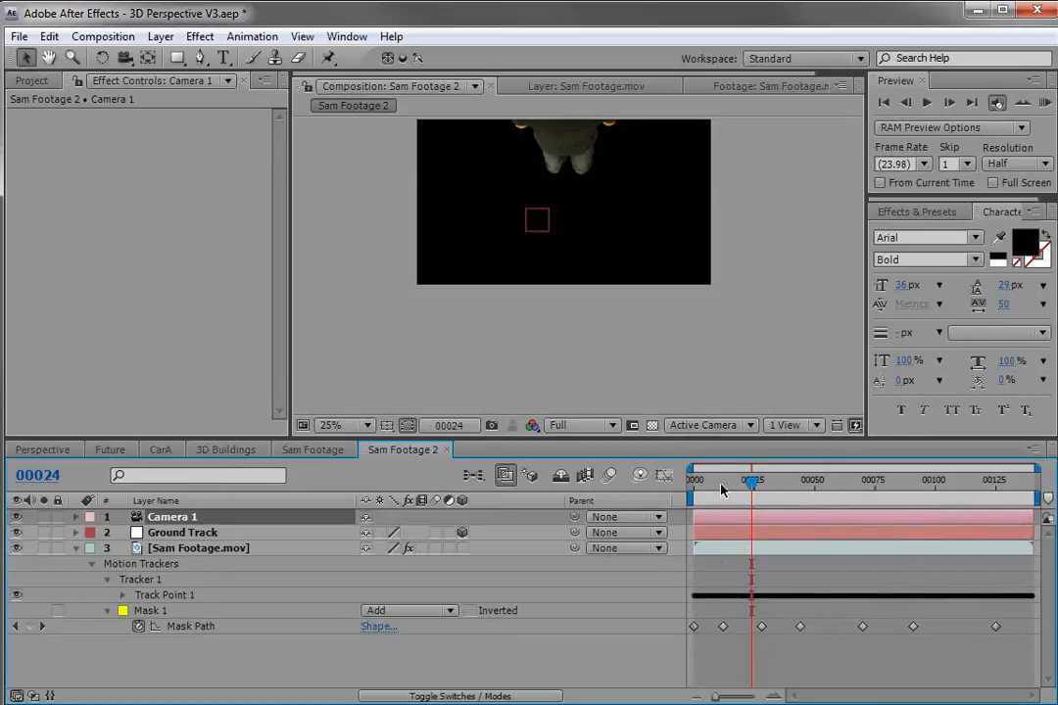
At frame 0, open Ground Track's Transform properties and copy all of its Position keyframes.
left_click_drag(757, 499, 668, 504)
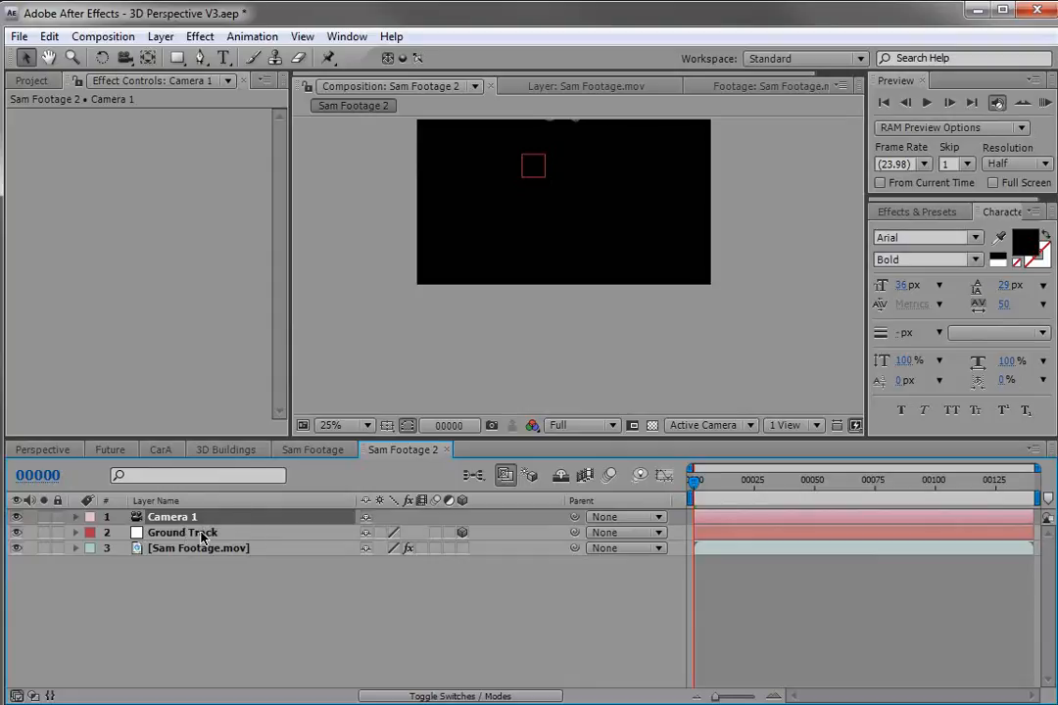
left_click_drag(697, 483, 786, 510)
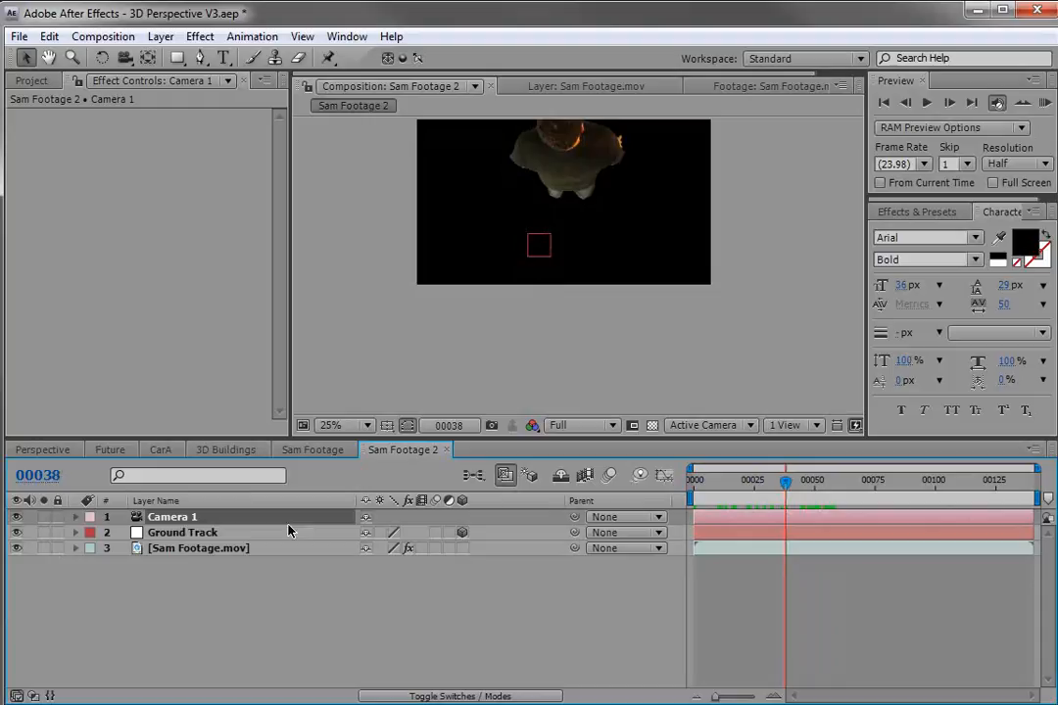
left_click(168, 533)
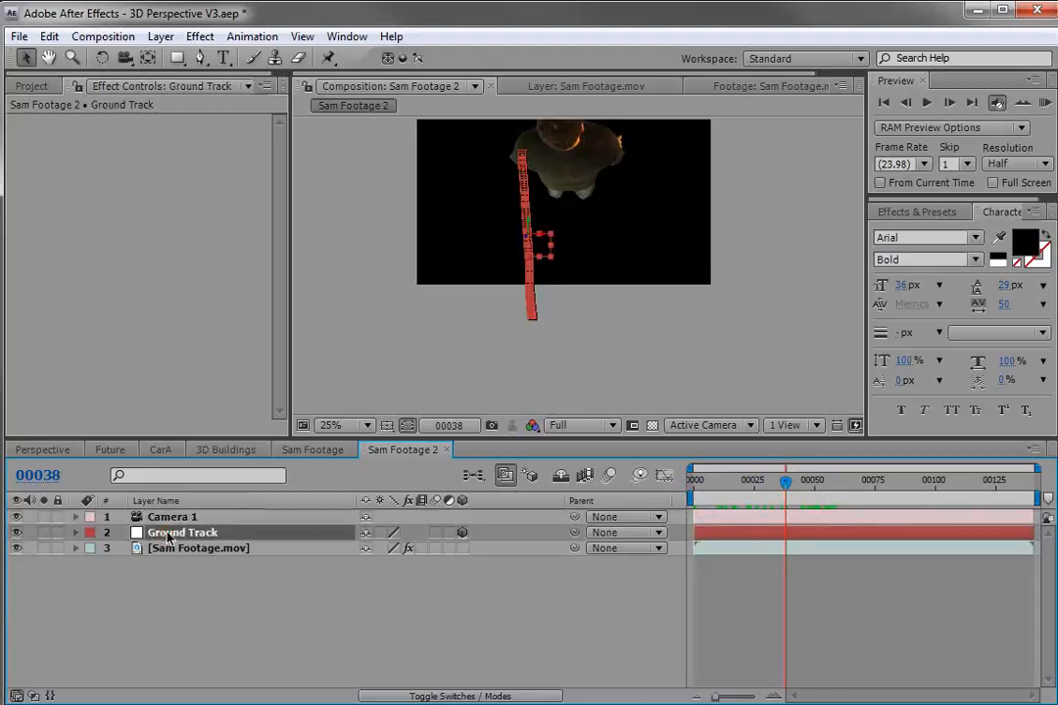
key("p")
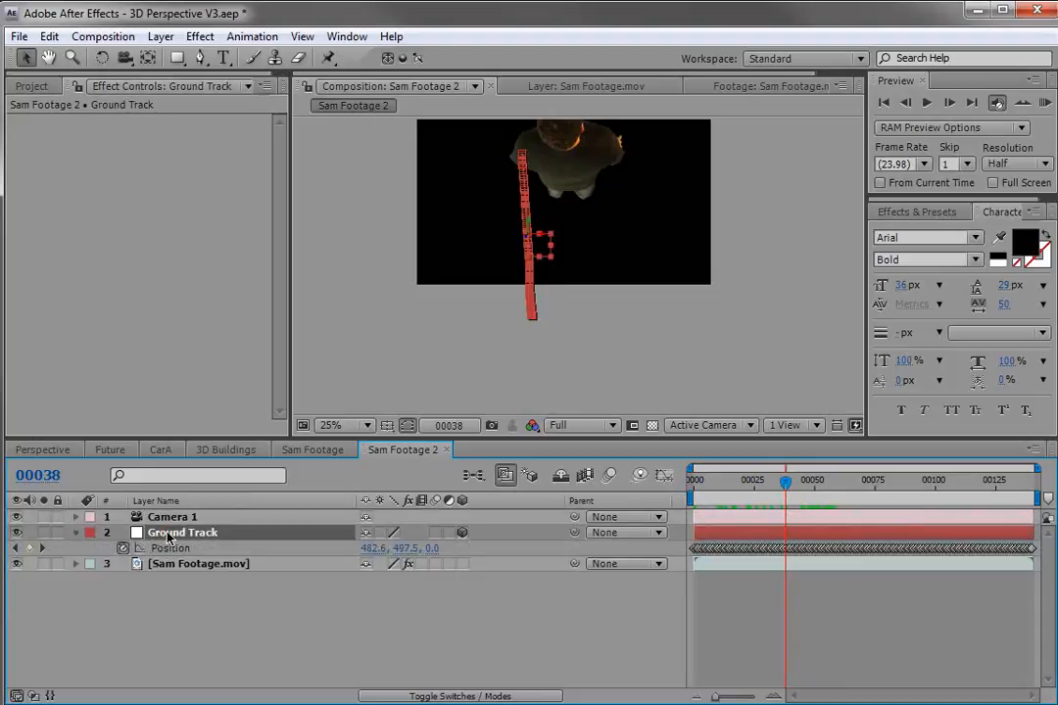
left_click(77, 534)
left_click(78, 534)
left_click(91, 542)
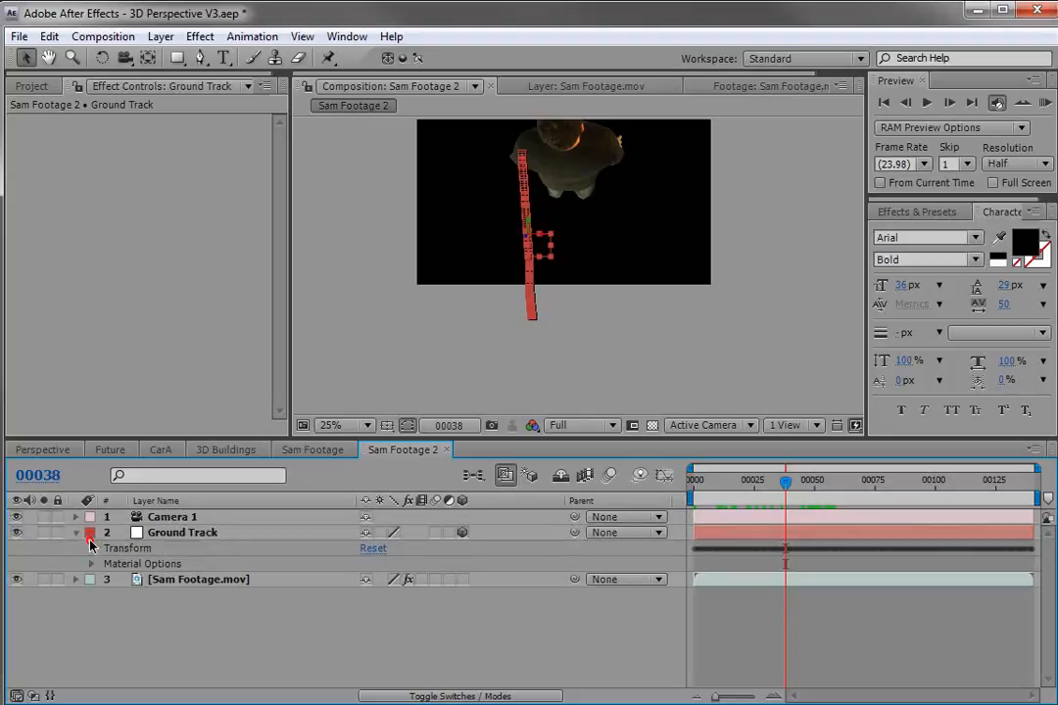
left_click(91, 548)
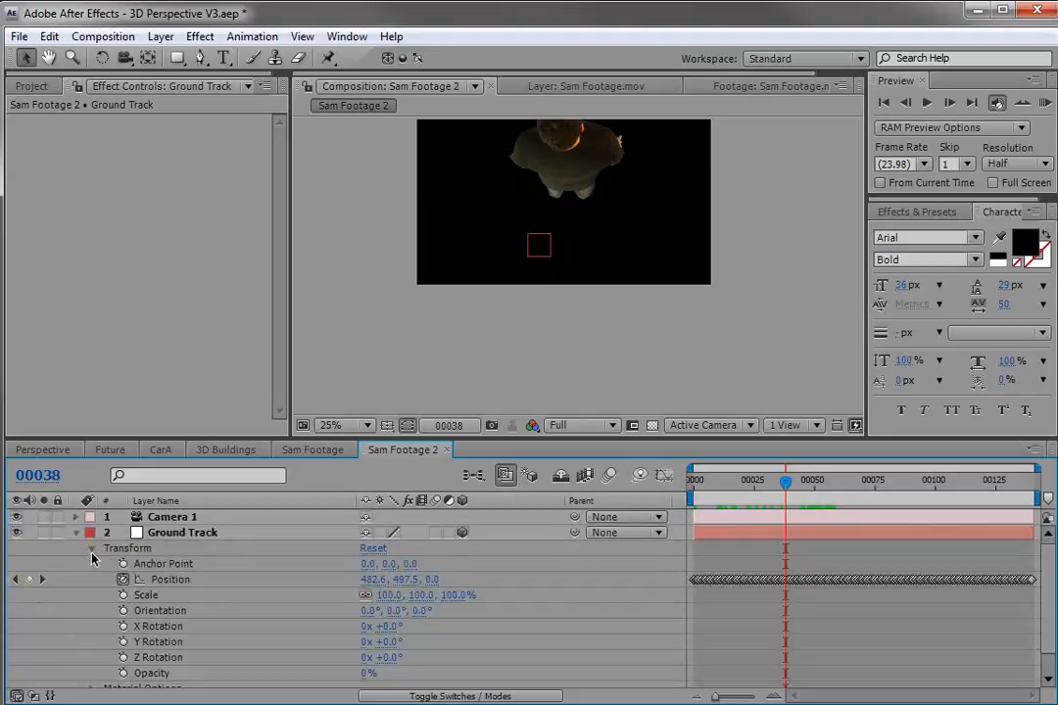
left_click(165, 579)
left_click(172, 565)
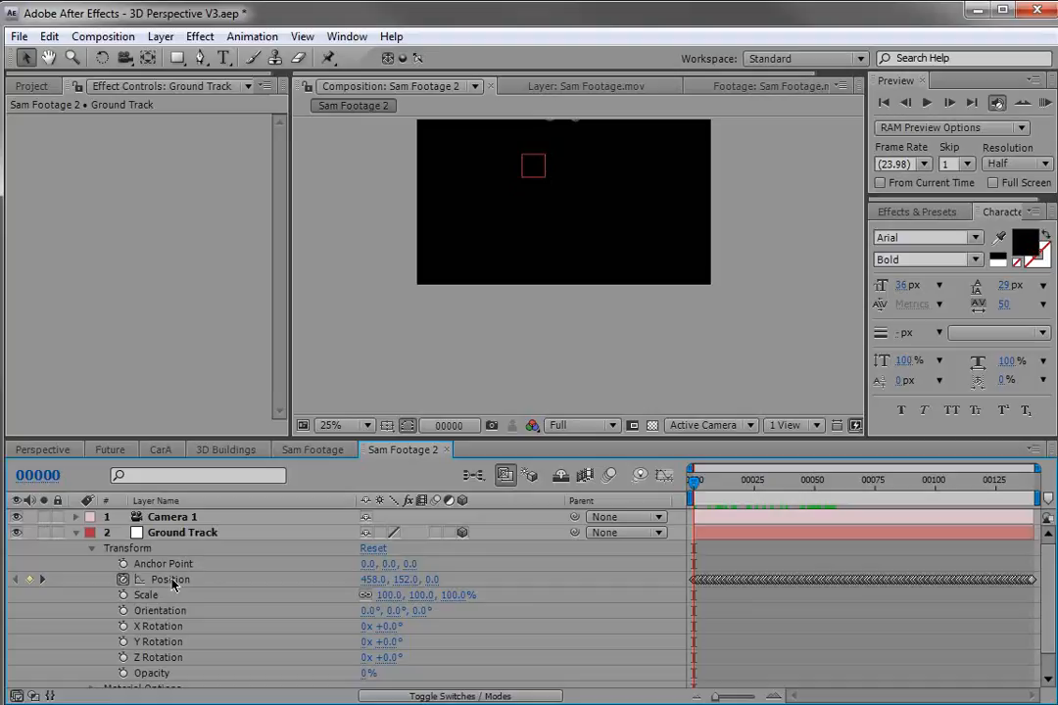
left_click(170, 582)
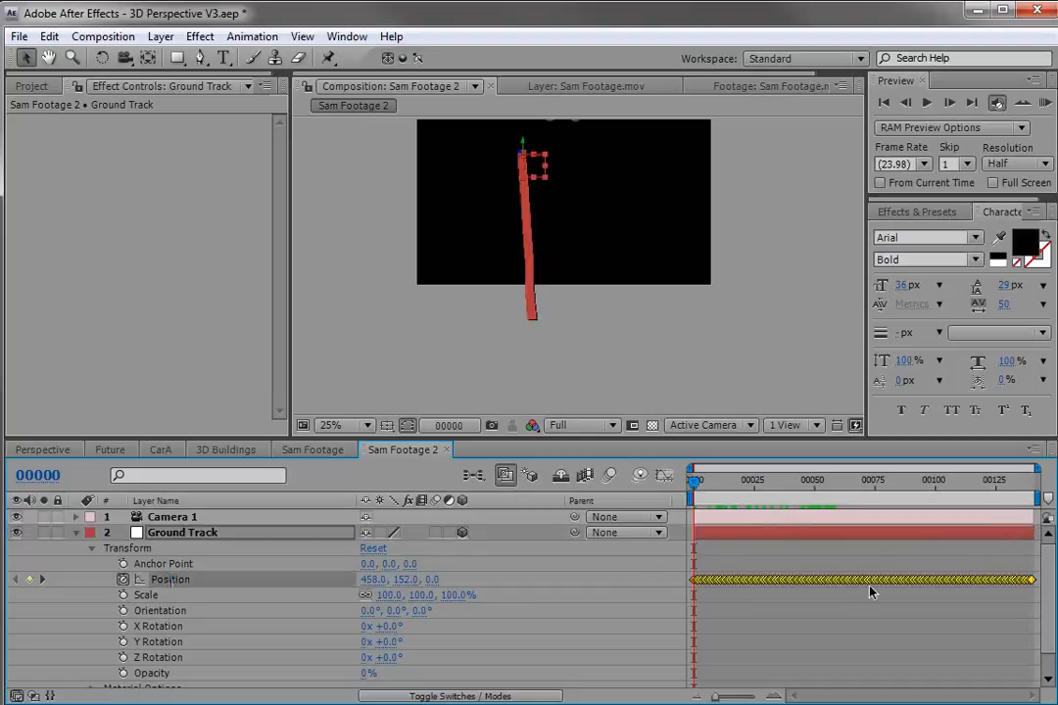
left_click(49, 36)
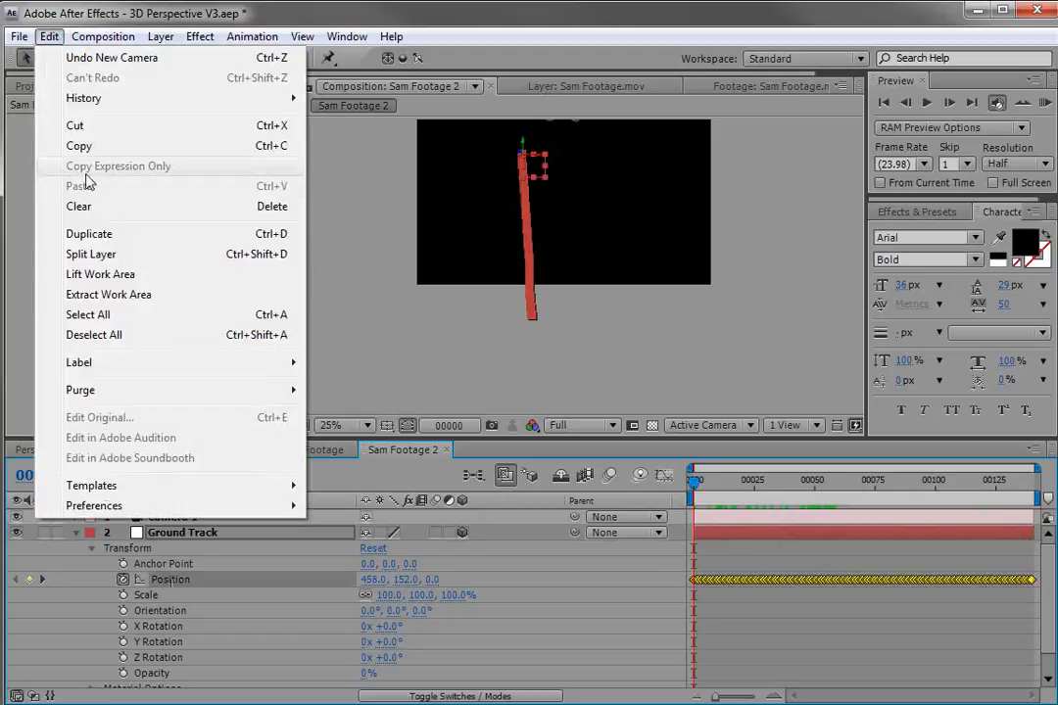
left_click(79, 146)
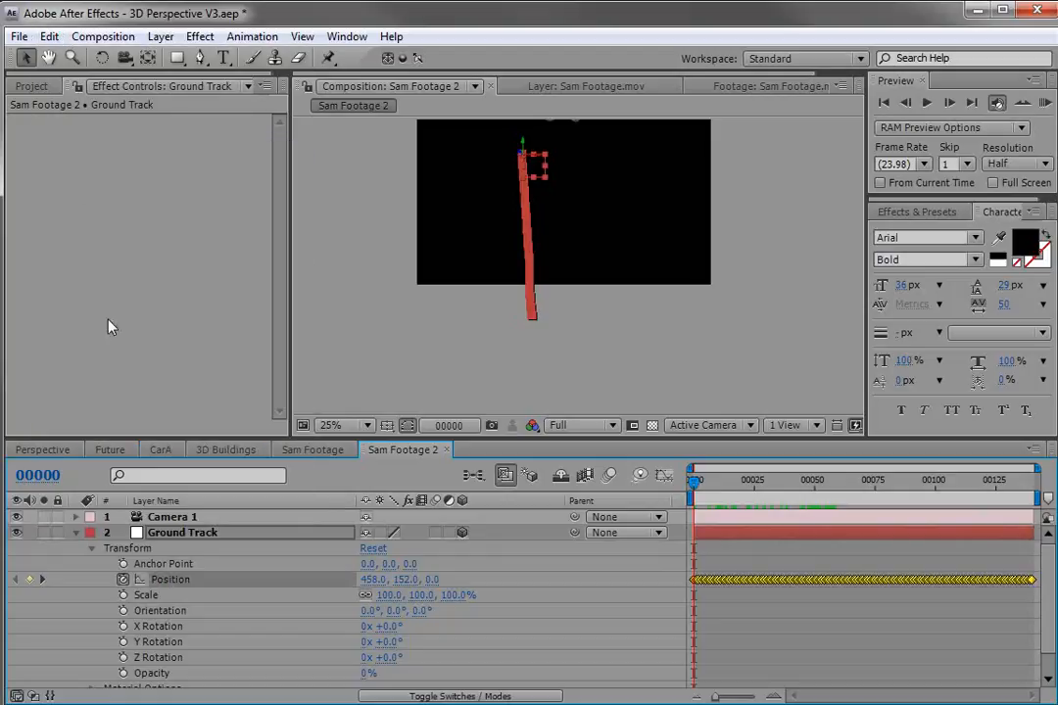
Remove the Position animation from Ground Track and paste the copied keyframes onto its Anchor Point.
left_click(122, 579)
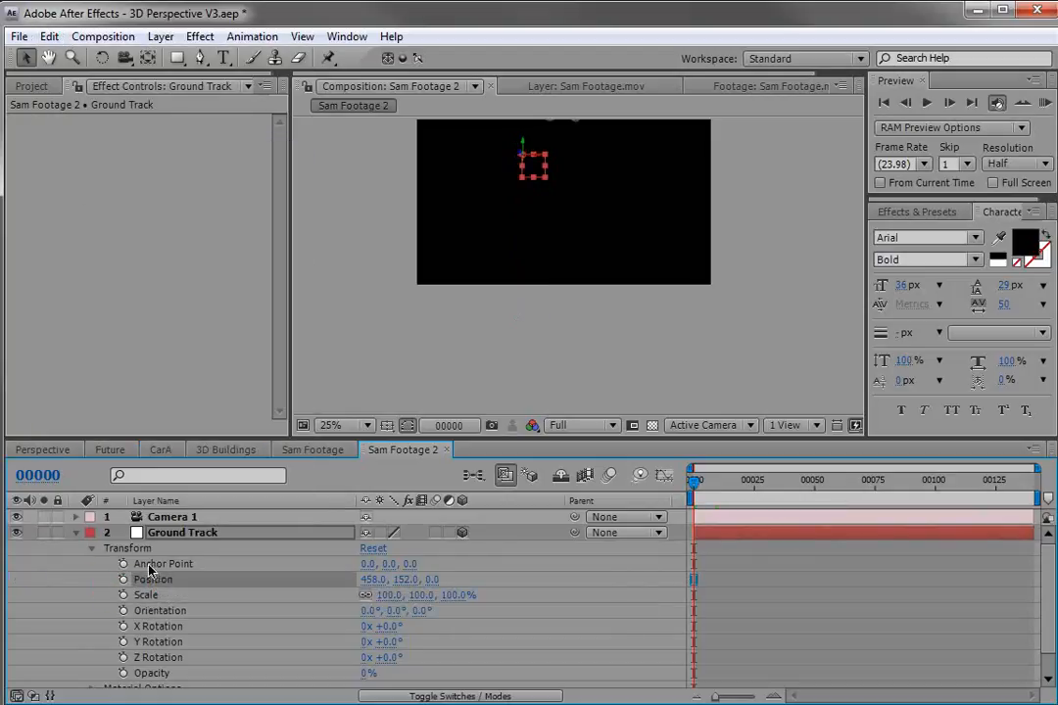
left_click(149, 566)
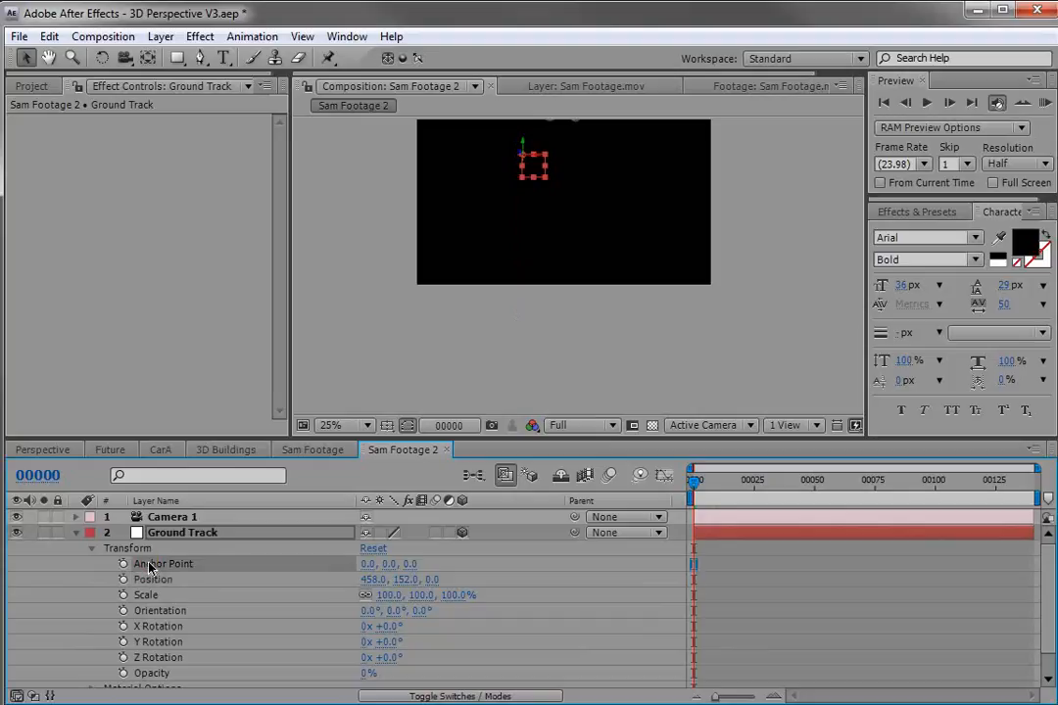
left_click(49, 37)
left_click(78, 186)
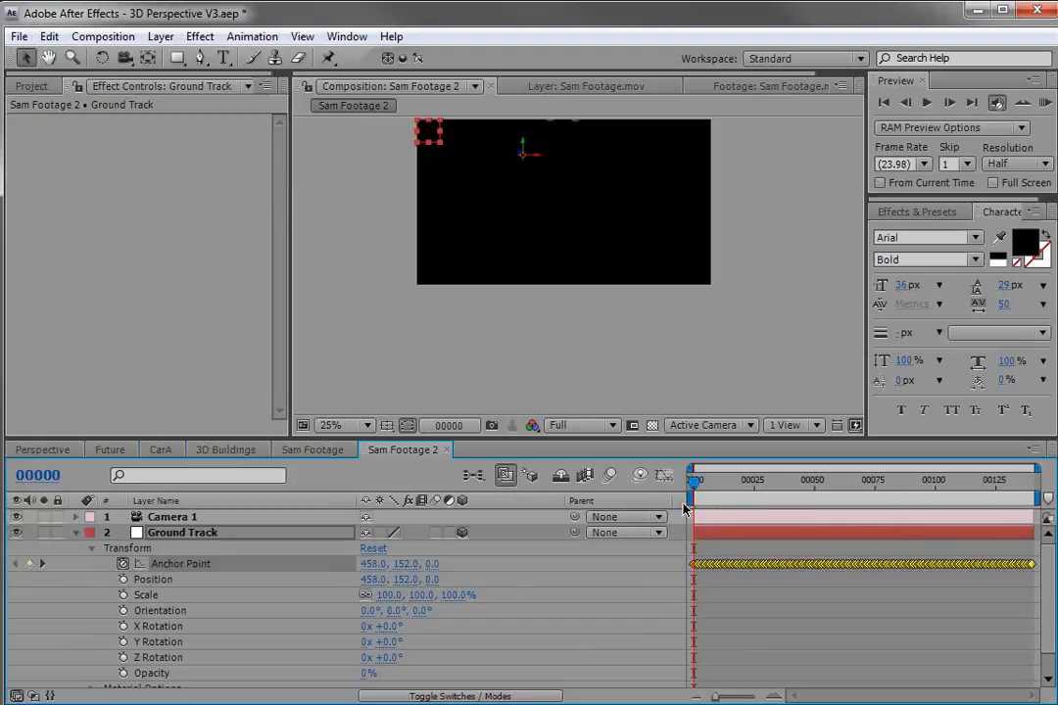
Parent Camera 1 to the Ground Track layer.
left_click_drag(699, 485, 688, 491)
left_click(76, 532)
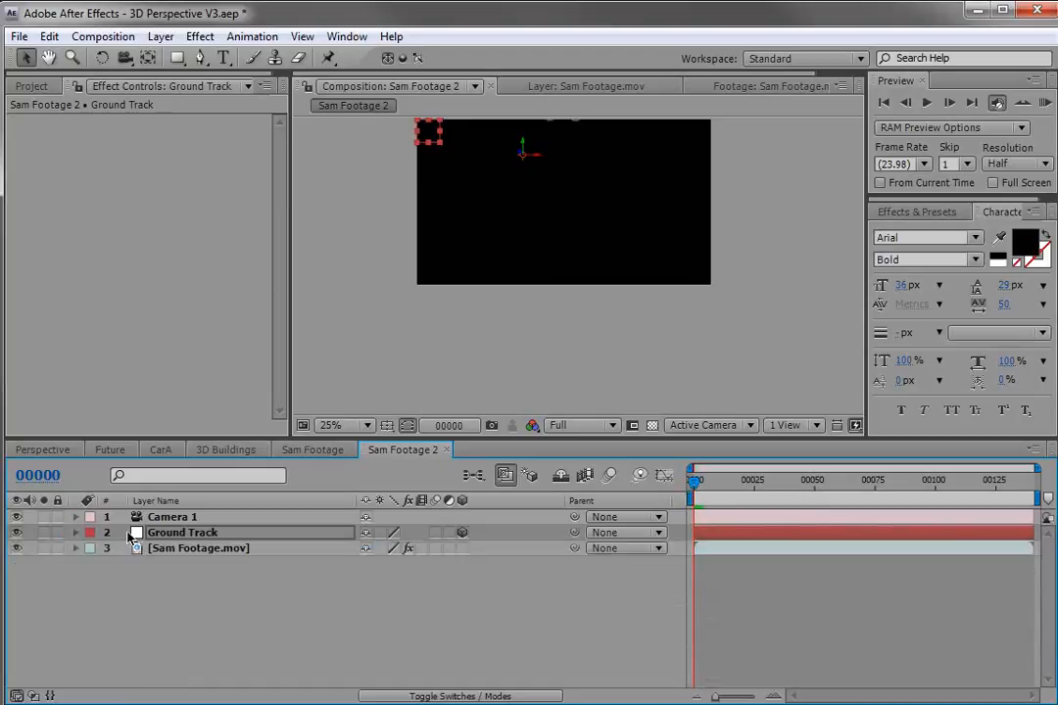
left_click(157, 517)
left_click_drag(575, 517, 180, 534)
left_click(179, 534)
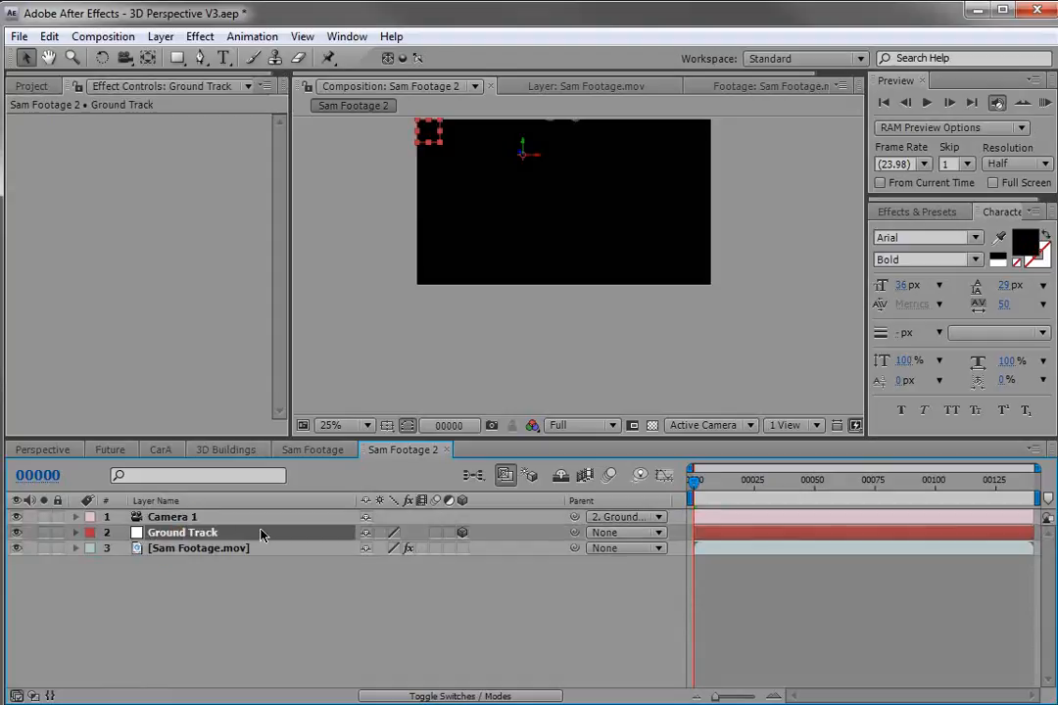
At frame 63, add ConcreteDirty0131_4_M.jpg from the project to the composition below the Sam Footage layer.
left_click_drag(720, 502, 847, 499)
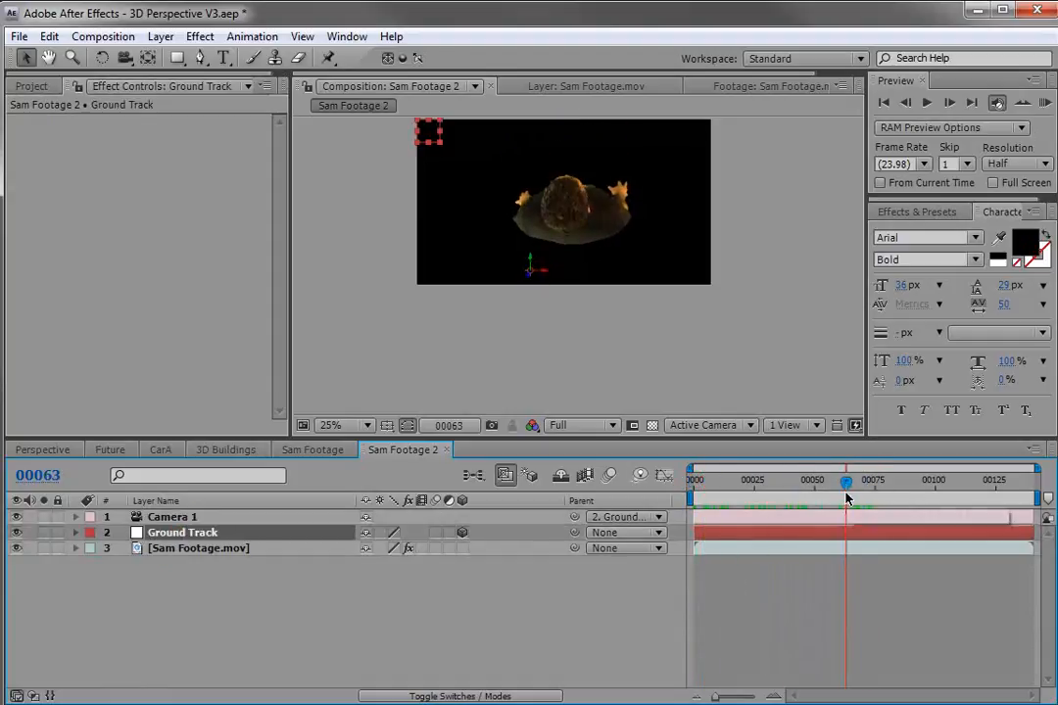
left_click(35, 87)
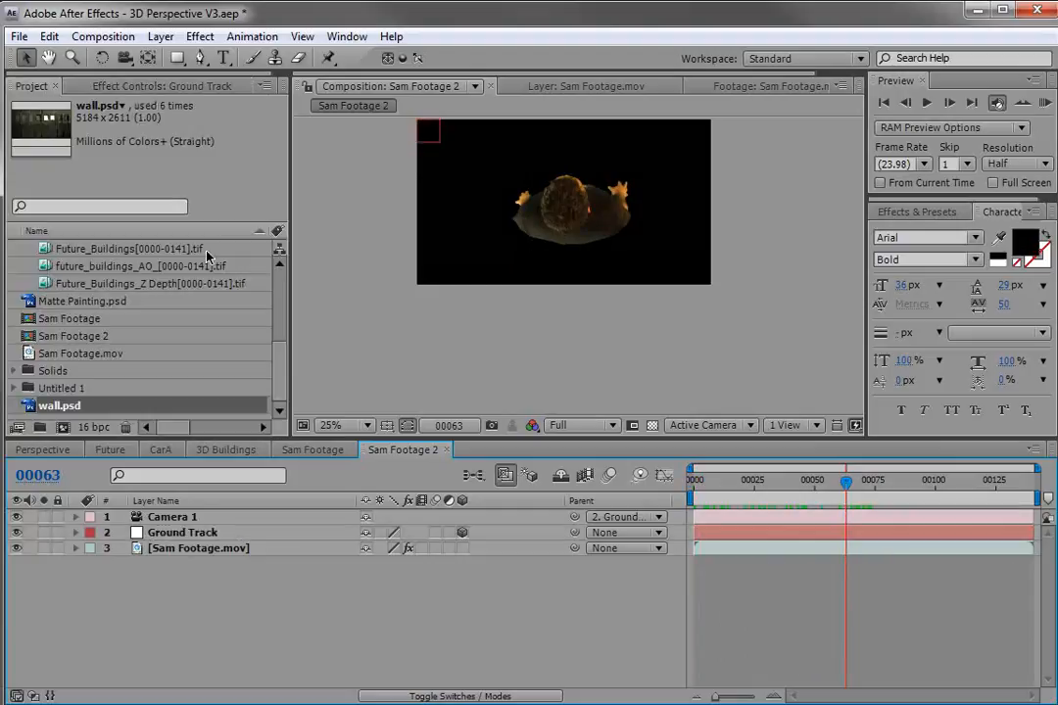
left_click_drag(211, 439, 211, 477)
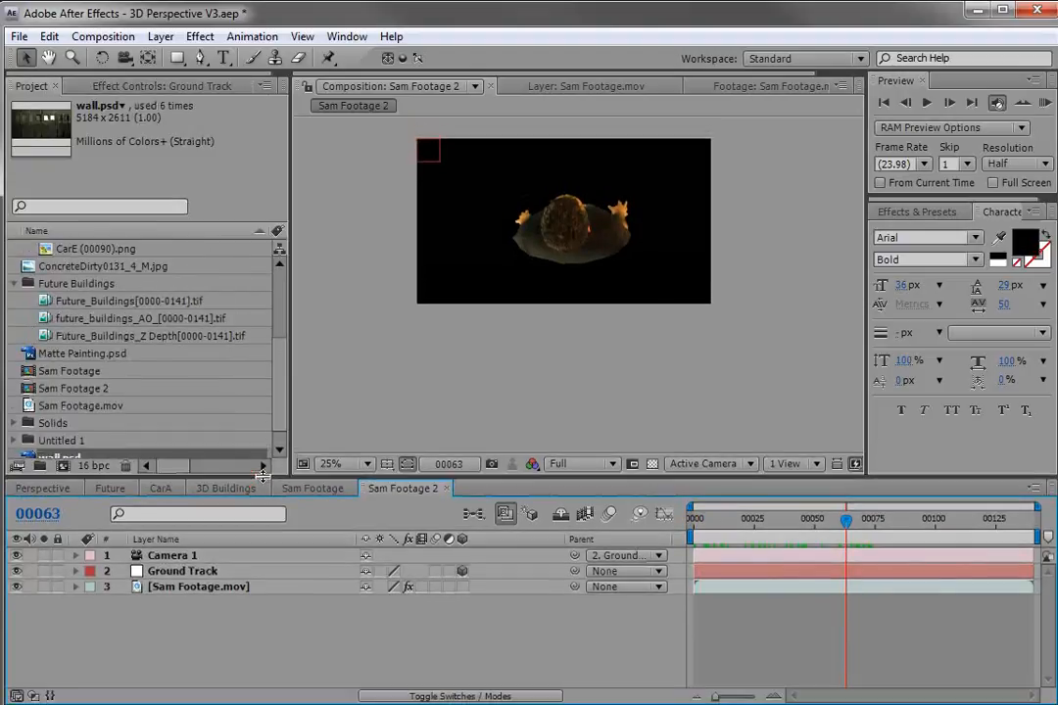
left_click(98, 266)
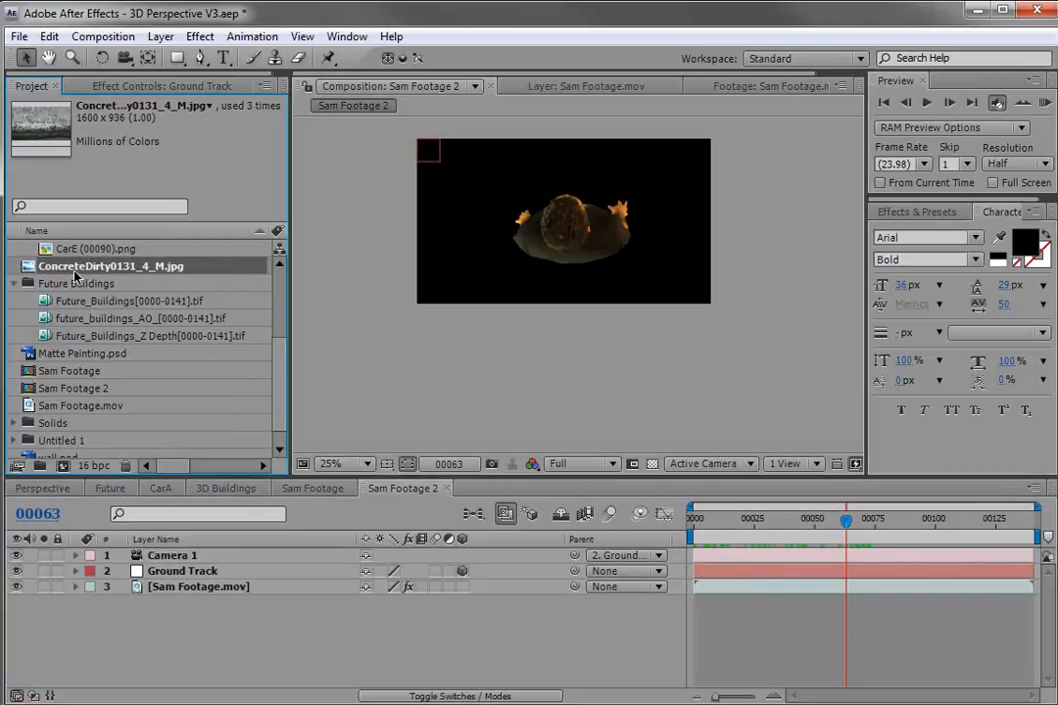
left_click_drag(118, 361, 171, 598)
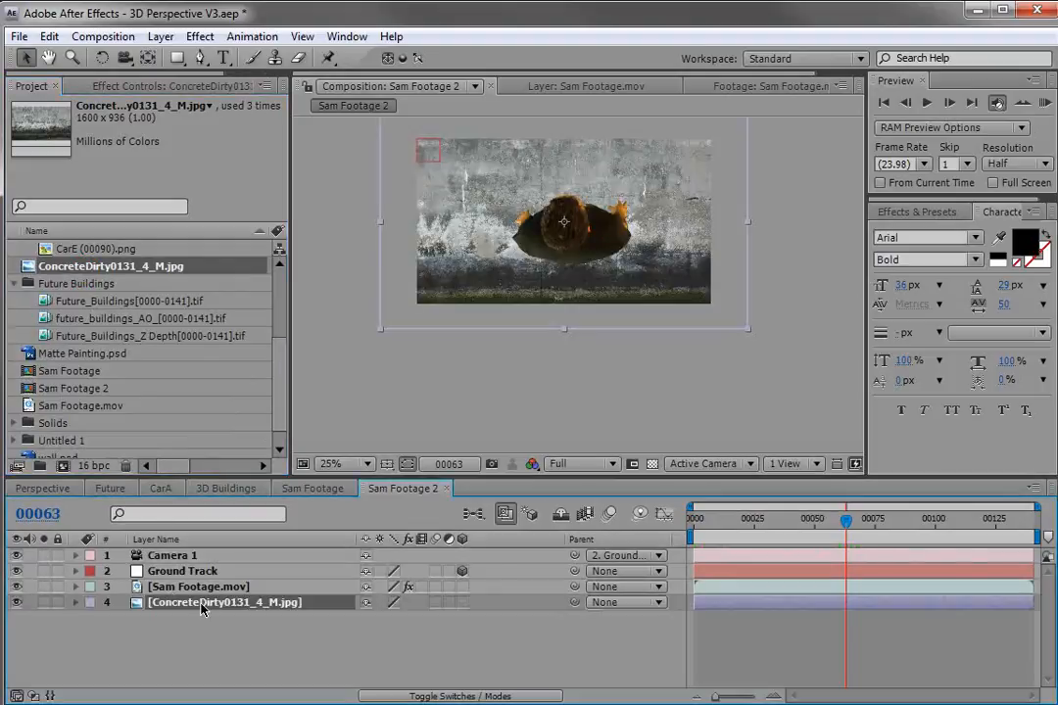
Make the concrete layer 3D and move it up to Position 640, 176, 0.
left_click(464, 603)
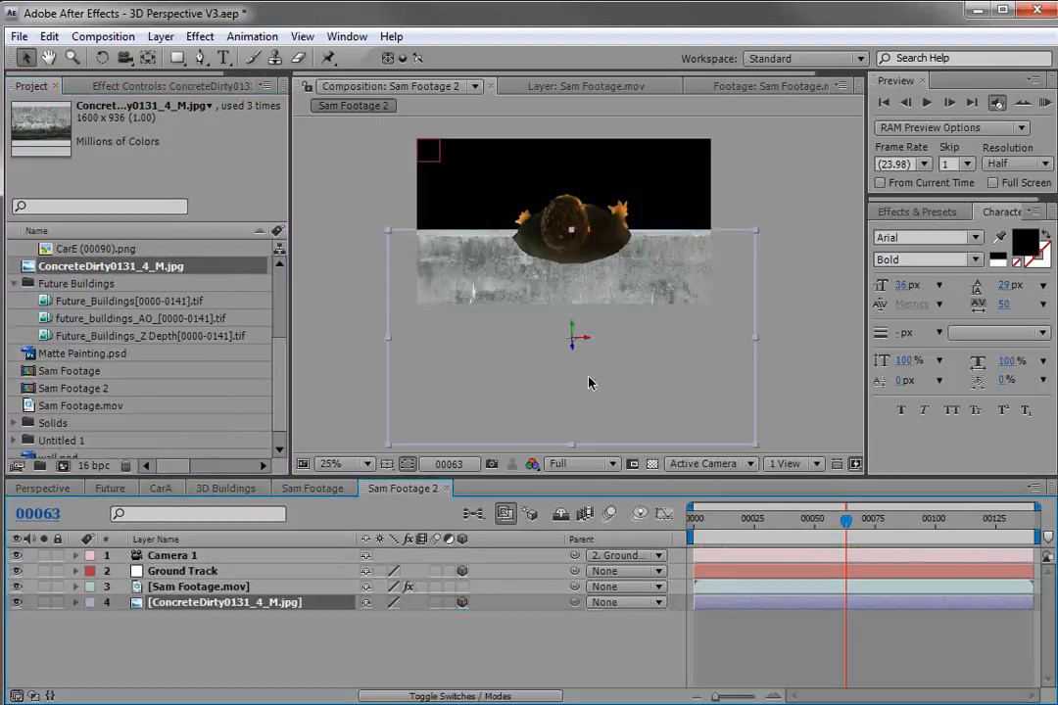
key("p")
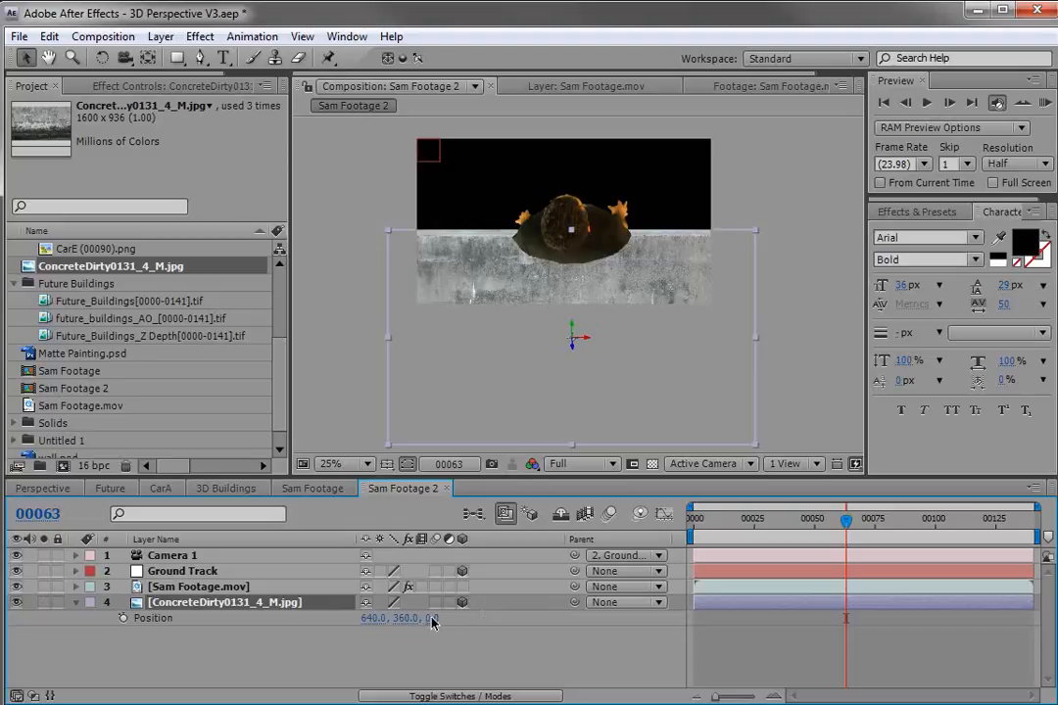
left_click_drag(578, 389, 580, 349)
Draw a rectangular mask on the concrete layer covering a horizontal band around Sam.
left_click(178, 58)
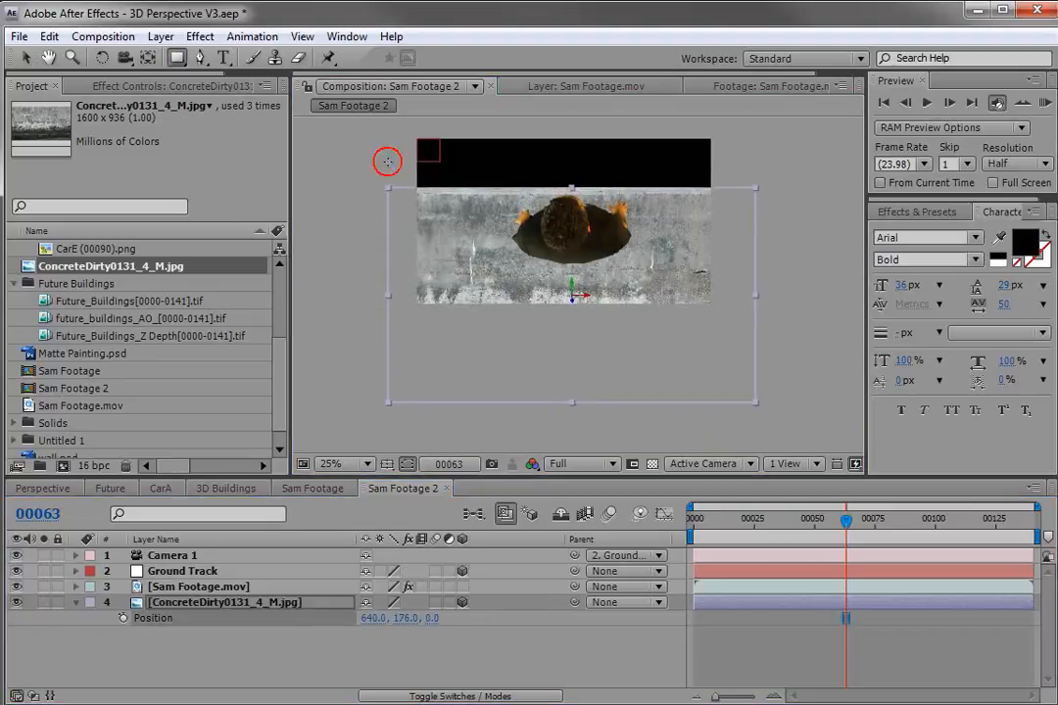
left_click_drag(380, 184, 745, 263)
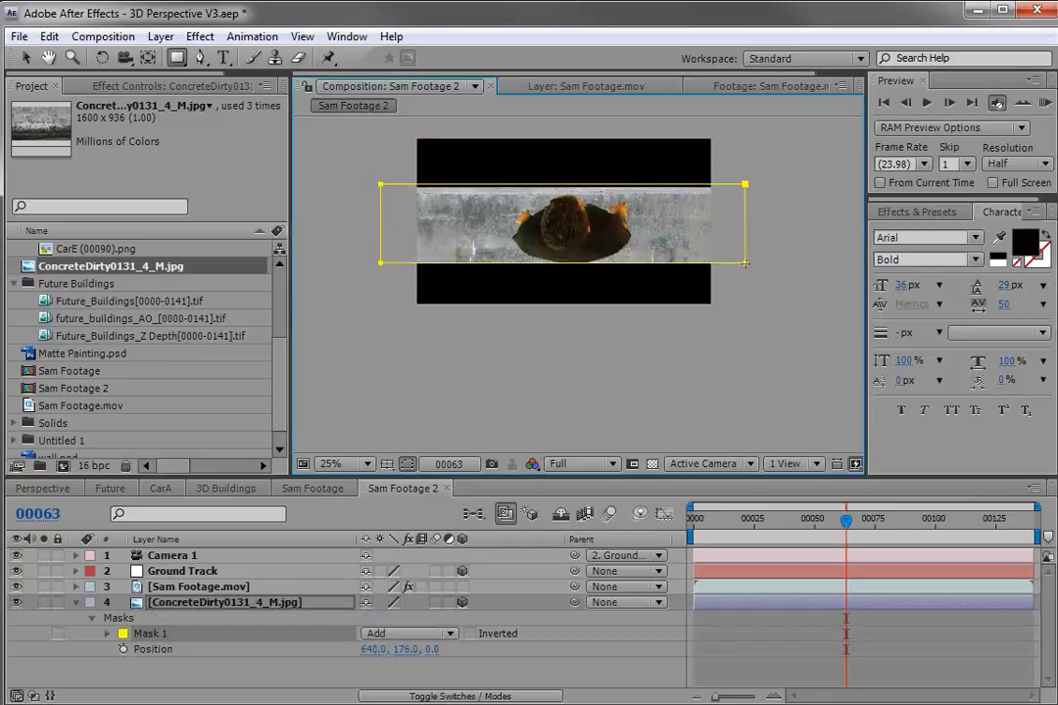
Add wall.psd from the project to the composition and scale it to 30%.
left_click(798, 654)
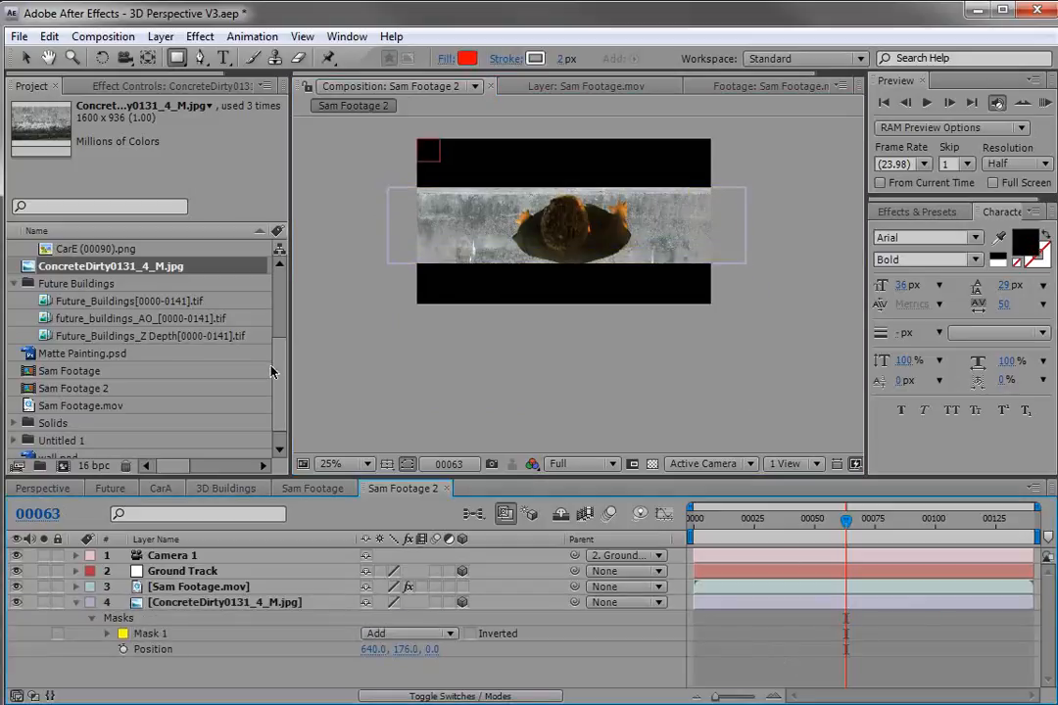
left_click_drag(276, 374, 276, 390)
left_click_drag(59, 440, 560, 244)
key("s")
left_click_drag(395, 571, 337, 586)
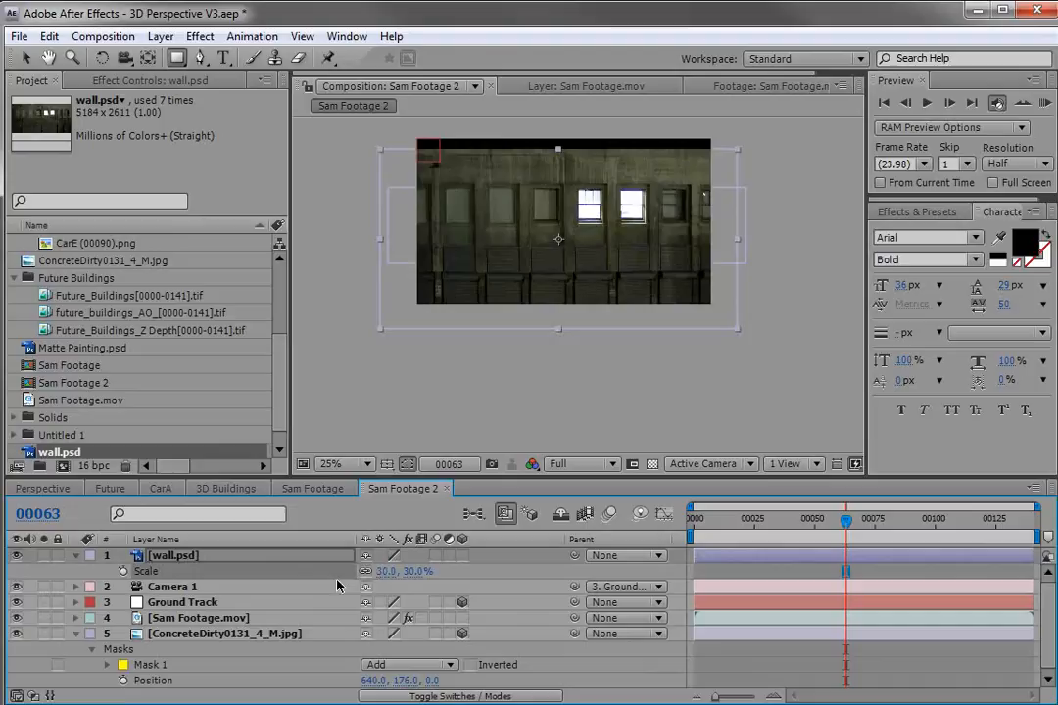
Make the wall layer 3D and move it up in the scene.
left_click(462, 555)
key("v")
key("space")
left_click_drag(595, 242, 590, 279)
left_click_drag(609, 406, 607, 156)
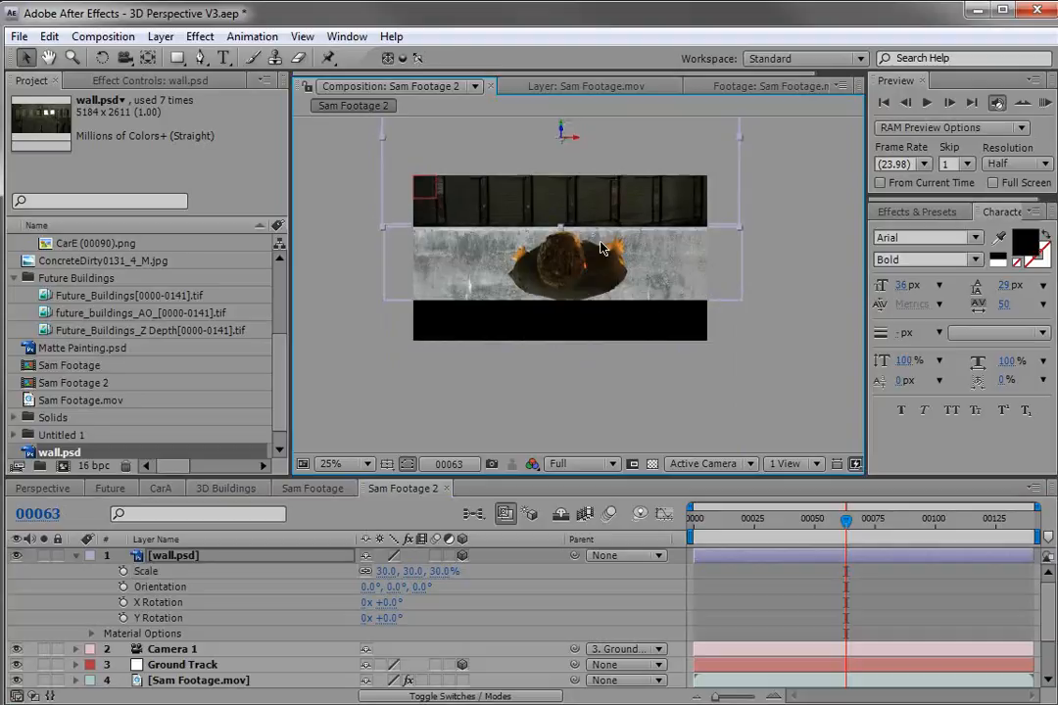
scroll(608, 164, "up", 1)
key("space")
left_click_drag(590, 216, 587, 384)
left_click_drag(569, 316, 578, 471)
key("space")
scroll(573, 359, "down", 1)
left_click_drag(578, 384, 559, 294)
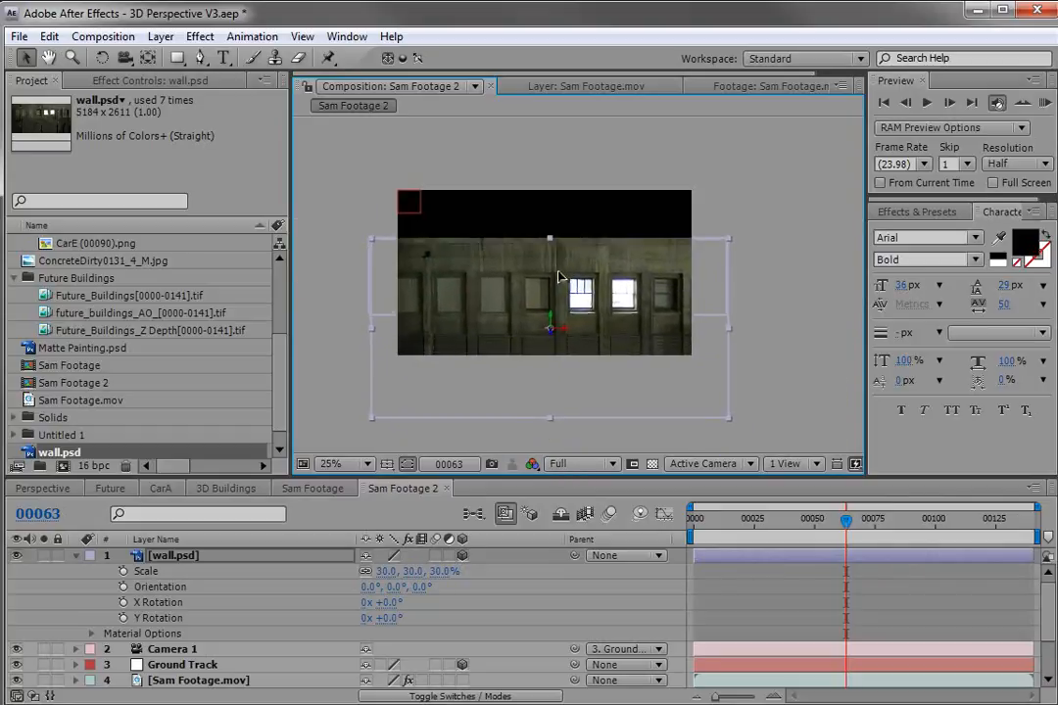
scroll(559, 279, "up", 1)
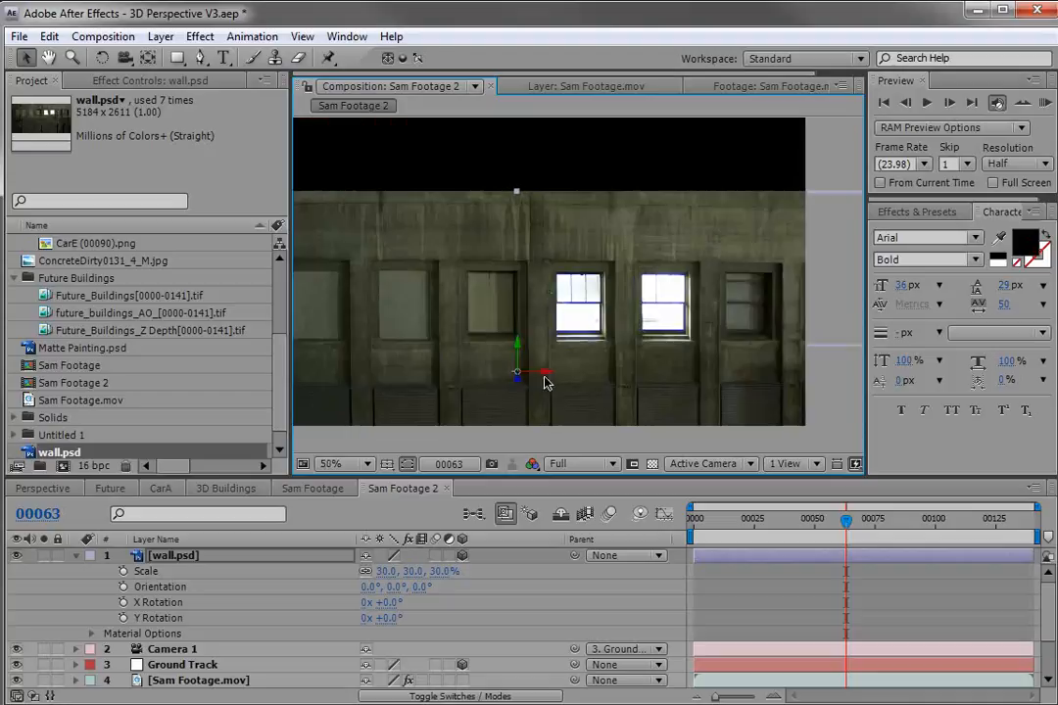
Move the wall's anchor point to its top edge and rotate its orientation to 90° on X.
left_click(148, 59)
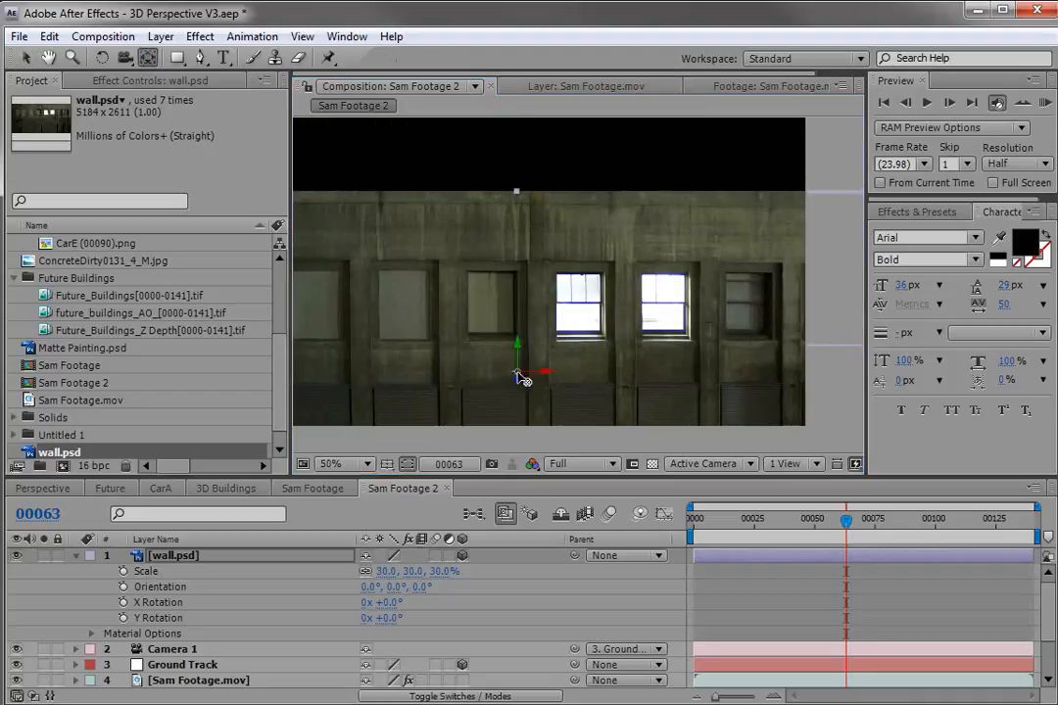
left_click_drag(516, 349, 517, 190)
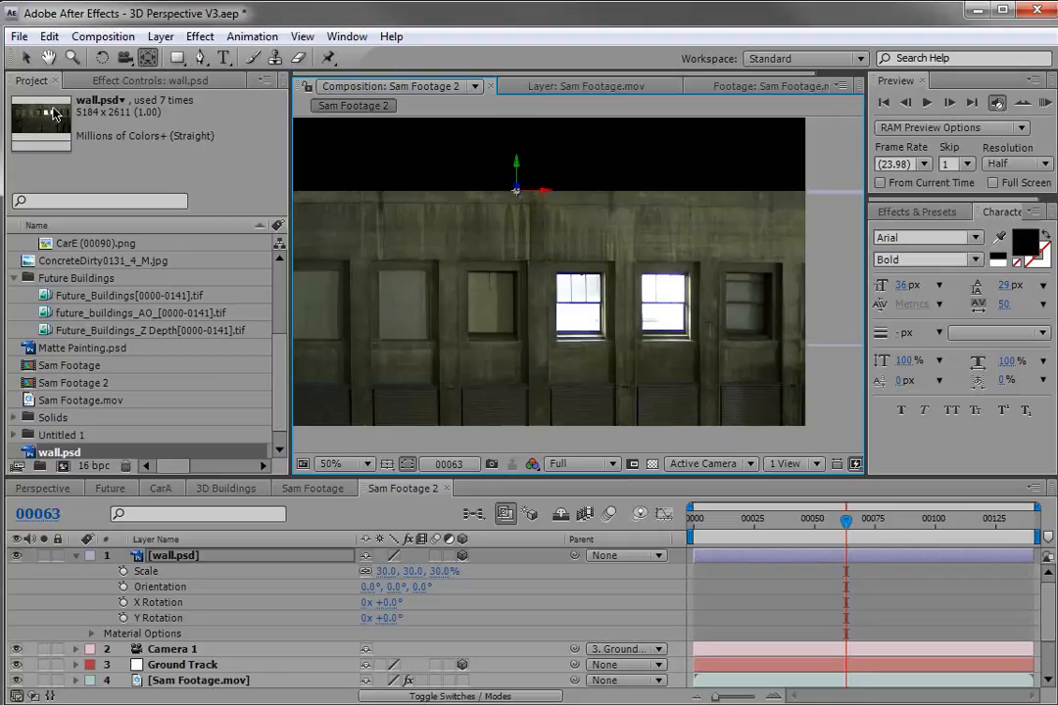
left_click(102, 59)
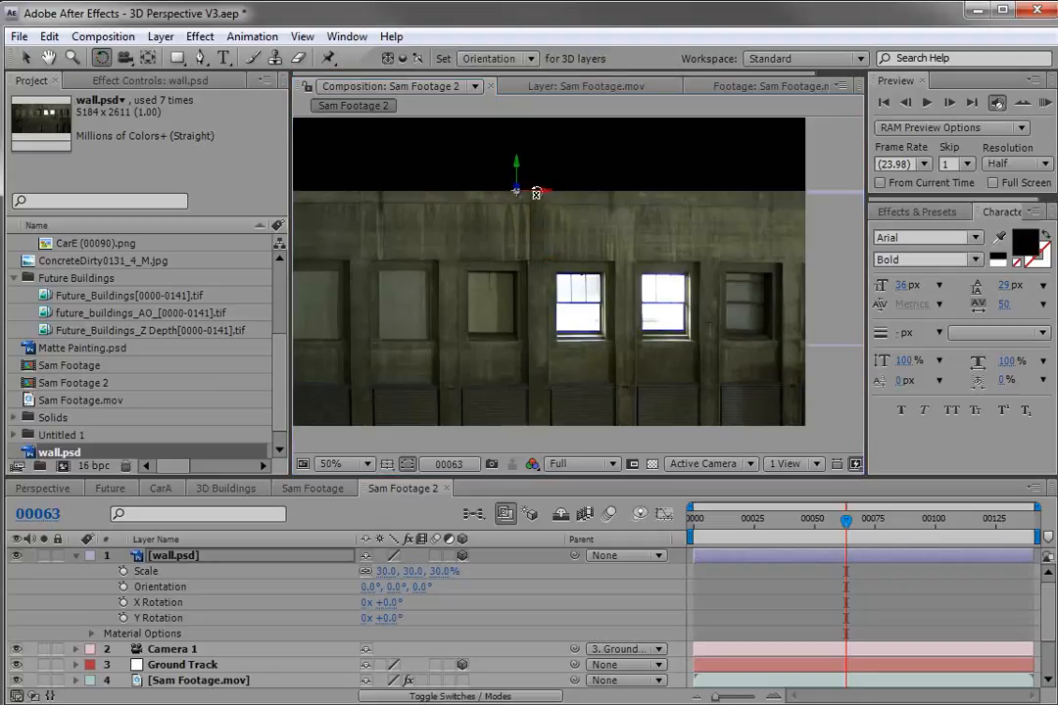
left_click_drag(536, 194, 536, 238)
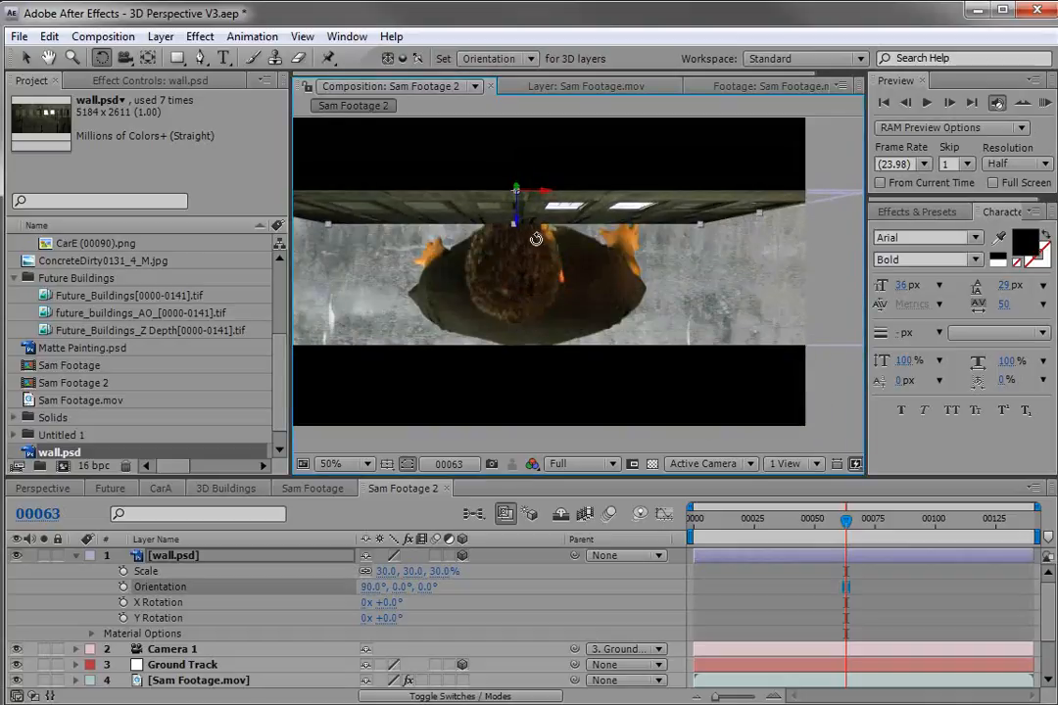
Move the wall layer below the concrete layer and nudge it slightly down.
left_click(75, 556)
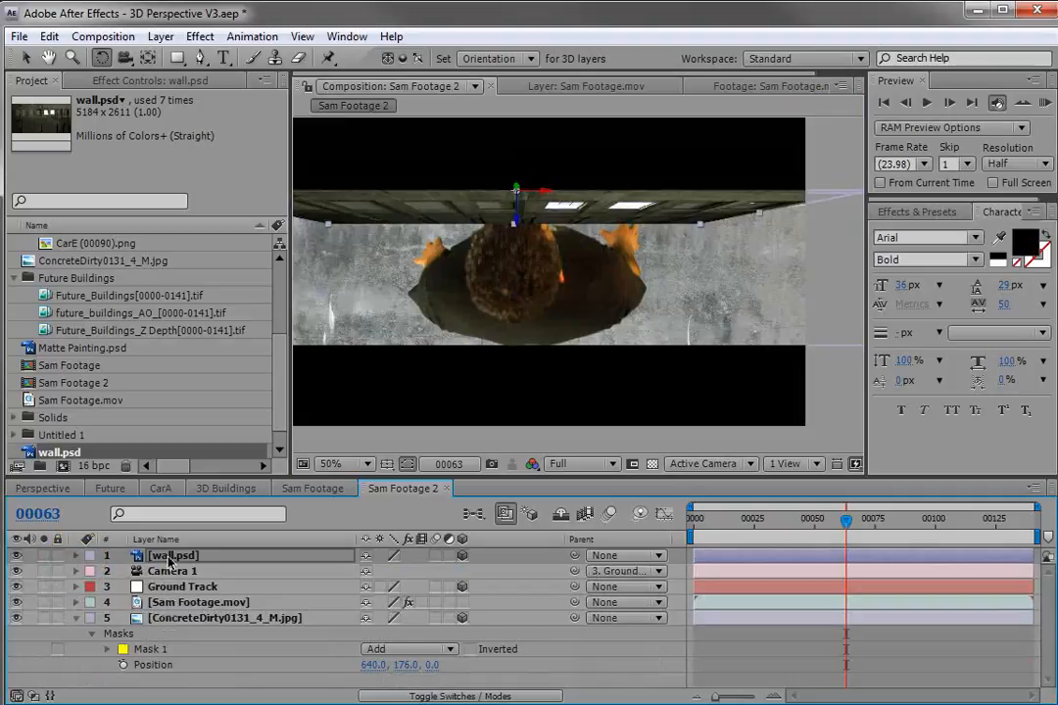
left_click_drag(168, 559, 169, 639)
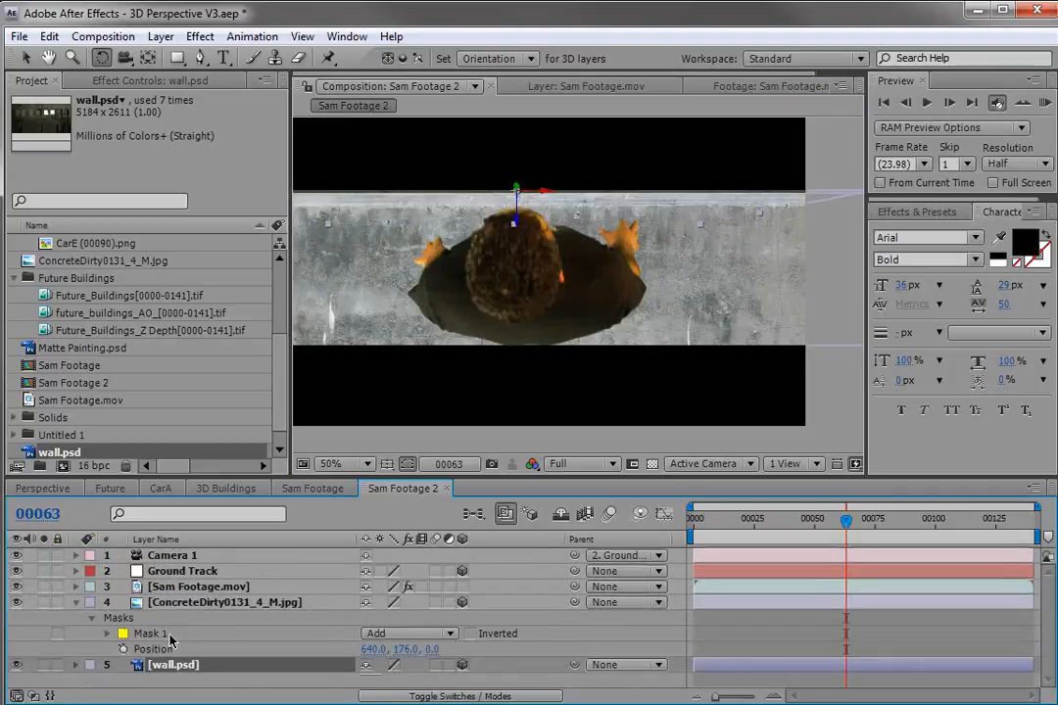
key("v")
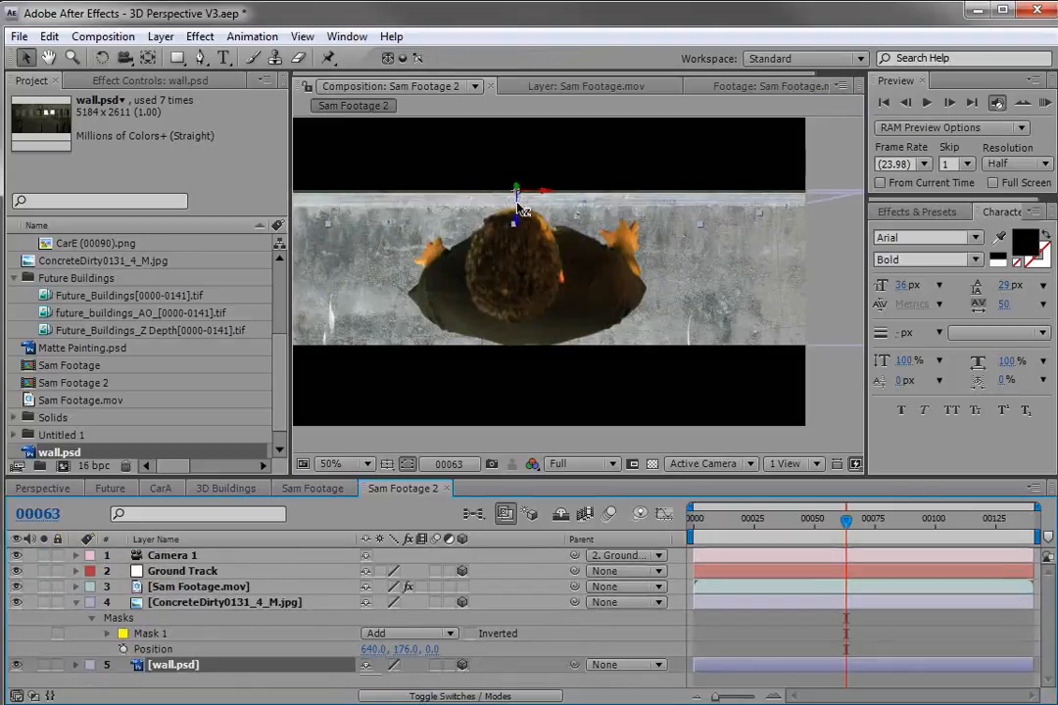
left_click_drag(516, 206, 517, 219)
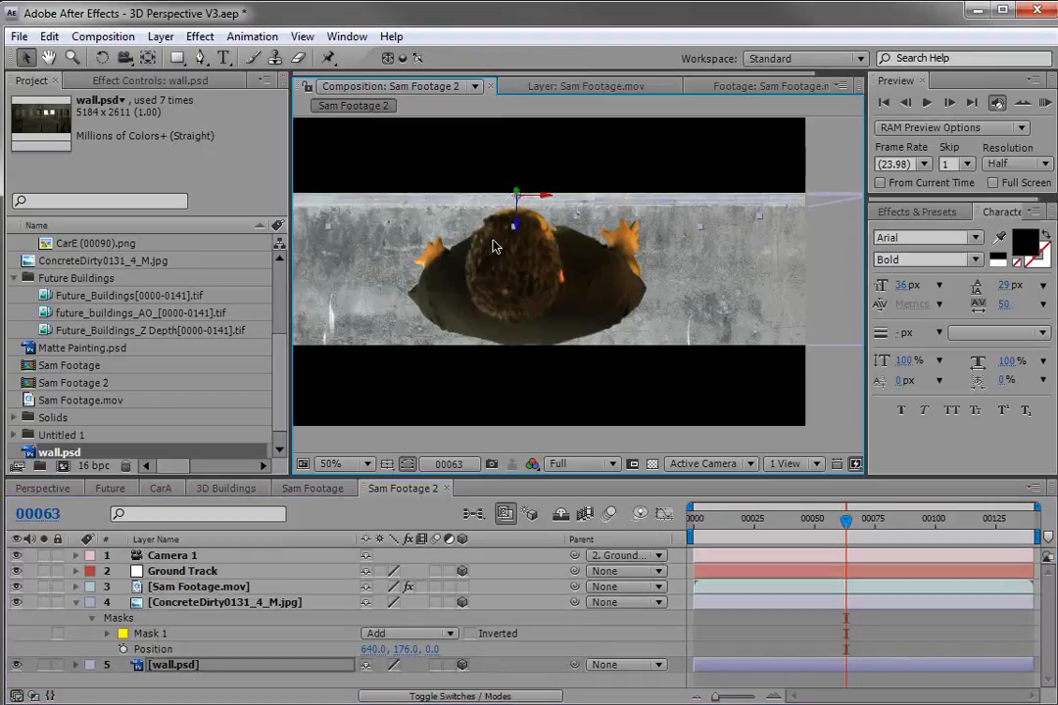
Duplicate the wall layer and reposition the copy while scrubbing through the shot.
left_click(259, 524)
key("ctrl+d")
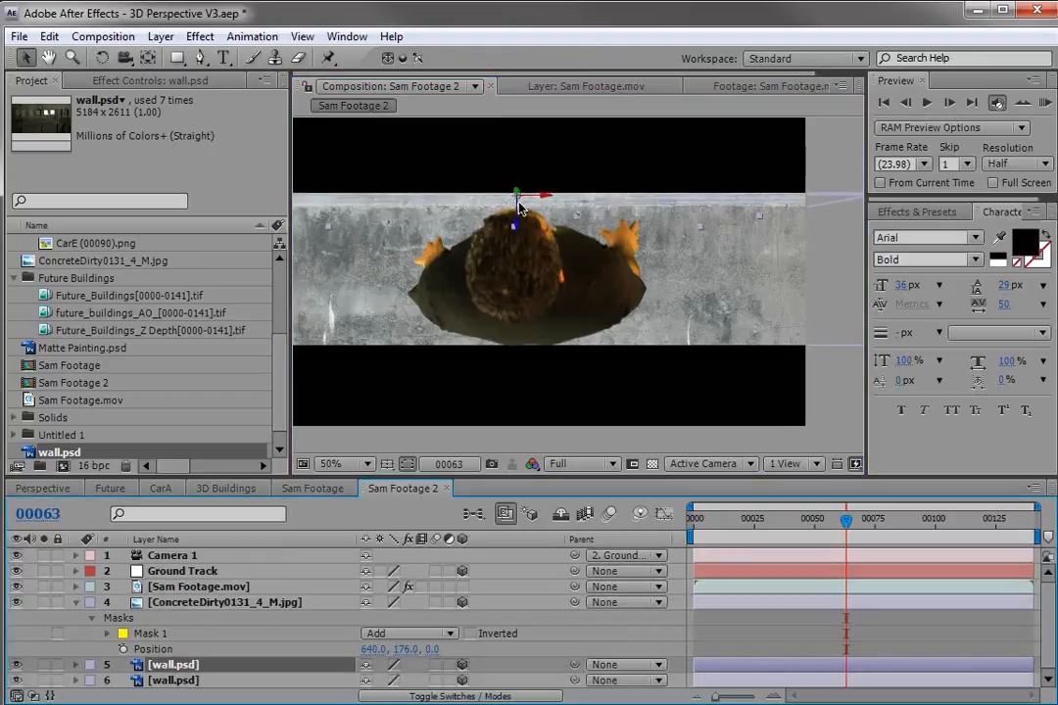
left_click_drag(519, 305, 505, 360)
left_click_drag(845, 520, 696, 537)
scroll(588, 351, "down", 2)
key("space")
left_click_drag(585, 306, 589, 324)
left_click_drag(707, 530, 958, 539)
key("space")
scroll(636, 341, "up", 2)
left_click_drag(623, 342, 650, 259)
left_click(620, 259)
left_click_drag(580, 263, 580, 225)
left_click(580, 223)
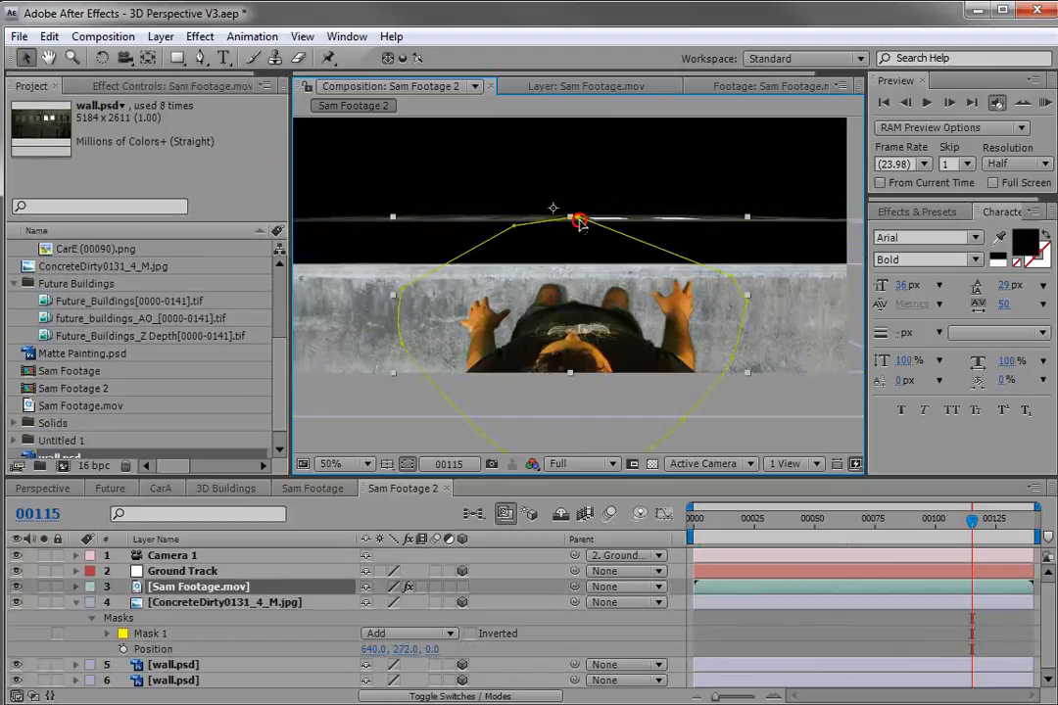
Push the second wall copy further back in depth and check it at frame 128.
left_click(773, 218)
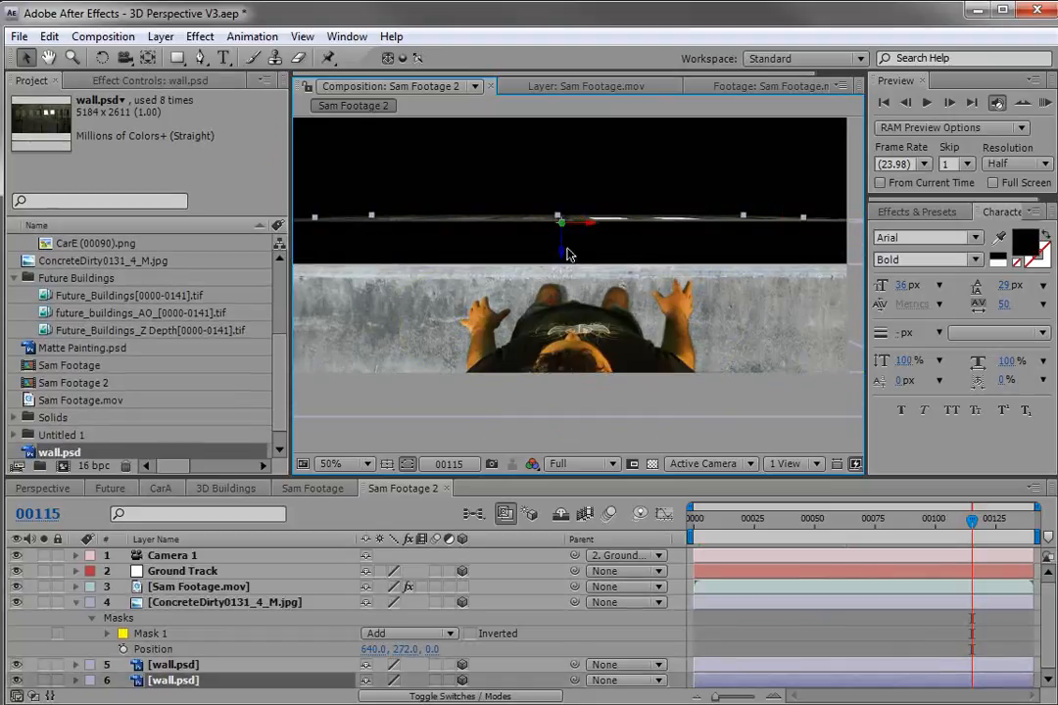
left_click_drag(564, 254, 559, 289)
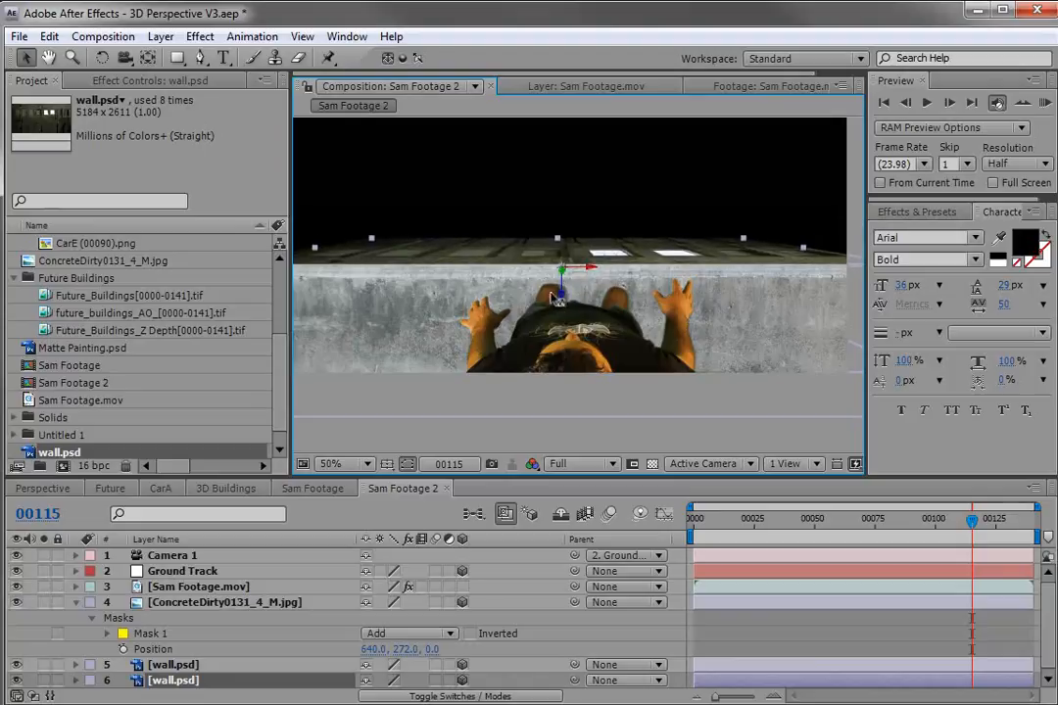
left_click_drag(554, 229, 555, 224)
left_click(779, 619)
left_click_drag(972, 520, 994, 548)
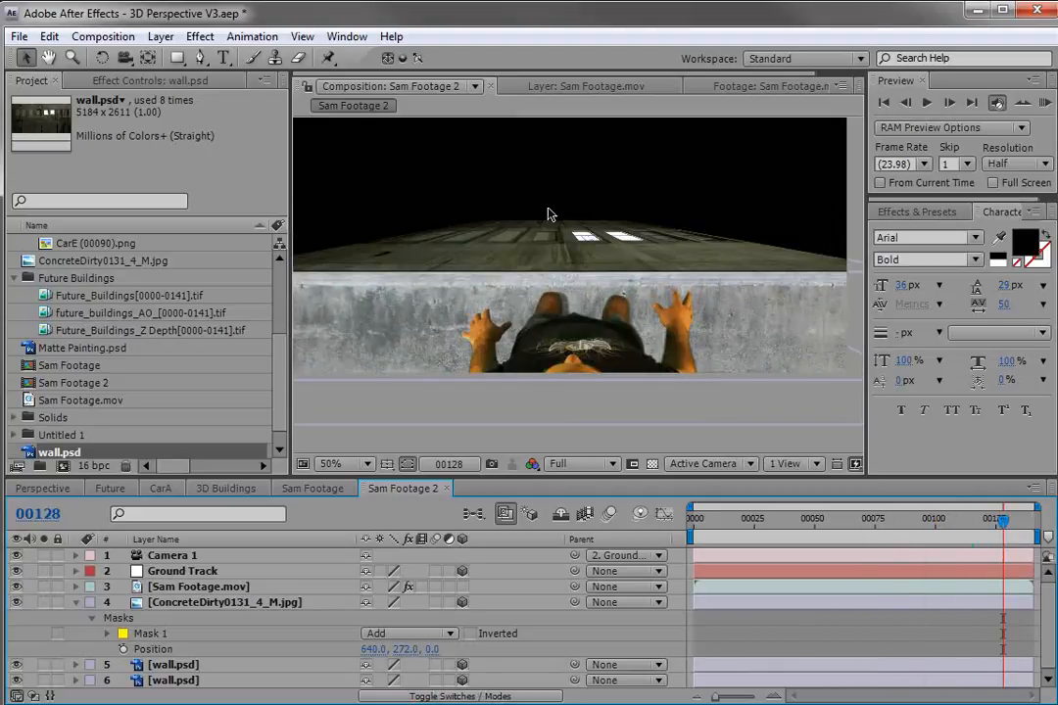
left_click(536, 235)
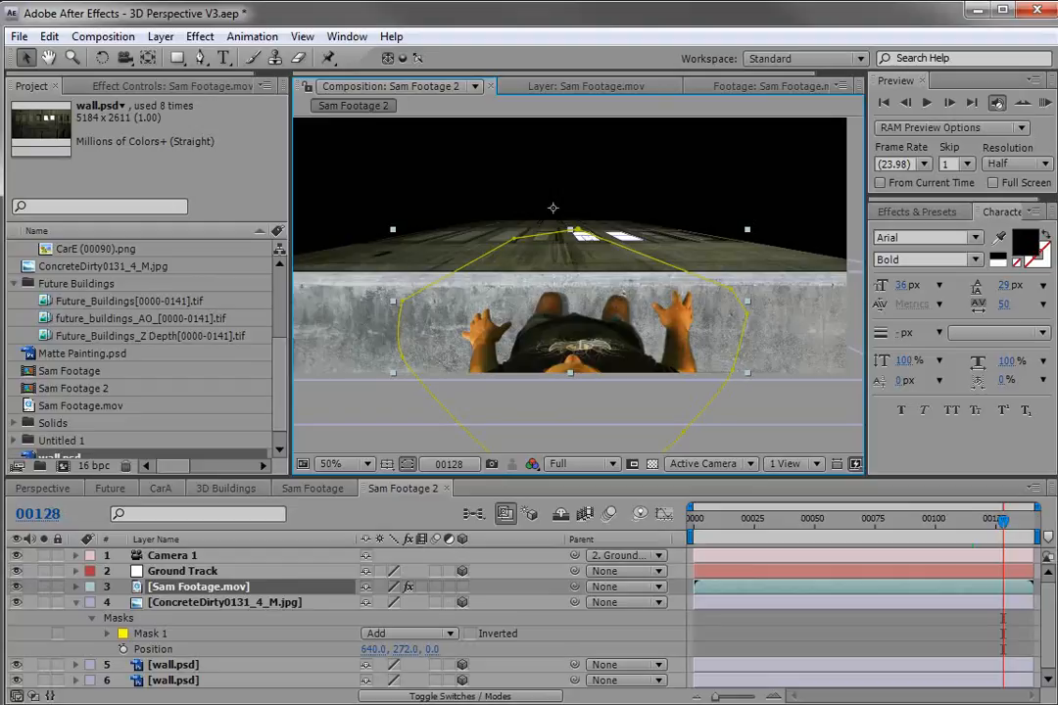
key("alt+Tab")
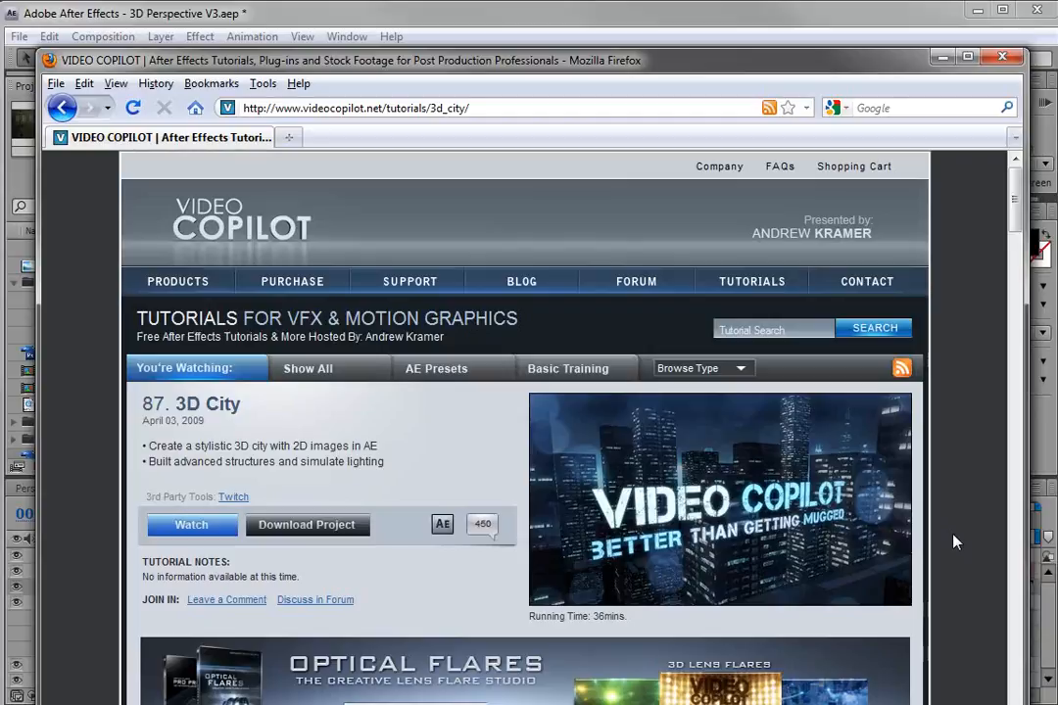
left_click(776, 16)
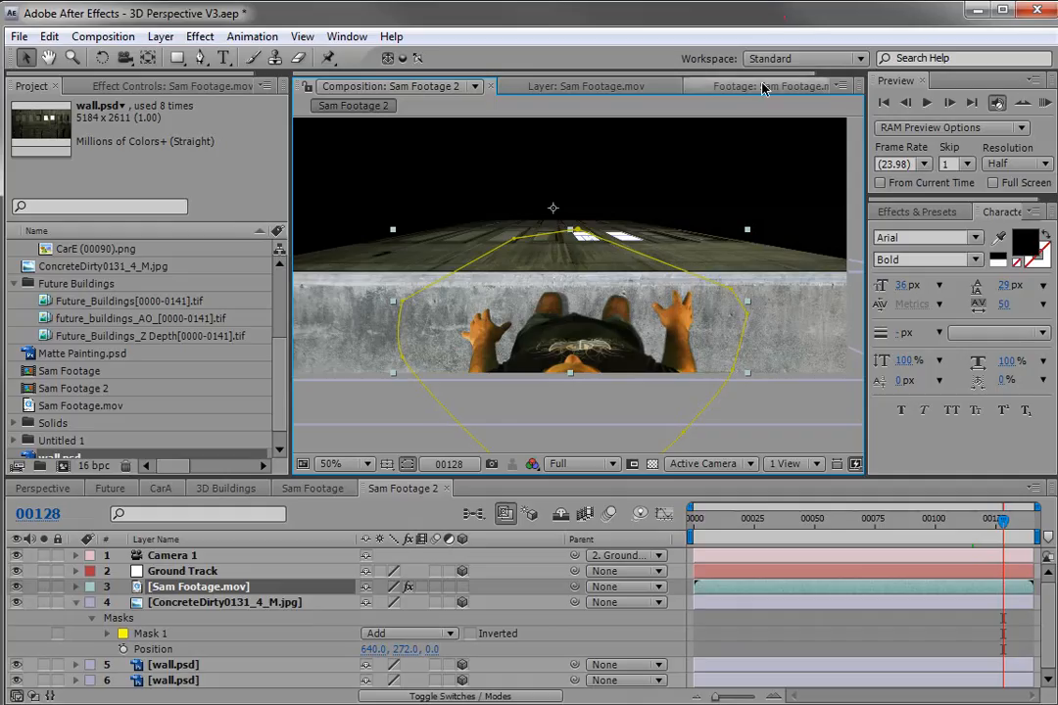
Delete both wall layers and the concrete layer from the composition.
left_click(728, 608)
mouse_move(990, 521)
left_mouse_down()
mouse_move(973, 526)
mouse_move(992, 529)
left_mouse_up()
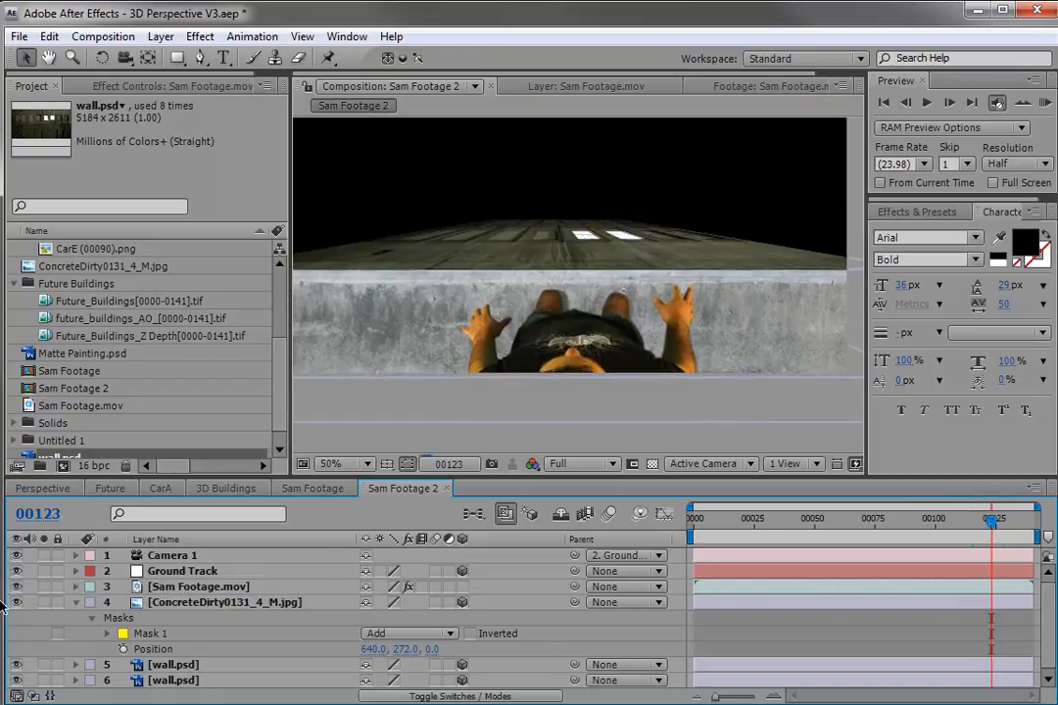
left_click(75, 602)
left_click(173, 618)
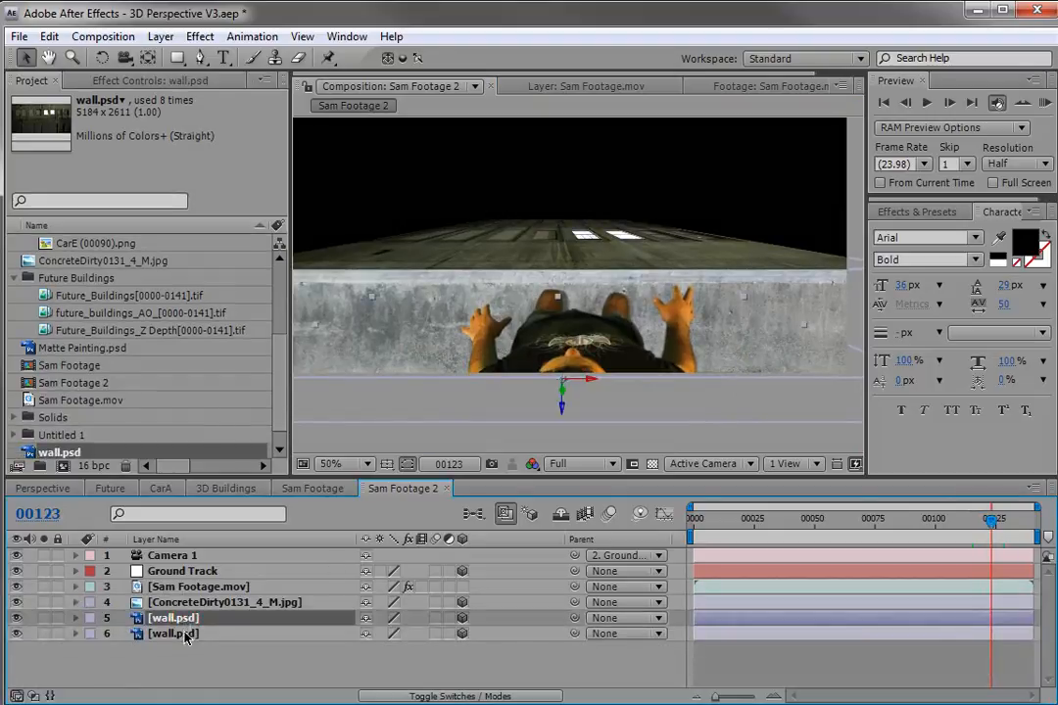
left_click(179, 636, "shift")
key("Delete")
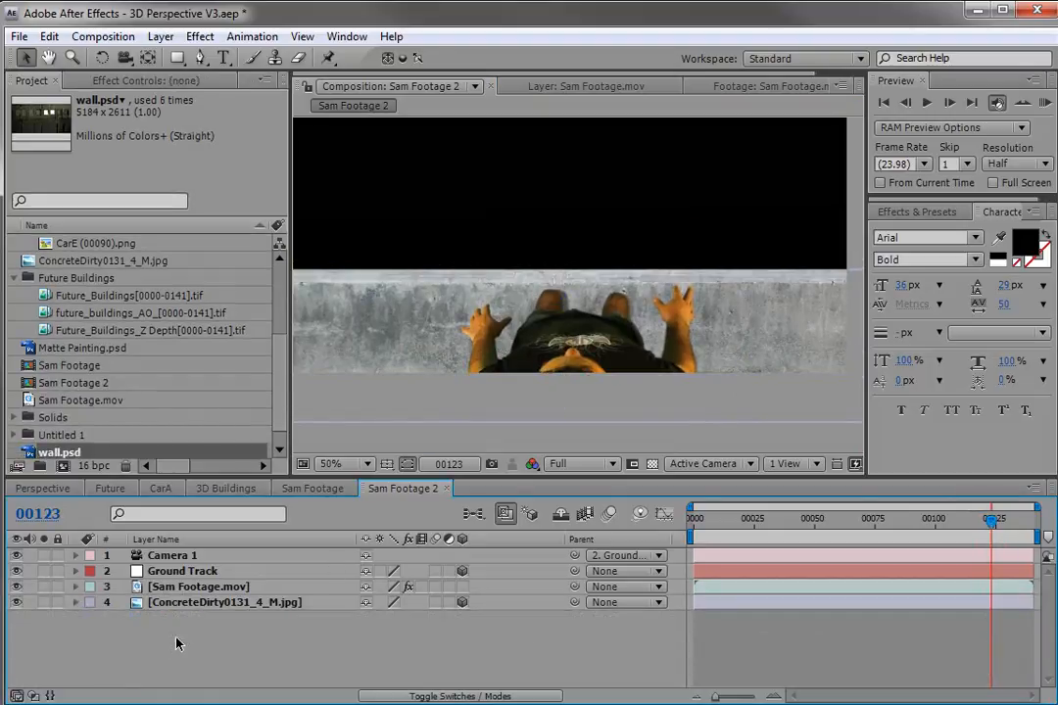
left_click(178, 603)
key("Delete")
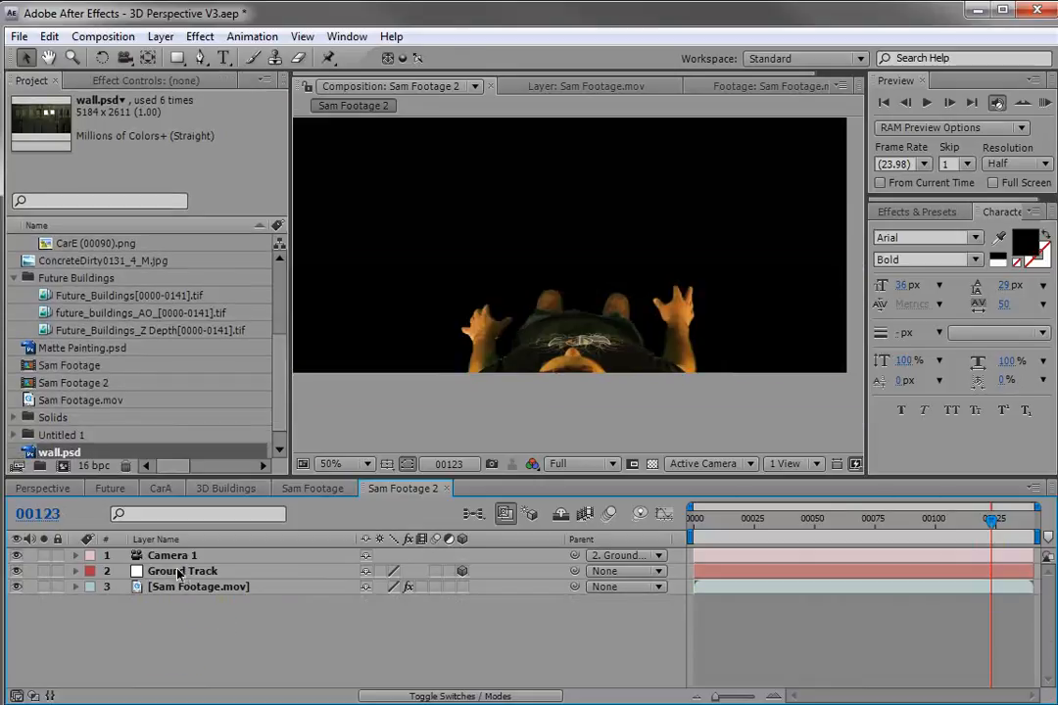
Open Matte Painting.psd in the footage viewer and inspect it at full size.
left_click(186, 571)
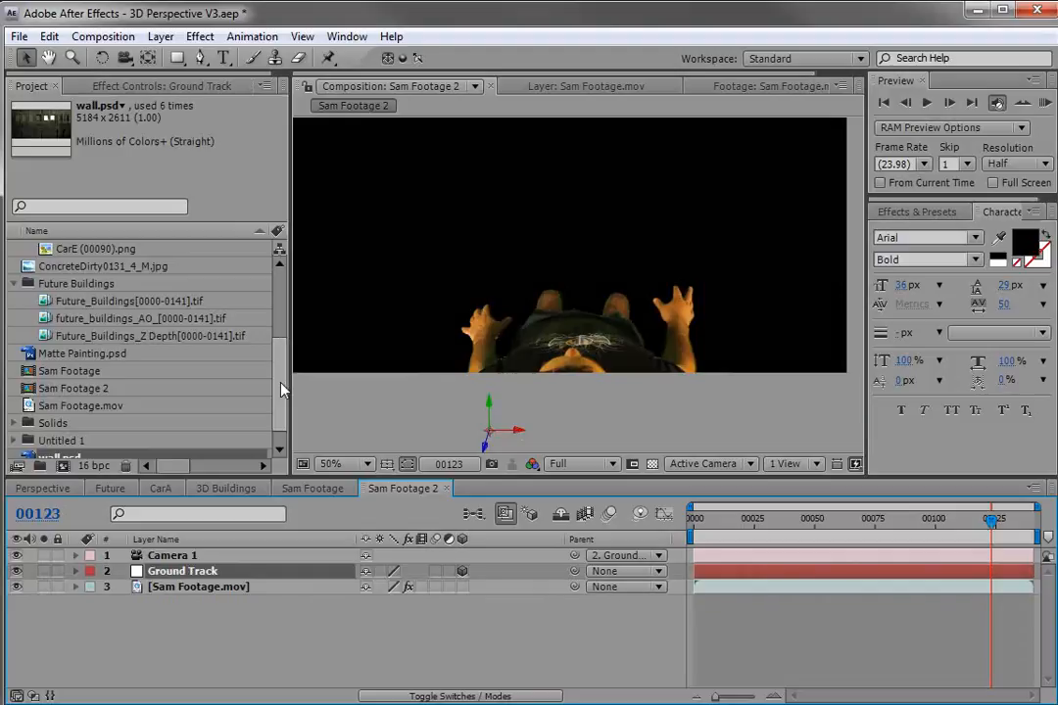
double_click(87, 354)
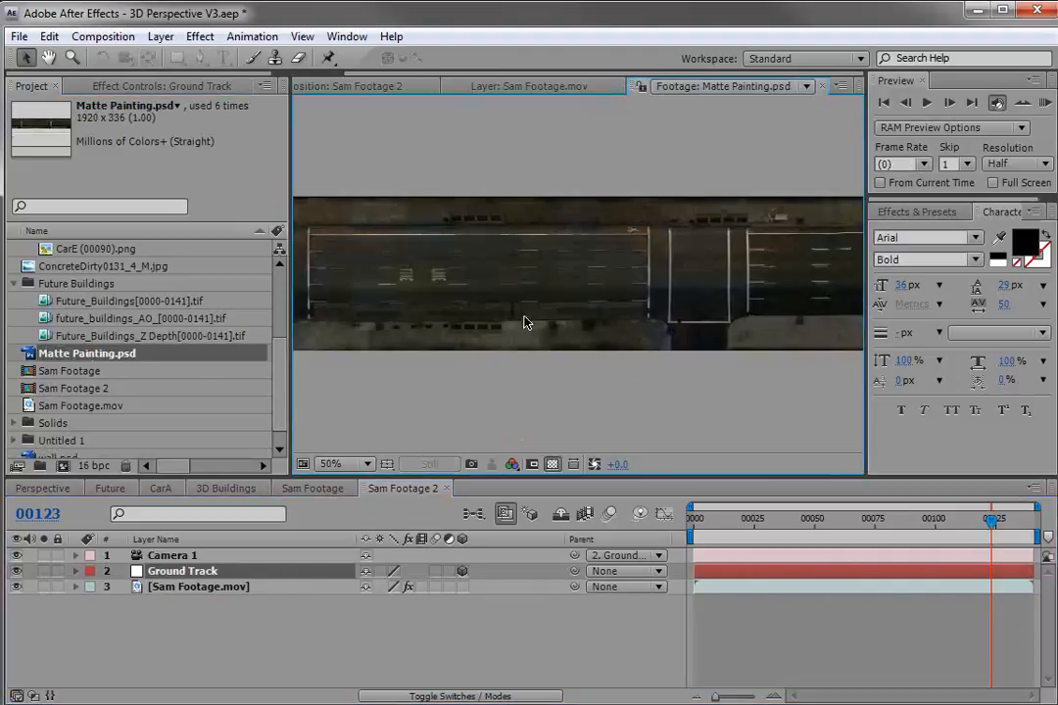
key("grave")
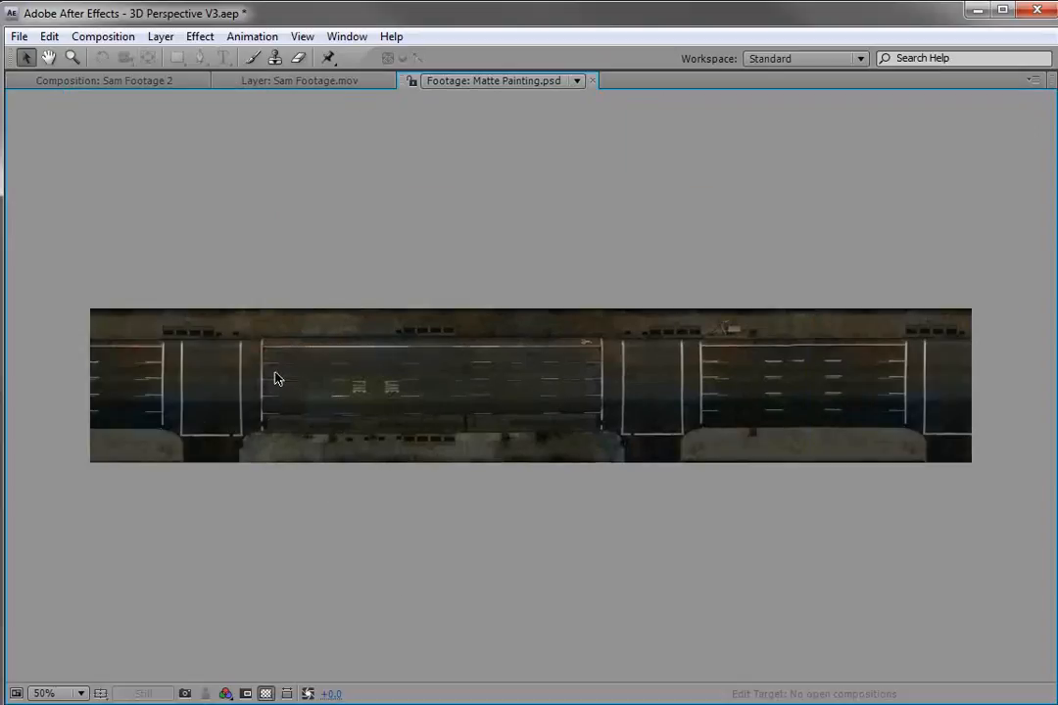
key("period")
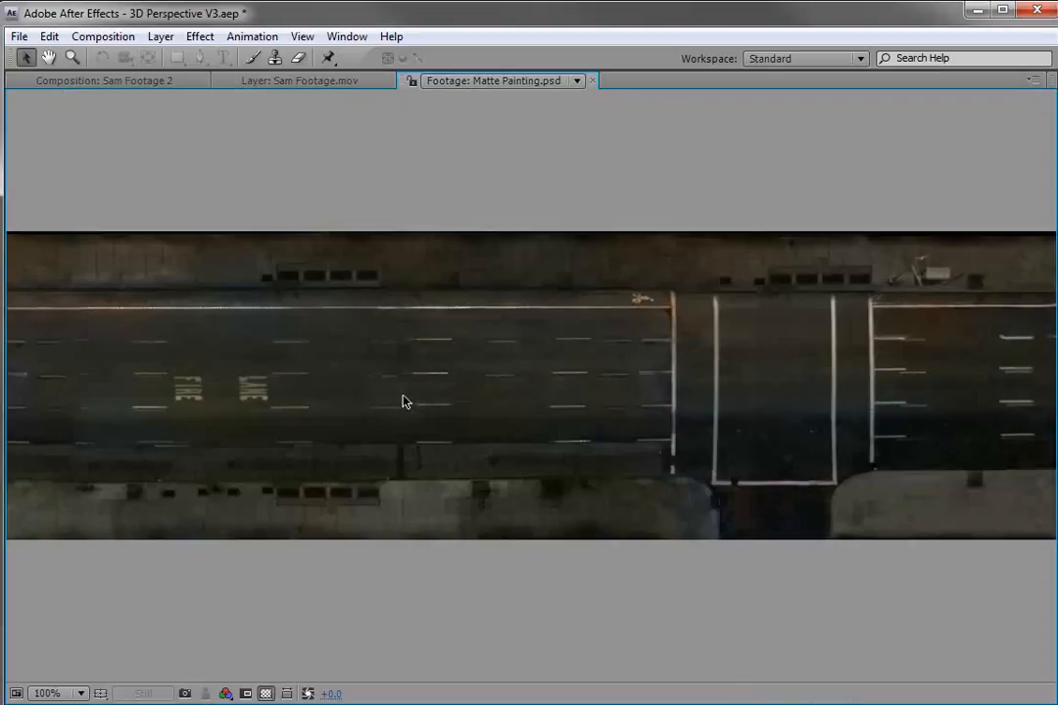
key("comma")
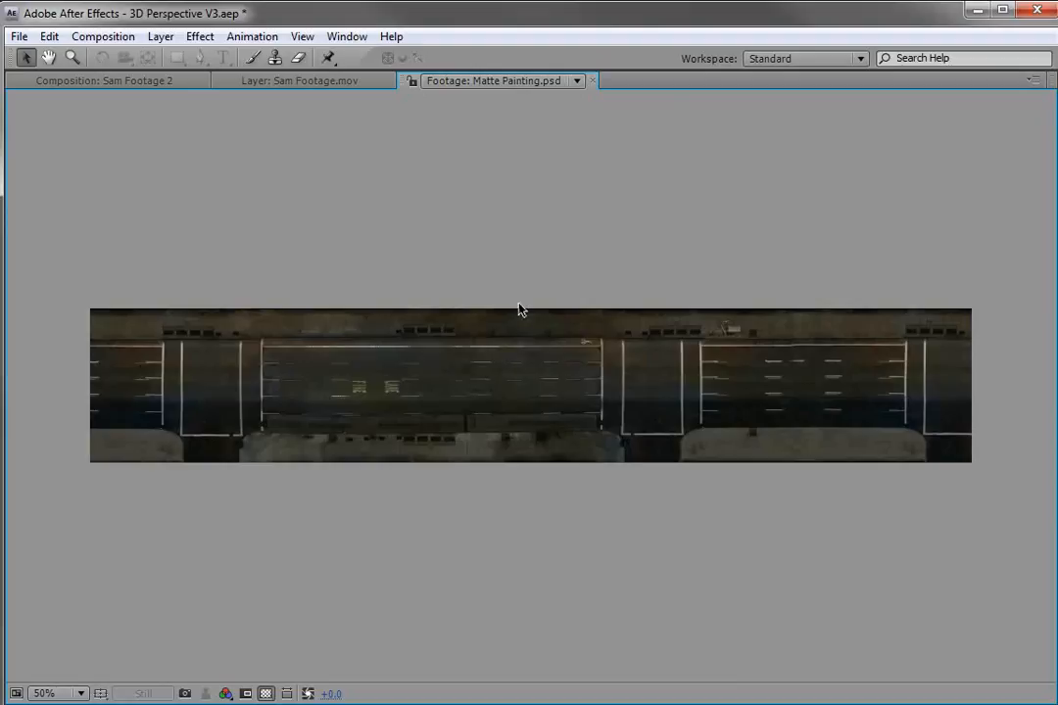
key("grave")
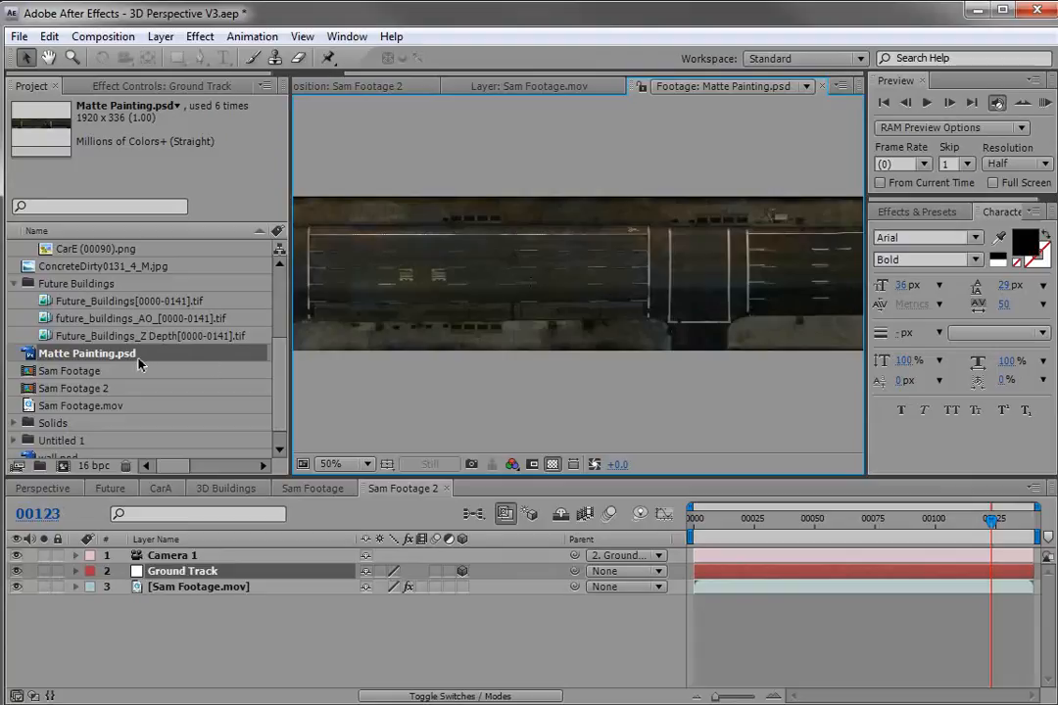
Add Matte Painting.psd to the composition below the Sam Footage layer and make it 3D.
left_click(132, 514)
left_click_drag(87, 354, 137, 600)
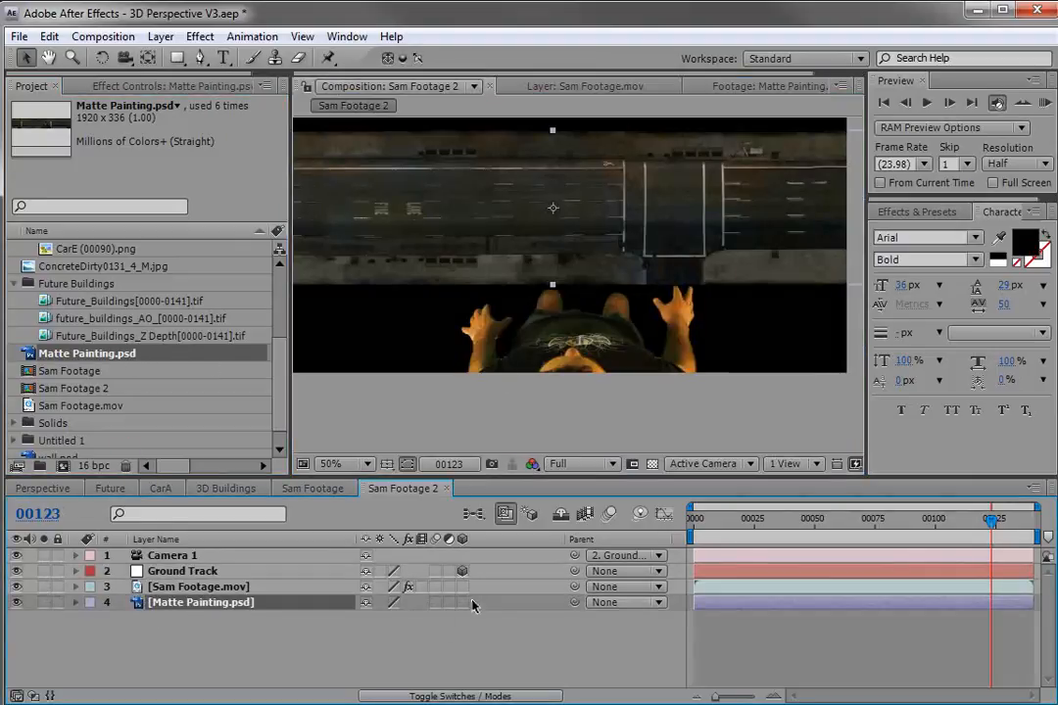
left_click(462, 603)
Move the matte painting layer up and further back in depth behind Sam.
scroll(550, 327, "down", 2)
mouse_move(597, 407)
left_mouse_down()
mouse_move(626, 242)
mouse_move(620, 263)
left_mouse_up()
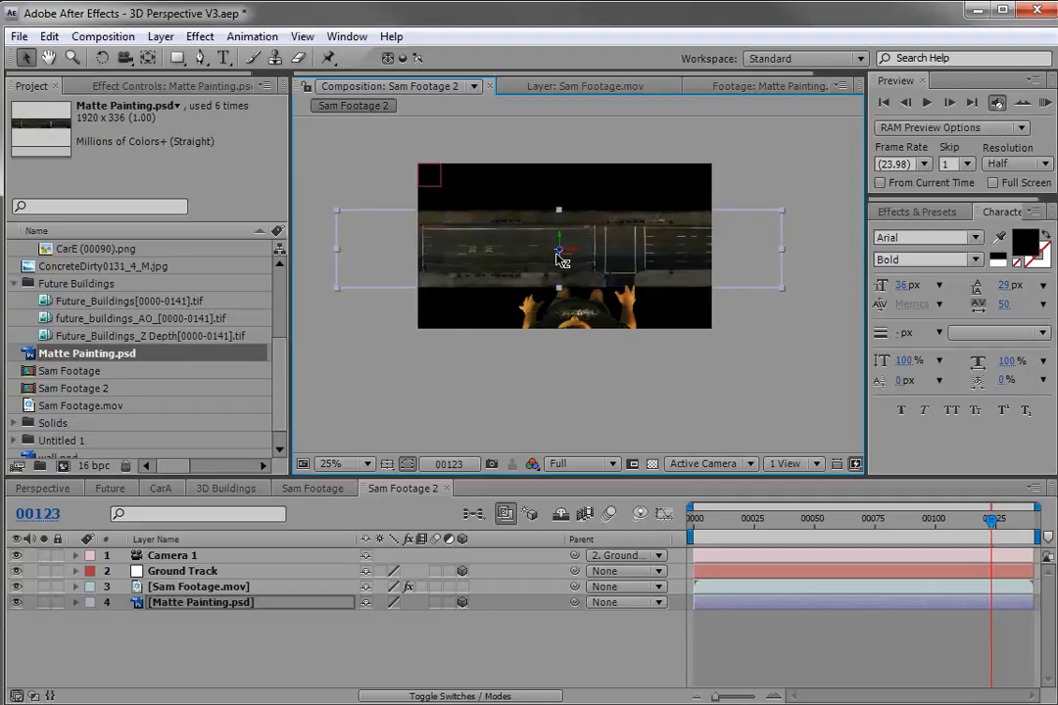
mouse_move(563, 257)
left_mouse_down()
mouse_move(610, 223)
mouse_move(656, 236)
mouse_move(798, 225)
left_mouse_up()
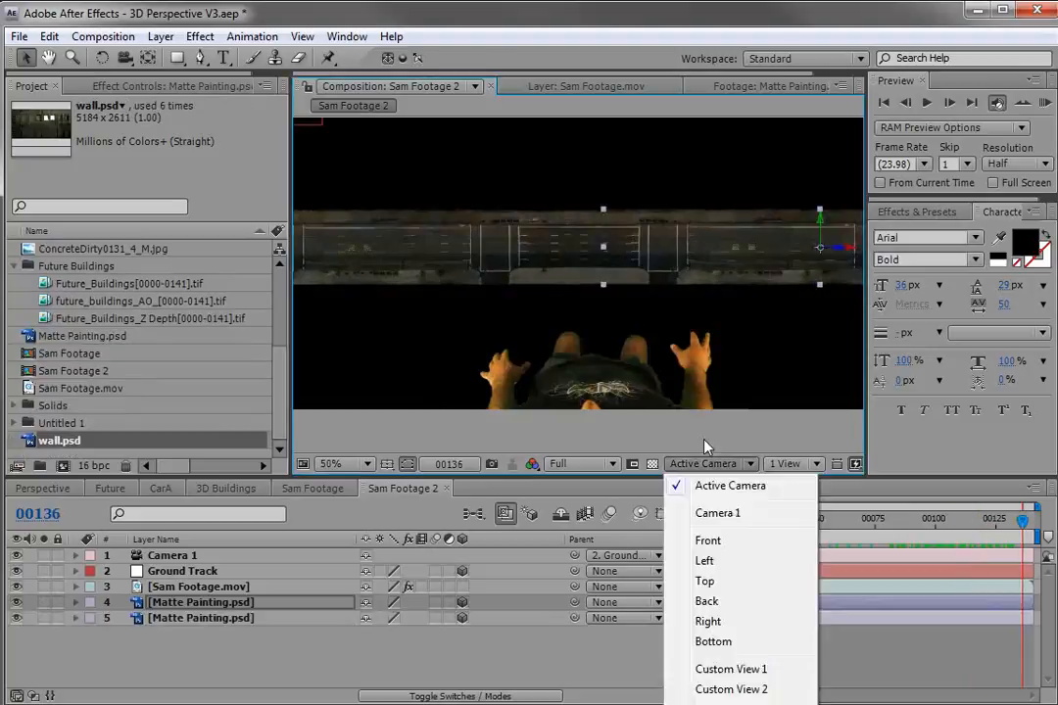
Switch the composition viewer to the Top 3D view.
left_click(697, 473)
left_click(697, 473)
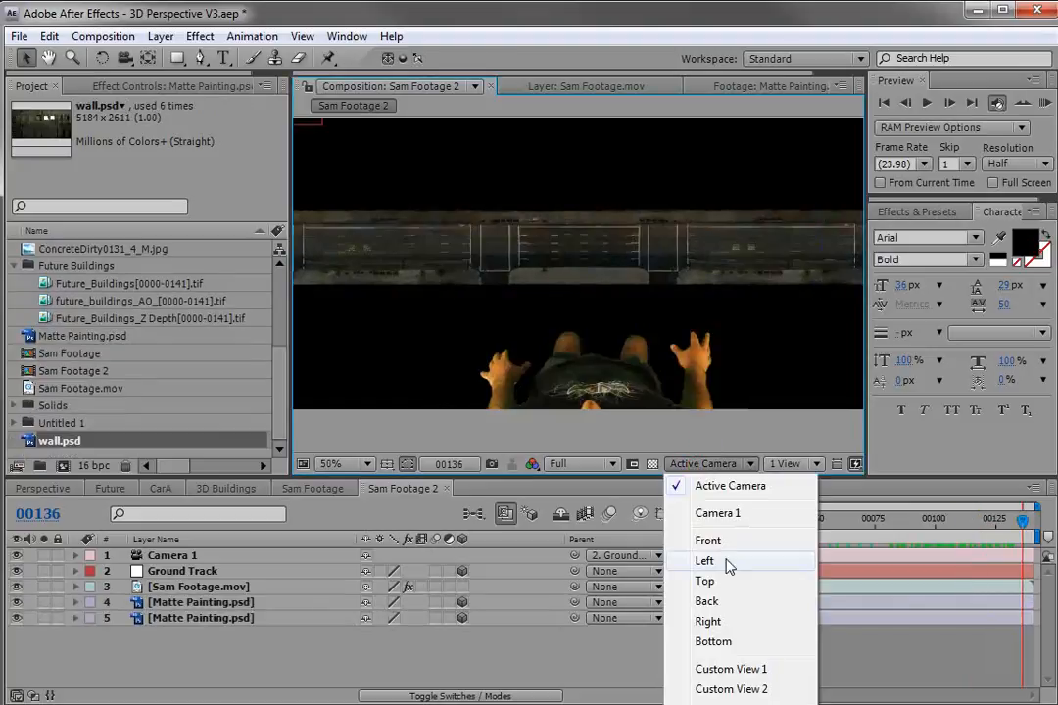
left_click(703, 579)
In top view, place the two matte painting layers side by side behind the camera.
scroll(554, 306, "down", 4)
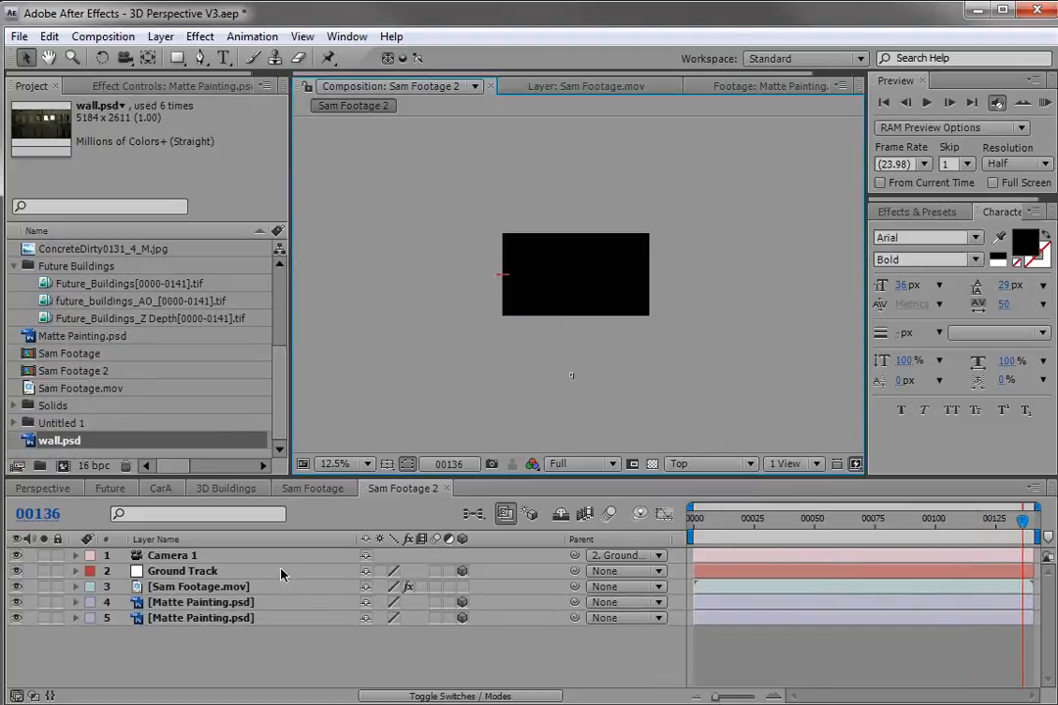
left_click(172, 556)
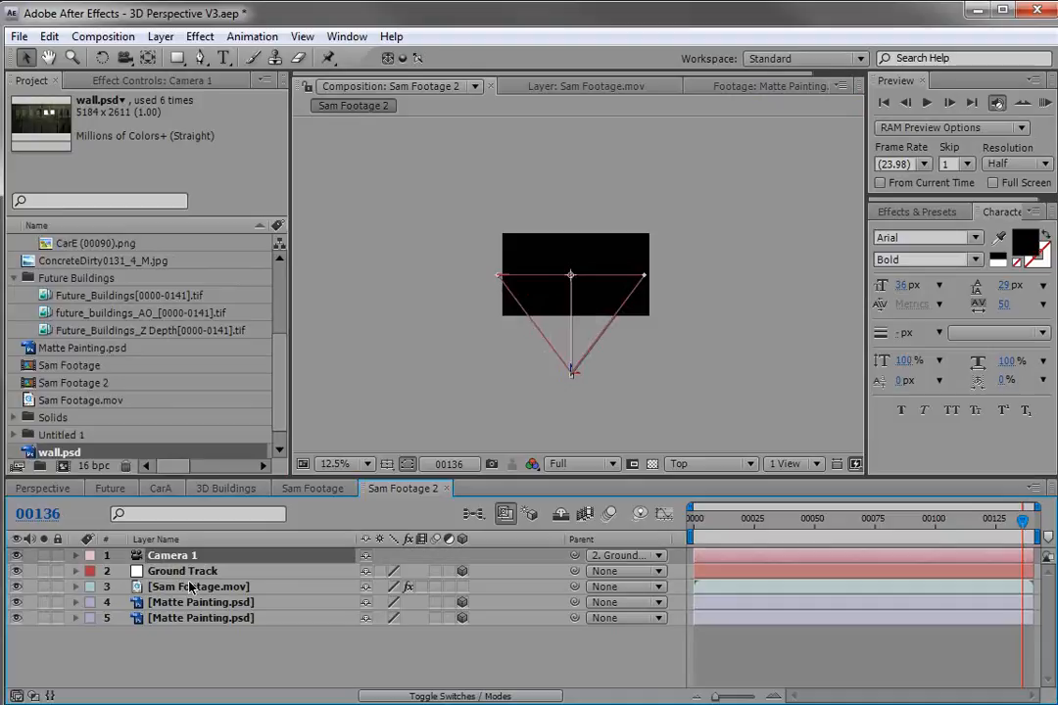
left_click(202, 572)
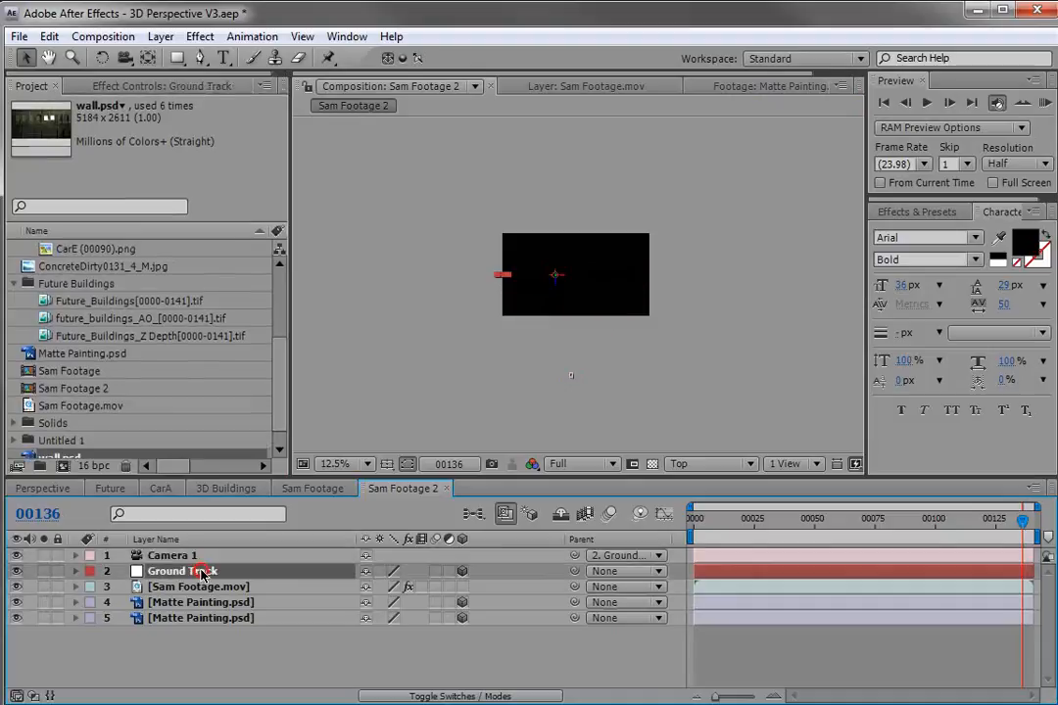
left_click(186, 621)
key("comma")
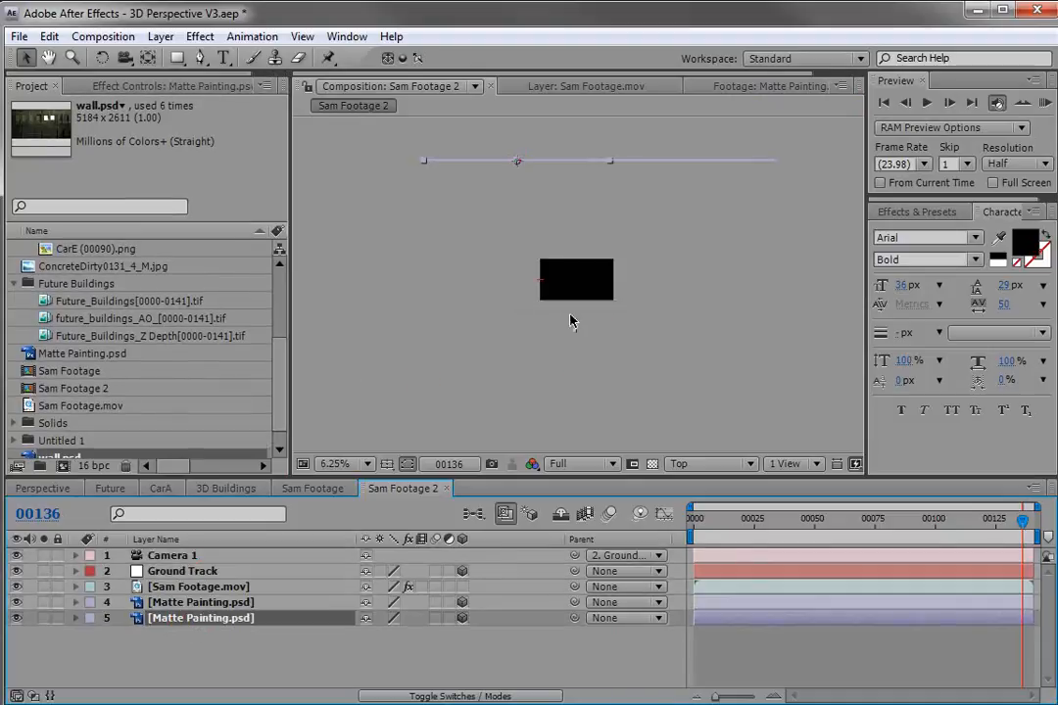
left_click(576, 333)
left_click(548, 196)
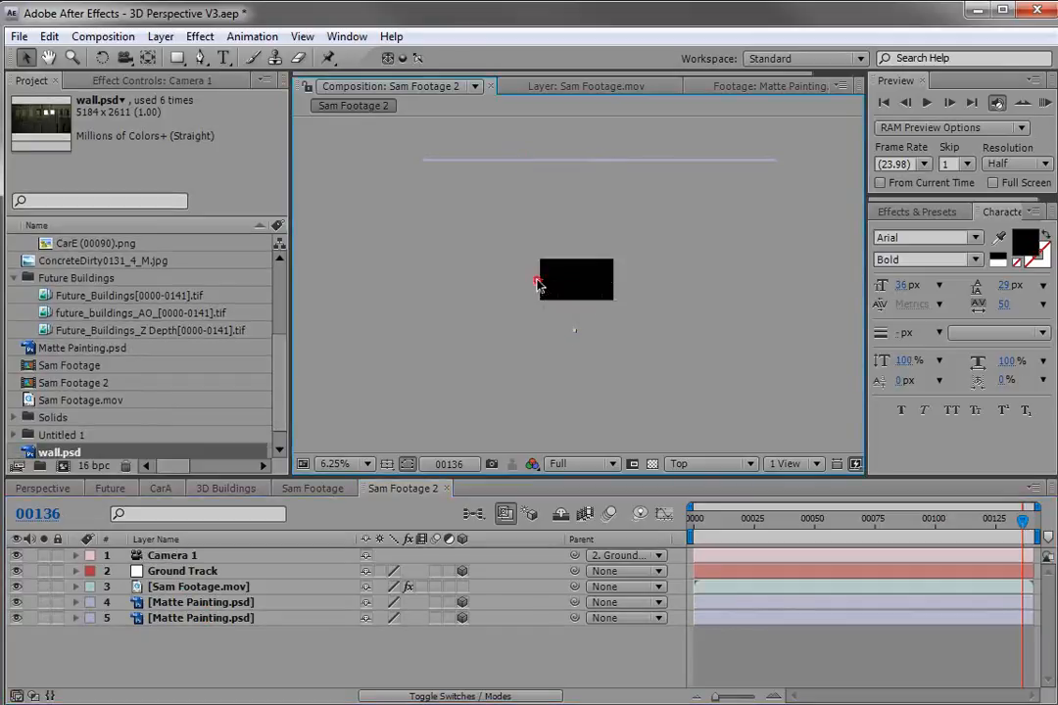
left_click(553, 162)
left_click(617, 160, "shift")
left_click_drag(590, 218, 576, 290)
Nudge both matte painting layers further back in depth in larger increments.
key("shift+Up")
key("shift+Up")
key("shift+Up")
key("shift+Up")
key("shift+Up")
key("shift+Up")
key("shift+Up")
key("shift+Up")
key("shift+Up")
key("shift+Up")
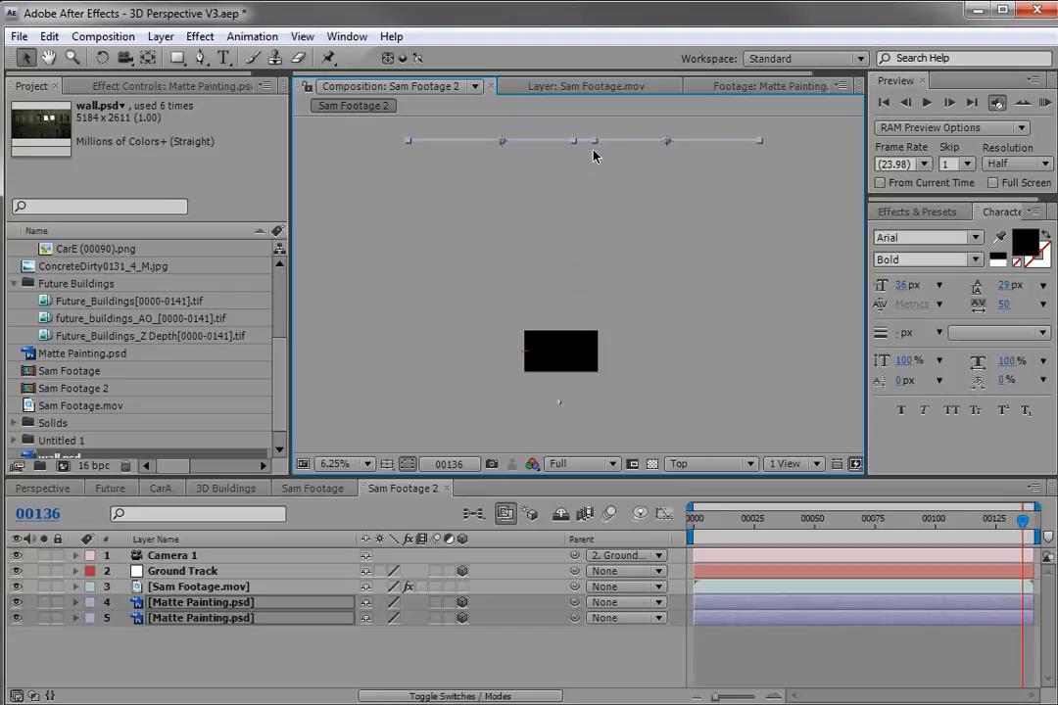
key("shift+Up")
key("shift+Up")
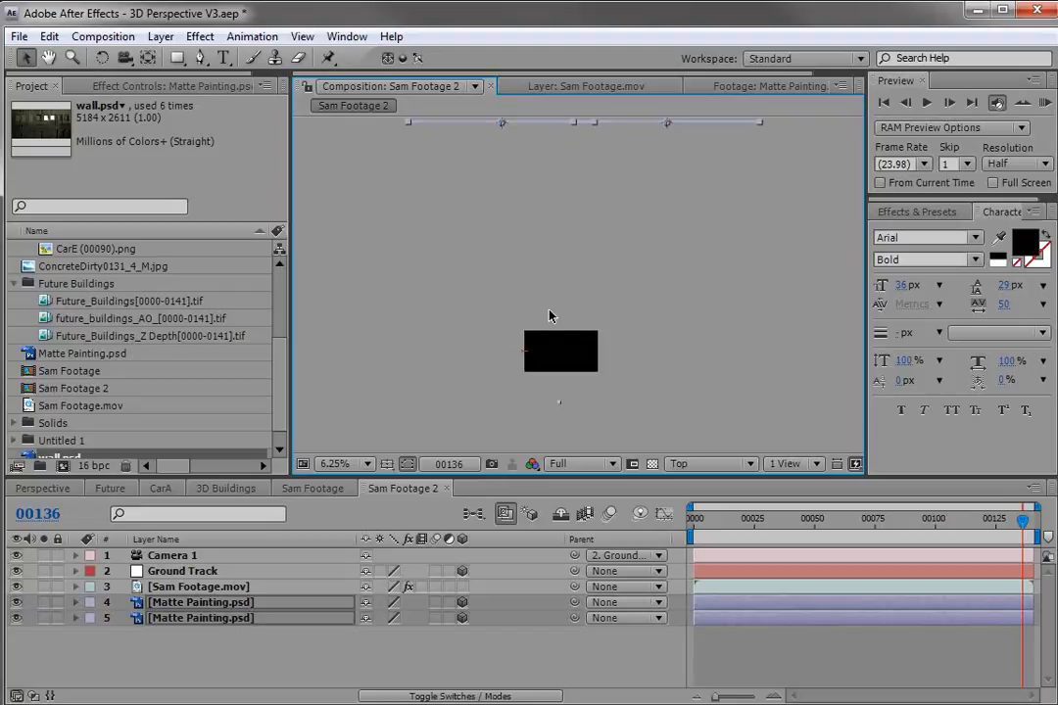
Return to the active camera view and delete the duplicate matte painting layer.
left_click(690, 464)
left_click(708, 484)
scroll(579, 380, "up", 5)
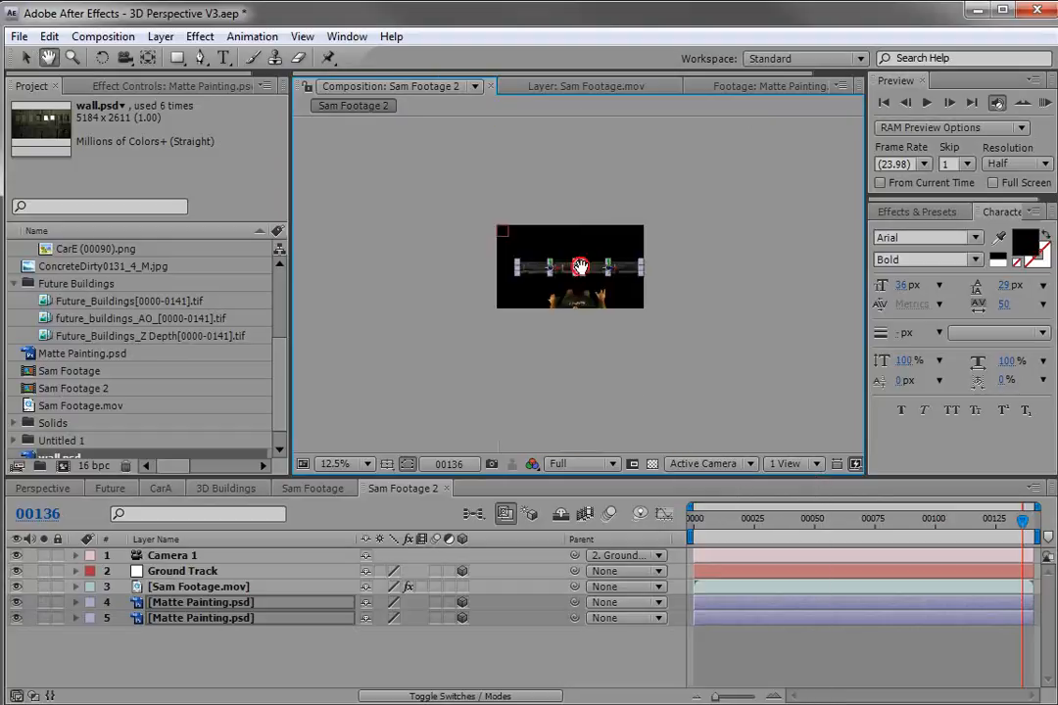
left_click(220, 618)
key("Delete")
Reposition the remaining matte painting so it sits centred above Sam in the camera view.
left_click(225, 605)
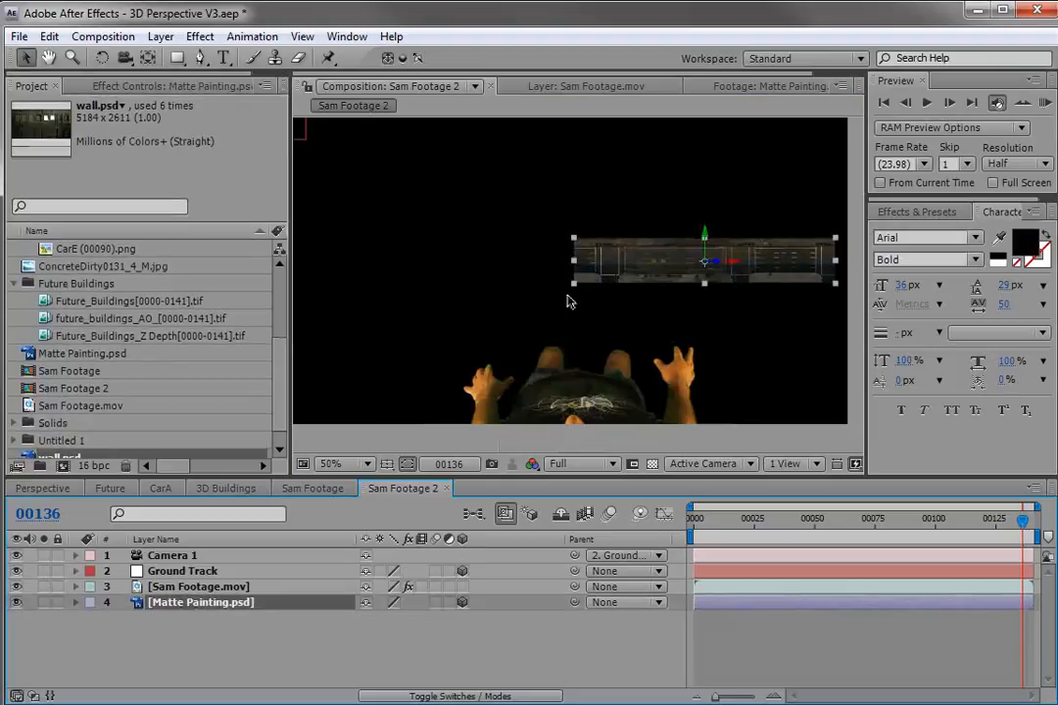
left_click_drag(574, 284, 546, 304)
mouse_move(704, 271)
left_mouse_down()
mouse_move(547, 274)
mouse_move(614, 298)
left_mouse_up()
left_click_drag(749, 314, 723, 293)
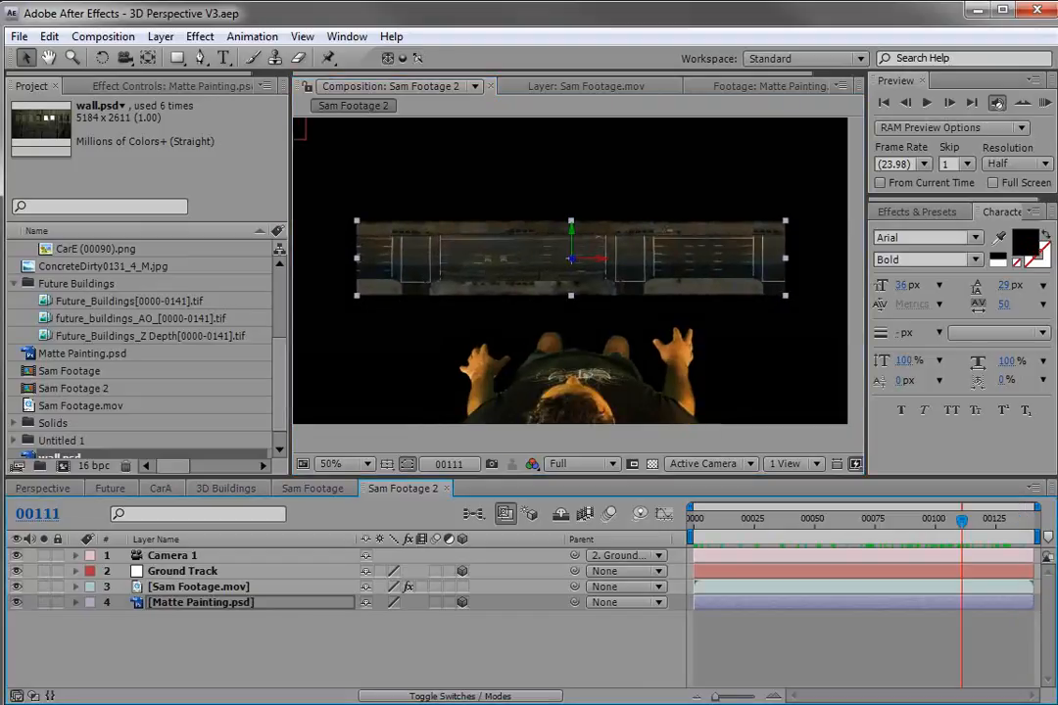
Switch to Photoshop, reveal the aerial parking-lot layer in Matte Painting.psd and shift it slightly right.
key("alt+Tab")
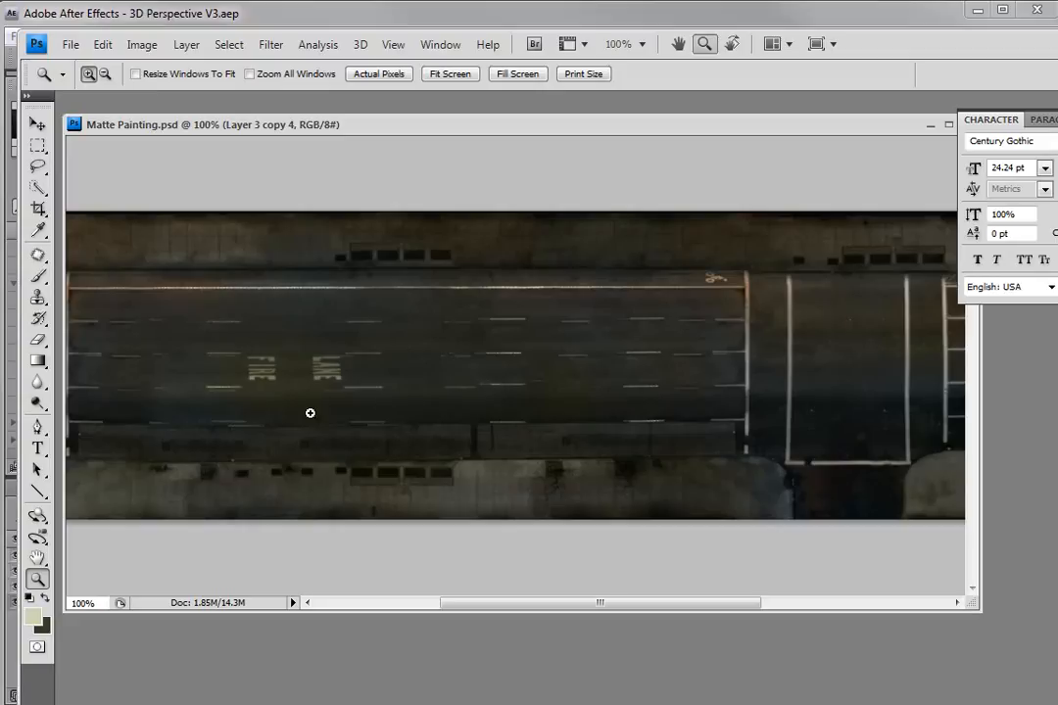
left_click(431, 388, "alt")
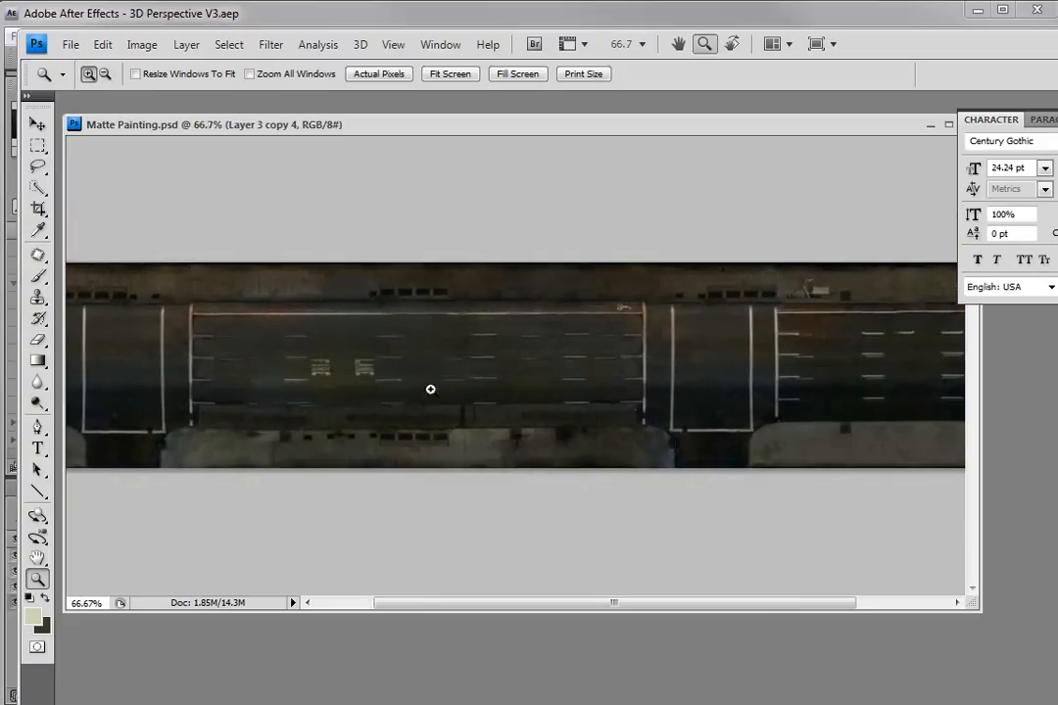
left_click_drag(658, 401, 572, 408)
left_click(1055, 647, "alt")
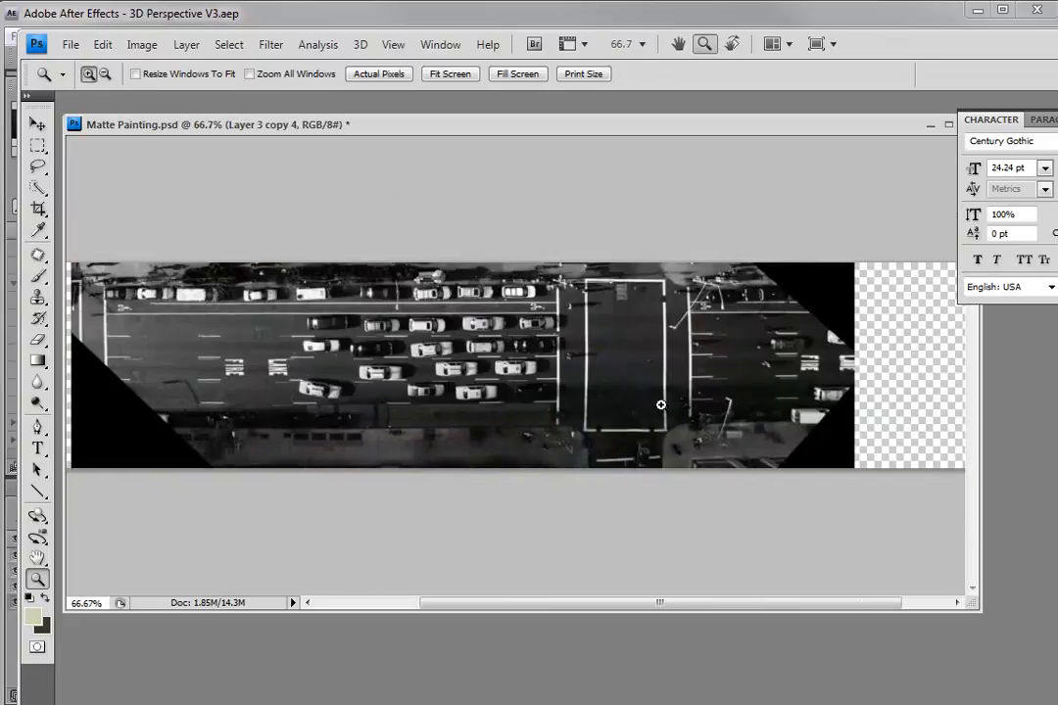
left_click_drag(250, 324, 368, 327)
left_click_drag(667, 407, 581, 412)
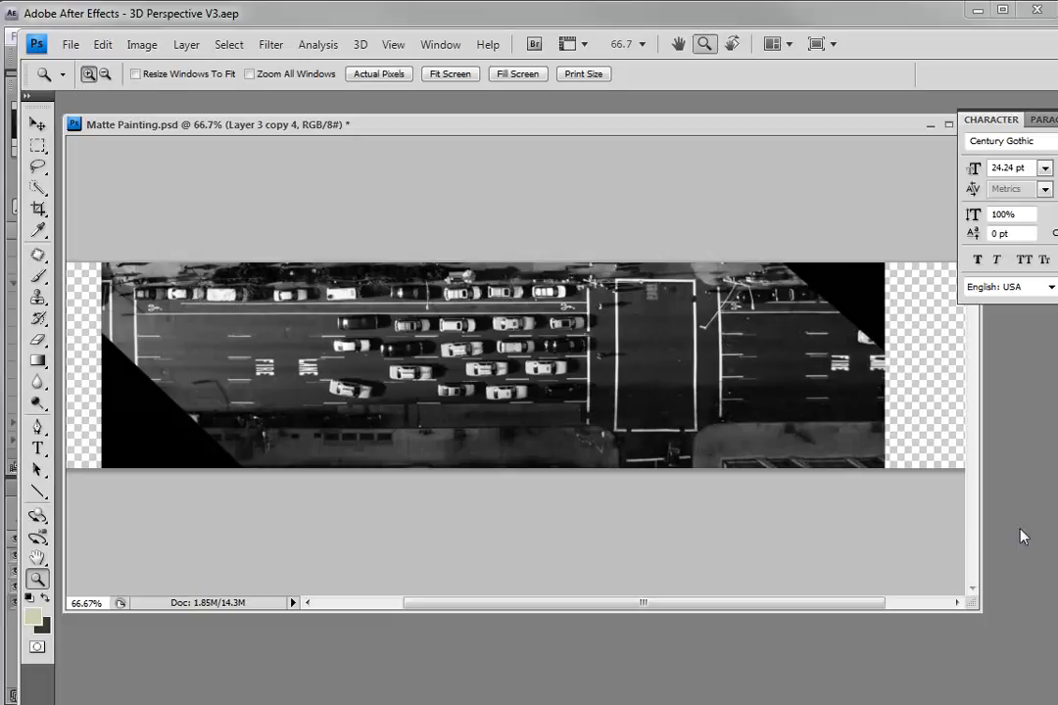
Use the Clone Stamp tool to paint out cars in the bottom parking row of the aerial layer.
left_click(38, 302)
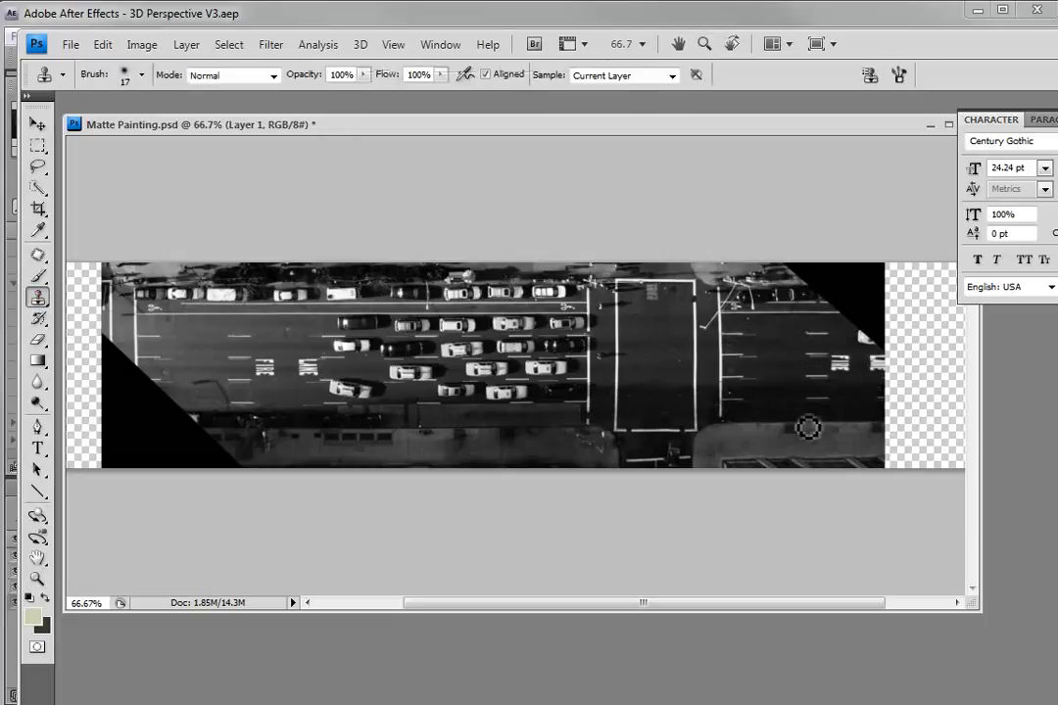
scroll(783, 423, "up", 5)
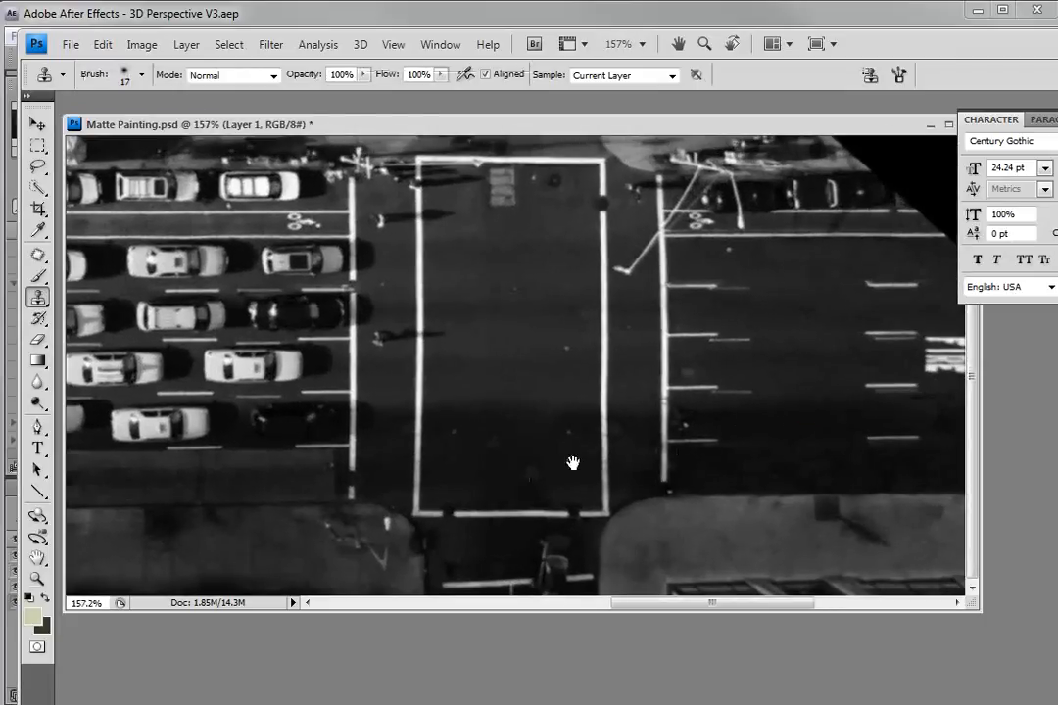
left_click_drag(529, 479, 614, 472)
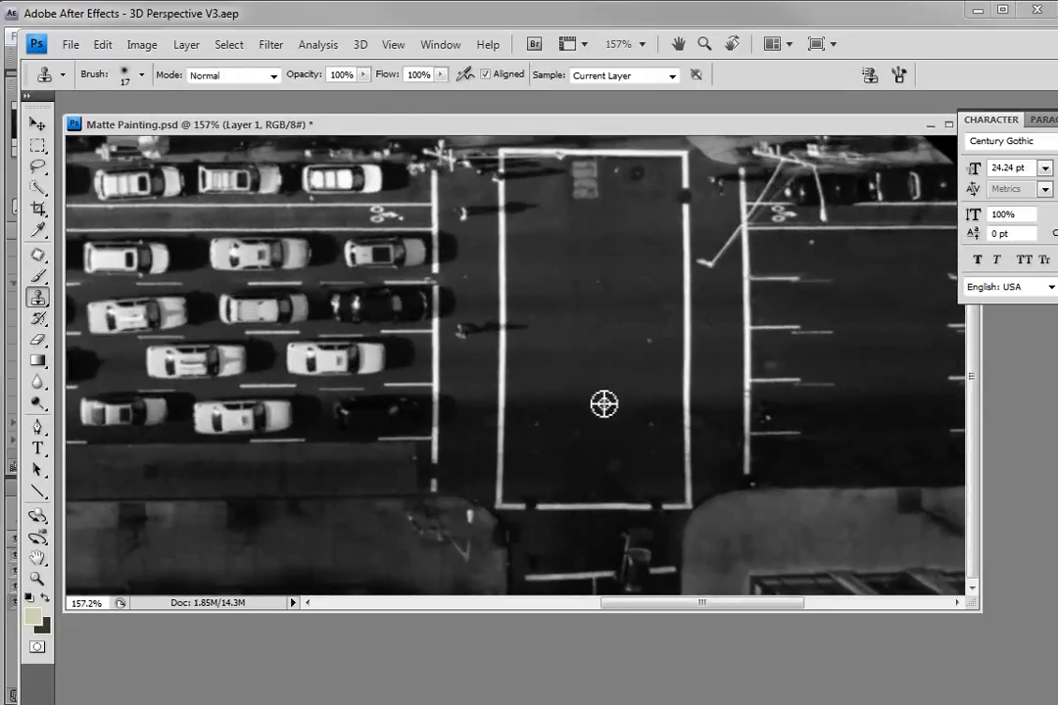
left_click(593, 400, "alt")
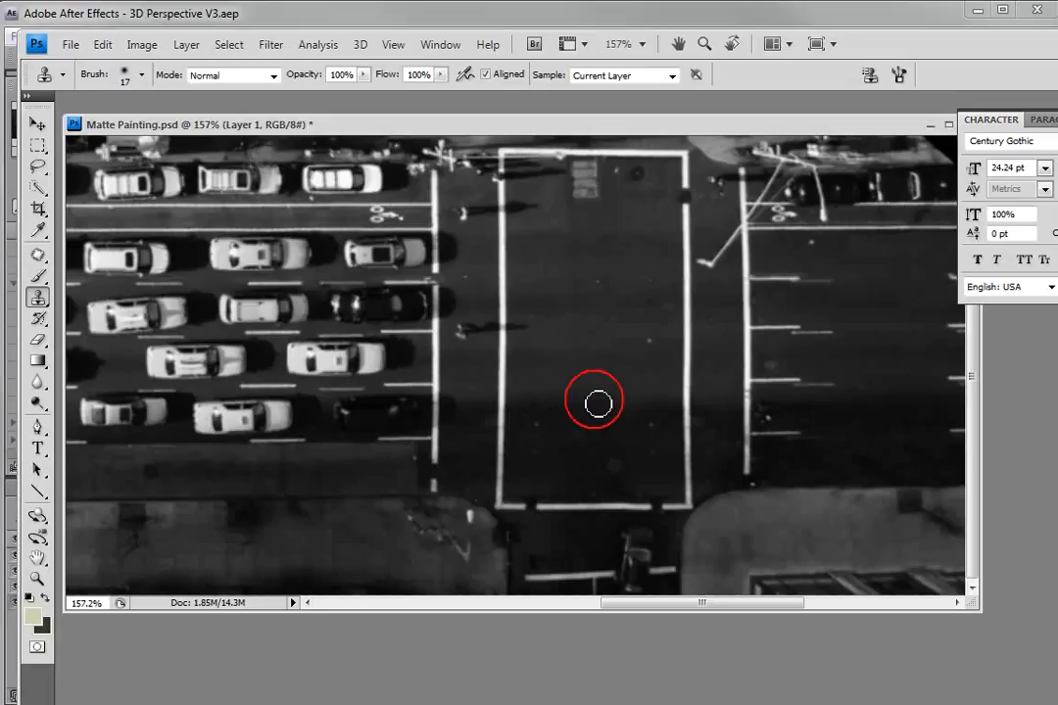
mouse_move(409, 406)
left_mouse_down()
mouse_move(345, 410)
mouse_move(342, 425)
mouse_move(410, 427)
mouse_move(241, 406)
mouse_move(315, 436)
mouse_move(323, 408)
mouse_move(247, 412)
mouse_move(263, 427)
mouse_move(299, 431)
mouse_move(221, 412)
mouse_move(256, 429)
left_mouse_up()
left_click(345, 406, "alt")
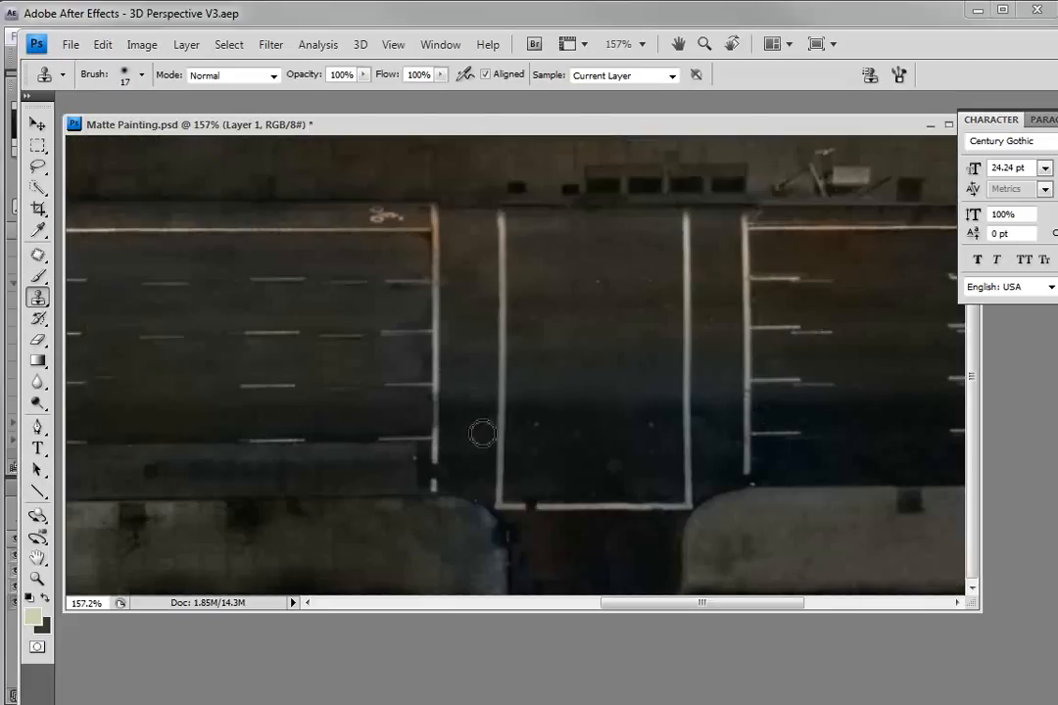
Select the Move tool, return to After Effects and select the Matte Painting layer.
scroll(484, 442, "down", 11)
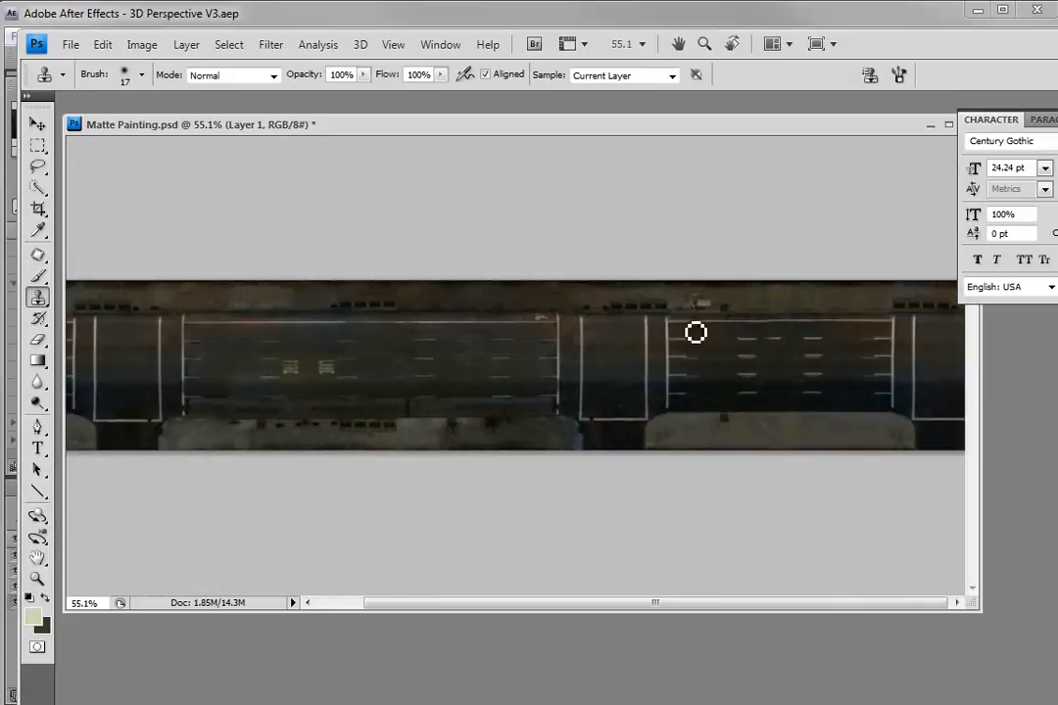
scroll(427, 330, "up", 3)
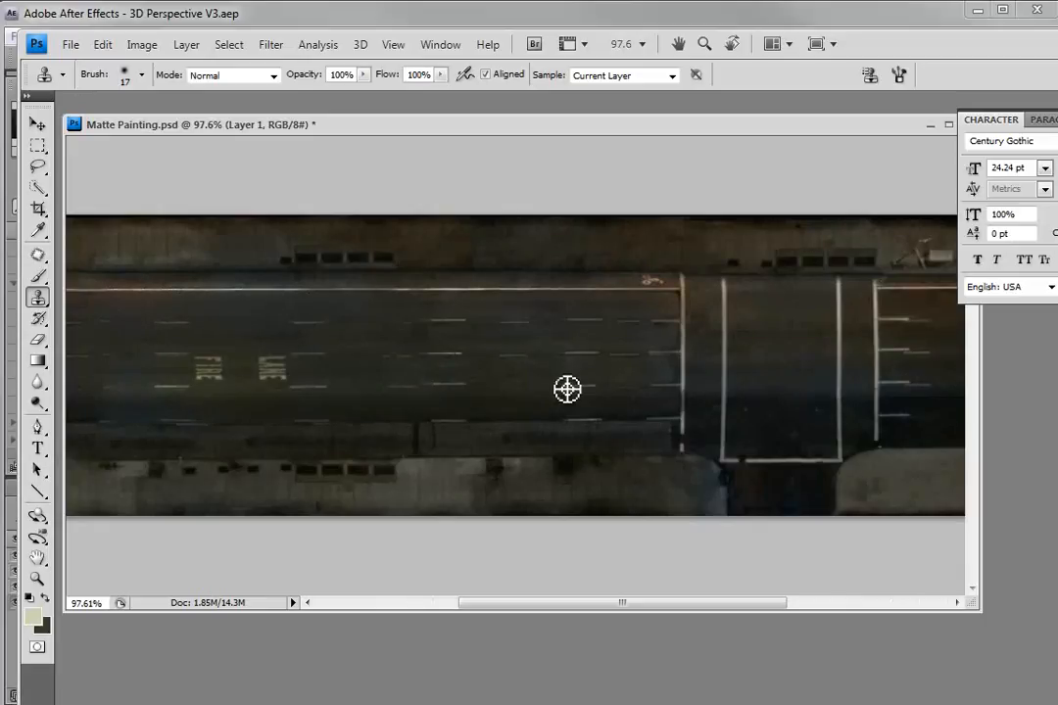
left_click(37, 125)
scroll(557, 392, "down", 2)
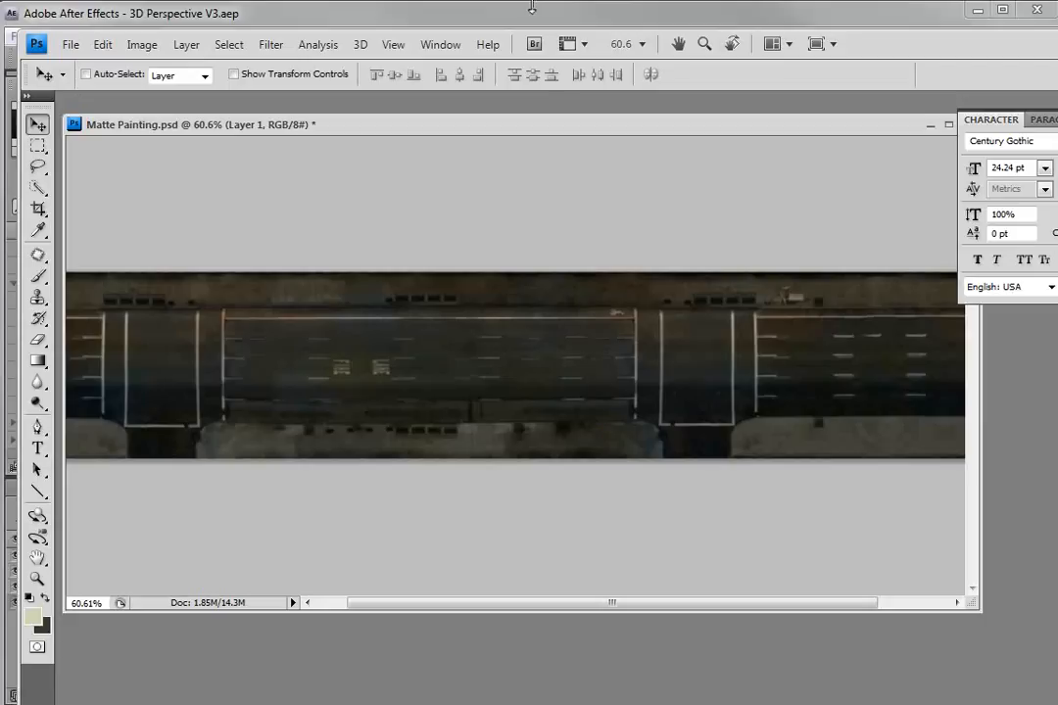
left_click(309, 18)
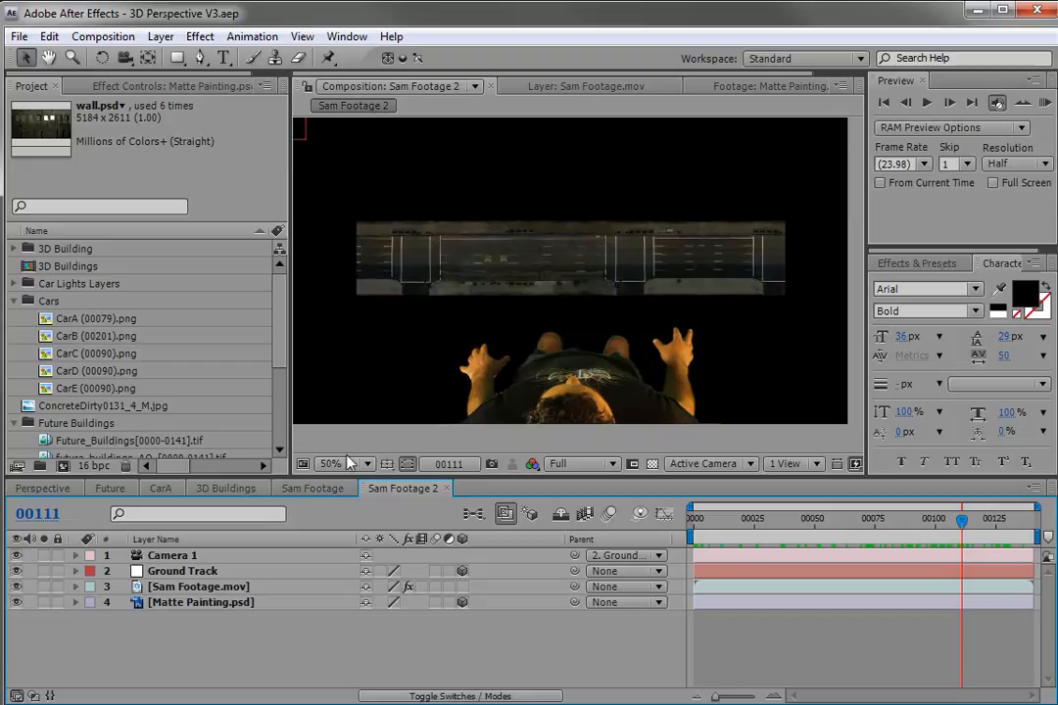
left_click(210, 571)
left_click(201, 603)
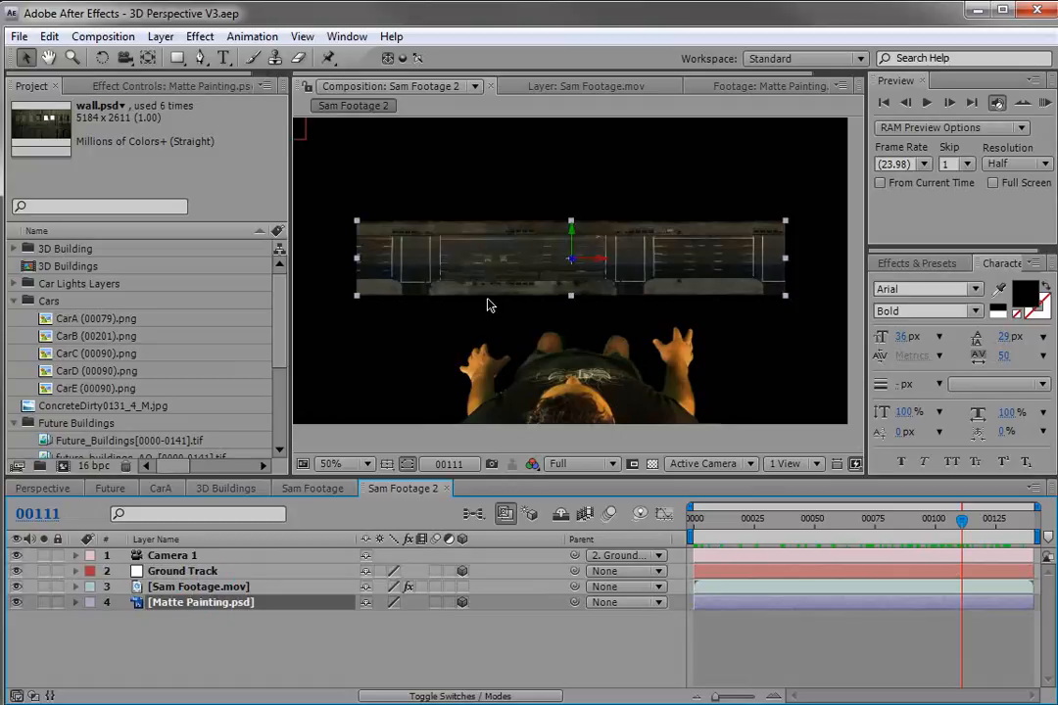
Open the AE3D EXPORT topic on aenhancers.com from the ae3d web search and read its description.
key("alt+Tab")
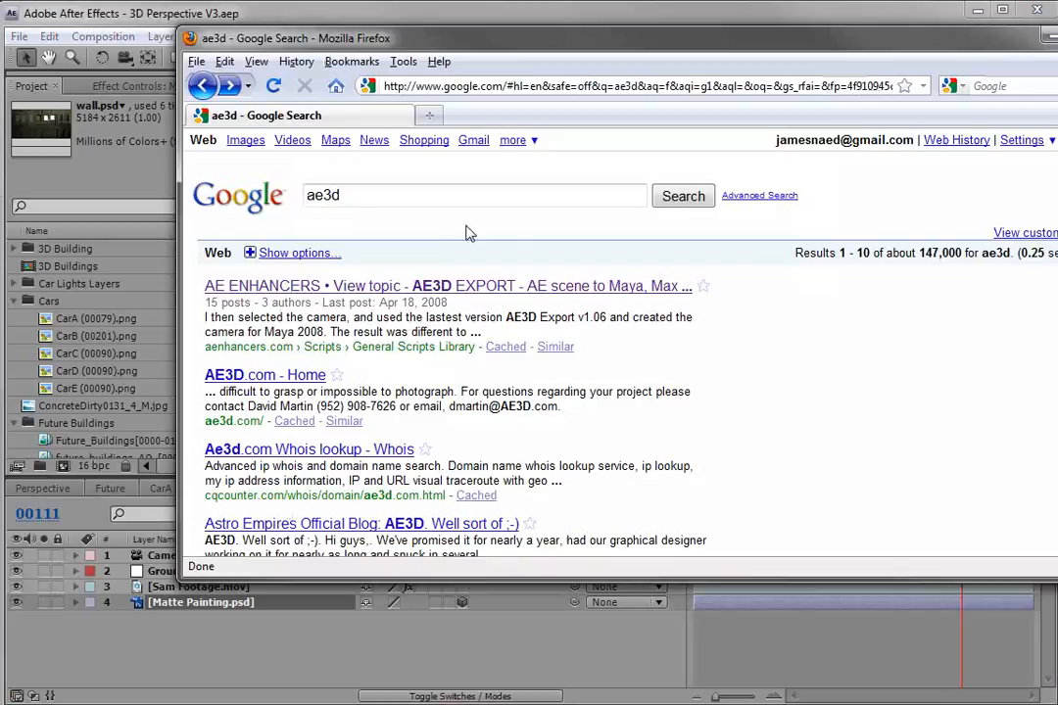
left_click(363, 195)
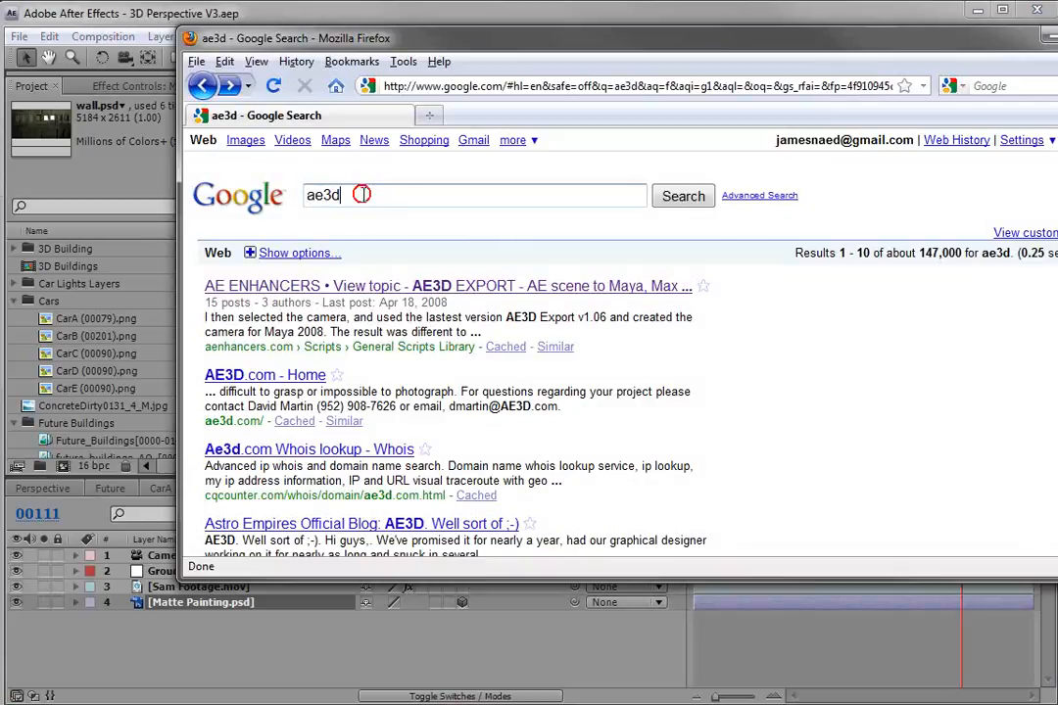
left_click(405, 287)
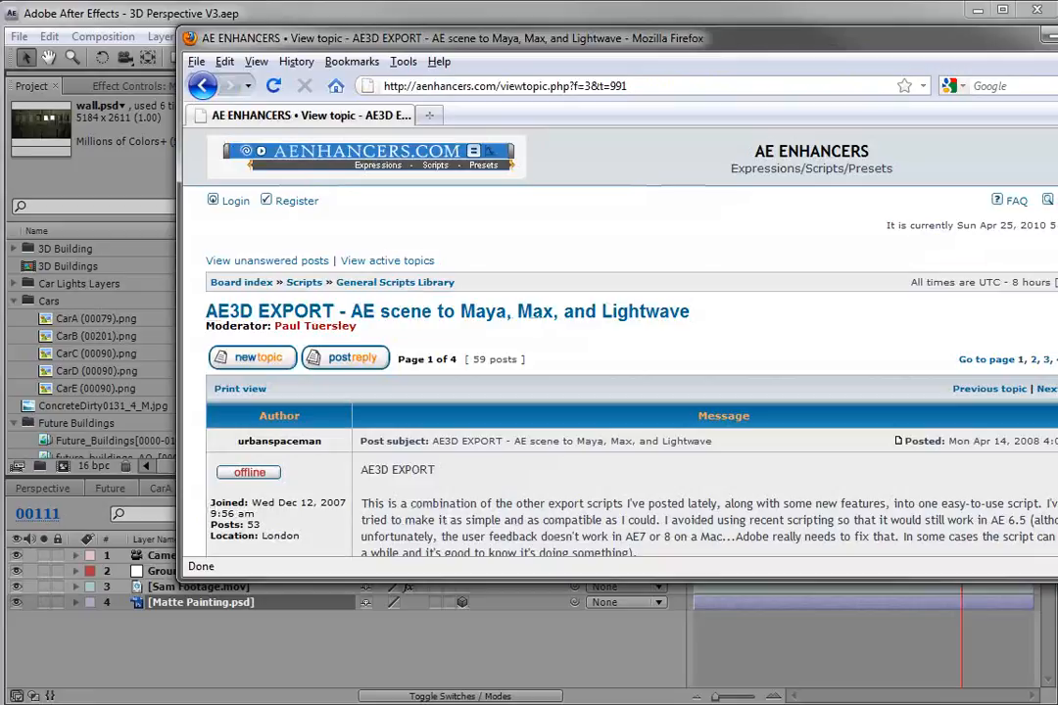
left_click_drag(1057, 580, 1056, 697)
left_click(573, 520)
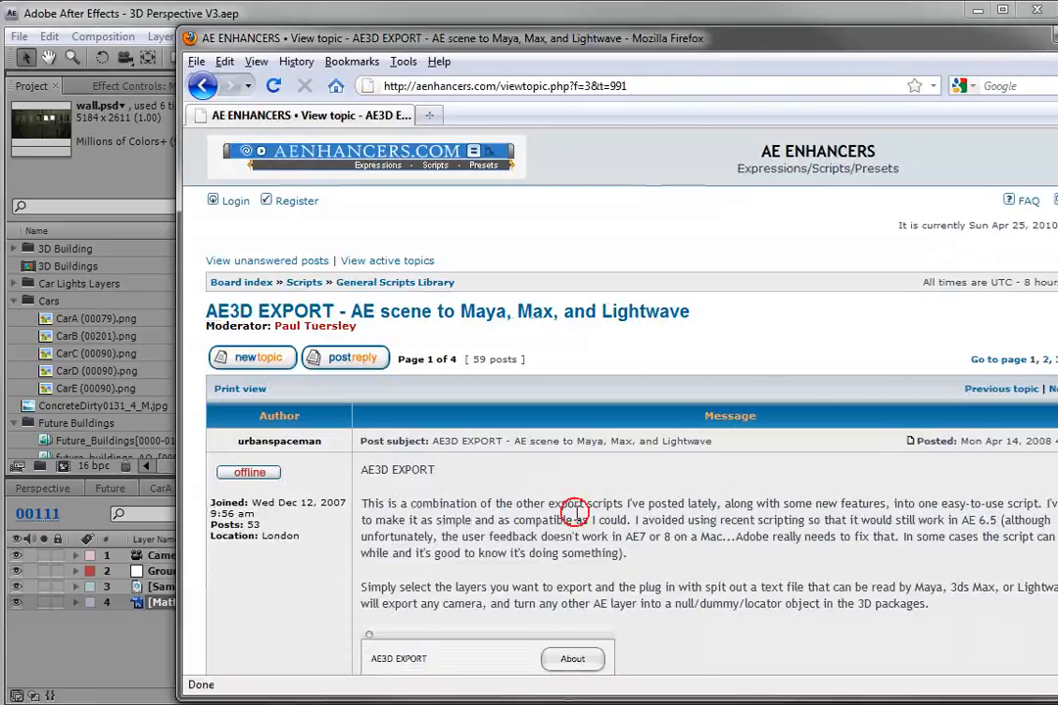
scroll(572, 520, "down", 12)
scroll(588, 509, "up", 5)
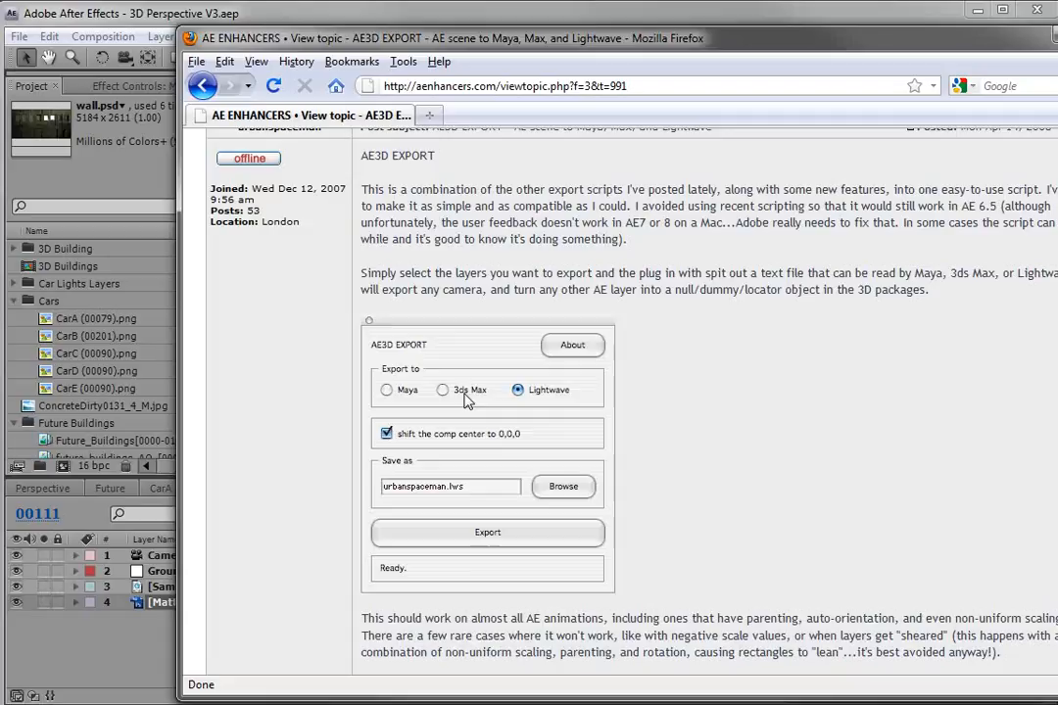
left_click_drag(507, 207, 586, 247)
left_click(683, 273)
scroll(649, 297, "up", 4)
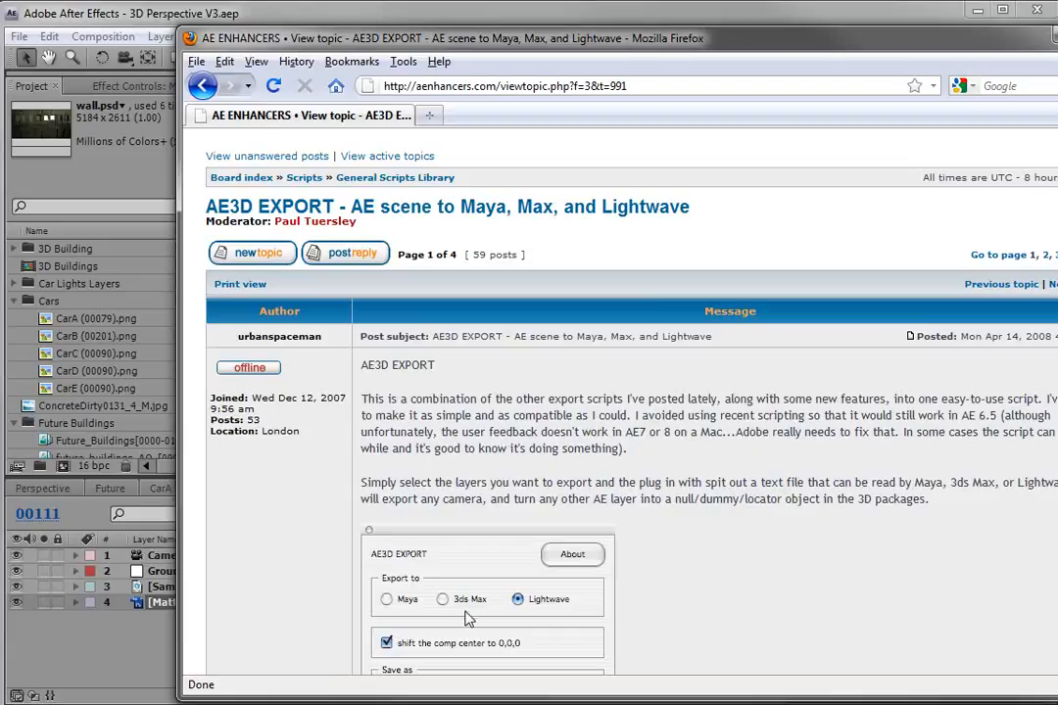
left_click(82, 19)
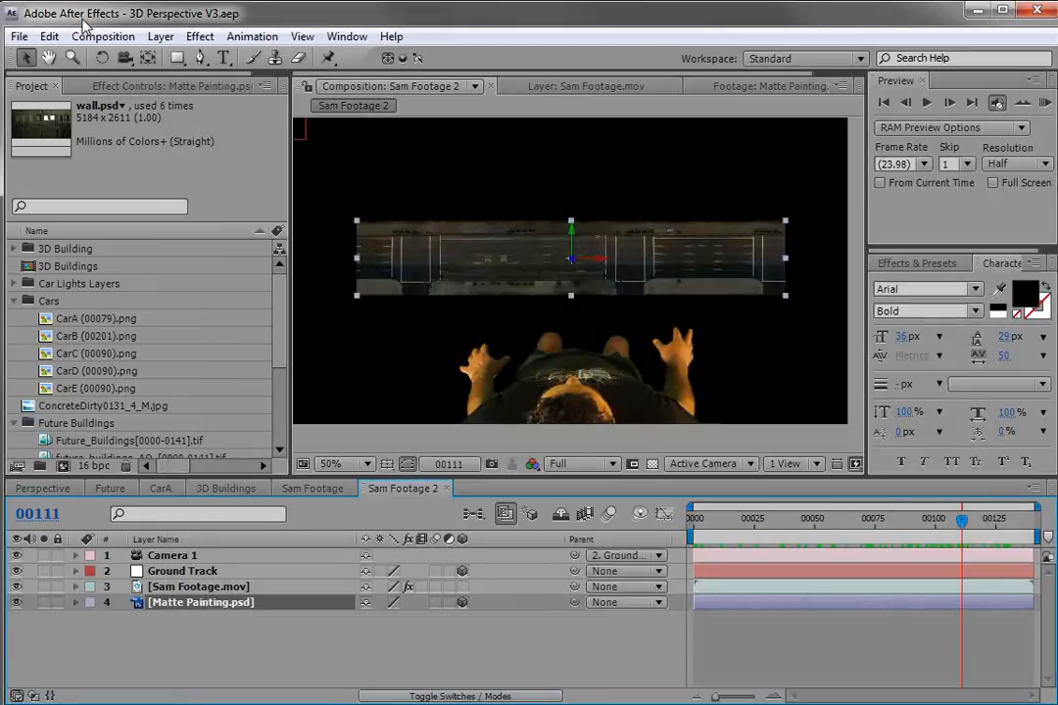
Run the AE3D_Export script file from the SCRIPTS folder.
left_click(19, 36)
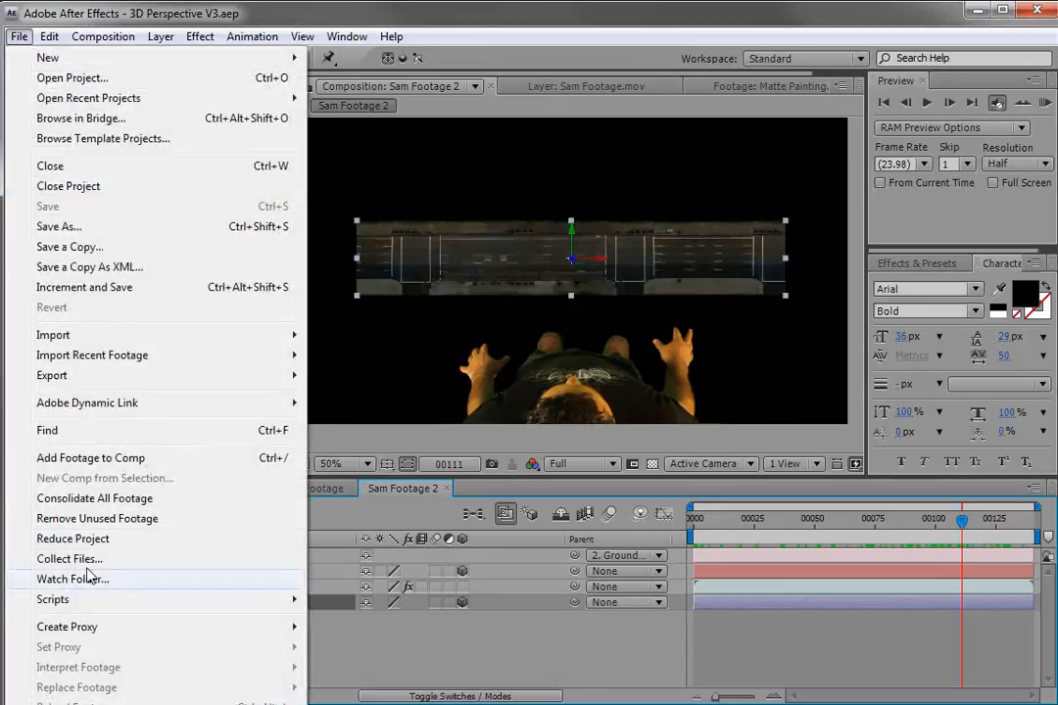
mouse_move(73, 600)
left_click(377, 600)
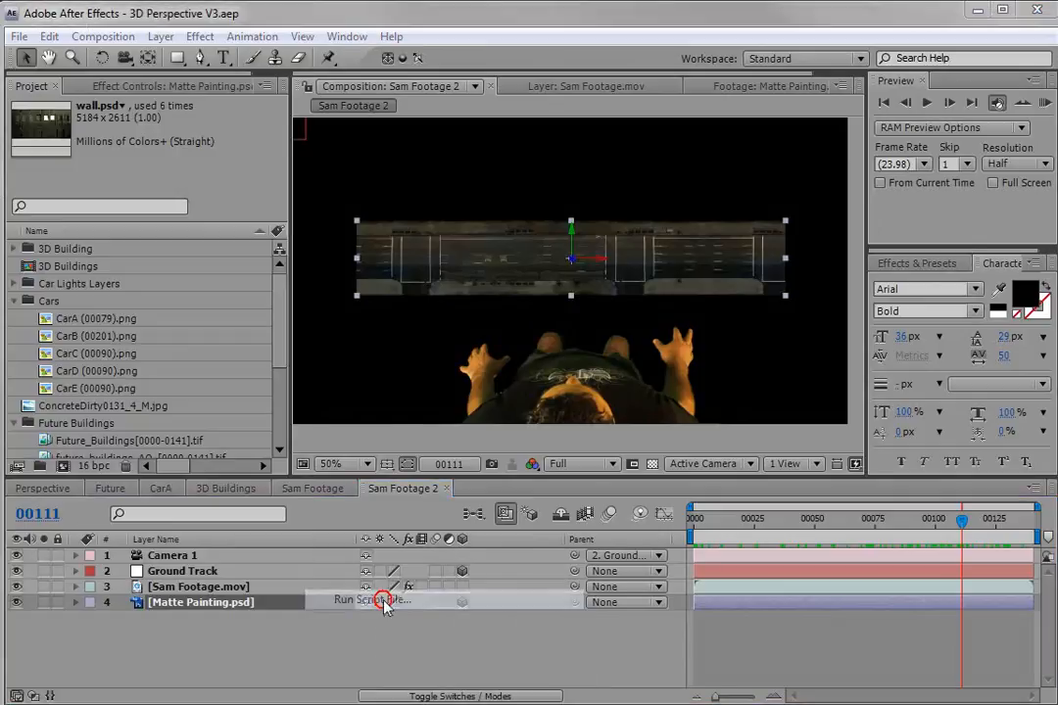
left_click(154, 162)
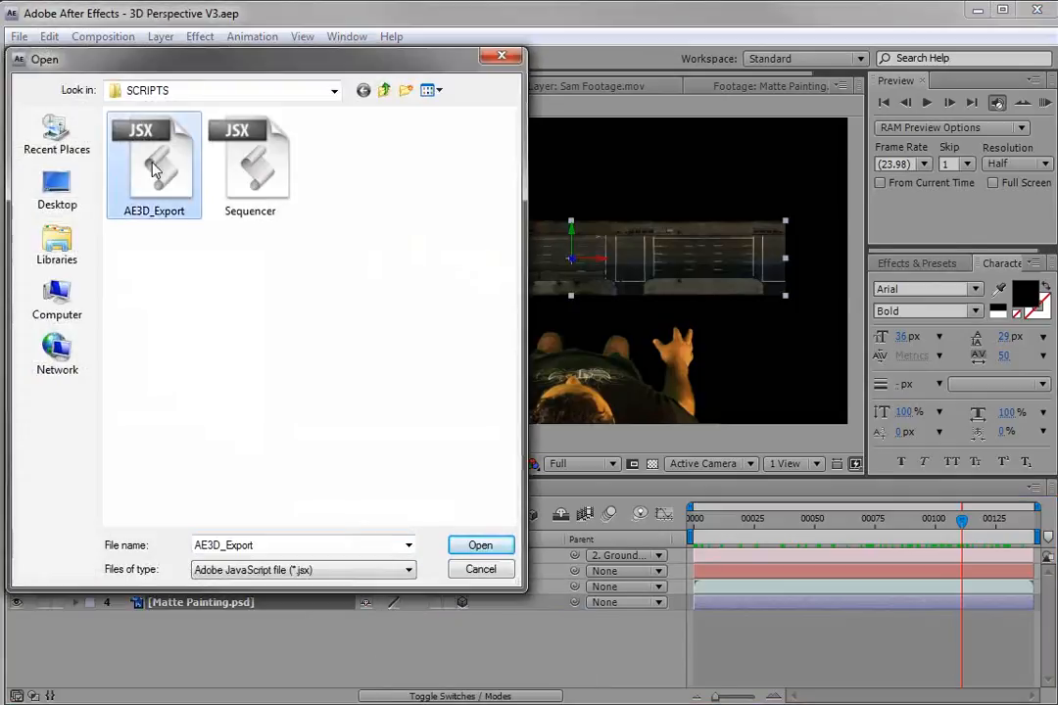
left_click(479, 546)
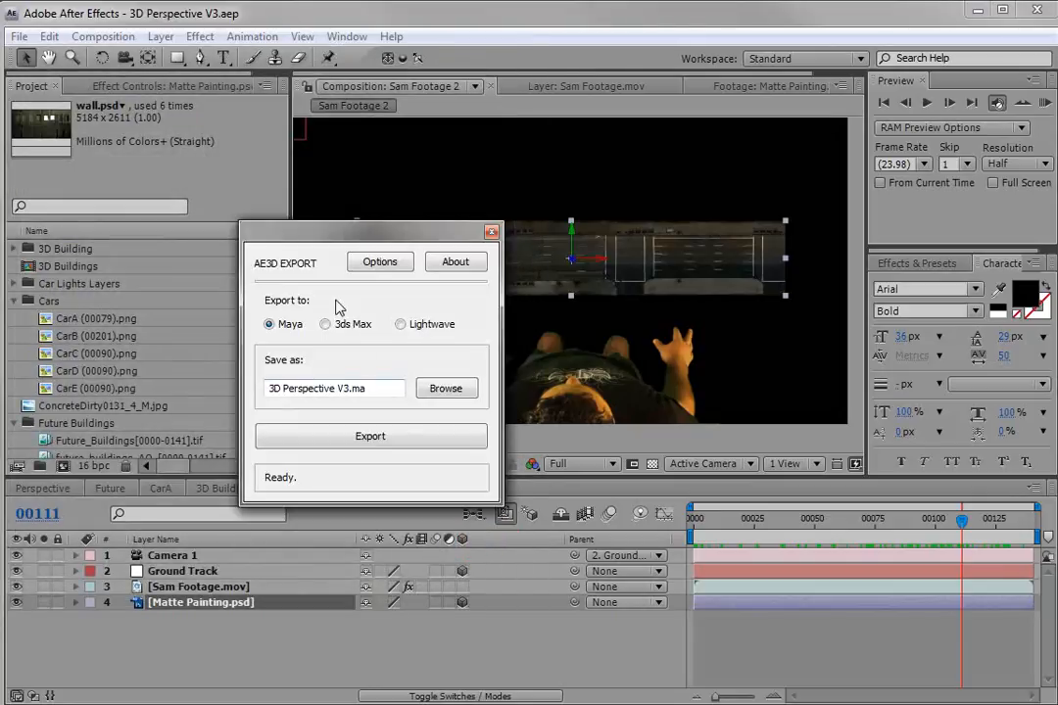
Set the export target to 3ds Max and, in the export options, set the world scale to 1 : 10.
left_click(326, 327)
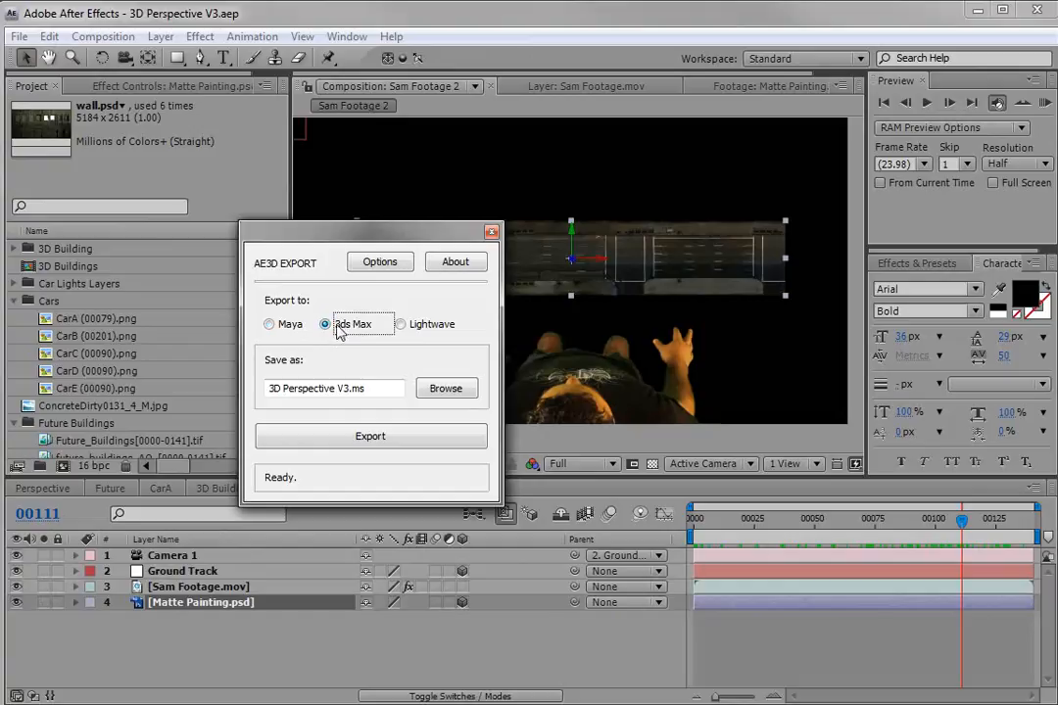
left_click(380, 261)
left_click_drag(627, 356, 494, 307)
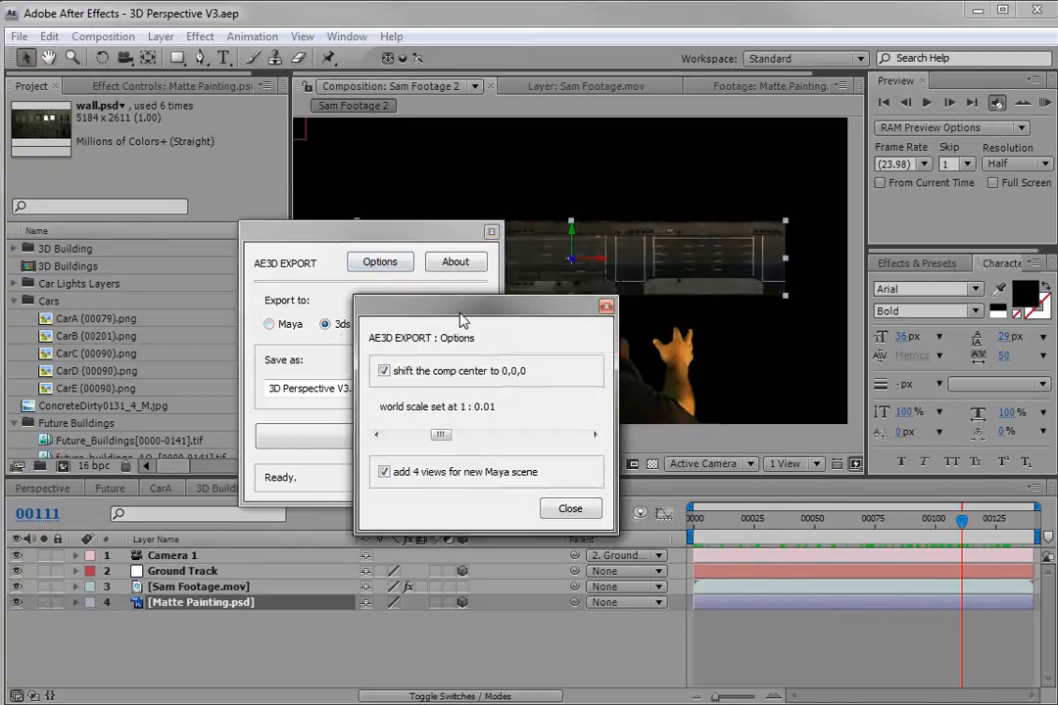
left_click_drag(440, 435, 509, 434)
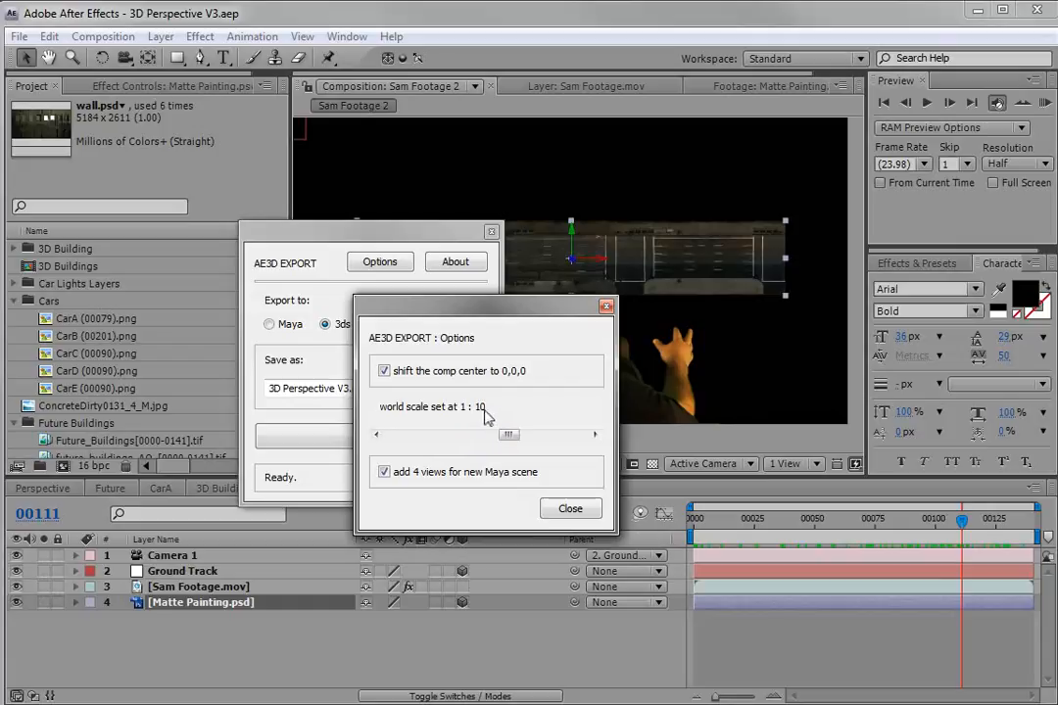
left_click(573, 511)
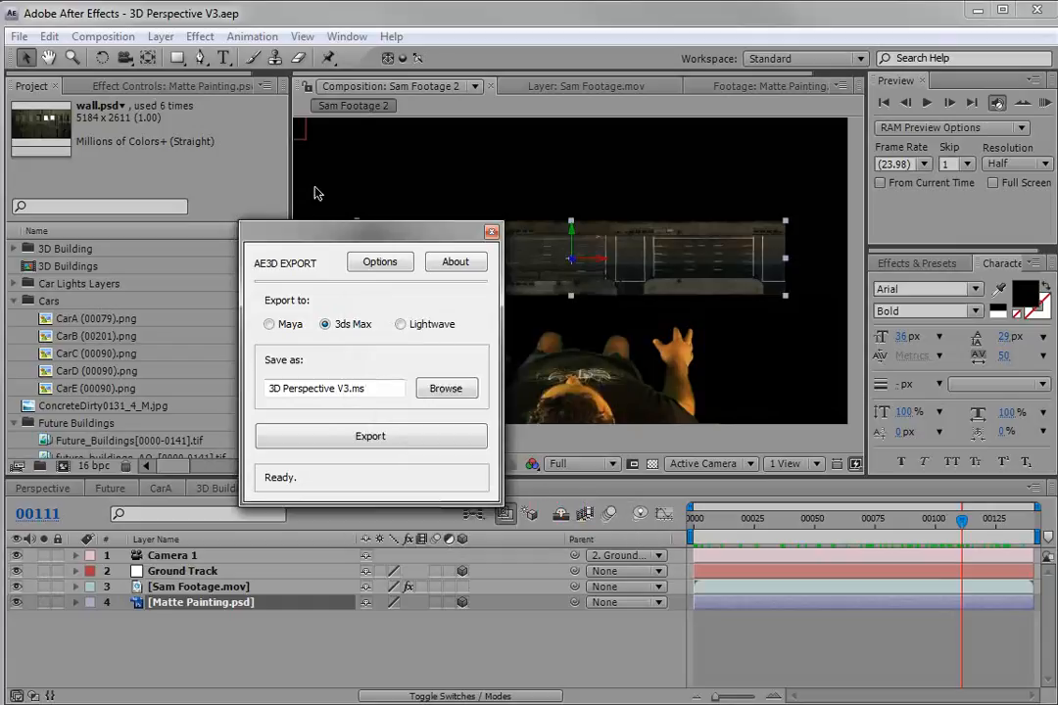
Select the Camera 1, Ground Track and Matte Painting layers and export them as 3D Perspective V3.ms.
left_click_drag(322, 235, 390, 177)
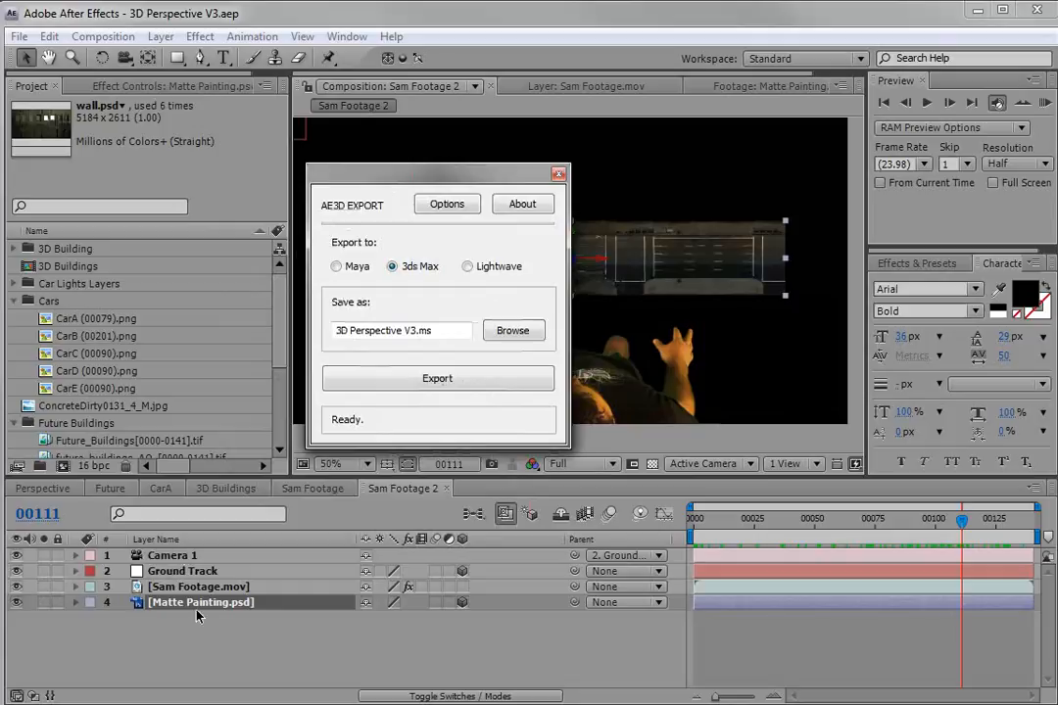
left_click(165, 546)
left_click(158, 558)
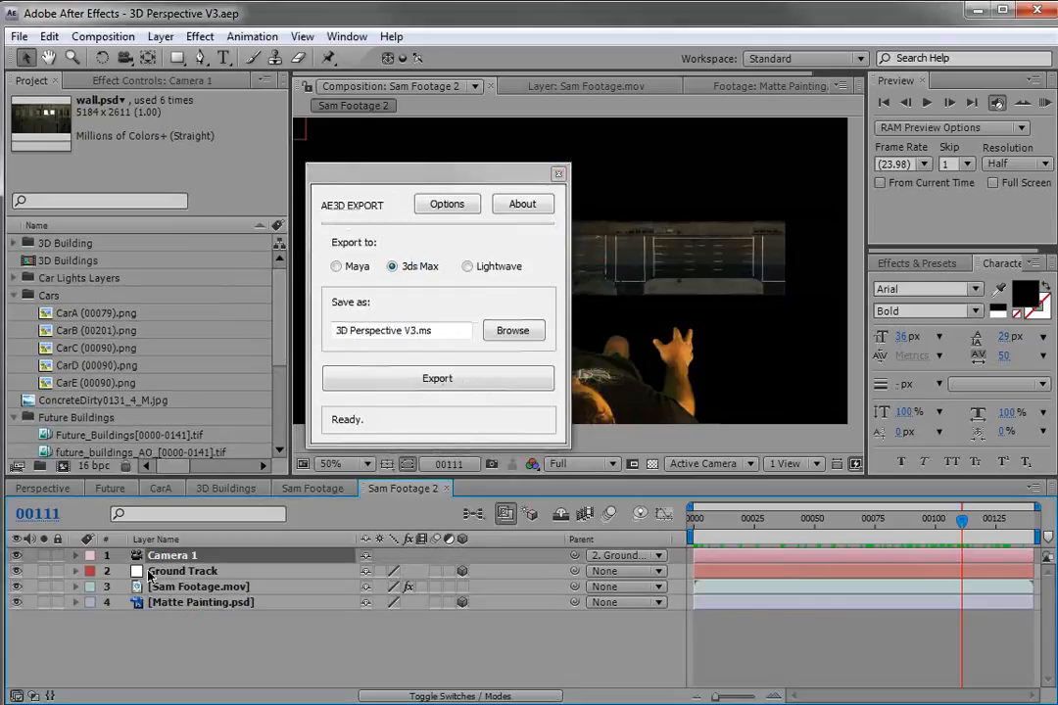
left_click(206, 601, "ctrl")
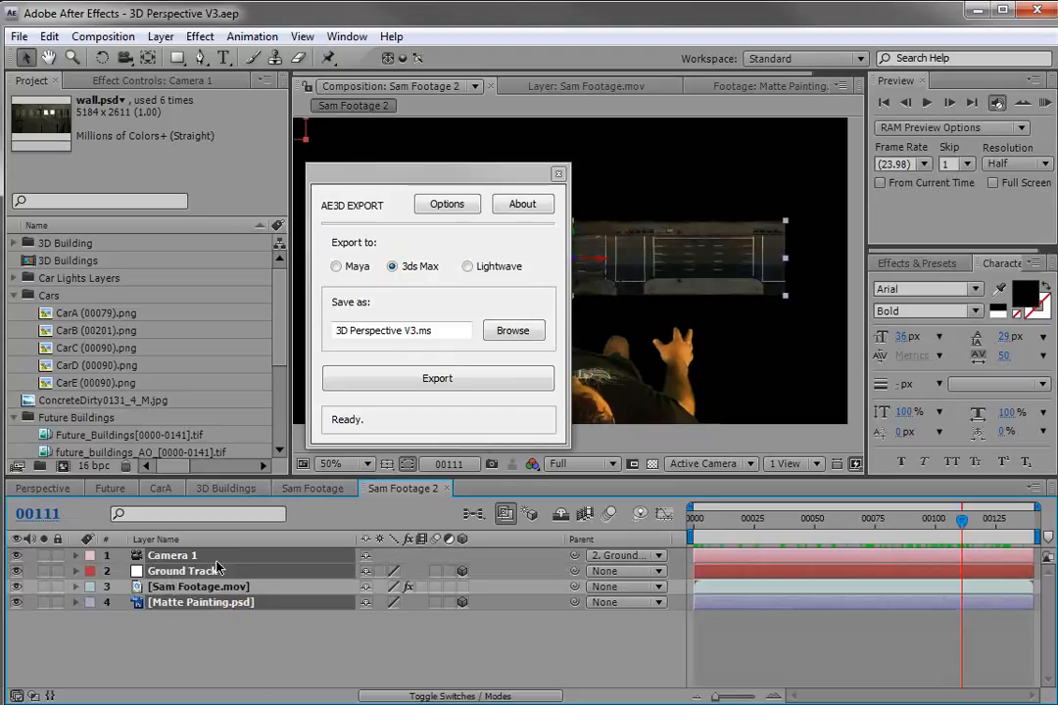
left_click(437, 382)
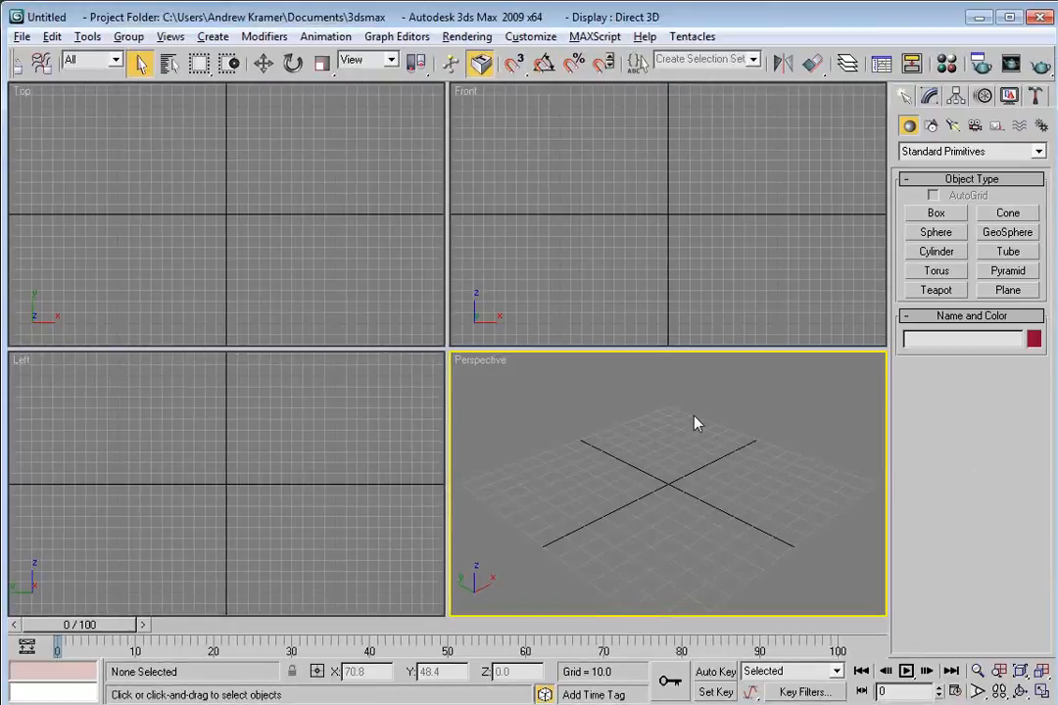
Switch to 3ds Max and drop the exported 3D Perspective V3 script into the viewport to run it.
key("alt+Tab")
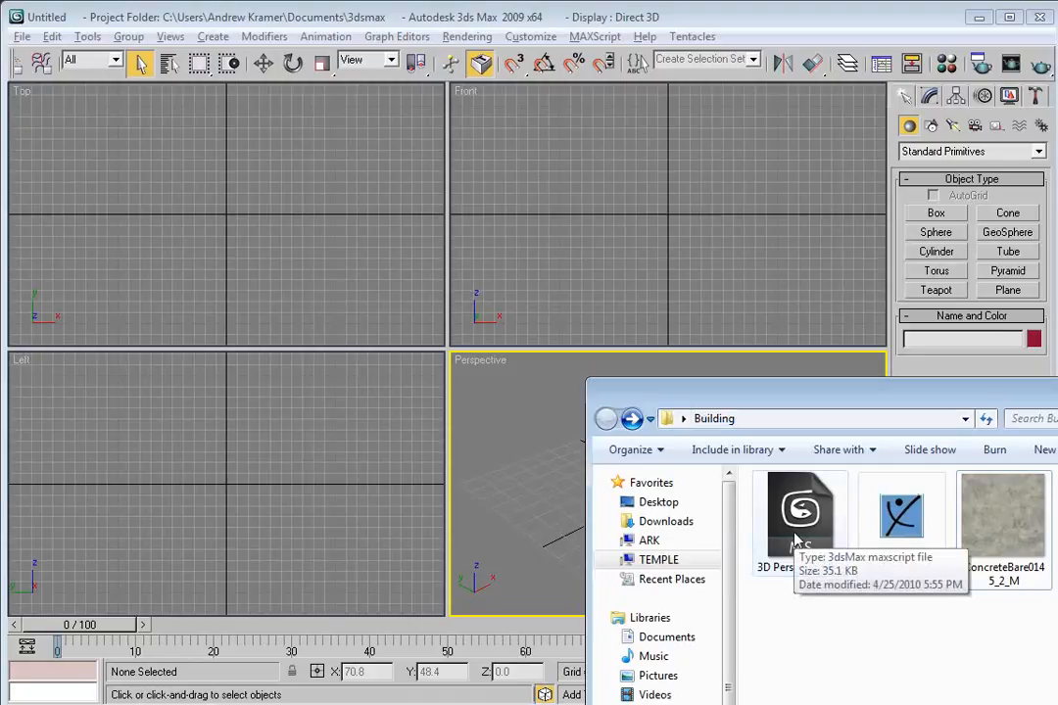
left_click_drag(798, 541, 566, 502)
left_click(560, 508)
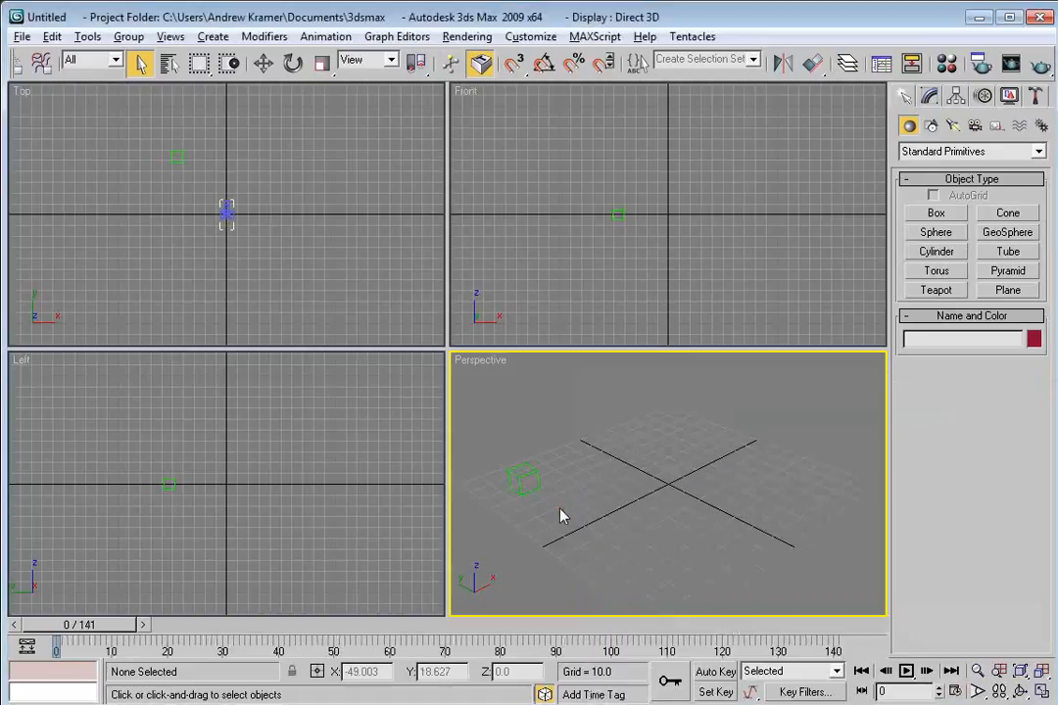
Inspect the imported camera and ground-track helper in the viewports.
left_click_drag(613, 211, 627, 234)
scroll(632, 238, "down", 2)
scroll(641, 234, "down", 2)
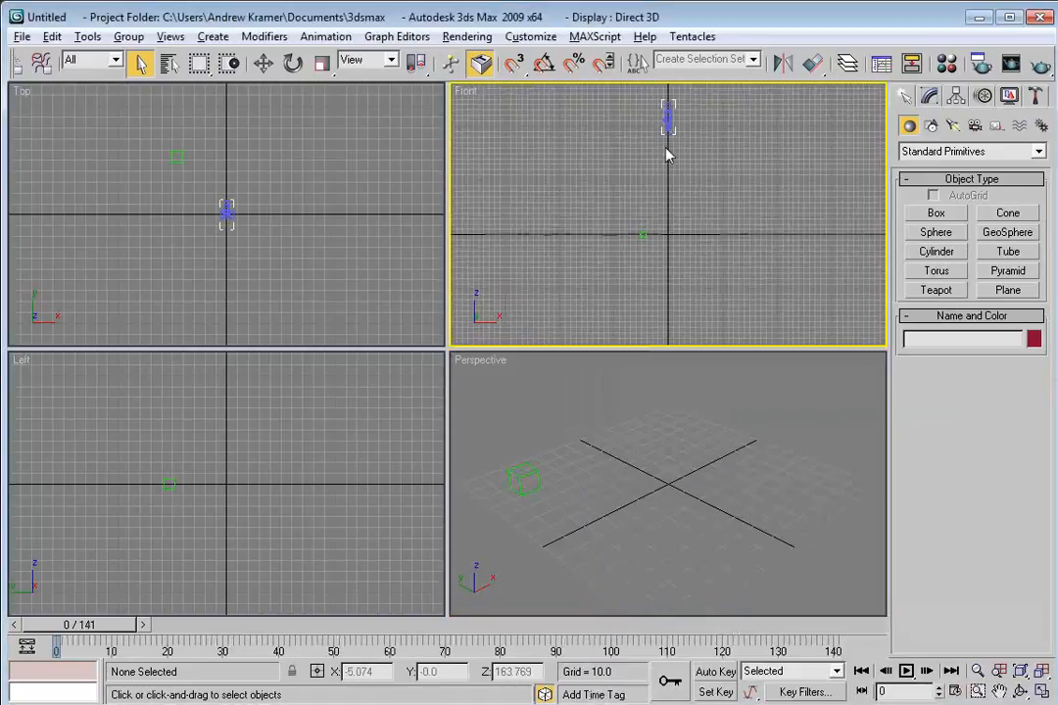
left_click(667, 113)
left_click_drag(685, 262, 672, 201)
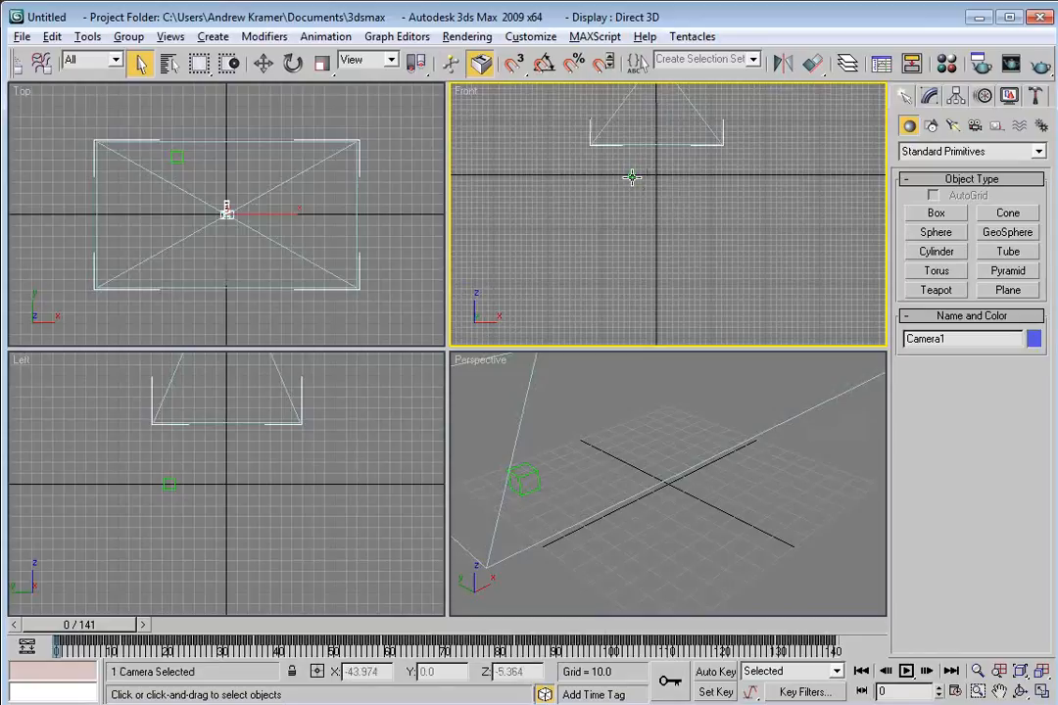
left_click(632, 175)
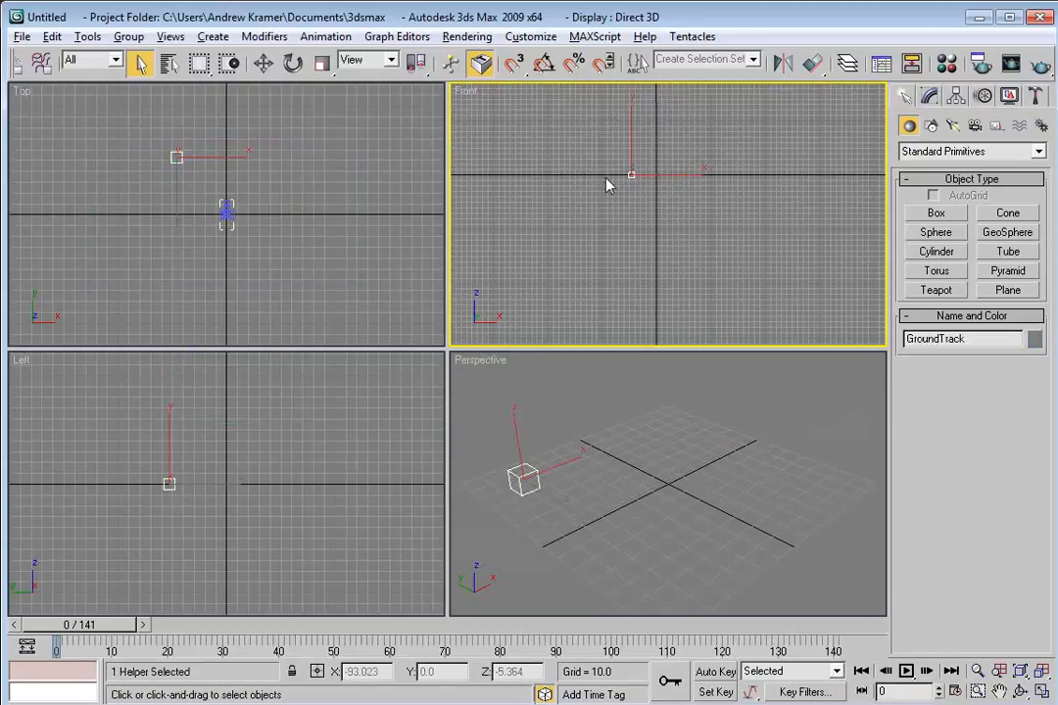
left_click_drag(659, 263, 672, 213)
scroll(672, 213, "down", 1)
scroll(675, 297, "down", 3)
left_click_drag(656, 260, 621, 224)
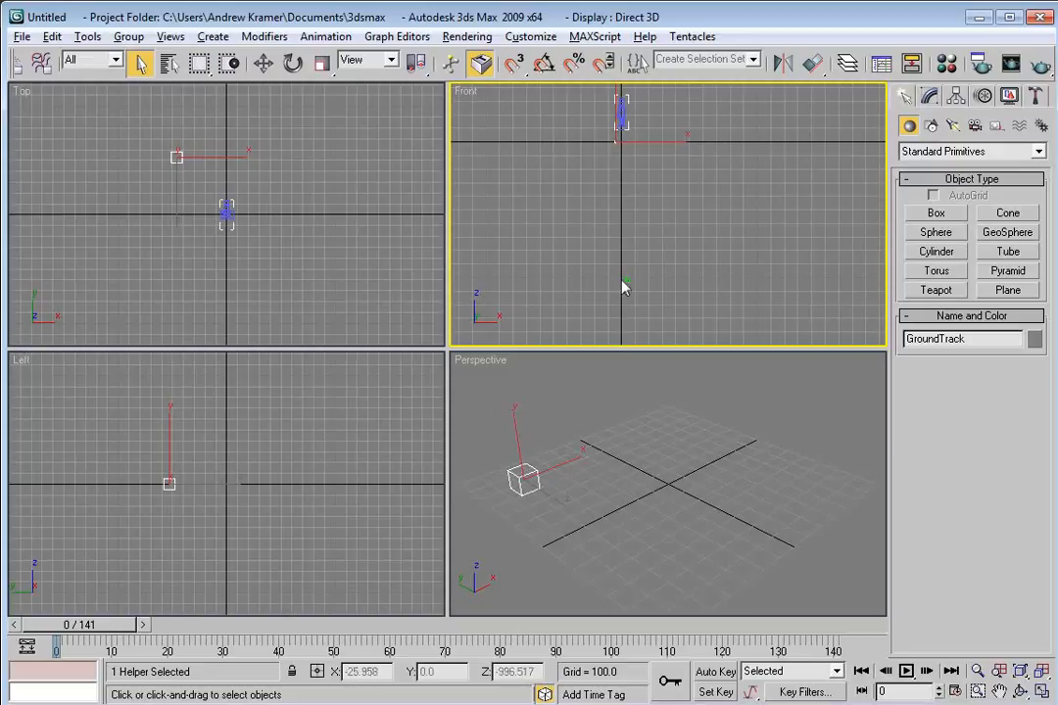
left_click(619, 402)
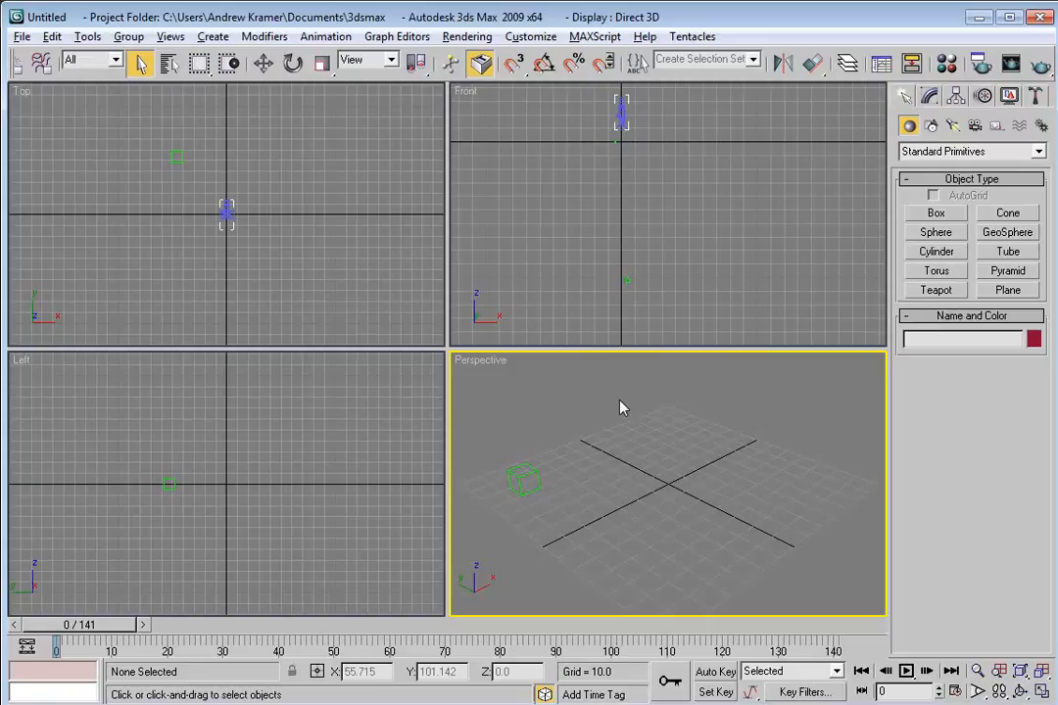
Merge the Building_Level model into the scene by dropping its file into a viewport.
key("alt+Tab")
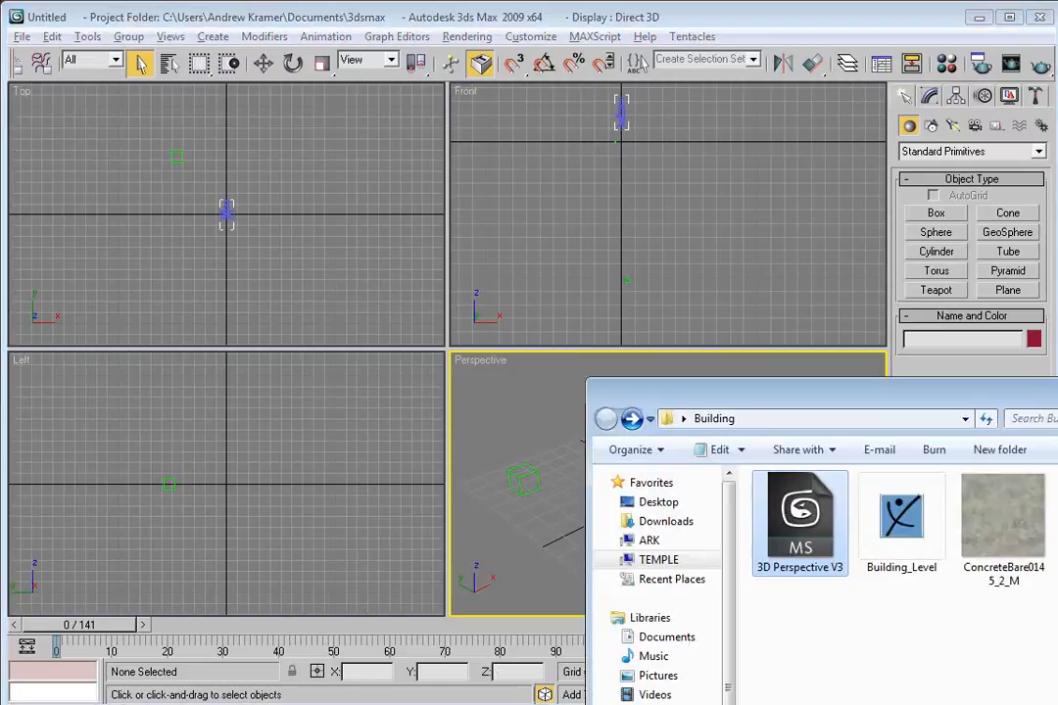
left_click(896, 649)
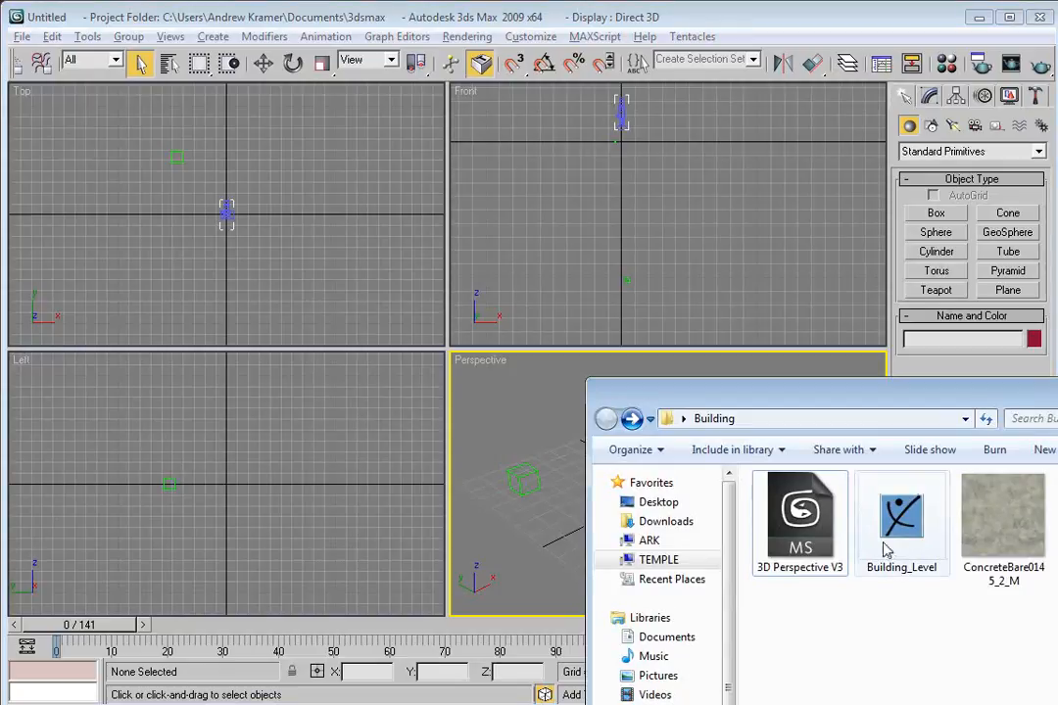
left_click_drag(901, 524, 559, 456)
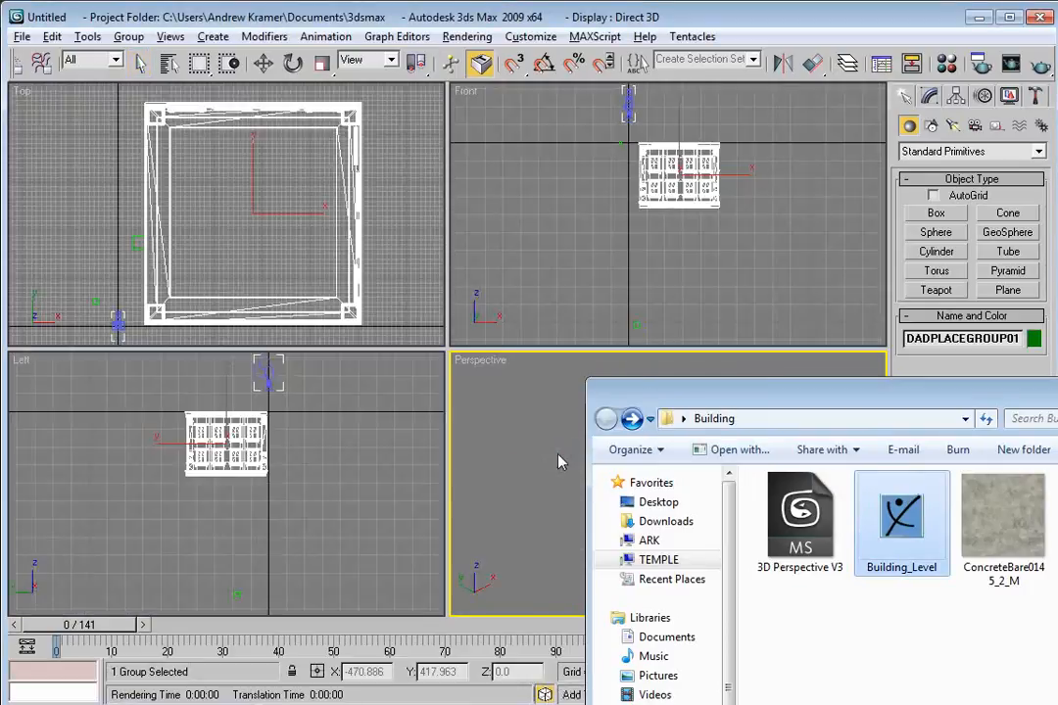
left_click(559, 456)
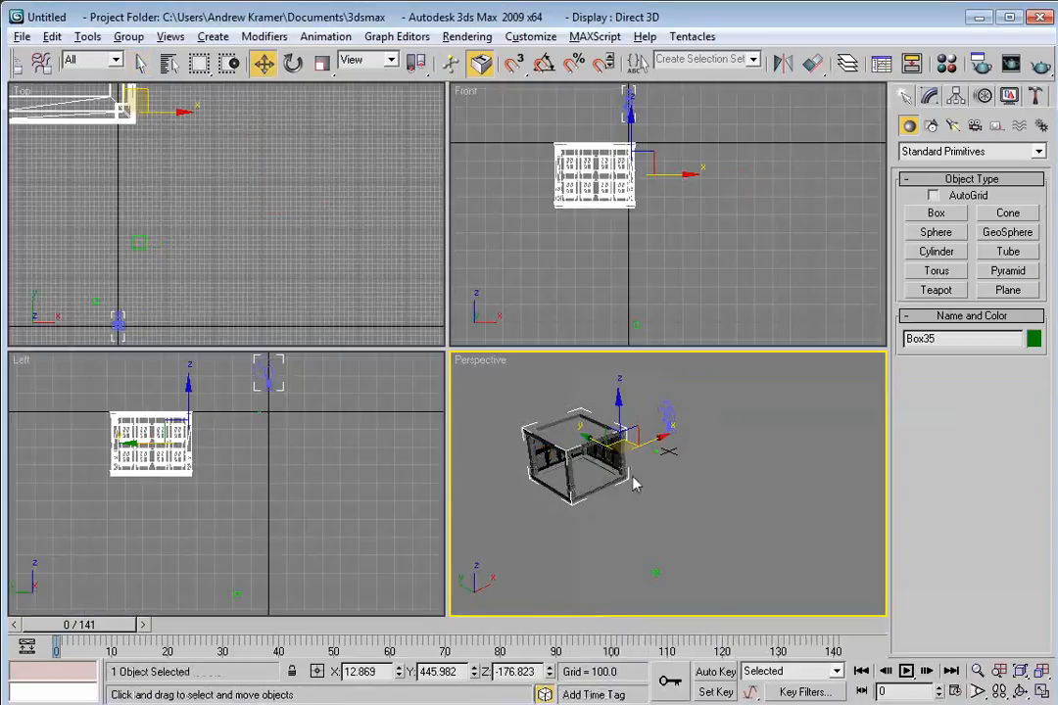
Examine the building in the perspective viewport, changing its shading display.
left_click_drag(555, 496, 649, 483)
scroll(734, 478, "up", 6)
scroll(755, 481, "down", 5)
scroll(754, 478, "down", 3)
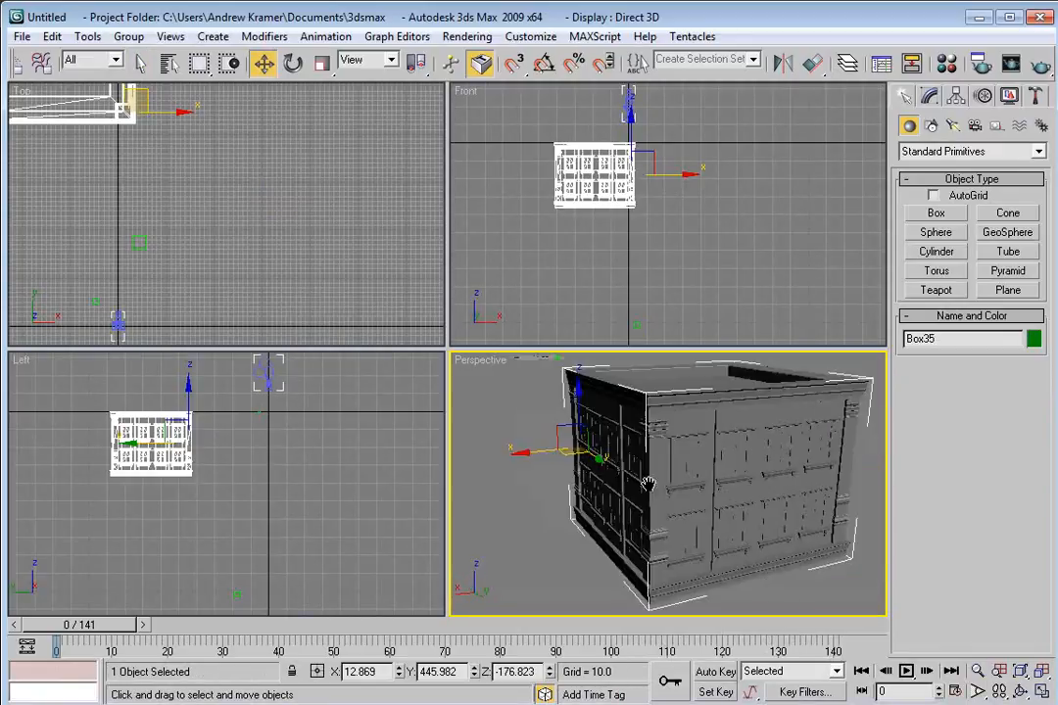
right_click(481, 363)
left_click(536, 465)
left_click(549, 483)
left_click(647, 506)
left_click_drag(718, 489, 743, 522)
left_click_drag(635, 520, 655, 496)
right_click(477, 370)
left_click(521, 465)
left_click(524, 455)
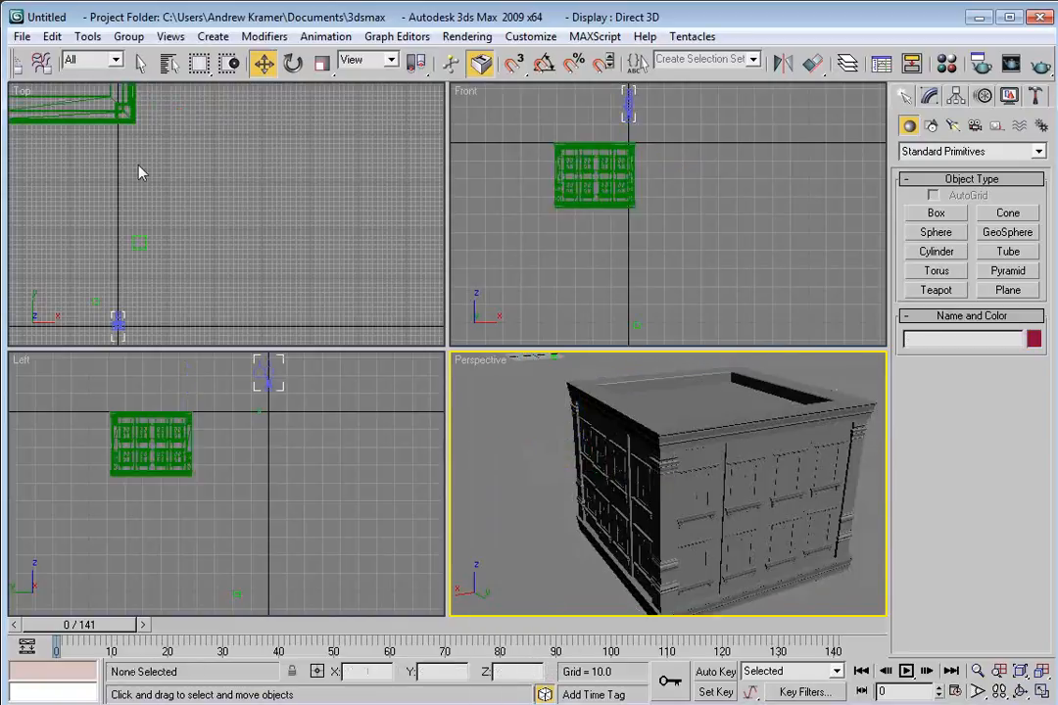
Select the building and center its pivot on the object.
scroll(242, 264, "down", 6)
left_click(216, 223)
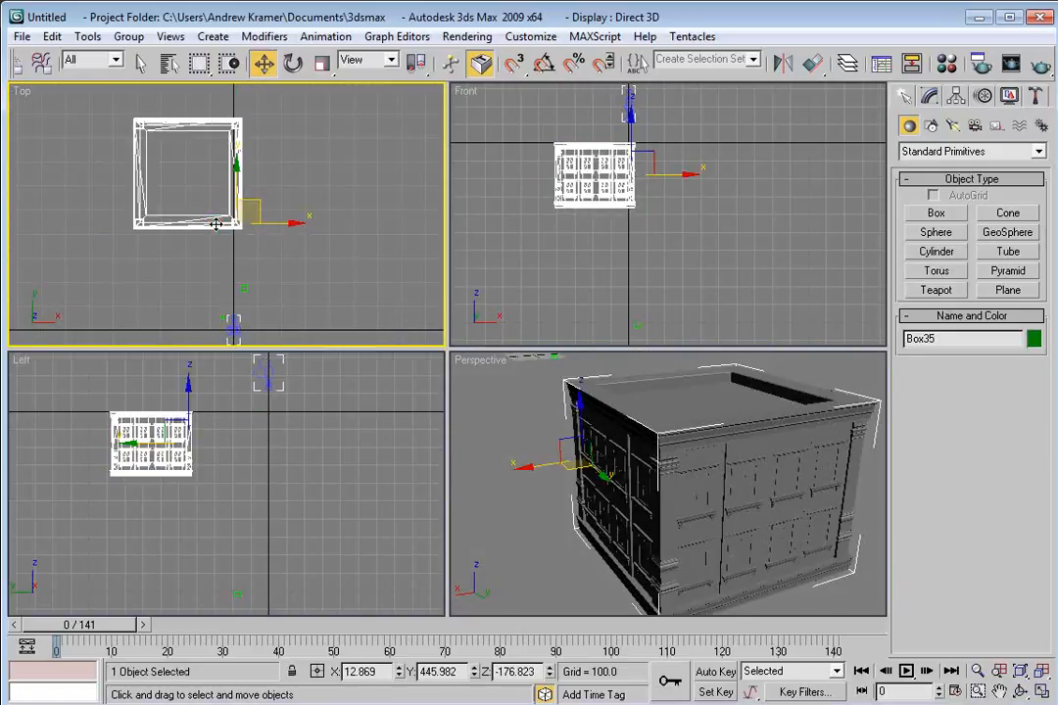
left_click(956, 96)
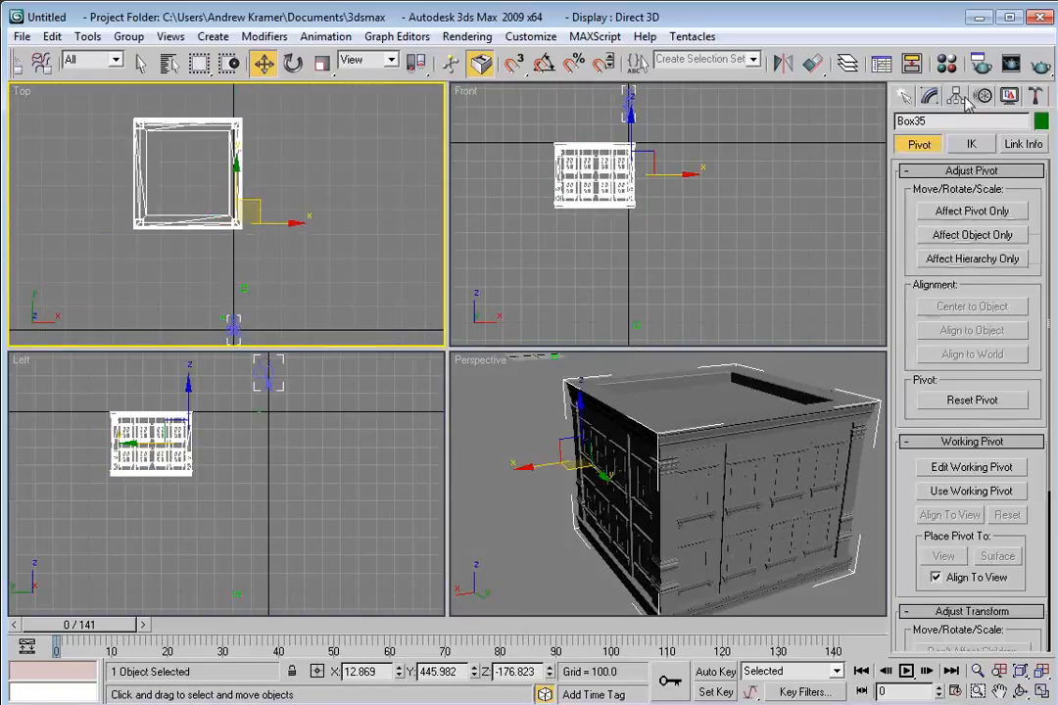
left_click(972, 214)
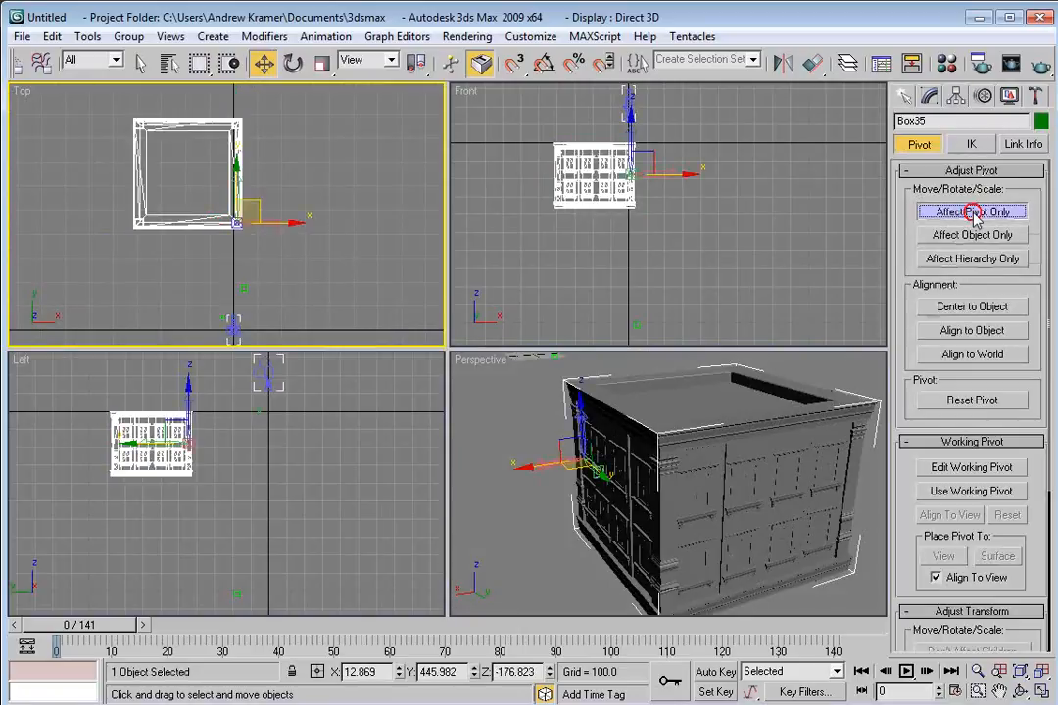
left_click(958, 310)
Move the building closer to the origin below the camera in the top view.
key("e")
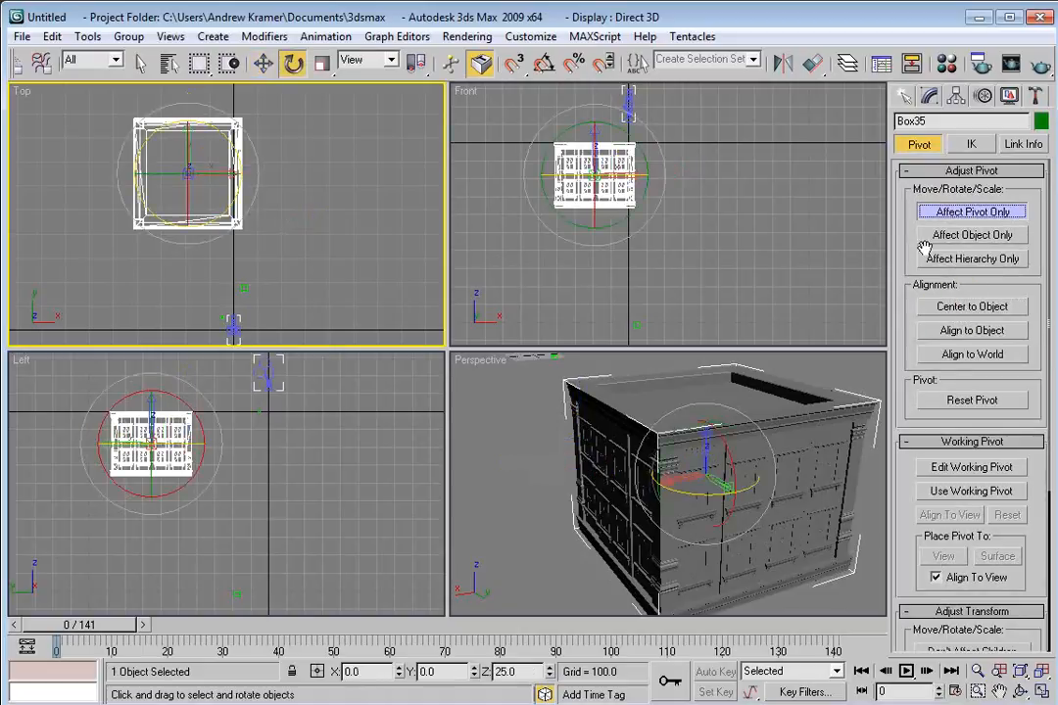
left_click(963, 215)
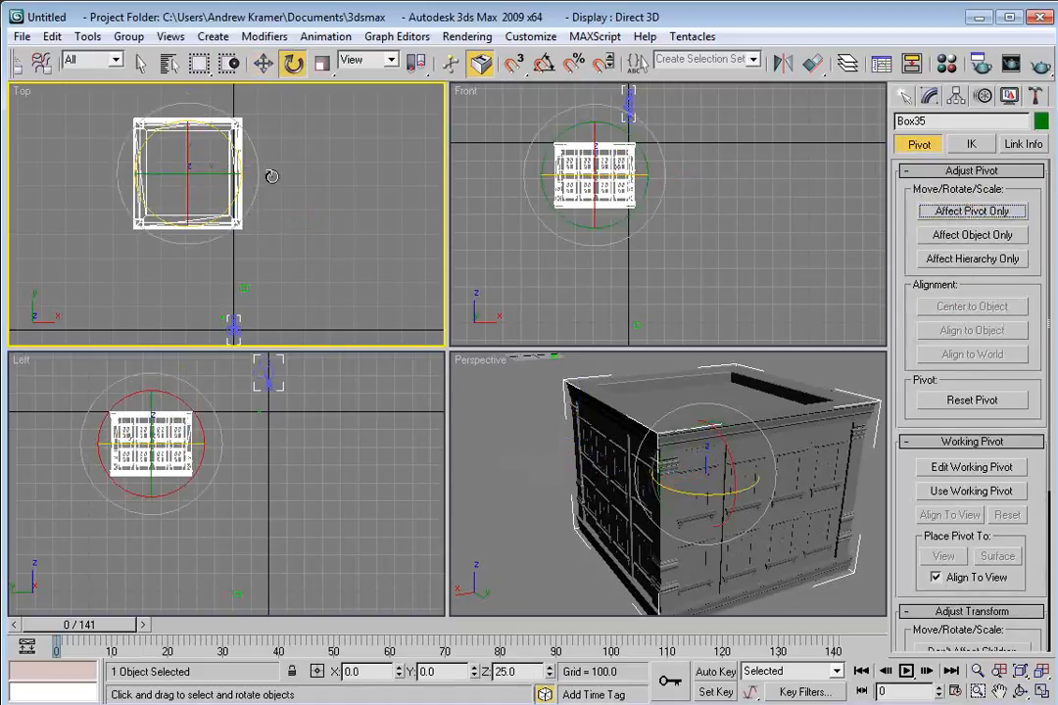
right_click(231, 168)
left_click(267, 191)
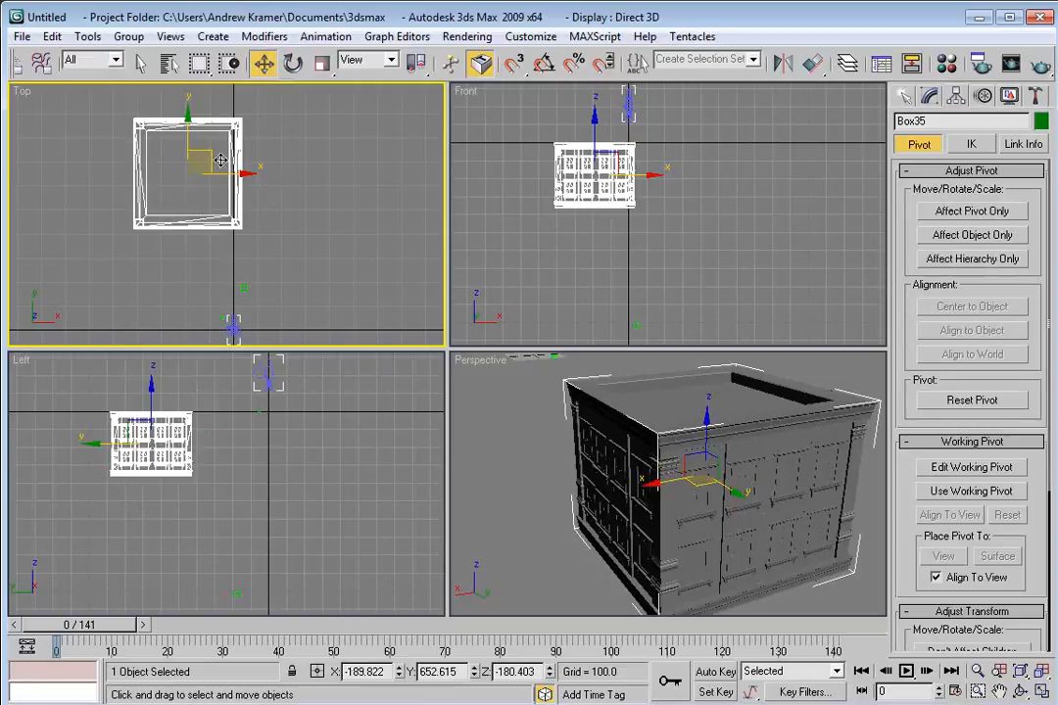
left_click_drag(207, 152, 251, 259)
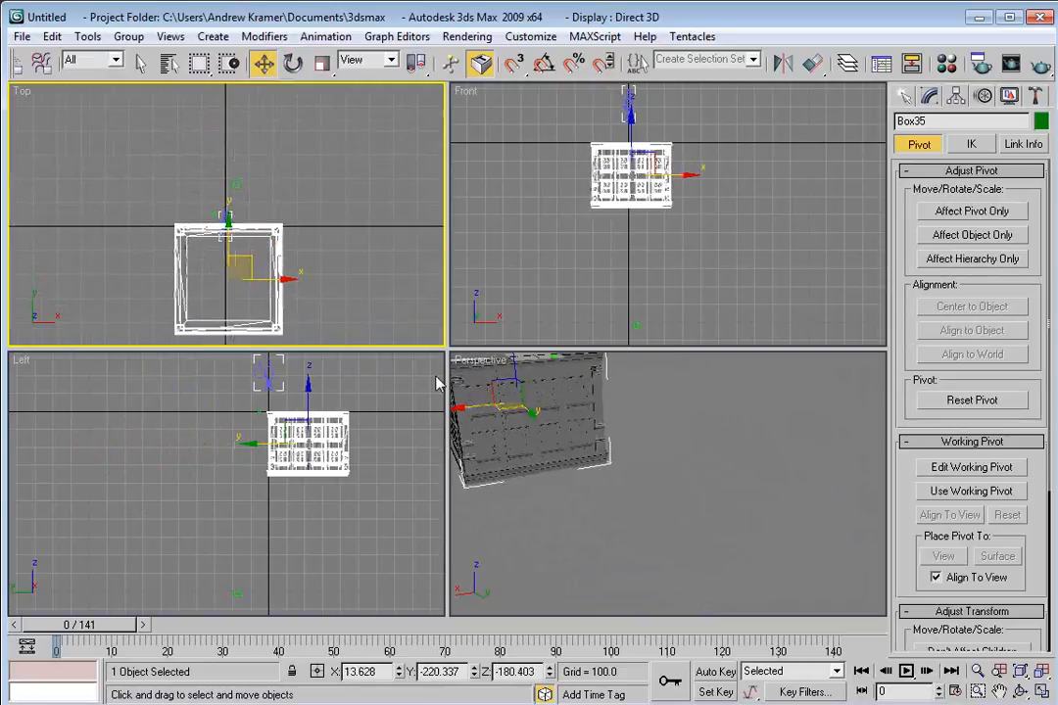
Switch the perspective viewport to the Camera1 view and scrub the timeline to frame 130.
right_click(462, 360)
mouse_move(489, 368)
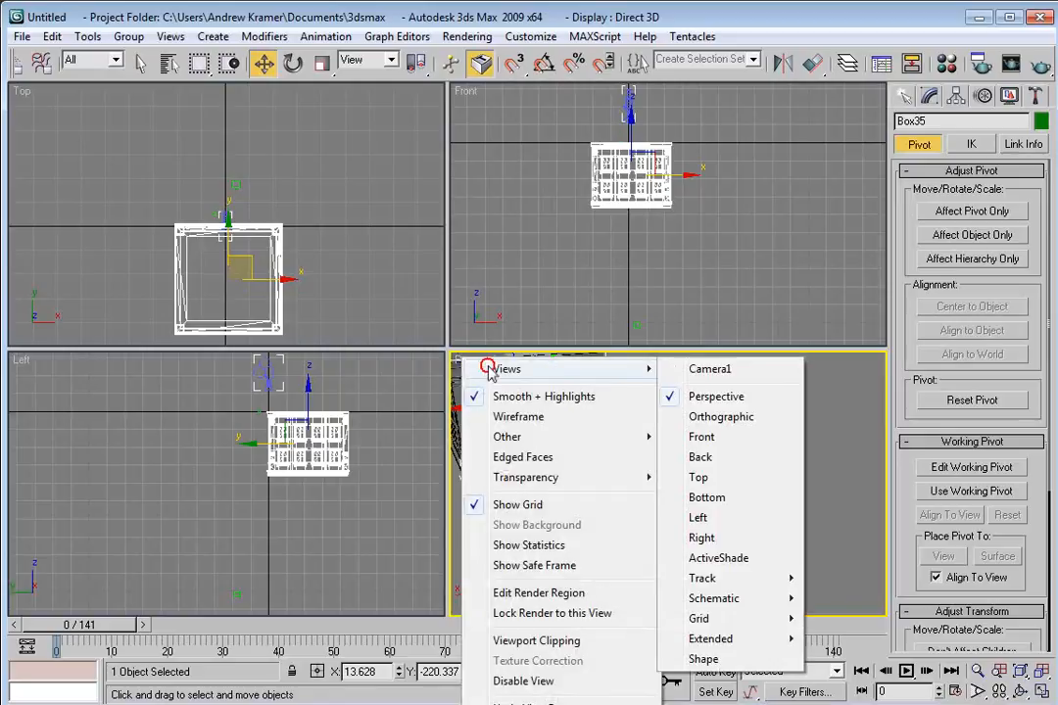
left_click(720, 369)
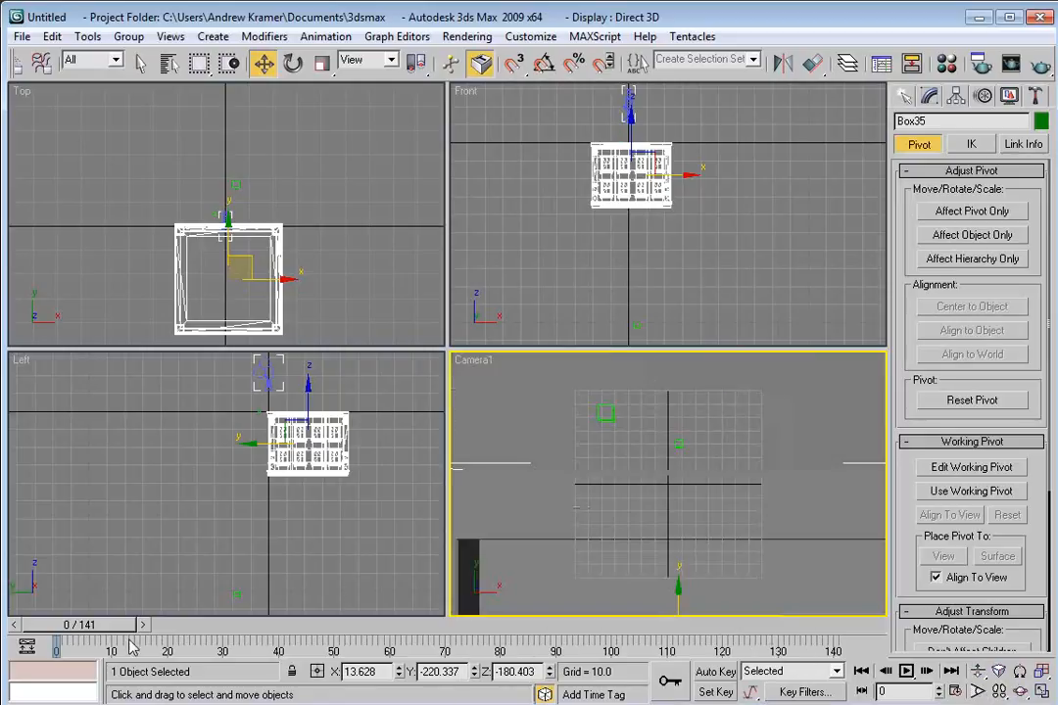
left_click_drag(96, 625, 778, 628)
key("w")
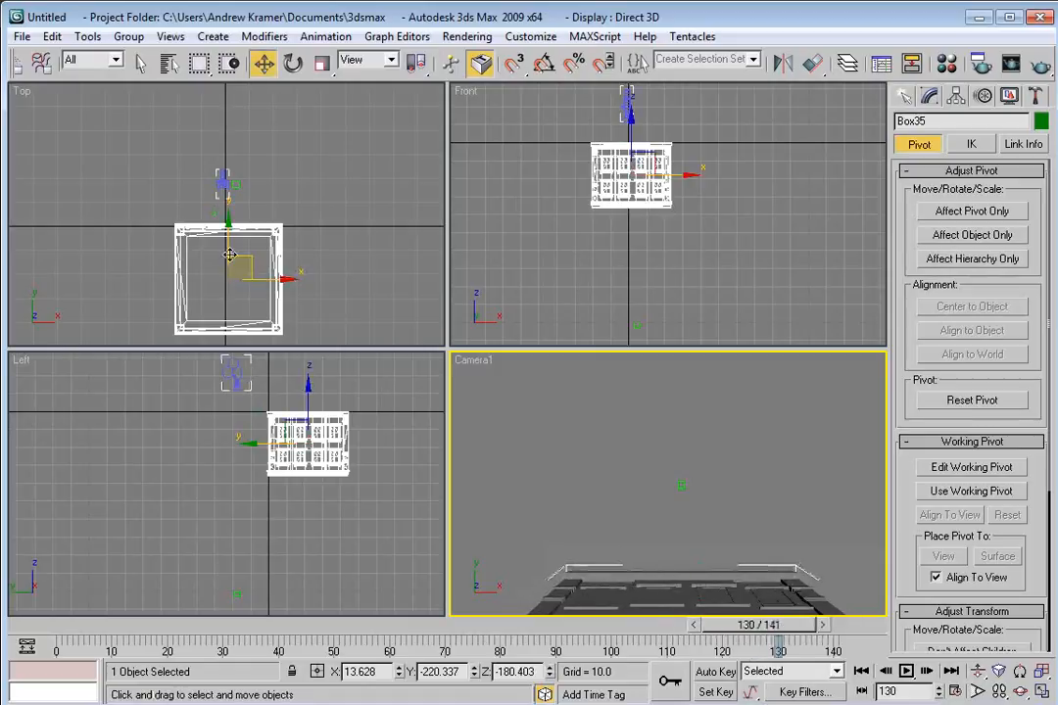
Move the building in the top view to match the camera framing, comparing against the After Effects composition.
left_click_drag(228, 244, 294, 242)
left_click_drag(245, 192, 243, 202)
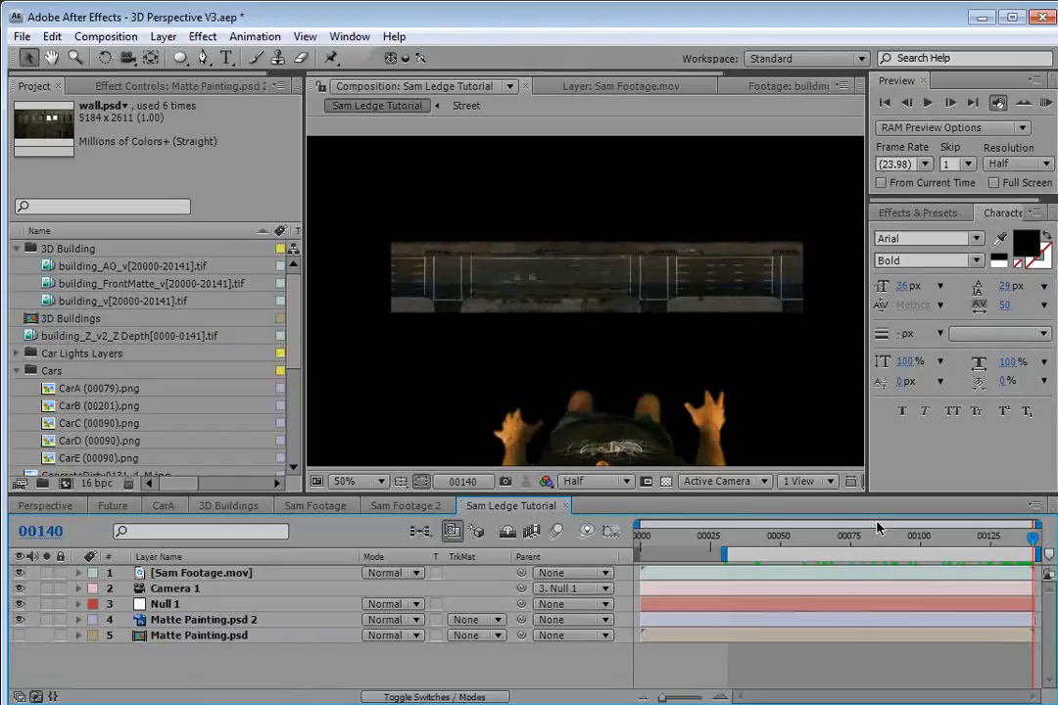
left_click_drag(877, 528, 1034, 548)
key("alt+Tab")
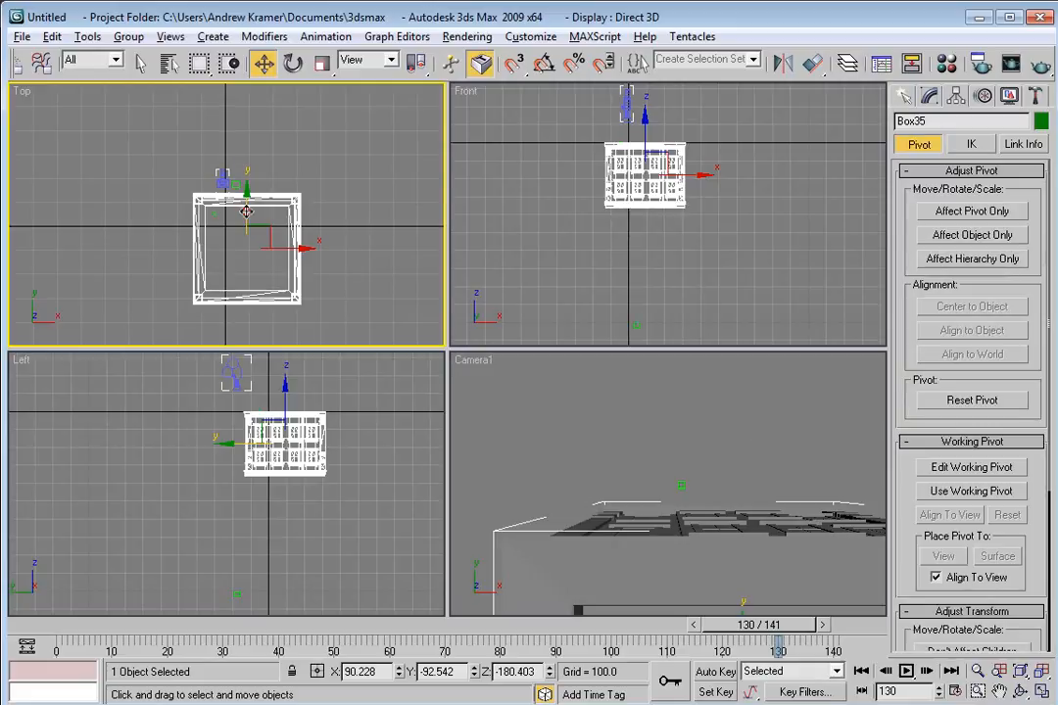
Nudge the building slightly in the top view and scrub the timeline to frame 120.
left_click_drag(245, 213, 245, 215)
left_click(638, 462)
left_click(660, 552)
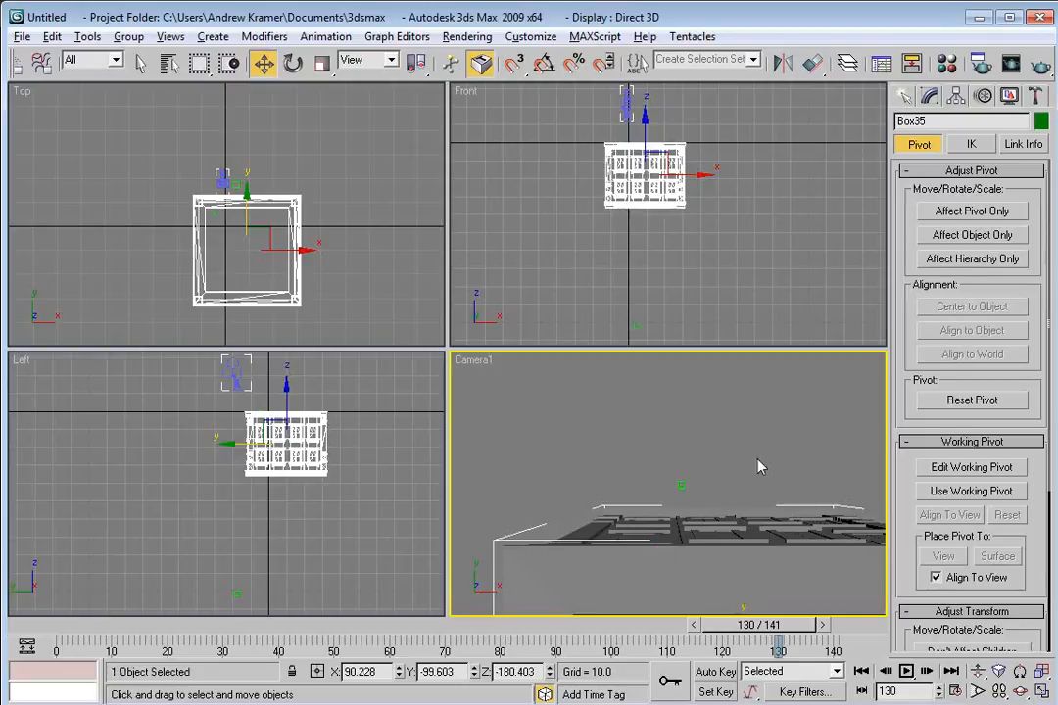
left_click_drag(744, 629, 720, 655)
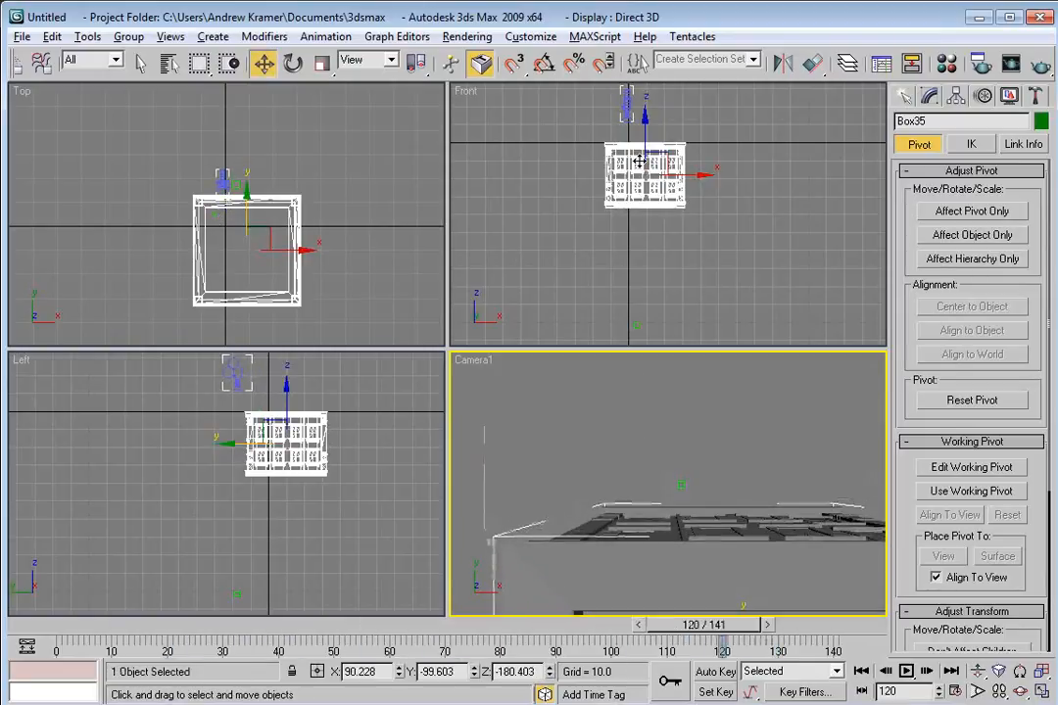
Examine the building's facade closely in the front viewport, then clear the selection.
scroll(632, 187, "up", 2)
left_click_drag(633, 152, 668, 192)
scroll(666, 191, "up", 3)
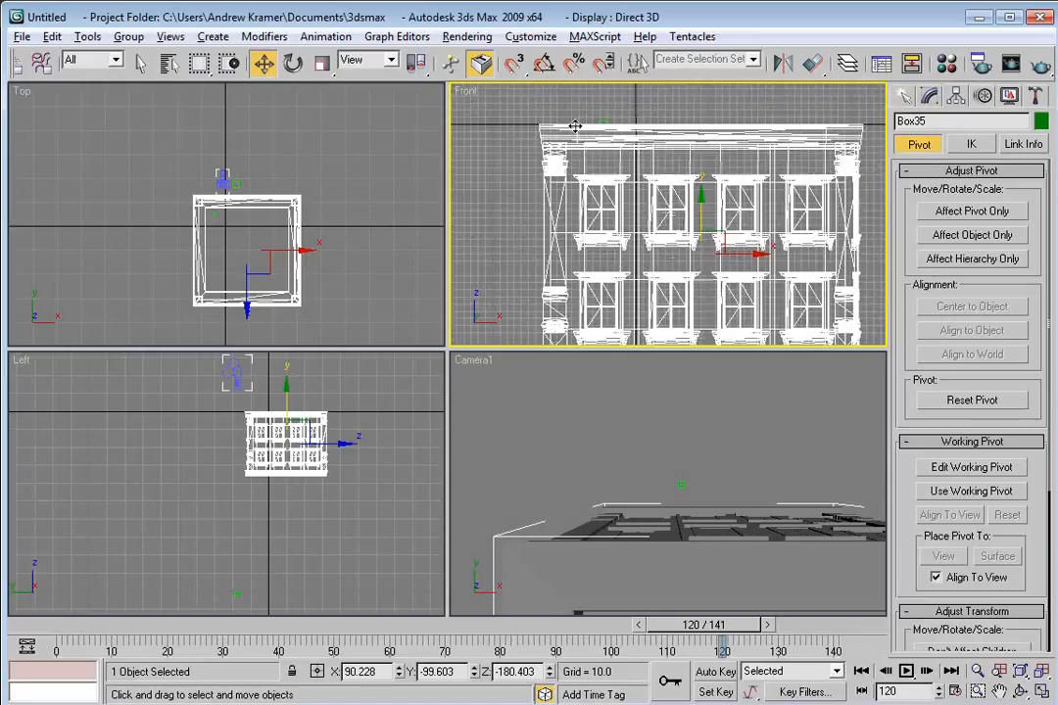
left_click(644, 113)
left_click(600, 125)
scroll(633, 193, "down", 4)
left_click(661, 221)
left_click(661, 221)
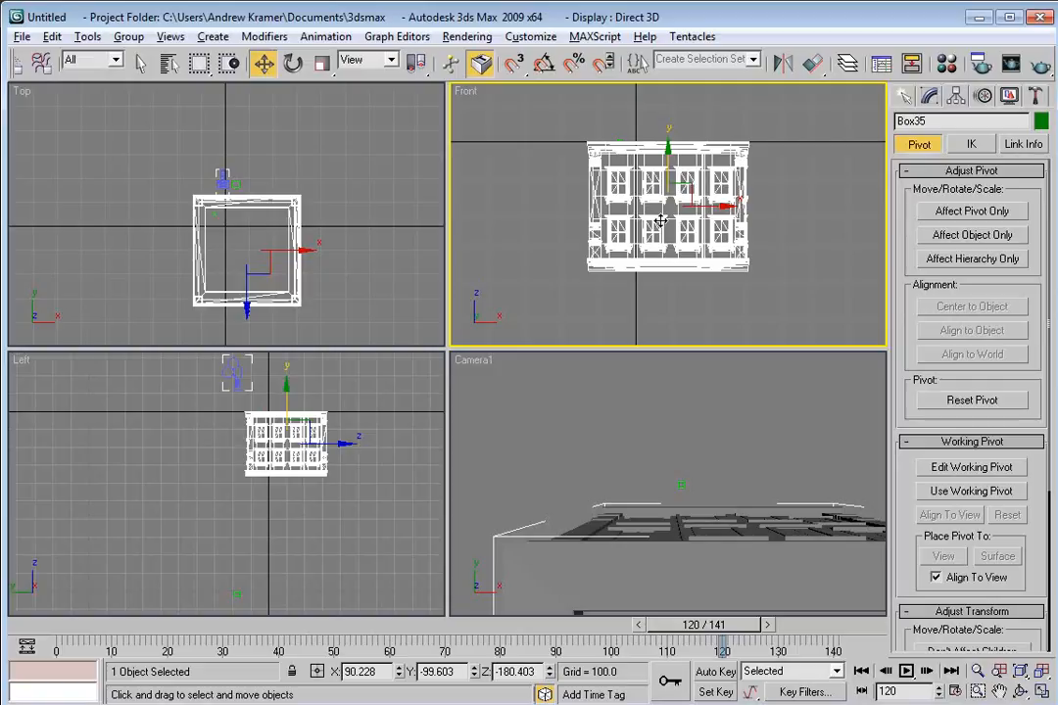
left_click(603, 420)
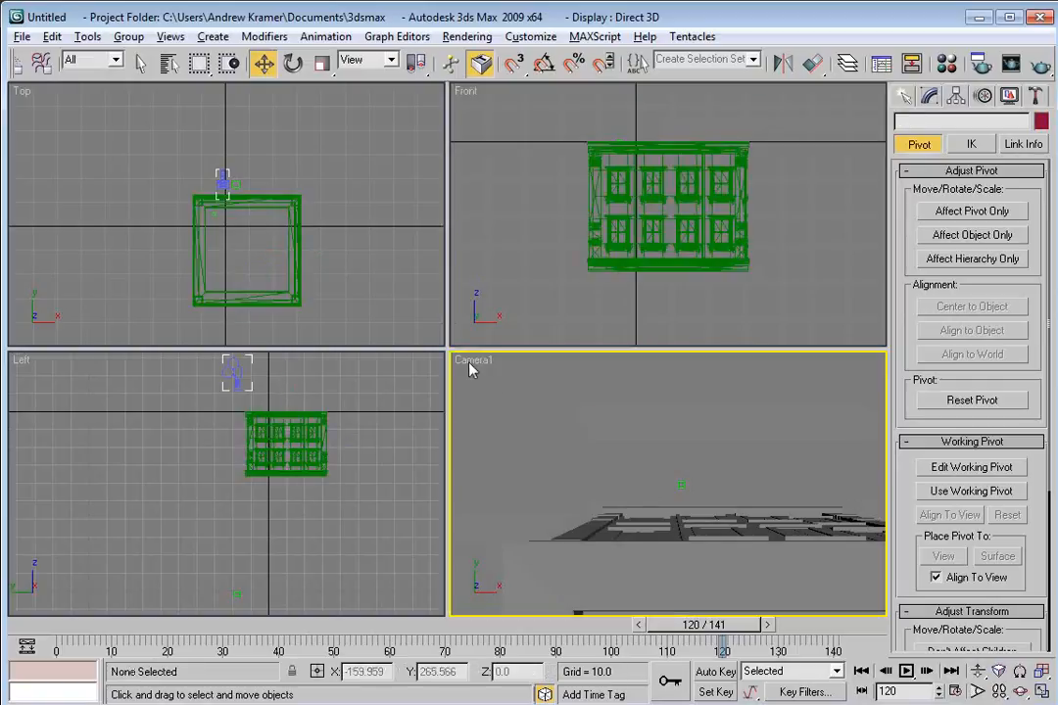
Switch the camera viewport to a perspective view and open the building's Editable Poly in the Modify panel.
key("p")
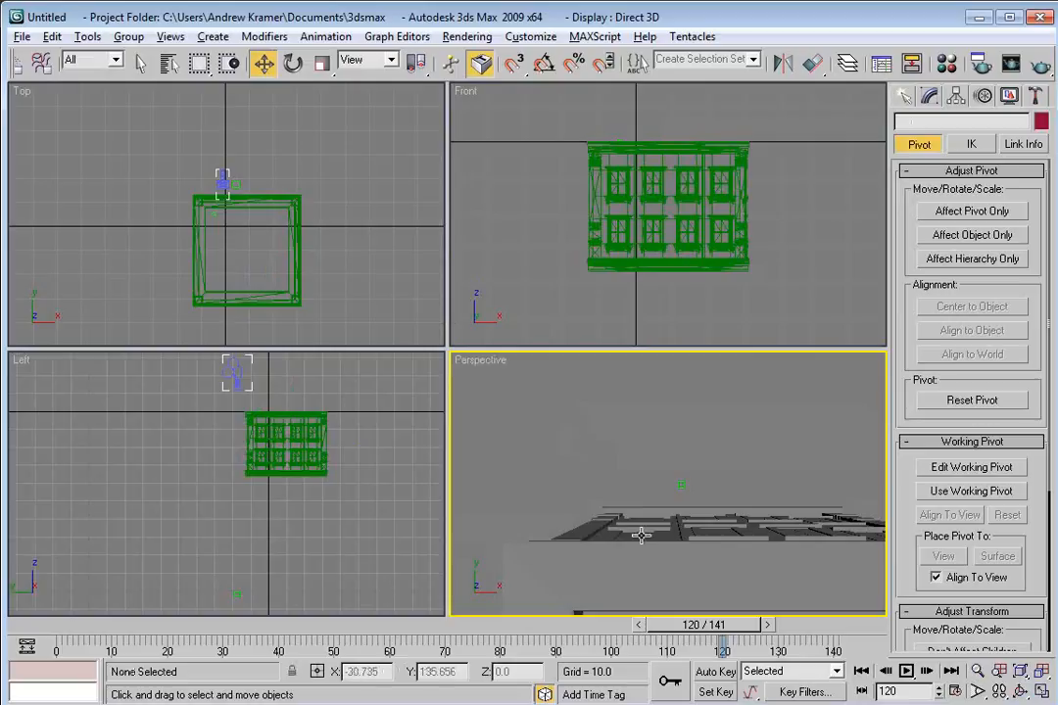
left_click(640, 540)
left_click_drag(603, 576, 826, 469)
left_click_drag(733, 544, 721, 472)
scroll(717, 474, "down", 2)
key("z")
left_click_drag(661, 527, 623, 328)
left_click(932, 99)
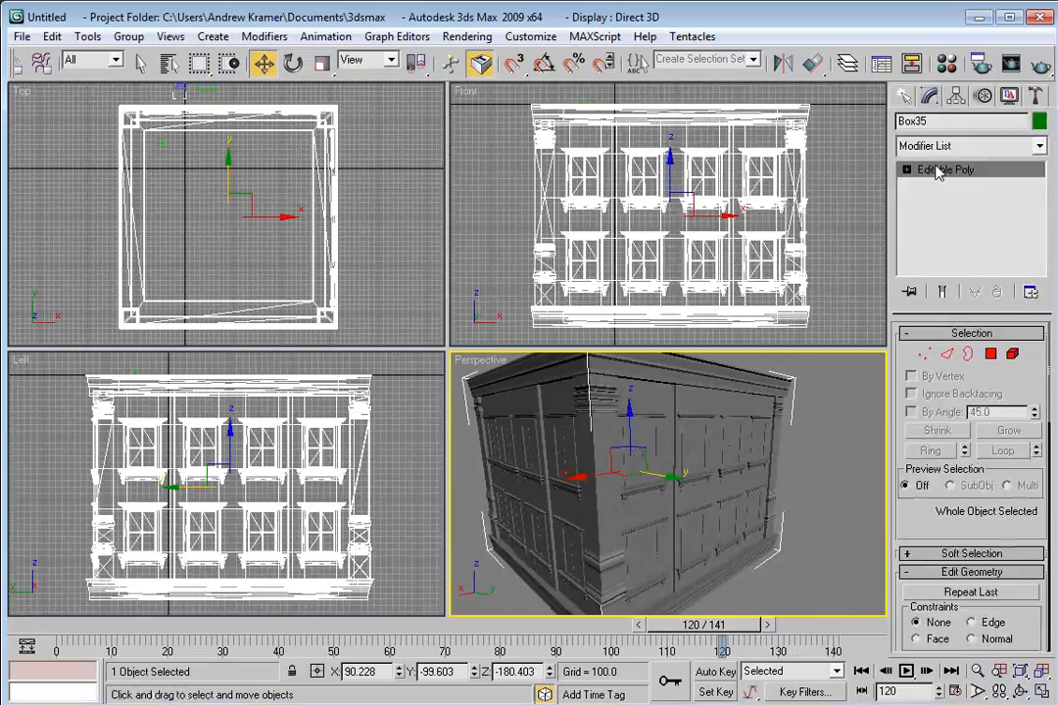
left_click_drag(720, 476, 682, 453)
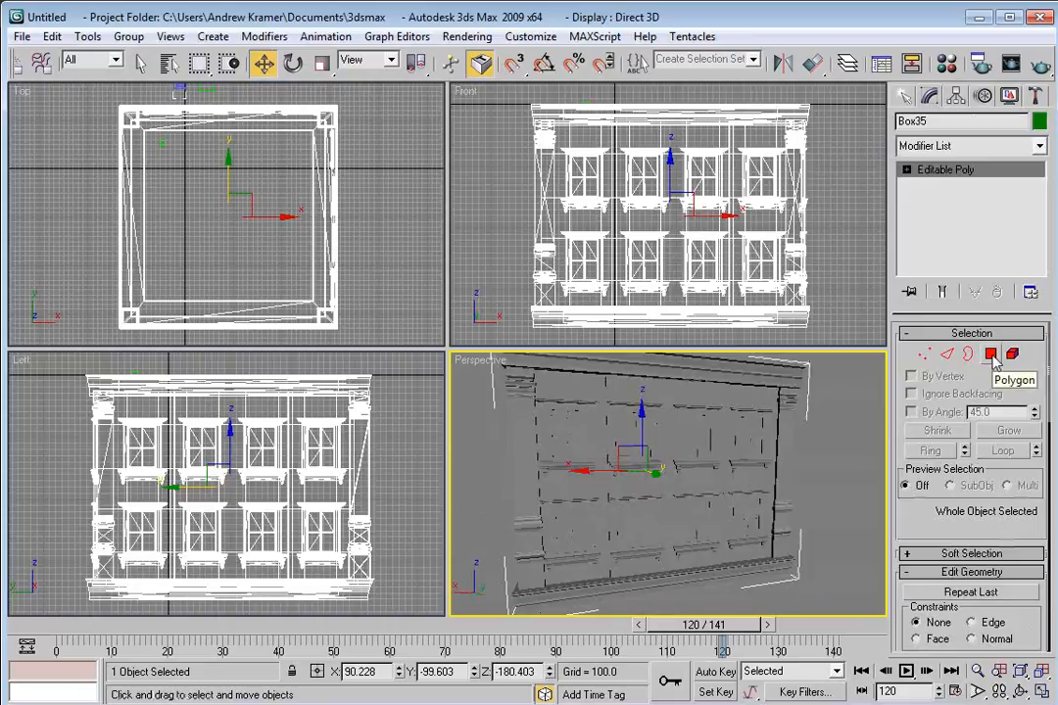
Select all of the building's polygons and bring up the polygon Material IDs settings.
left_click(993, 357)
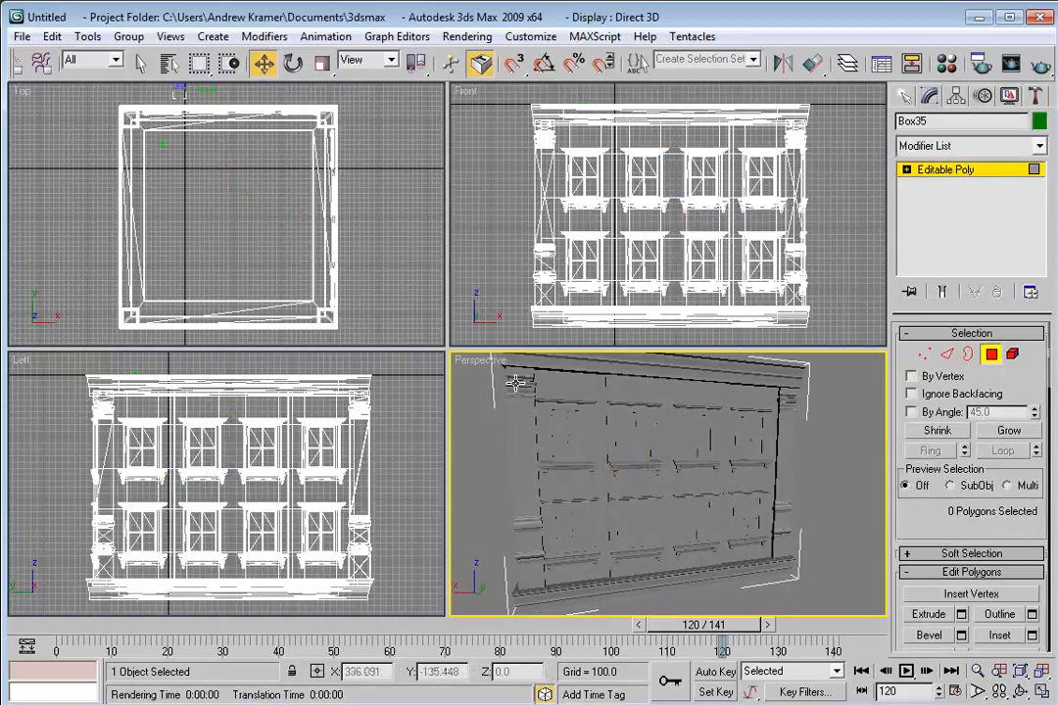
key("ctrl+a")
left_click_drag(583, 477, 625, 491)
scroll(965, 489, "down", 3)
scroll(964, 490, "down", 10)
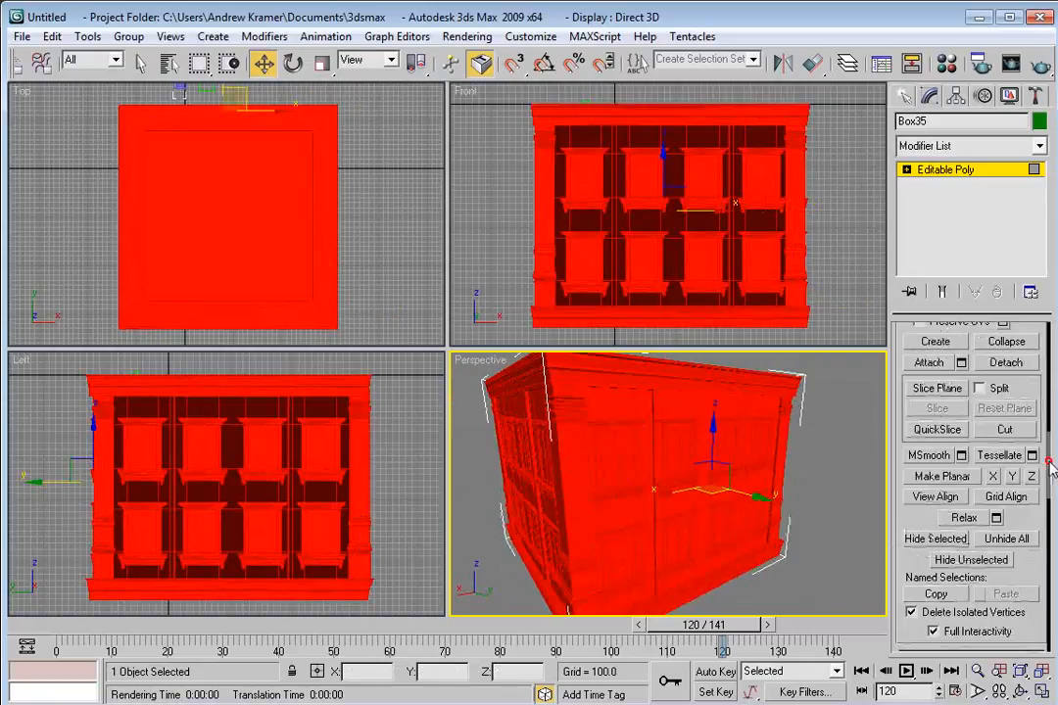
scroll(1040, 527, "up", 1)
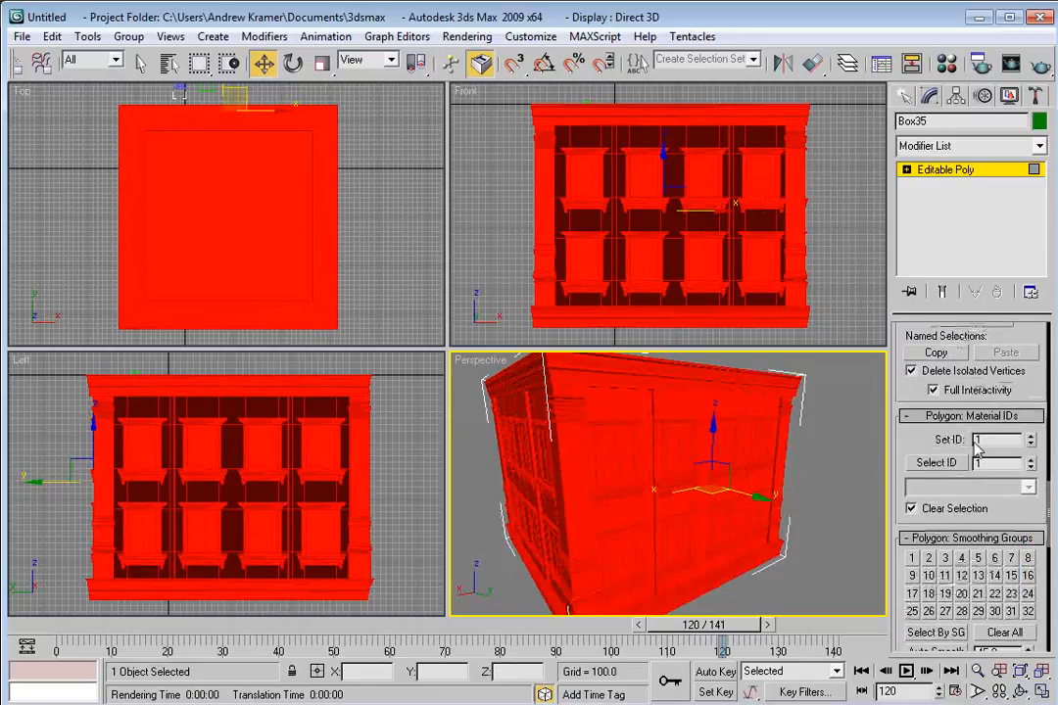
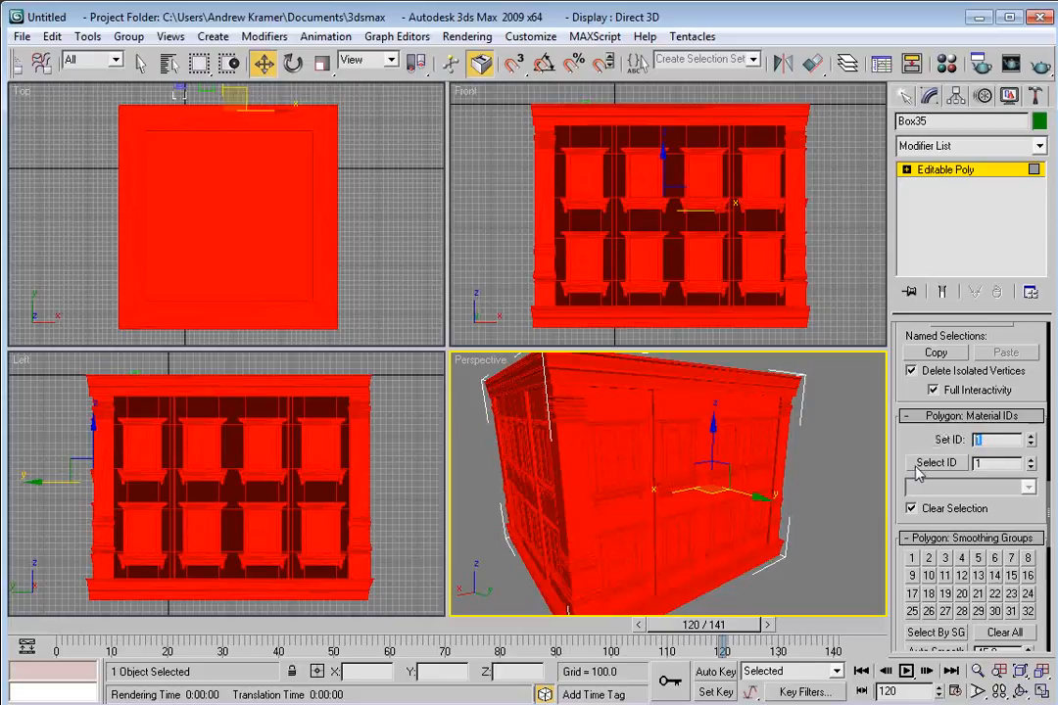
Clear the polygon selection and turn on Edged Faces display in the perspective viewport.
left_click(832, 457)
mouse_move(644, 483)
left_mouse_down()
mouse_move(621, 482)
mouse_move(658, 484)
left_mouse_up()
scroll(585, 466, "up", 4)
left_click_drag(720, 512, 696, 508)
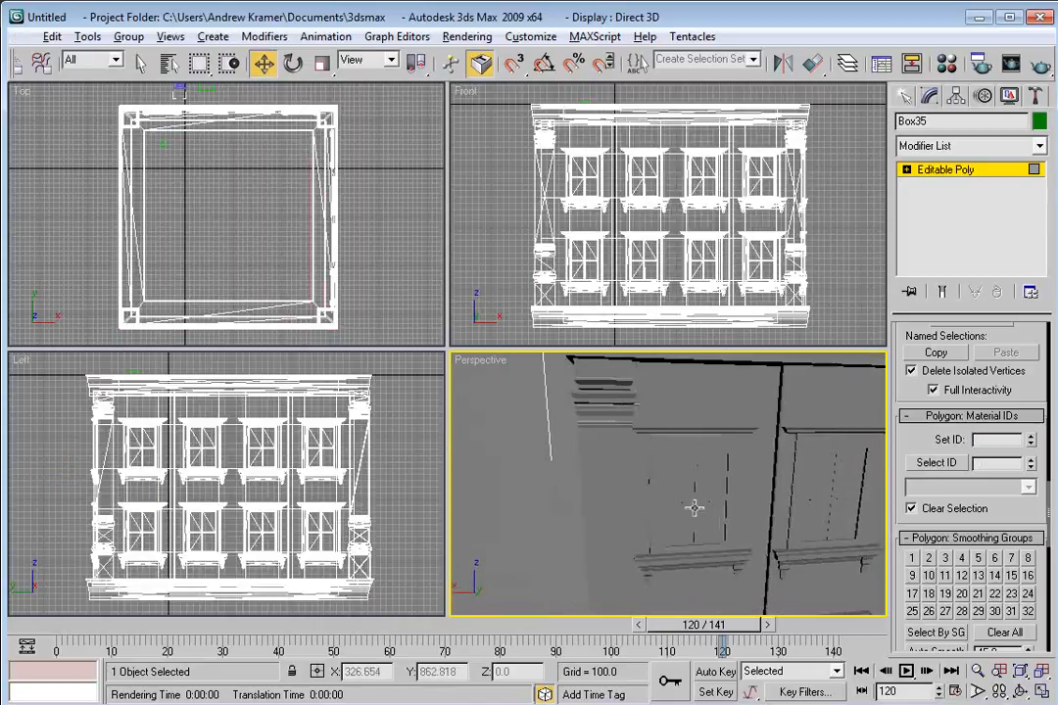
right_click(488, 363)
left_click(542, 467)
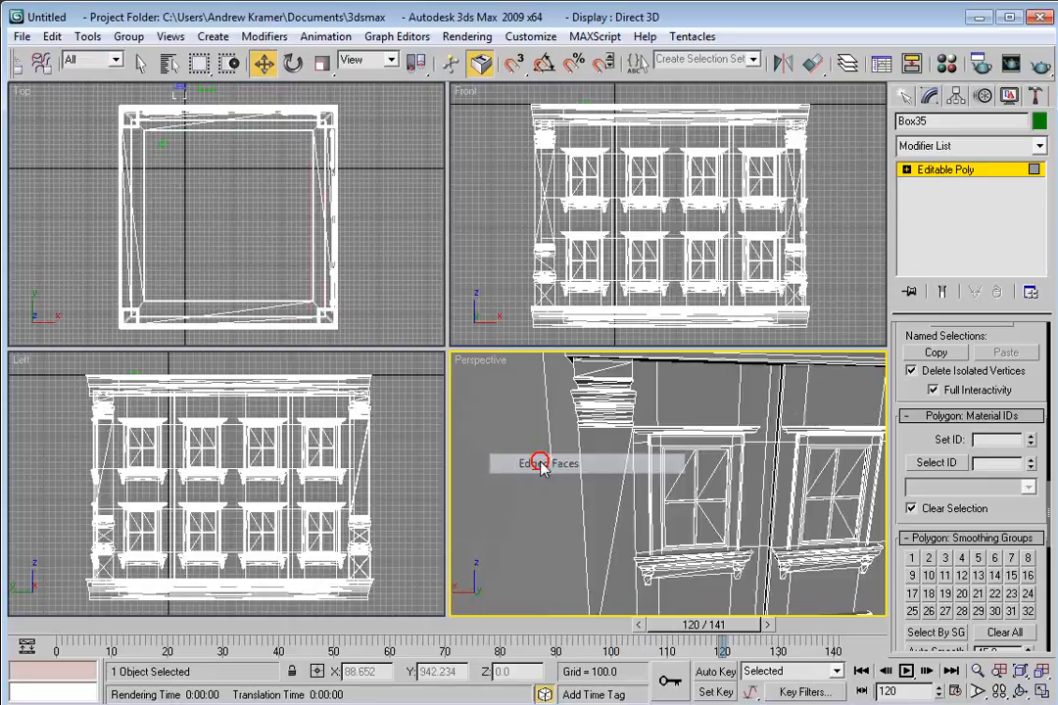
Maximize the perspective view and select the glass pane polygons of the first two upper-floor windows.
left_click_drag(642, 479, 688, 507)
scroll(683, 492, "up", 4)
scroll(659, 493, "down", 4)
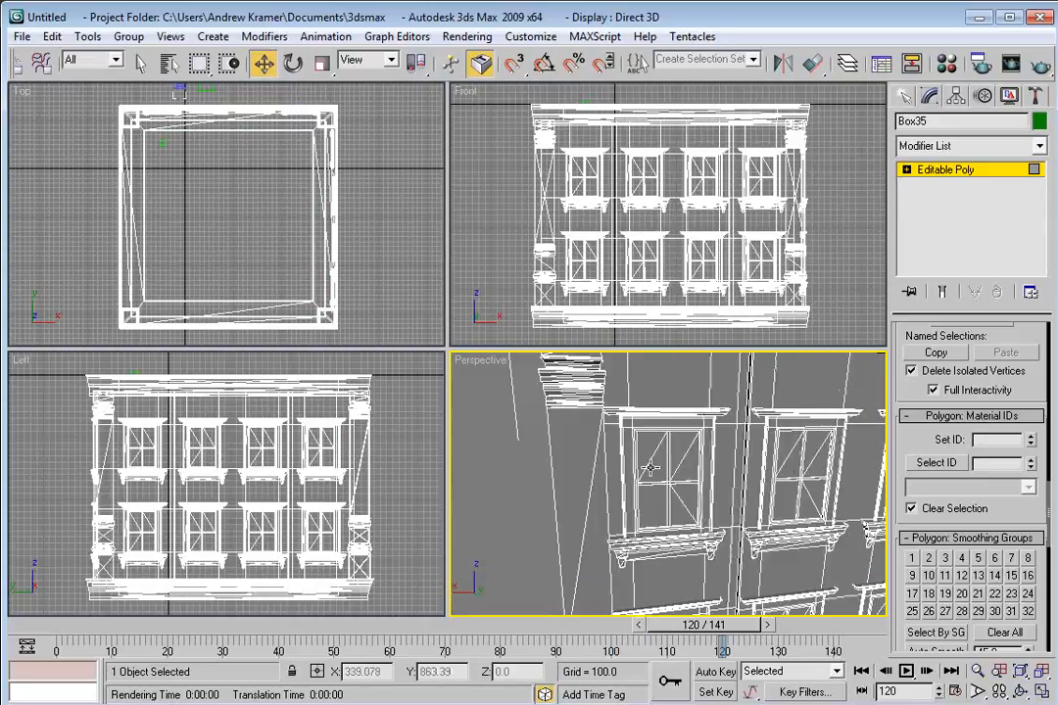
key("alt+w")
left_click(402, 284)
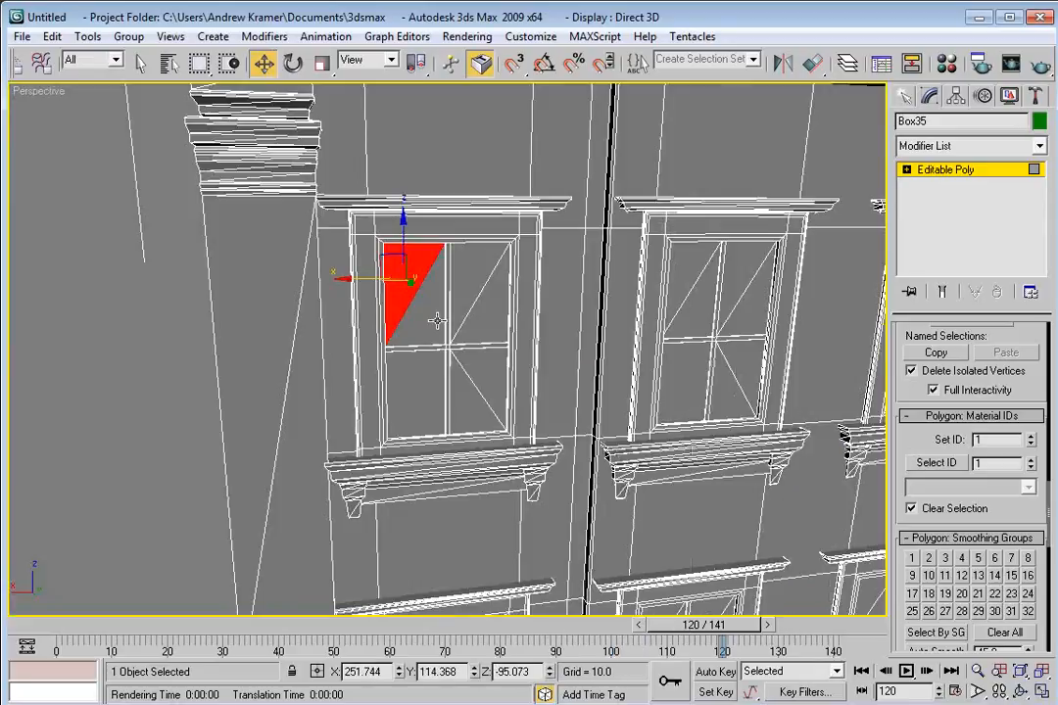
left_click(423, 305, "ctrl")
left_click(465, 283, "ctrl")
left_click(477, 307, "ctrl")
left_click(487, 360, "ctrl")
left_click(466, 403, "ctrl")
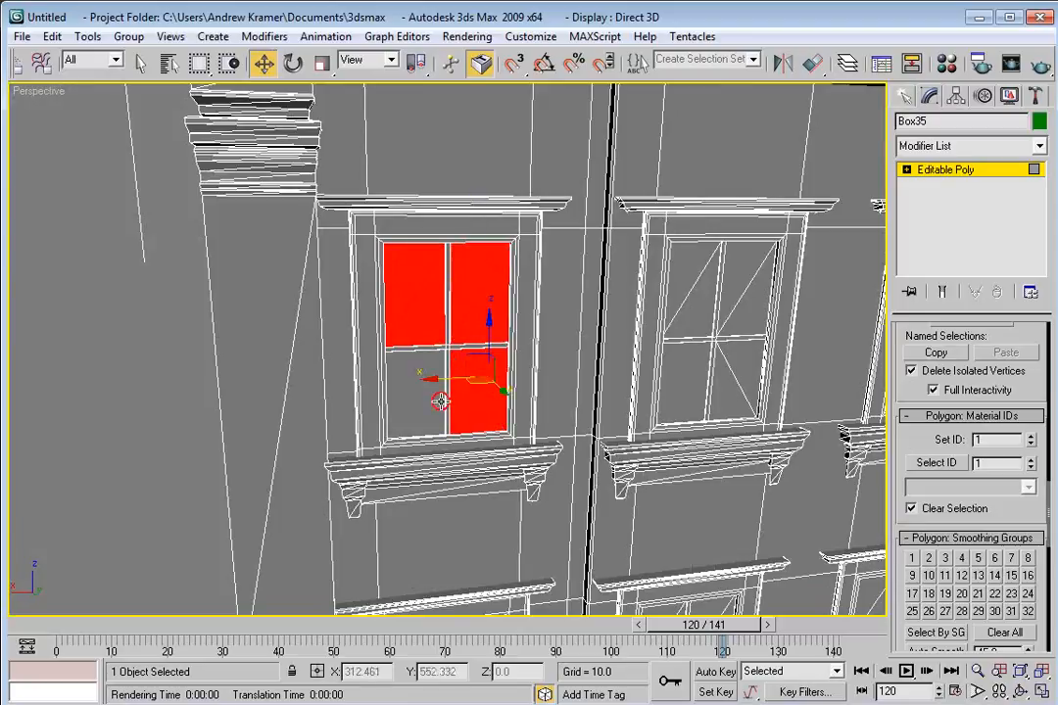
left_click(403, 377, "ctrl")
left_click(424, 412, "ctrl")
left_click(693, 269, "ctrl")
left_click(683, 313, "ctrl")
left_click(754, 263, "ctrl")
left_click(762, 311, "ctrl")
left_click(742, 356, "ctrl")
left_click(721, 399, "ctrl")
left_click(691, 386, "ctrl")
Add the glass pane polygons of the remaining two upper-floor windows to the selection.
left_click_drag(738, 359, 598, 344)
left_click(545, 279, "ctrl")
left_click(554, 302, "ctrl")
left_click(589, 278, "ctrl")
left_click(611, 315, "ctrl")
left_click(604, 355, "ctrl")
left_click(584, 394, "ctrl")
left_click(552, 380, "ctrl")
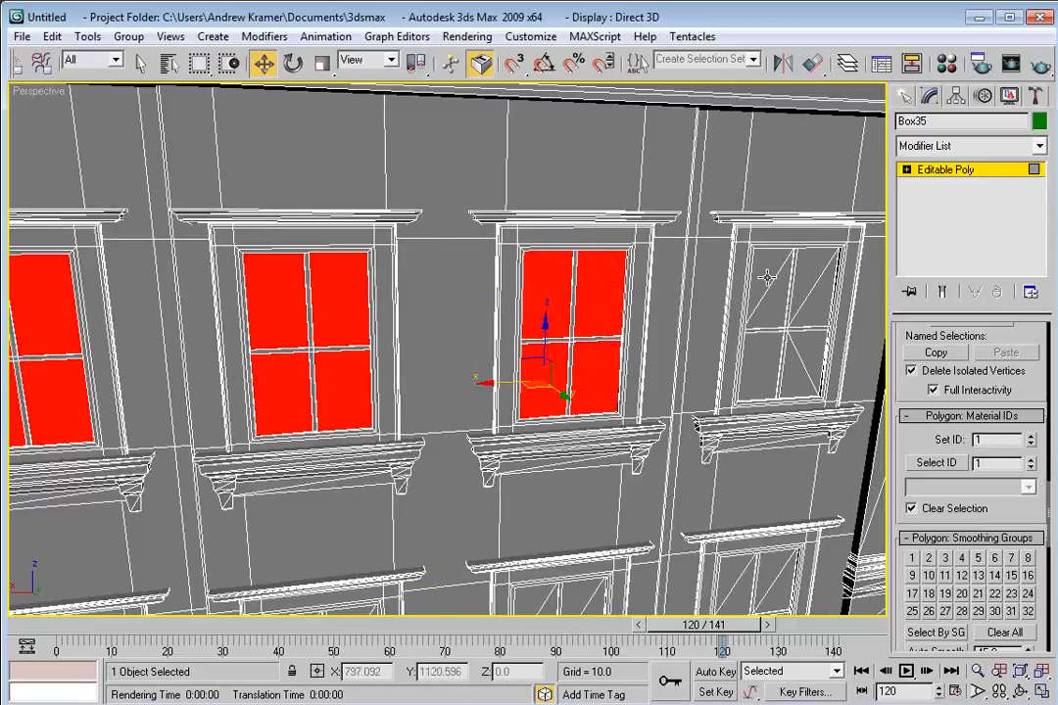
left_click(760, 277, "ctrl")
left_click(778, 302, "ctrl")
left_click(812, 269, "ctrl")
left_click(825, 299, "ctrl")
left_click(811, 354, "ctrl")
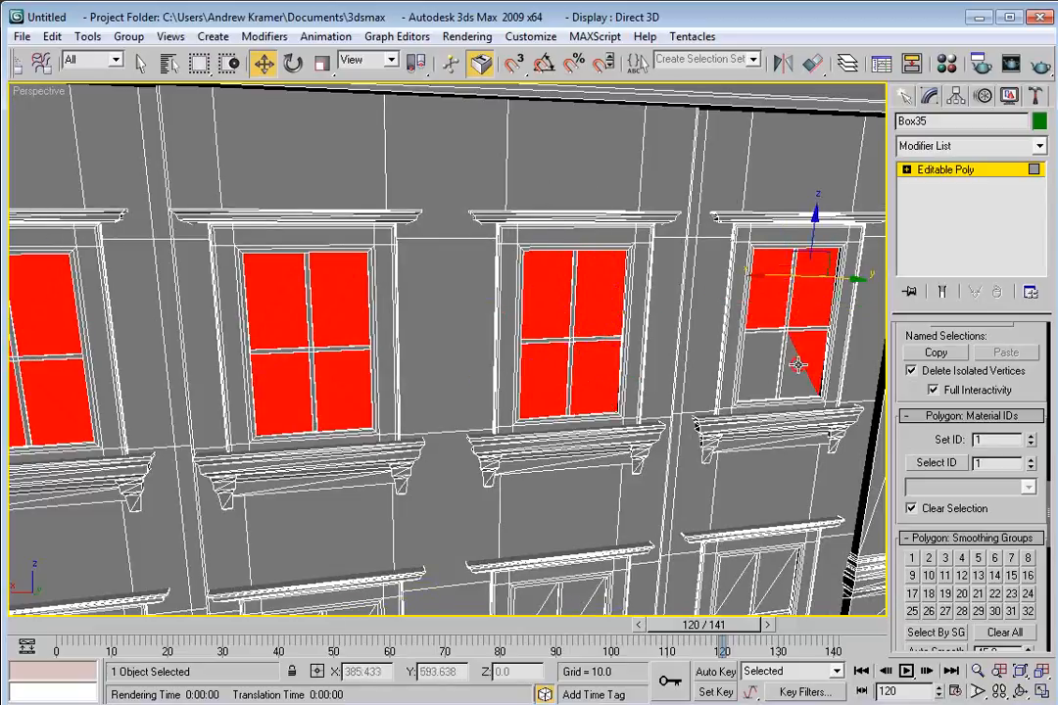
left_click(797, 373, "ctrl")
left_click(768, 360, "ctrl")
left_click(753, 379, "ctrl")
left_click_drag(534, 380, 526, 380)
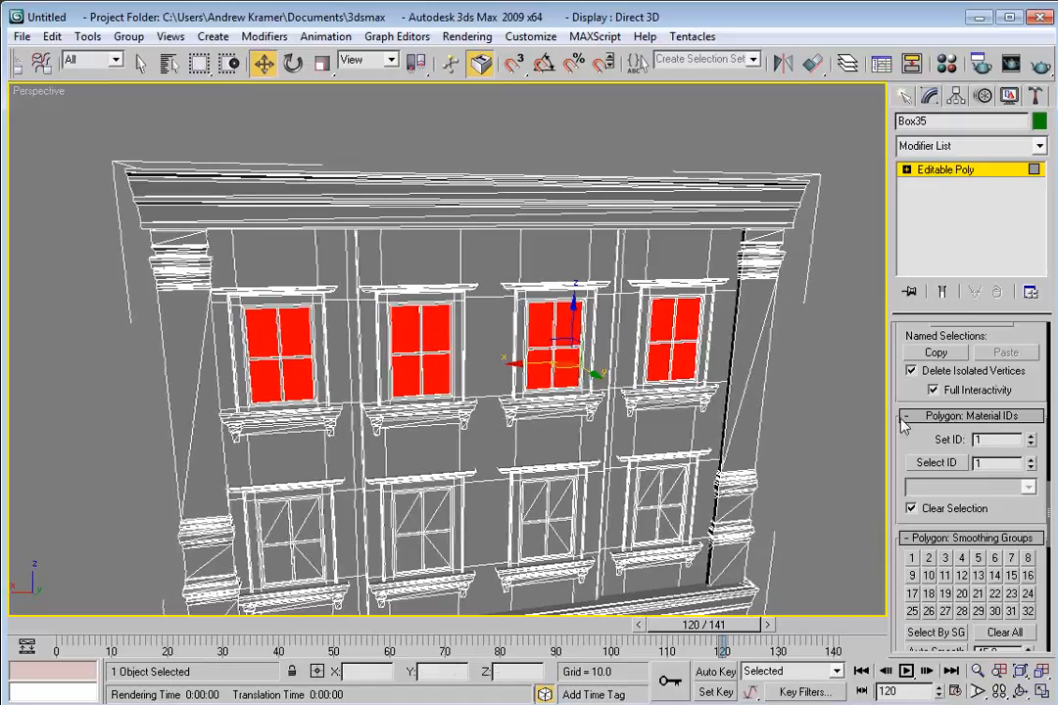
Assign Material ID 2 to the selected window pane polygons.
double_click(989, 440)
type("2")
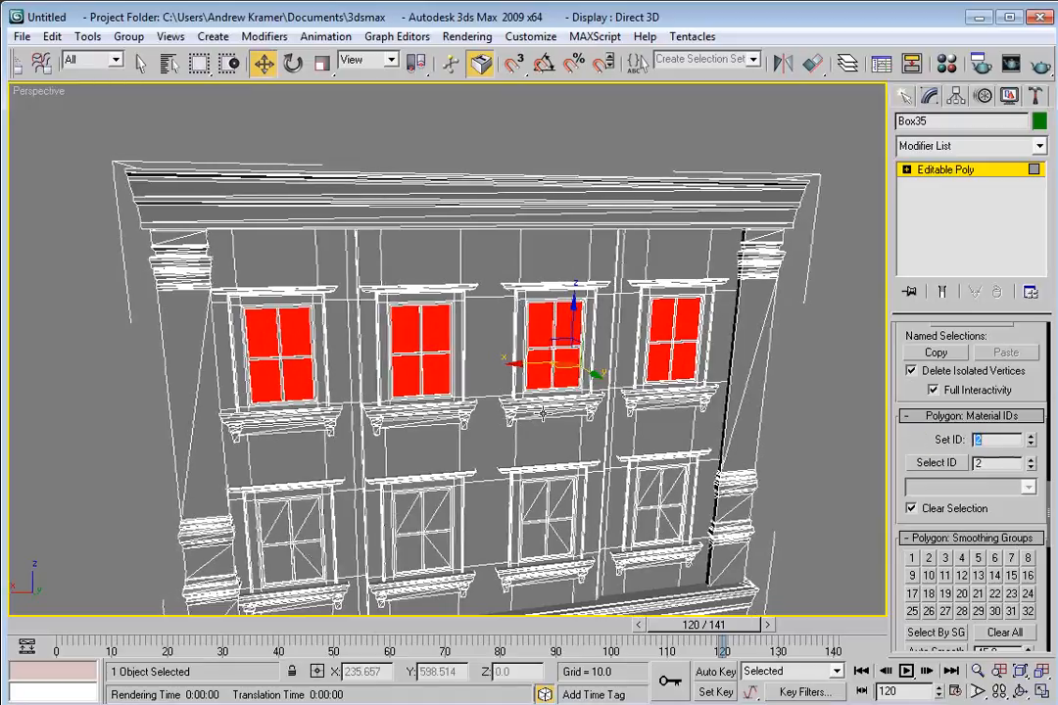
Clear the selection and select the glass pane polygons of one upper-floor window.
left_click(798, 487)
scroll(402, 295, "up", 5)
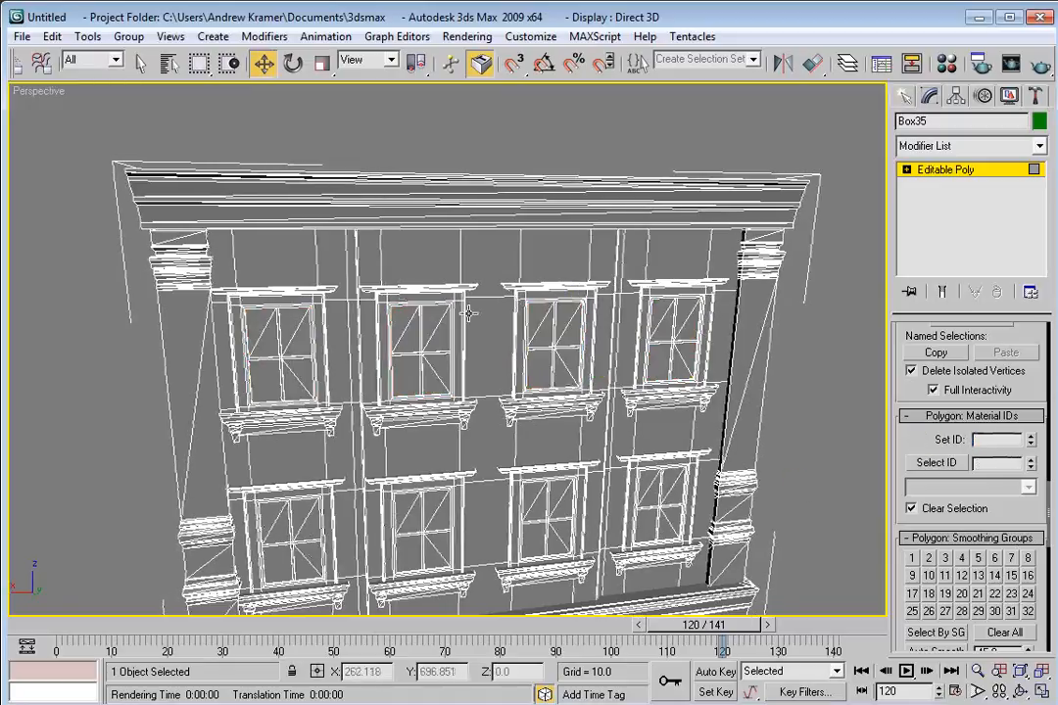
left_click(341, 305)
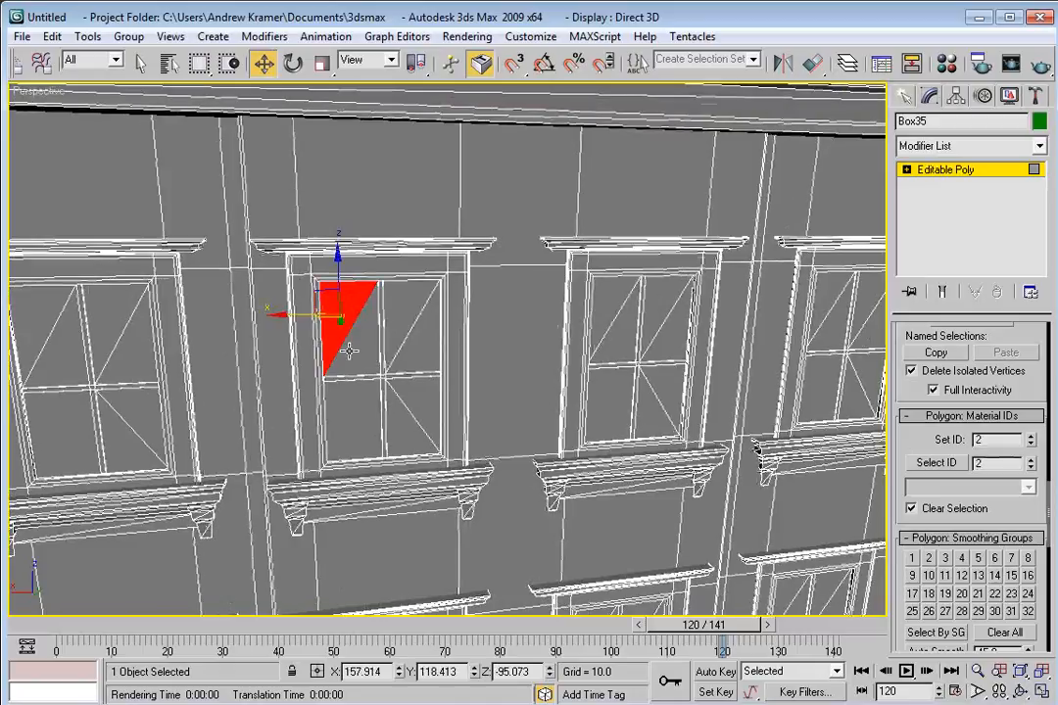
left_click(354, 323, "ctrl")
left_click(414, 350, "ctrl")
left_click(416, 392, "ctrl")
left_click(346, 429, "ctrl")
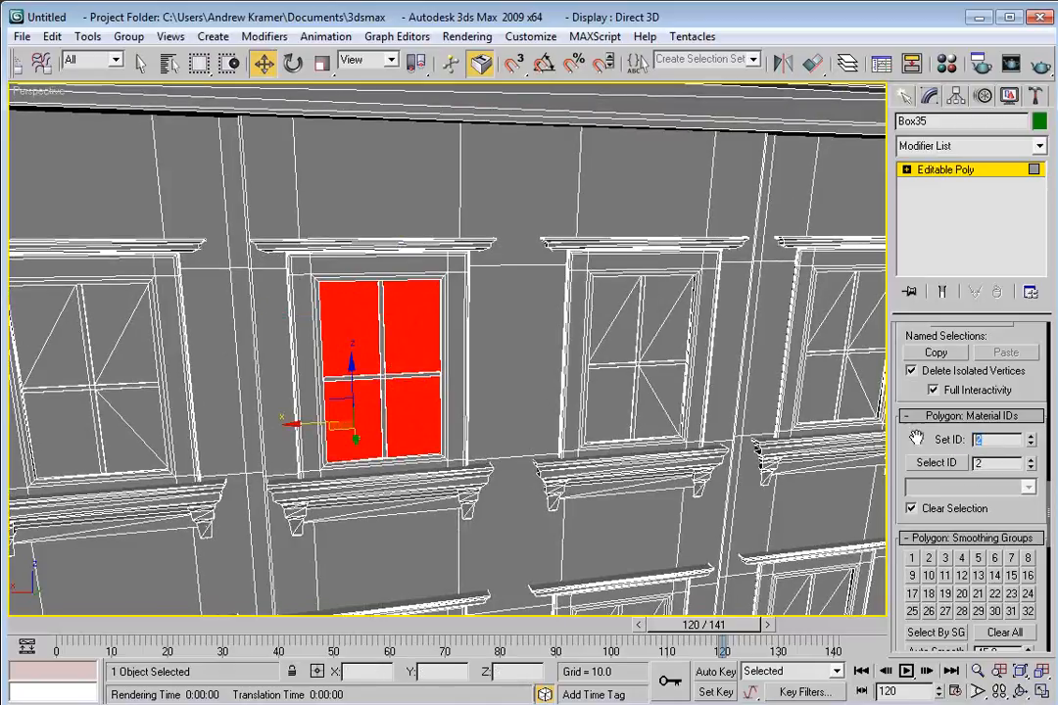
Assign Material ID 3 to that window's panes and clear the selection.
scroll(271, 345, "down", 5)
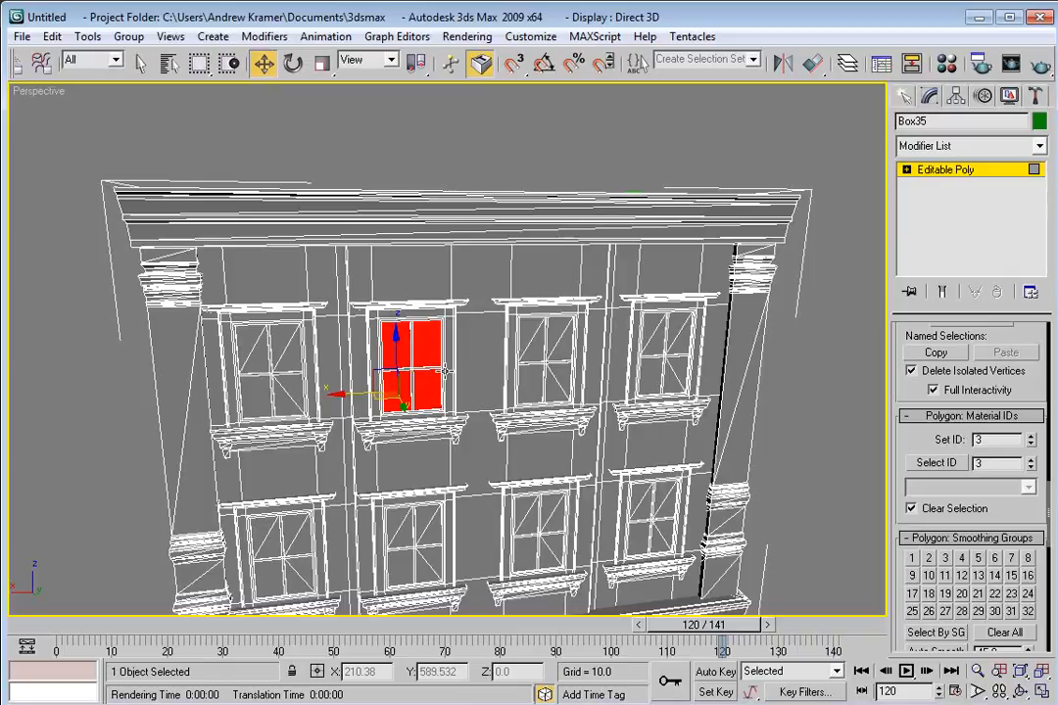
left_click_drag(328, 342, 353, 354)
scroll(179, 390, "down", 4)
left_click(382, 442)
left_click_drag(382, 441, 407, 440)
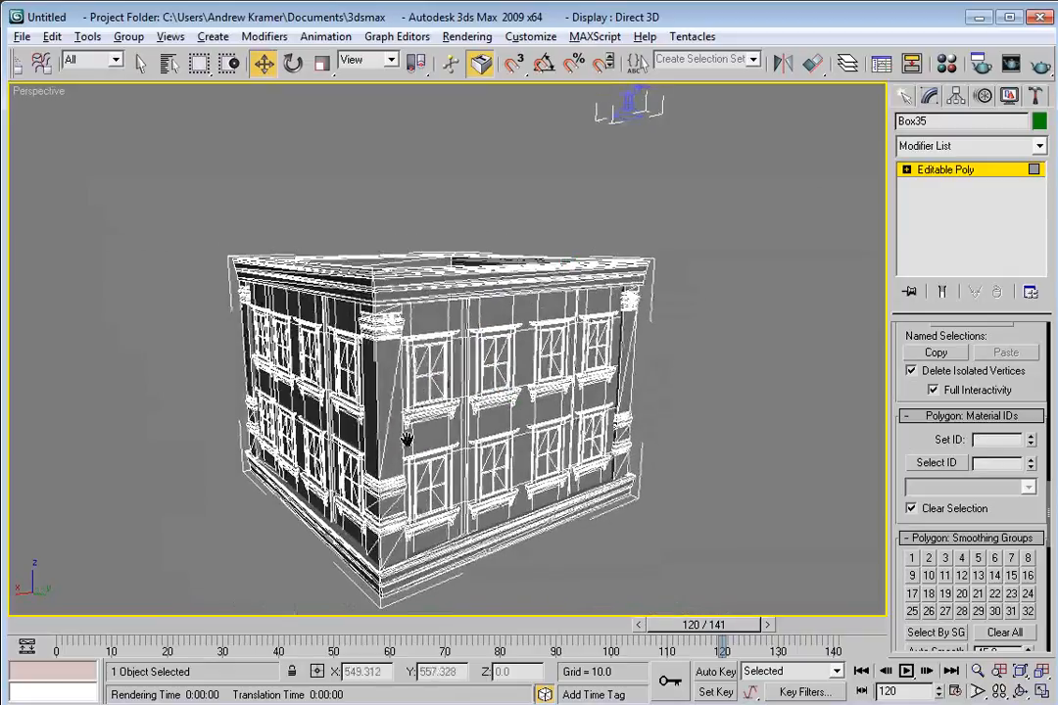
Turn off Edged Faces and restore the four-viewport layout.
right_click(38, 91)
left_click(94, 191)
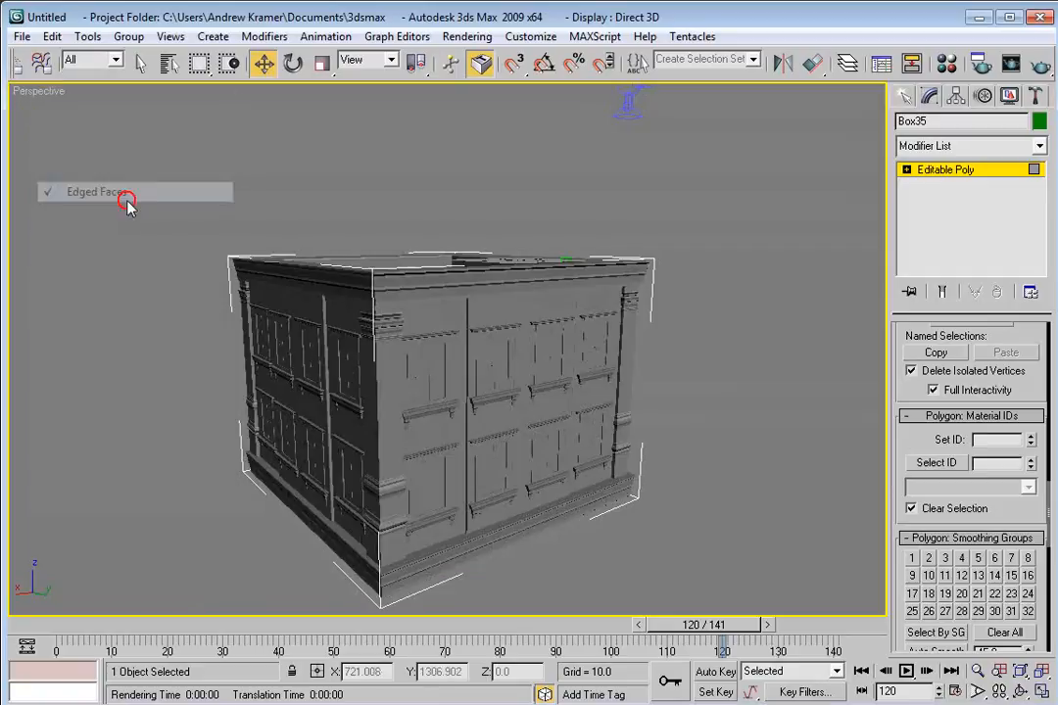
key("alt+w")
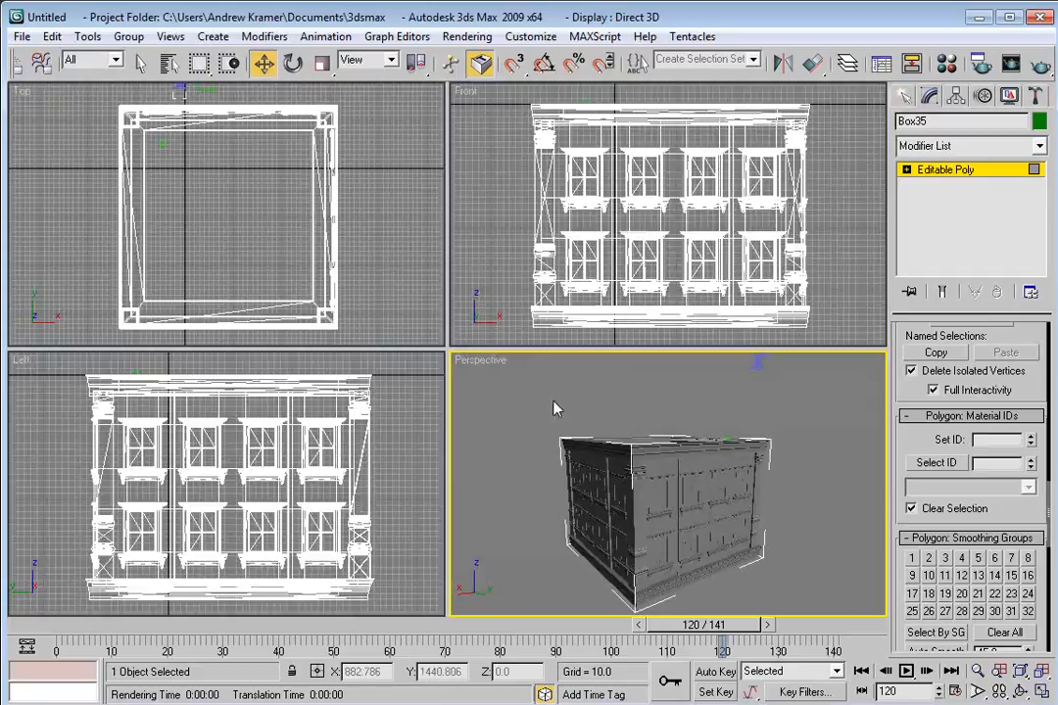
left_click_drag(643, 455, 678, 496)
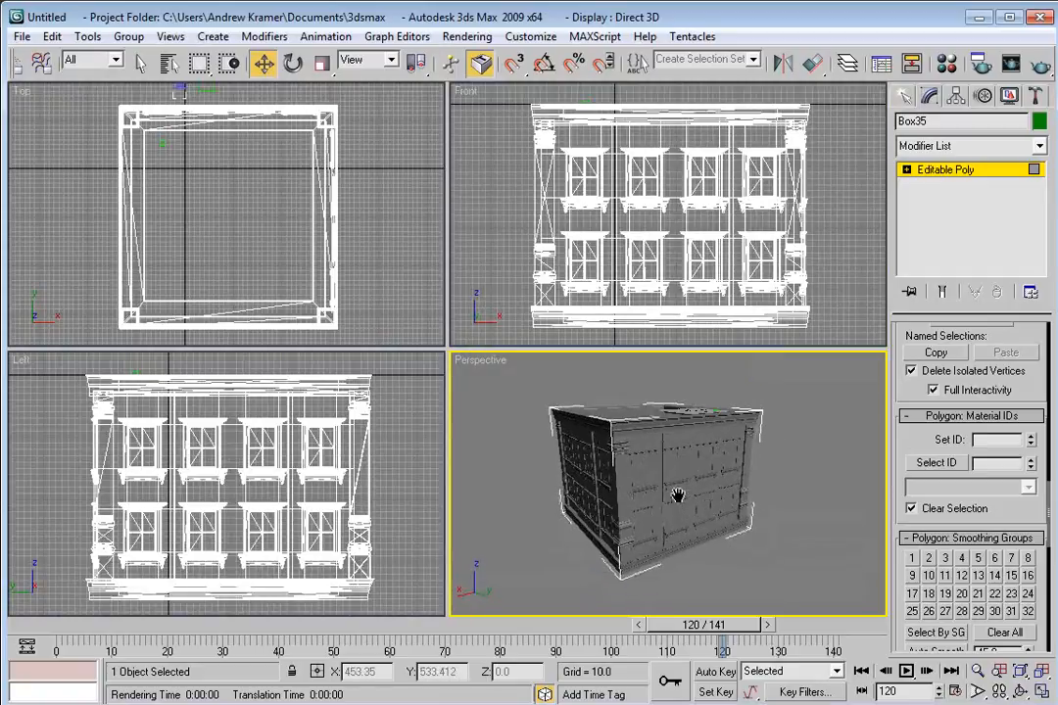
Open the Material Editor and drop the ConcreteBare0145_2_M texture onto the first material slot.
key("m")
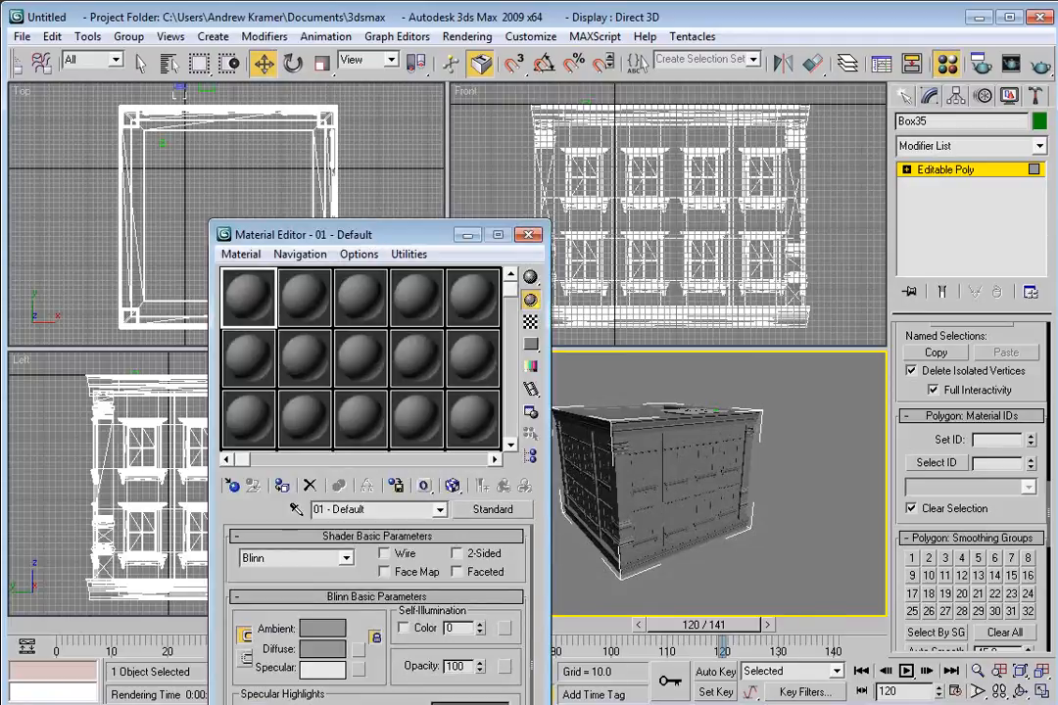
key("alt+Tab")
left_click_drag(980, 391, 950, 386)
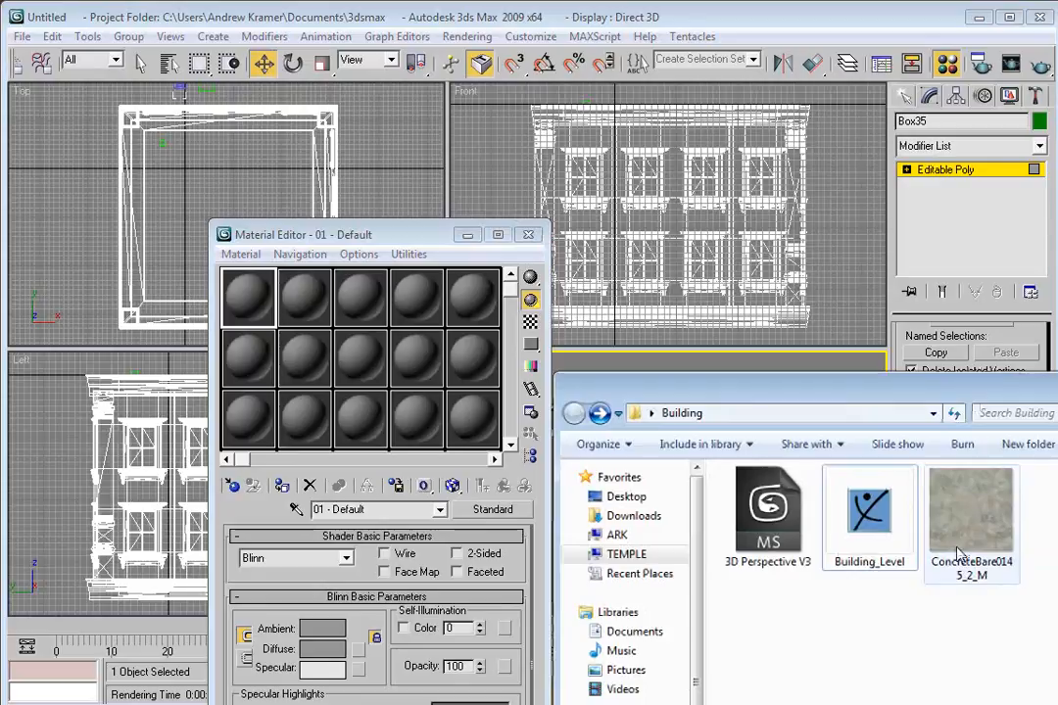
left_click_drag(960, 553, 257, 296)
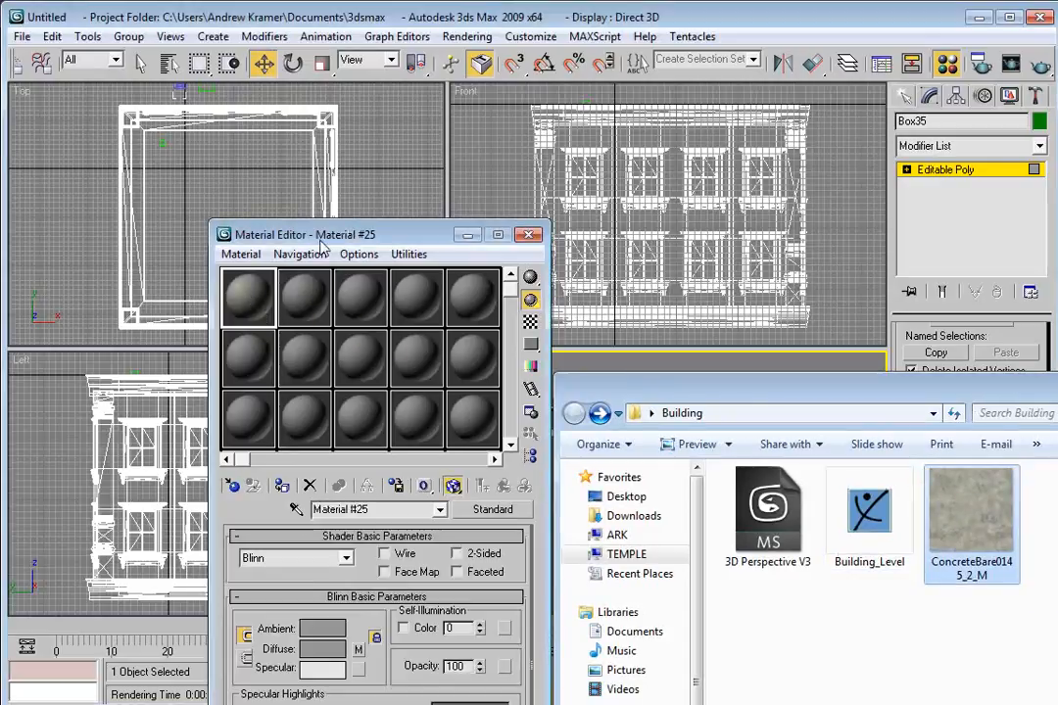
Apply the concrete material to the building in the perspective view.
left_click_drag(319, 243, 247, 176)
left_click_drag(164, 237, 612, 437)
scroll(633, 464, "up", 5)
mouse_move(605, 495)
left_mouse_down()
mouse_move(701, 459)
mouse_move(620, 509)
left_mouse_up()
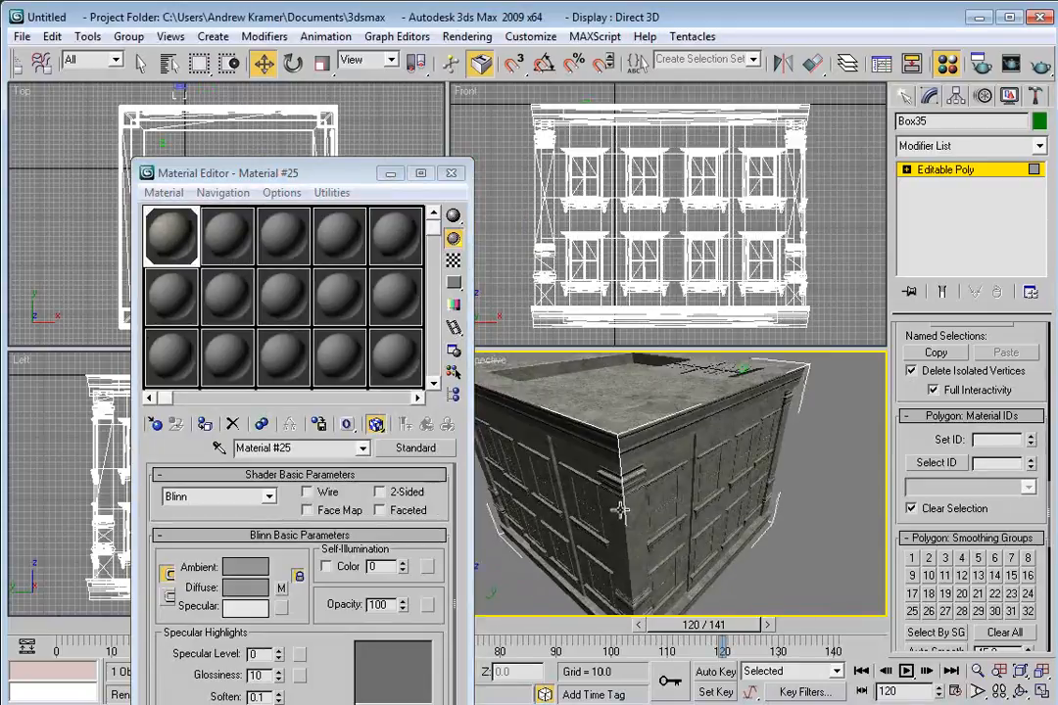
Convert the material to Multi/Sub-Object, keeping the old material as a sub-material.
left_click(401, 448)
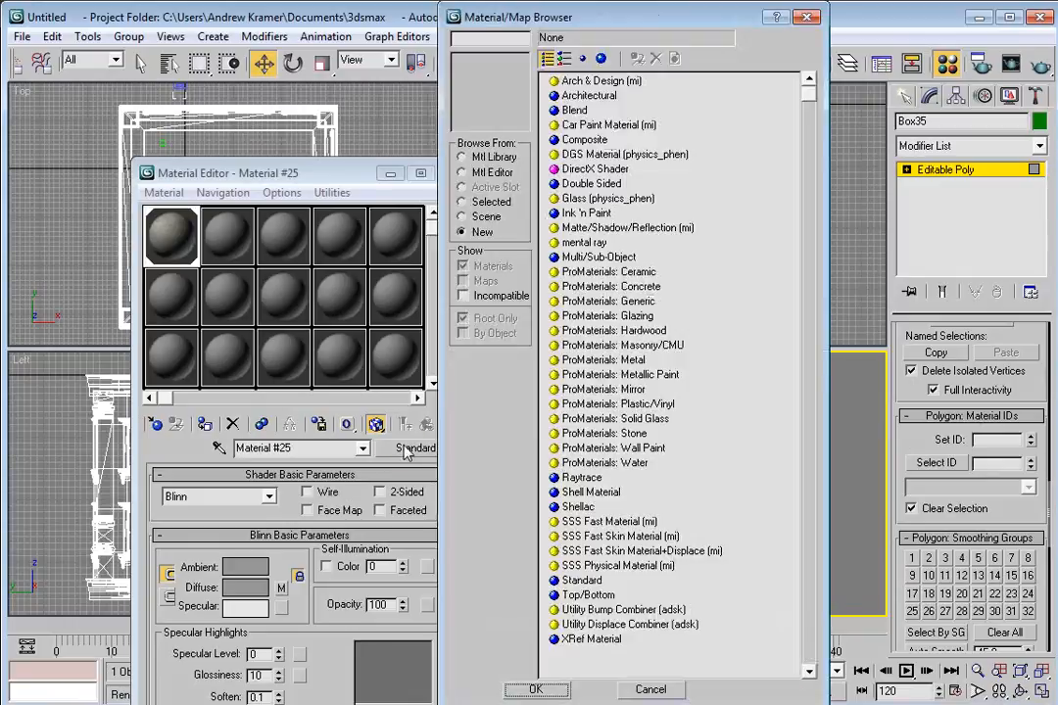
left_click(598, 258)
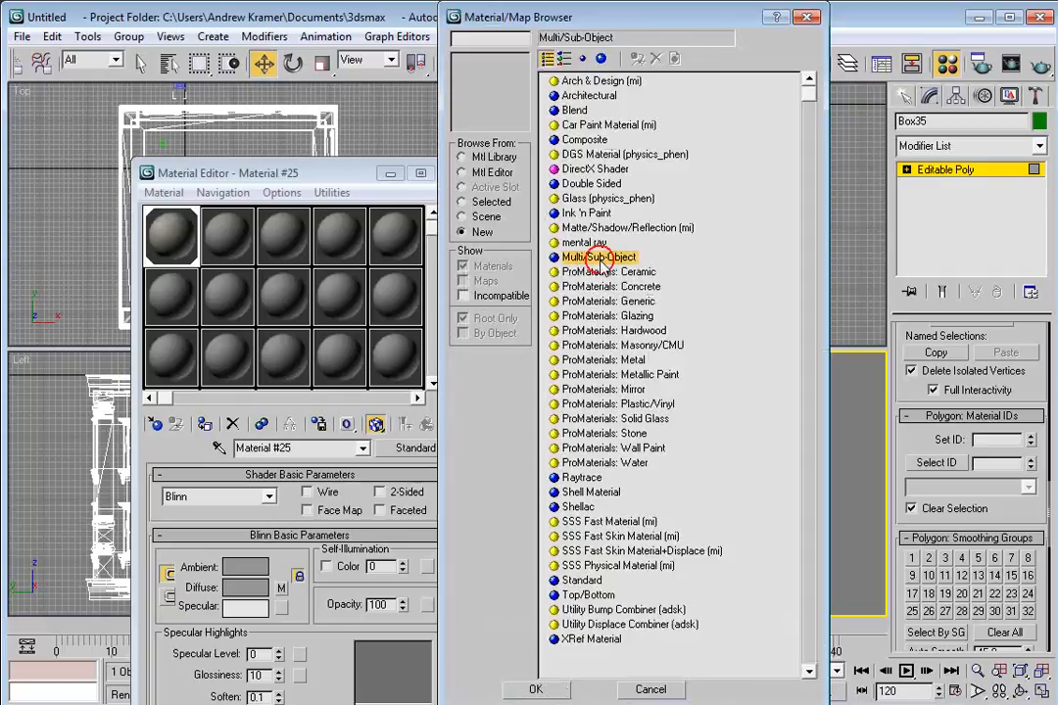
left_click(537, 690)
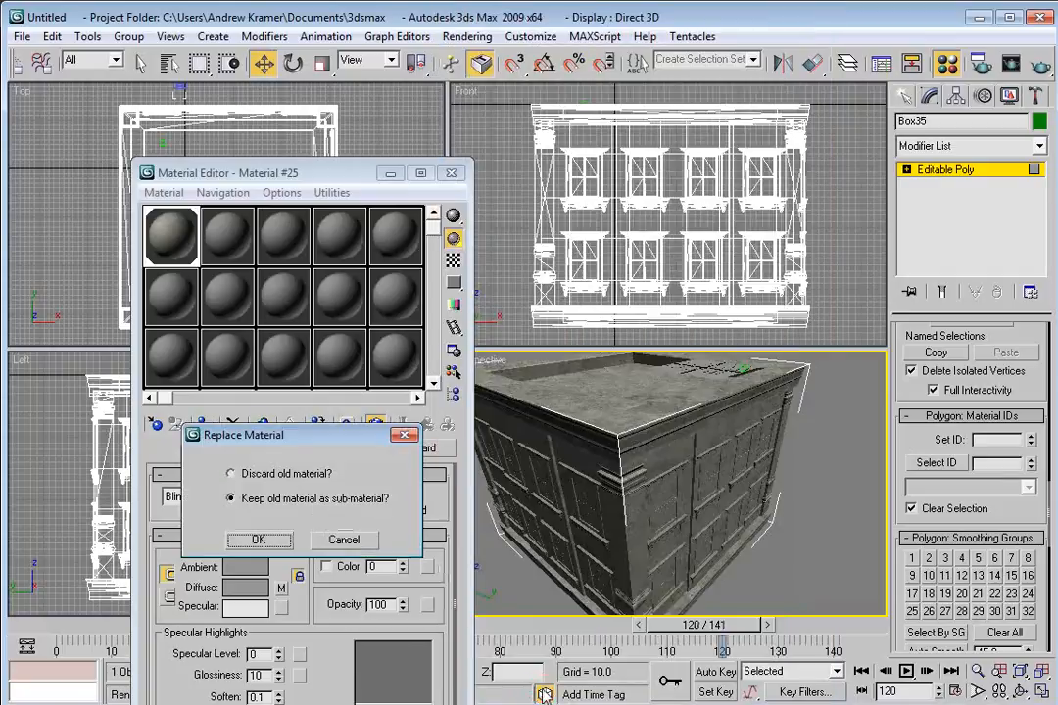
left_click(258, 540)
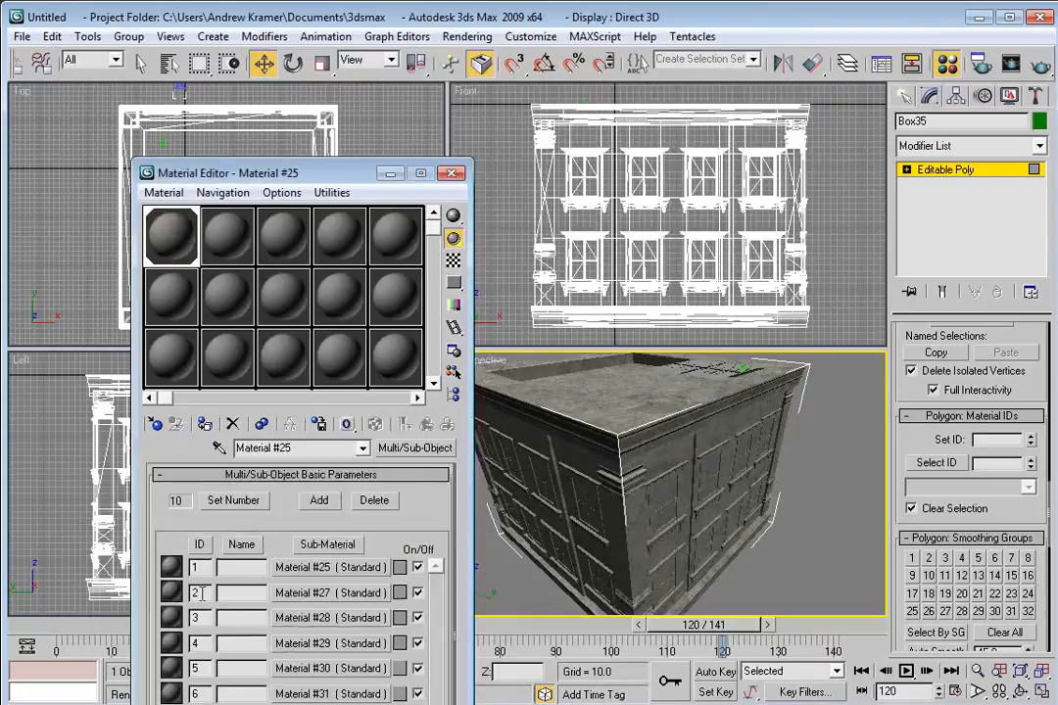
Open sub-material 2 and set its ambient and diffuse color to dark gray 34, 34, 34.
left_click(298, 594)
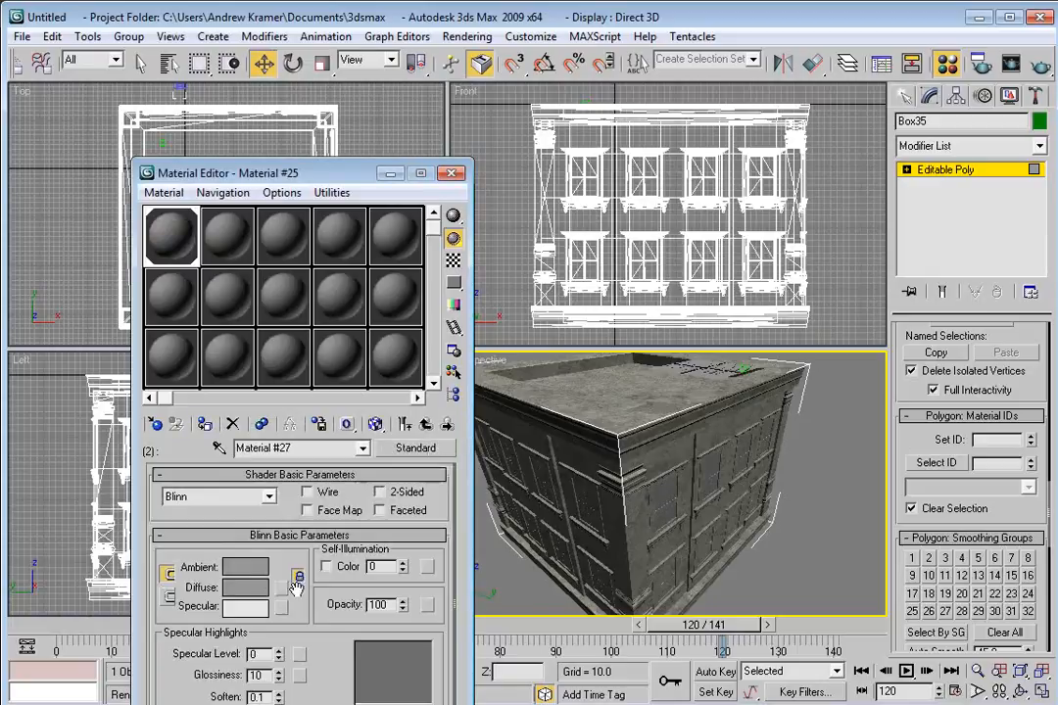
left_click(239, 568)
left_click_drag(538, 199, 539, 137)
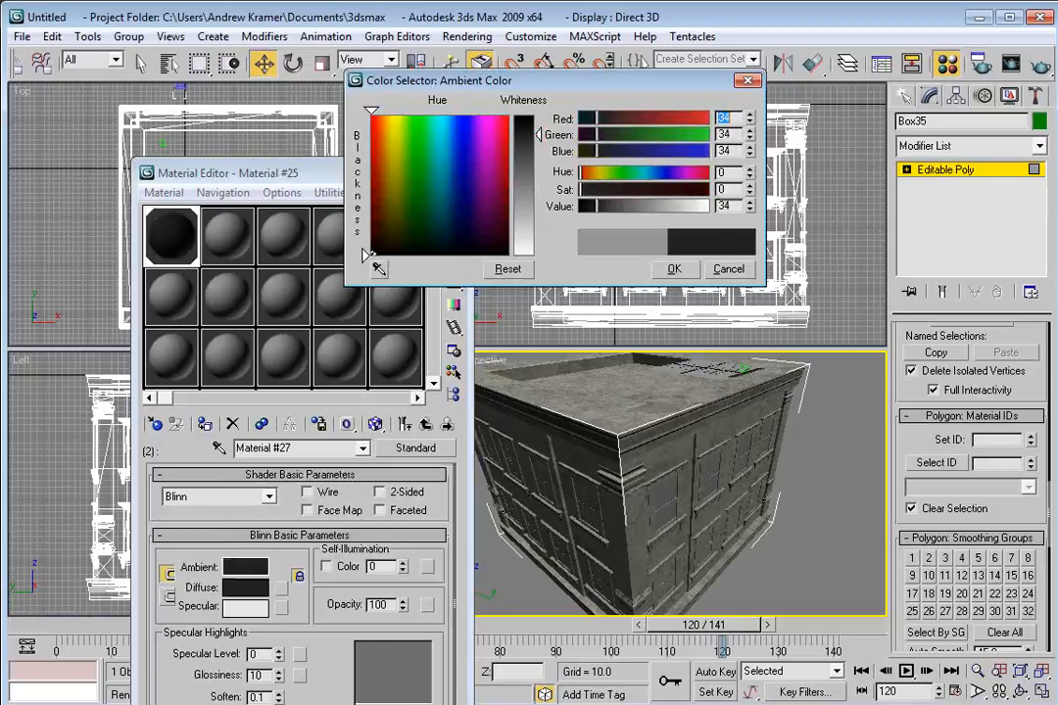
left_click(674, 270)
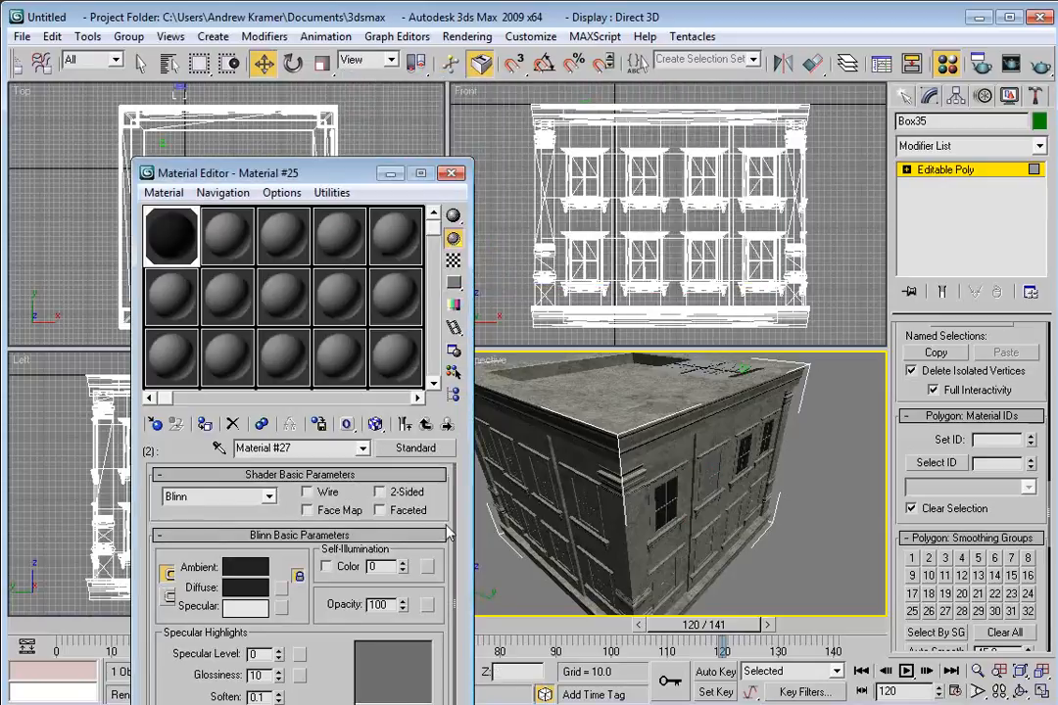
Set sub-material 2's Specular Level to 51 and Glossiness to 33, then return to the parent material.
mouse_move(283, 653)
left_mouse_down()
mouse_move(281, 642)
mouse_move(278, 654)
left_mouse_up()
left_click_drag(278, 656, 275, 617)
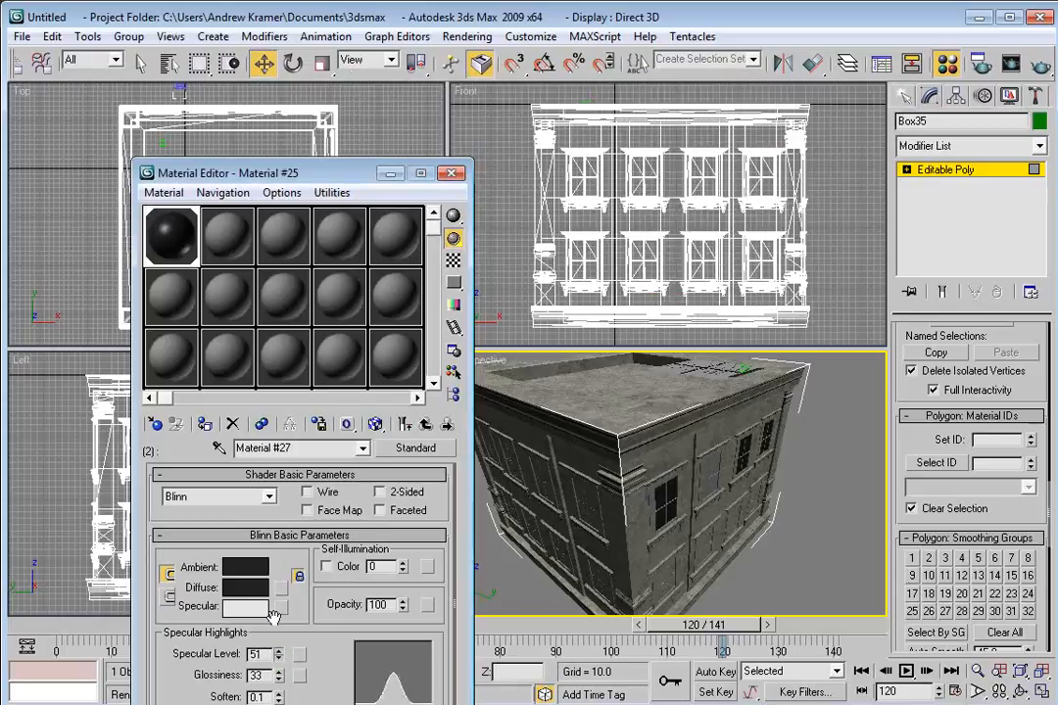
left_click(426, 425)
Open sub-material 3, enable its Self-Illumination color and set it to orange, then close the Material Editor.
left_click_drag(269, 172, 259, 67)
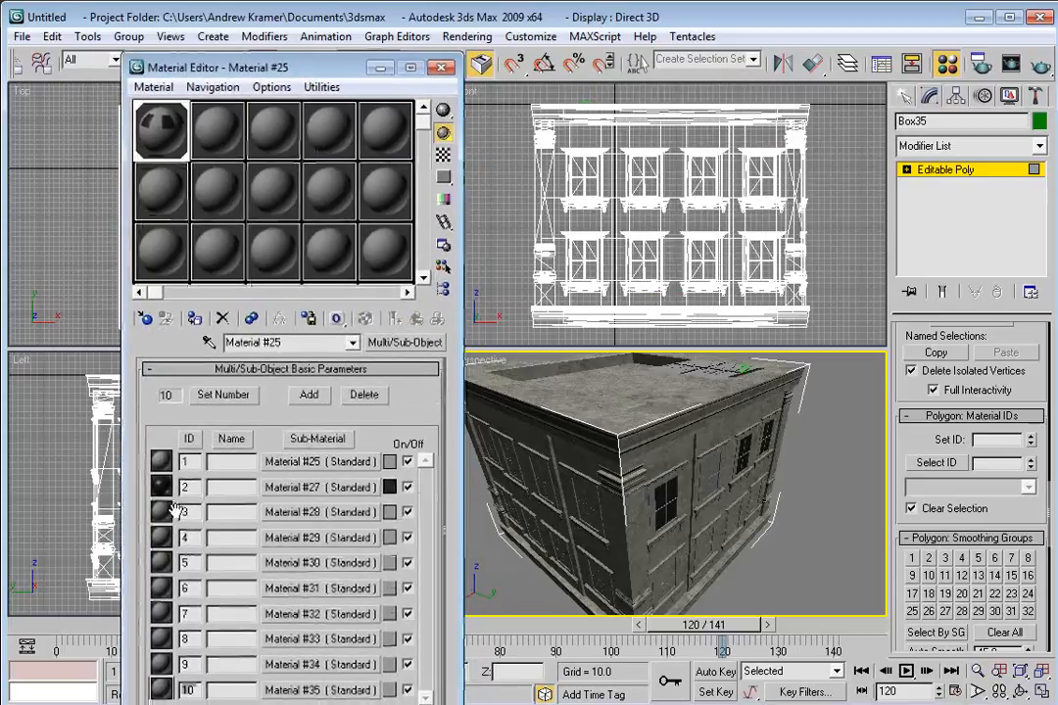
left_click(304, 511)
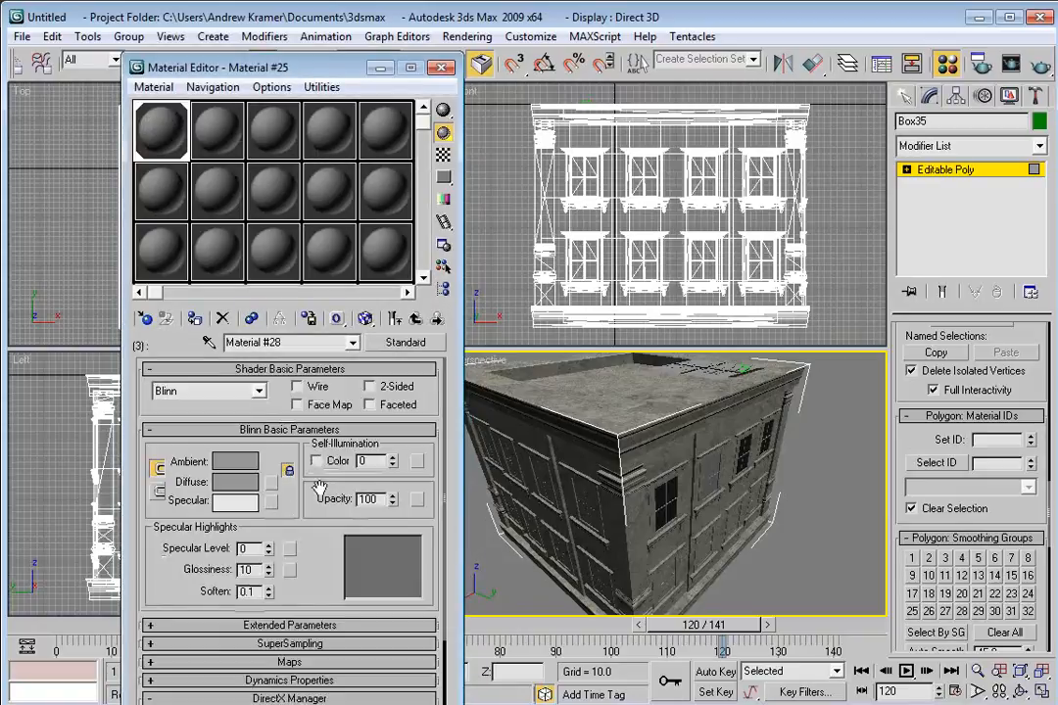
left_click(315, 461)
left_click(378, 460)
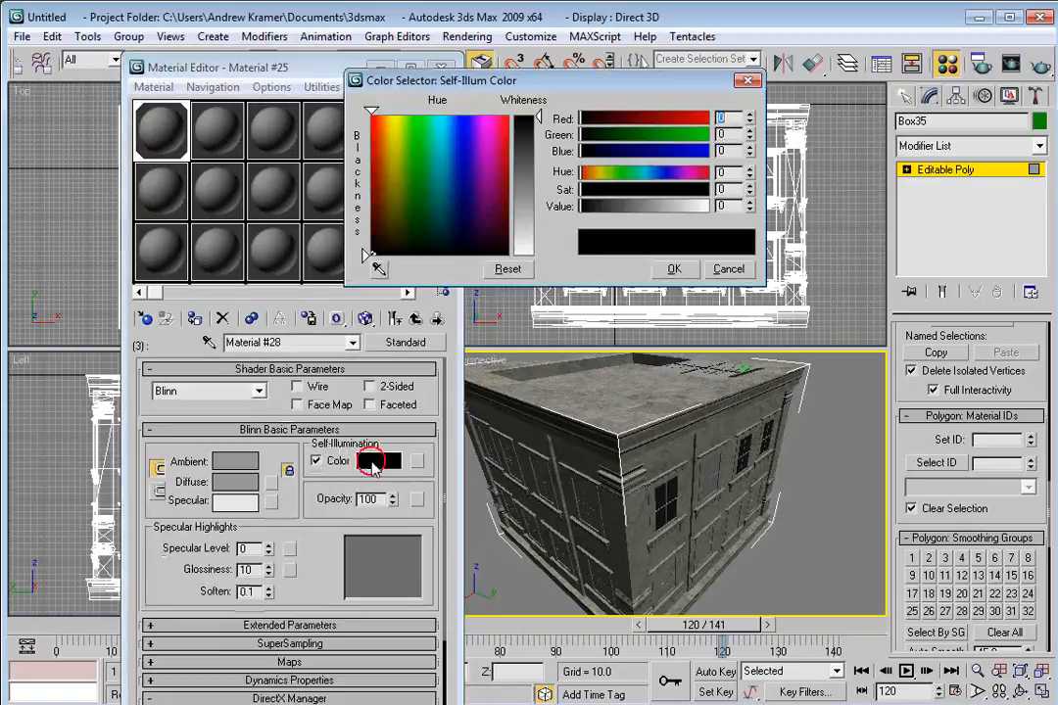
left_click(385, 141)
left_click_drag(385, 140, 389, 142)
left_click_drag(664, 135, 644, 135)
left_click_drag(682, 205, 660, 206)
left_click(674, 269)
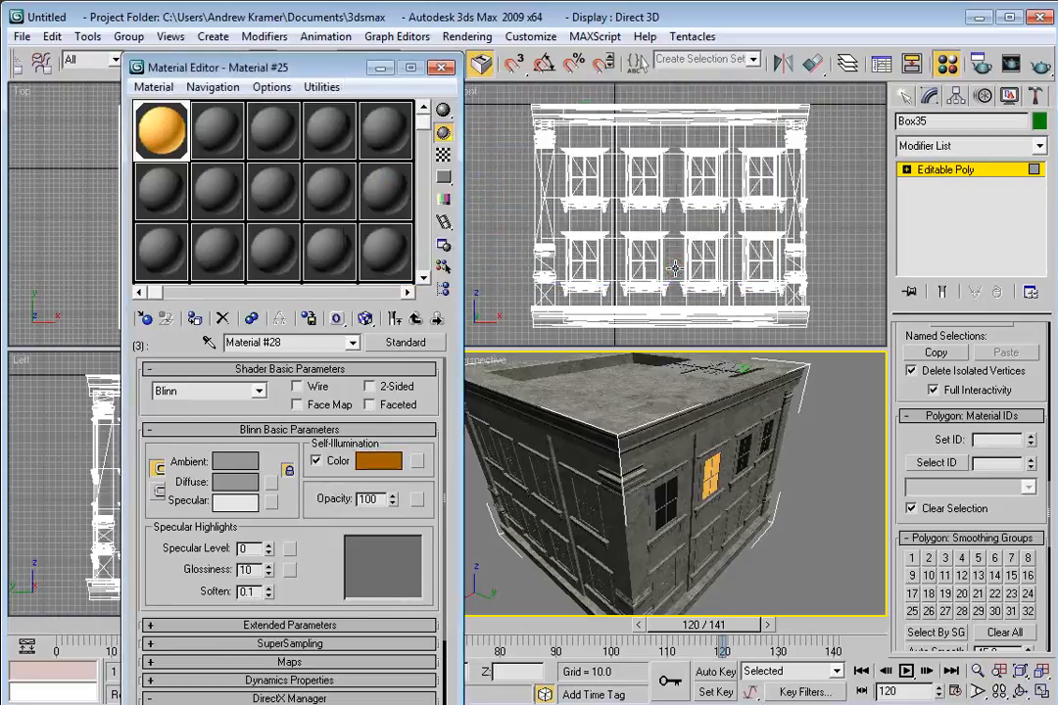
left_click(442, 67)
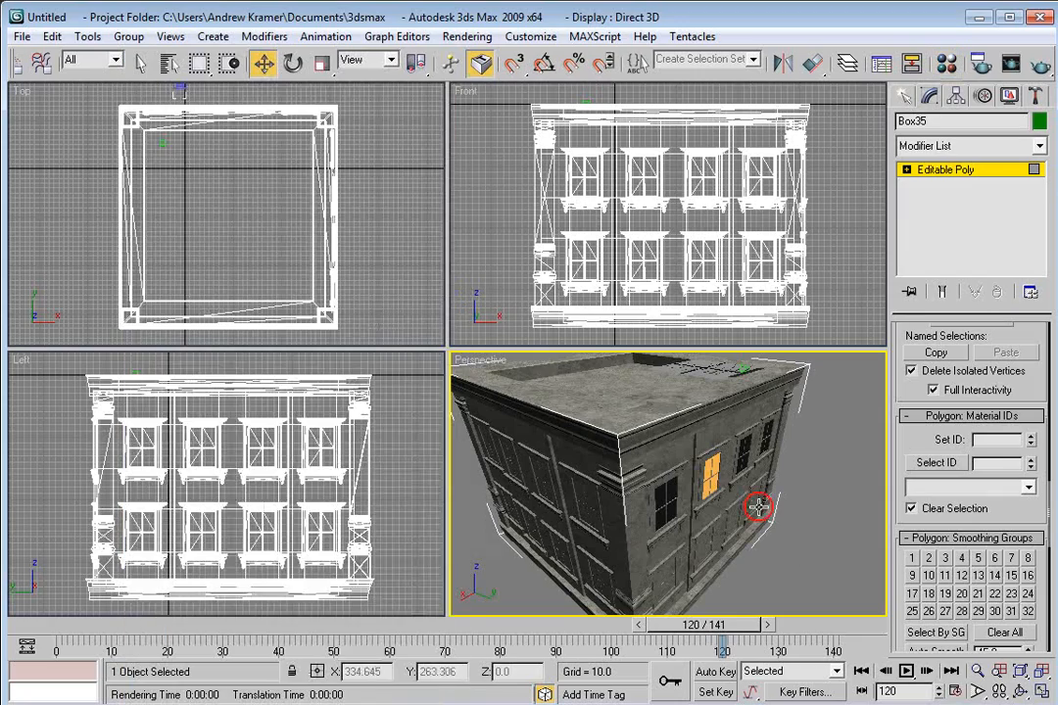
key("alt+w")
left_click_drag(607, 421, 579, 424)
key("alt+w")
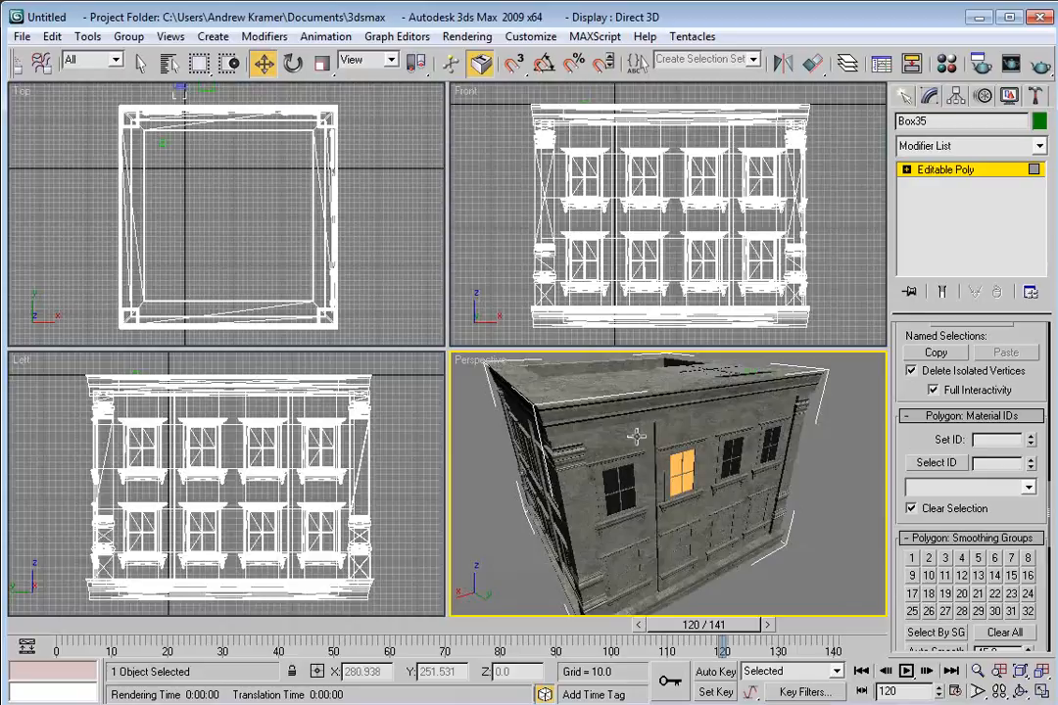
Switch the perspective viewport to the Camera1 view.
left_click_drag(293, 183, 297, 229)
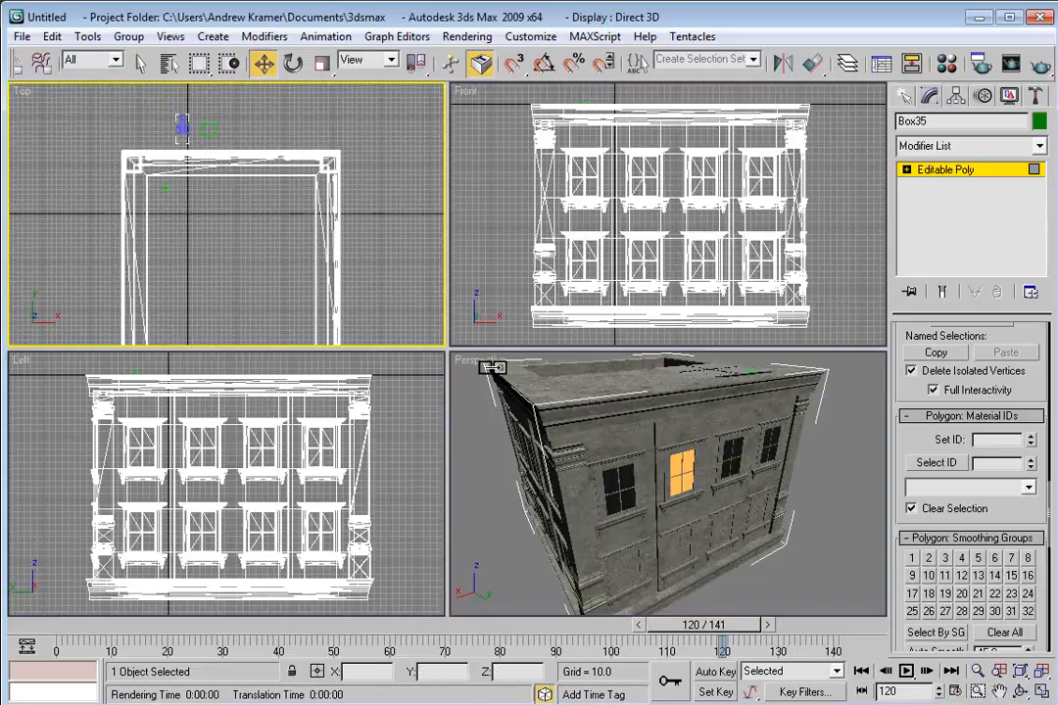
right_click(485, 363)
mouse_move(587, 371)
left_click(697, 370)
left_click(661, 551)
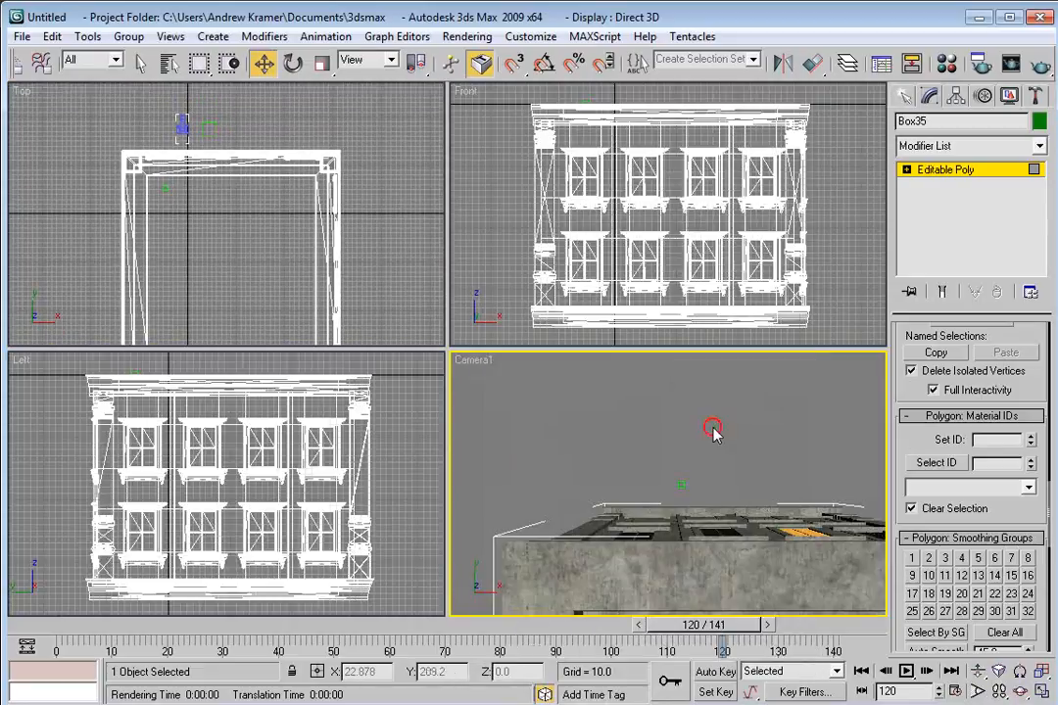
Leave polygon sub-object mode and nudge the building upward in the Front view.
left_click(906, 169)
left_click(946, 173)
left_click(765, 412)
left_click(726, 514)
left_click_drag(649, 247, 647, 210)
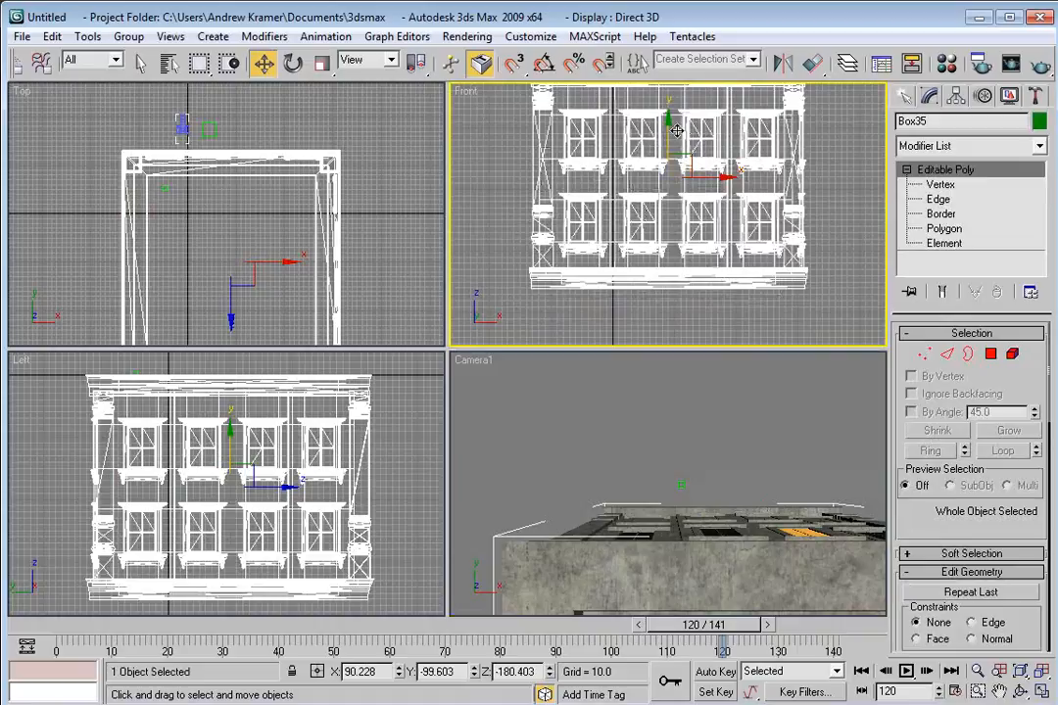
Clone the building downward in the Front view as 3 copies stacked below it.
left_click_drag(684, 154, 641, 355, "shift")
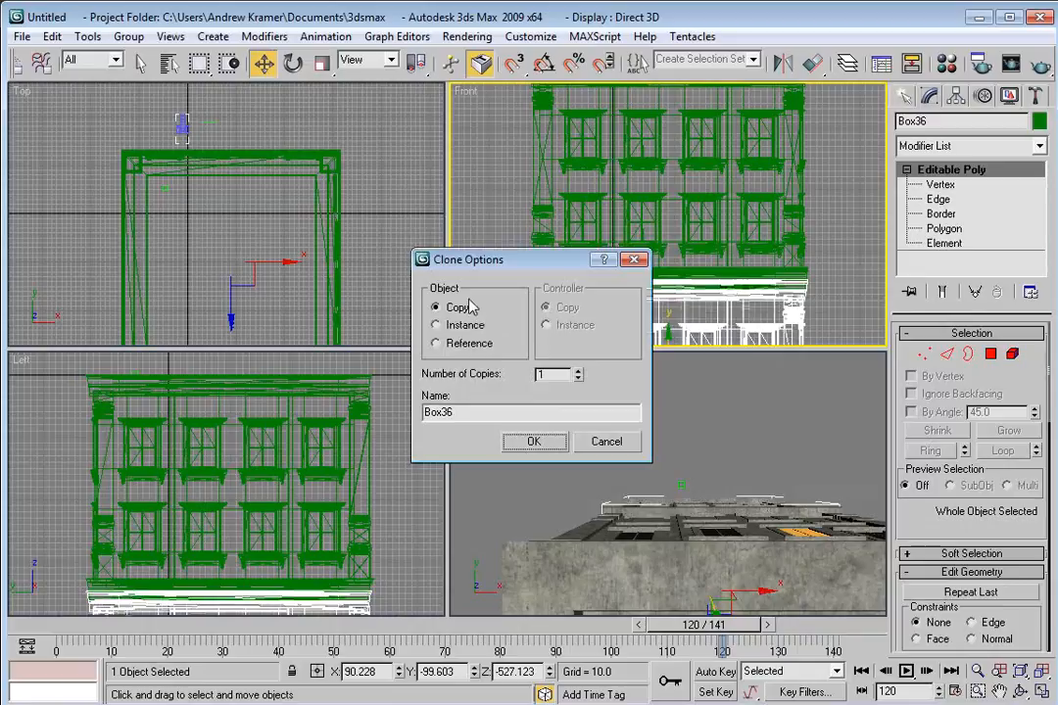
double_click(548, 374)
type("3")
left_click(534, 442)
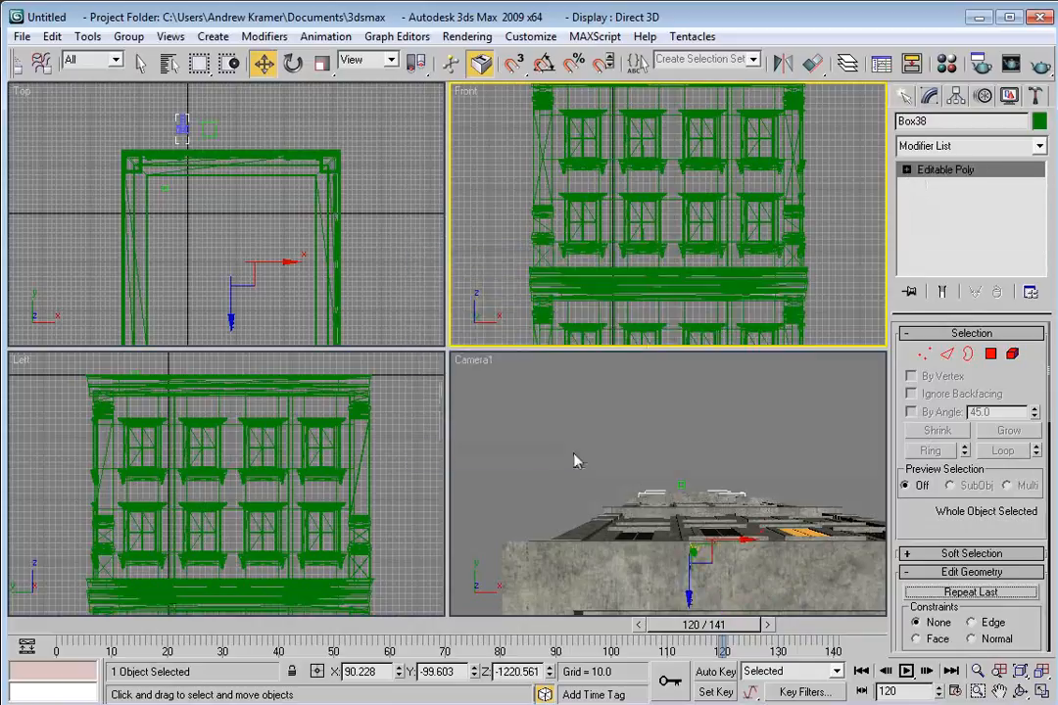
Select all four stacked building copies and scale them down in the Front view.
left_click(541, 450)
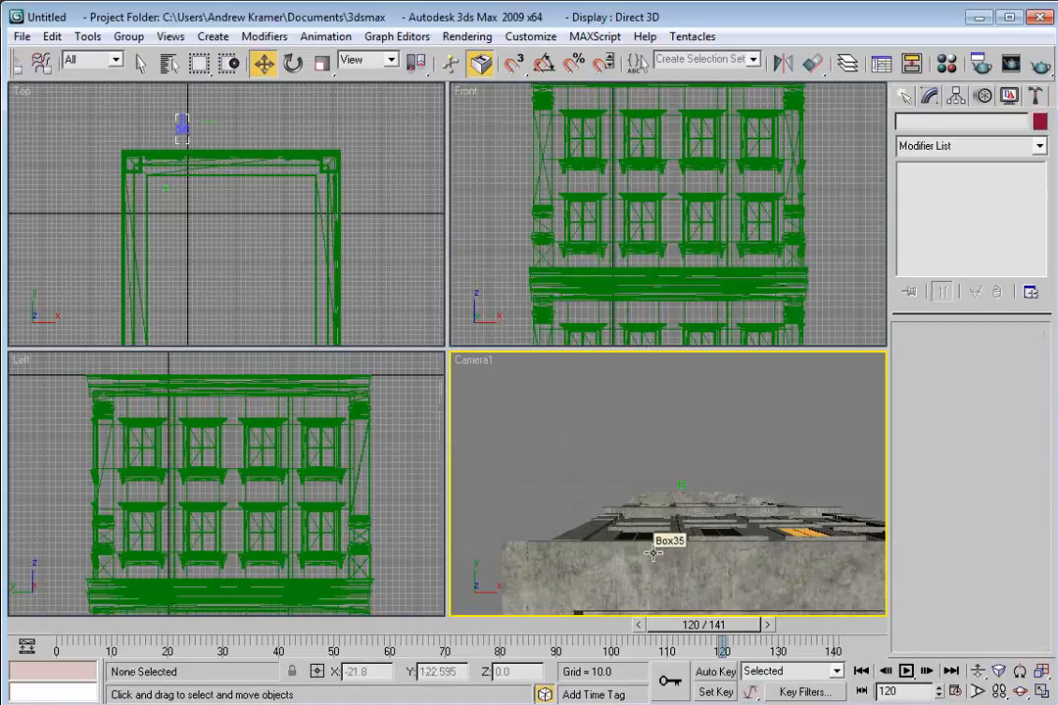
scroll(585, 282, "down", 5)
scroll(637, 300, "up", 2)
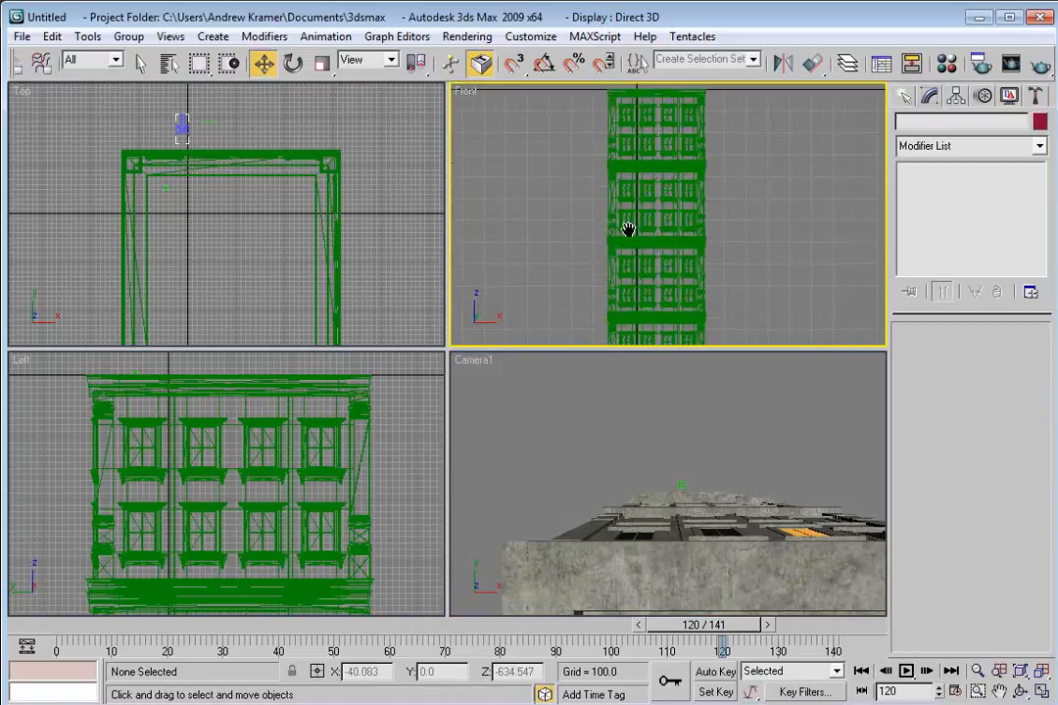
key("alt+w")
scroll(465, 433, "down", 2)
scroll(465, 484, "up", 1)
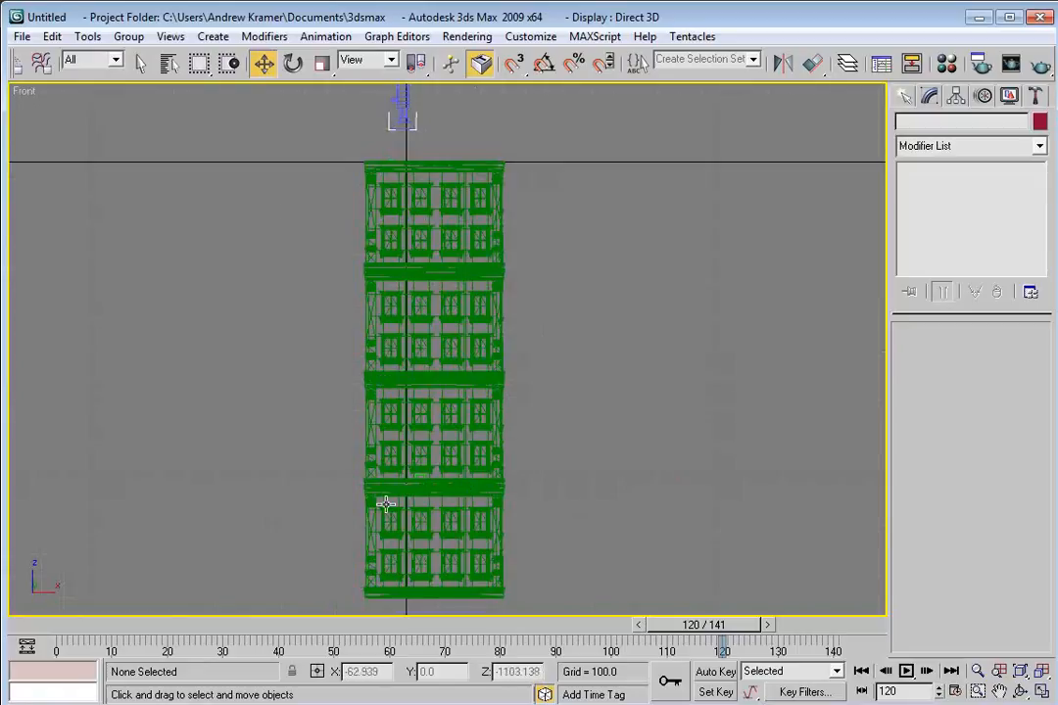
left_click(418, 498)
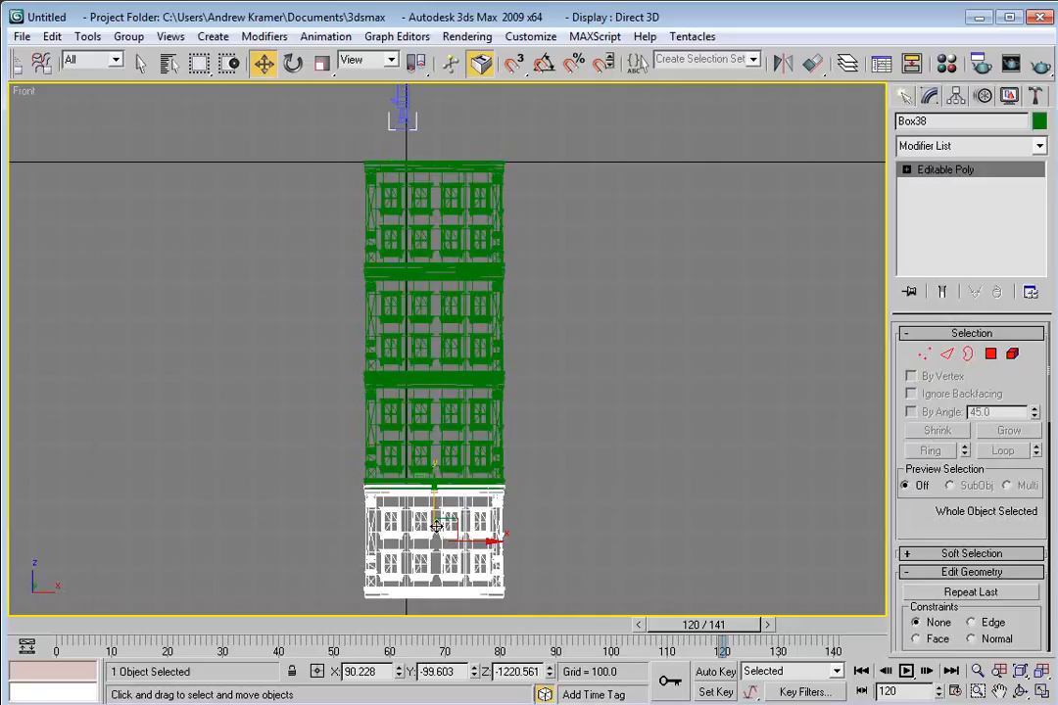
left_click(564, 545)
left_click_drag(563, 541, 466, 223)
right_click(467, 229)
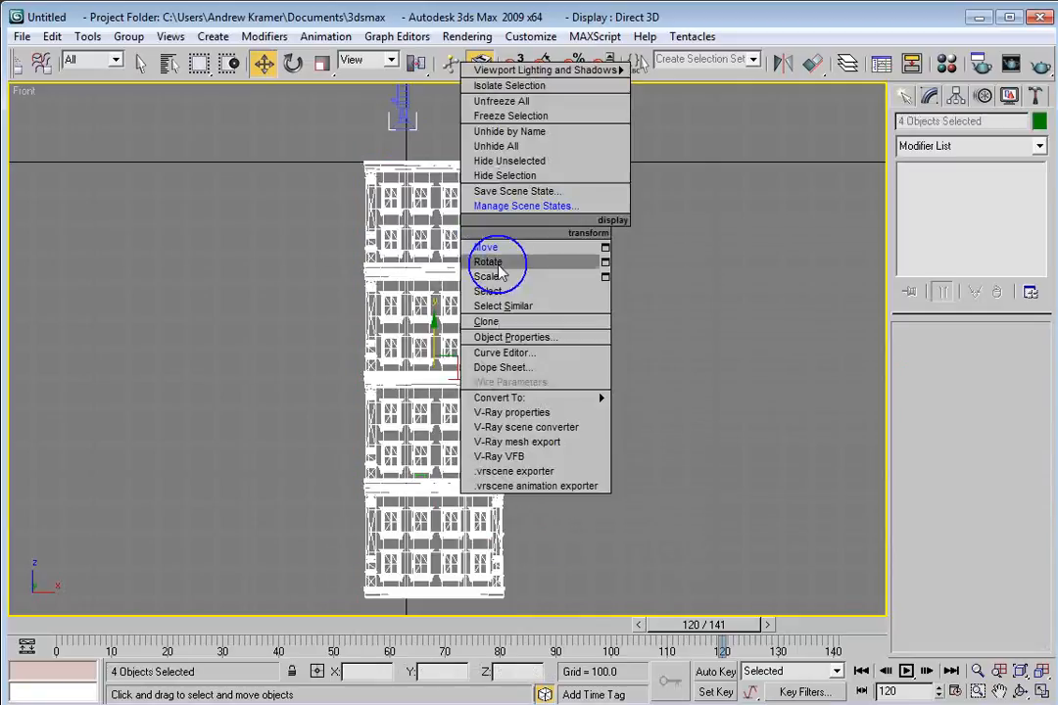
left_click(494, 279)
left_click_drag(437, 385, 410, 404)
right_click(450, 372)
left_click(472, 389)
left_click_drag(446, 358, 418, 306)
right_click(422, 294)
left_click(446, 345)
right_click(471, 284)
left_click(475, 293)
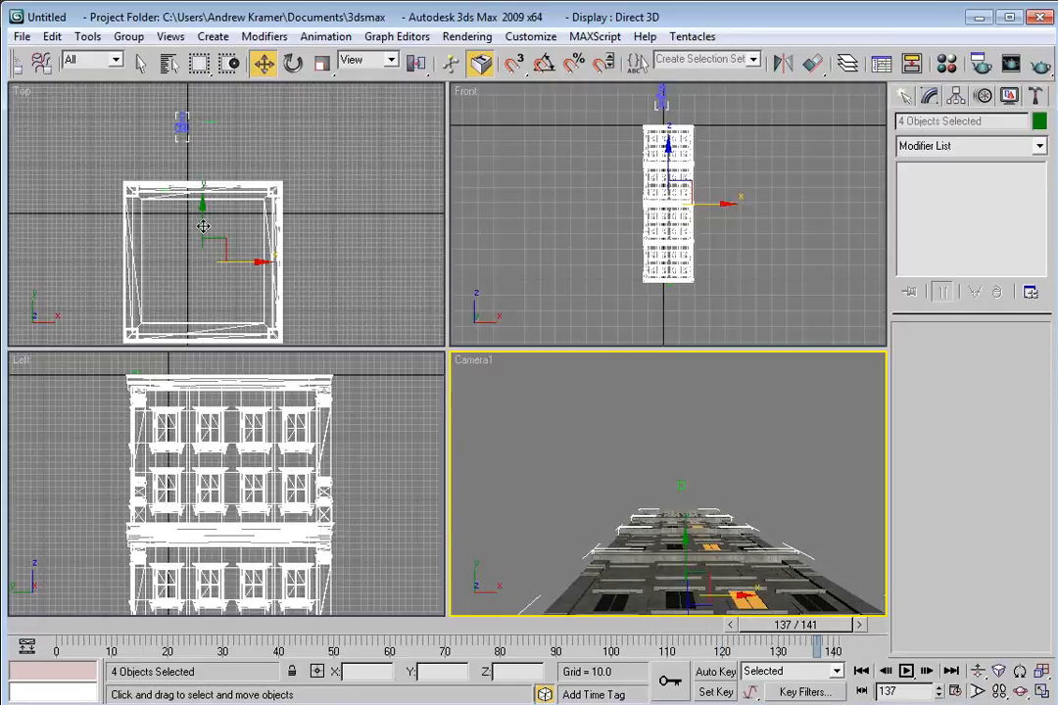
Enlarge the stacked buildings' footprint with Scale in the Top view, scrubbing the timeline to check the camera.
left_click_drag(203, 226, 196, 199)
mouse_move(798, 632)
left_mouse_down()
mouse_move(282, 631)
mouse_move(781, 637)
left_mouse_up()
key("w")
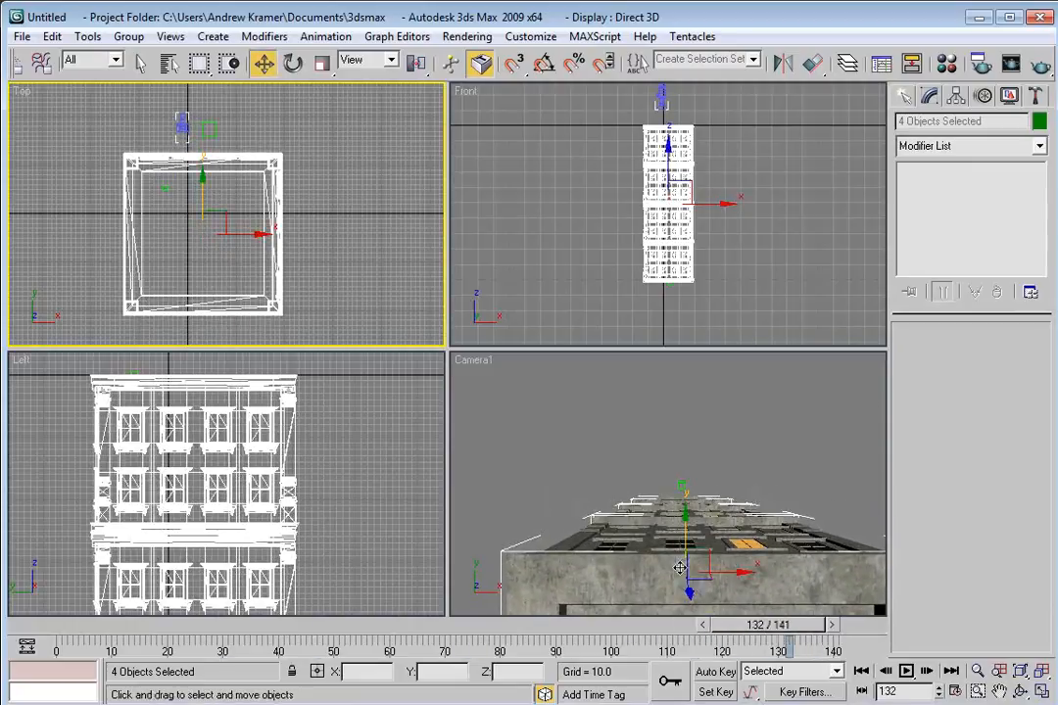
right_click(238, 220)
left_click(264, 255)
left_click_drag(265, 245, 277, 235)
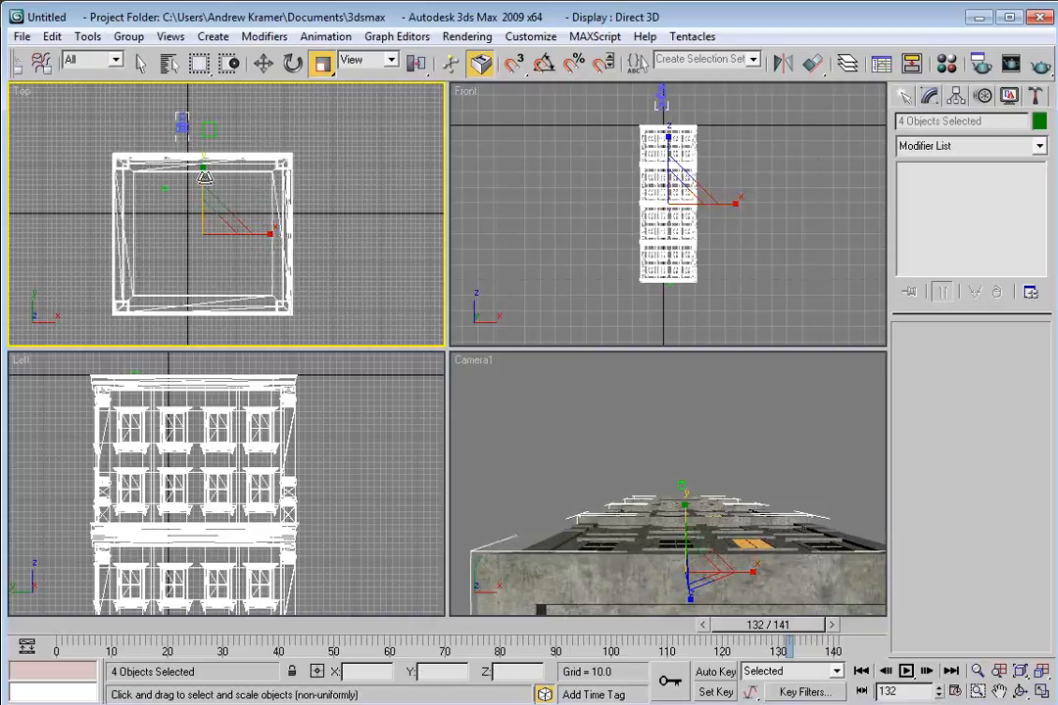
left_click_drag(203, 177, 198, 202)
right_click(203, 167)
left_click(217, 179)
left_click_drag(783, 635, 744, 662)
left_click(739, 500)
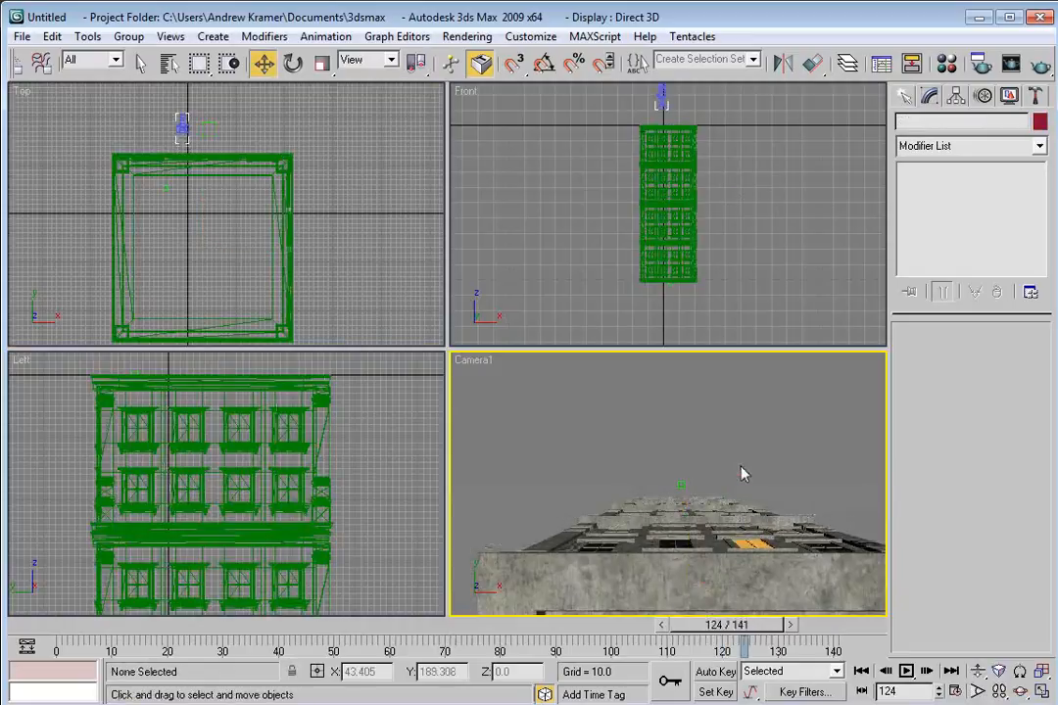
Clone the whole building stack as one copy to the left in the Front view.
left_click_drag(712, 125, 686, 296)
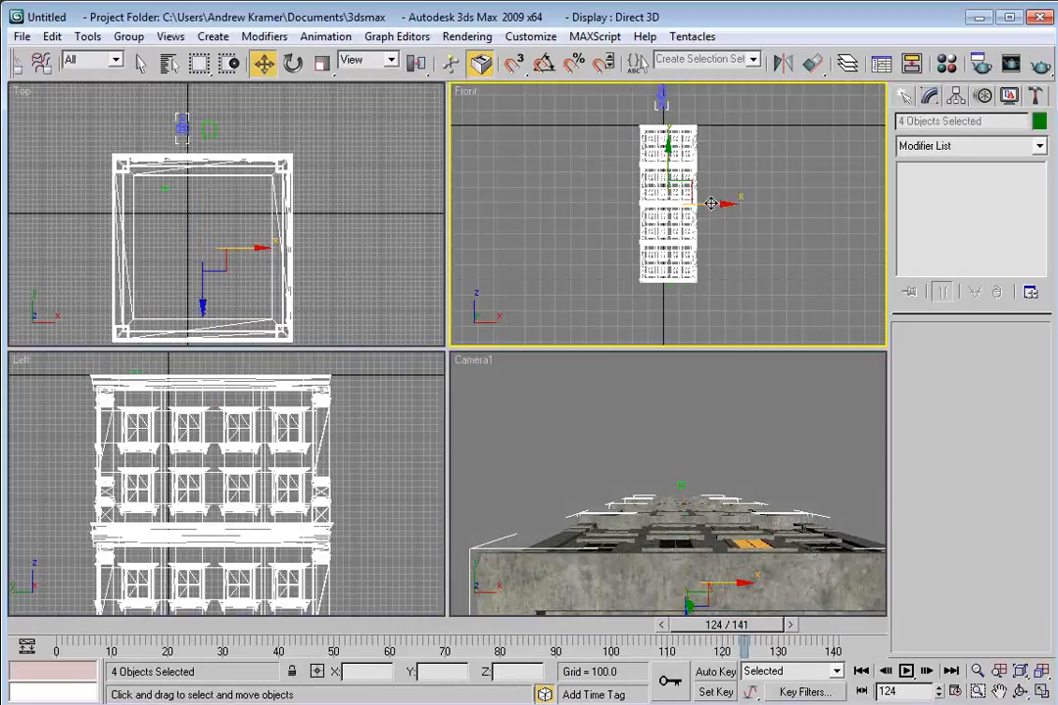
left_click_drag(708, 203, 637, 212)
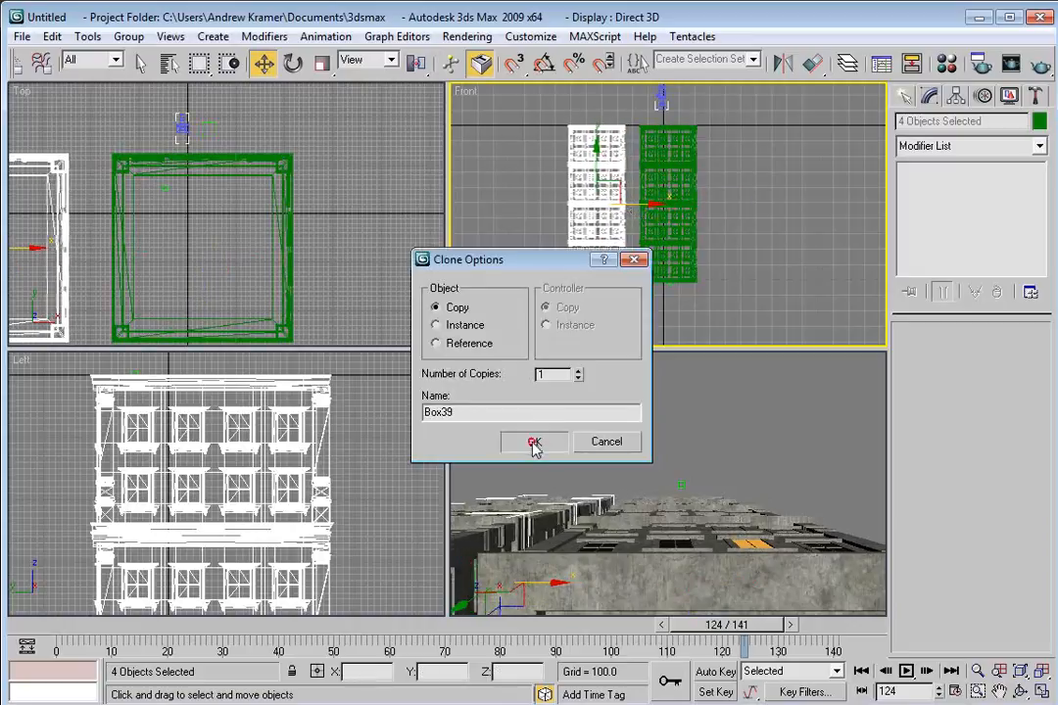
left_click(534, 443)
Arrange the copied building stacks into rows along the street in the Top view.
scroll(267, 271, "down", 5)
mouse_move(191, 242)
left_mouse_down()
mouse_move(201, 122)
mouse_move(208, 189)
mouse_move(180, 226)
left_mouse_up()
key("Return")
key("e")
right_click(227, 182)
left_click(236, 199)
left_click_drag(227, 140, 203, 140)
left_click_drag(156, 102, 160, 109)
Clone a building stack to the right end of the upper row as one copy.
mouse_move(197, 149)
left_mouse_down("shift")
mouse_move(269, 149)
mouse_move(284, 162)
mouse_move(311, 145)
mouse_move(339, 150)
left_mouse_up("shift")
key("Return")
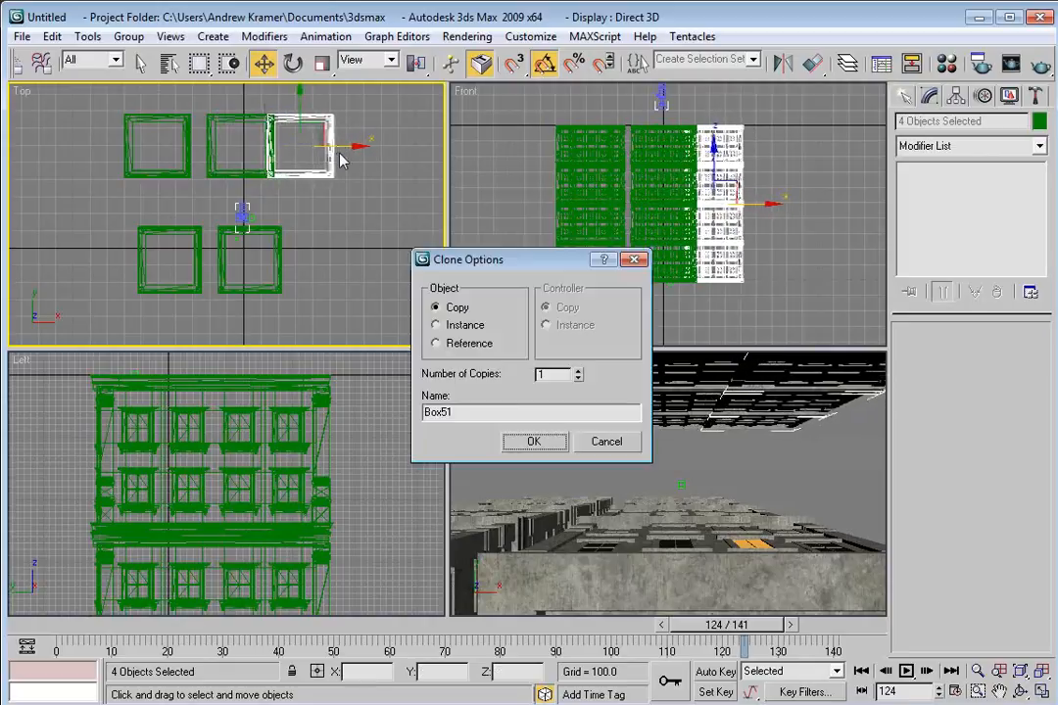
left_click(534, 442)
left_click(725, 451)
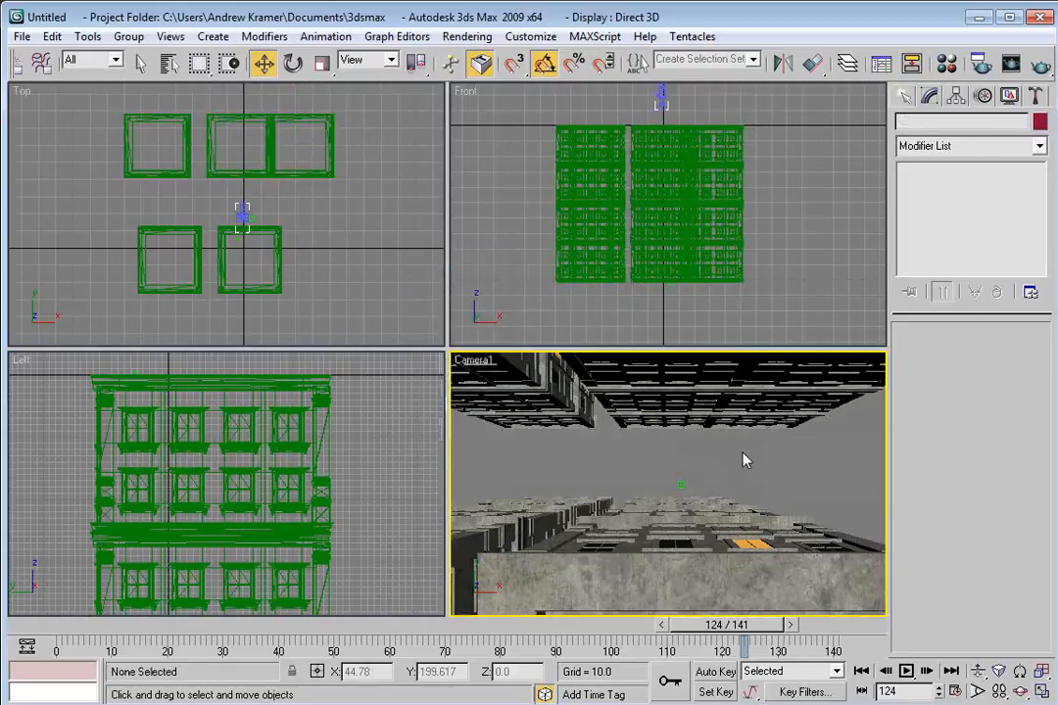
Add another building copy to the right end of the lower row in the Top view.
left_click(500, 366)
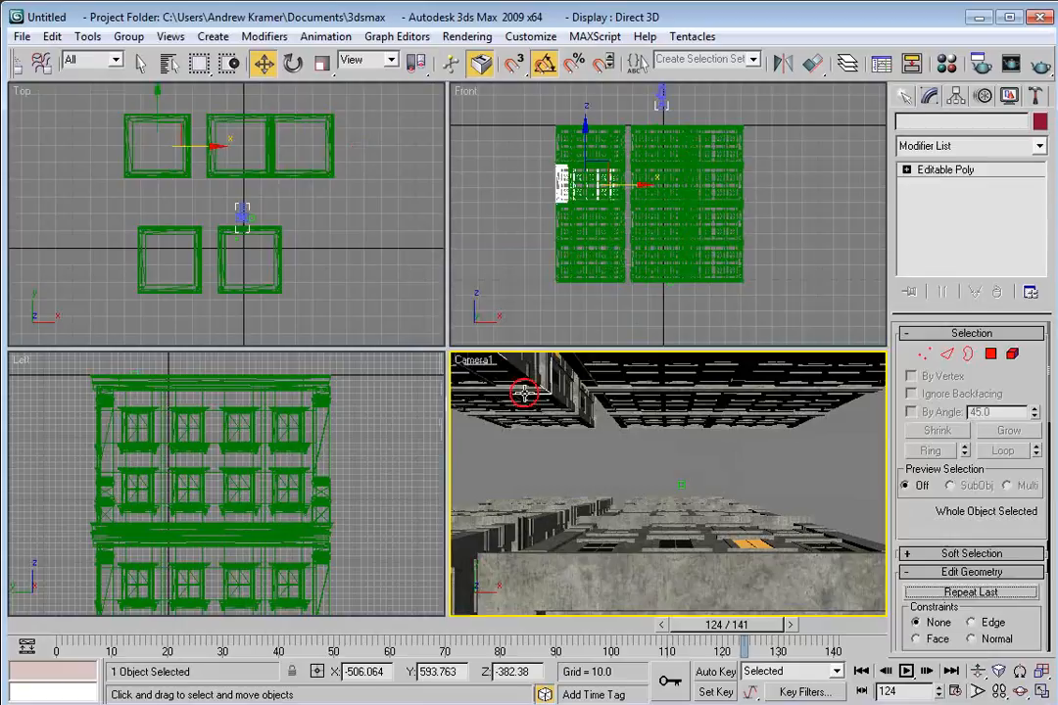
left_click(566, 419)
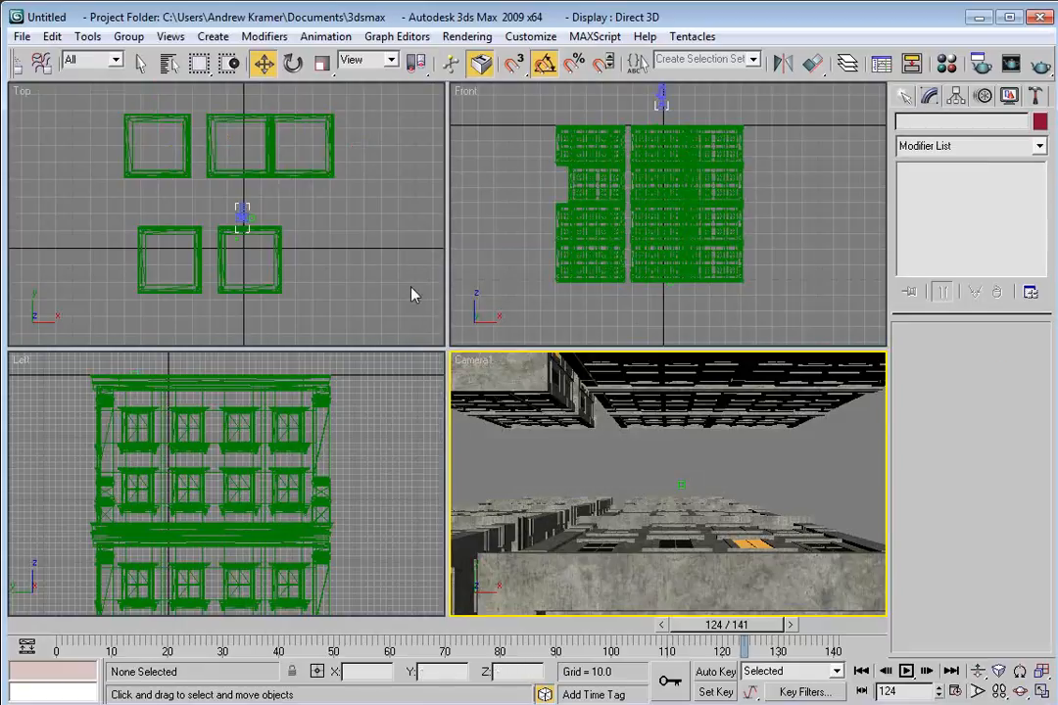
left_click_drag(729, 629, 762, 642)
mouse_move(330, 254)
left_mouse_down()
mouse_move(275, 281)
mouse_move(290, 264)
mouse_move(375, 270)
left_mouse_up()
key("Return")
left_click(602, 457)
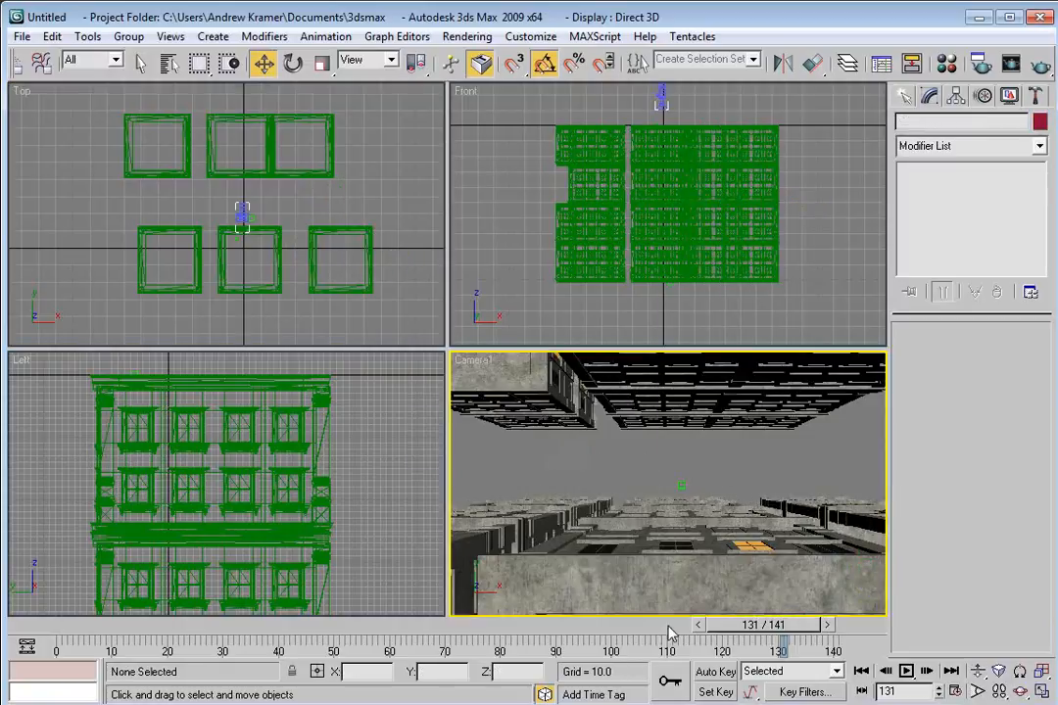
Create an Omni light above the buildings and switch the Top viewport to Perspective.
left_click_drag(742, 628, 761, 648)
key("w")
key("alt+w")
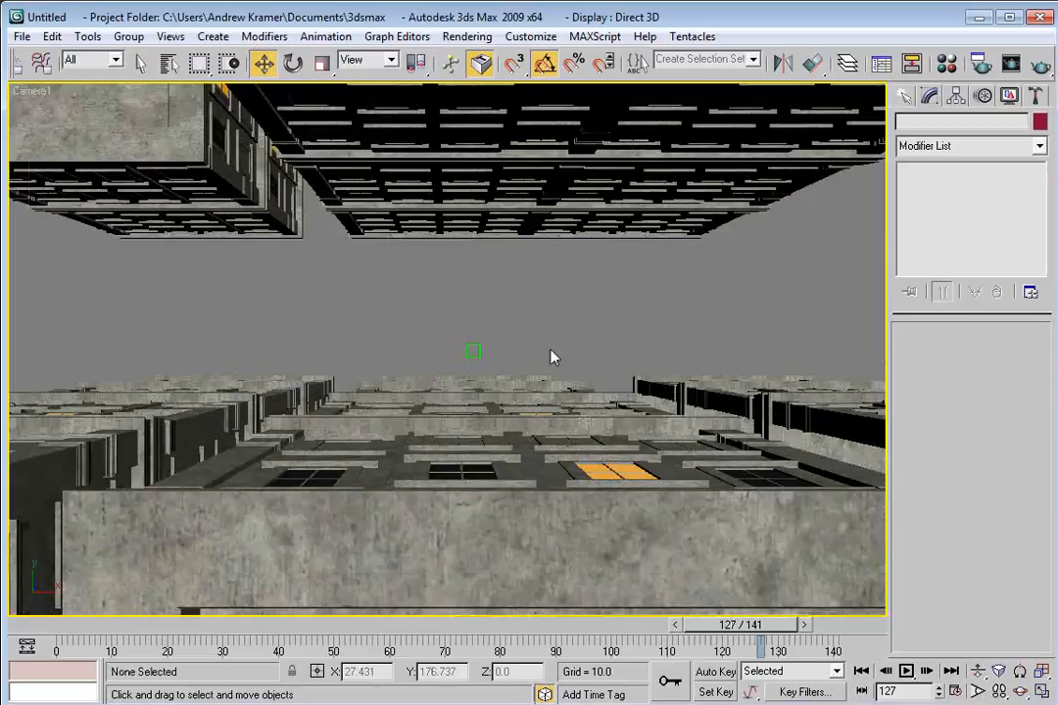
key("alt+w")
left_click(904, 96)
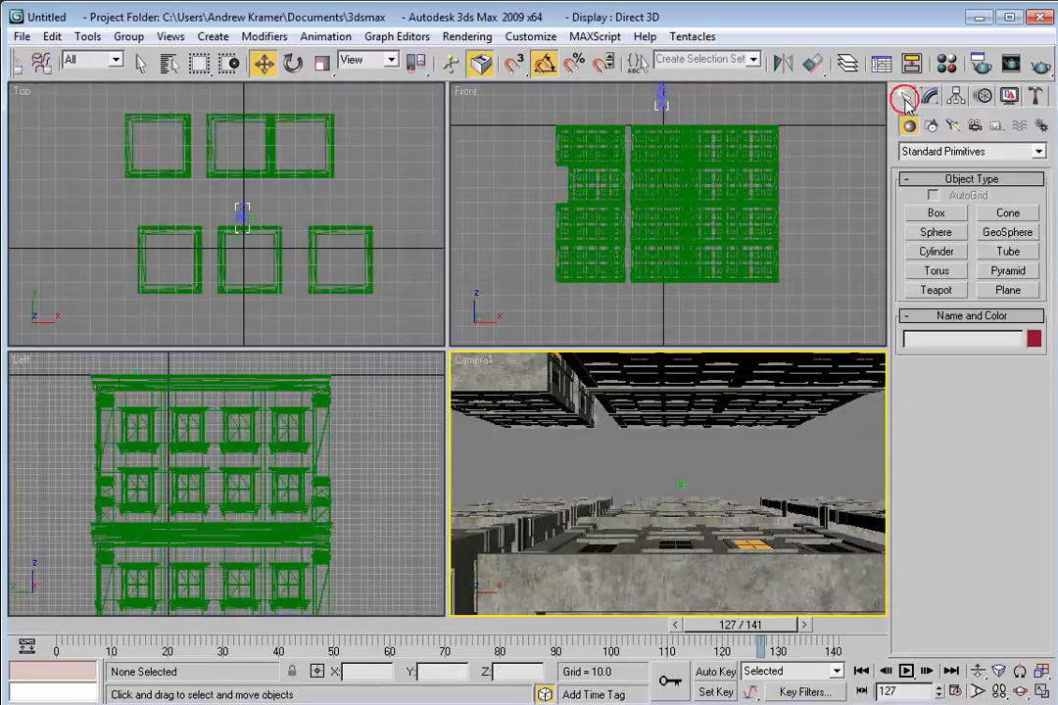
left_click(951, 127)
left_click(970, 151)
left_click(926, 178)
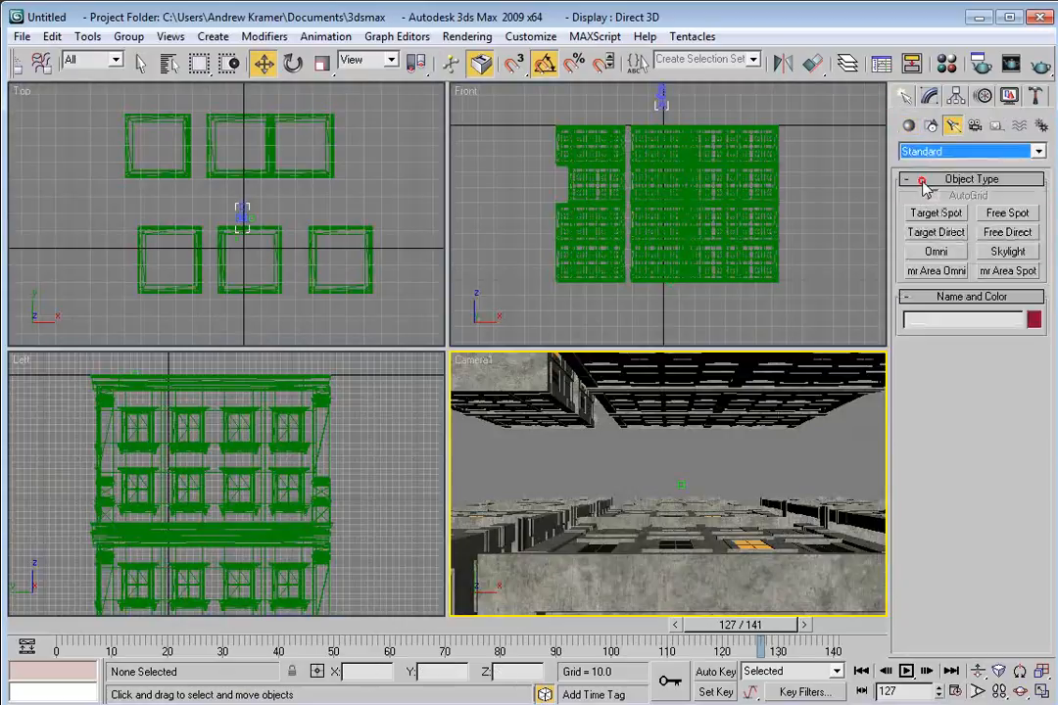
left_click(936, 252)
scroll(314, 196, "down", 3)
left_click(314, 196)
key("p")
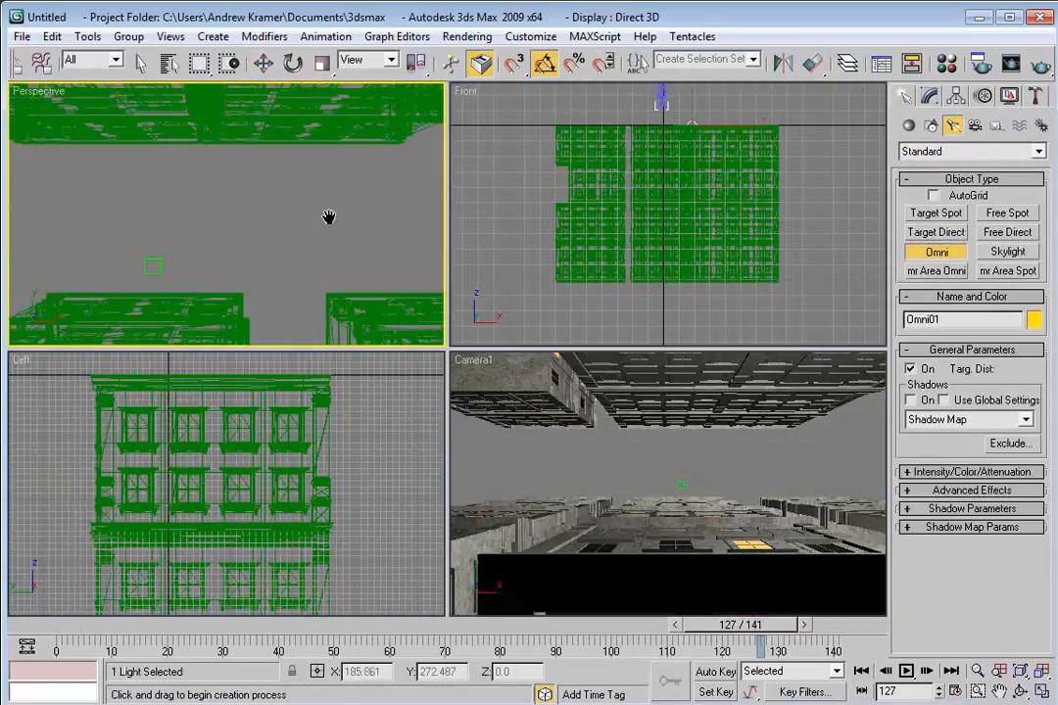
Position the Omni light and clone it to a second Omni on the opposite side of the street.
scroll(273, 217, "up", 3)
scroll(273, 217, "down", 3)
key("w")
left_click_drag(243, 195, 320, 185)
middle_click(762, 157)
scroll(729, 174, "down", 4)
mouse_move(705, 184)
left_mouse_down()
mouse_move(725, 132)
mouse_move(706, 137)
mouse_move(712, 164)
mouse_move(694, 150)
mouse_move(502, 216)
left_mouse_up()
key("Return")
left_click(96, 206)
left_click_drag(108, 188, 123, 211)
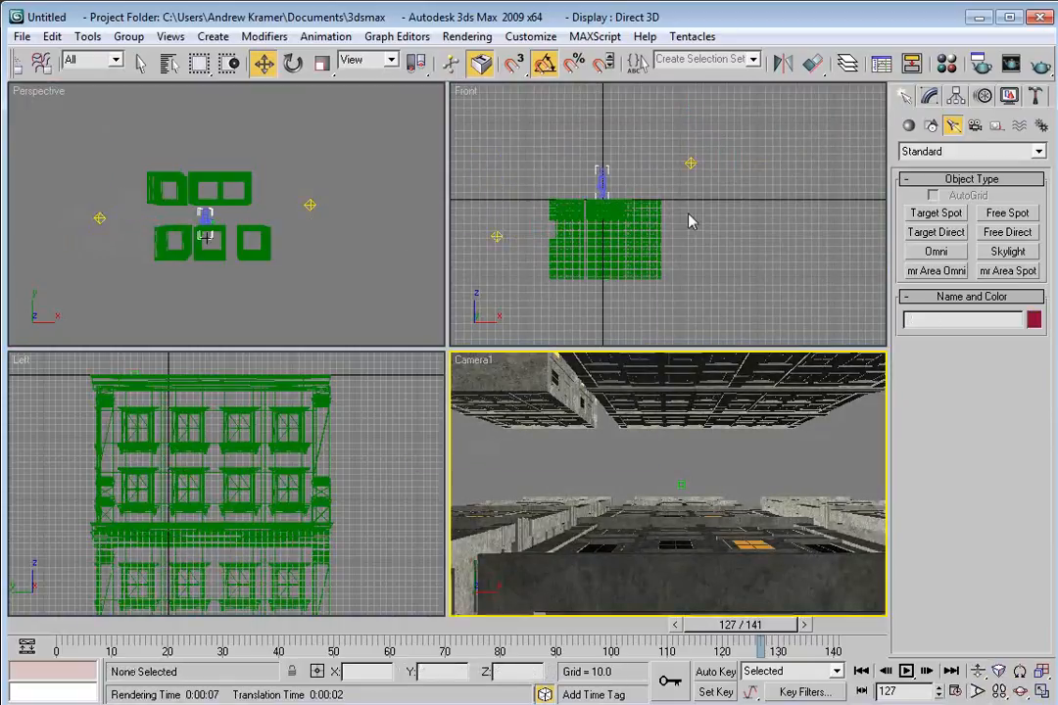
Turn on shadows for the first Omni light with the Ray Traced Shadows type.
left_click(693, 160)
left_click(930, 95)
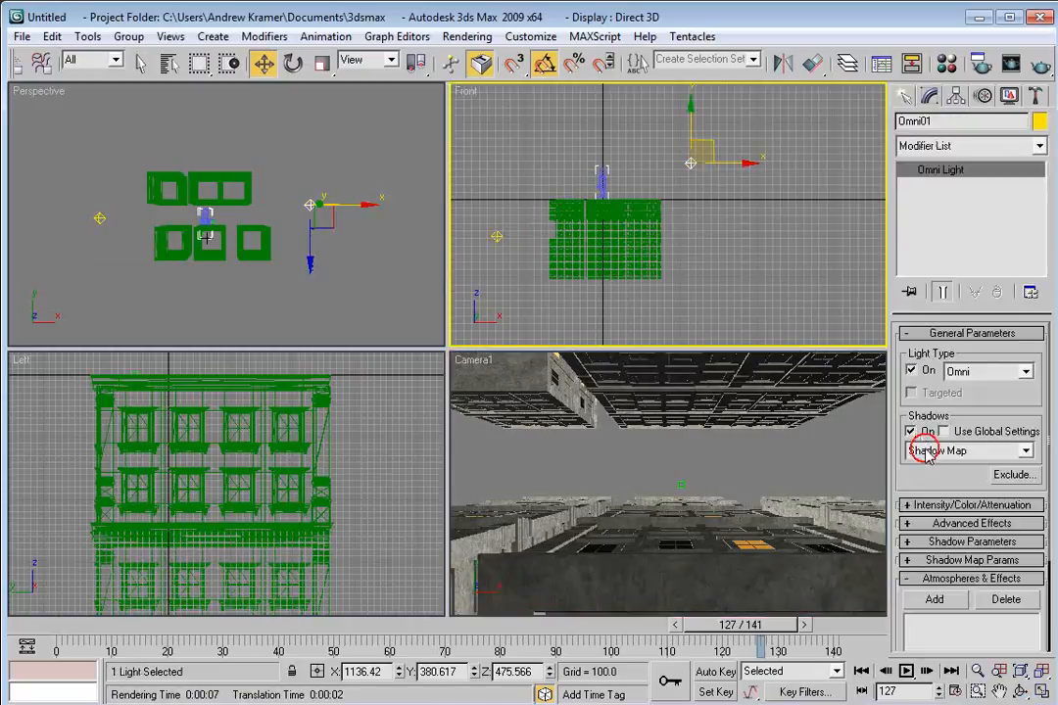
left_click(913, 432)
left_click(969, 450)
left_click(955, 502)
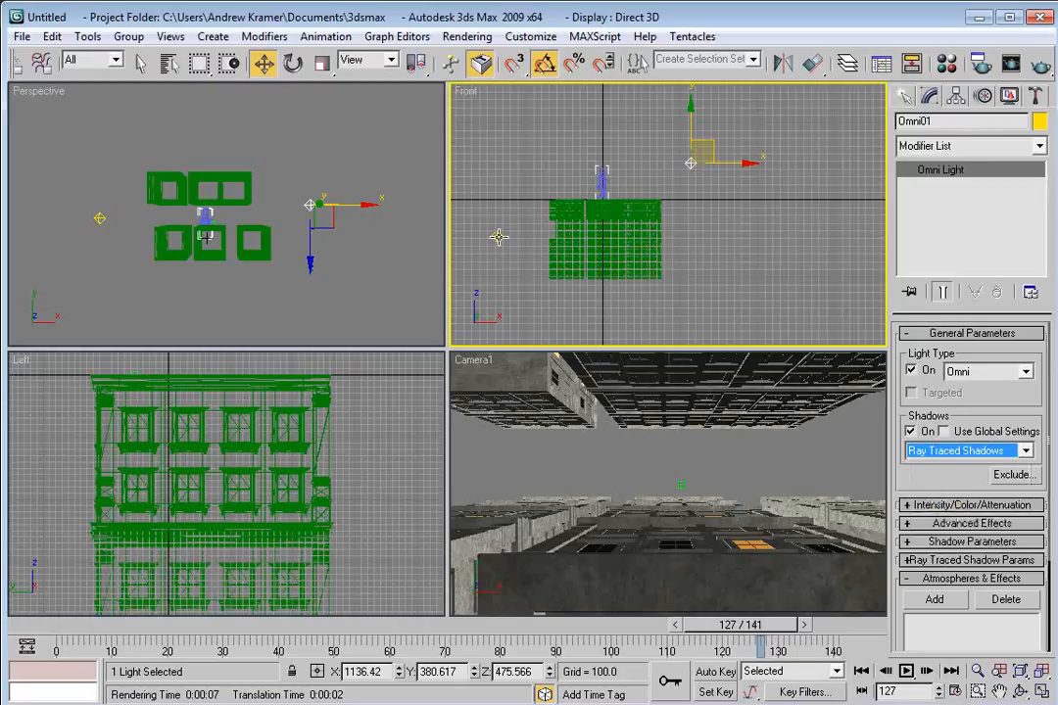
Turn on Ray Traced Shadows for the second Omni light as well.
left_click(497, 237)
left_click(911, 432)
left_click(969, 451)
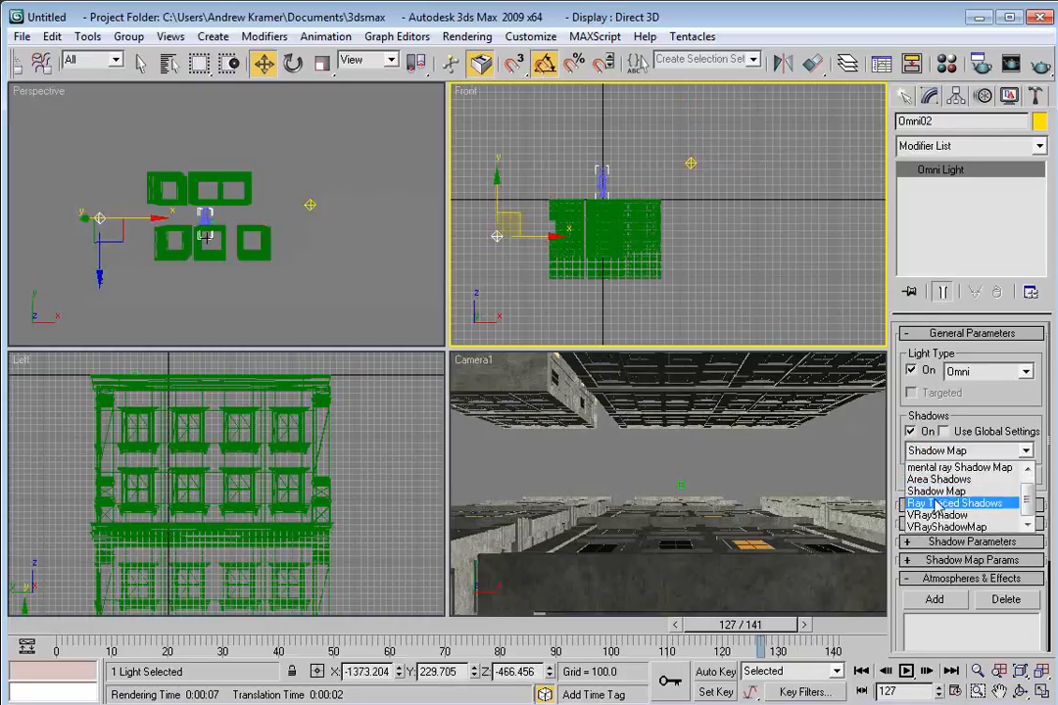
left_click(935, 502)
left_click(690, 163)
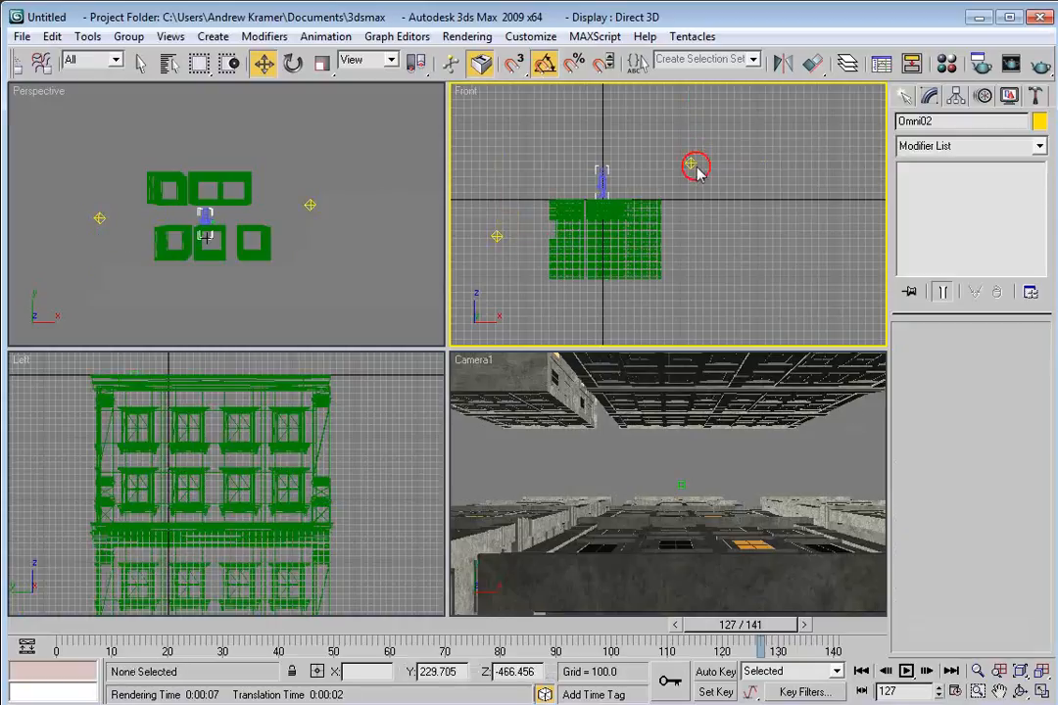
Quick-render the Camera1 view and toggle the alpha channel display on and off.
left_click_drag(692, 125, 612, 130)
key("shift+q")
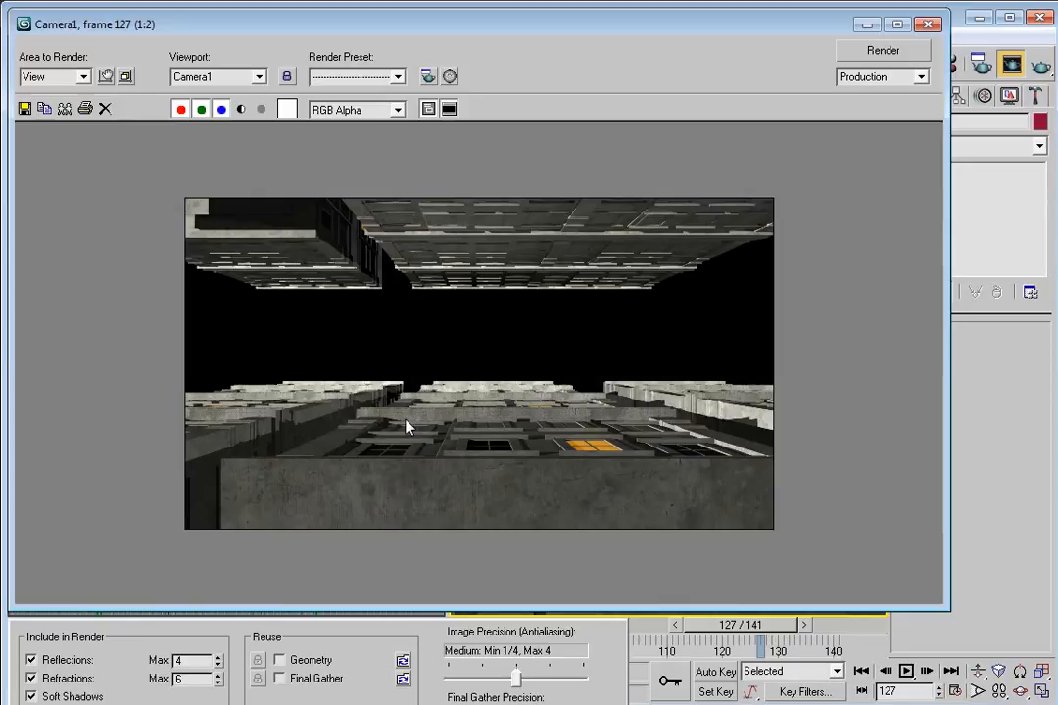
left_click(243, 109)
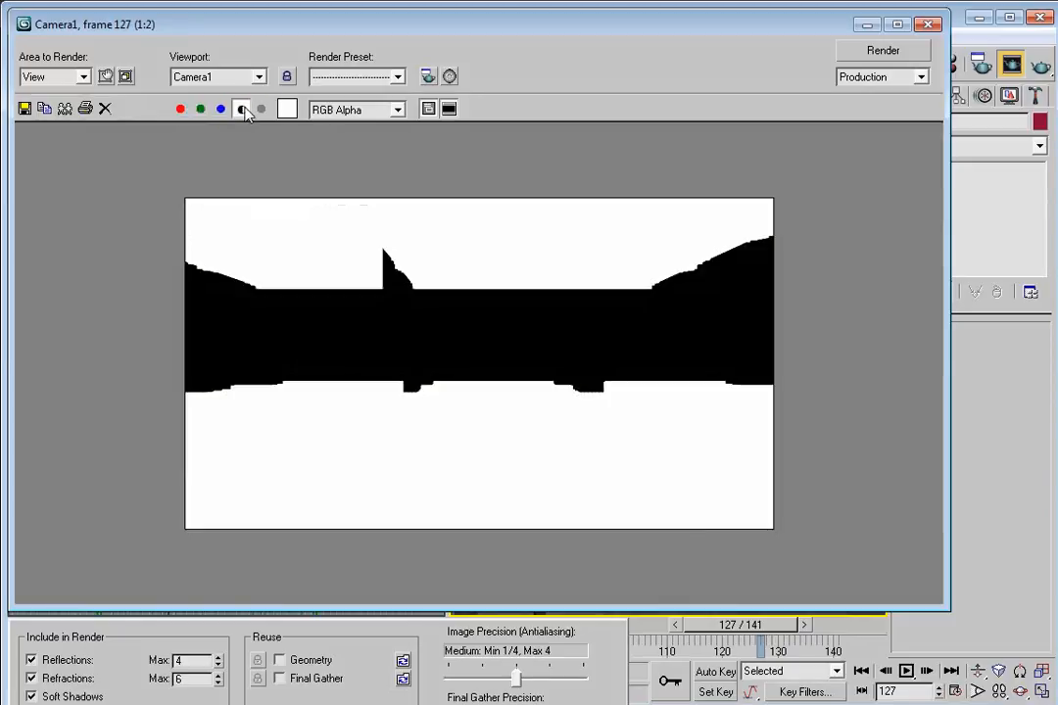
left_click(242, 108)
Open Render Setup and set the time output to render the active time segment.
left_click_drag(788, 23, 790, 45)
left_click(979, 64)
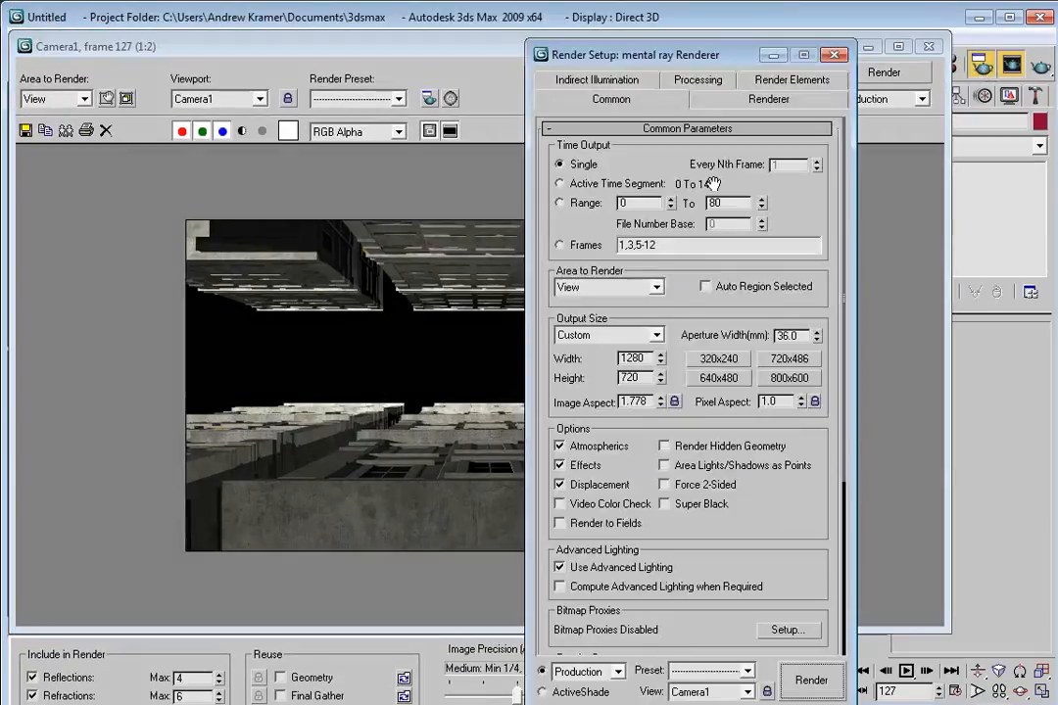
left_click(559, 183)
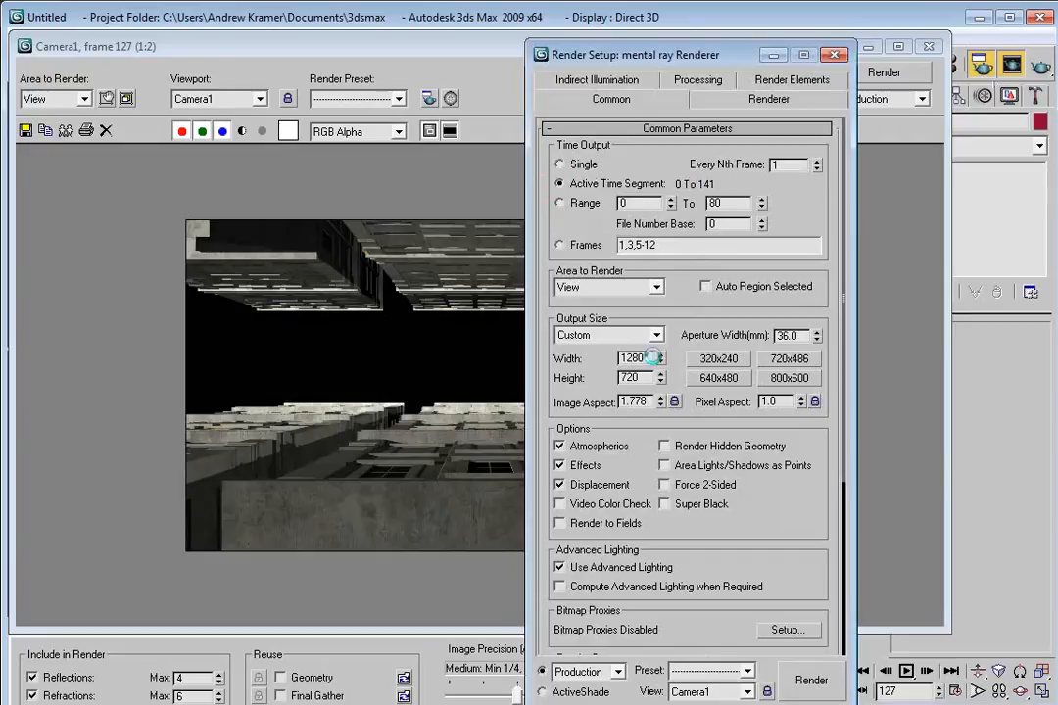
Set the render output to save as building.tif, a 16-bit colour TIF with the alpha channel stored.
left_click_drag(791, 534, 751, 347)
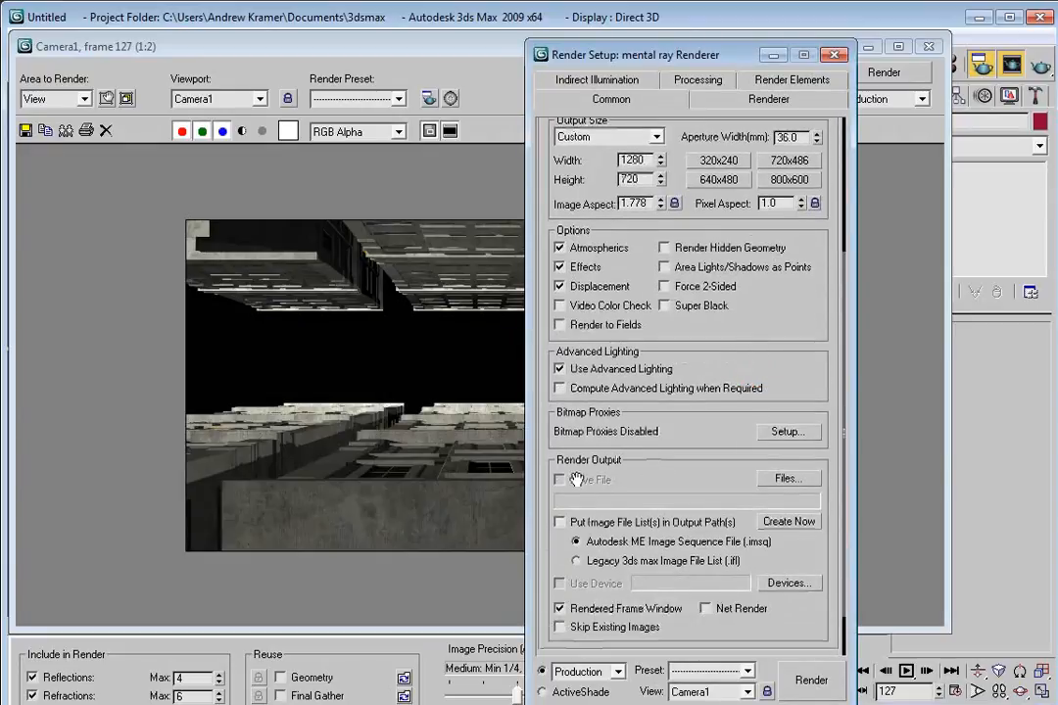
left_click(787, 478)
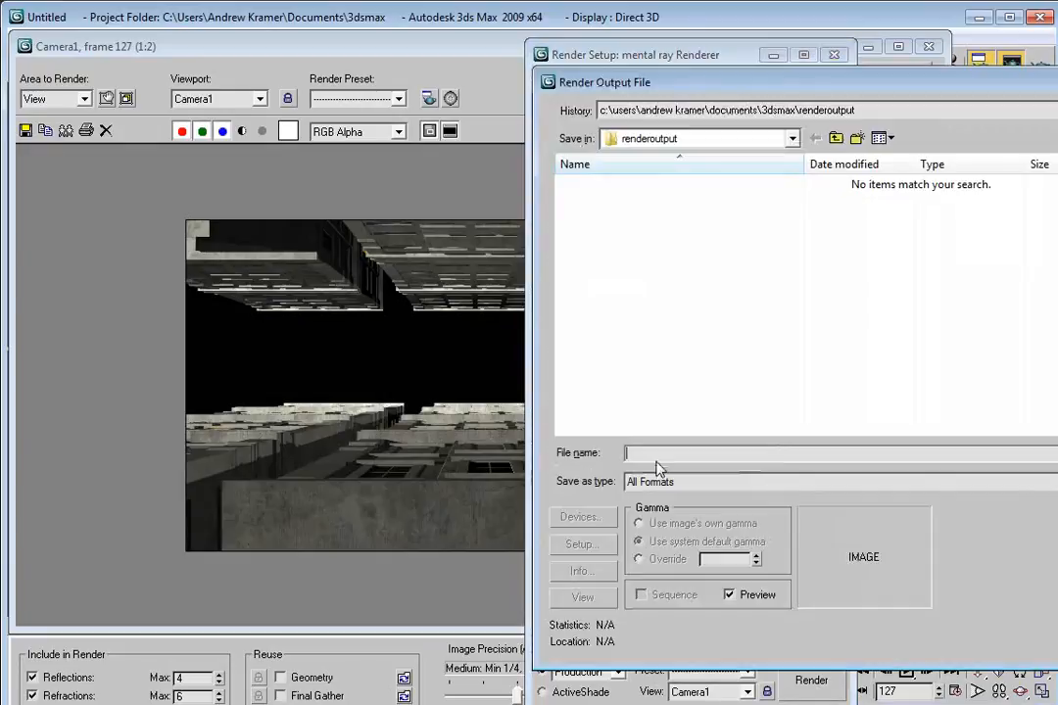
type("building")
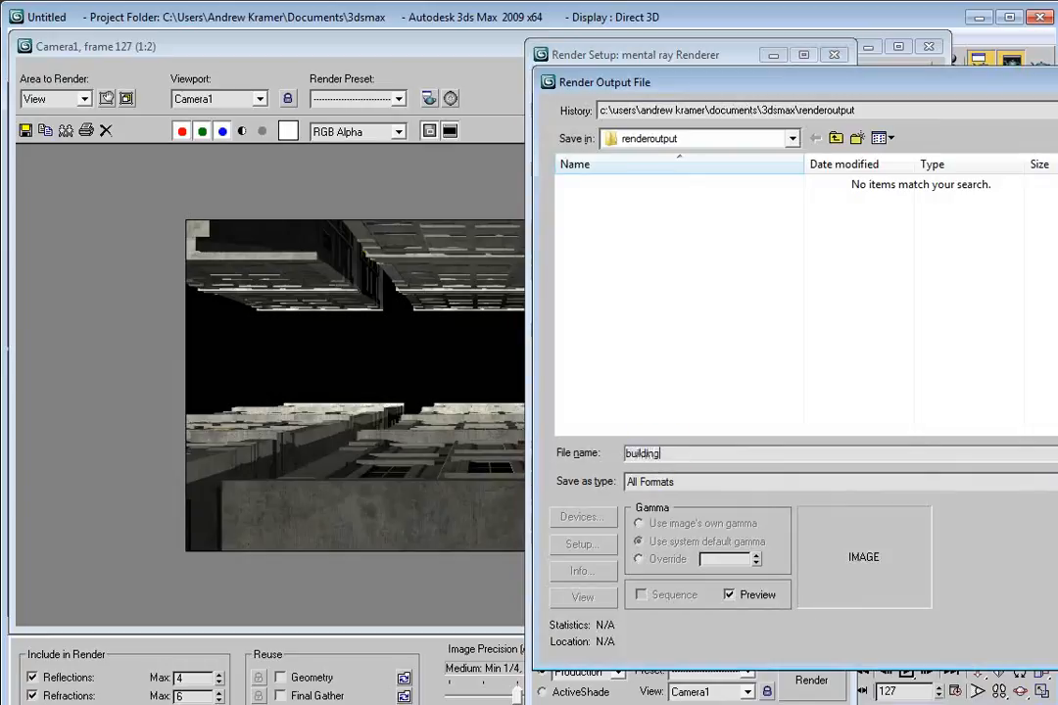
left_click(639, 480)
left_click(655, 655)
left_click(582, 544)
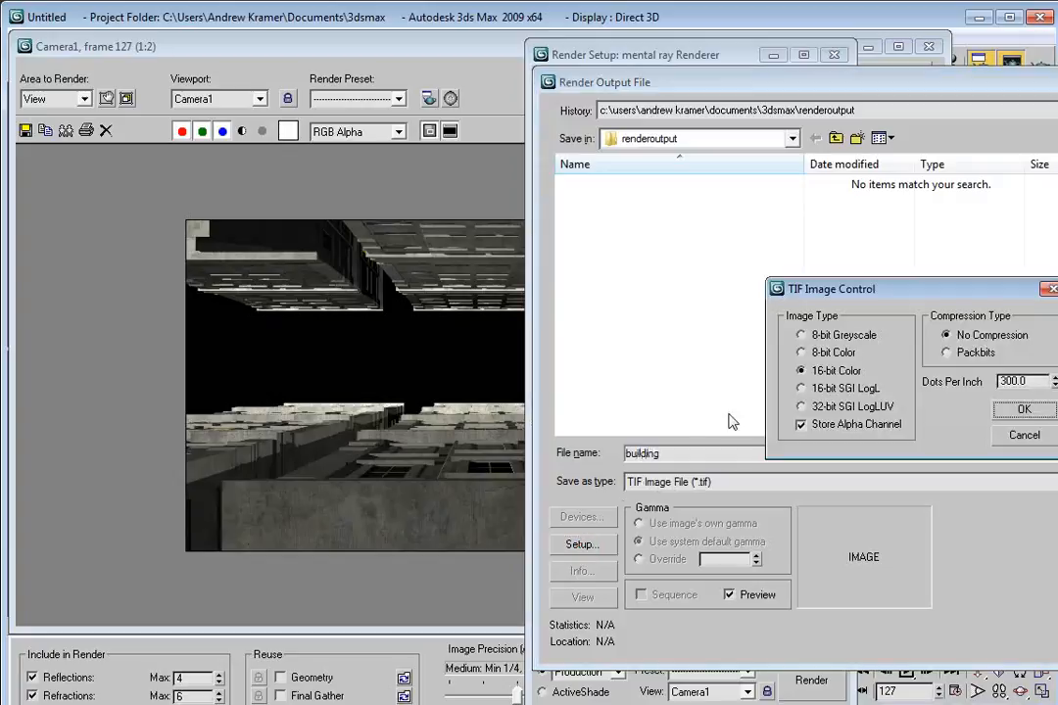
left_click(826, 372)
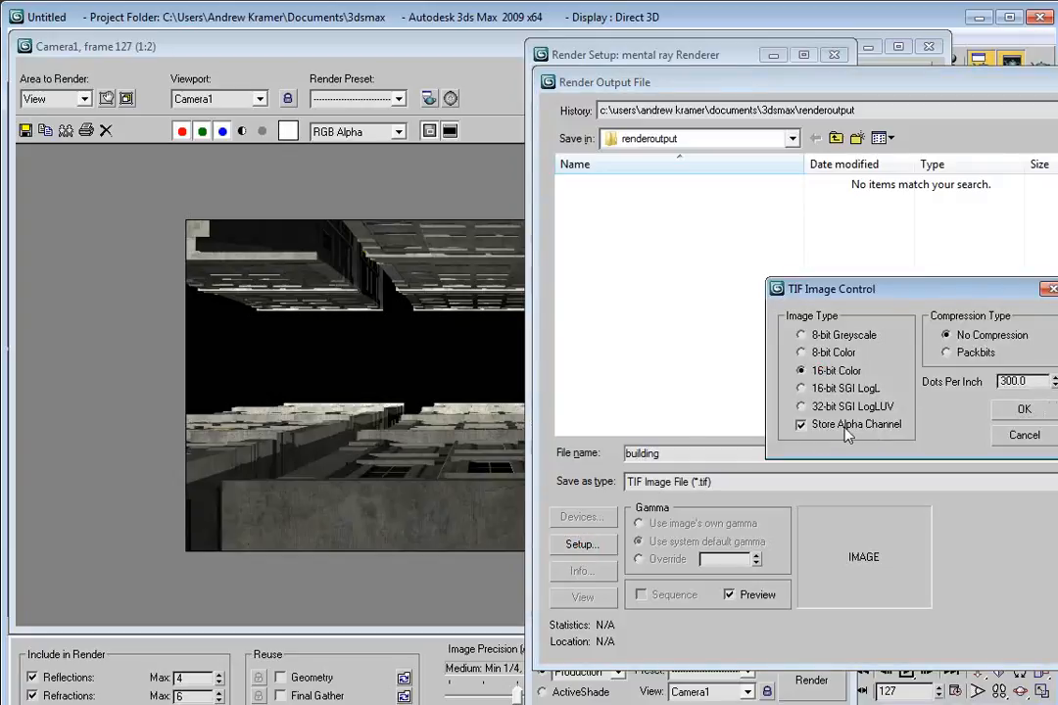
left_click(1007, 407)
left_click(1057, 453)
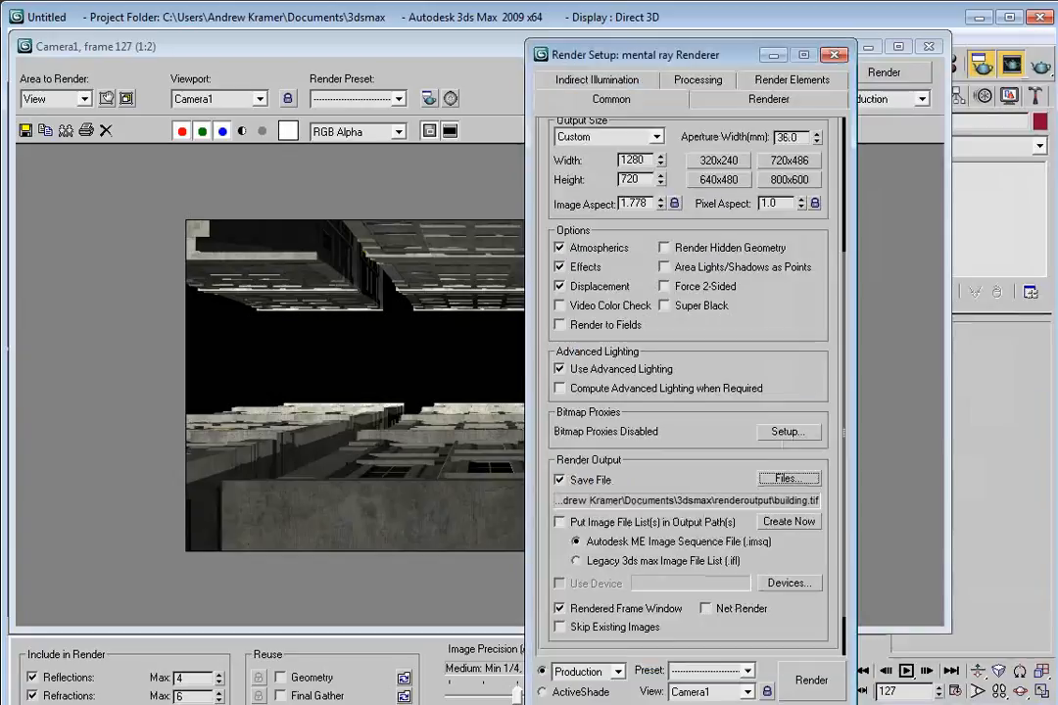
Review the render output settings and the assigned production renderer.
left_click_drag(779, 280, 767, 310)
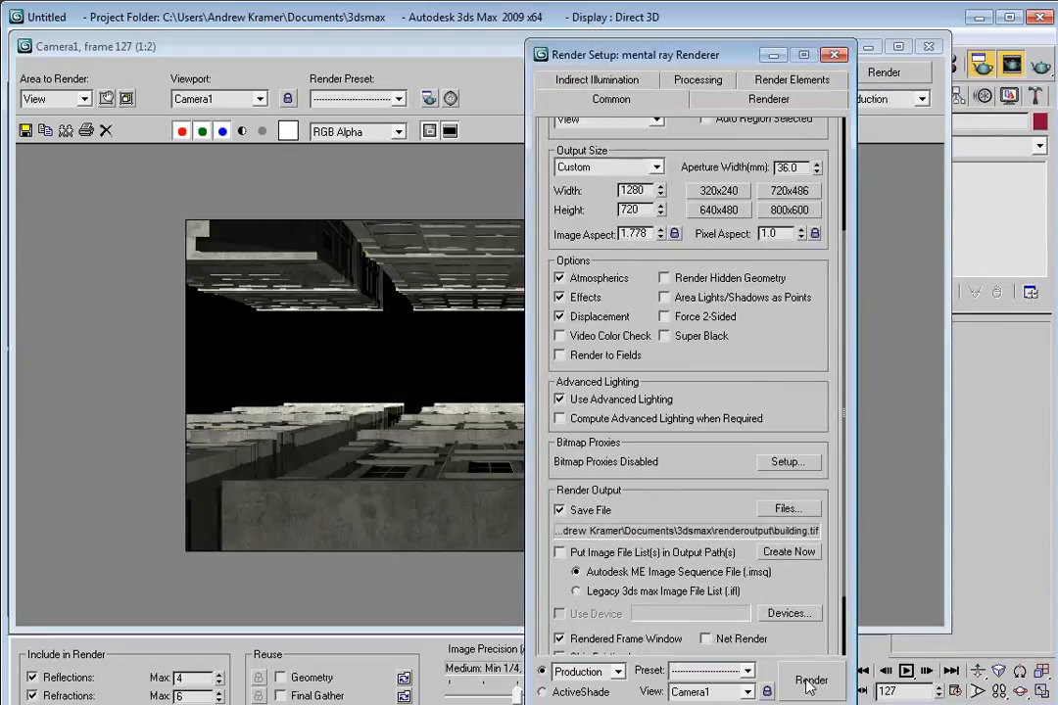
scroll(737, 420, "down", 3)
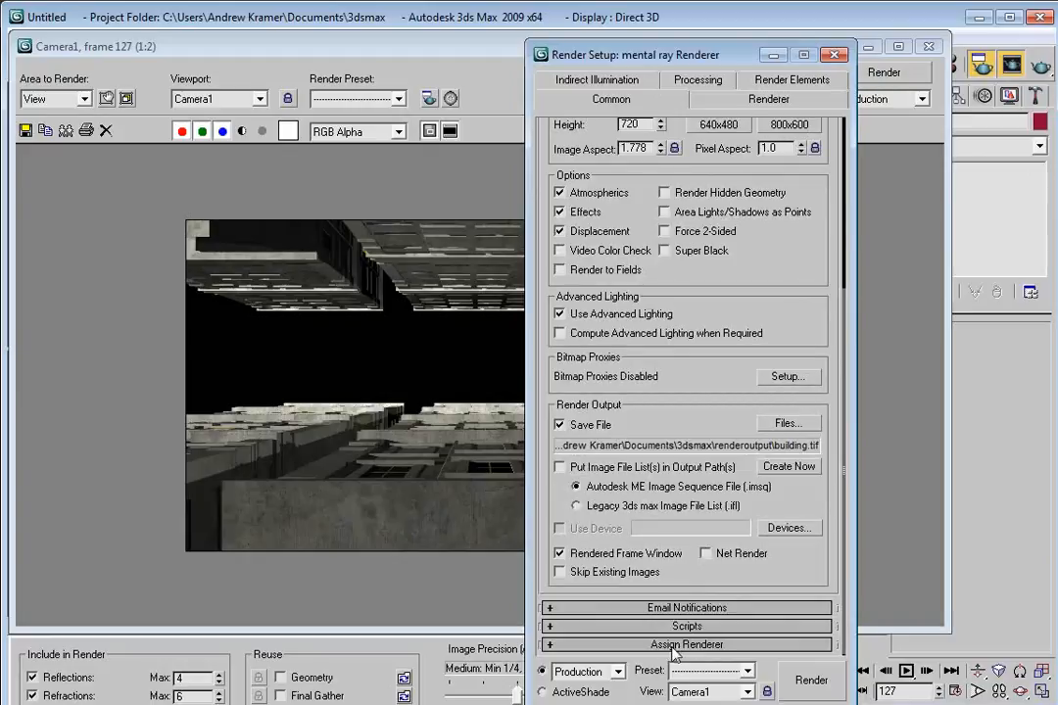
left_click(697, 645)
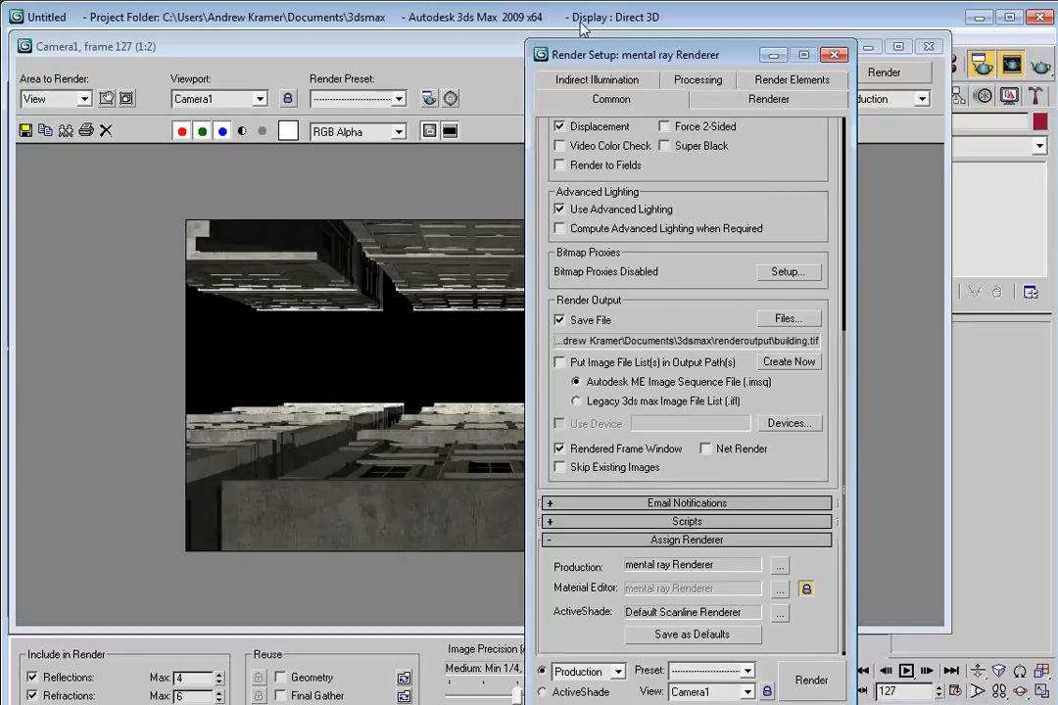
Close the rendered frame window, open the Material Editor, and turn the second sample slot into a mental ray material.
left_click(483, 46)
left_click(927, 46)
left_click(475, 451)
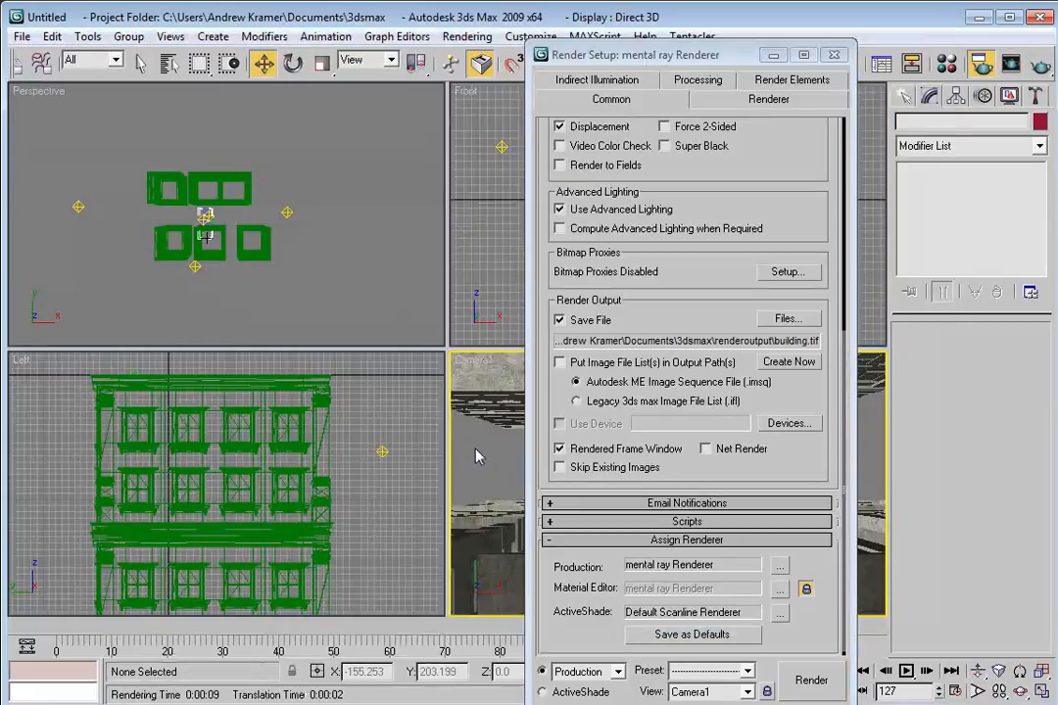
key("m")
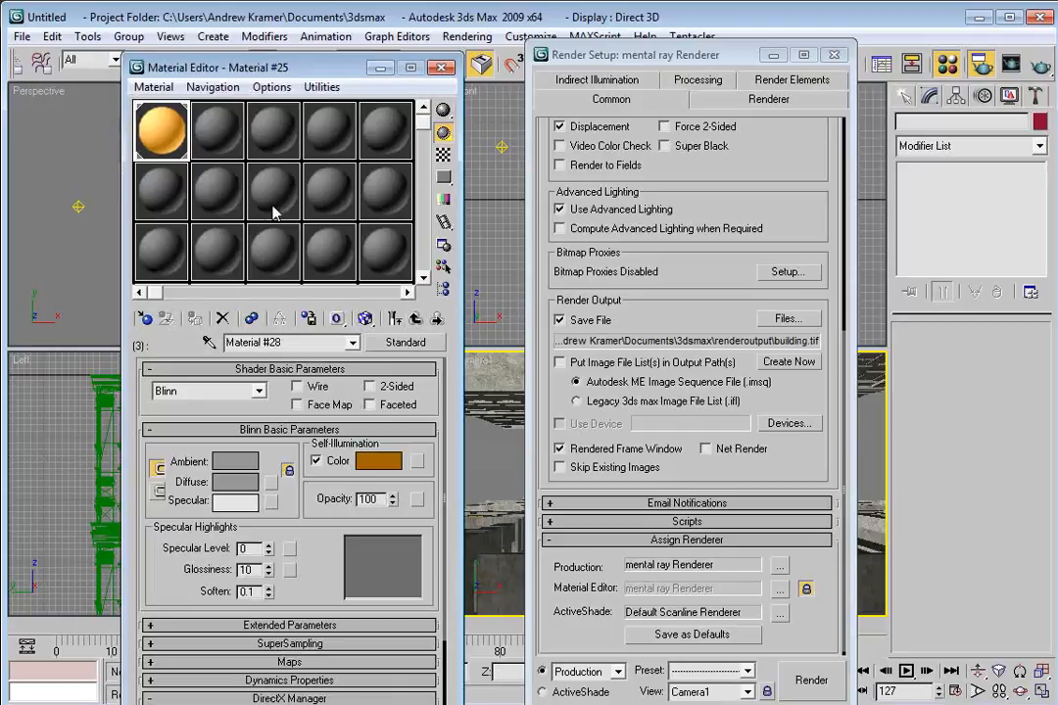
left_click(227, 142)
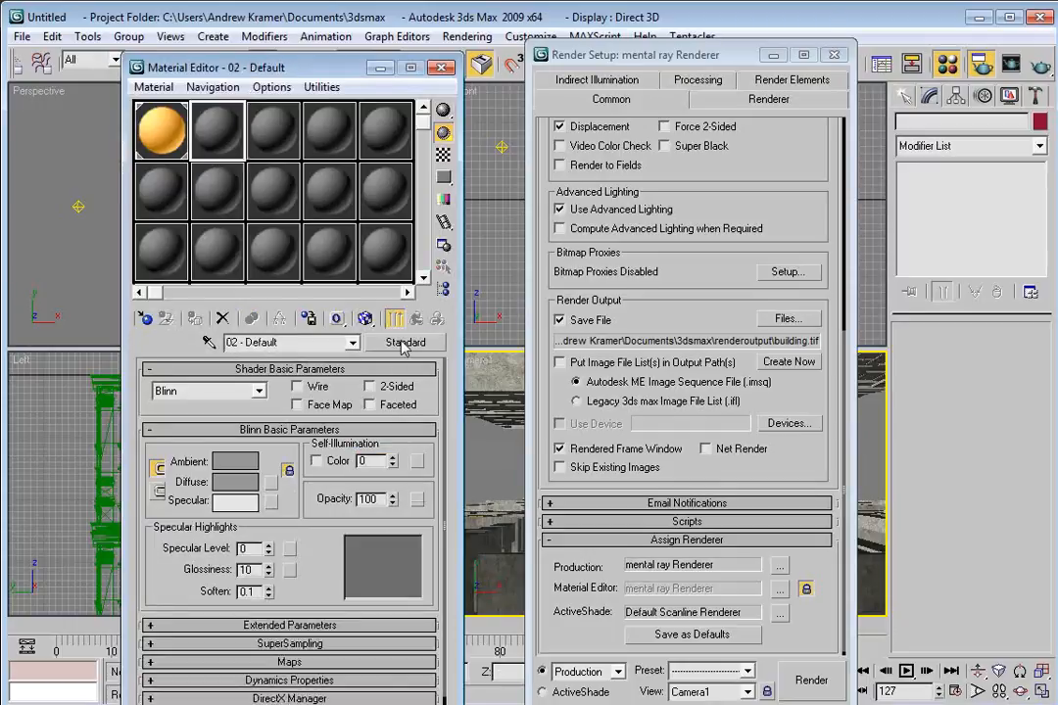
left_click(405, 343)
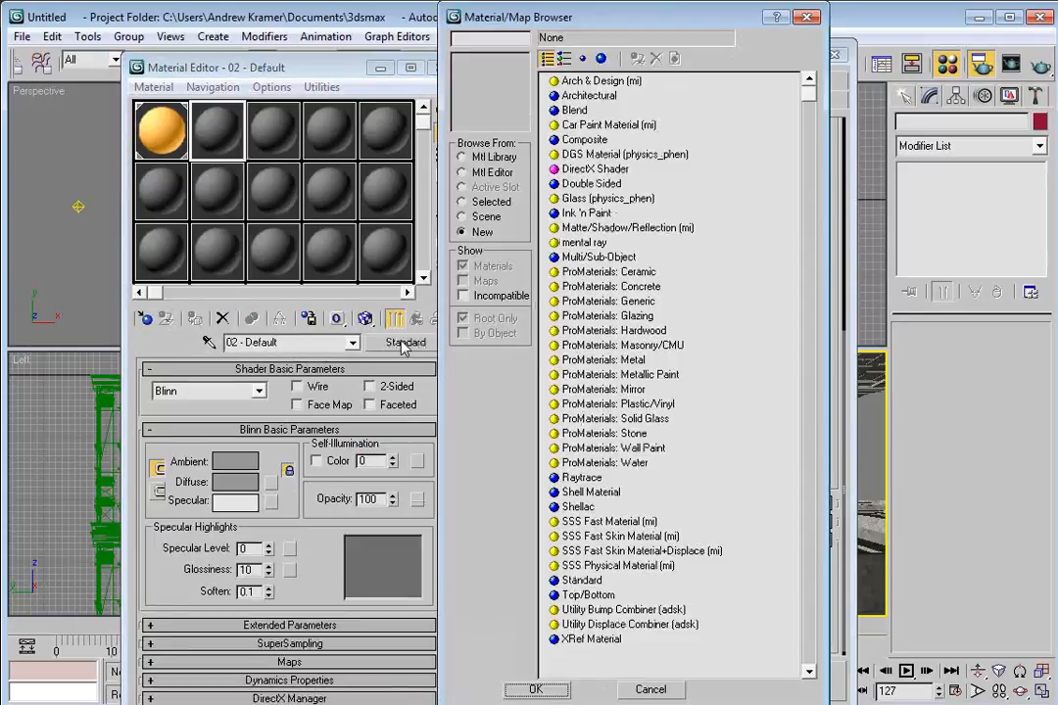
double_click(587, 245)
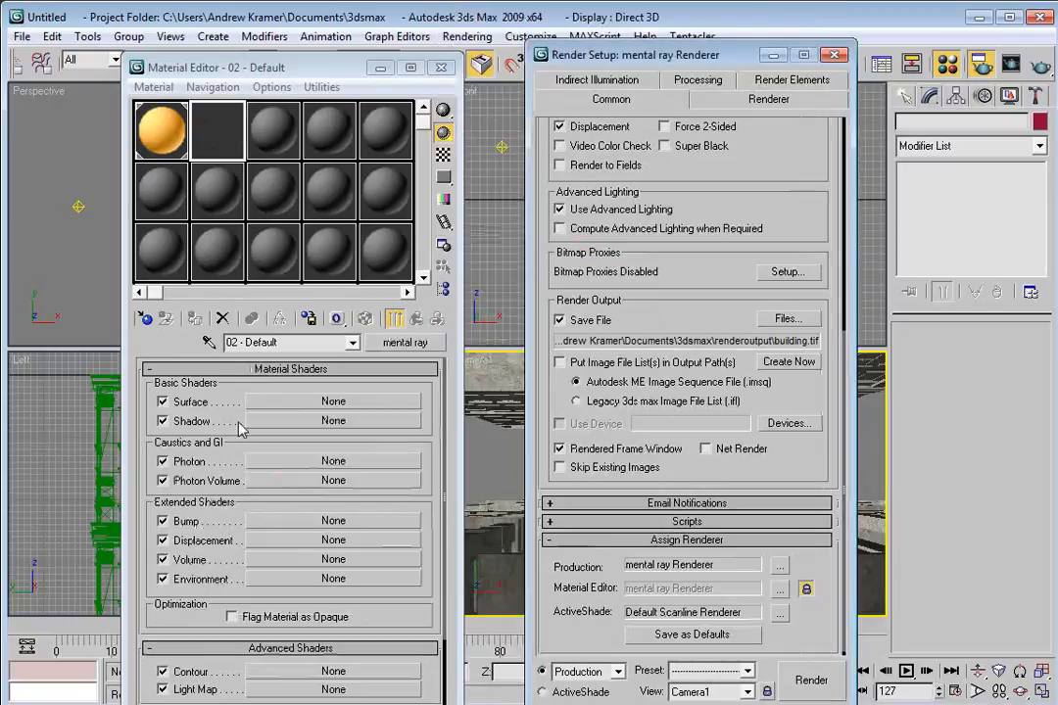
Assign an Ambient/Reflective Occlusion (3dsmax) shader to the material's Surface slot.
left_click(328, 402)
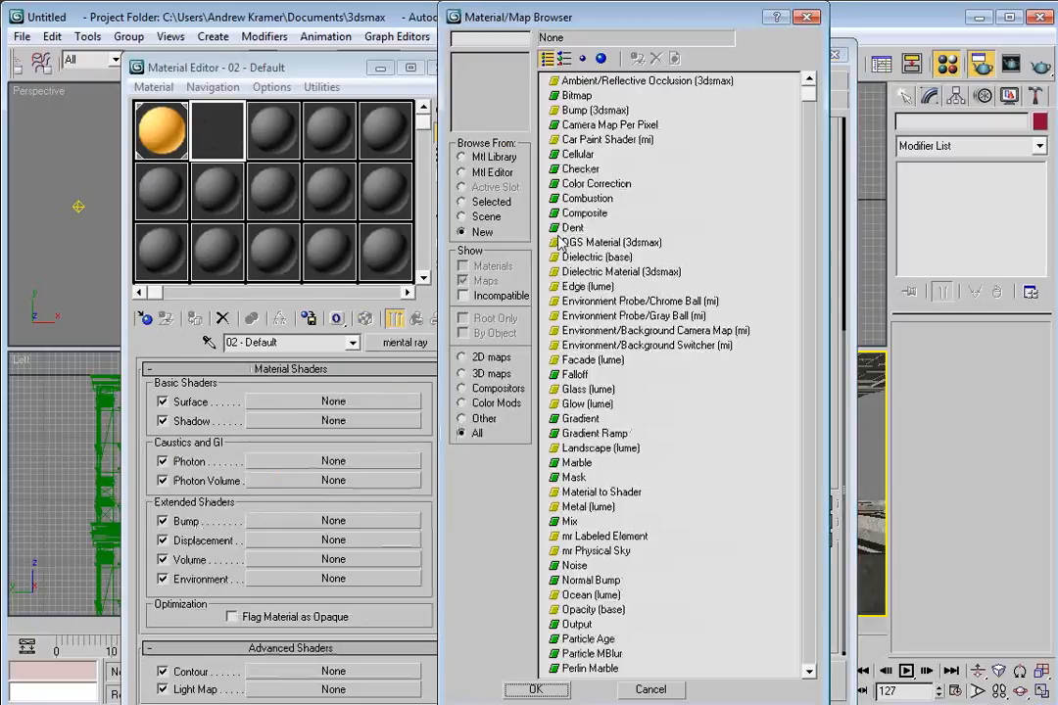
double_click(639, 86)
key("F10")
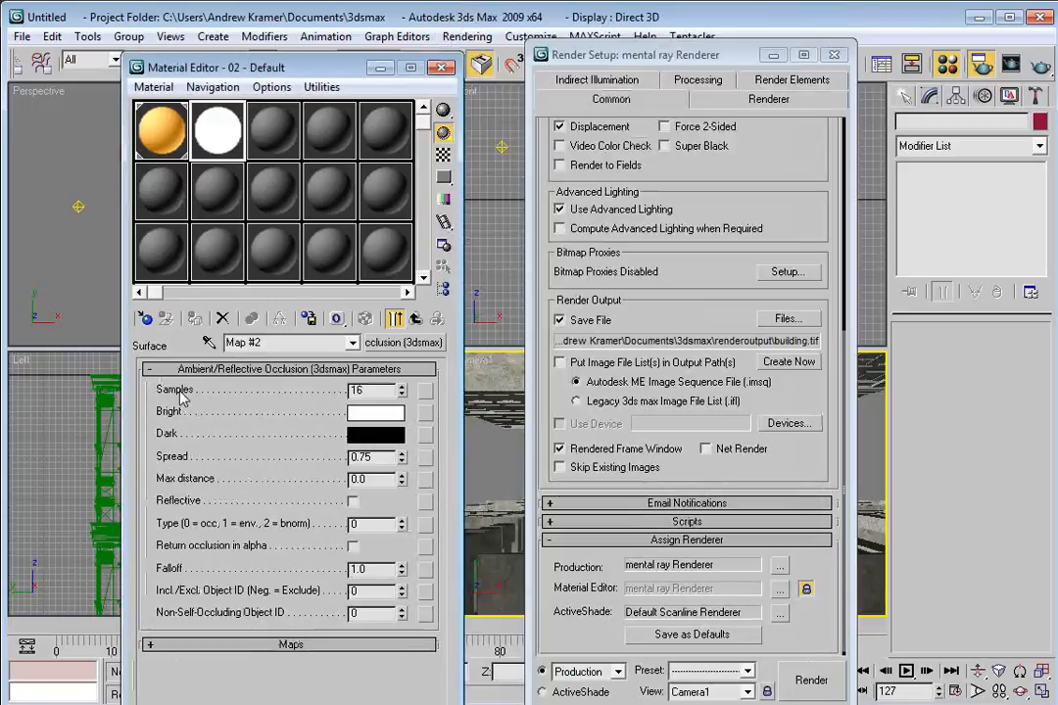
Set the occlusion shader's Samples to 45, Spread to 1.0 and Max distance to 50.
left_click(324, 401)
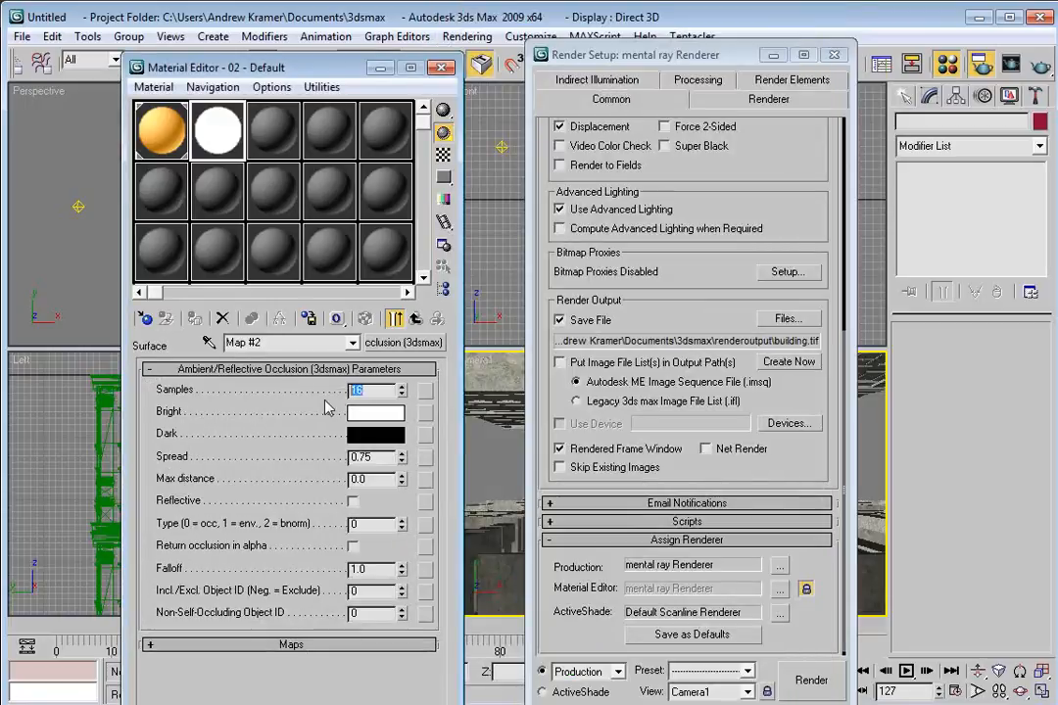
left_click(313, 463)
type("1")
key("Return")
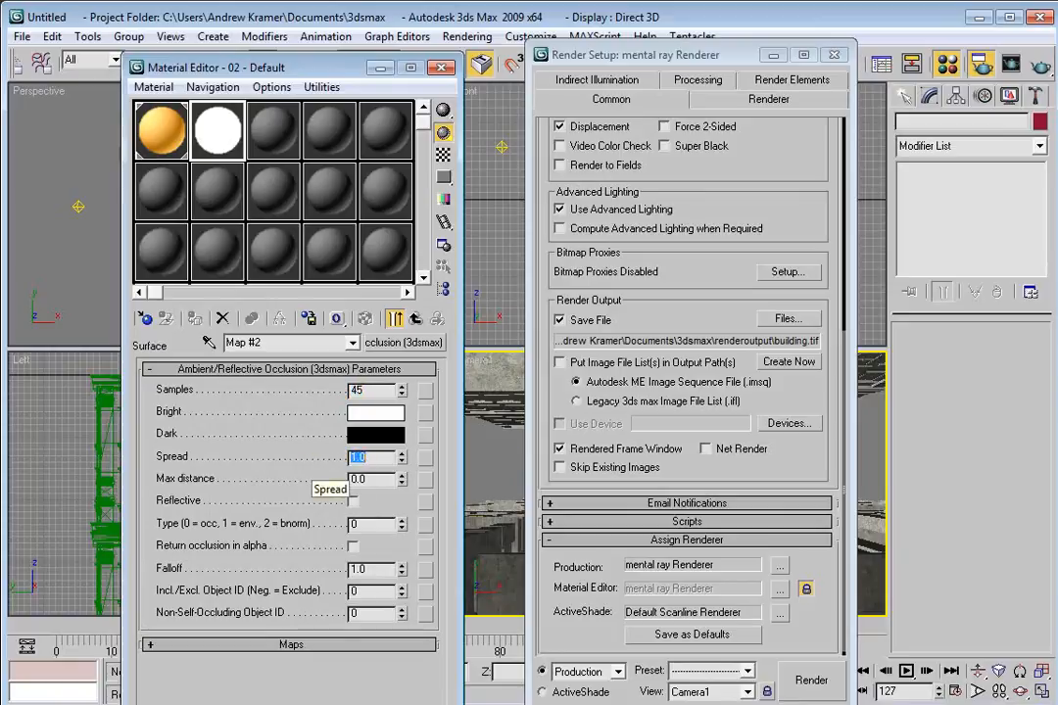
left_click(371, 480)
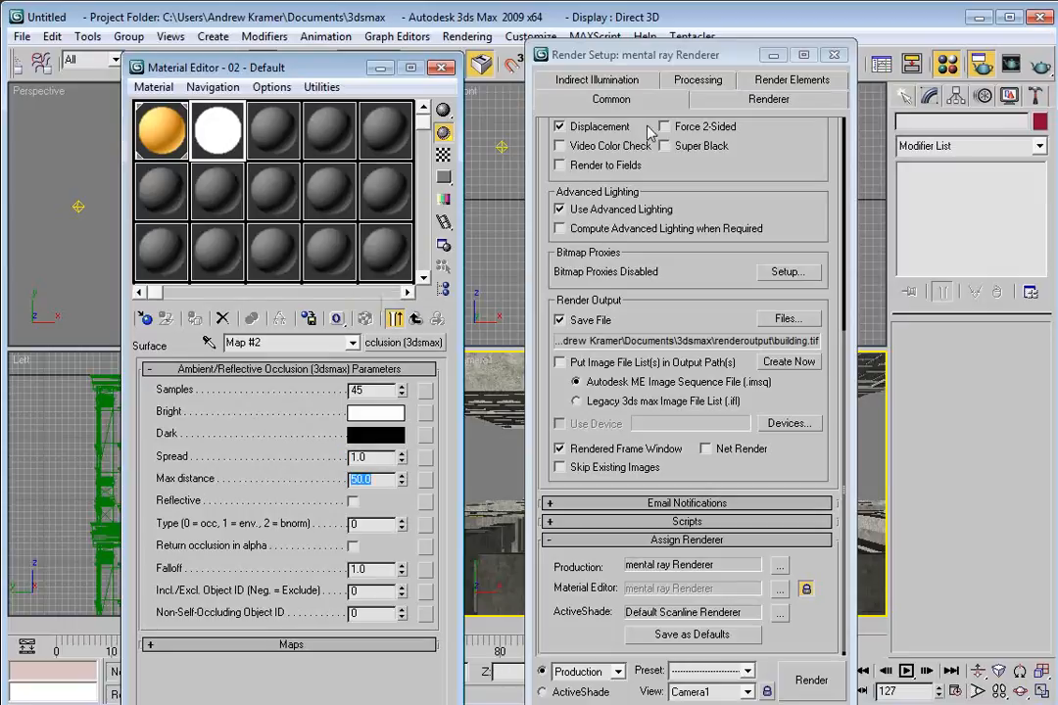
Enable Material Override in the processing settings and assign the occlusion material to it as an instance.
left_click(695, 86)
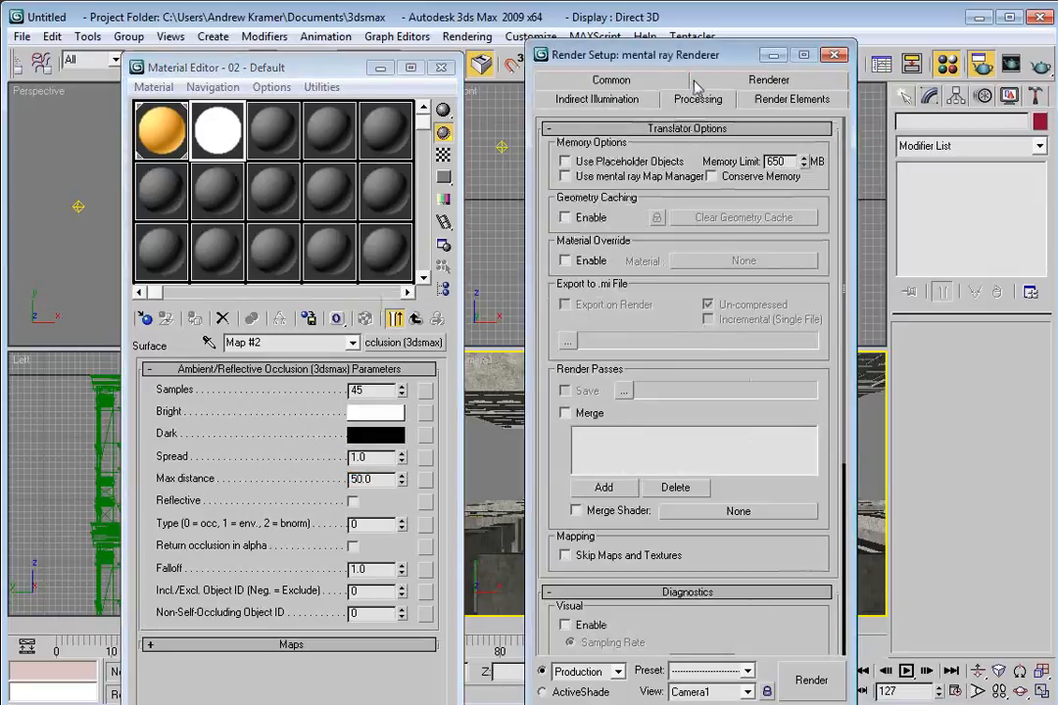
left_click(565, 261)
left_click_drag(215, 130, 699, 266)
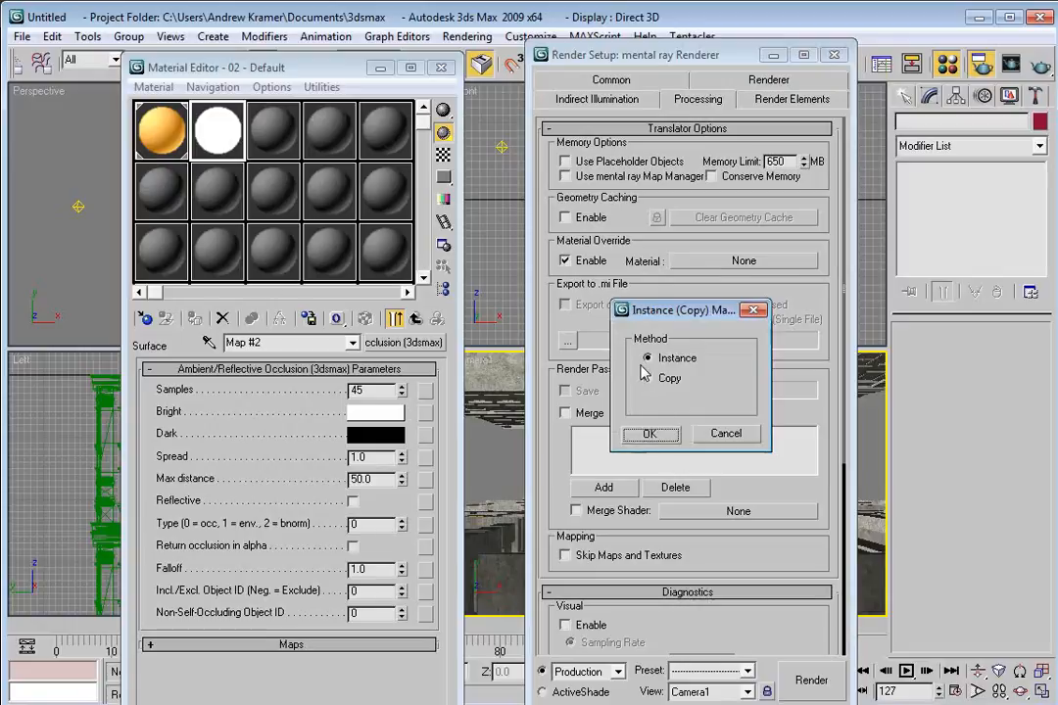
left_click(638, 434)
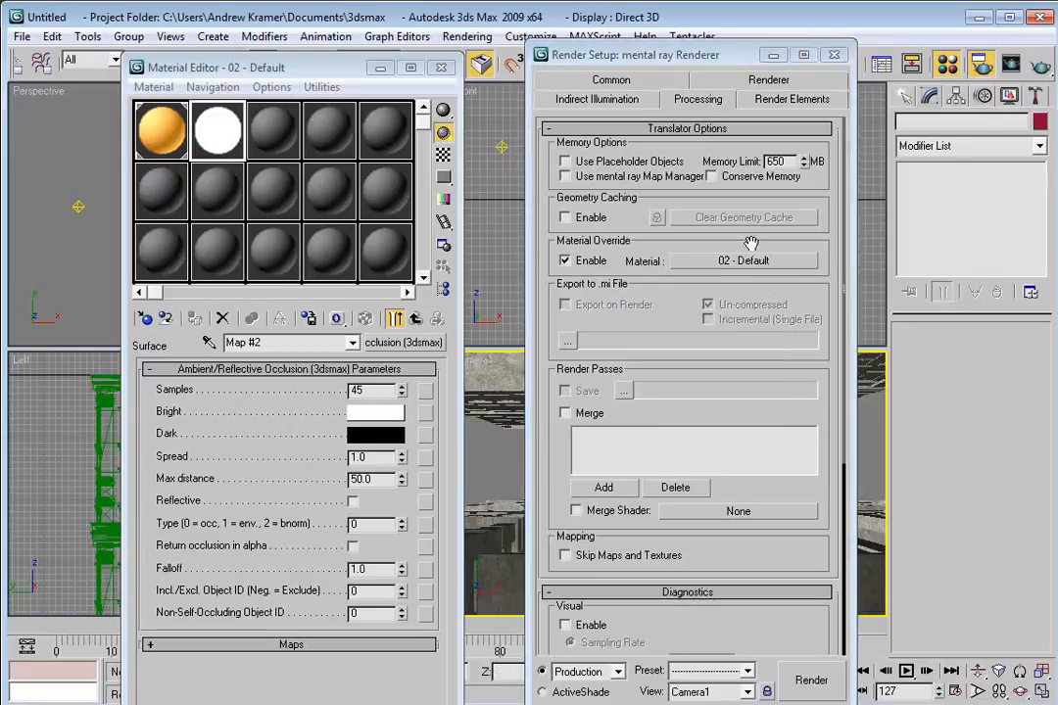
Quick-render the Camera1 view to inspect the occlusion pass.
key("shift+q")
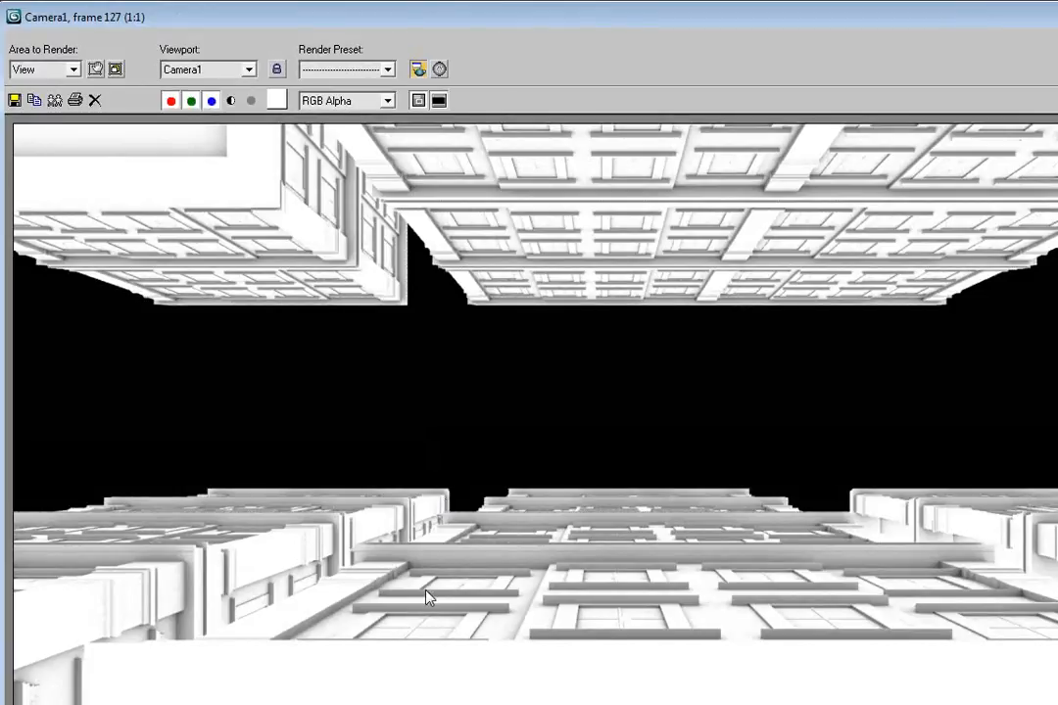
scroll(376, 569, "up", 1)
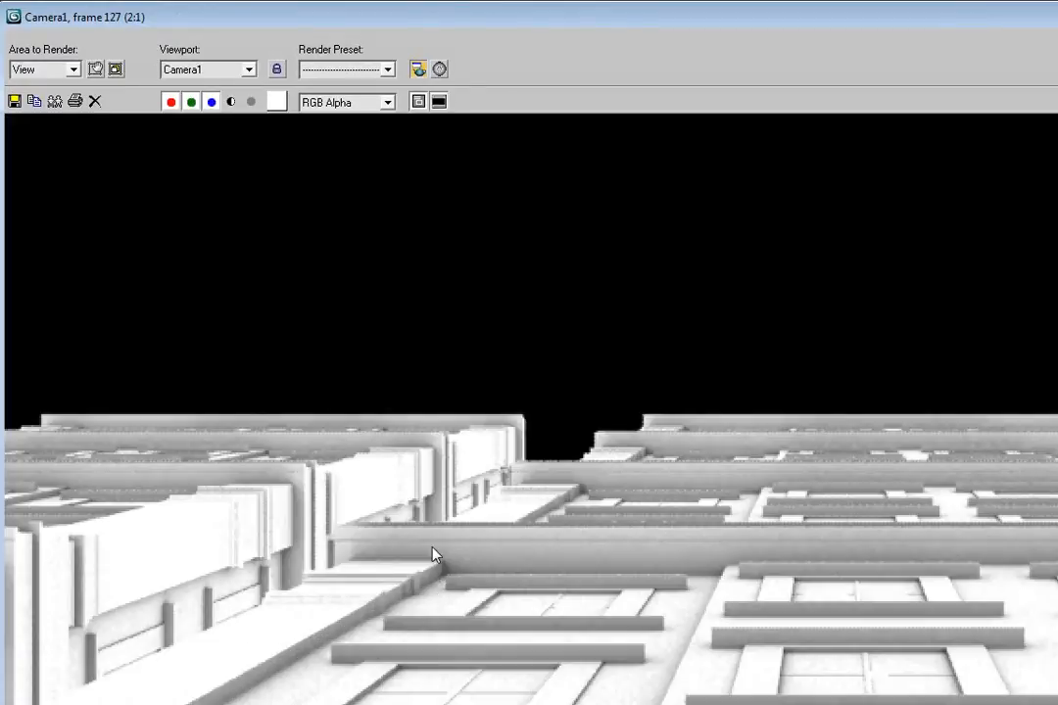
scroll(432, 547, "down", 1)
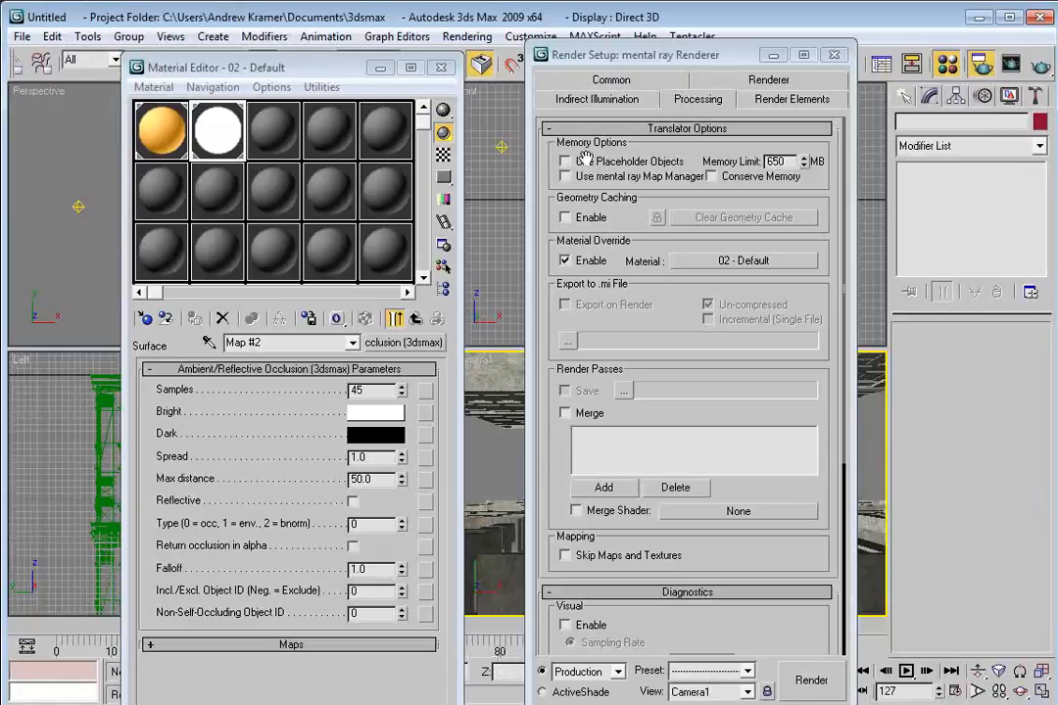
Move the time slider to frame 28 and quick-render the Camera1 view.
left_click_drag(345, 76, 278, 69)
left_click_drag(647, 55, 877, 33)
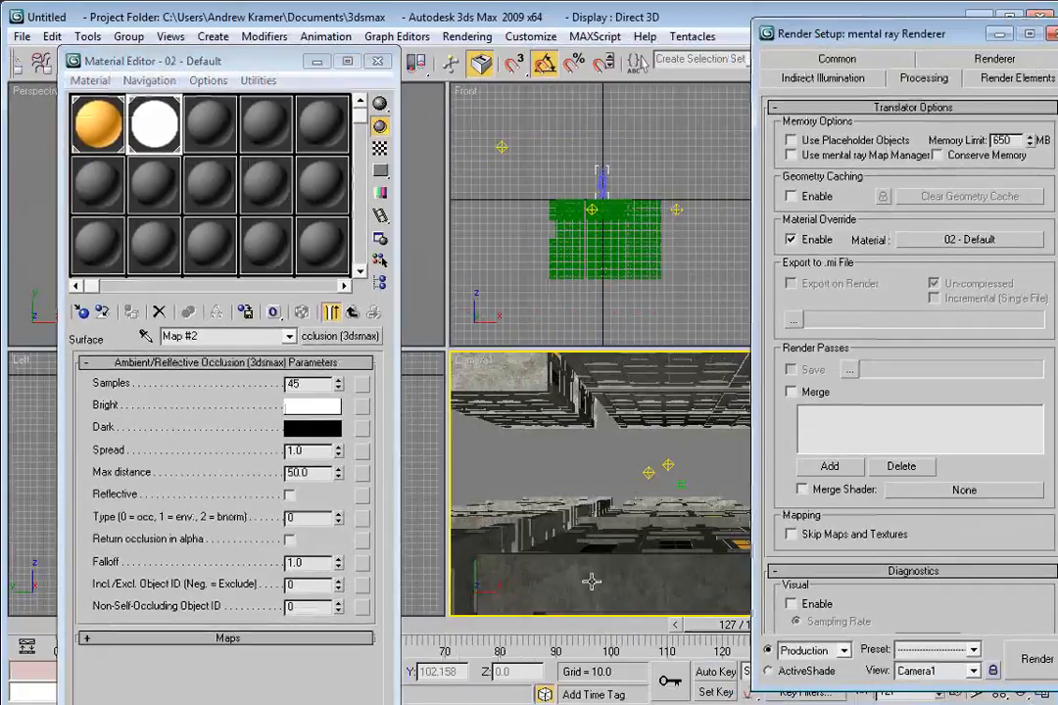
left_click(475, 635)
left_click_drag(474, 638, 279, 637)
left_click(541, 432)
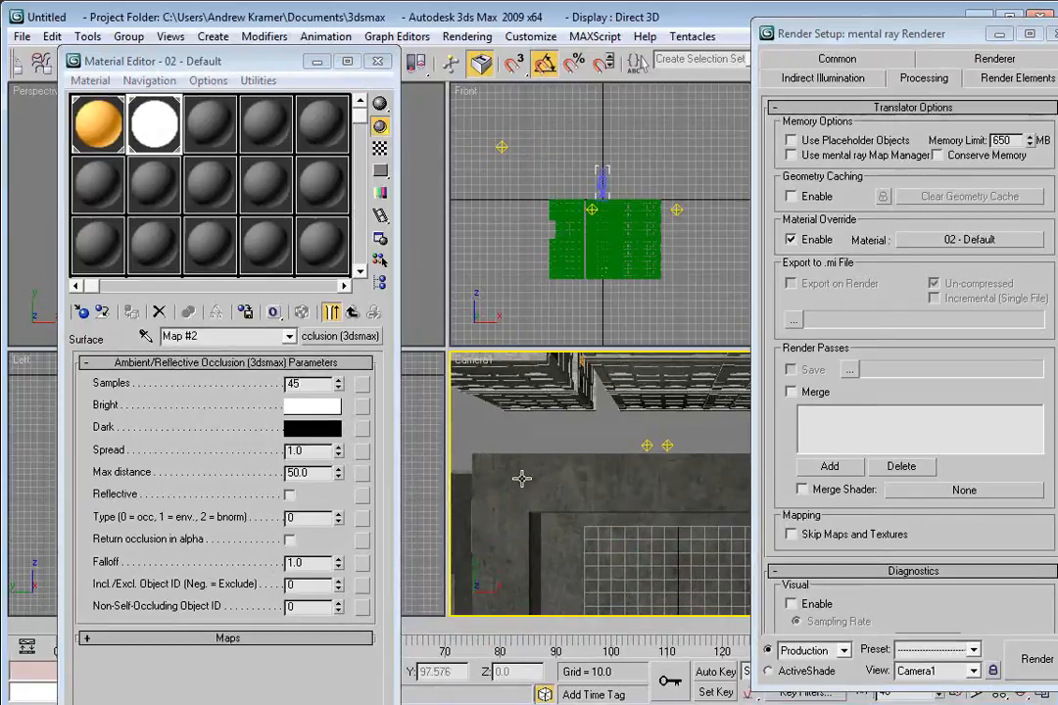
left_click_drag(37, 630, 182, 630)
left_click(478, 406)
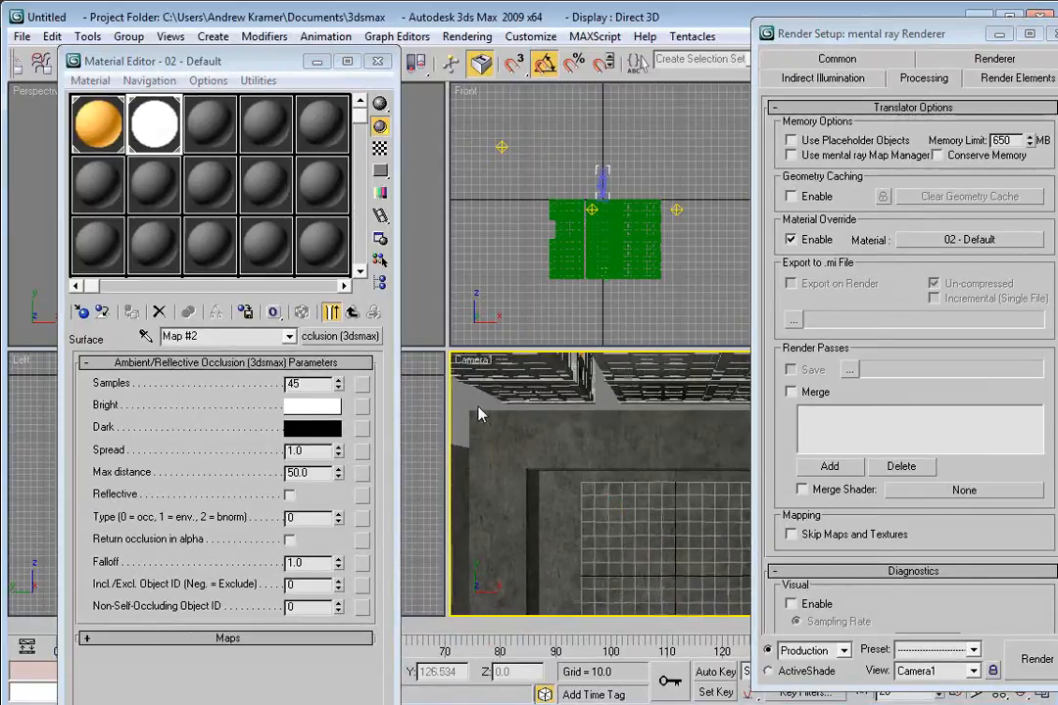
key("shift+q")
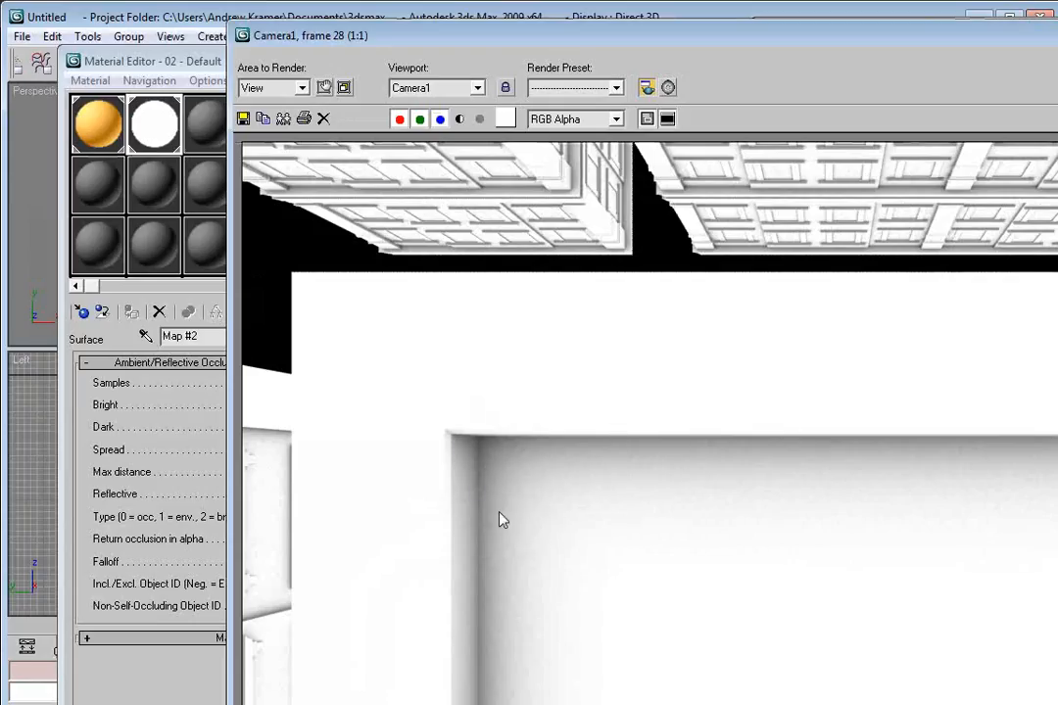
Set the occlusion Max distance to 10 and quick-render the Camera1 view again.
left_click_drag(321, 35, 512, 20)
left_click(288, 474)
double_click(294, 473)
type("10")
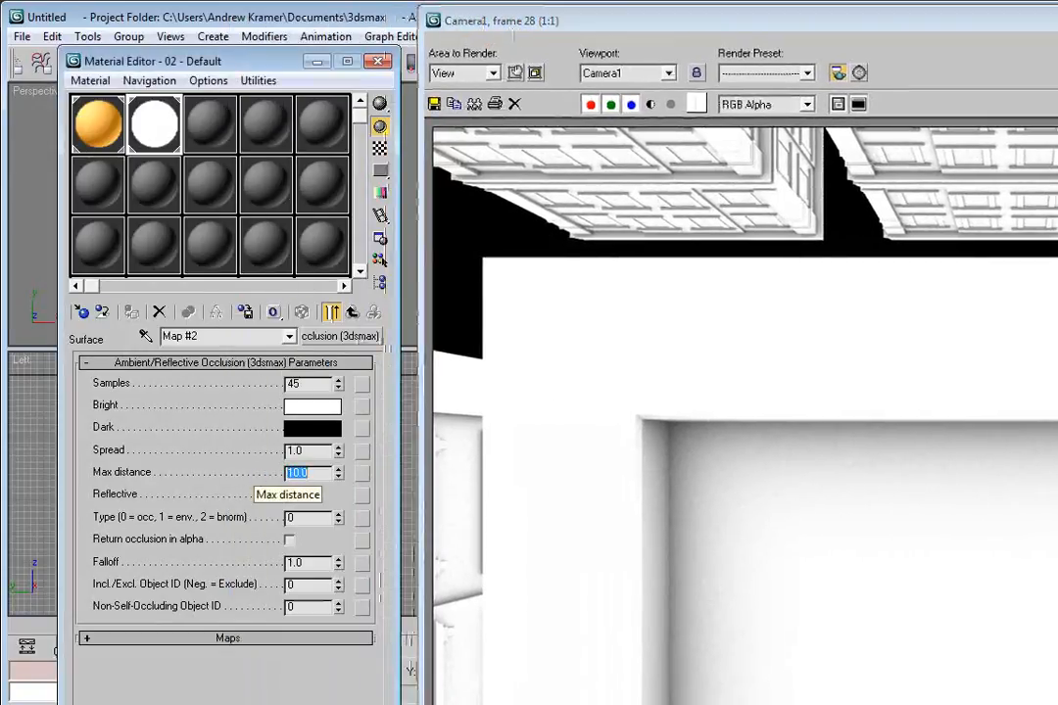
key("Return")
left_click_drag(725, 19, 836, 166)
key("shift+q")
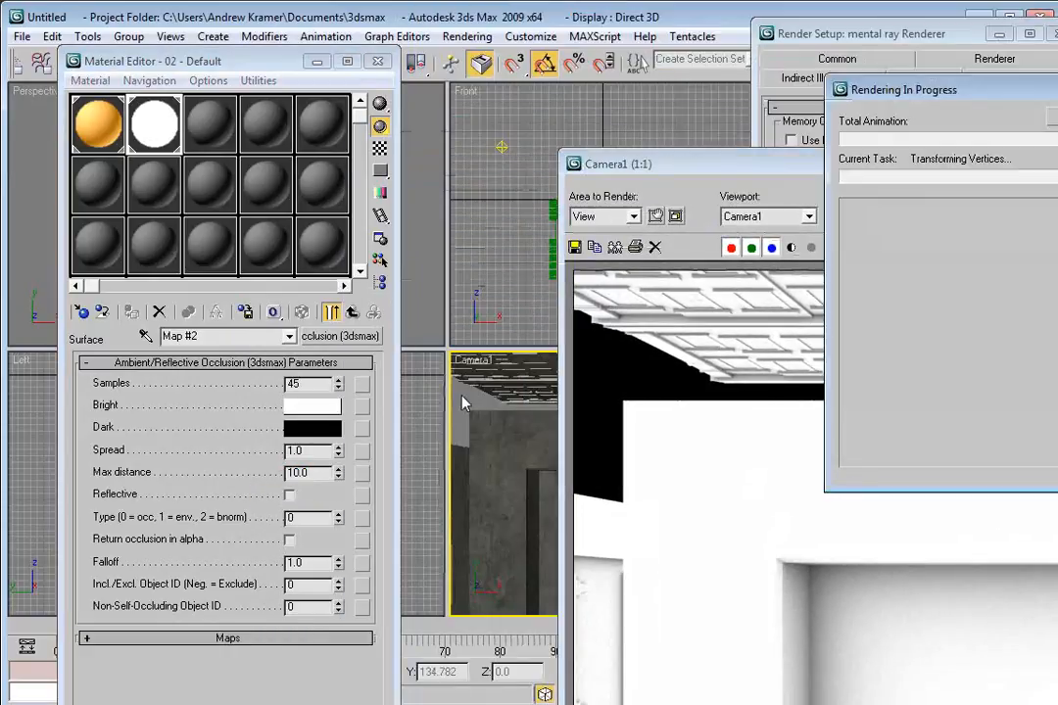
left_click_drag(301, 19, 279, 24)
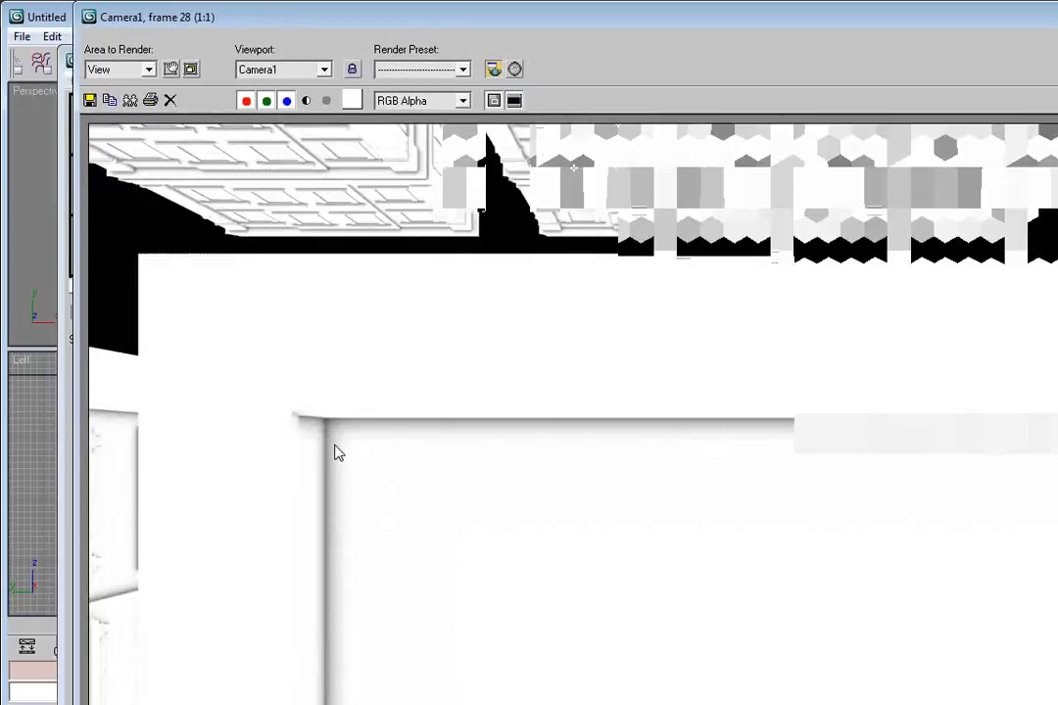
left_click(283, 18)
left_click_drag(283, 18, 317, 47)
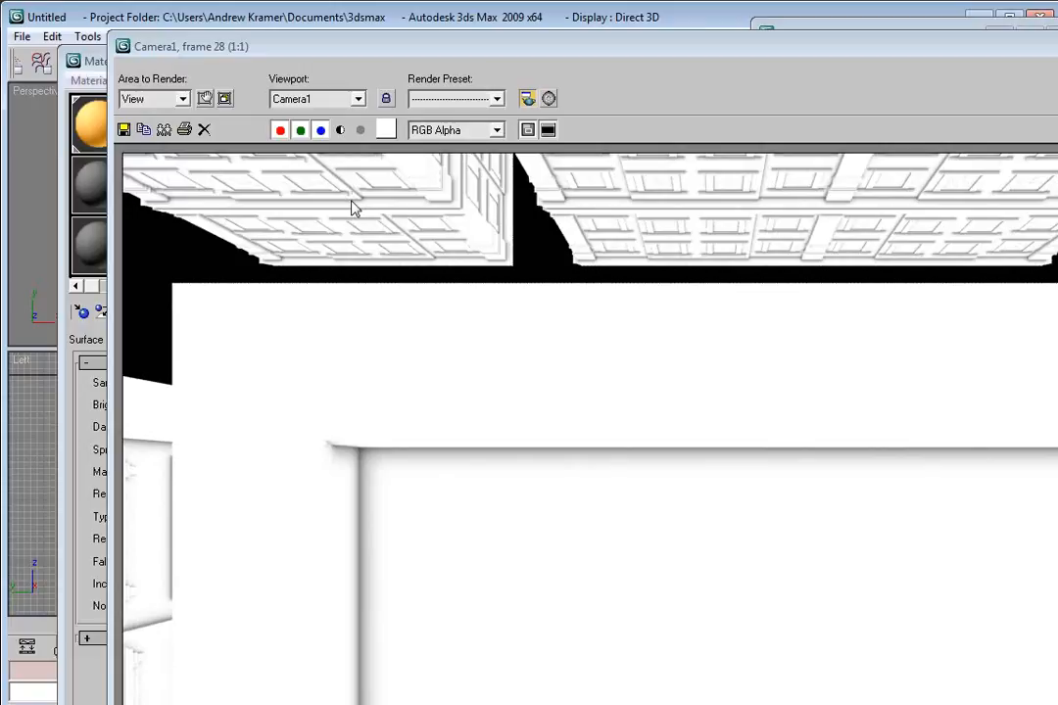
Set the occlusion Max distance to 150 and quick-render the Camera1 view.
left_click_drag(208, 36, 655, 43)
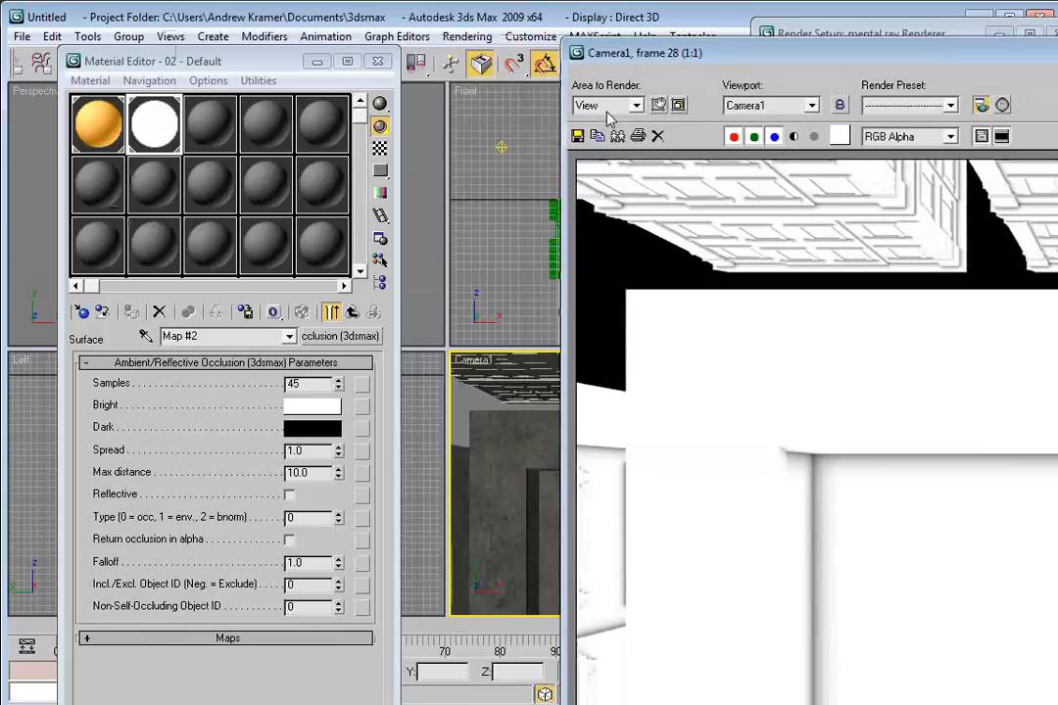
double_click(299, 472)
type("150")
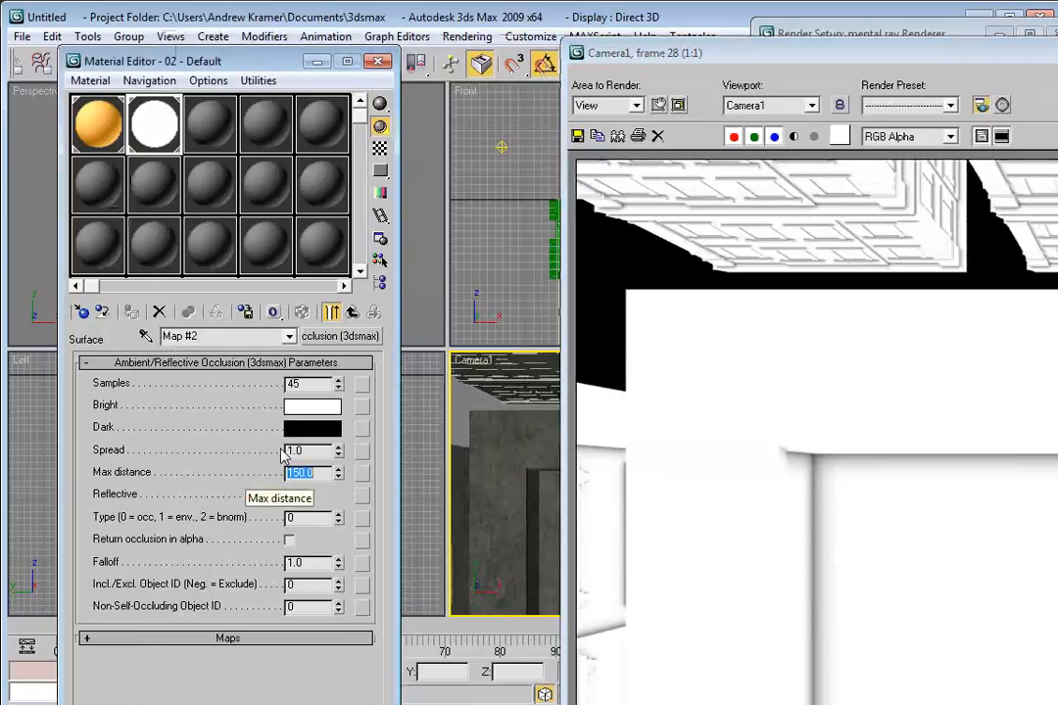
left_click(460, 402)
key("F9")
left_click(823, 55)
left_click_drag(823, 61, 309, 45)
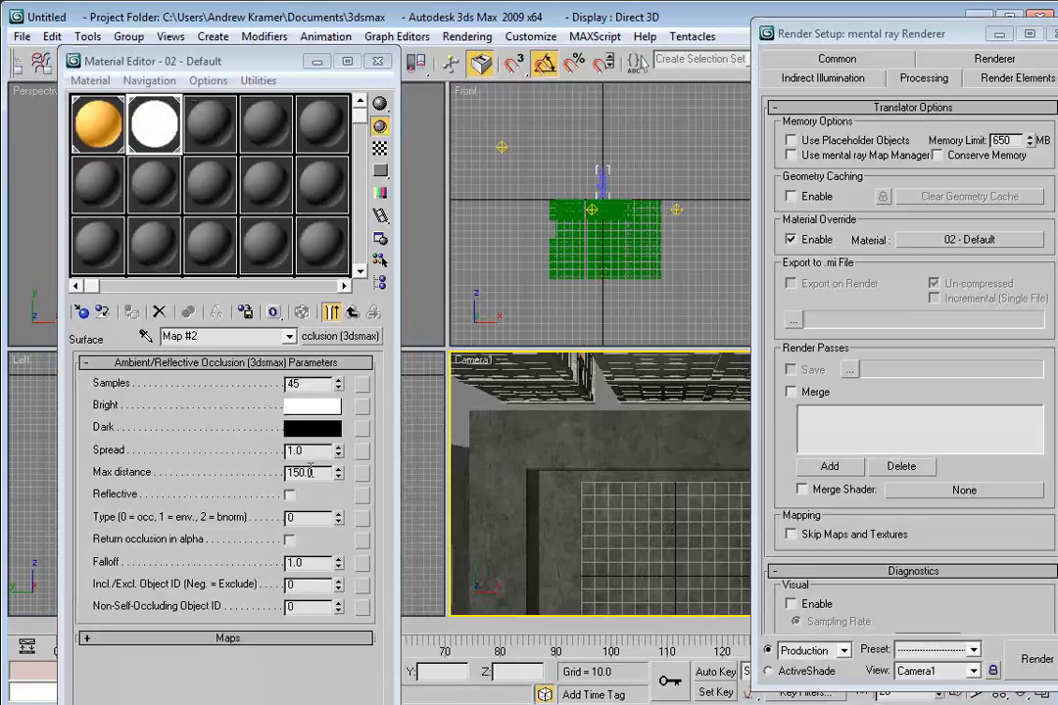
Set the occlusion Max distance to 75.
left_click_drag(309, 471, 277, 471)
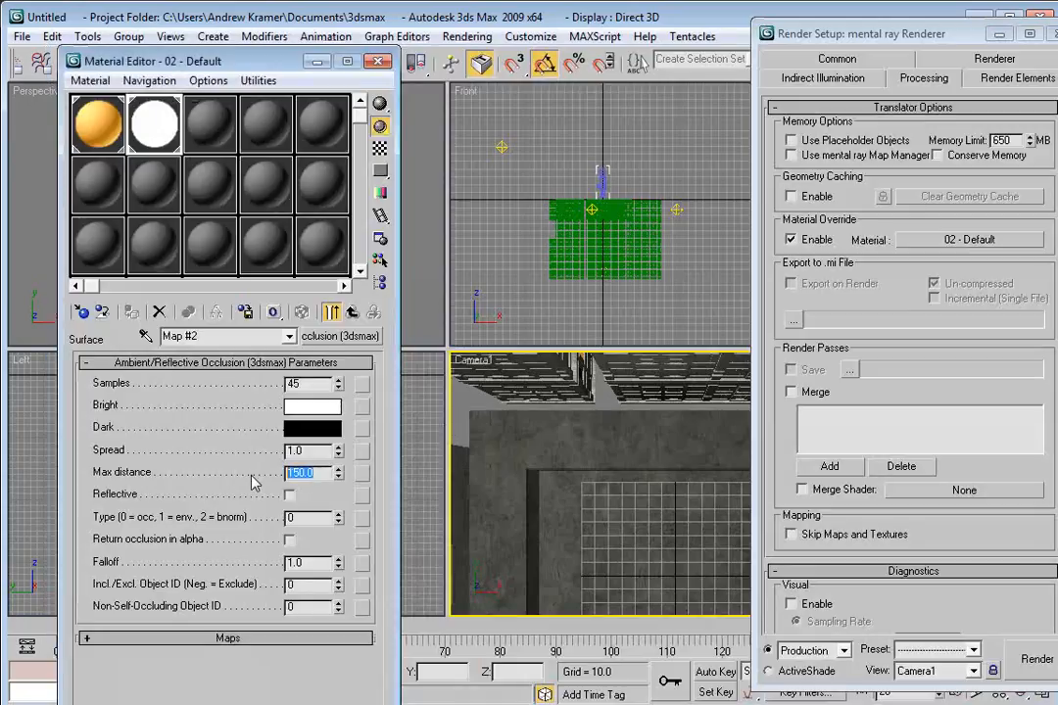
type("75")
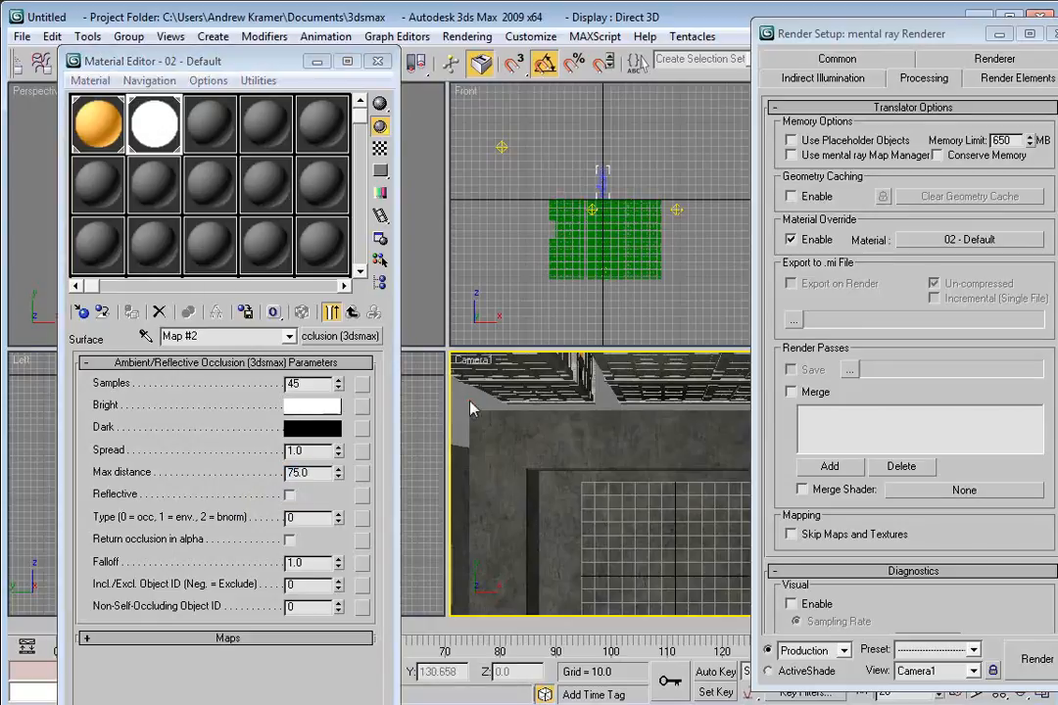
Change the render output file name to building_ao in the renderoutput folder.
left_click(854, 79)
left_click(837, 58)
left_click_drag(875, 28, 803, 24)
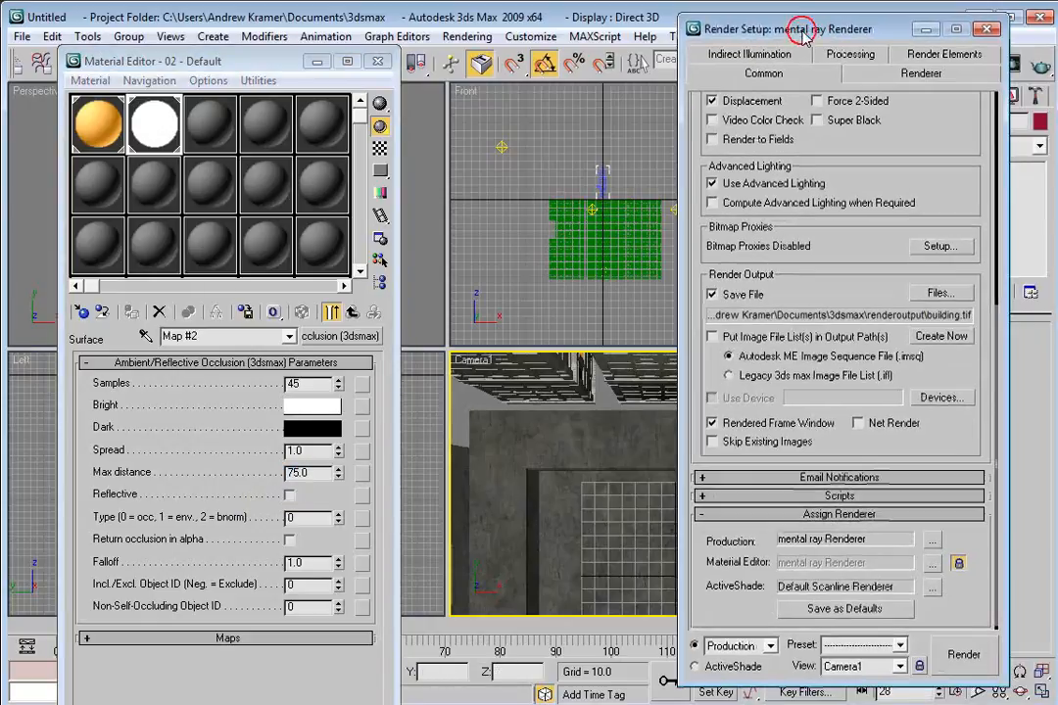
left_click(939, 293)
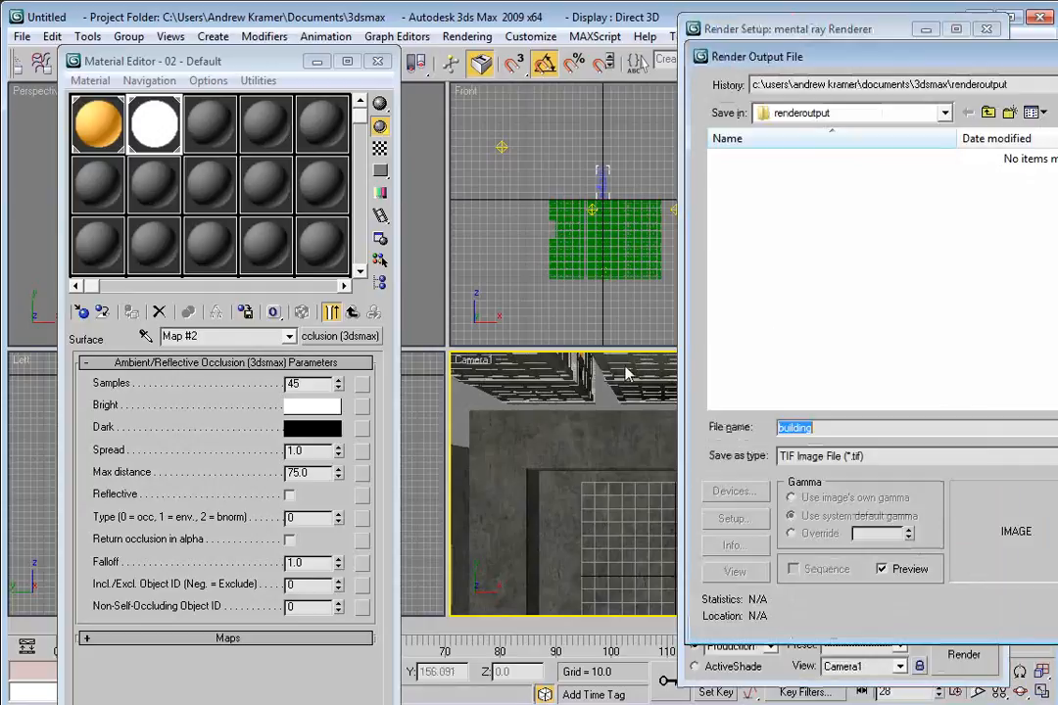
left_click(838, 427)
type("_ao")
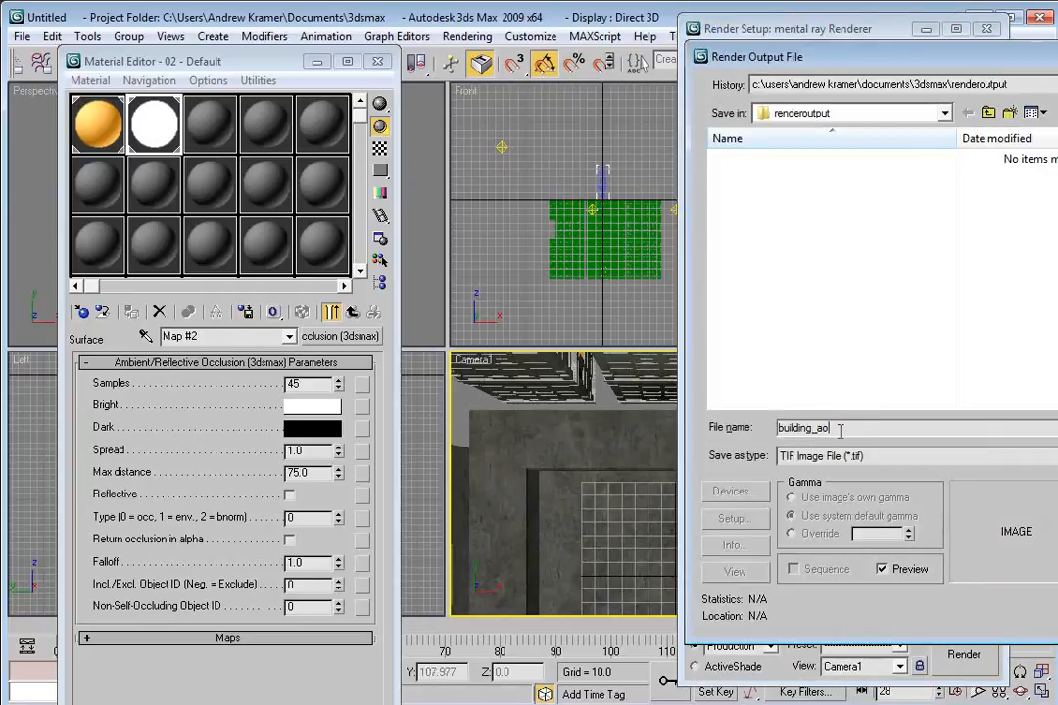
left_click_drag(974, 57, 578, 59)
left_click(1005, 430)
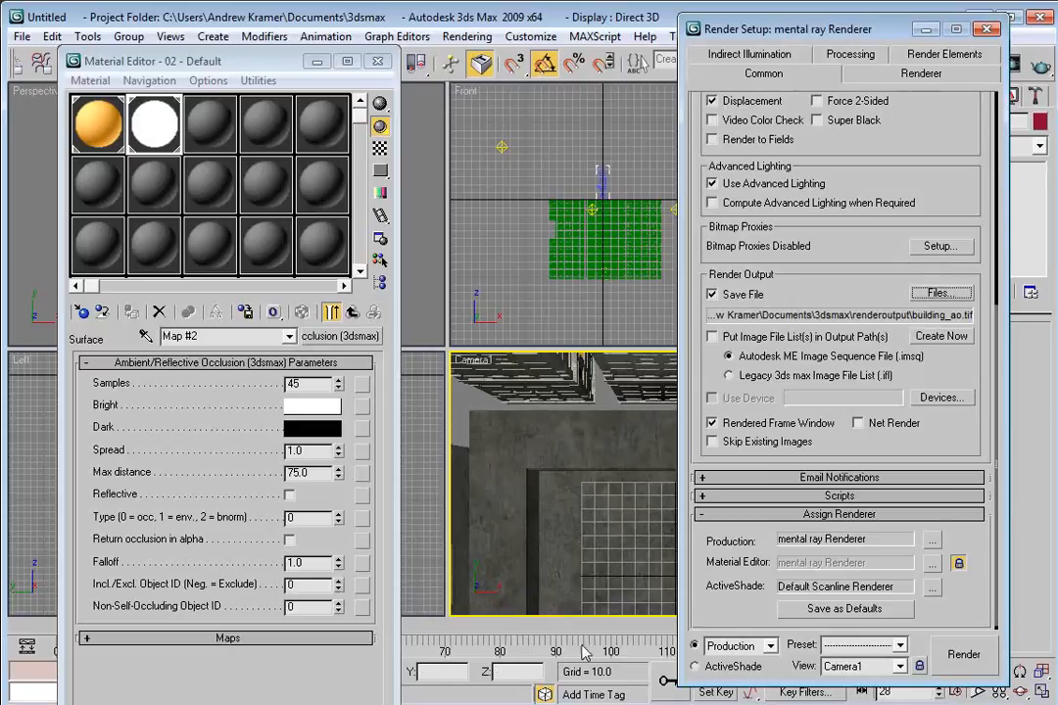
Set the environment background color to white and quick-render the scene.
left_click(478, 37)
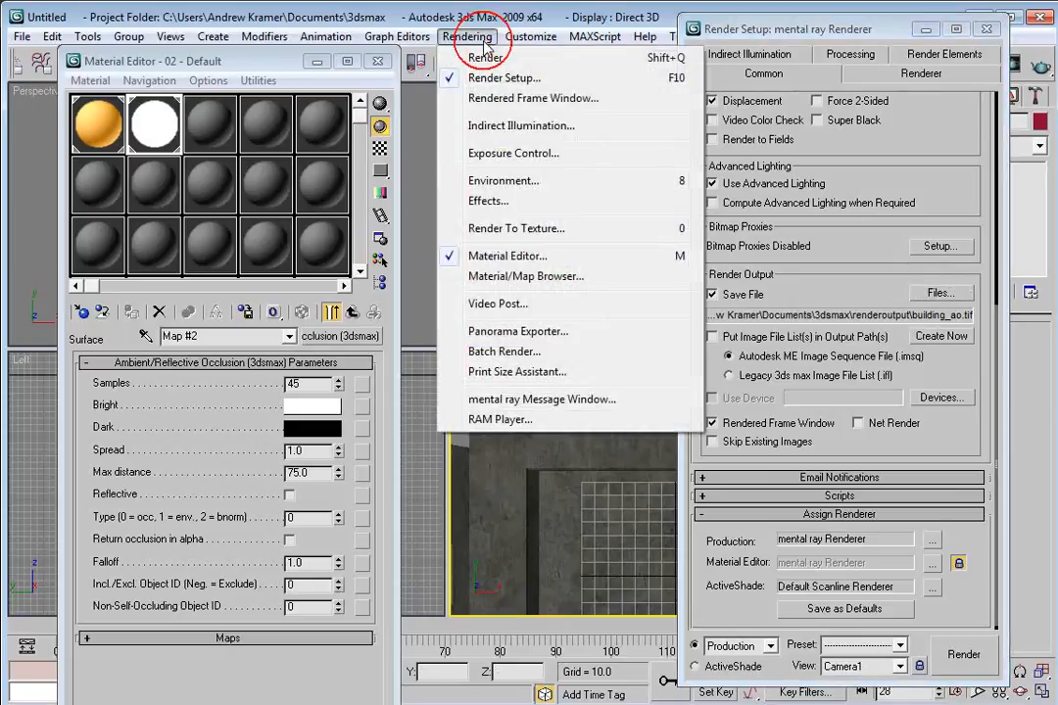
left_click(497, 182)
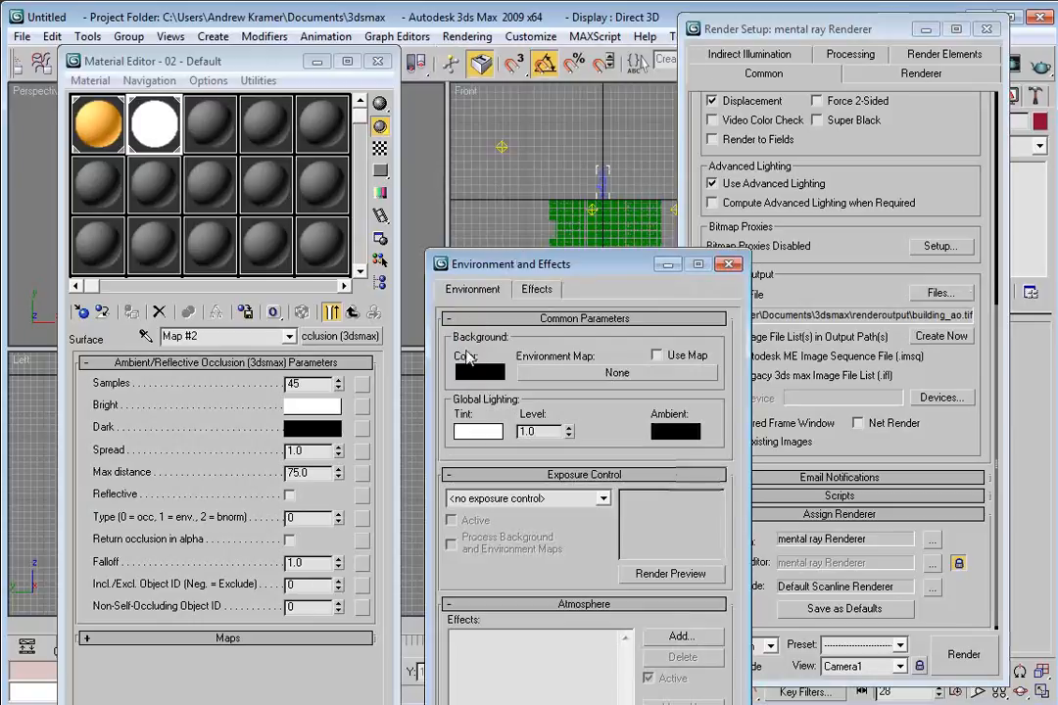
left_click(479, 371)
left_click(522, 255)
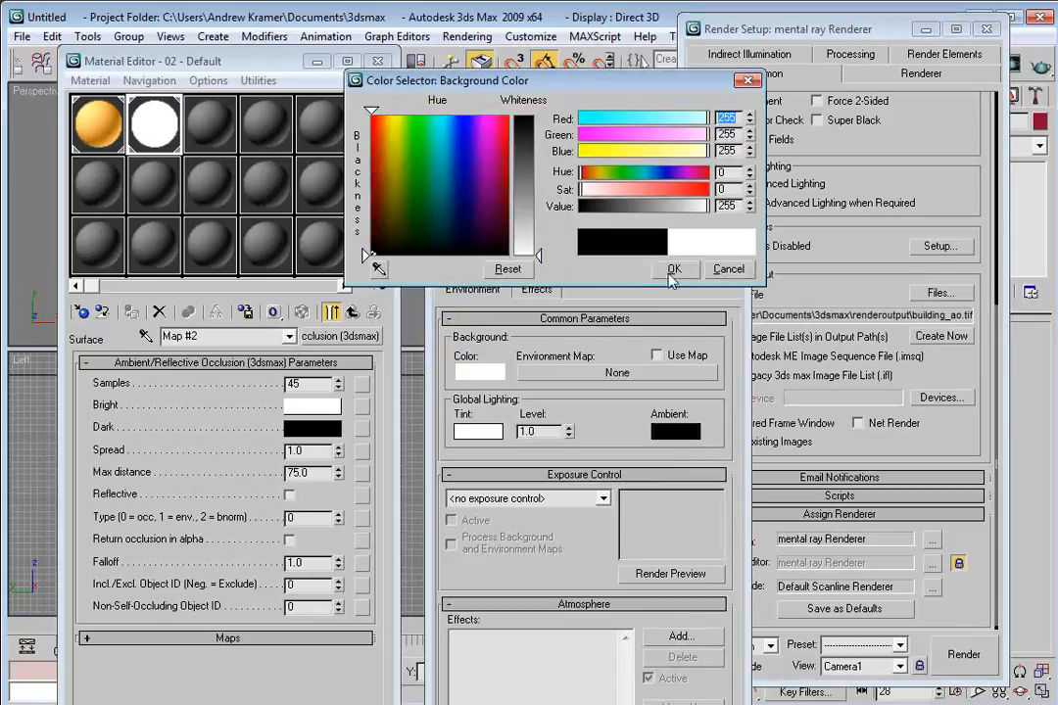
left_click(674, 269)
left_click_drag(669, 267, 306, 115)
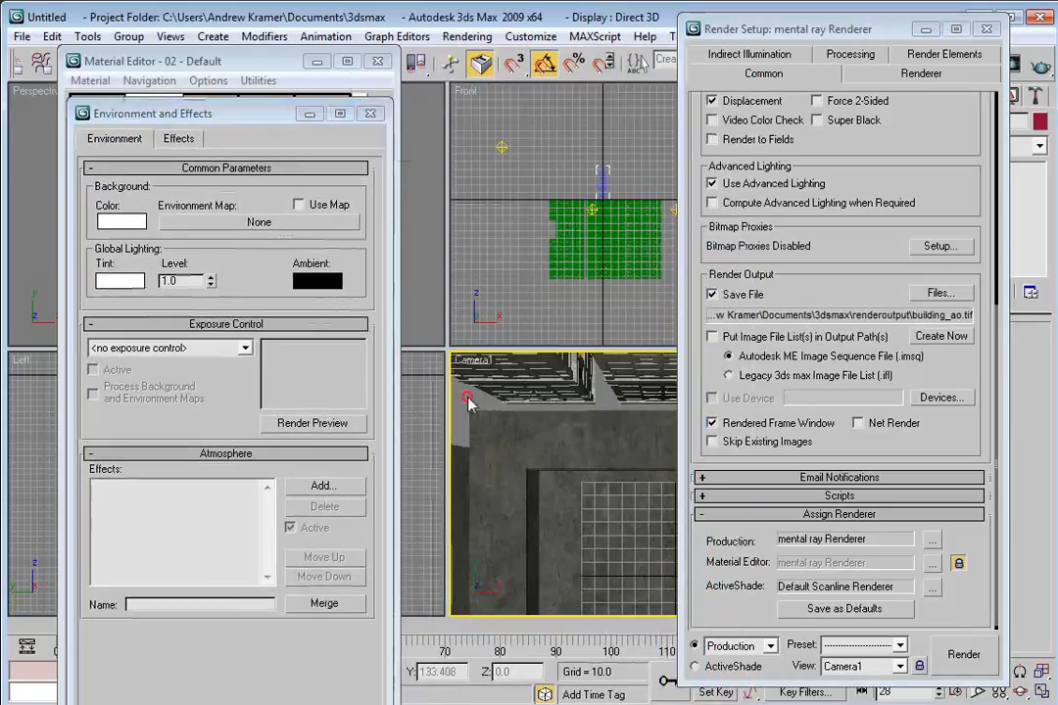
key("shift+q")
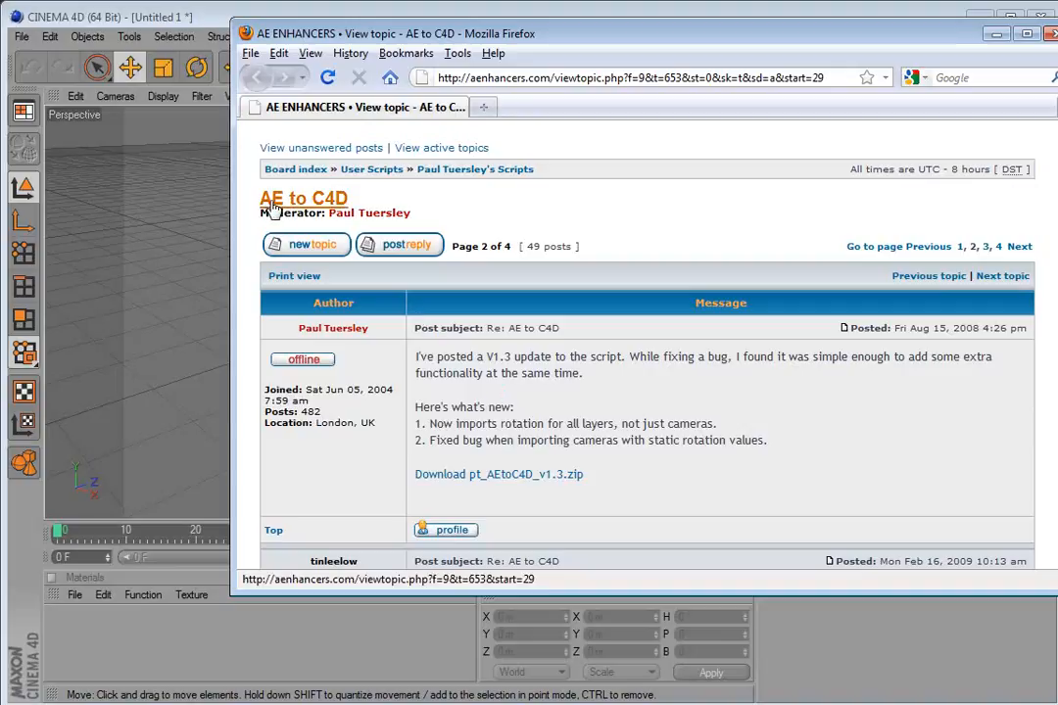
Switch to Cinema 4D and import Building_Level.FBX with the default FBX import settings.
left_click_drag(414, 356, 502, 402)
left_click(571, 356)
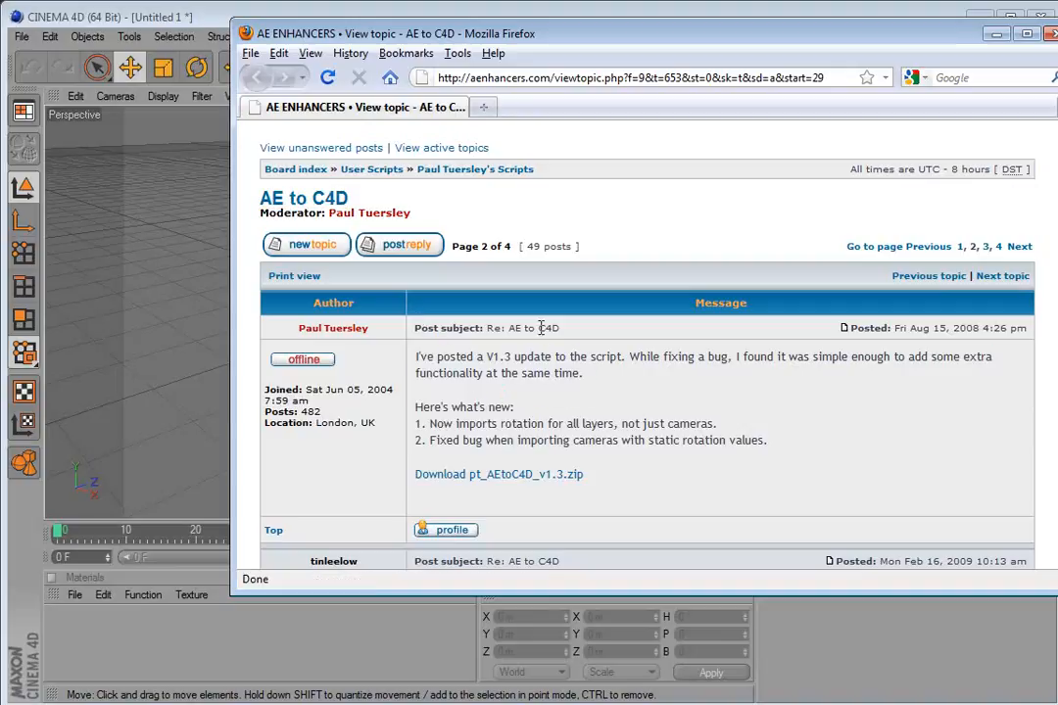
left_click(98, 18)
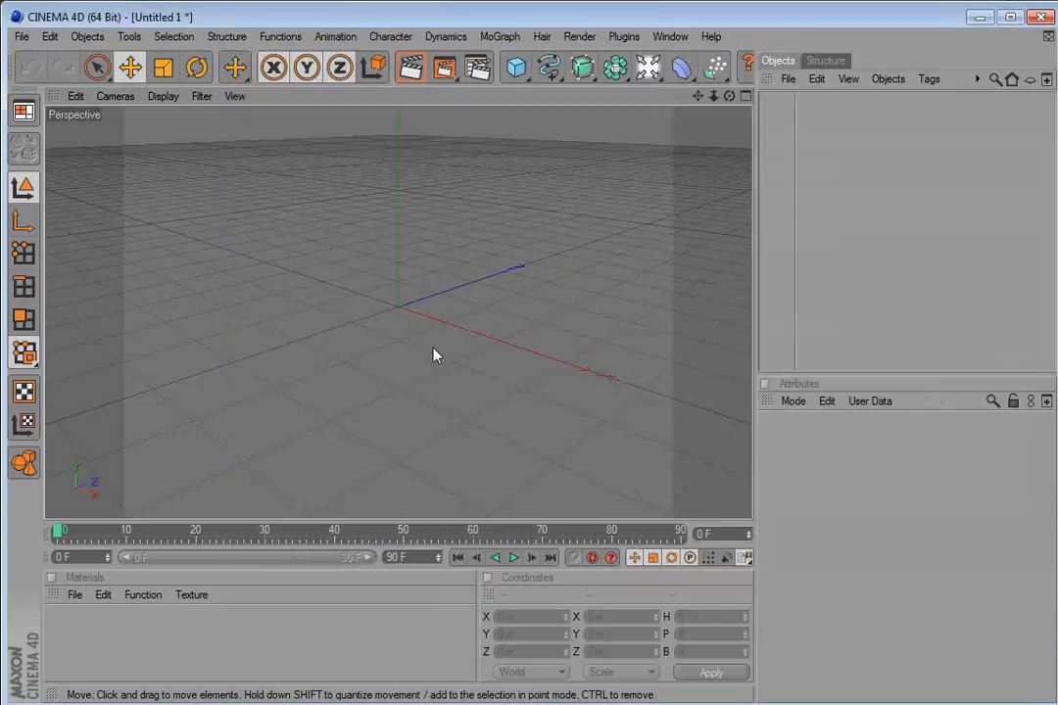
key("alt+Tab")
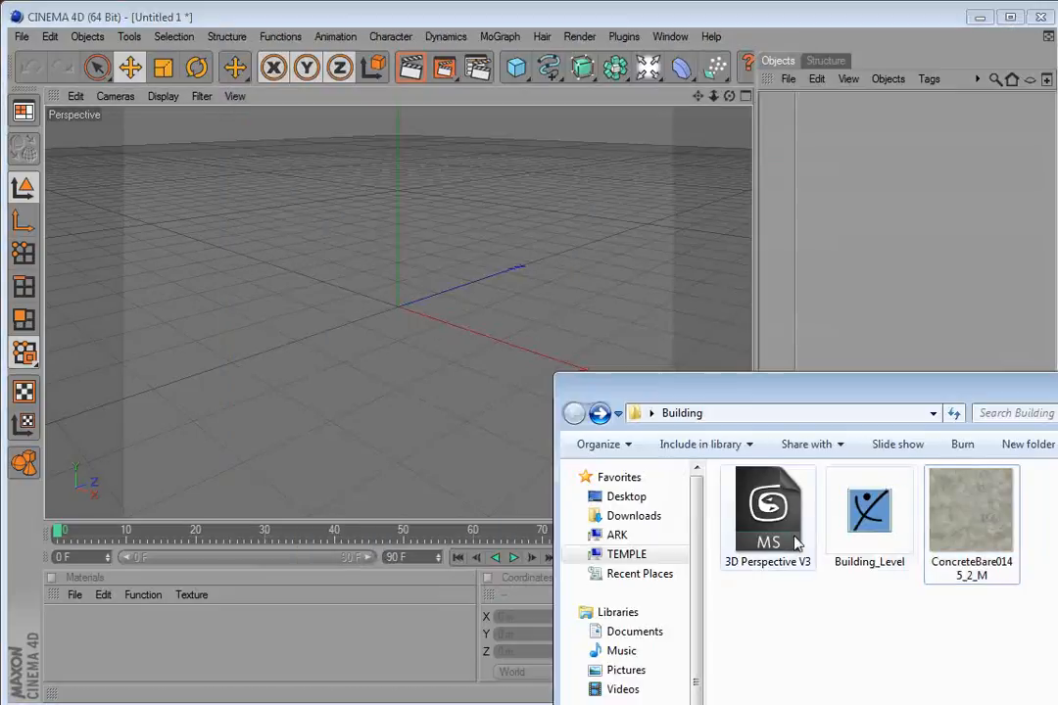
left_click(868, 523)
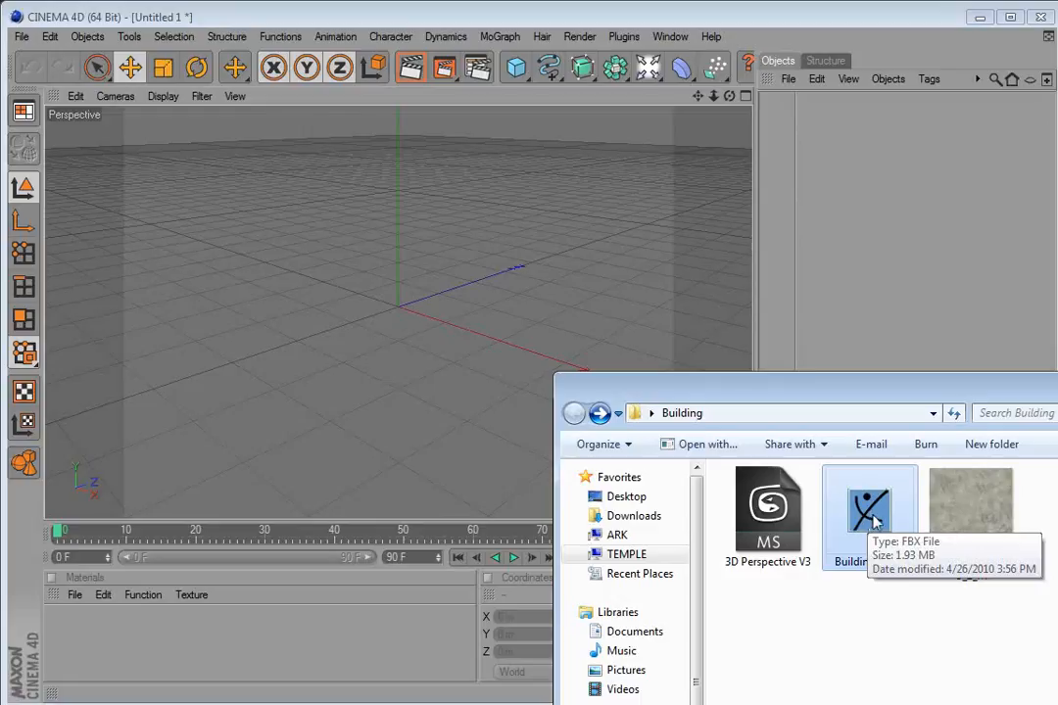
left_click_drag(875, 513, 553, 348)
left_click_drag(409, 318, 409, 318)
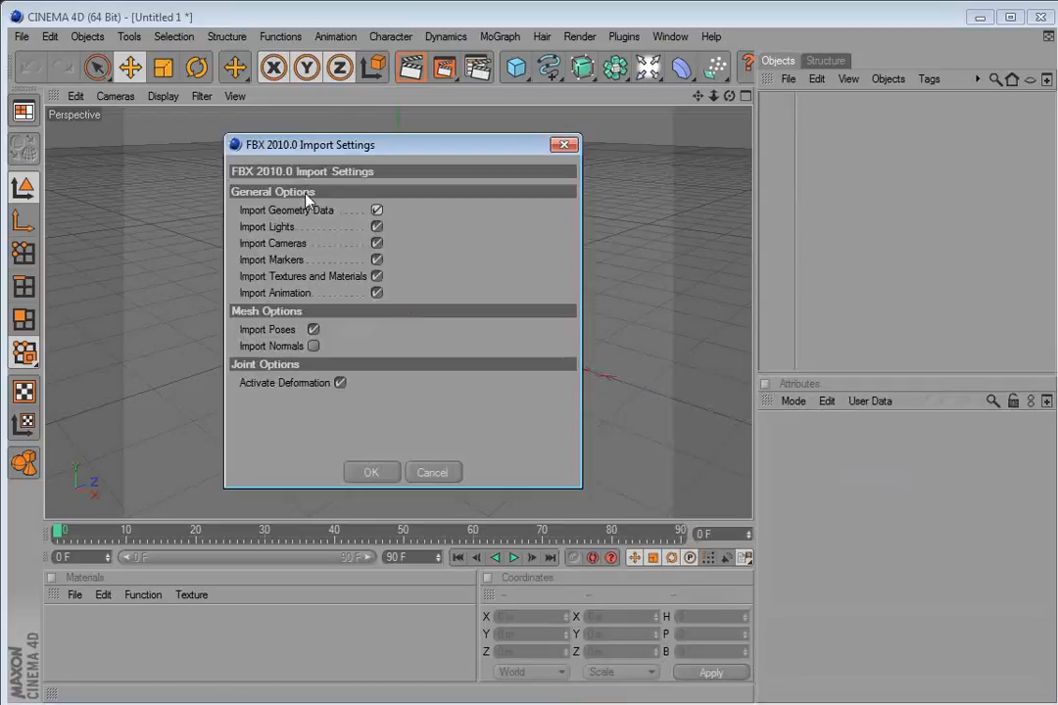
left_click(368, 472)
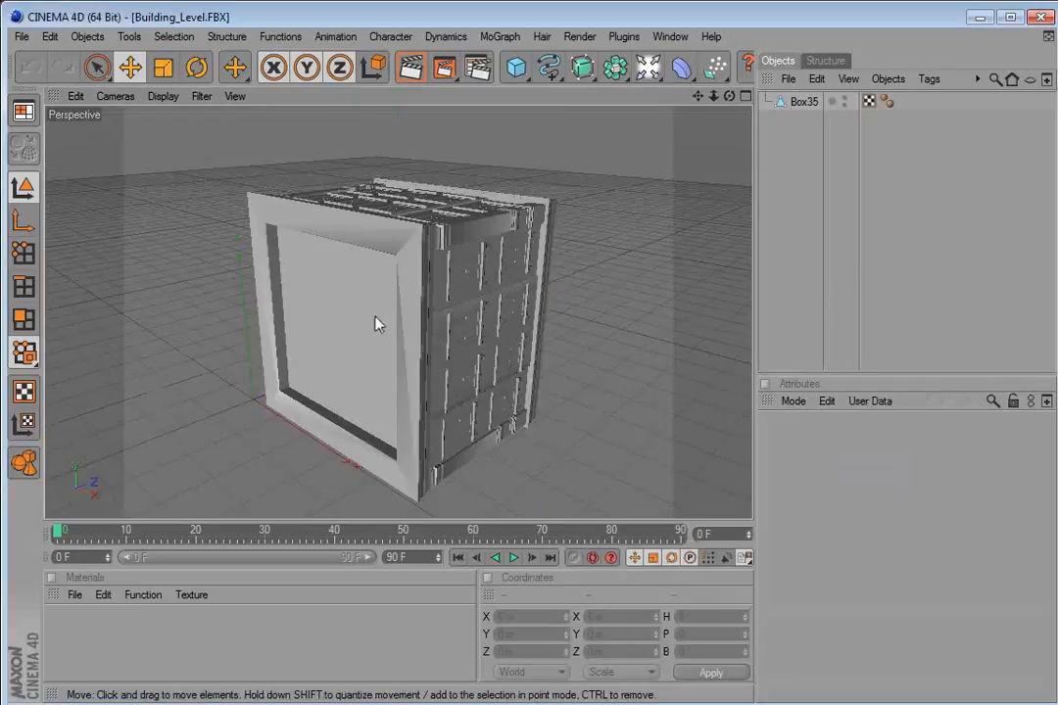
Rotate the building object -90° in pitch so it stands upright.
left_click(308, 280)
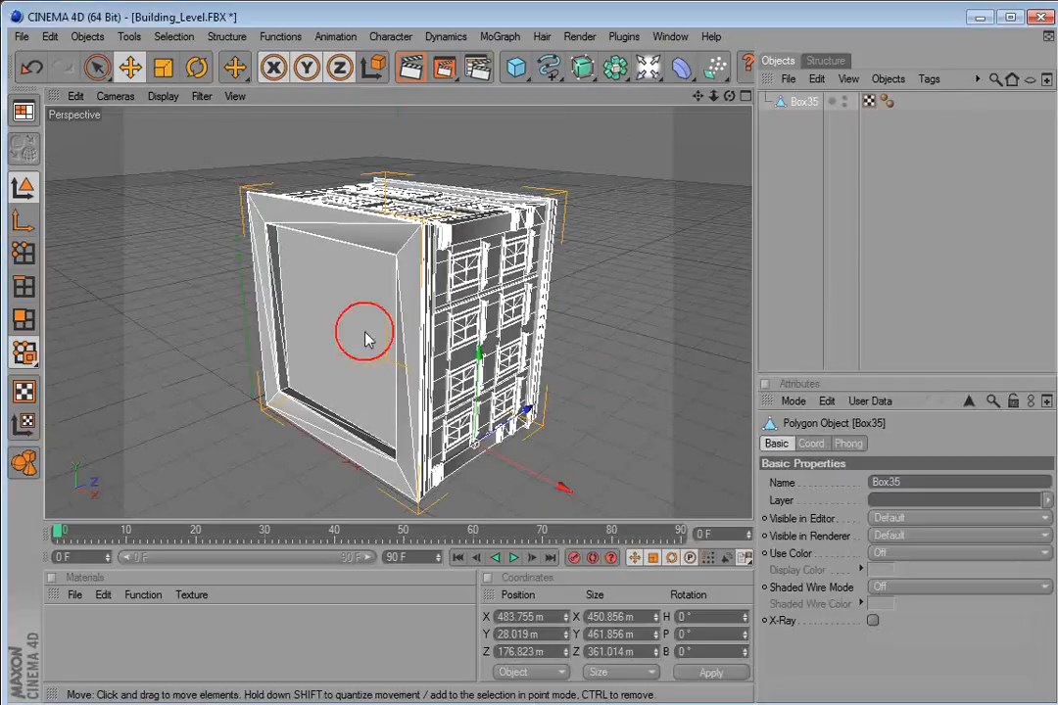
left_click(196, 68)
left_click_drag(443, 450, 507, 352)
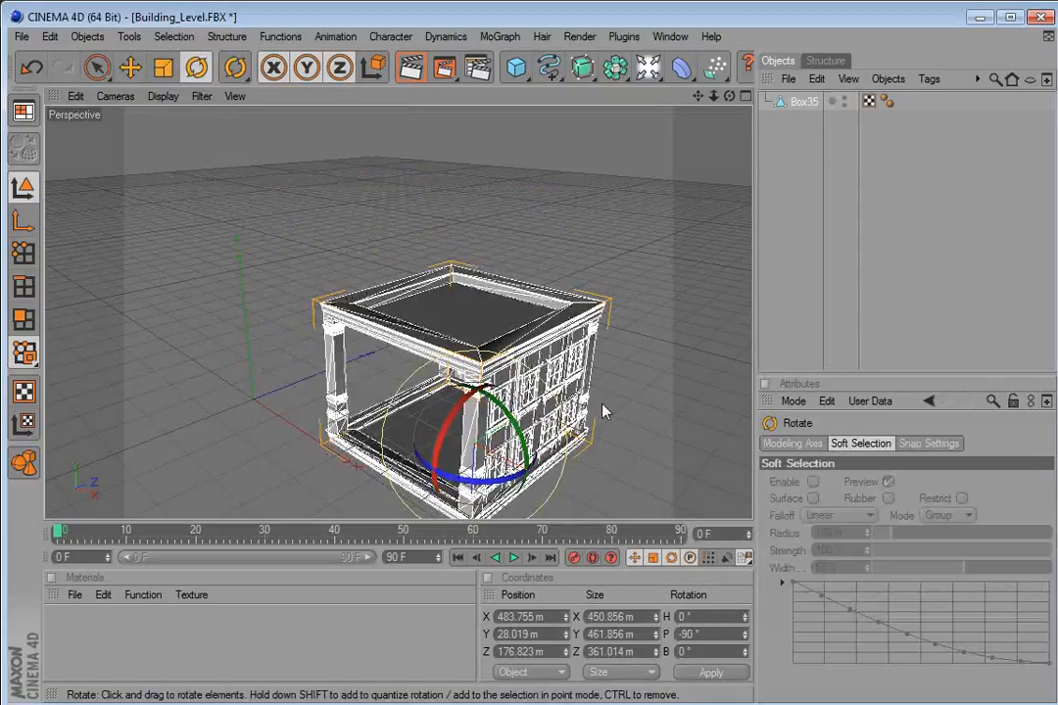
left_click(844, 359)
mouse_move(498, 402)
left_mouse_down()
mouse_move(461, 367)
mouse_move(496, 384)
left_mouse_up()
left_click(496, 385)
Set the building's Phong Angle to 0°.
left_click(848, 444)
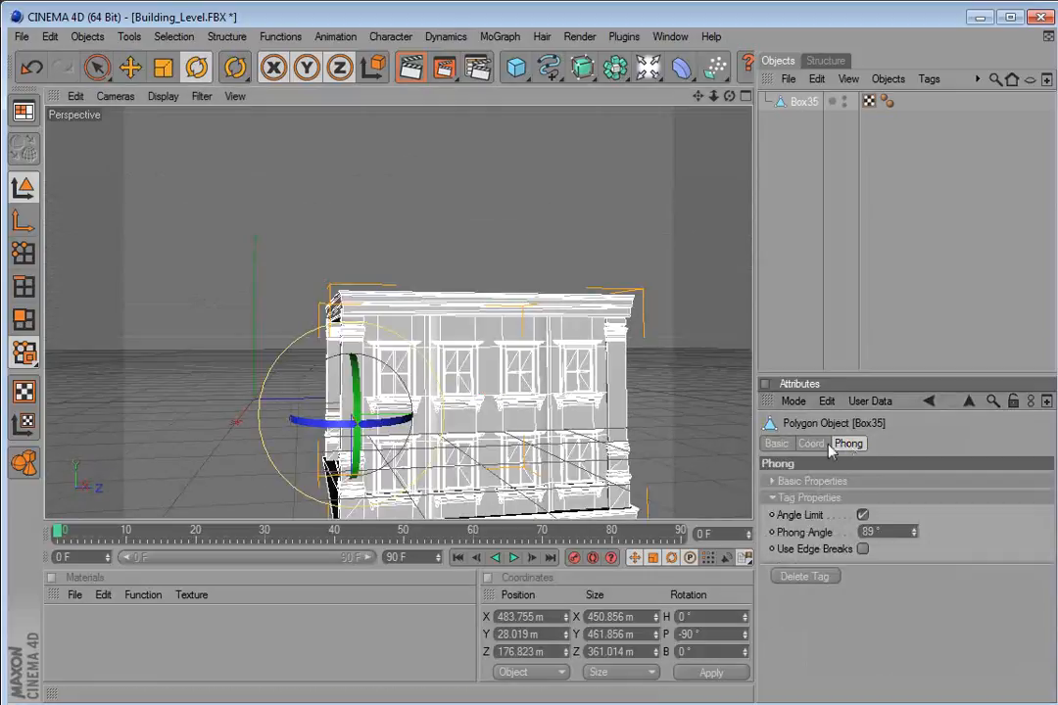
left_click_drag(578, 411, 569, 343)
left_click_drag(887, 532, 807, 531)
type("0")
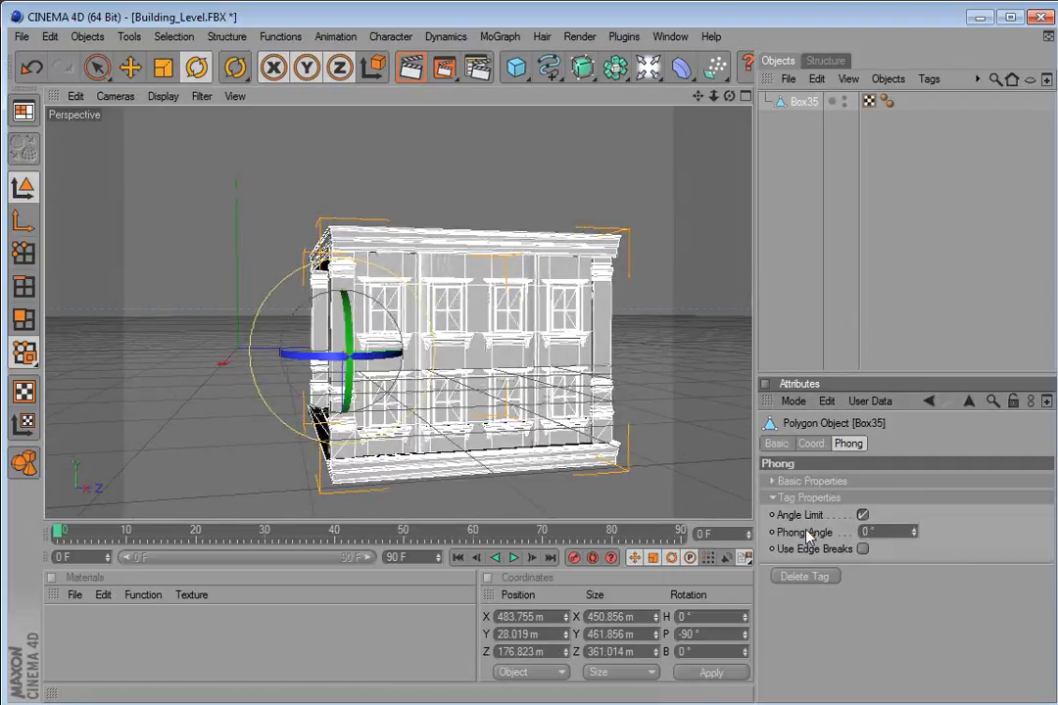
key("Return")
Create a new material with the ConcreteBare texture and assign it to the building.
left_click(645, 315)
left_click_drag(645, 316, 440, 326)
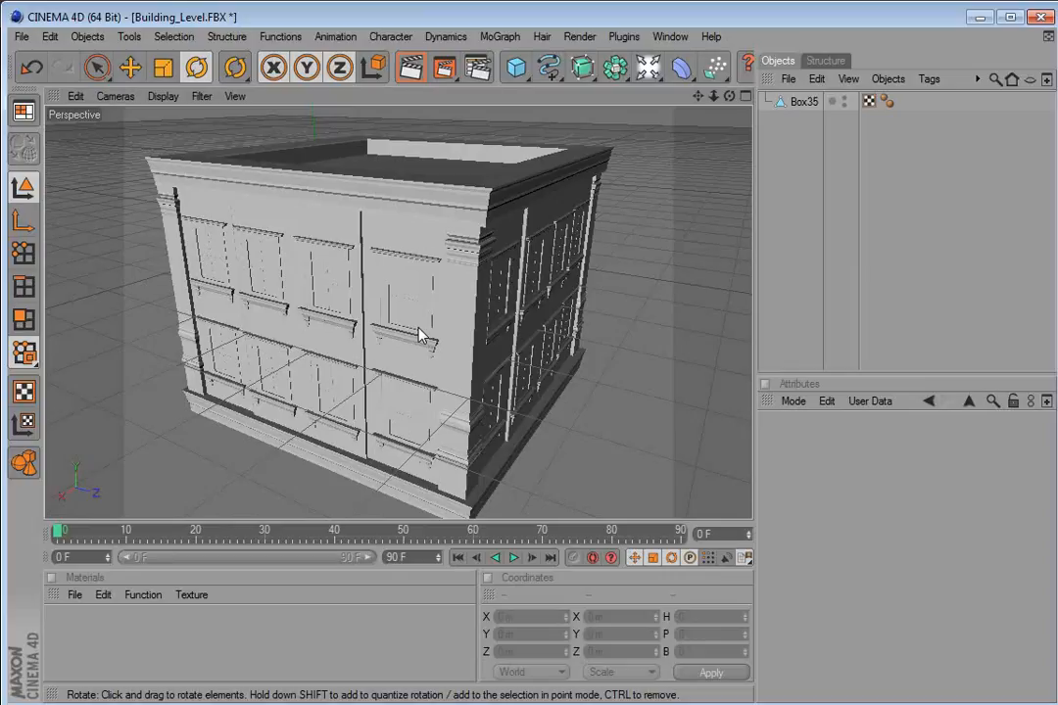
left_click(431, 315)
left_click_drag(405, 320, 369, 330)
left_click(74, 594)
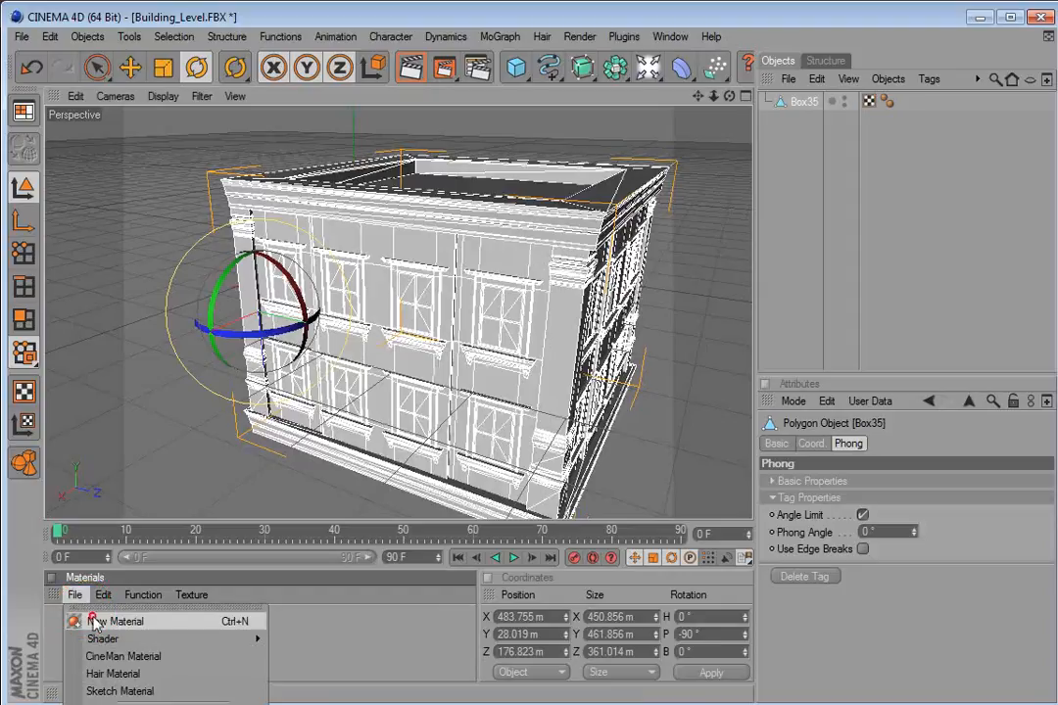
left_click(94, 619)
key("alt+Tab")
left_click_drag(946, 386, 449, 245)
left_click_drag(490, 392, 882, 661)
left_click_drag(429, 252, 980, 697)
left_click_drag(810, 518, 415, 291)
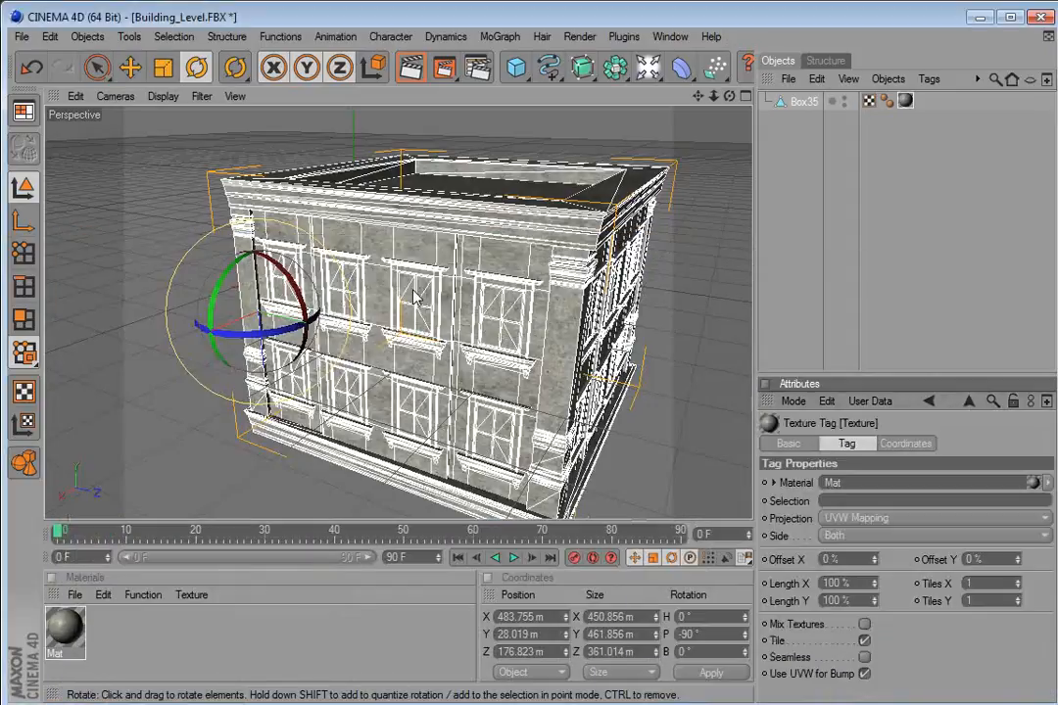
Switch to polygon mode and select the pane polygons of one window on the building's front.
left_click(676, 326)
left_click_drag(445, 362, 273, 283)
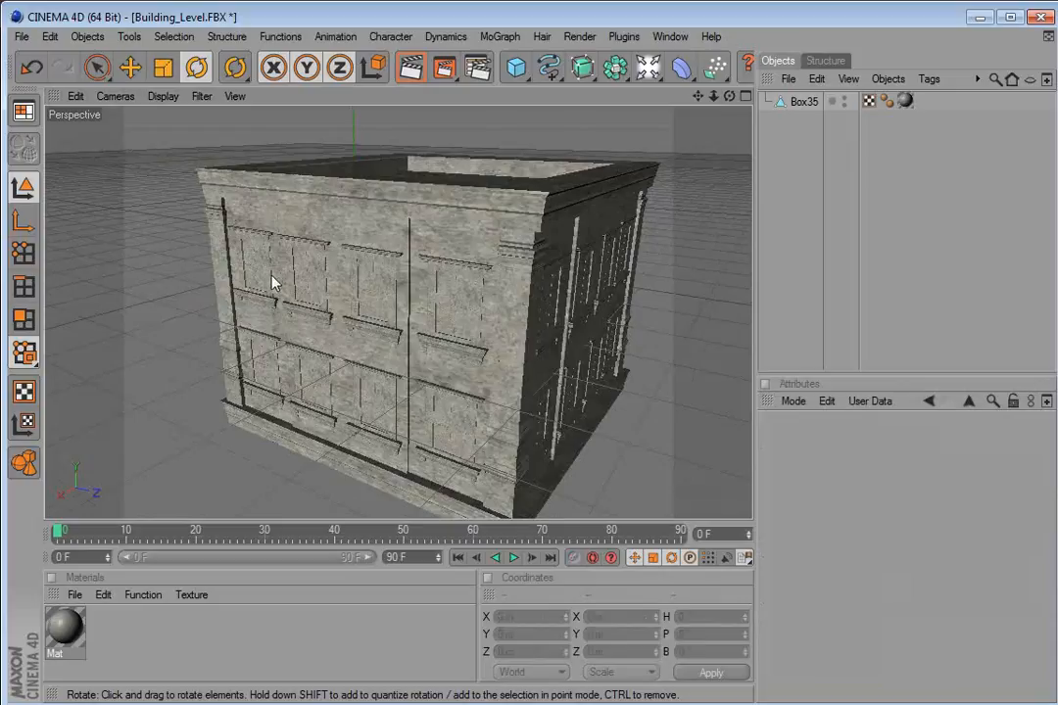
left_click(25, 319)
left_click(424, 286)
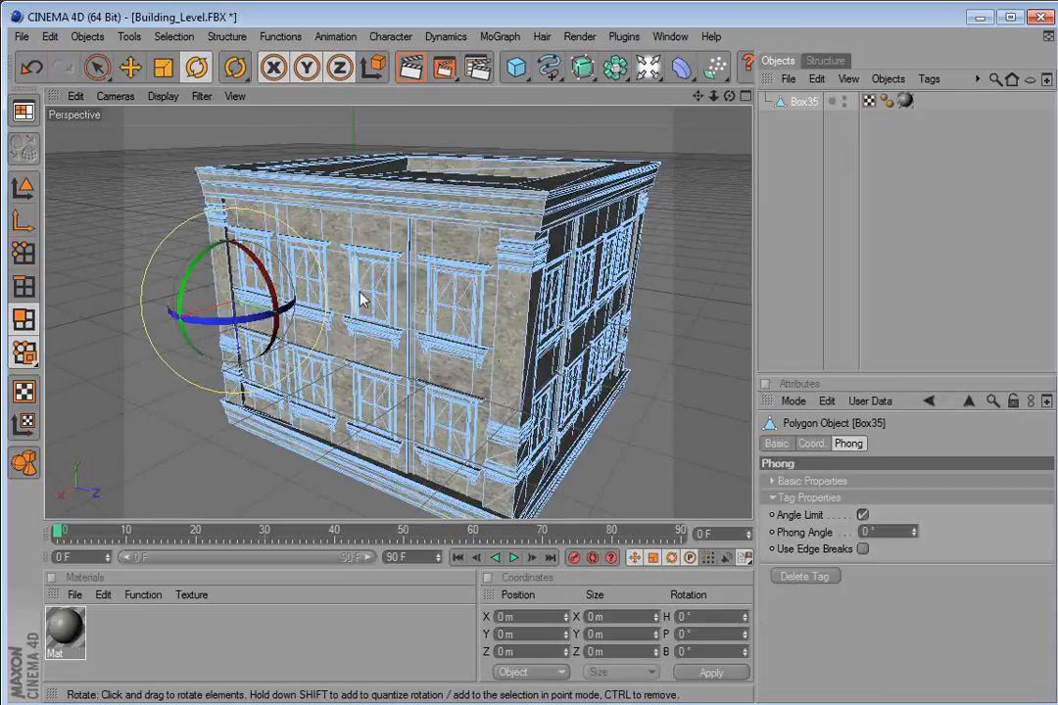
scroll(362, 274, "up", 3)
left_click(351, 253)
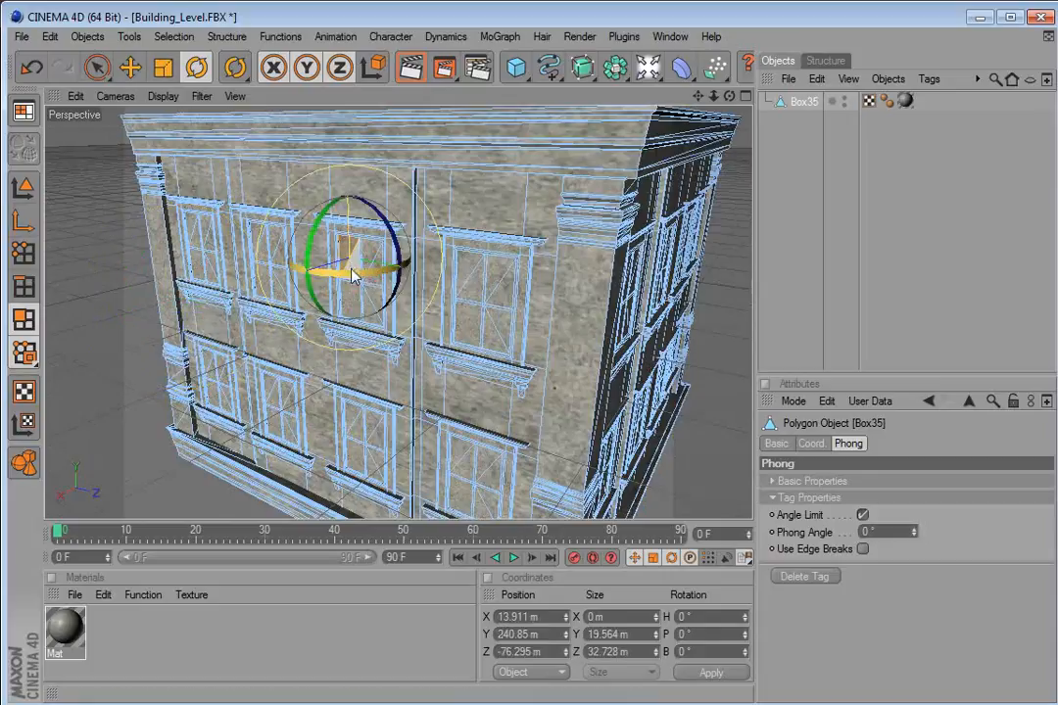
scroll(294, 235, "up", 3)
left_click_drag(286, 231, 406, 327)
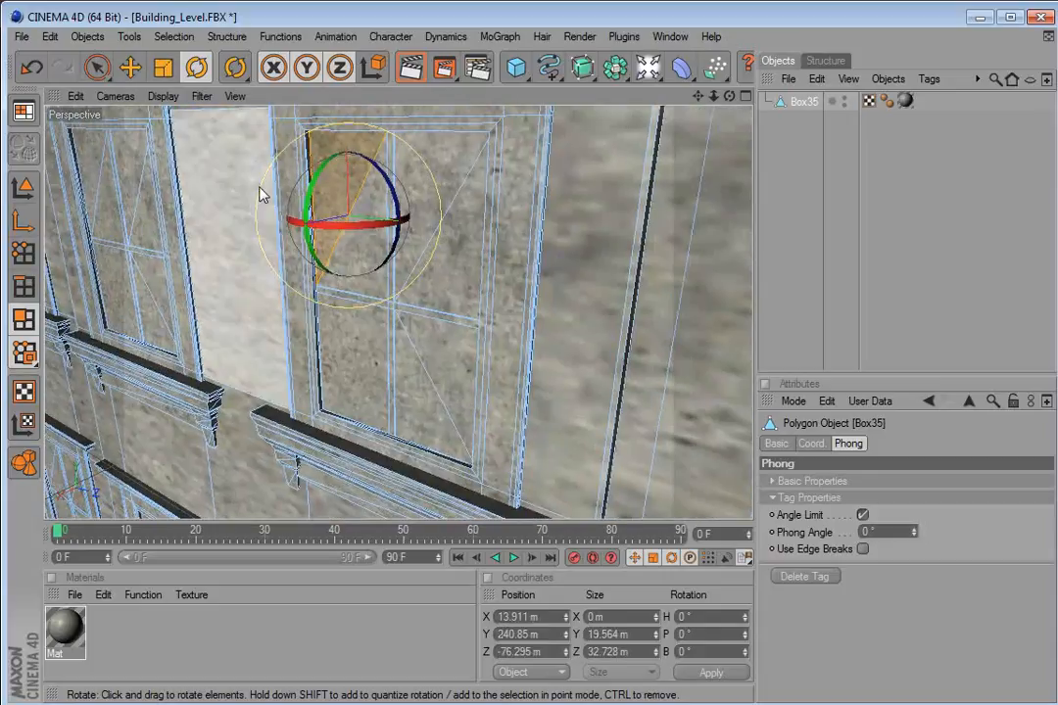
left_click(361, 251, "shift")
left_click(434, 174, "shift")
left_click(455, 245, "shift")
left_click(450, 347, "shift")
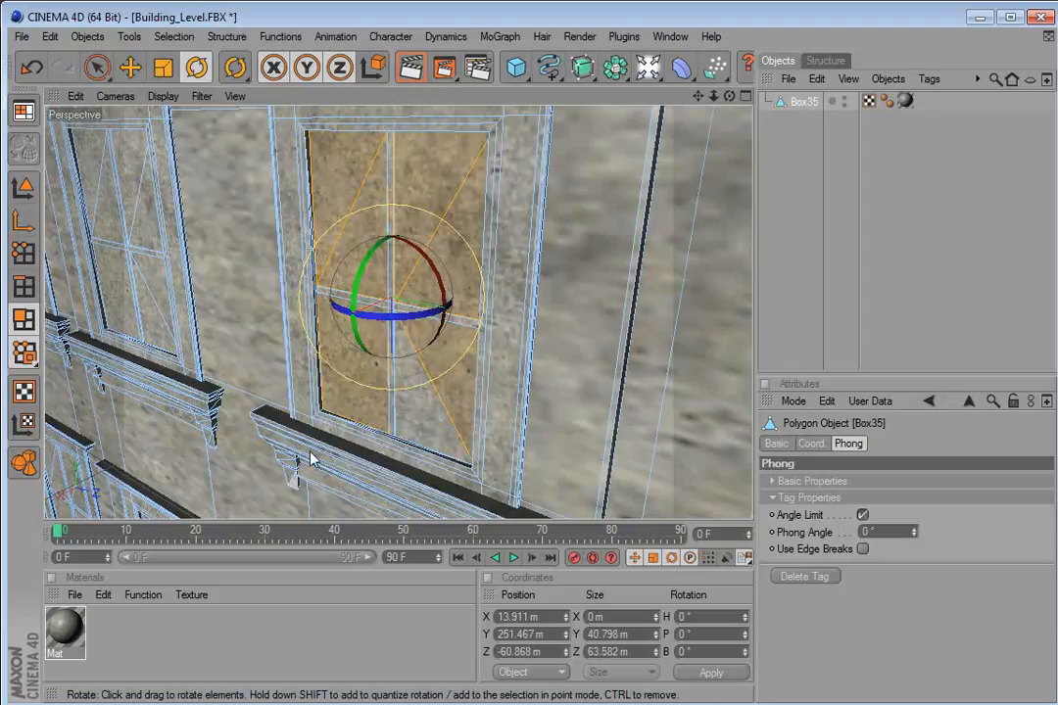
Create another new material and set its color to near black, R 2, G 1, B 1.
left_click(73, 596)
left_click(90, 621)
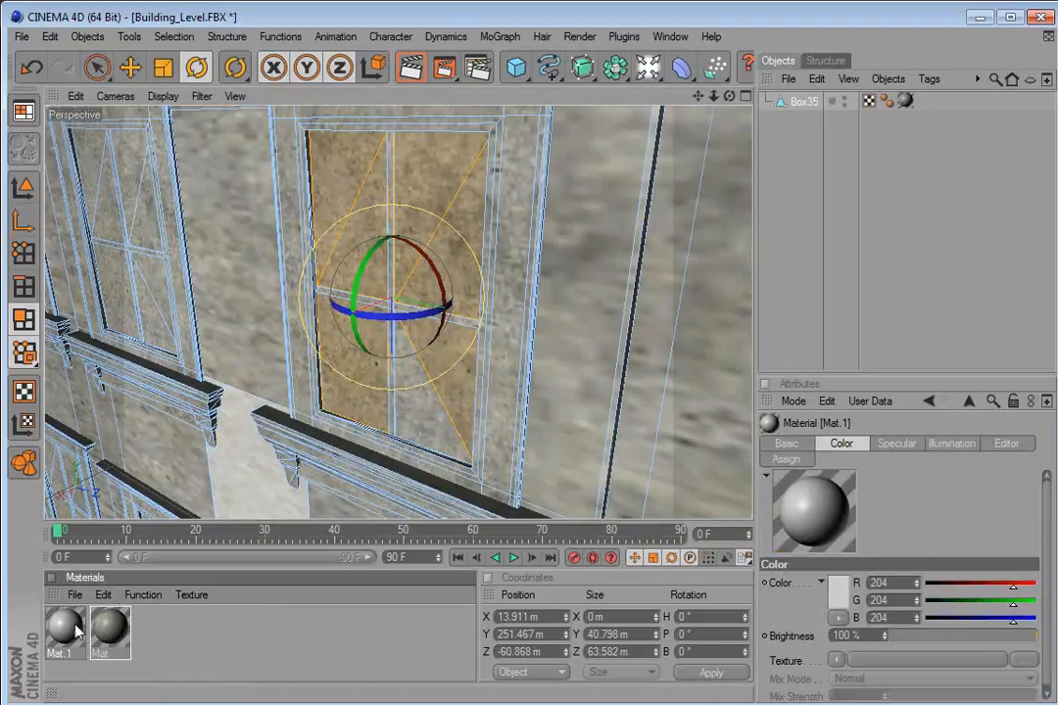
left_click(836, 593)
left_click(800, 621)
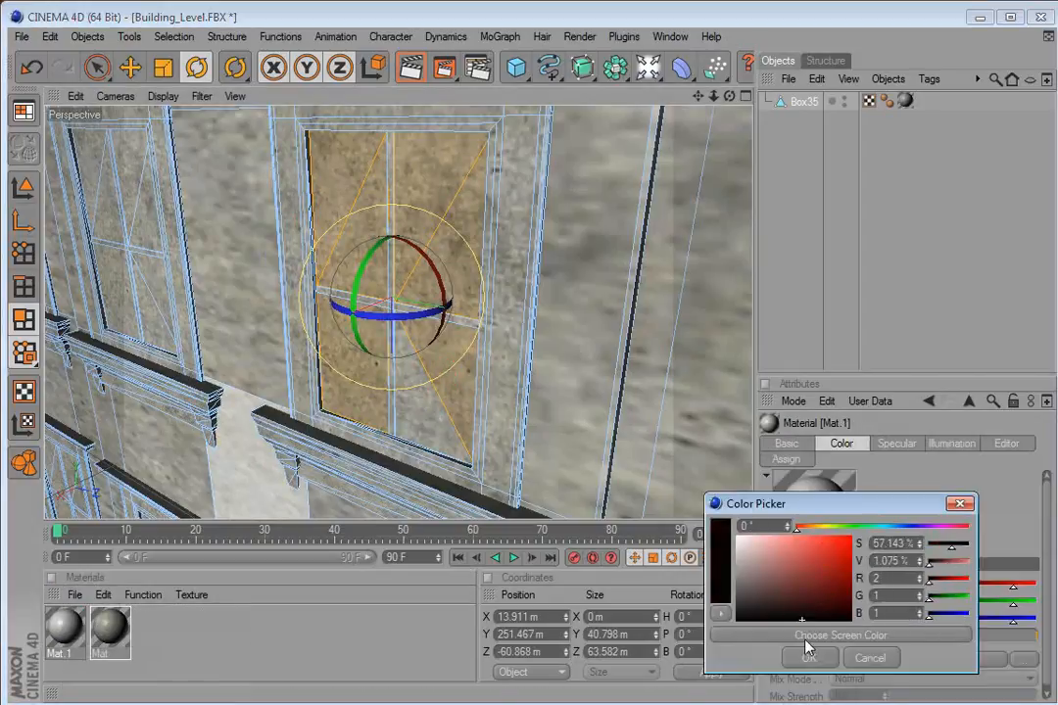
left_click(800, 655)
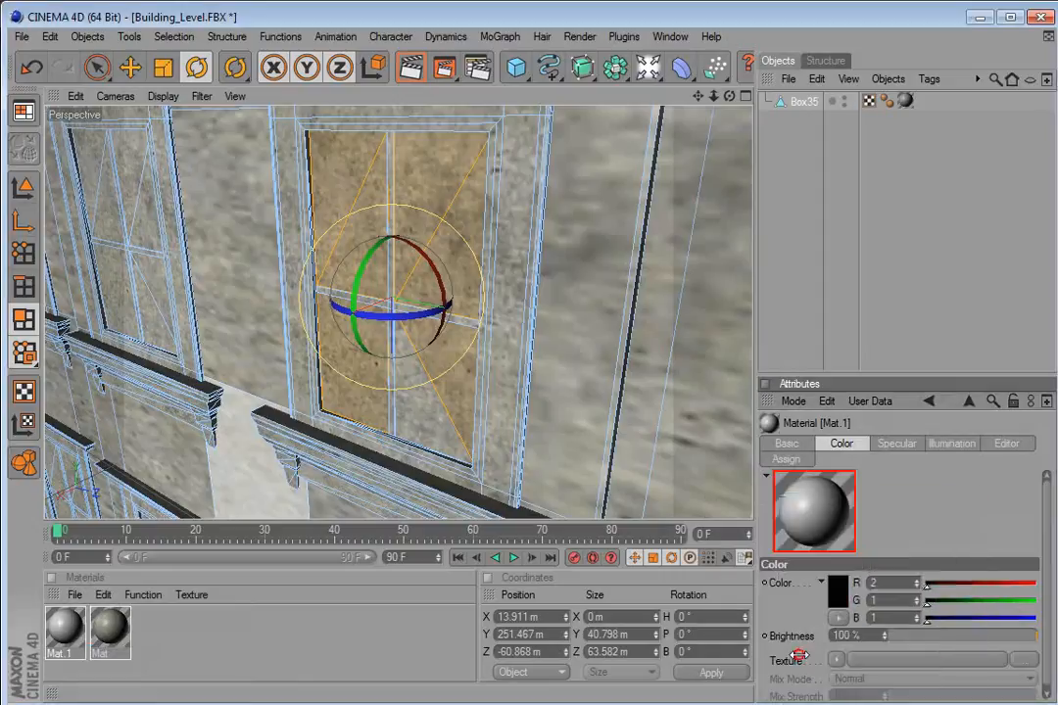
Assign the near-black material to the selected window pane polygons.
left_click(420, 418, "shift")
left_click_drag(60, 626, 457, 387)
scroll(363, 392, "down", 10)
left_click(173, 363)
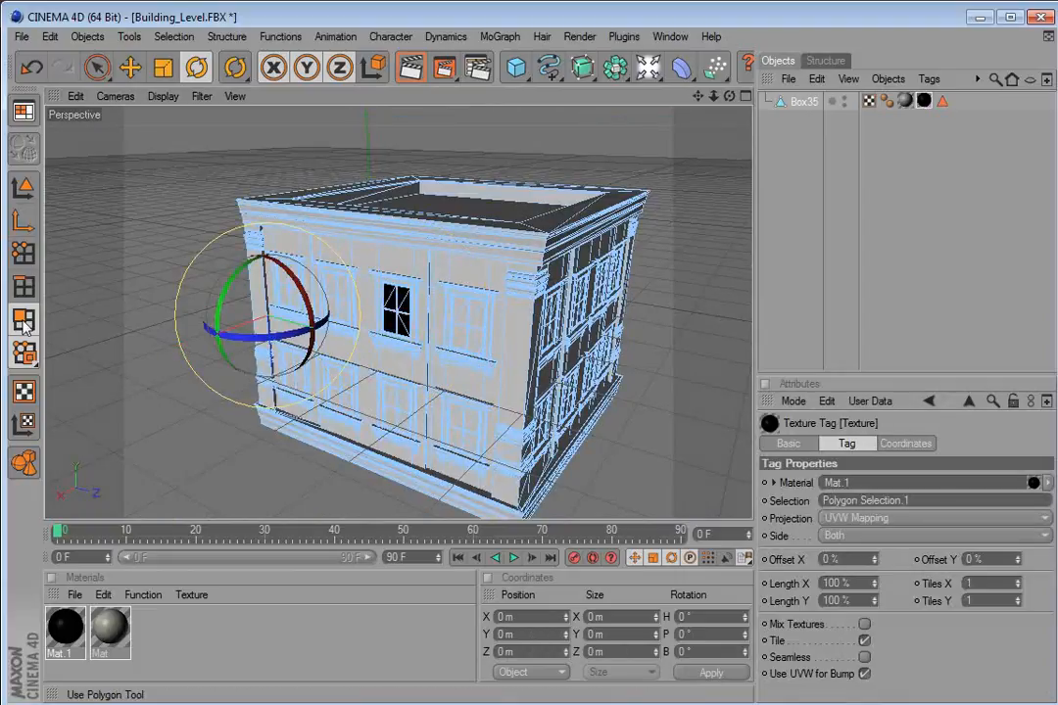
Return to model mode and preview a render of the textured building in the viewport.
left_click(77, 304)
left_click(24, 186)
left_click(130, 207)
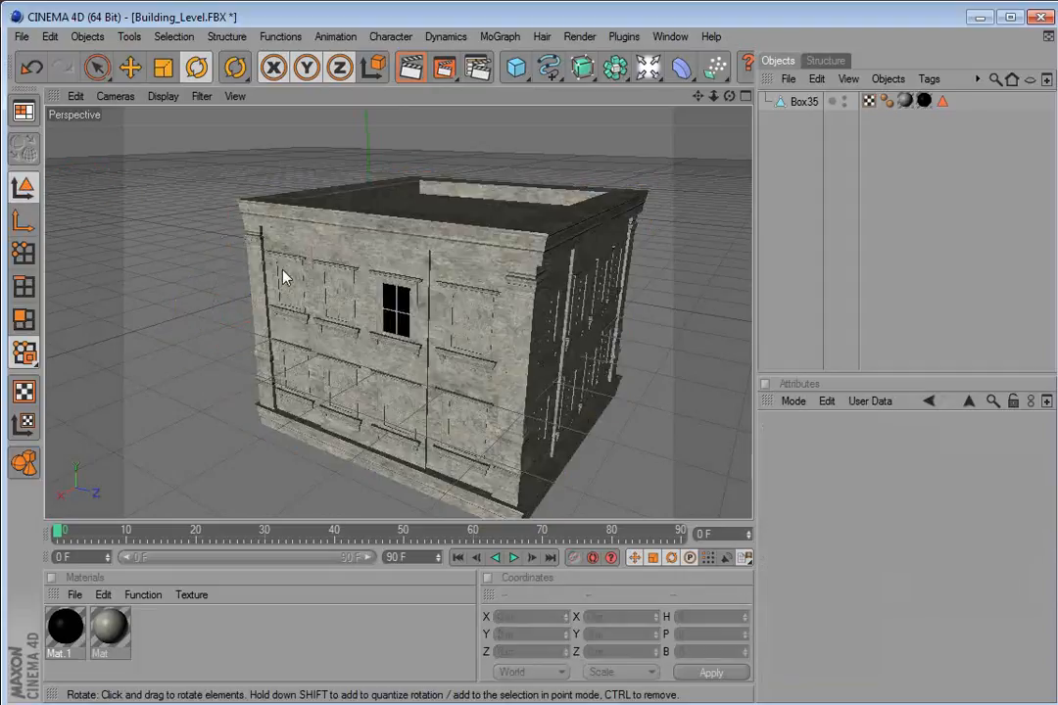
left_click(406, 301)
left_click(300, 146)
left_click(410, 67)
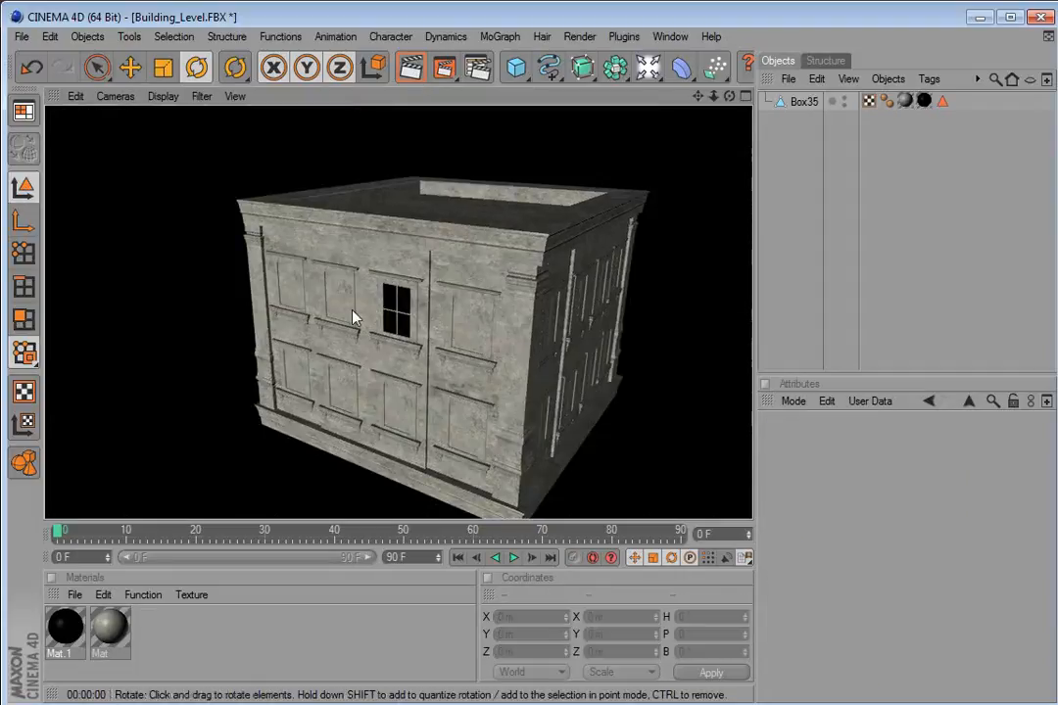
left_click(200, 159)
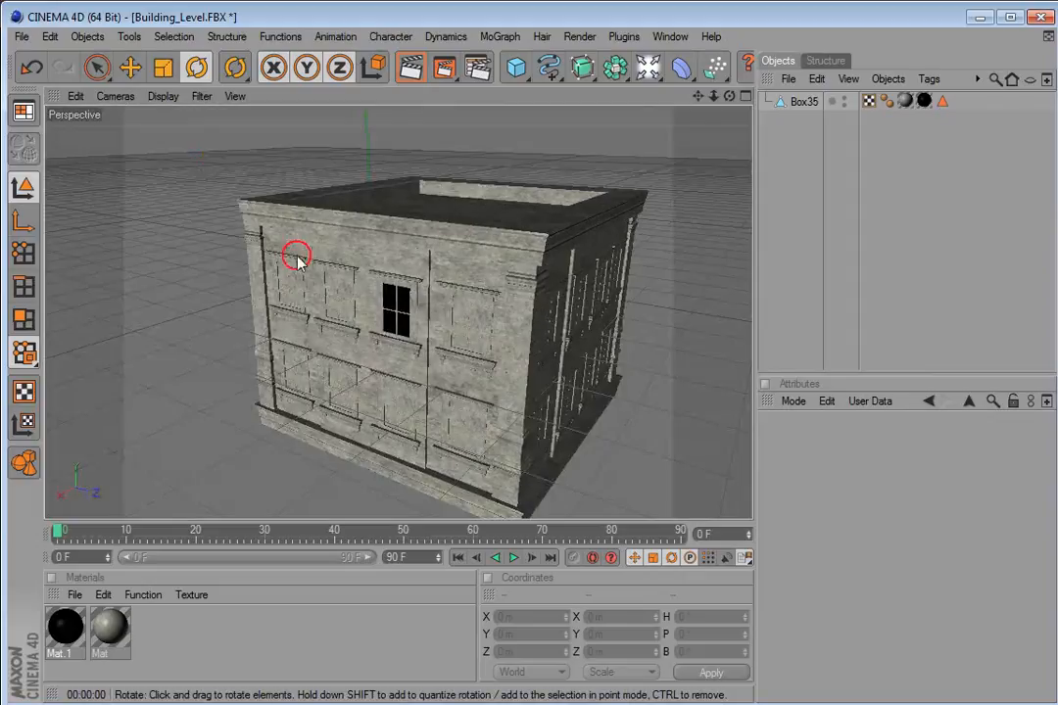
Duplicate the building and move the copy directly below the original to stack a second floor.
left_click(381, 301)
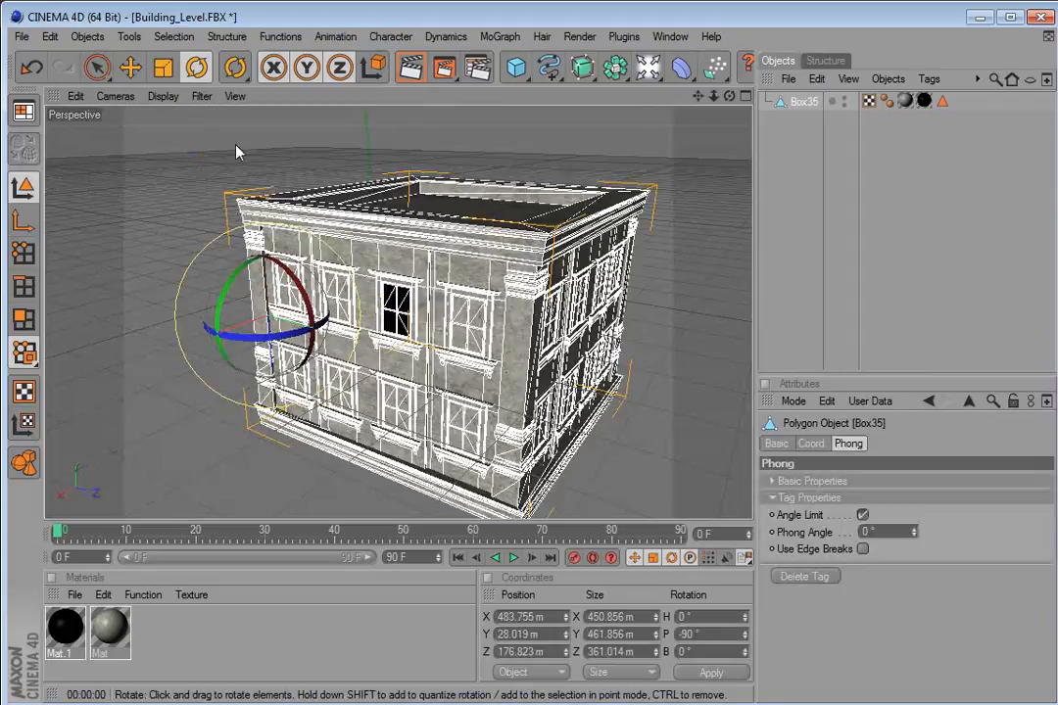
left_click(361, 132)
left_click(130, 67)
left_click(278, 219)
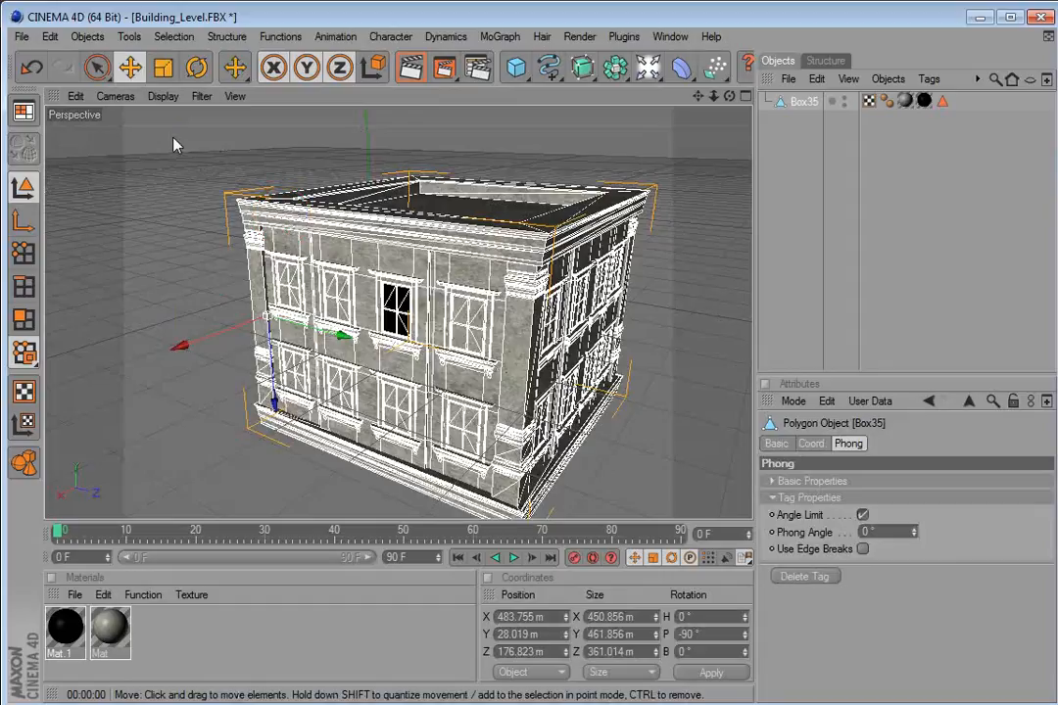
key("ctrl+c")
key("ctrl+v")
left_click_drag(275, 402, 289, 611)
left_click_drag(395, 351, 352, 230)
scroll(351, 338, "down", 3)
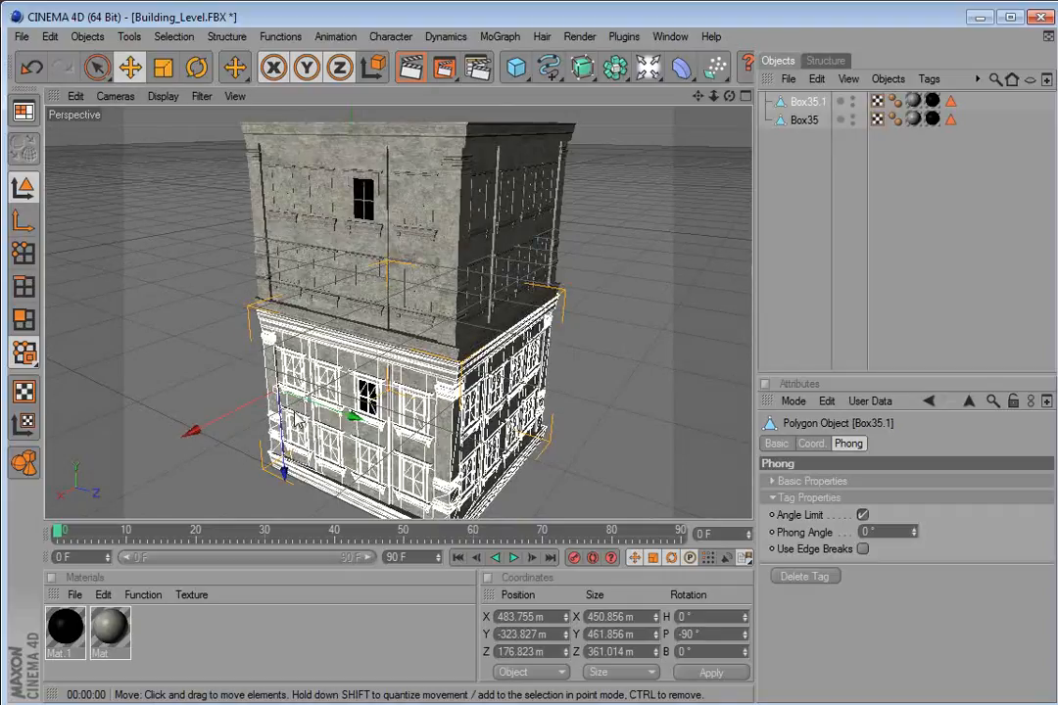
Duplicate the building again and stack the third copy below the others to form a tower.
key("ctrl+c")
key("ctrl+v")
left_click_drag(280, 406, 281, 389)
left_click_drag(536, 378, 545, 380)
key("ctrl+z")
left_click(614, 352)
left_click_drag(431, 495, 385, 333)
scroll(358, 376, "down", 3)
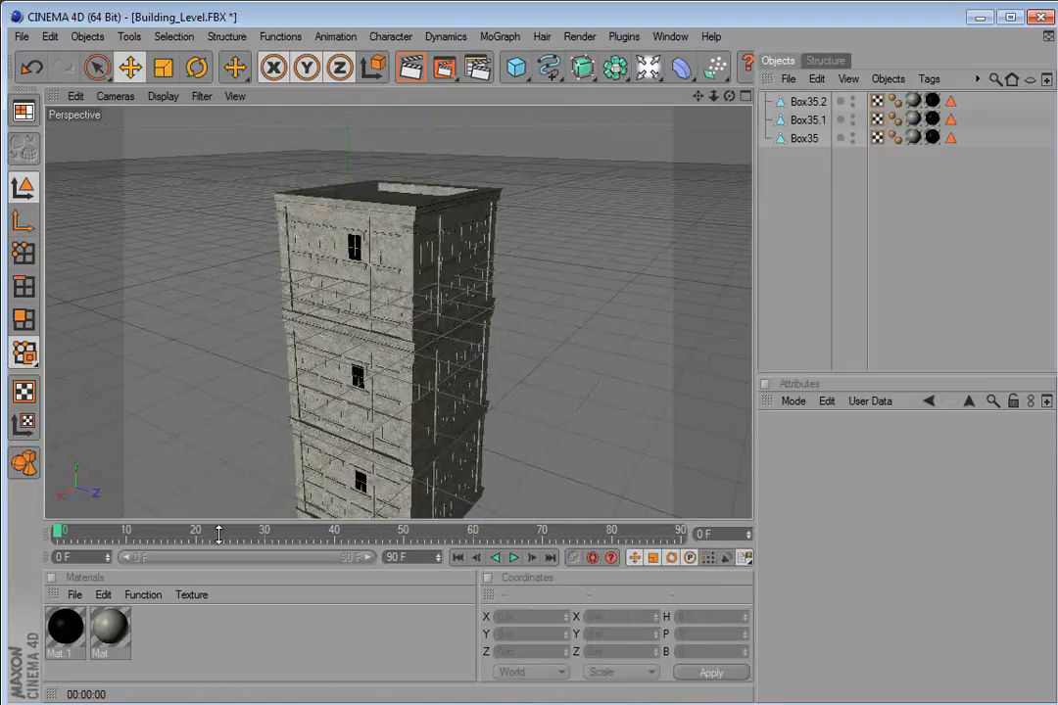
left_click(76, 633)
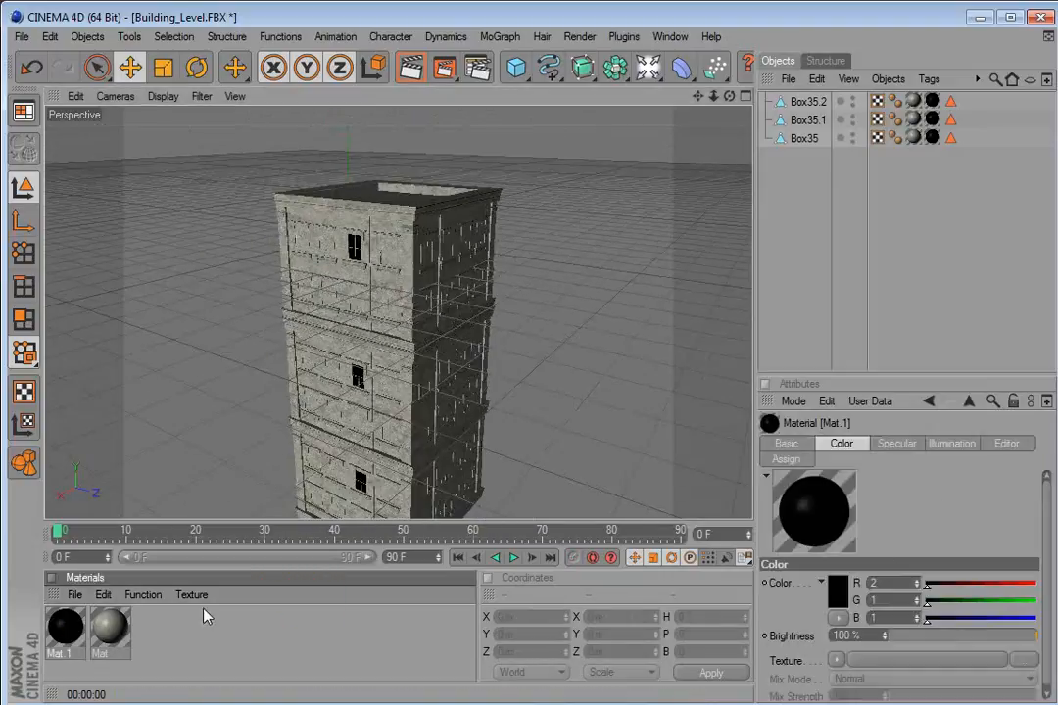
double_click(64, 627)
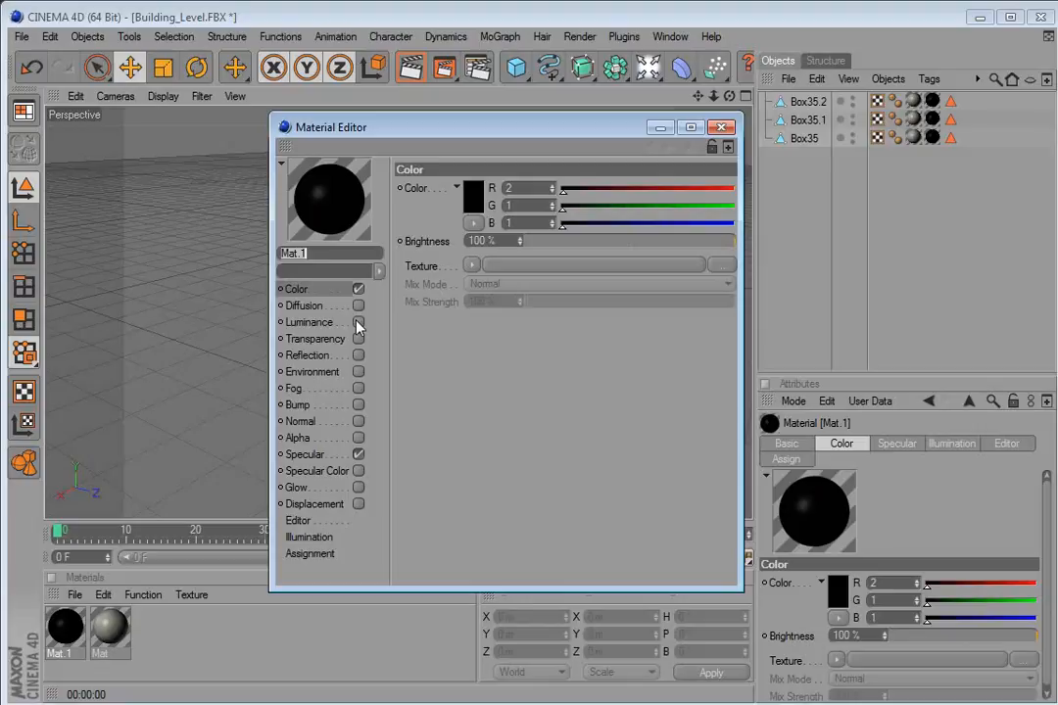
left_click_drag(488, 385, 462, 367)
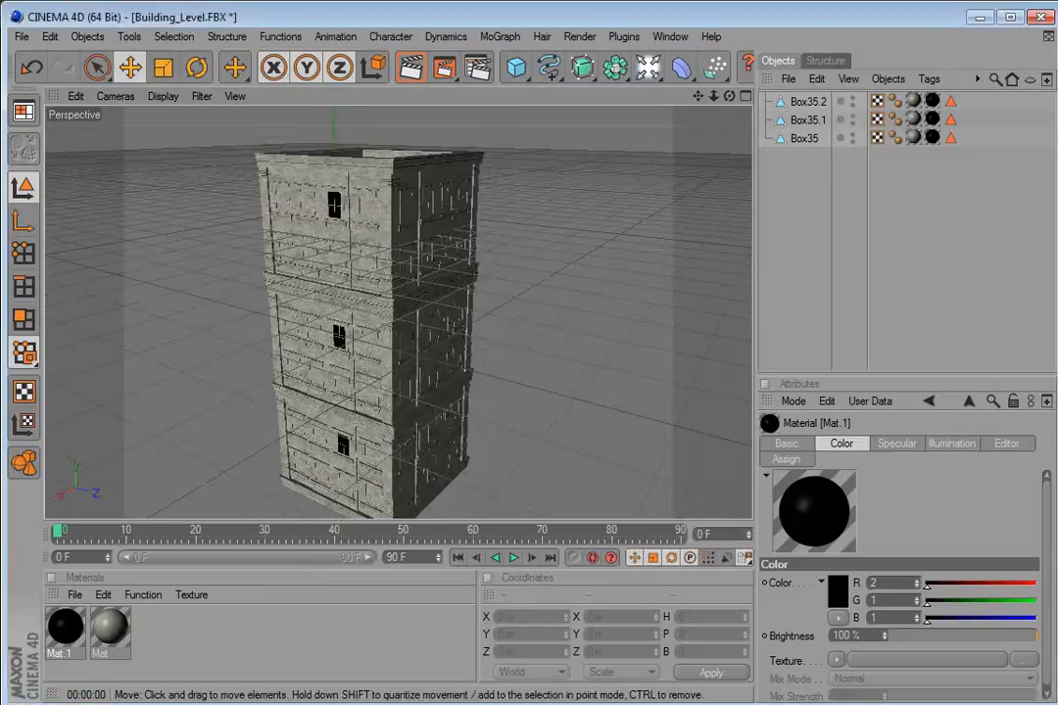
Open the render settings and add an Ambient Occlusion effect.
left_click(477, 67)
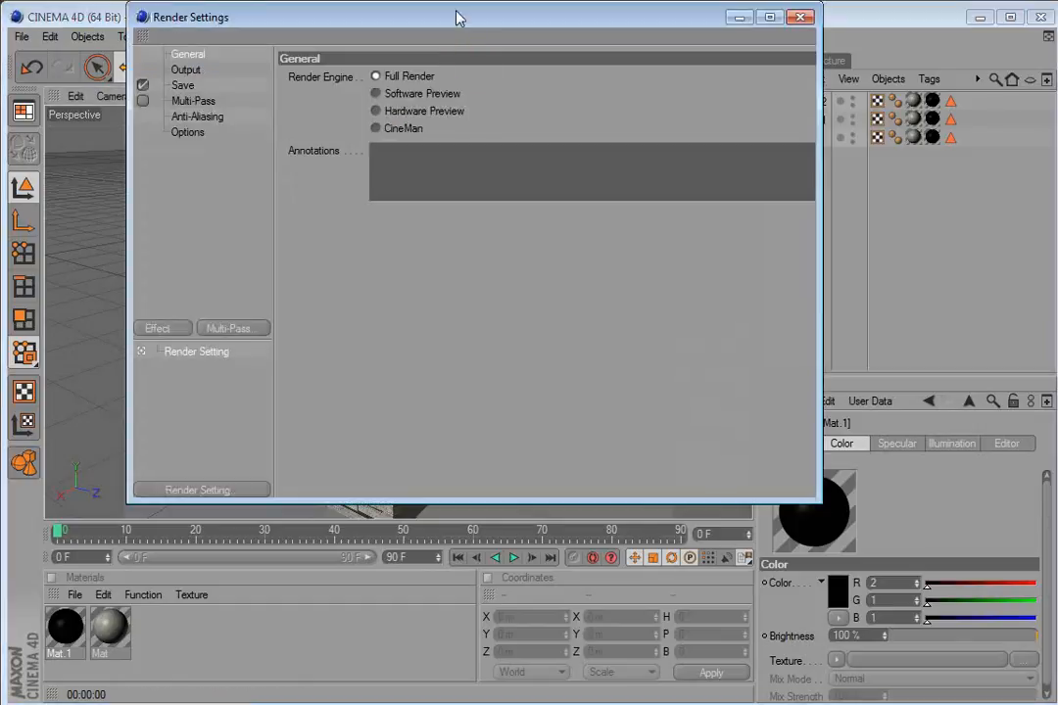
left_click_drag(462, 42, 562, 75)
left_click(279, 380)
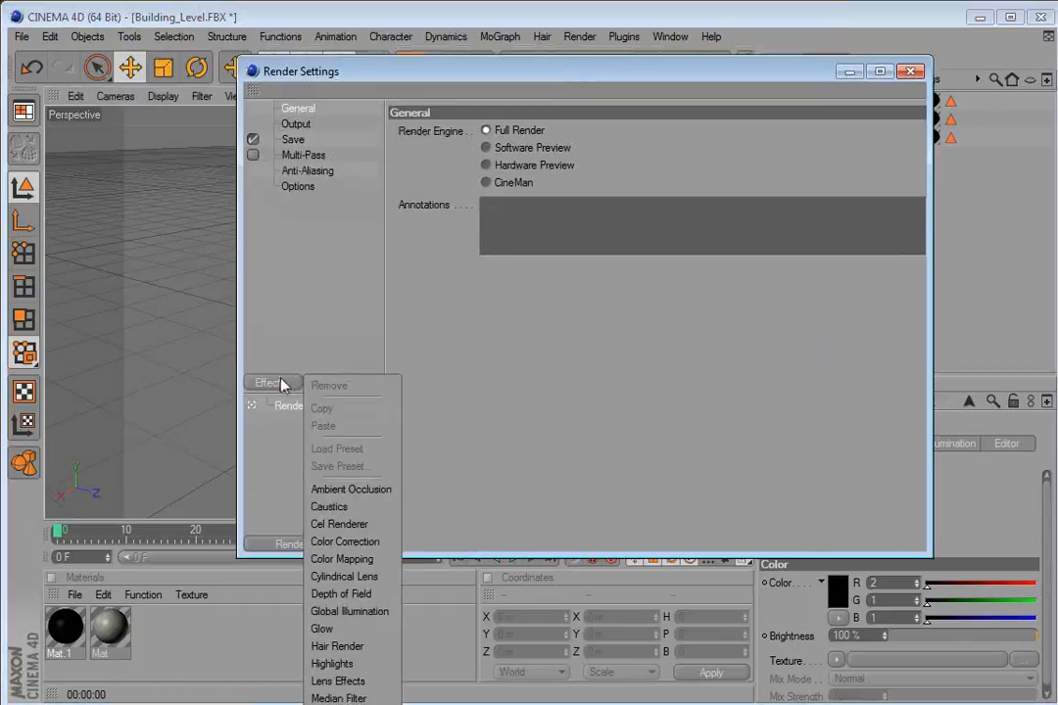
left_click(361, 491)
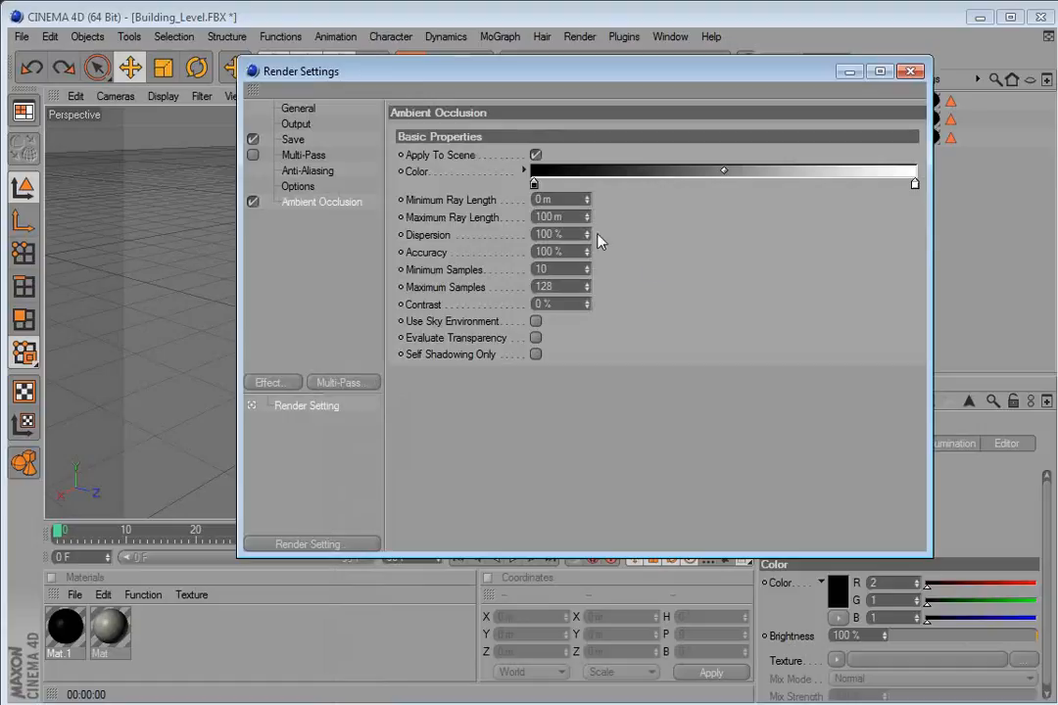
Set the ambient occlusion Maximum Ray Length to 50 m and Maximum Samples to 40.
left_click_drag(568, 219, 499, 219)
type("50")
key("Return")
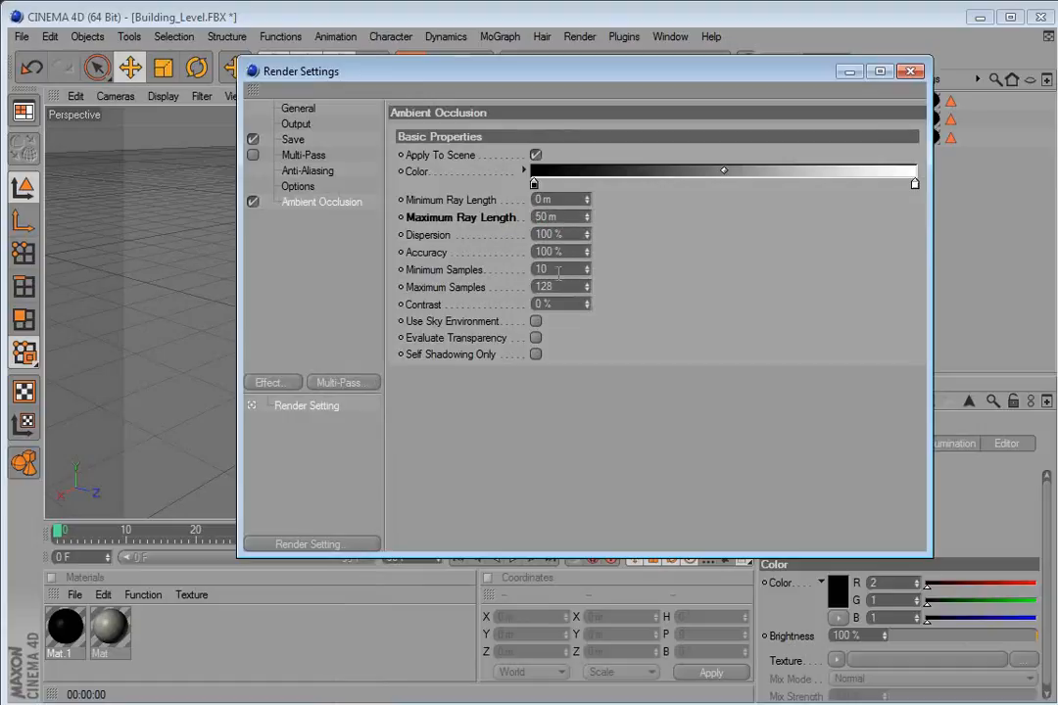
left_click_drag(558, 285, 477, 288)
type("40")
key("Return")
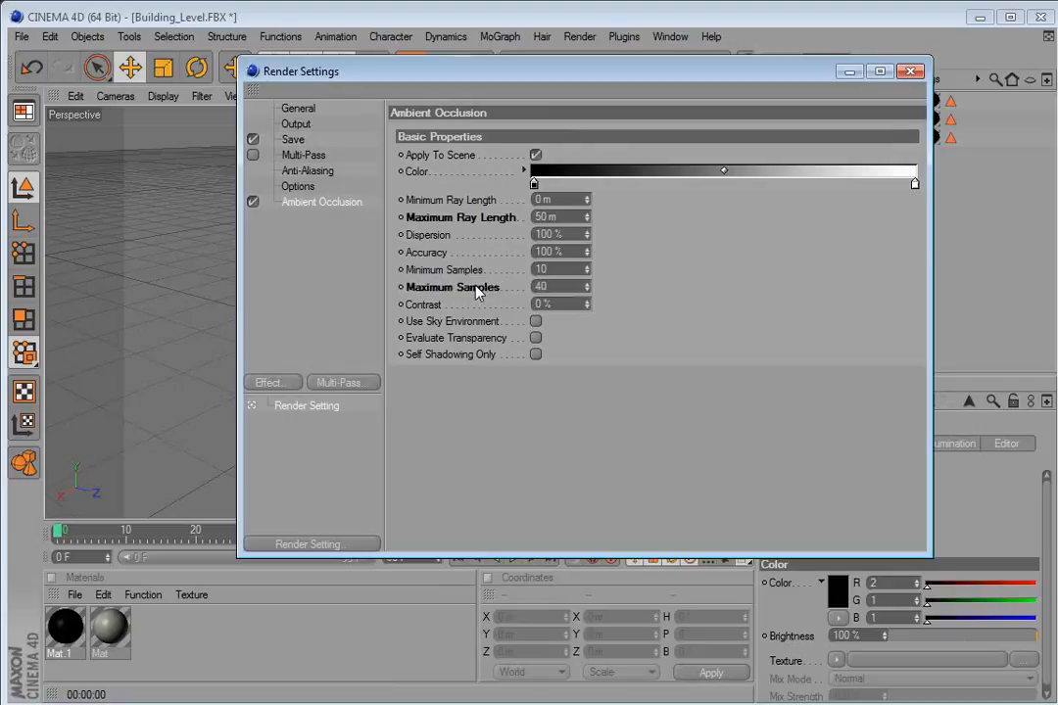
left_click(910, 75)
Add a light and move it up and away from the tower, to about X 719 m, Y 684 m, Z -922 m.
left_click_drag(524, 267, 397, 265)
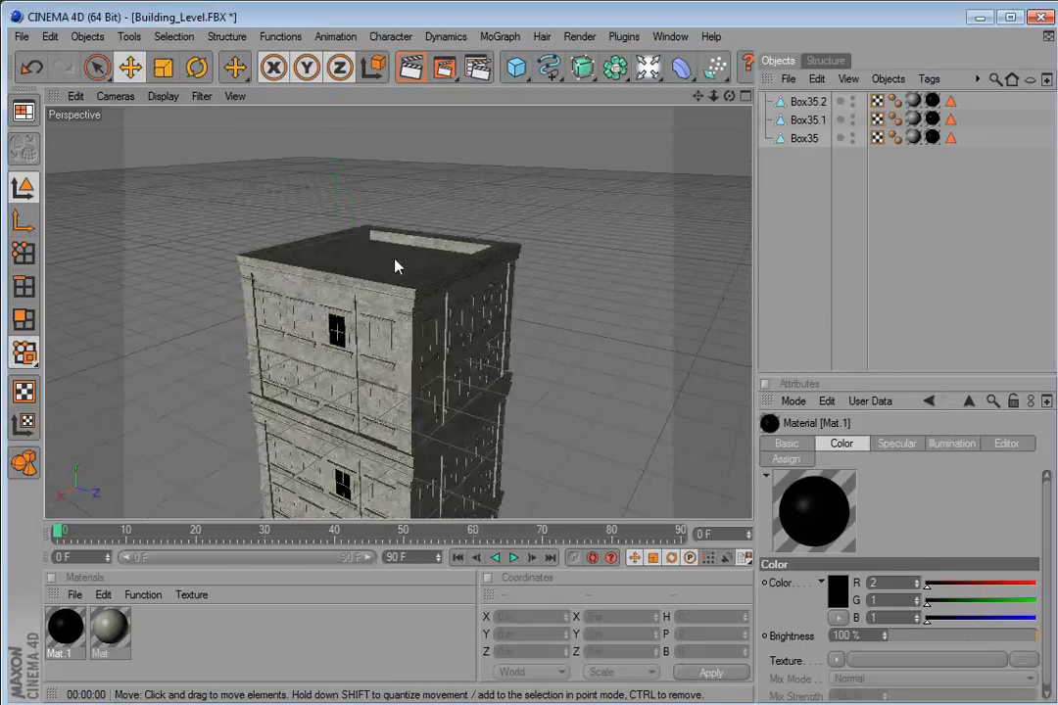
left_click(547, 65)
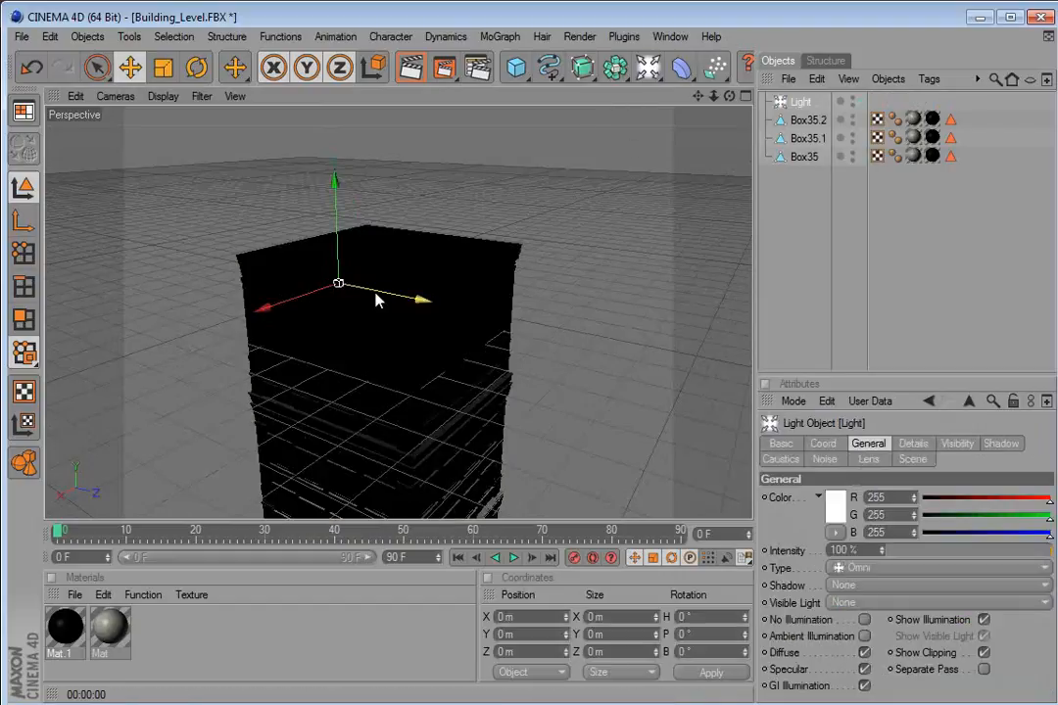
left_click_drag(347, 284, 260, 291)
left_click_drag(138, 257, 231, 281)
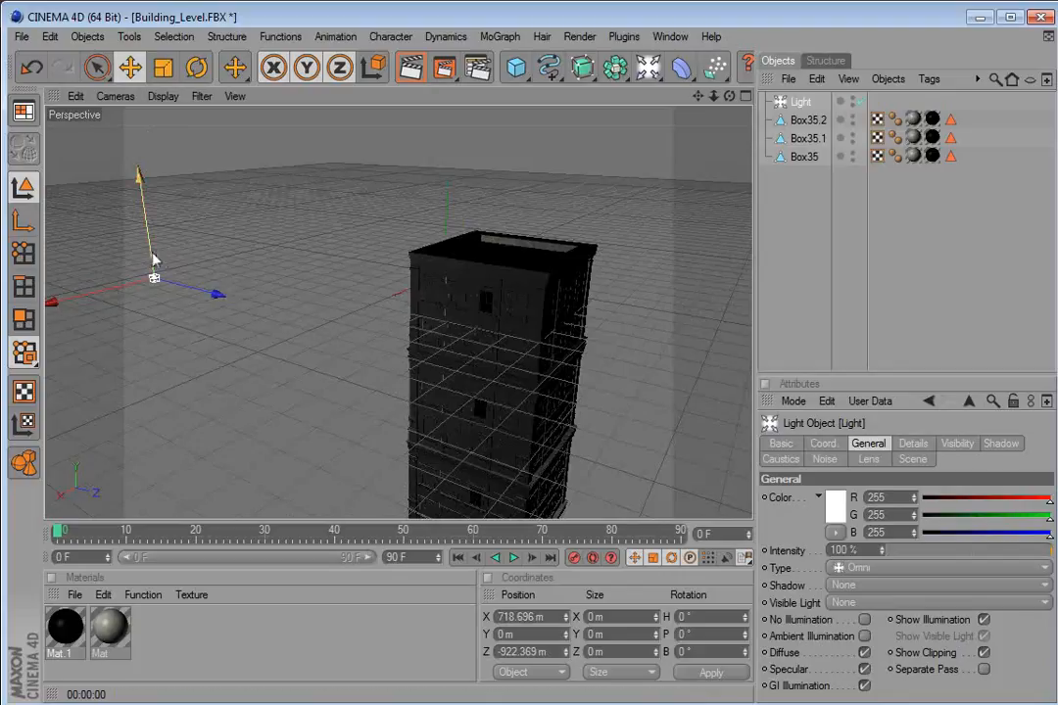
left_click_drag(154, 259, 145, 147)
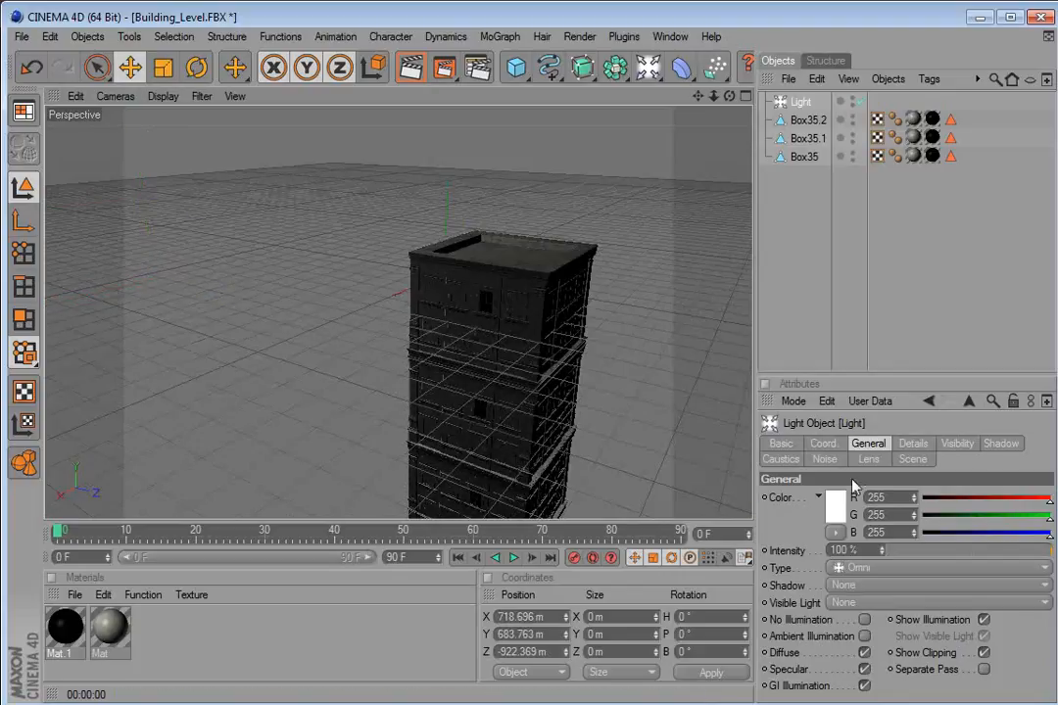
Set the light's shadow to Shadow Maps (Soft) and move it to about X 1198 m, Z -134 m.
left_click(855, 586)
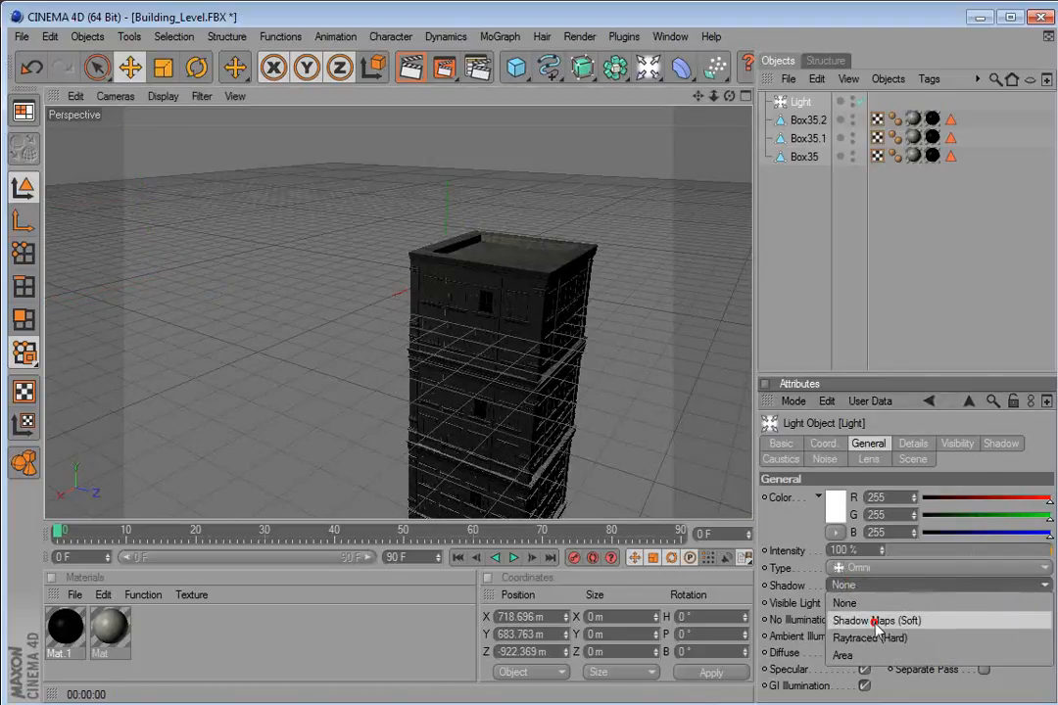
left_click(877, 621)
left_click_drag(271, 255, 392, 365)
left_click_drag(232, 240, 112, 266)
scroll(637, 335, "down", 3)
left_click_drag(267, 296, 273, 194)
left_click_drag(402, 352, 422, 372)
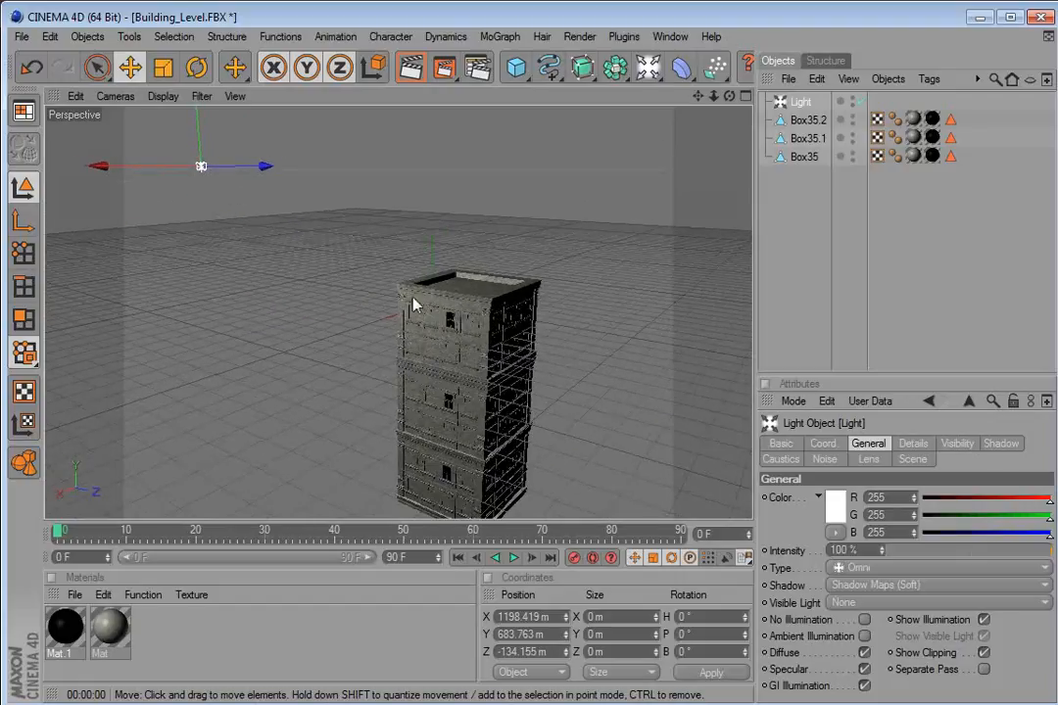
Select all three building sections, duplicate them and move the copy beside the tower.
left_click(421, 318)
left_click(427, 421, "shift")
left_click(426, 478, "shift")
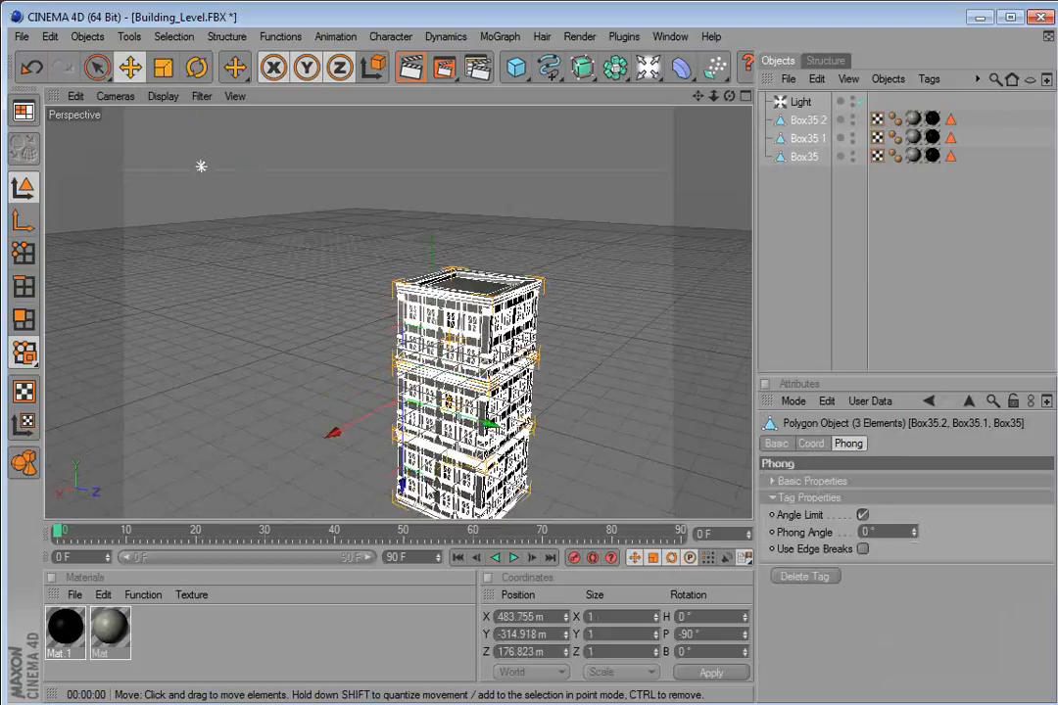
key("ctrl+c")
key("ctrl+v")
left_click_drag(484, 426, 753, 521)
Frame the two towers from a low angle and render the viewport.
left_click(461, 229)
scroll(369, 406, "up", 3)
scroll(750, 515, "up", 3)
left_click_drag(423, 373, 441, 403)
scroll(427, 380, "up", 3)
left_click_drag(373, 326, 419, 382)
left_click(417, 73)
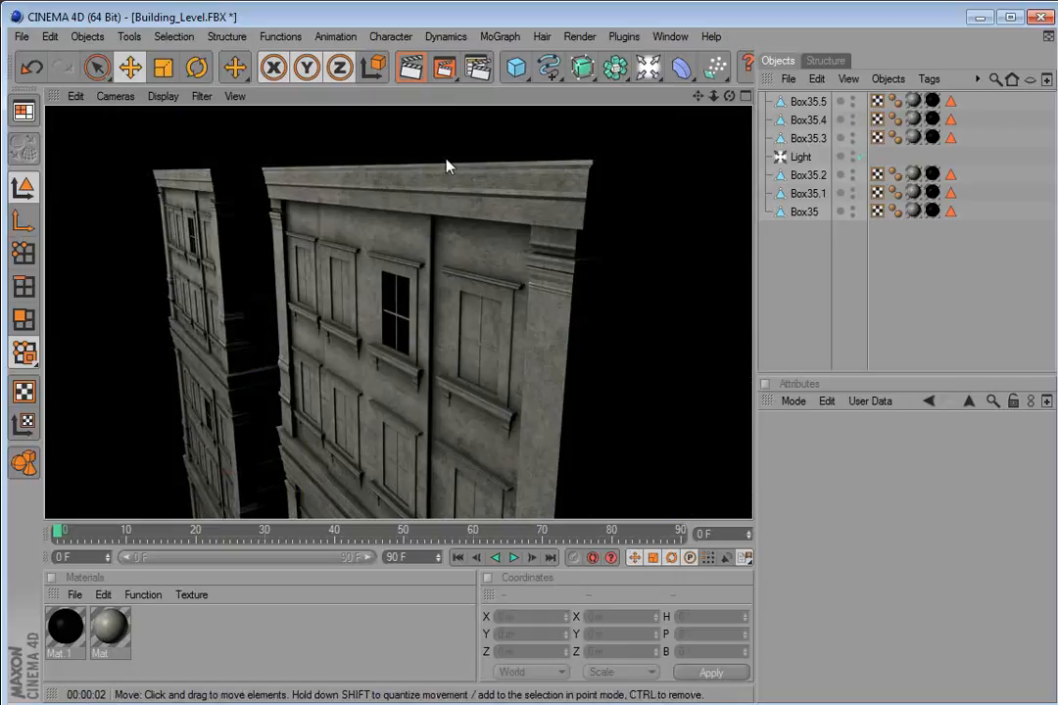
Render the scene to the Picture Viewer and close it.
left_click_drag(470, 228, 504, 215)
left_click(443, 70)
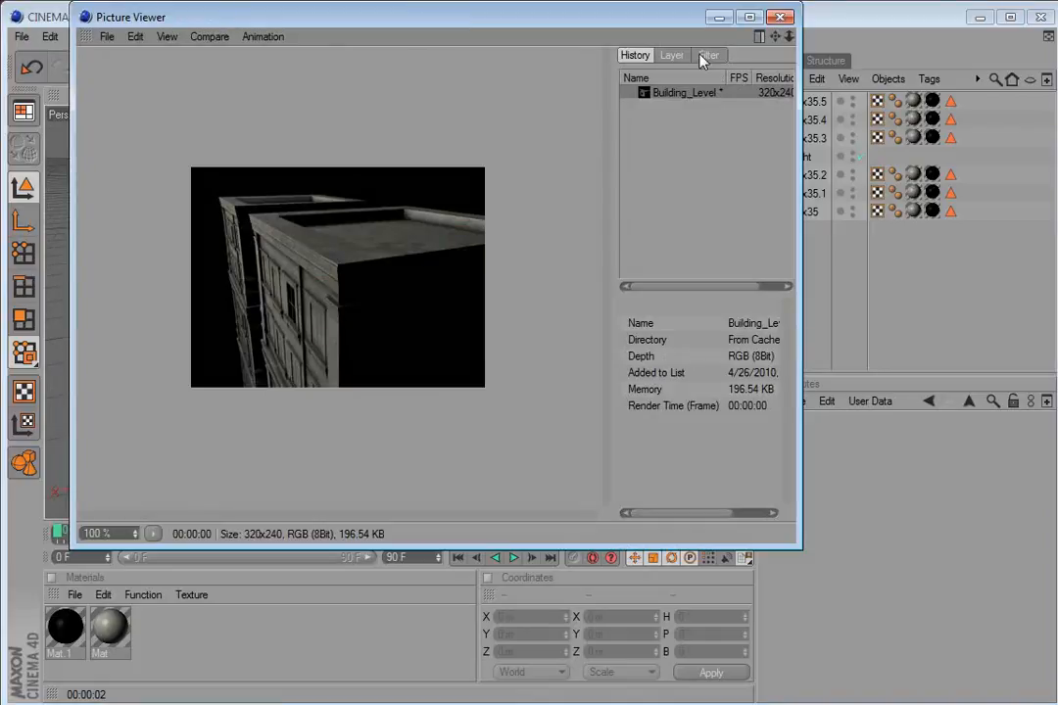
left_click(779, 16)
Set the output size to 1280 x 720 pixels and the frame rate to 24.
left_click(480, 67)
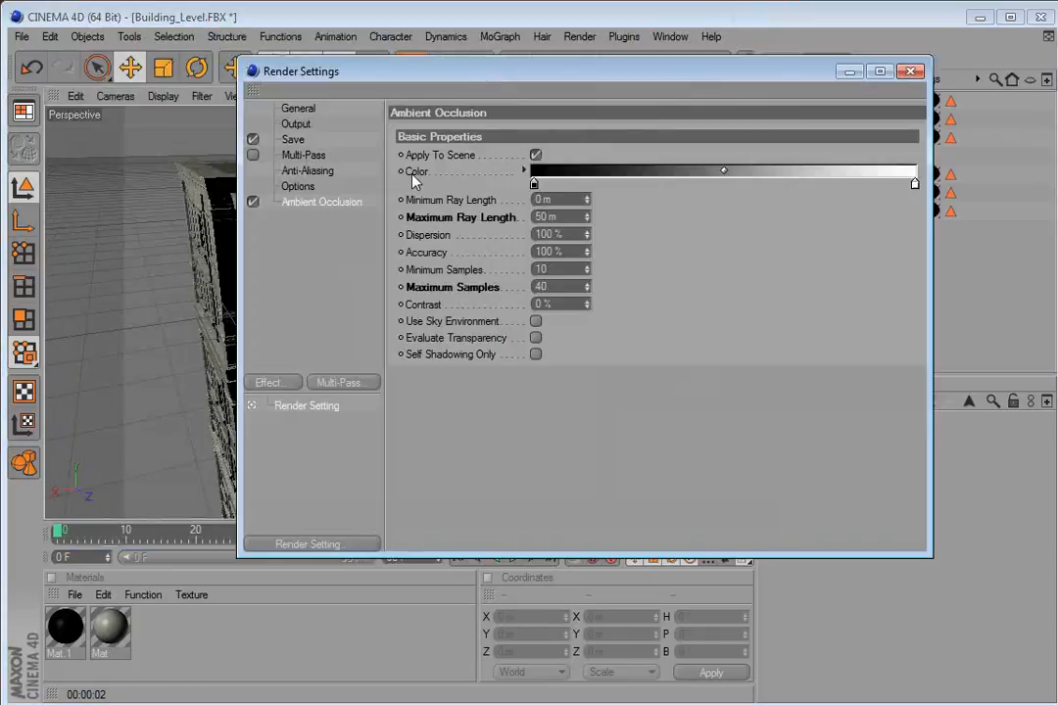
left_click(298, 109)
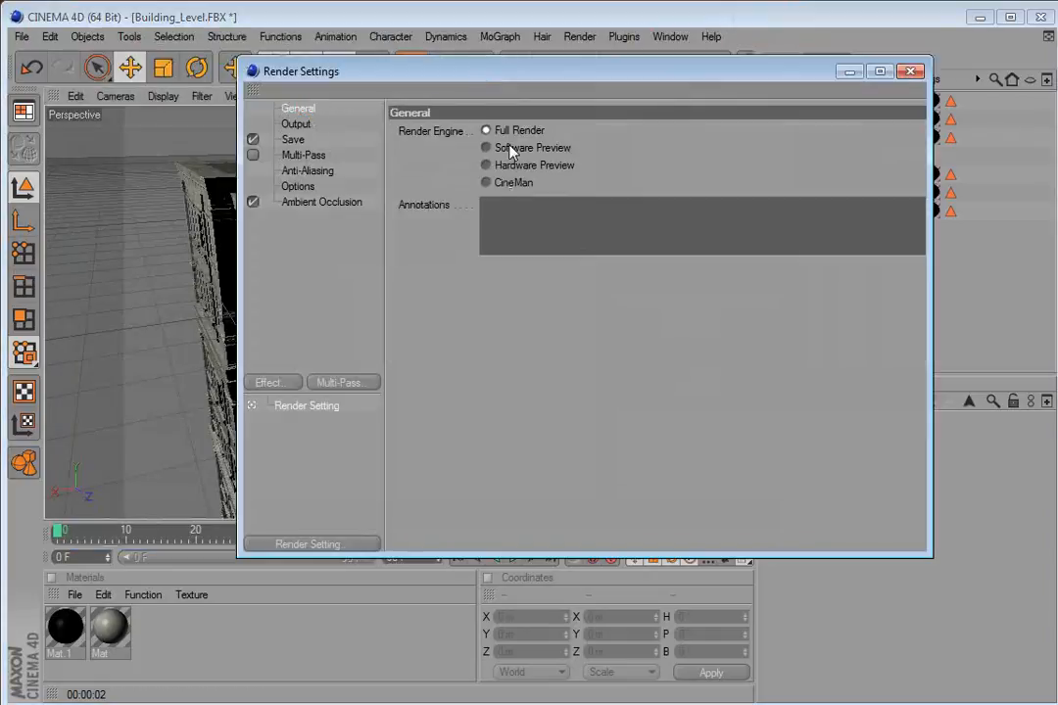
left_click(313, 126)
left_click_drag(517, 149, 433, 148)
type("1280")
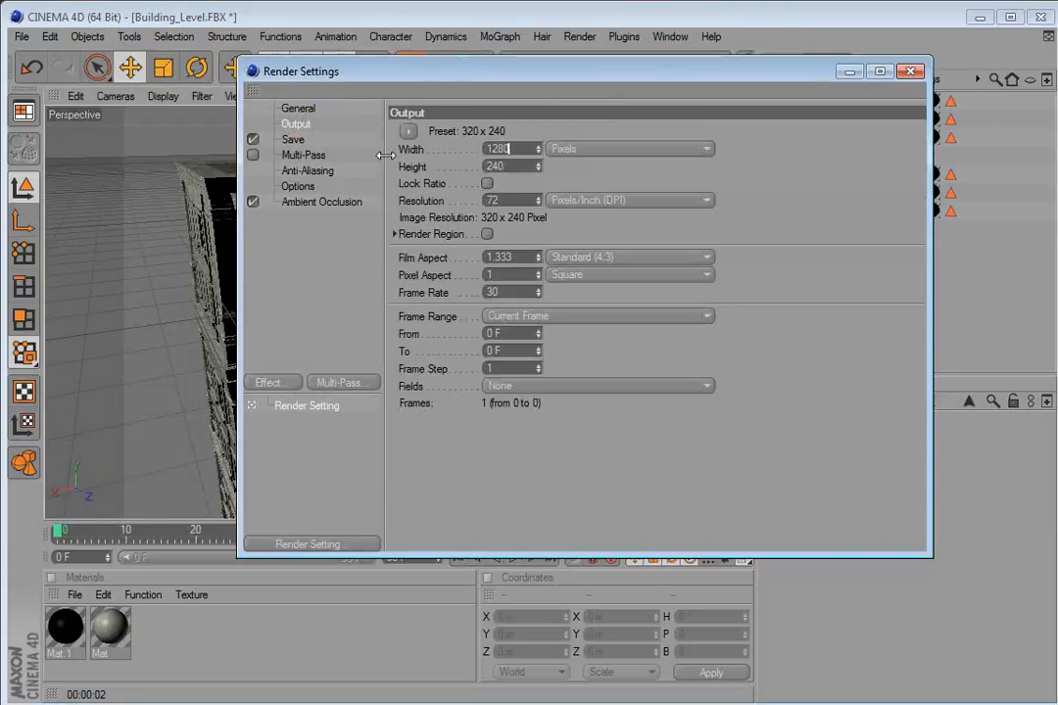
key("Return")
type("720")
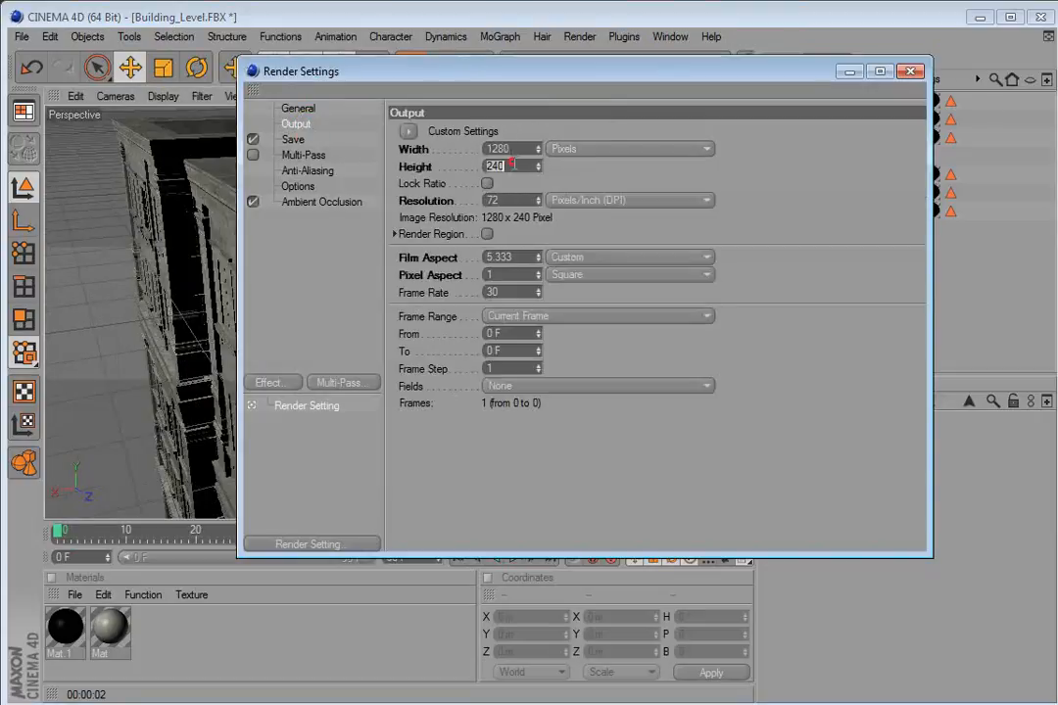
key("Return")
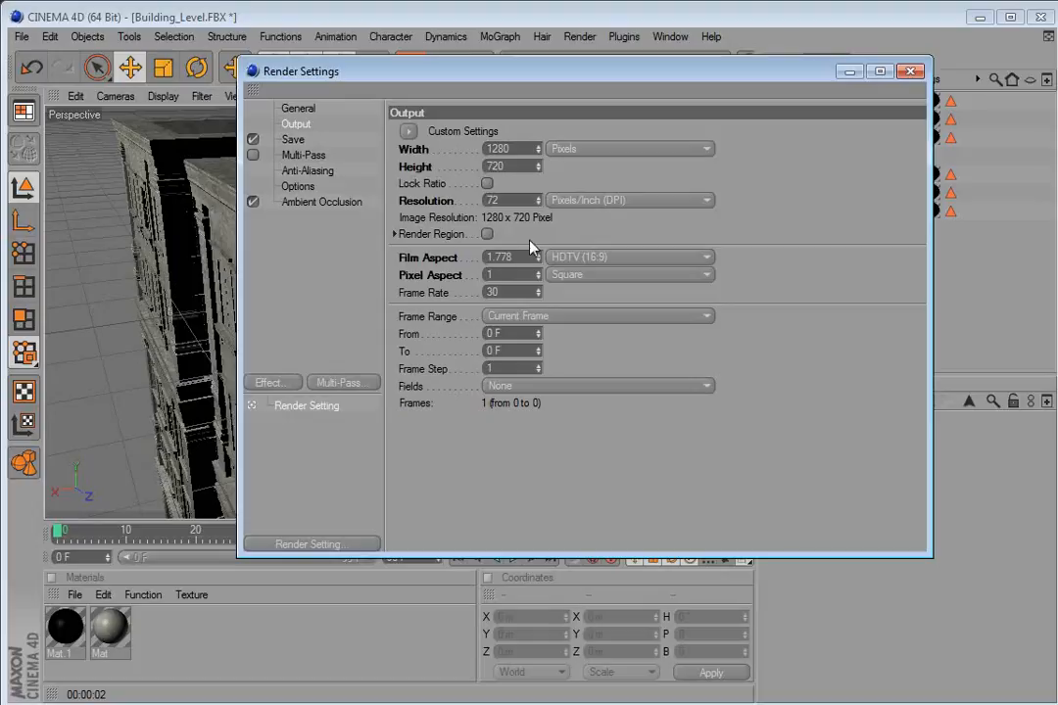
left_click_drag(518, 293, 435, 298)
type("24")
key("Return")
Enable Multi-Pass rendering.
left_click(309, 156)
left_click(254, 155)
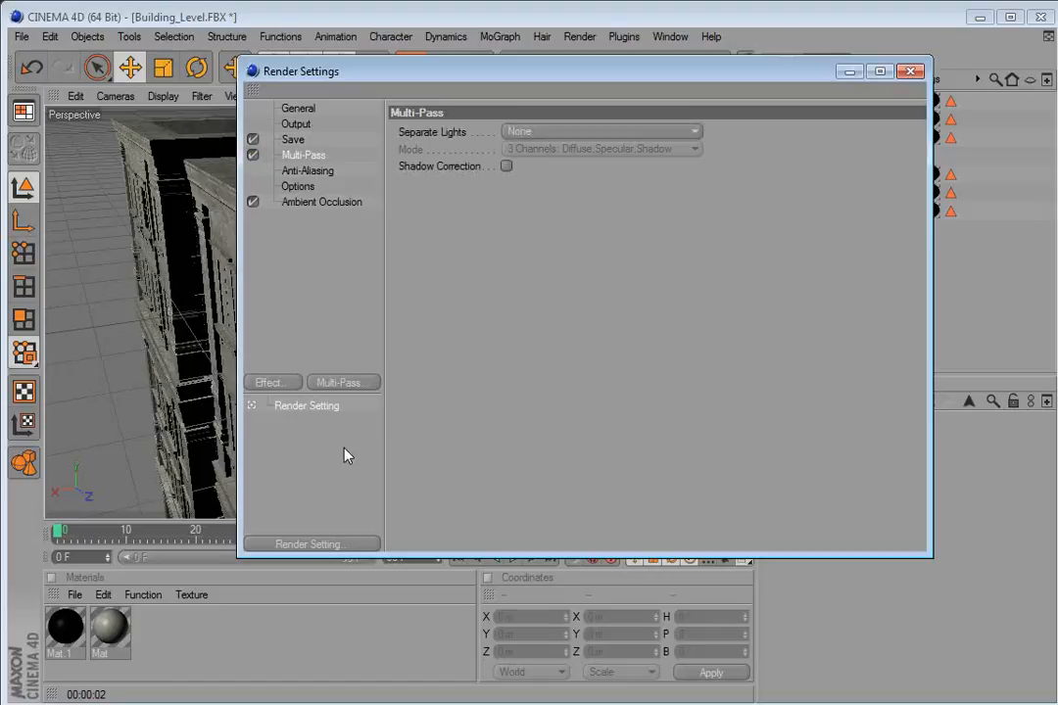
left_click(334, 546)
left_click(485, 282)
Enable Alpha Channel for the saved regular image and expand the Compositing Project File settings.
left_click(299, 110)
left_click(297, 125)
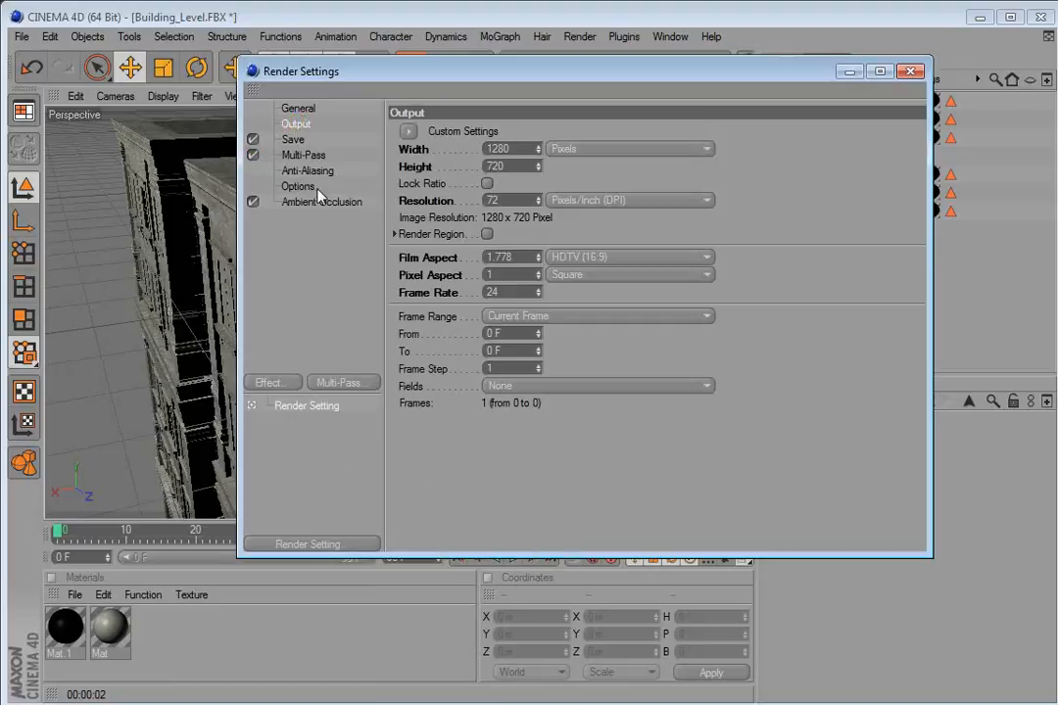
left_click(293, 141)
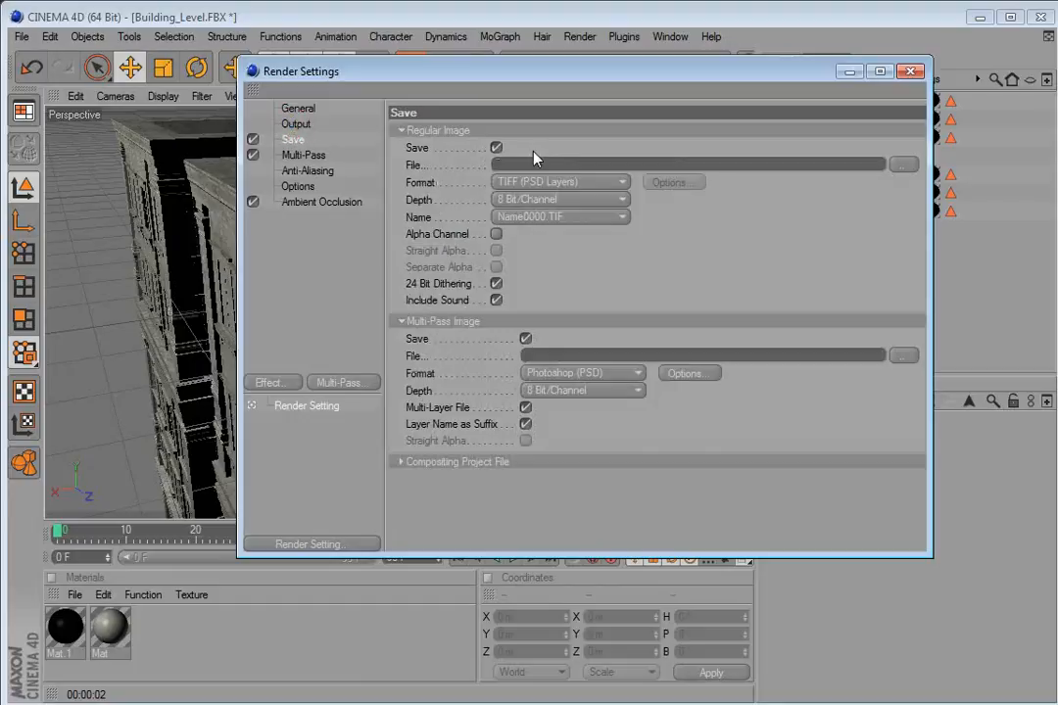
left_click(497, 235)
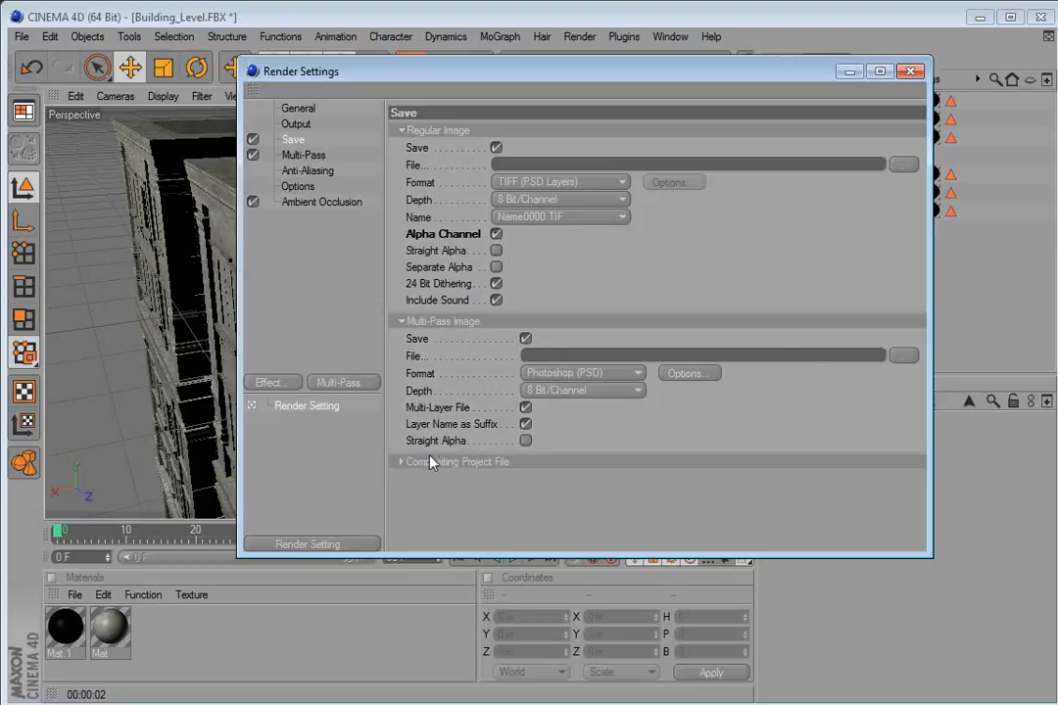
left_click(401, 462)
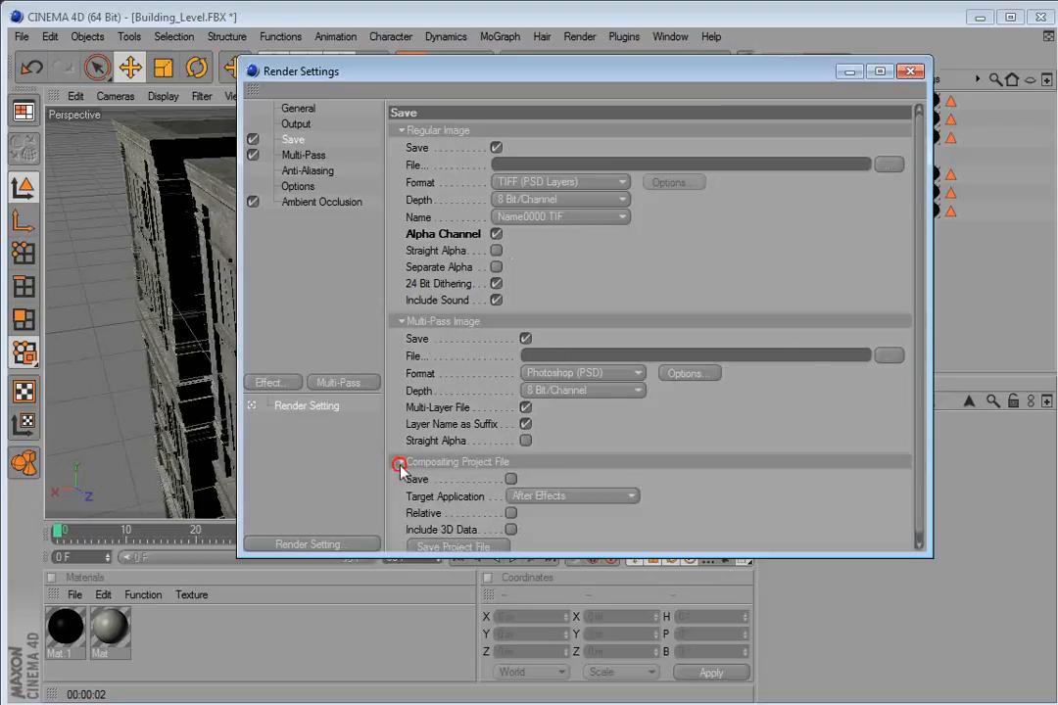
Enable saving of the Compositing Project File and close the render settings.
scroll(604, 488, "down", 5)
left_click(557, 493)
left_click(551, 507)
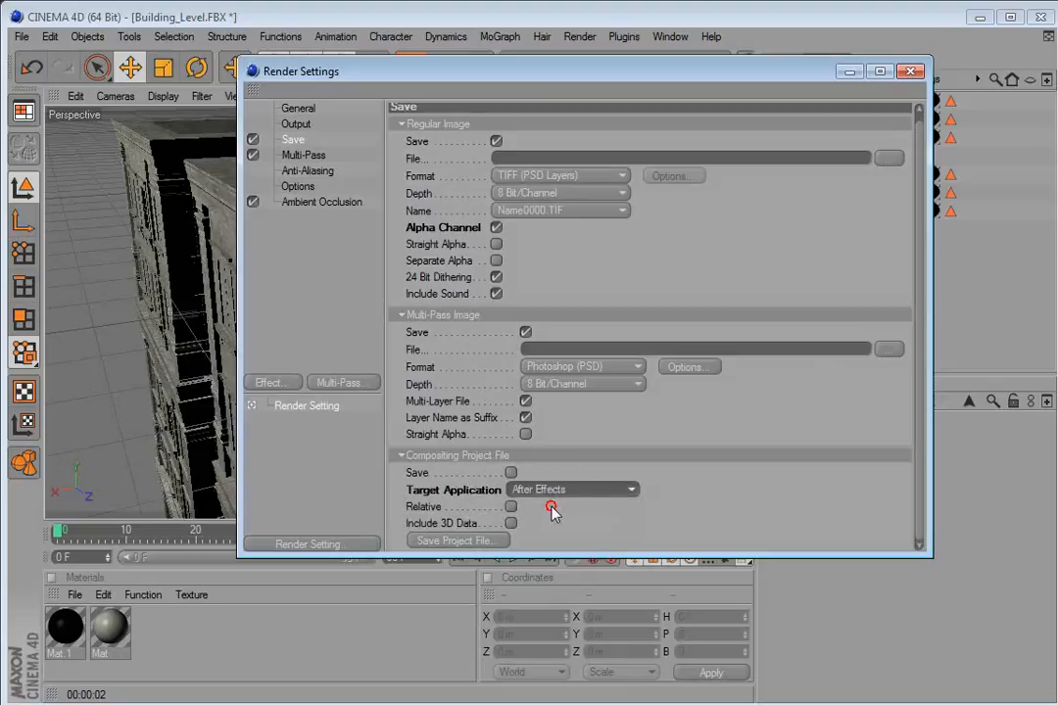
left_click(511, 473)
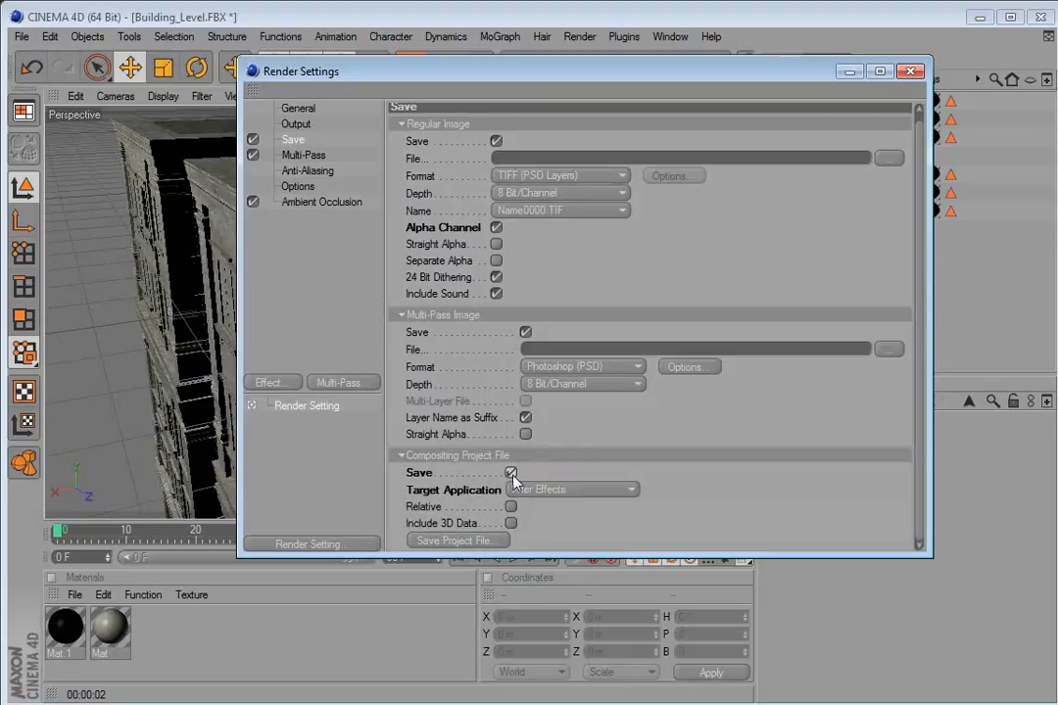
left_click(510, 473)
left_click(921, 76)
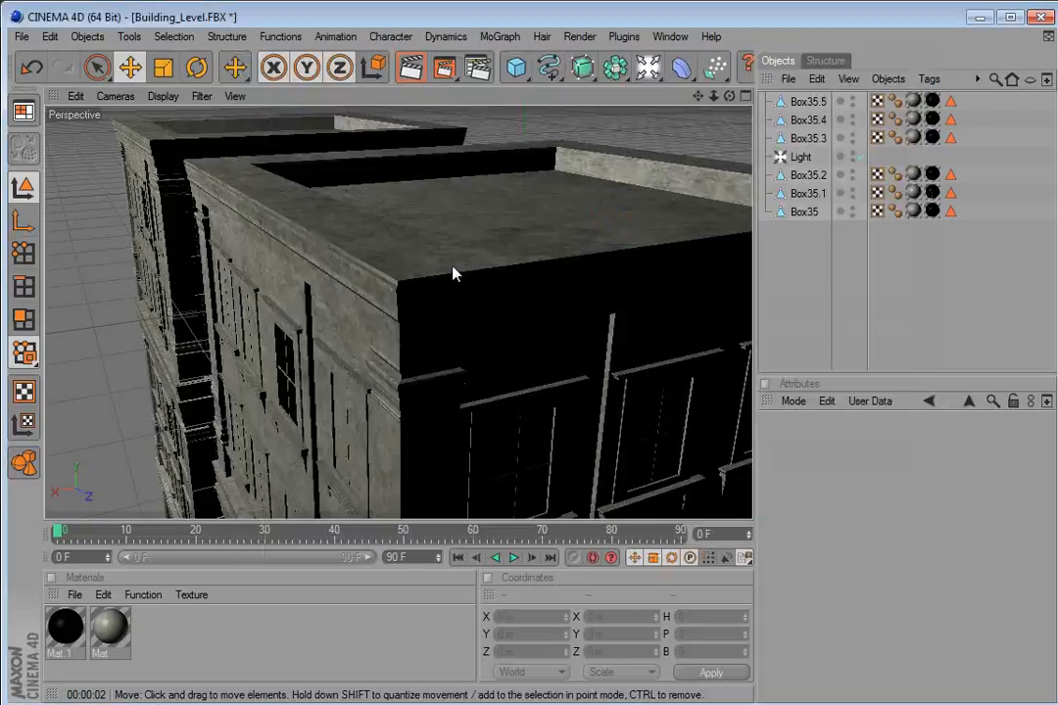
Orbit the viewport and render the active view to preview the textured towers.
left_click_drag(389, 330, 359, 203)
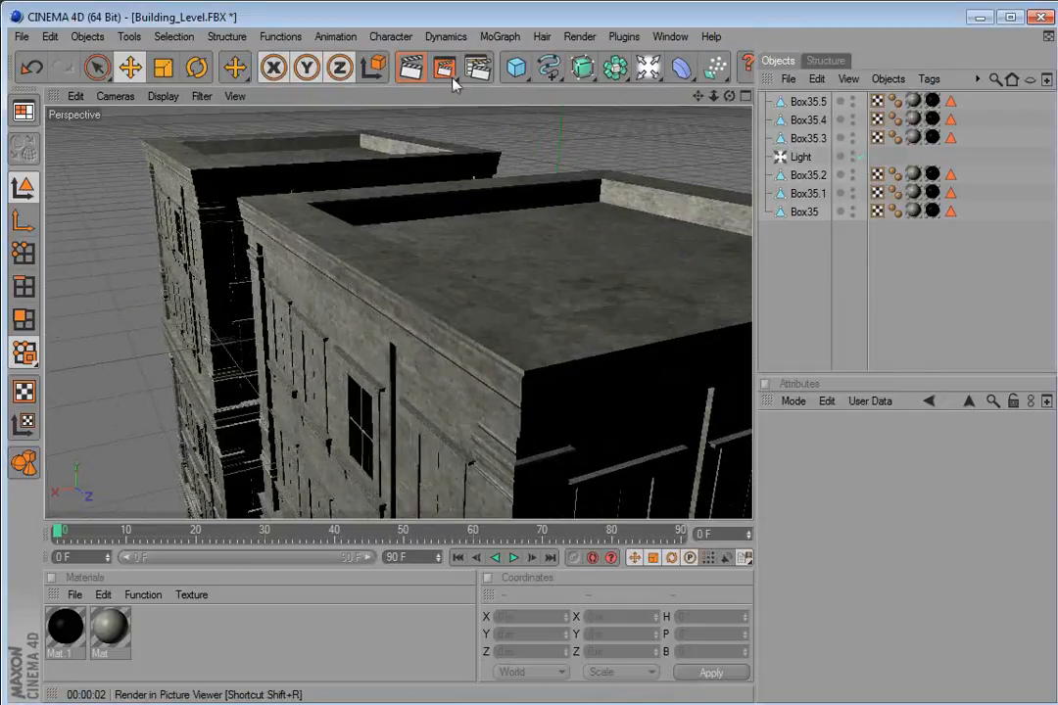
key("ctrl+r")
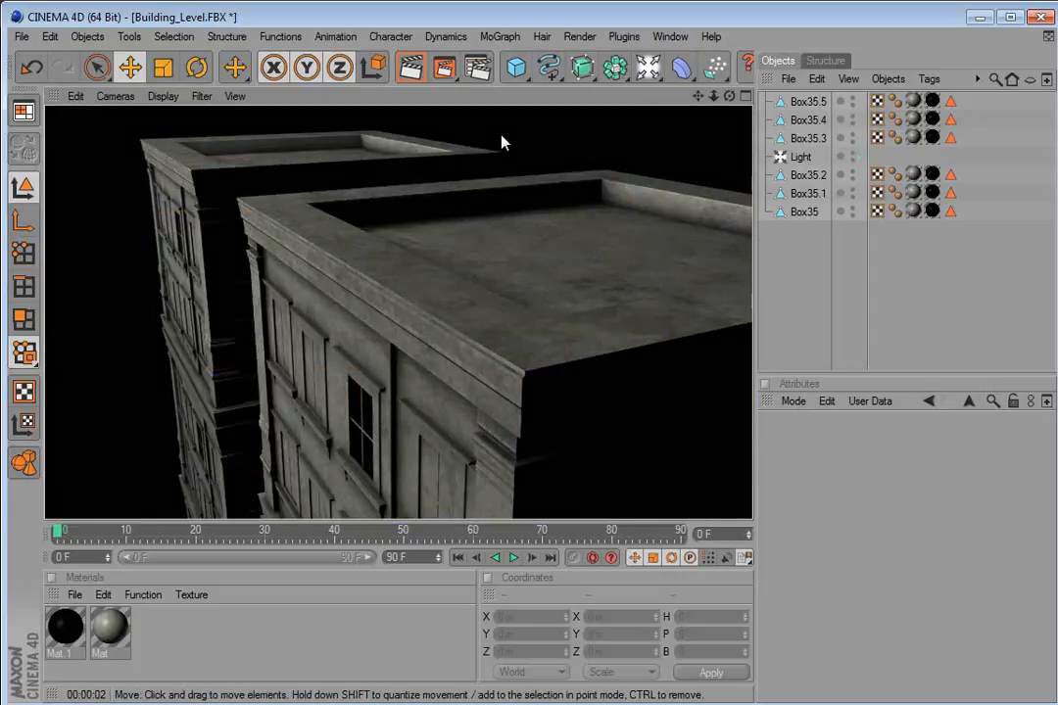
left_click(524, 128)
left_click_drag(375, 330, 930, 509)
left_click_drag(399, 311, 333, 294)
left_click_drag(604, 347, 510, 318)
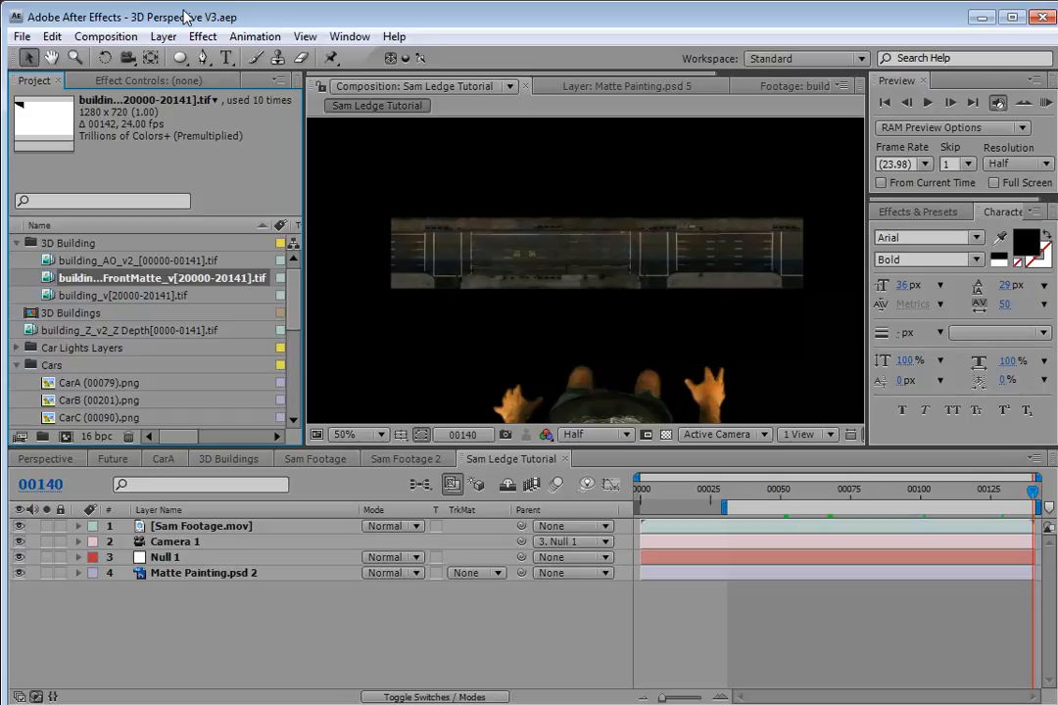
Switch to After Effects and review the Interpret Footage settings of the building_AO_v2 sequence.
left_click(184, 17)
left_click(78, 261)
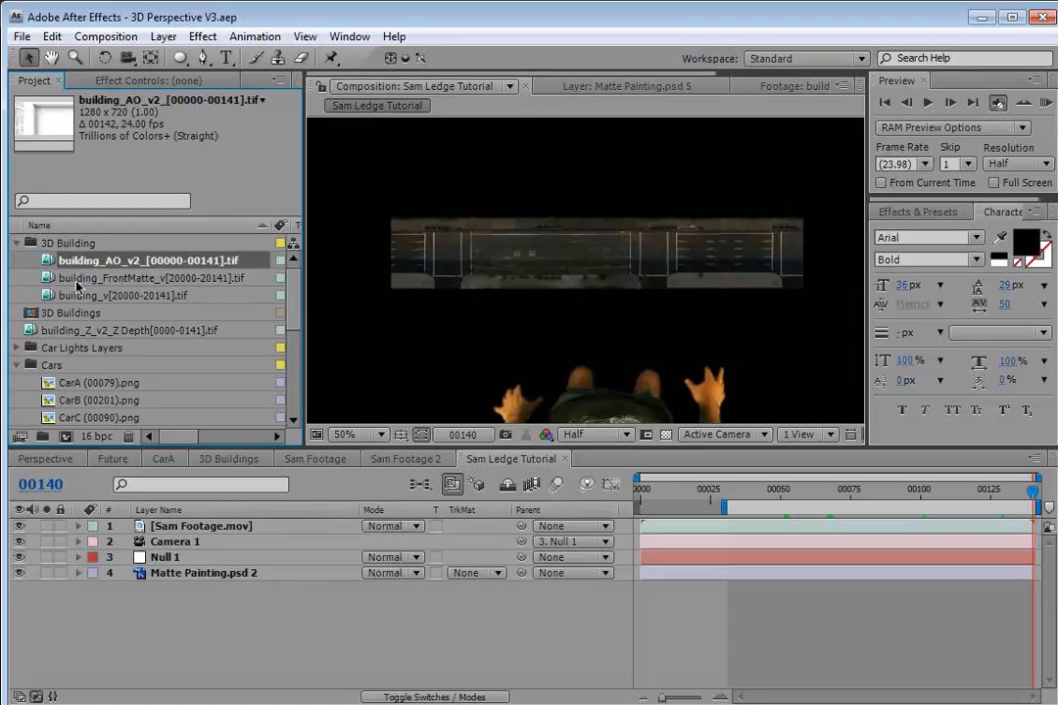
right_click(80, 261)
mouse_move(142, 330)
left_click(344, 333)
left_click_drag(658, 219, 361, 159)
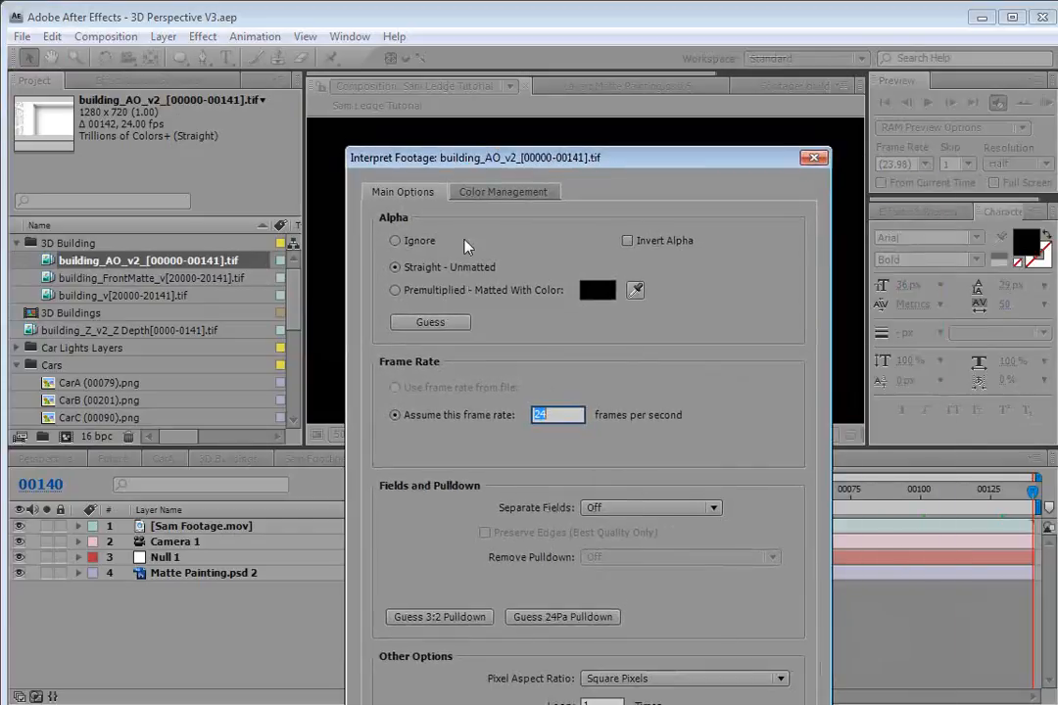
left_click_drag(573, 157, 529, 58)
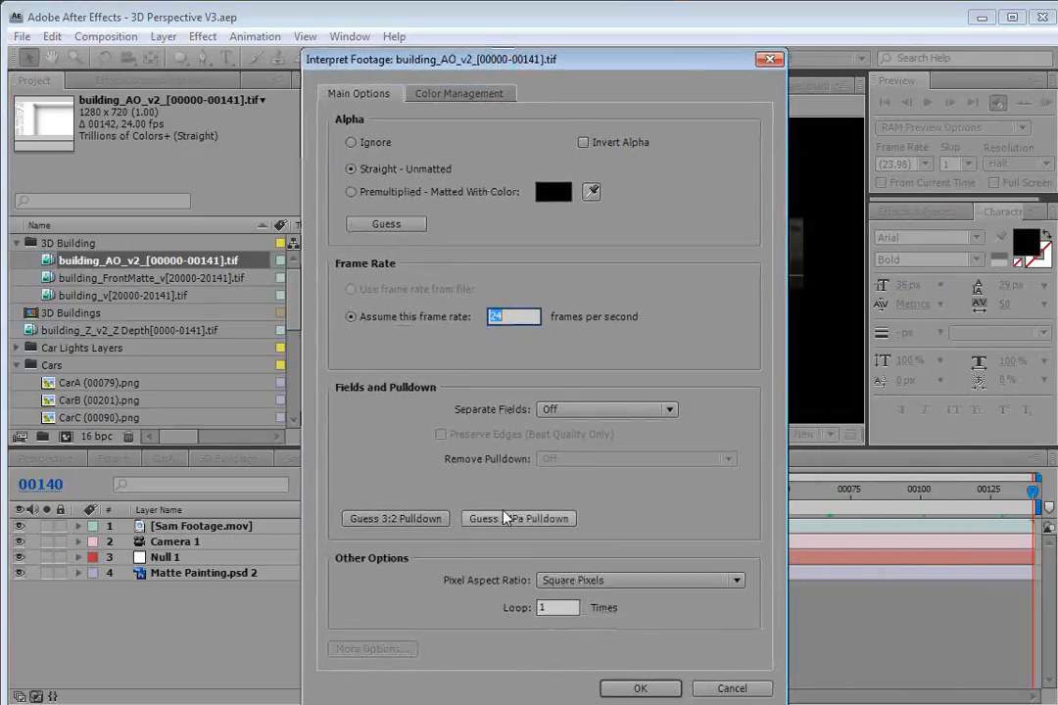
left_click(639, 689)
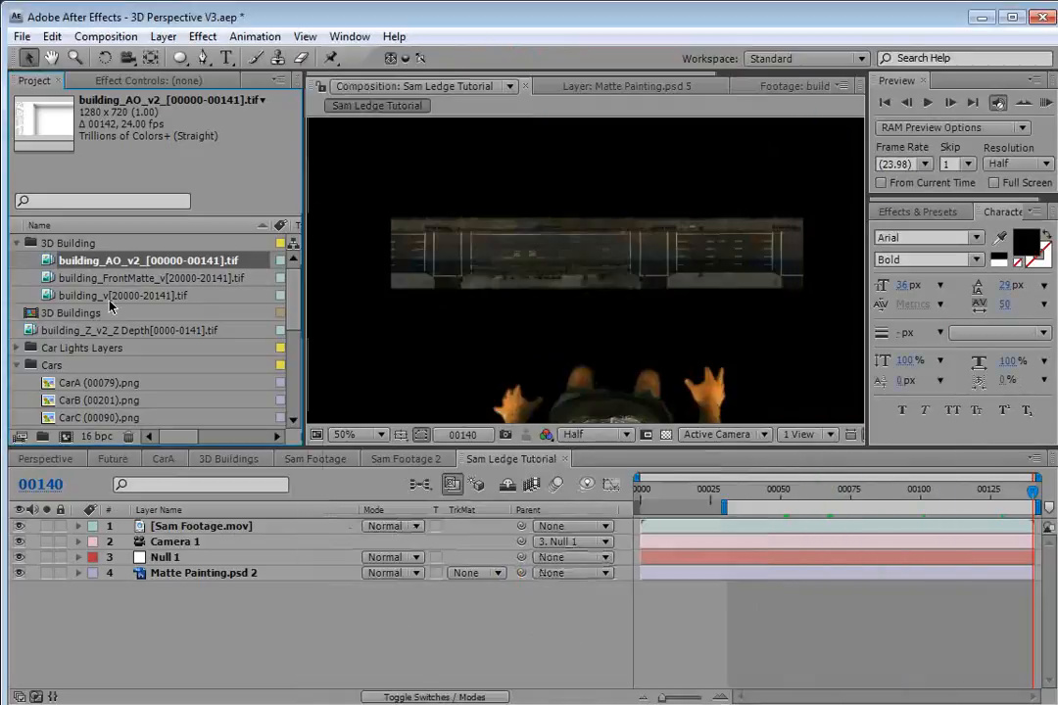
Add the building_v sequence to the Sam Ledge Tutorial composition above the matte painting layer.
left_click(110, 294)
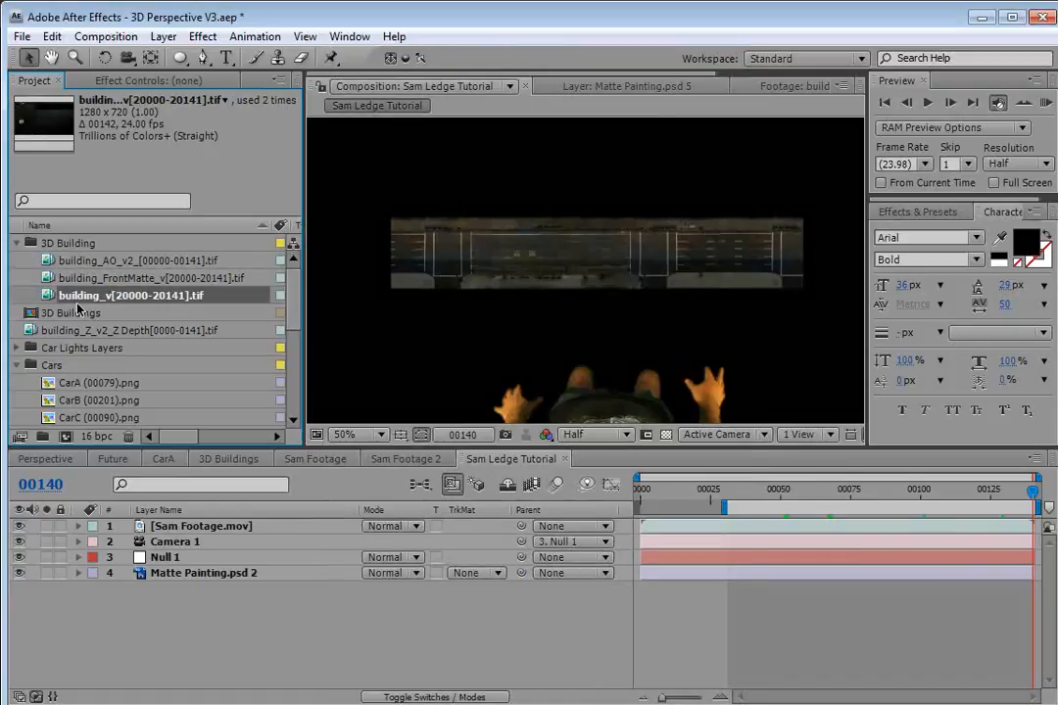
mouse_move(71, 297)
left_mouse_down()
mouse_move(147, 460)
mouse_move(176, 578)
mouse_move(169, 568)
left_mouse_up()
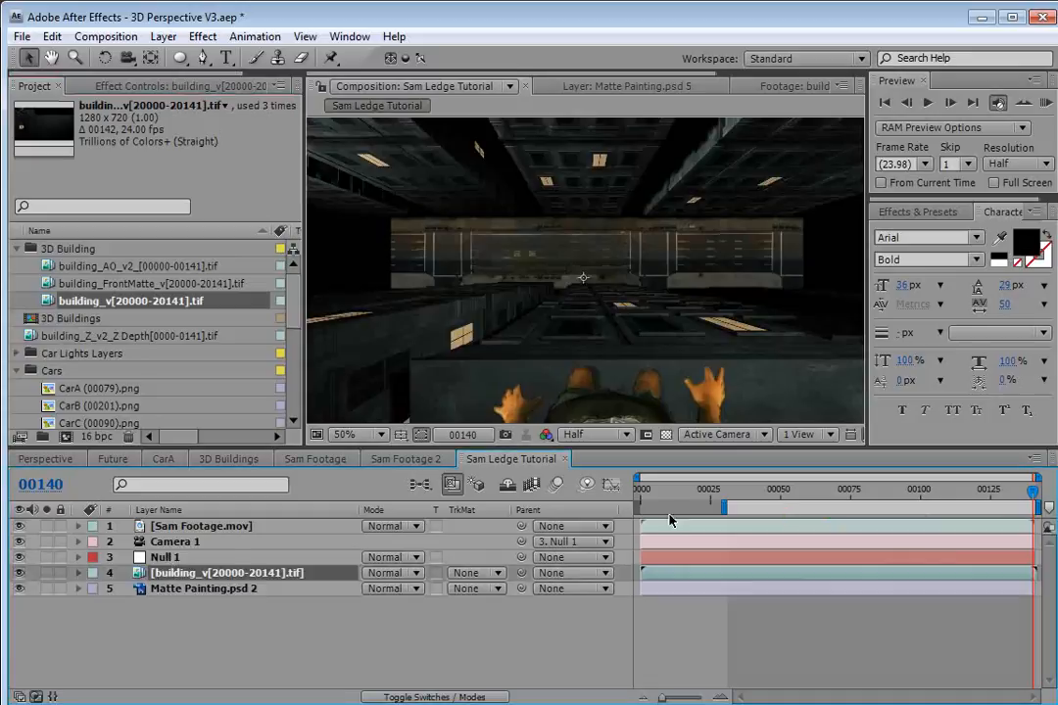
left_click_drag(937, 488, 1044, 509)
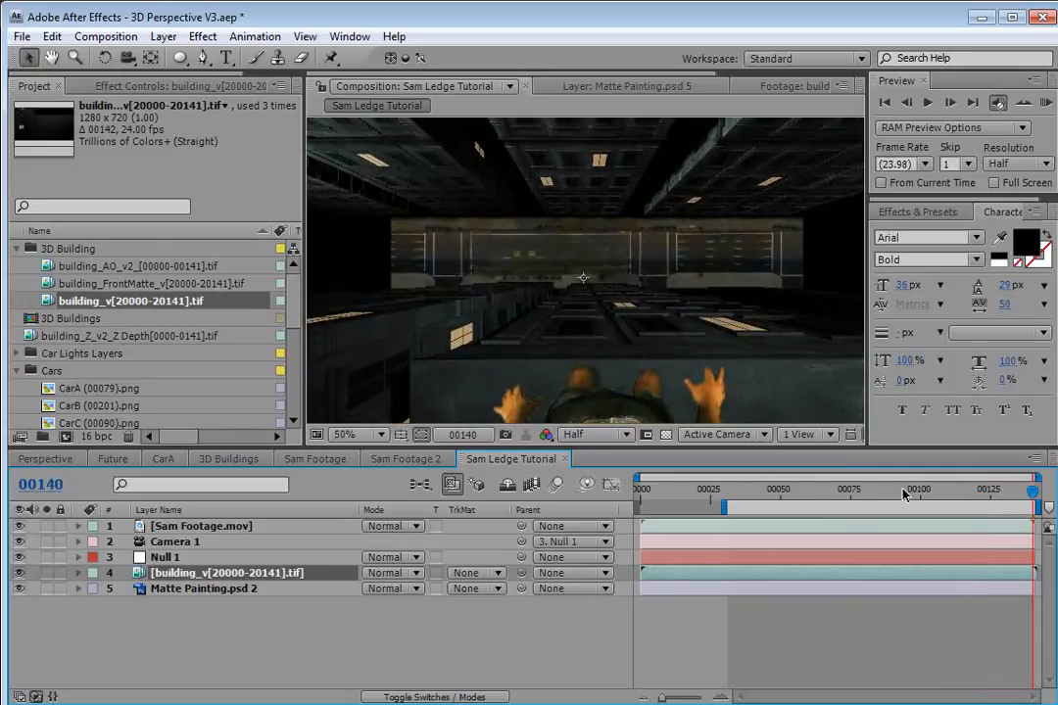
Add the building_AO_v2 sequence above building_v and set its blend mode to Multiply.
left_click(100, 267)
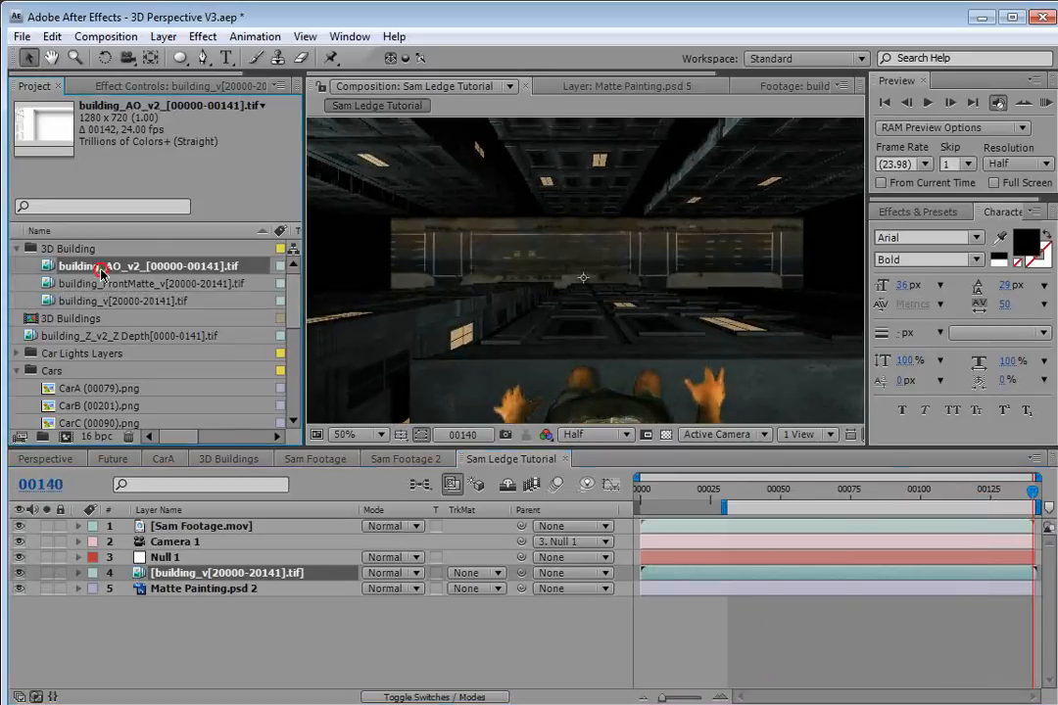
left_click_drag(101, 267, 211, 576)
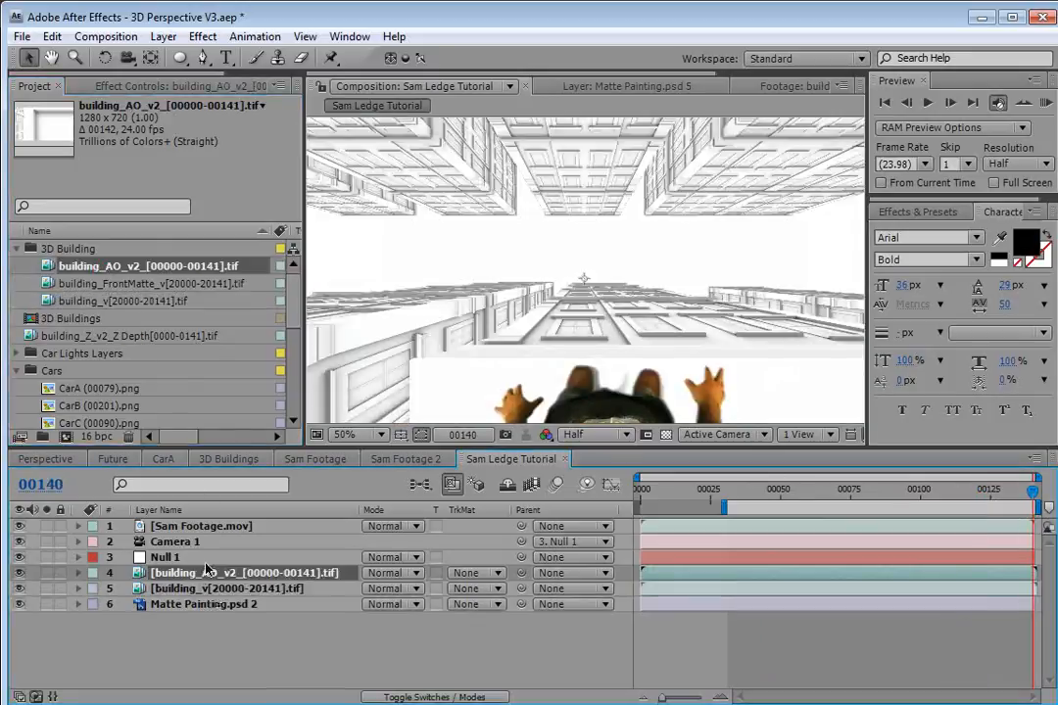
left_click(372, 573)
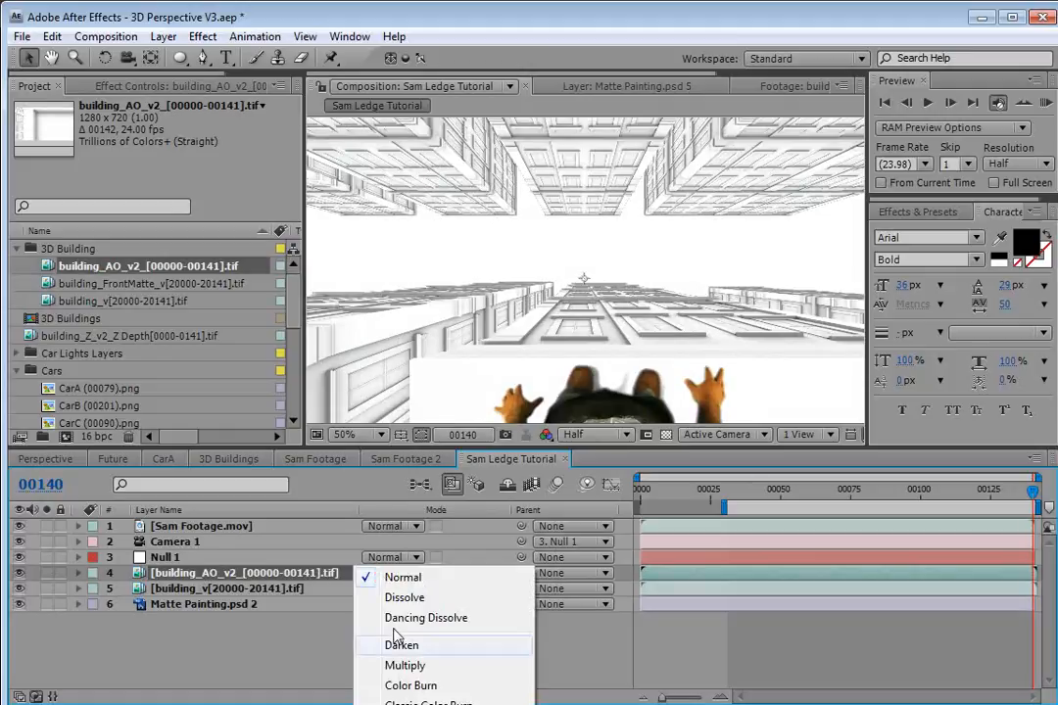
left_click(406, 666)
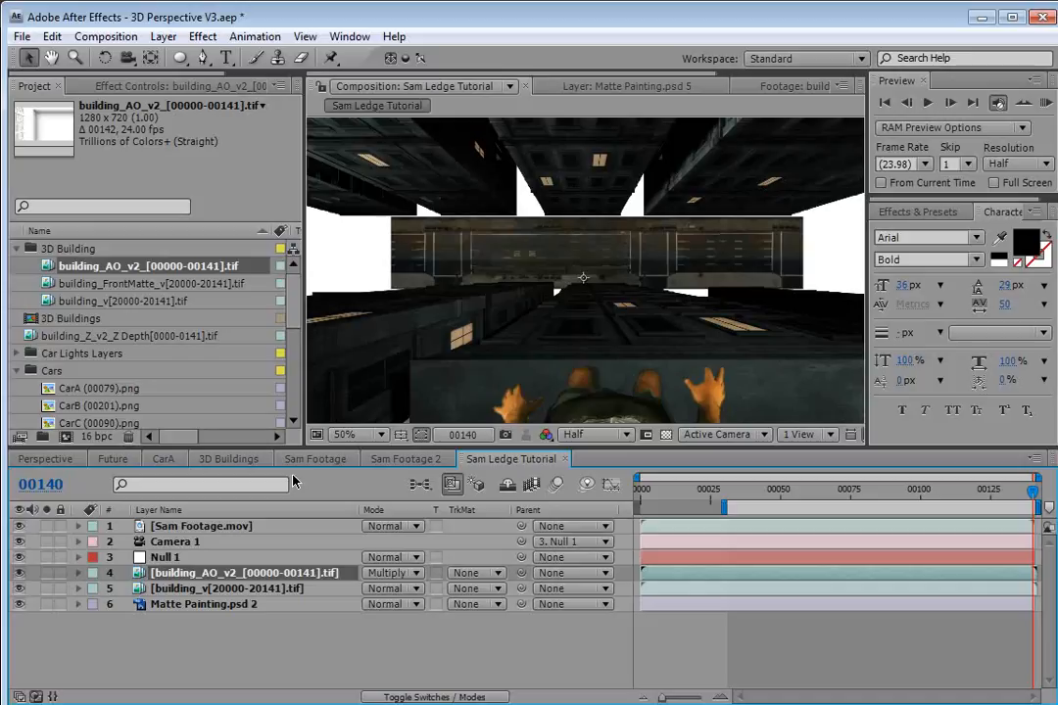
Pre-compose the two building layers into a new composition named Building_Composite.
left_click(172, 591, "ctrl")
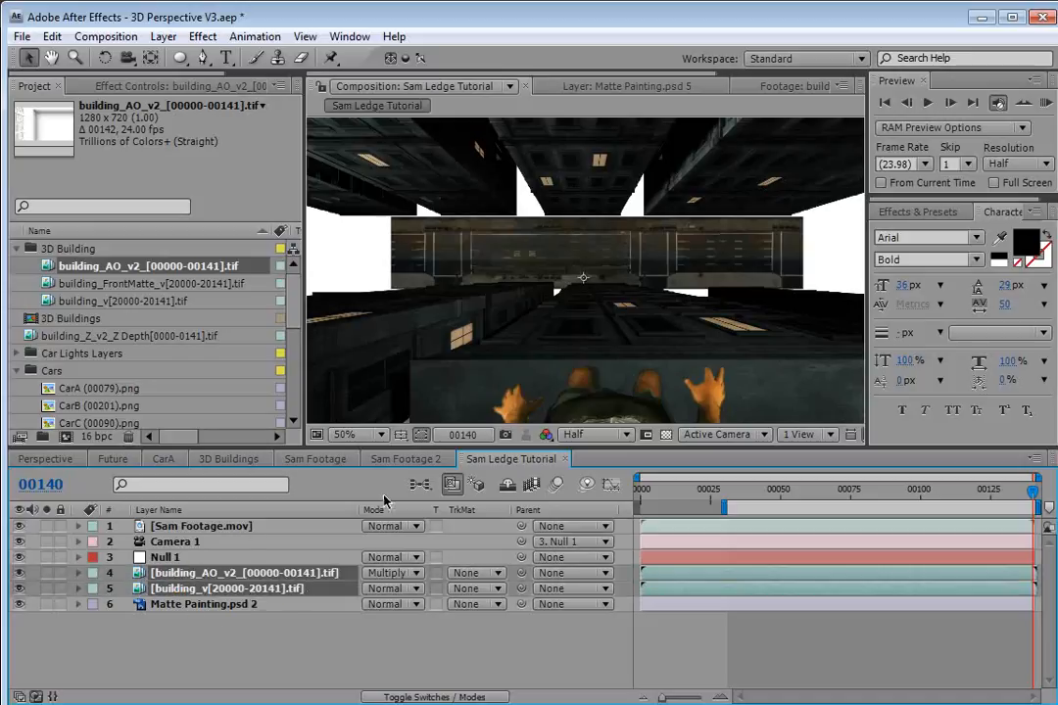
left_click(162, 36)
left_click(210, 695)
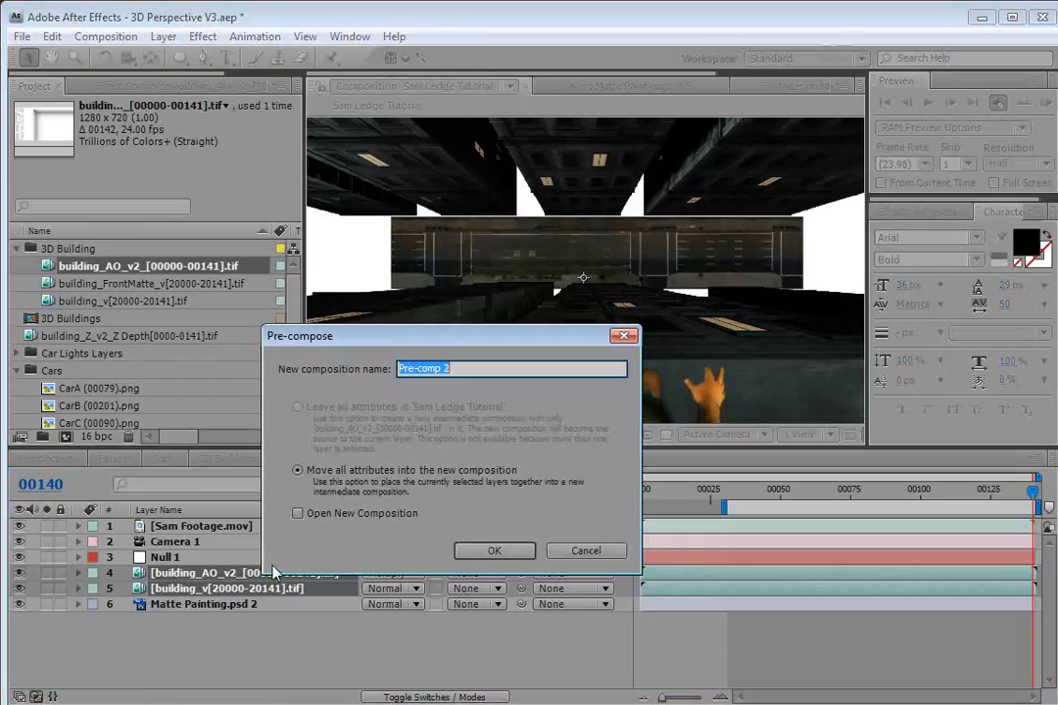
type("Building_Composite")
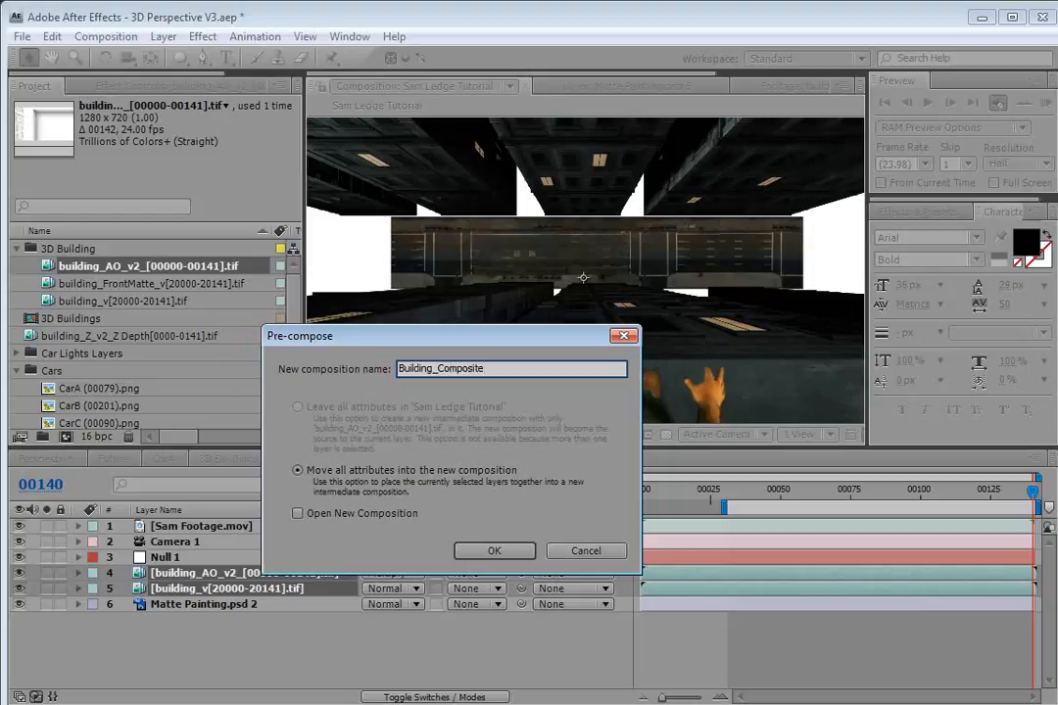
key("Return")
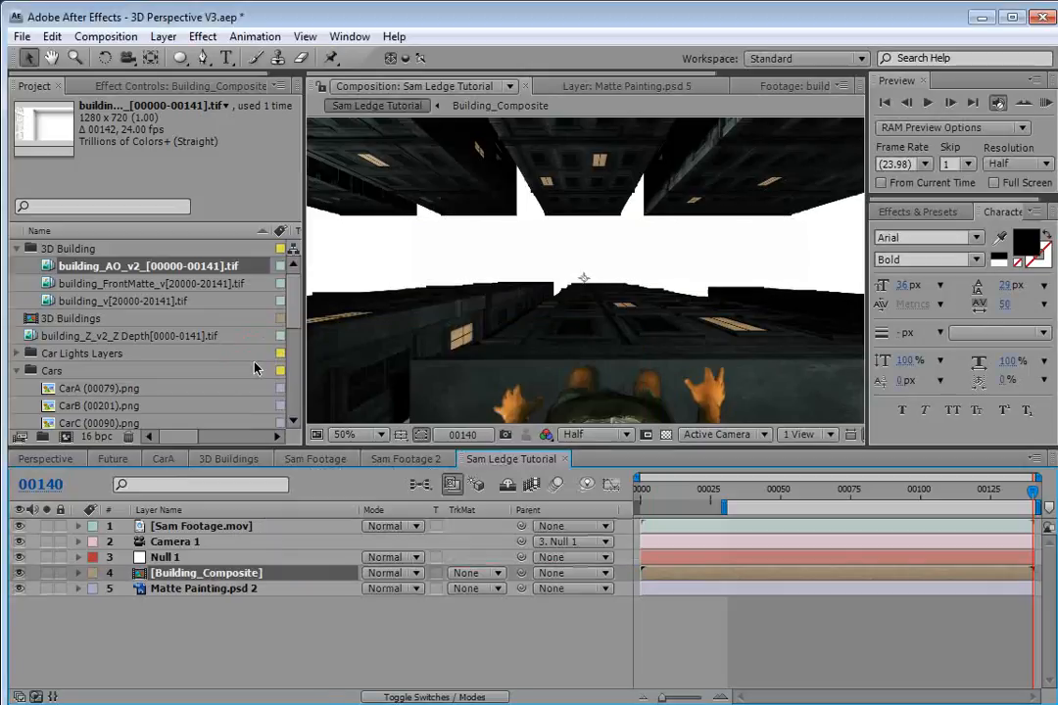
Inside Building_Composite, apply a Curves effect to the building_v layer and raise the curve to brighten it.
double_click(181, 576)
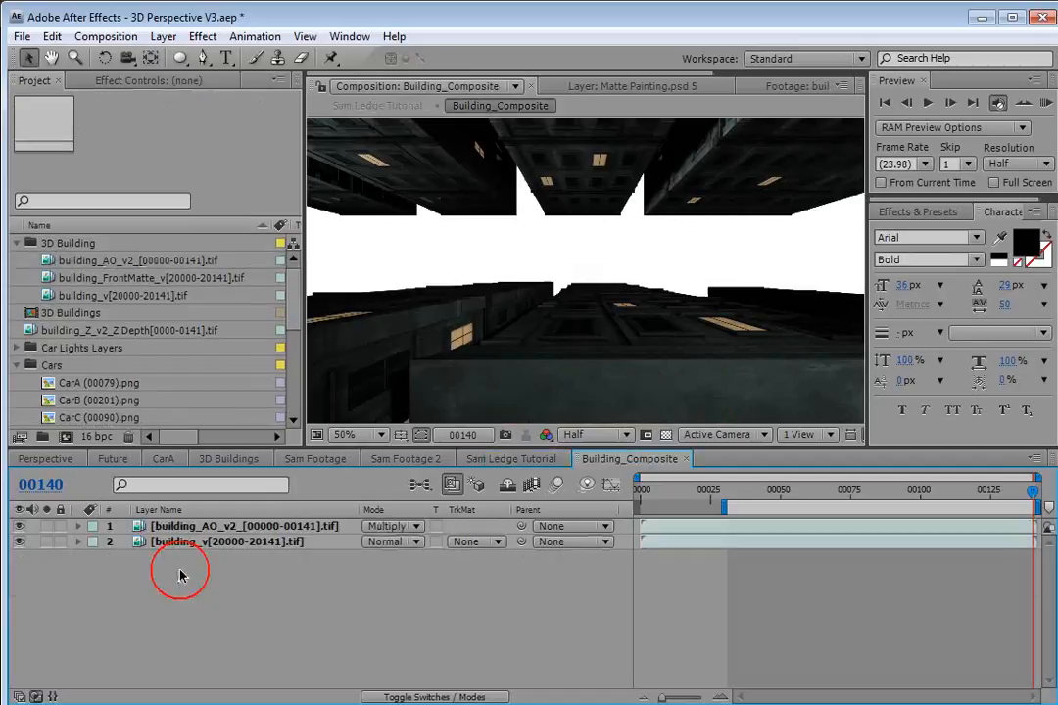
left_click_drag(708, 493, 974, 500)
left_click(184, 550)
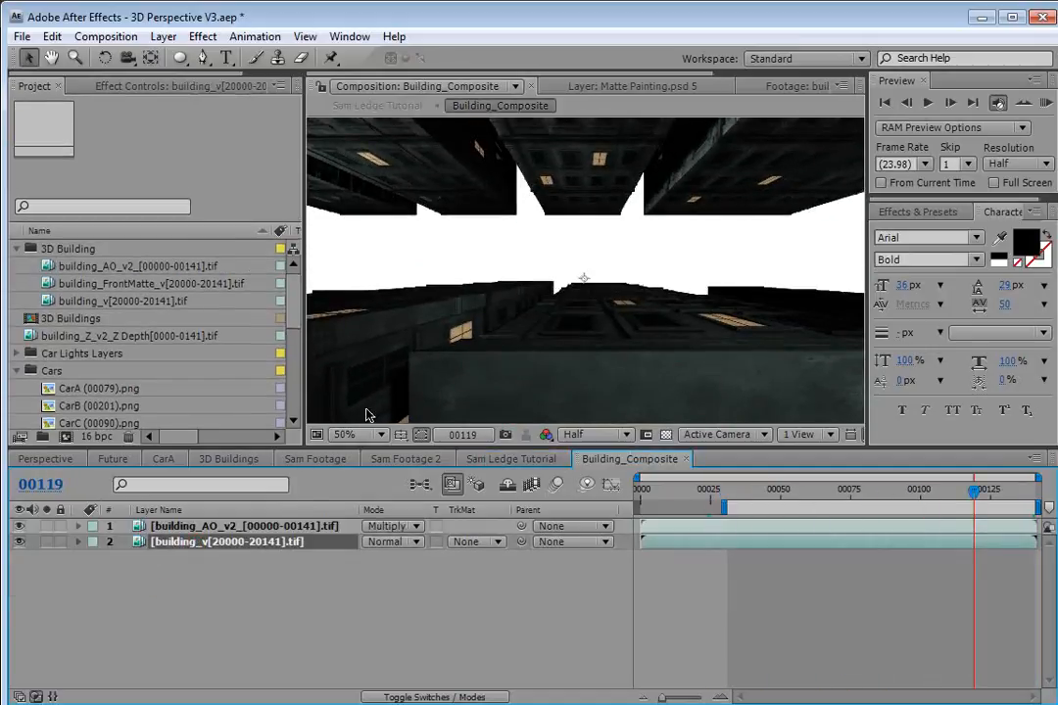
left_click(202, 37)
mouse_move(255, 206)
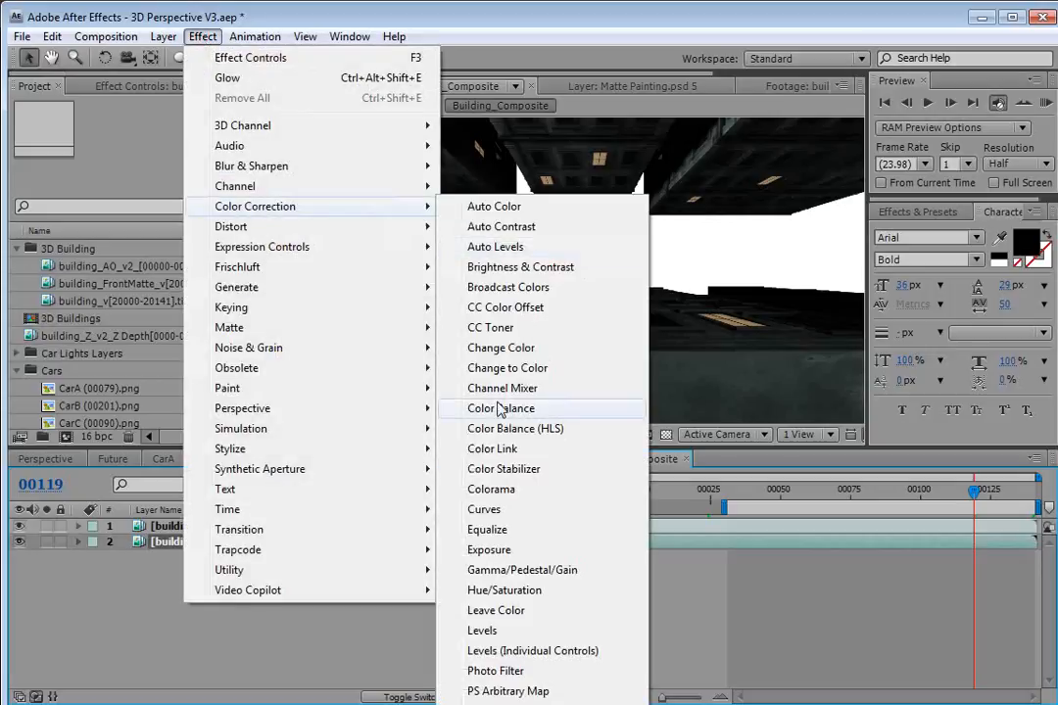
left_click(499, 522)
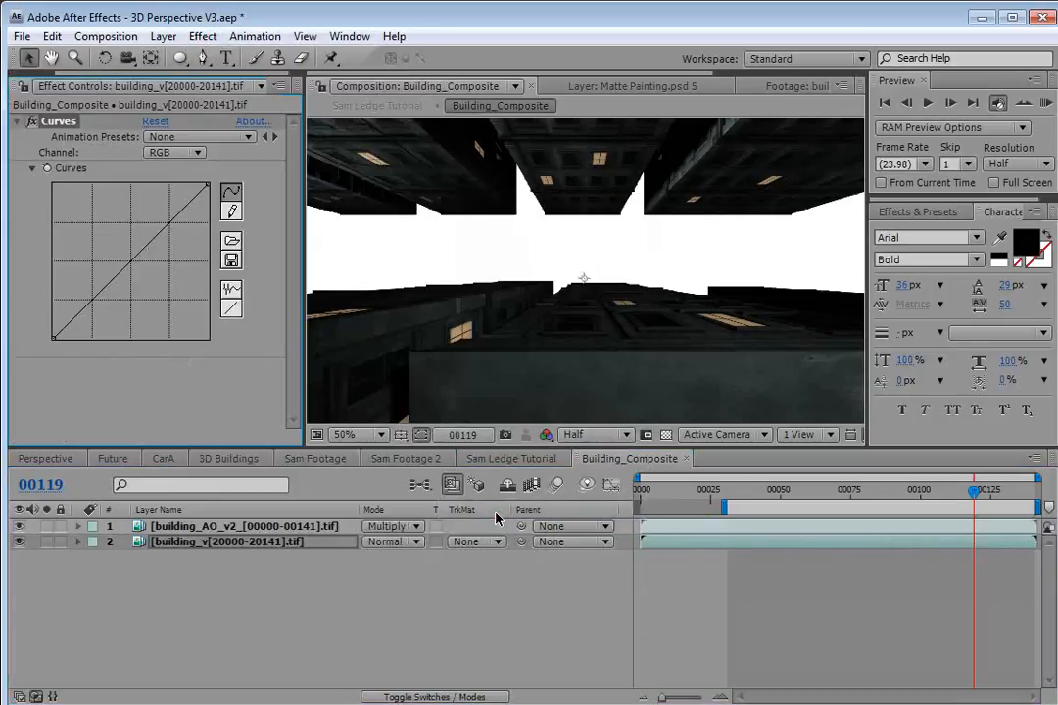
left_click_drag(86, 306, 77, 286)
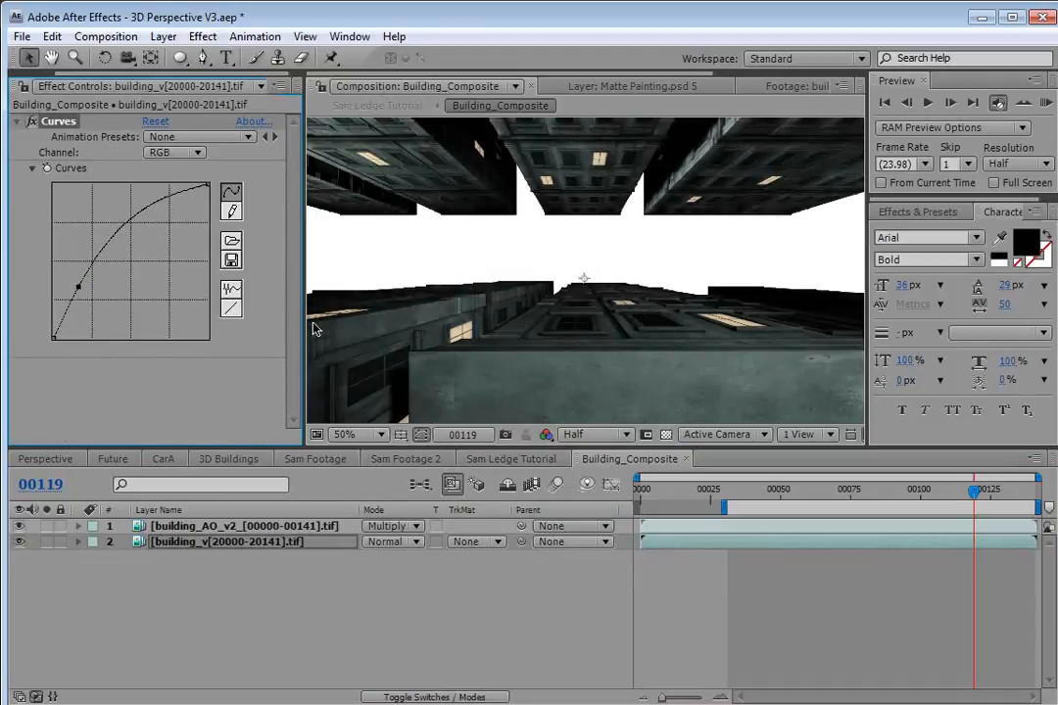
Zoom the composition view to 100% at full resolution and inspect the building layers' curves.
key("period")
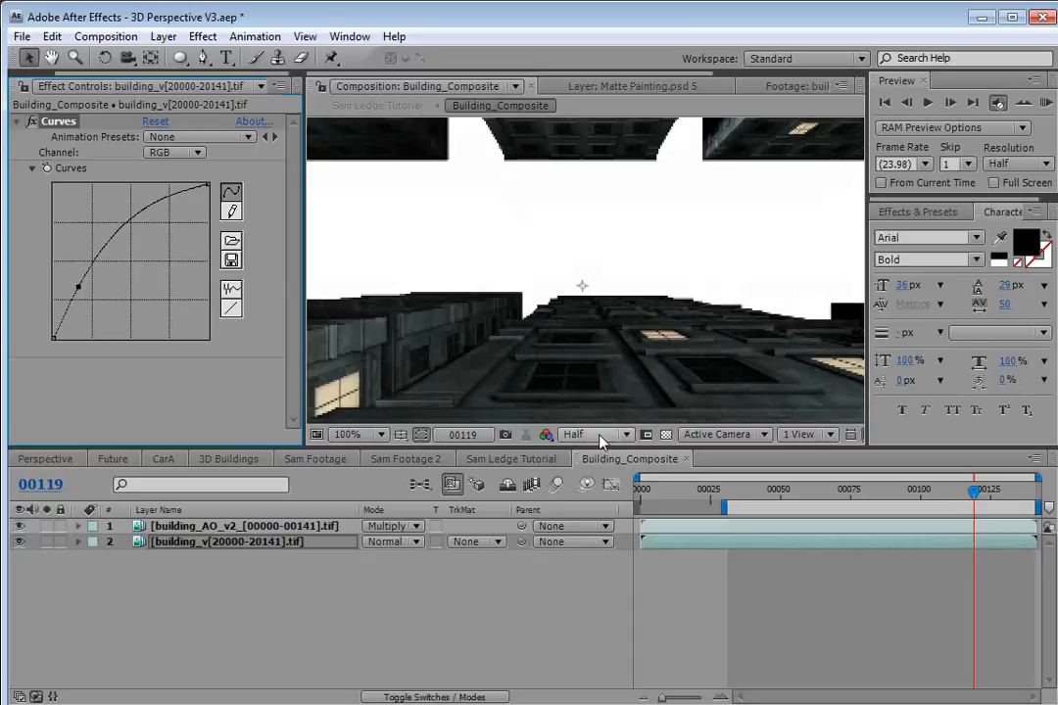
key("ctrl+j")
key("space")
left_click_drag(509, 379, 548, 284)
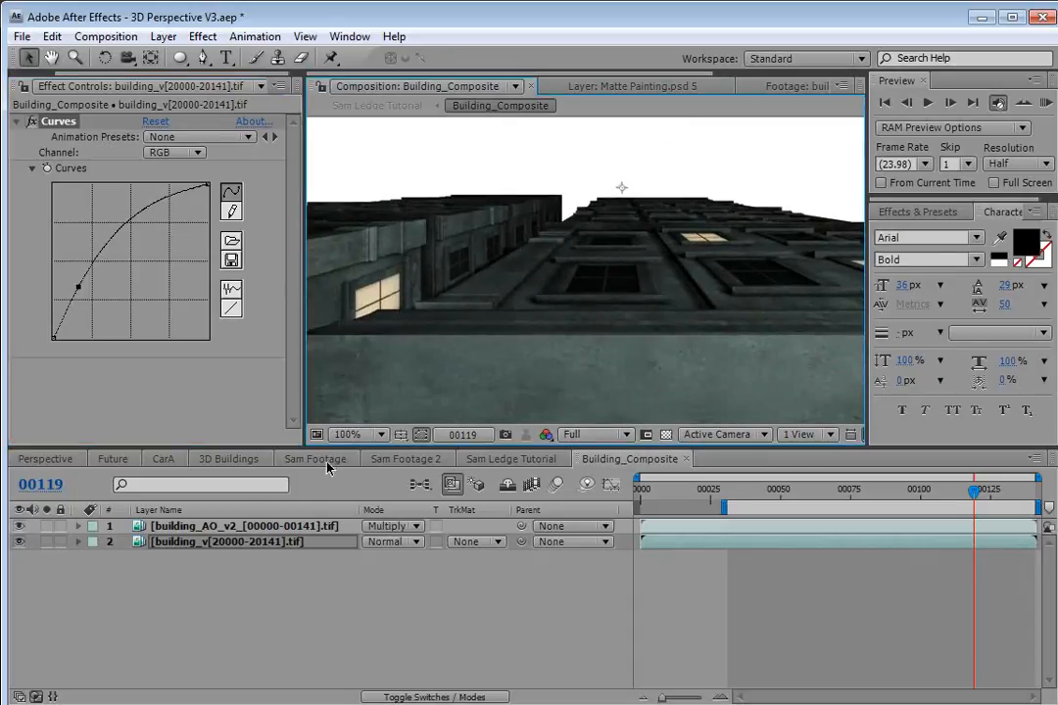
left_click(171, 626)
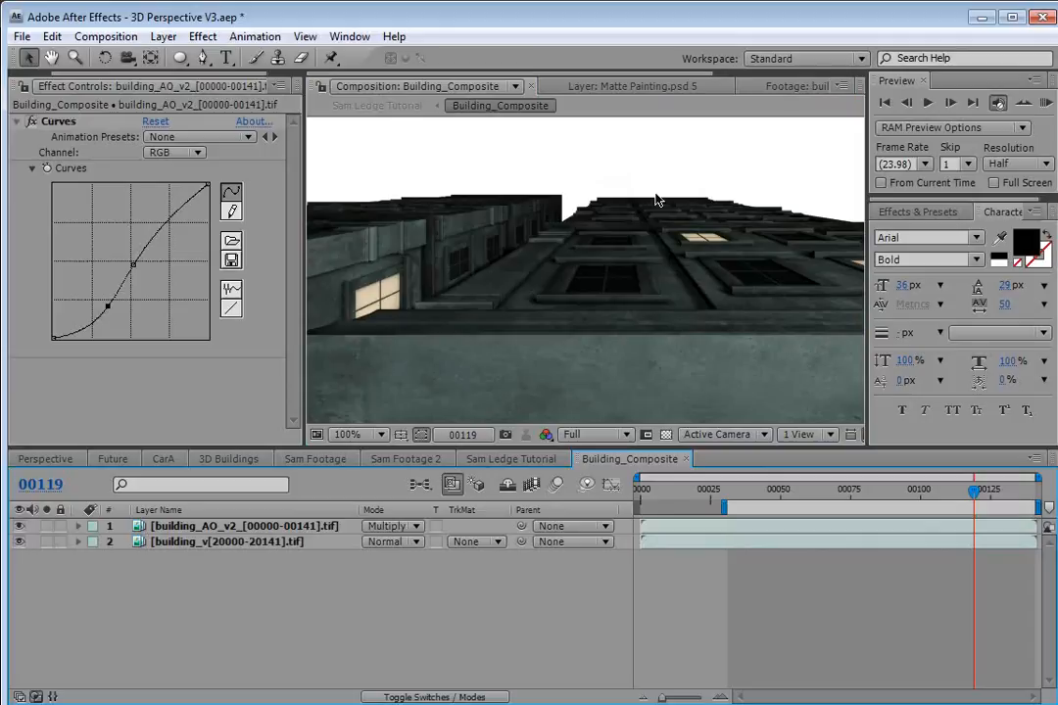
key("space")
left_click_drag(551, 217, 558, 267)
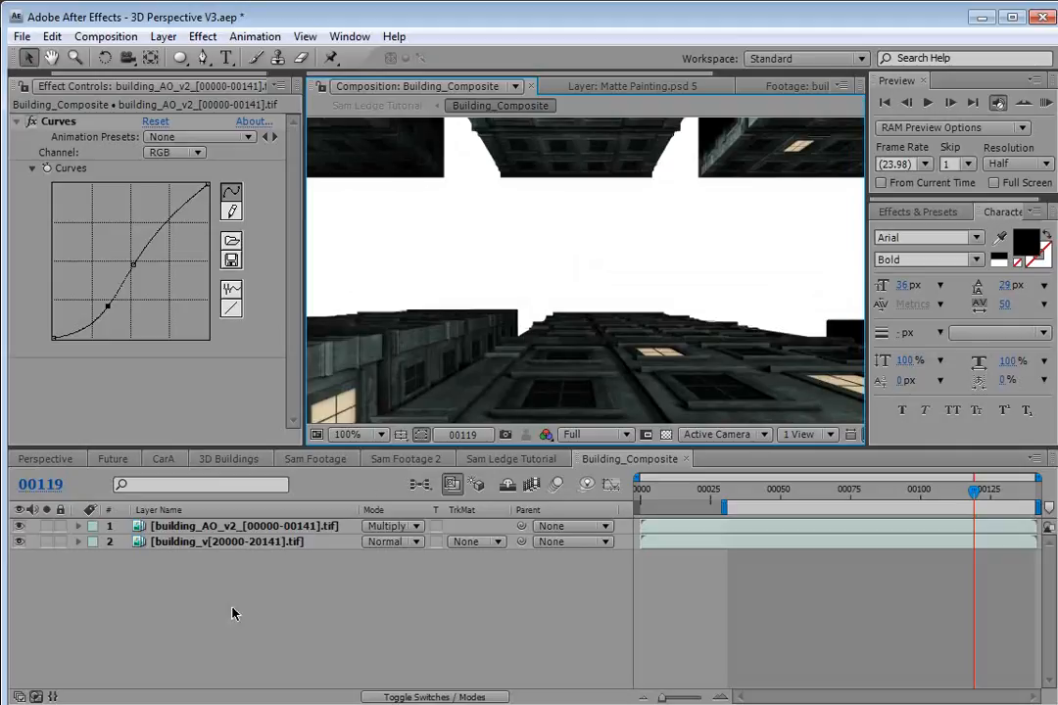
Duplicate the building_v layer and move the copy to the top of the layer stack.
left_click(188, 546)
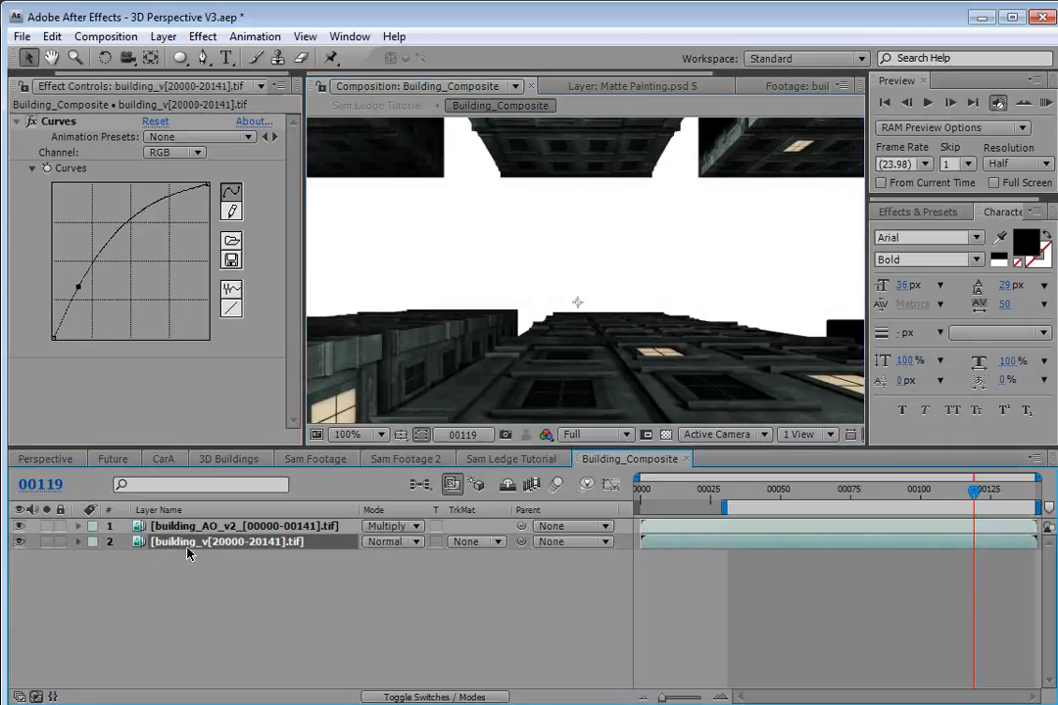
key("ctrl+d")
left_click_drag(189, 542, 160, 525)
Solo the top building_v copy and check its alpha against the transparency grid.
left_click(46, 526)
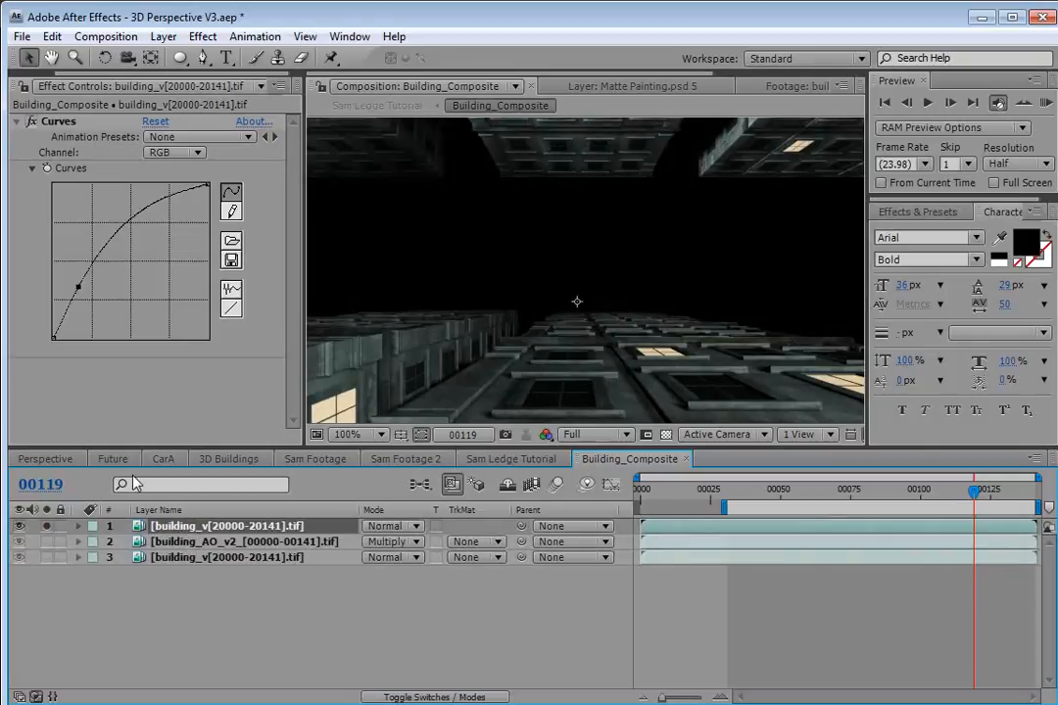
left_click(665, 434)
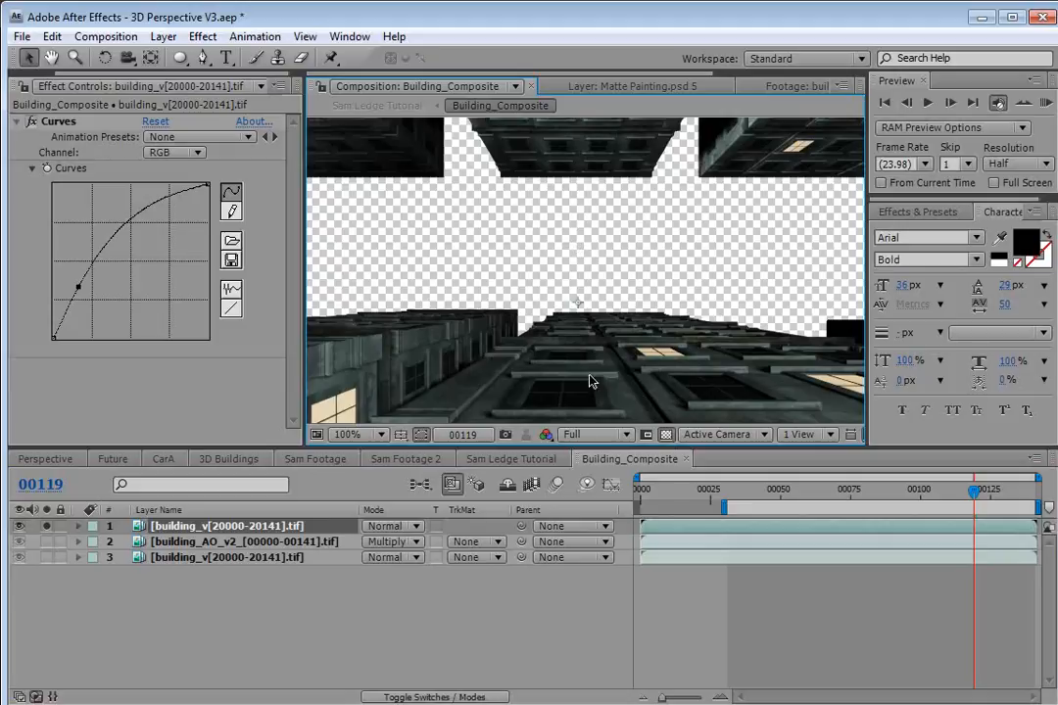
left_click(667, 437)
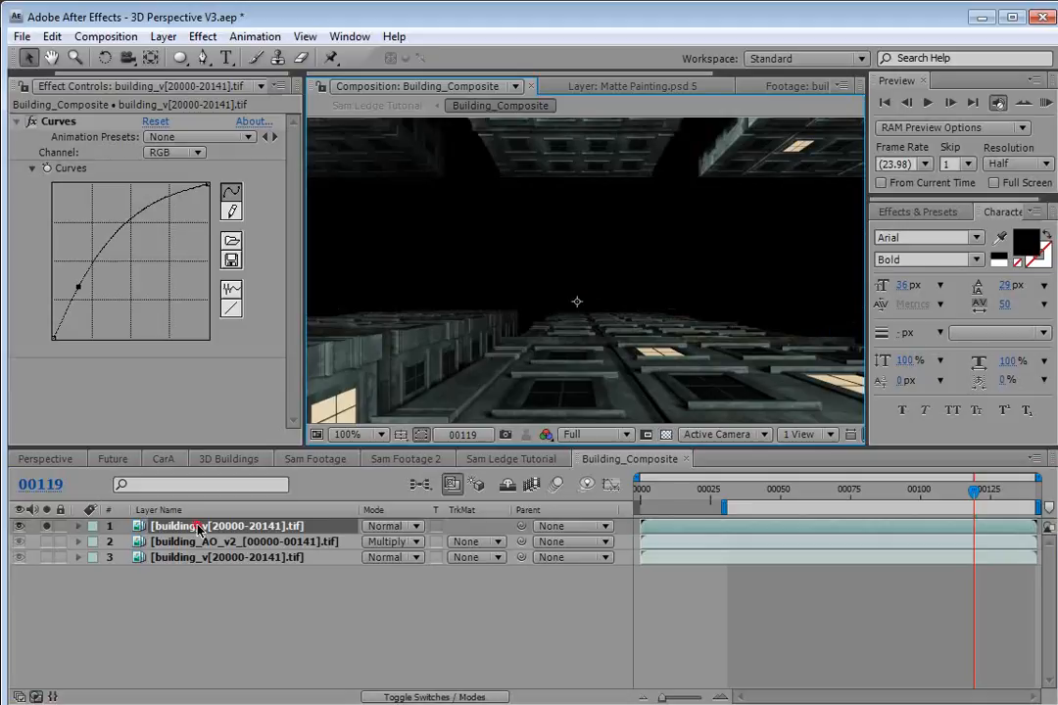
left_click(46, 526)
Set the top building_v copy's blending mode to Stencil and check it against the transparency grid.
left_click(377, 526)
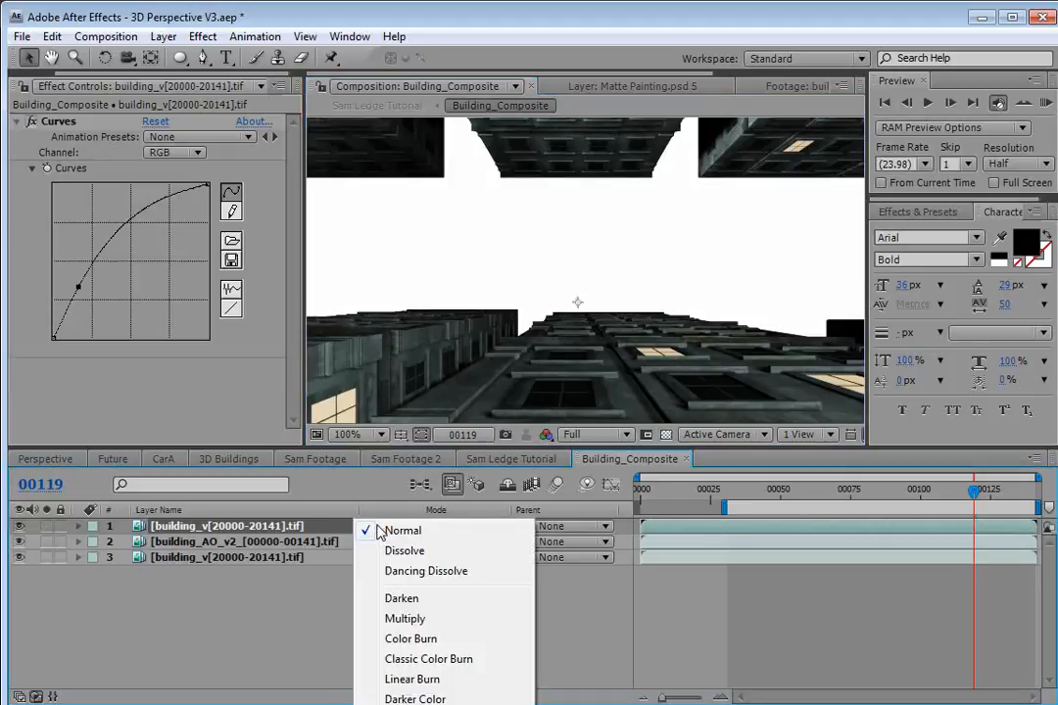
left_click(417, 704)
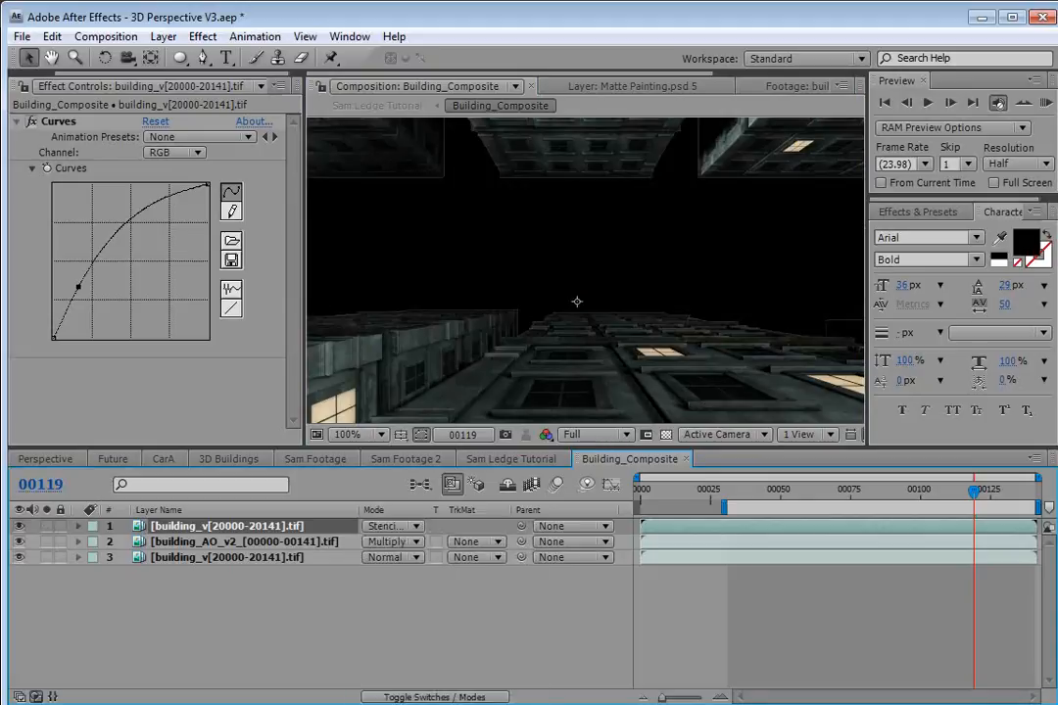
scroll(504, 276, "up", 1)
scroll(505, 282, "down", 1)
left_click(666, 434)
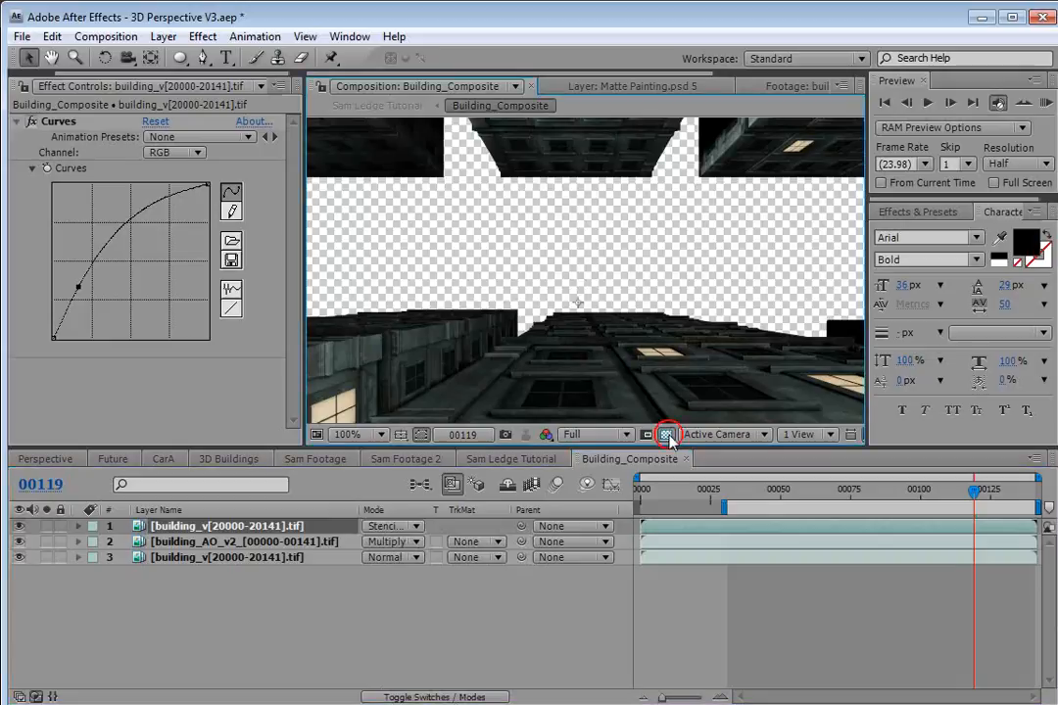
left_click(666, 434)
Toggle the lower building layers' visibility and preview the composite, zooming in to inspect the building edges.
left_click(18, 542)
left_click(19, 542)
left_click(20, 557)
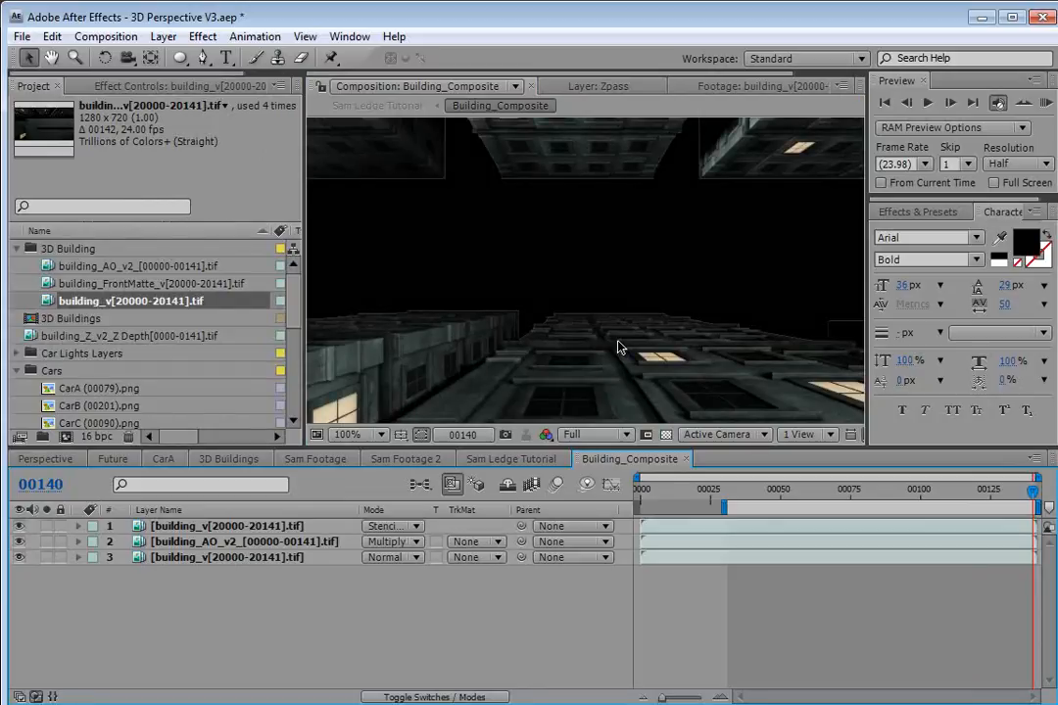
key("space")
scroll(582, 350, "up", 1)
left_click_drag(540, 351, 618, 266)
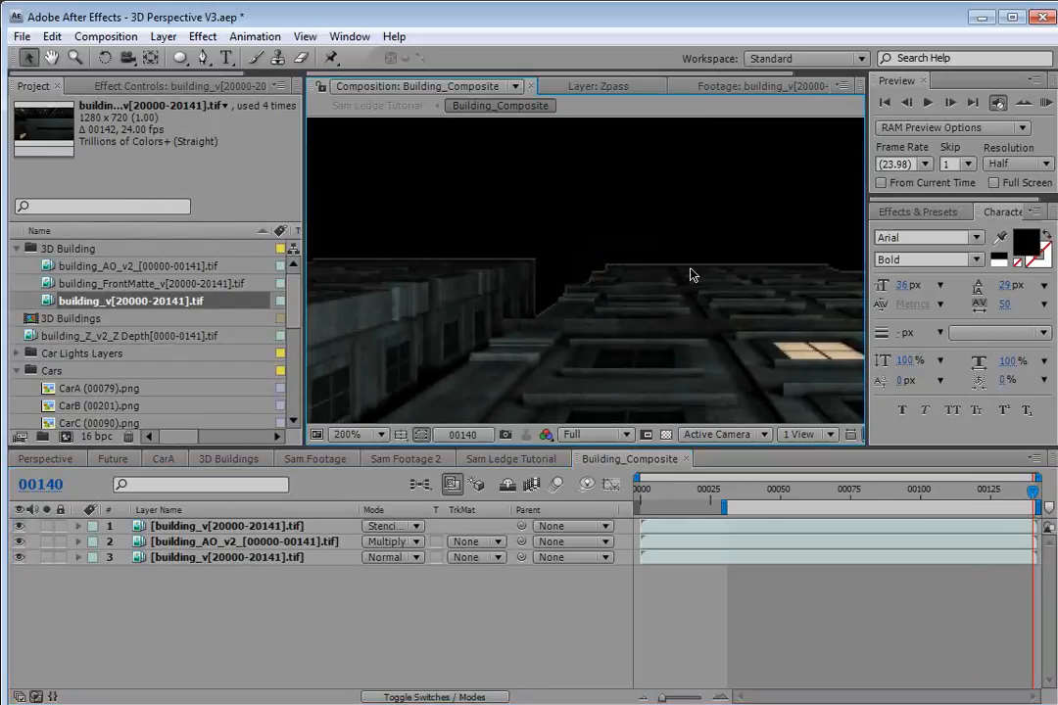
key("space")
scroll(595, 278, "down", 1)
left_click_drag(668, 216, 618, 296)
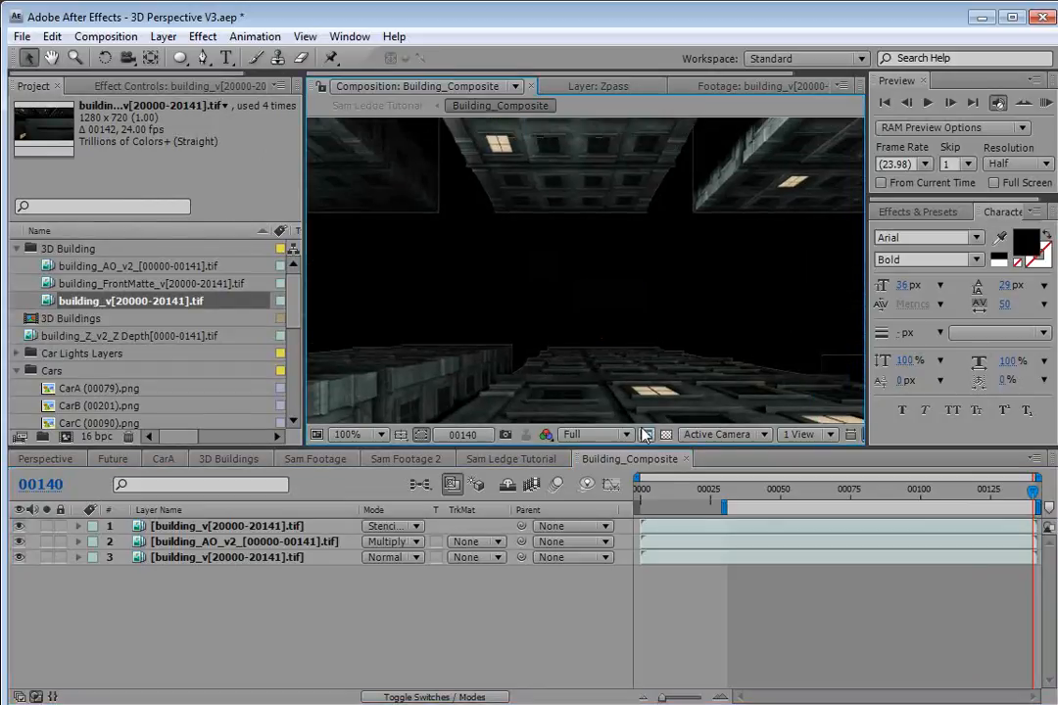
left_click(666, 435)
left_click(666, 436)
Create a new black solid at composition size and move it to the bottom of the layer stack.
left_click(163, 37)
mouse_move(162, 57)
left_click(541, 75)
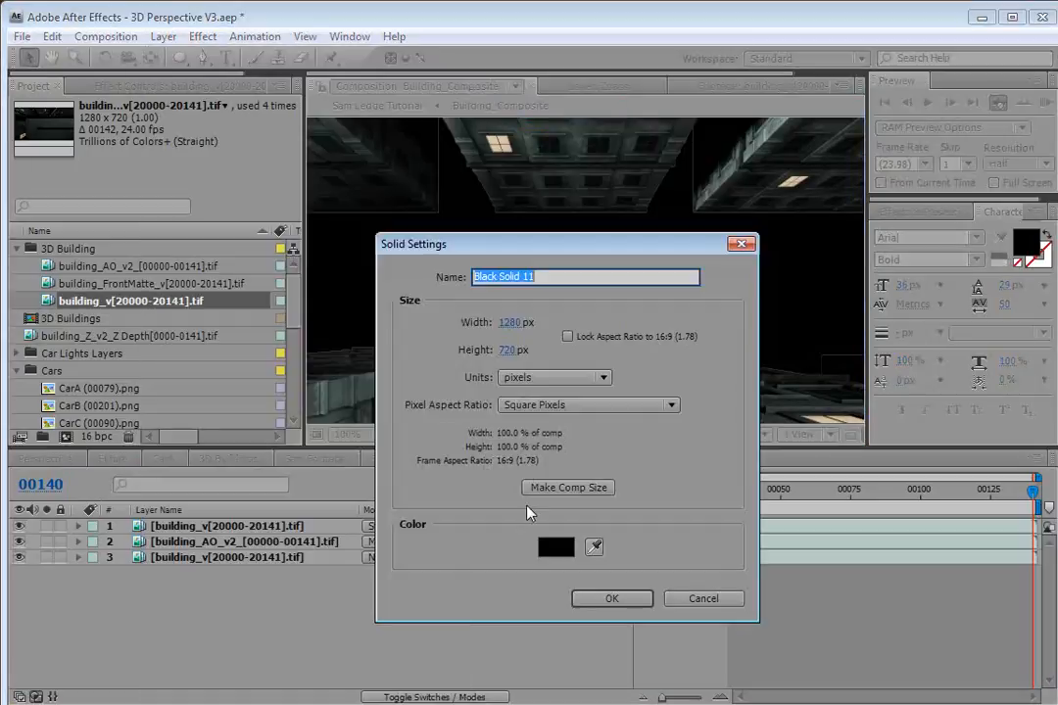
left_click(601, 596)
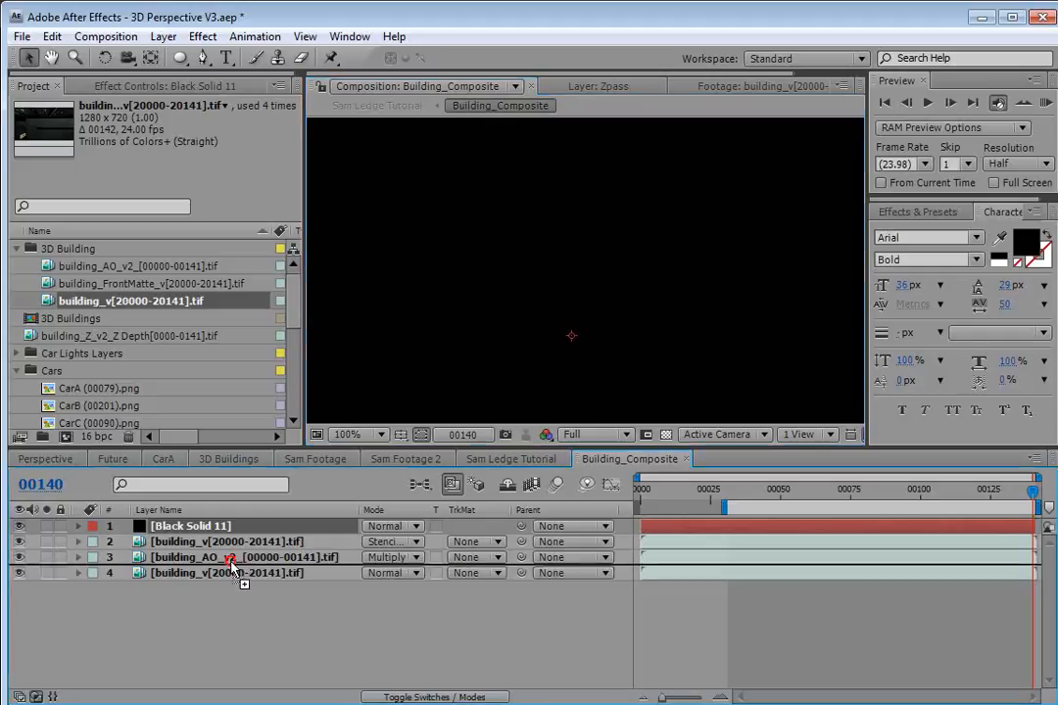
left_click_drag(227, 529, 245, 607)
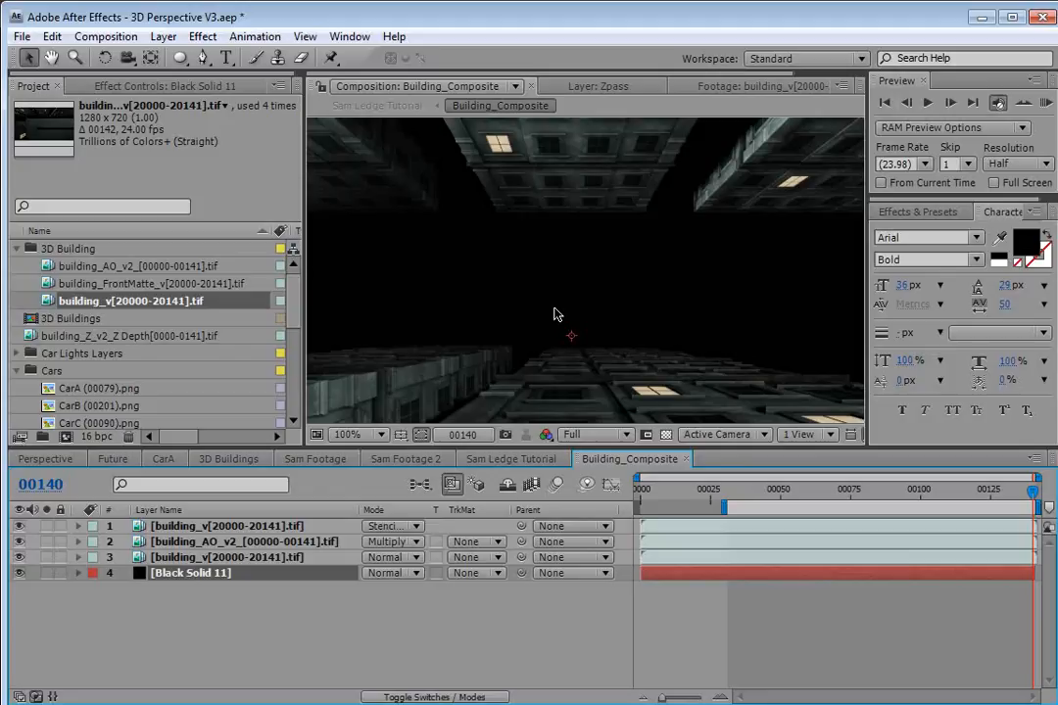
Compare the composite over the black solid by toggling layer visibility and the transparency grid, and close the Building_Composite timeline.
left_click(19, 527)
left_click(21, 557)
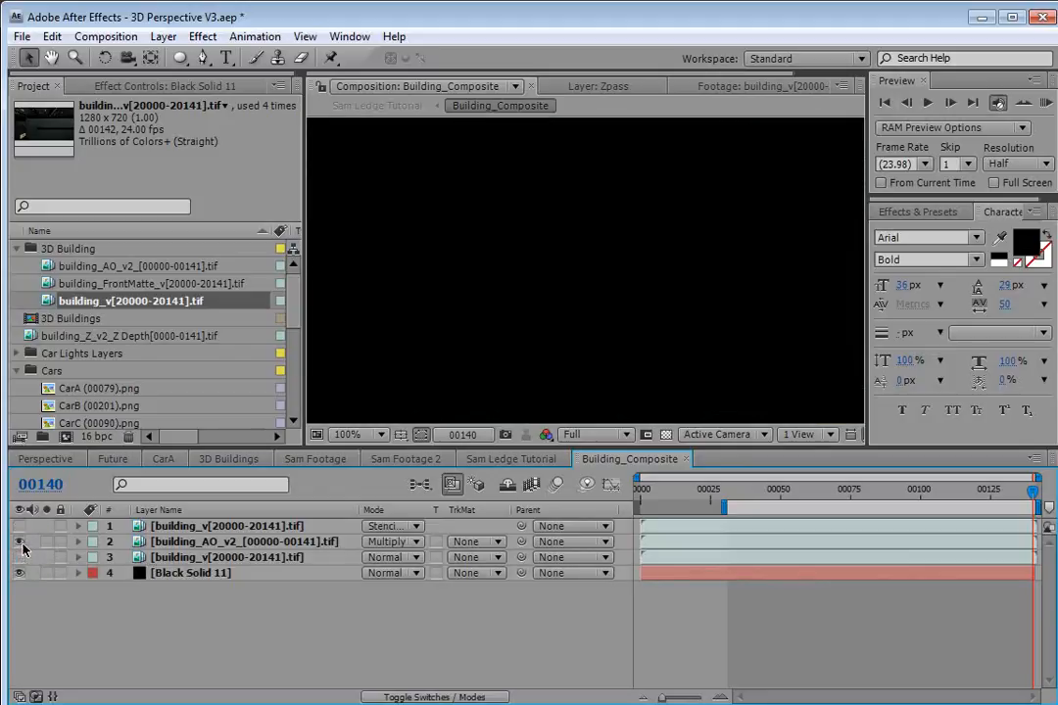
left_click(19, 573)
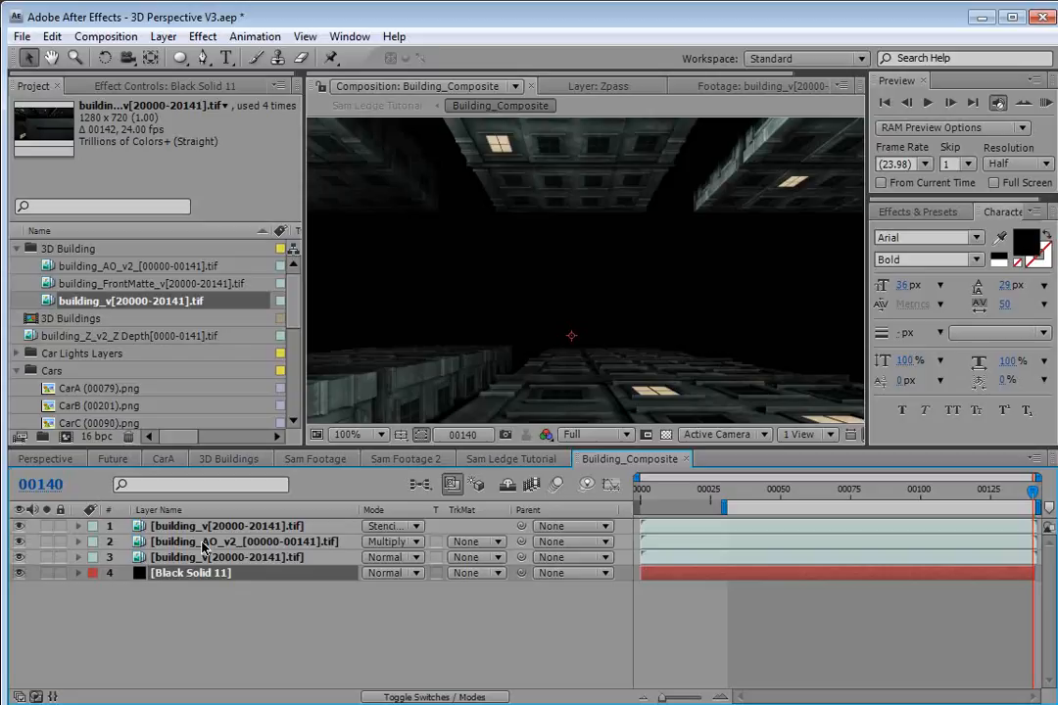
left_click(21, 572)
left_click(21, 572)
left_click(21, 572)
left_click(21, 572)
left_click(20, 573)
left_click(665, 433)
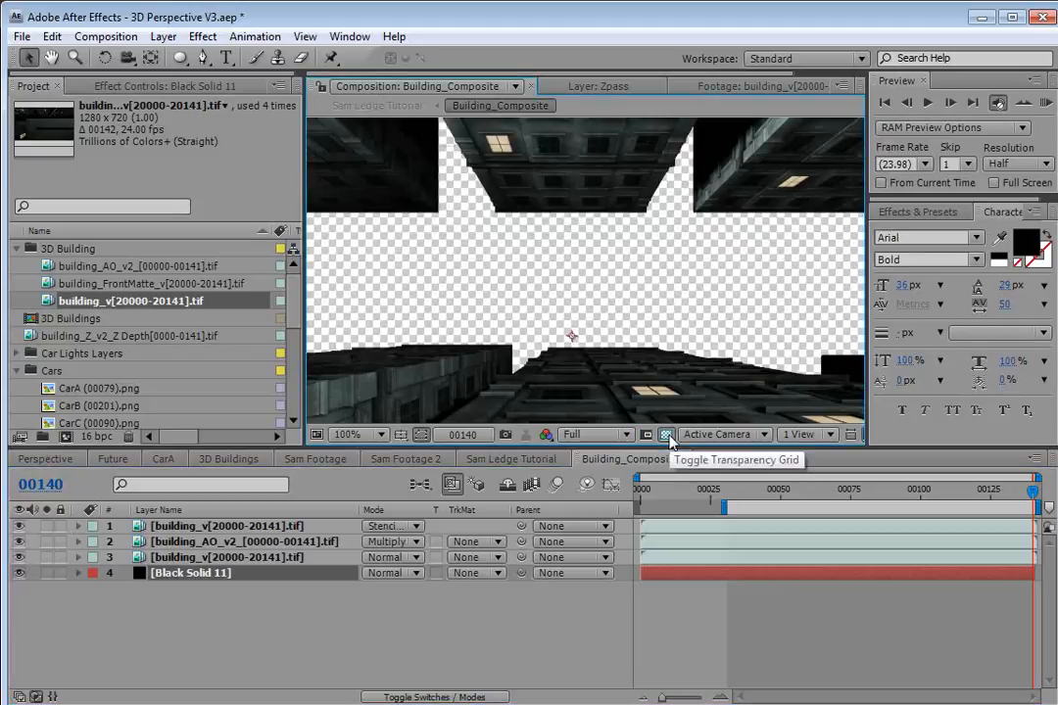
left_click(667, 435)
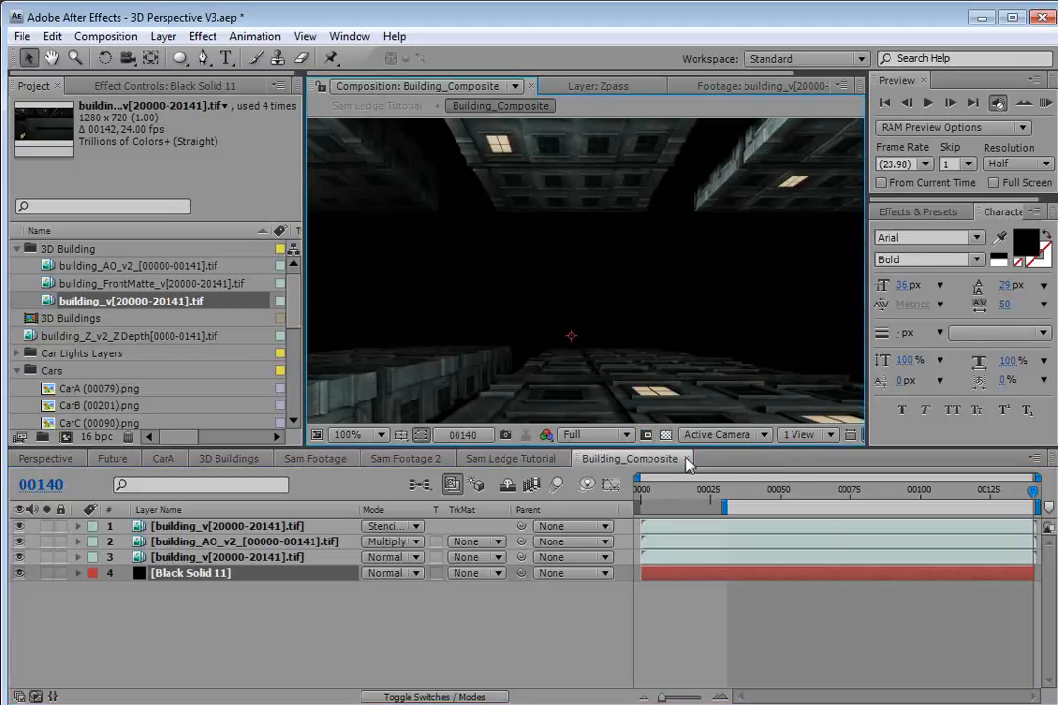
left_click(687, 459)
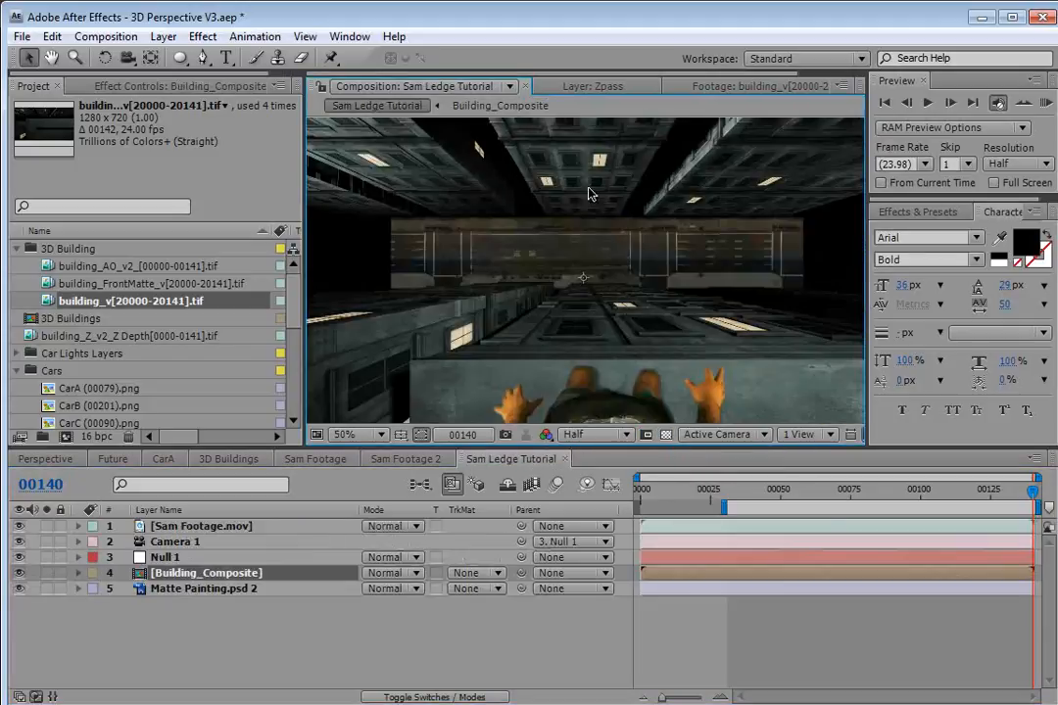
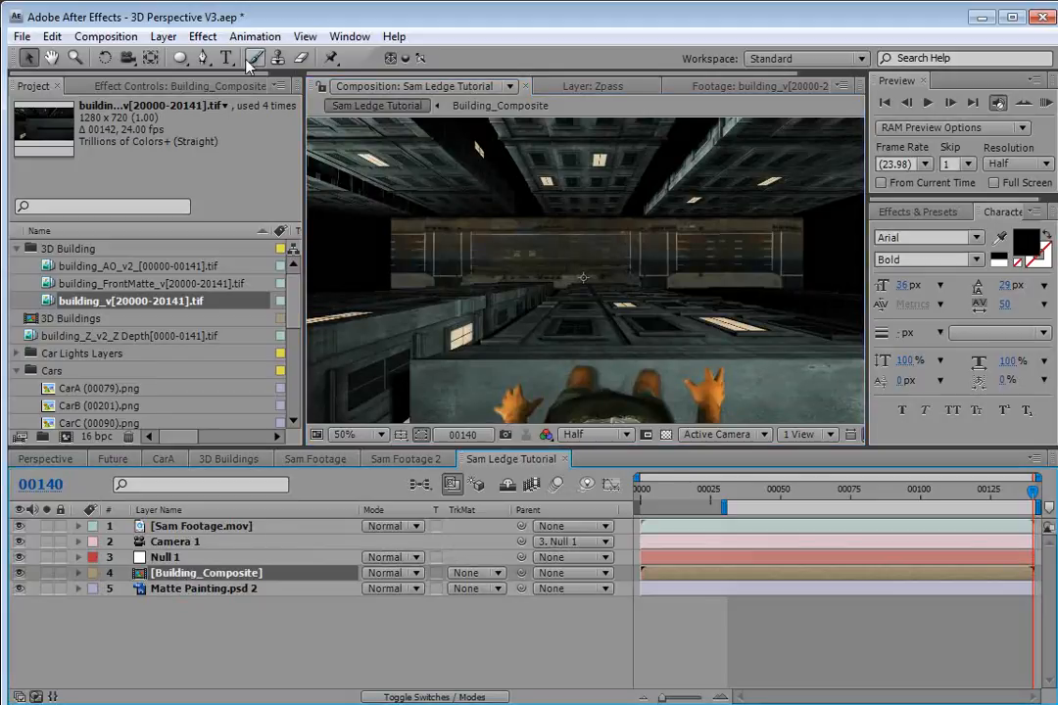
Apply a Curves effect to the Building_Composite layer and pull the RGB curve down to darken it.
left_click(202, 37)
mouse_move(259, 208)
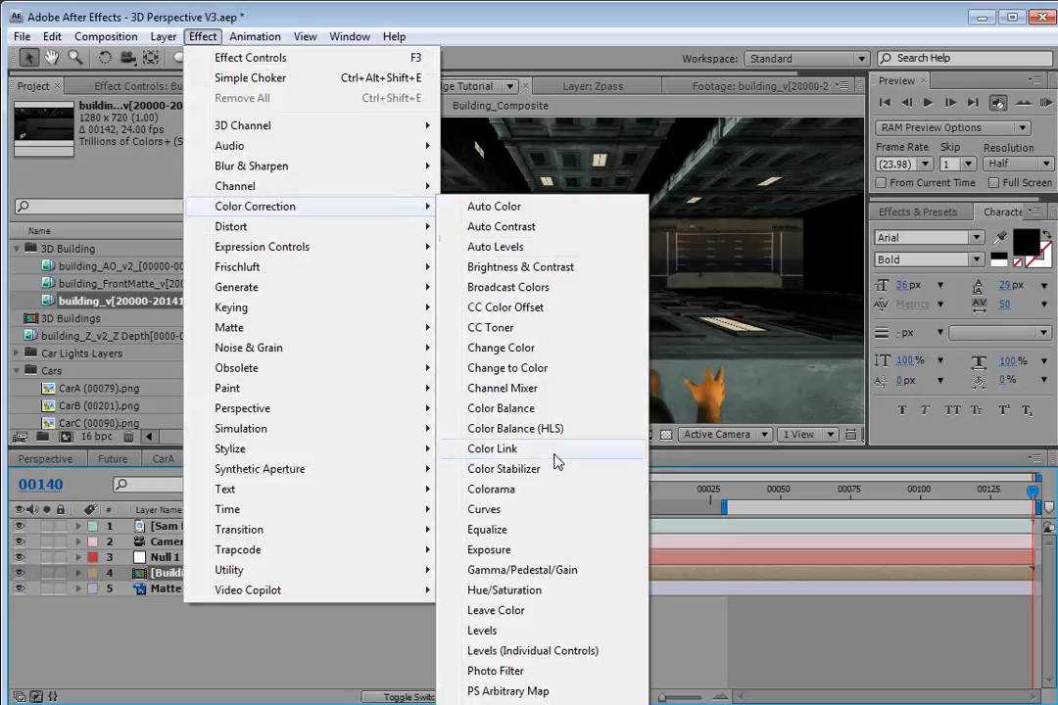
left_click(543, 510)
left_click_drag(133, 257, 143, 269)
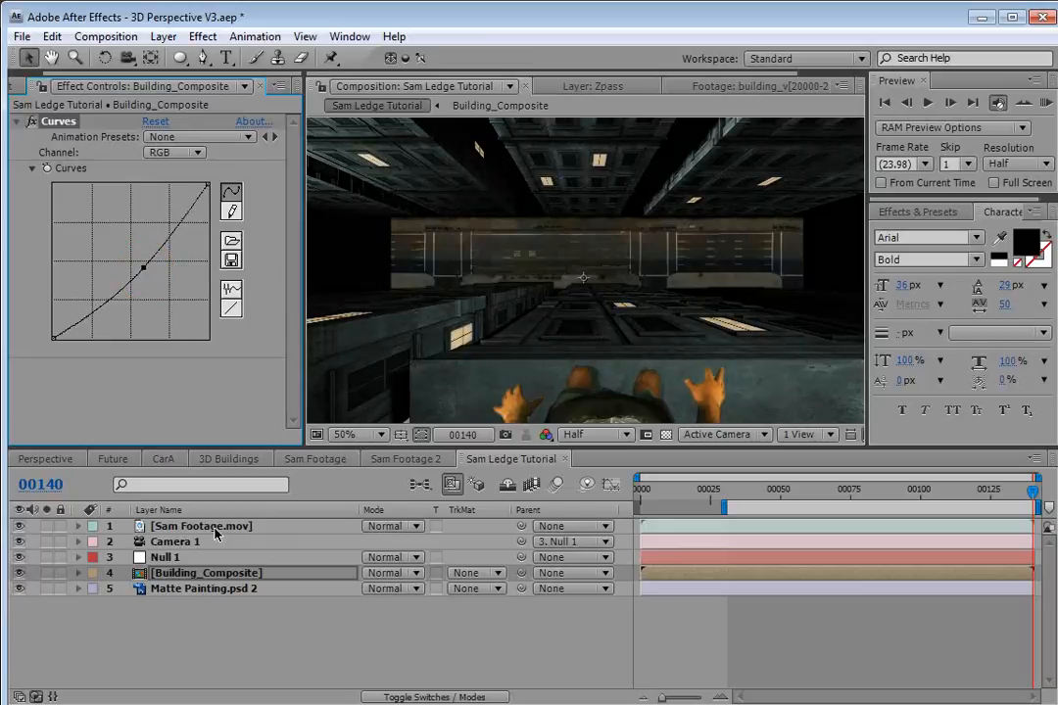
Move to frame 72, select the Sam Footage.mov layer and apply a Curves effect to it.
left_click_drag(918, 489, 843, 490)
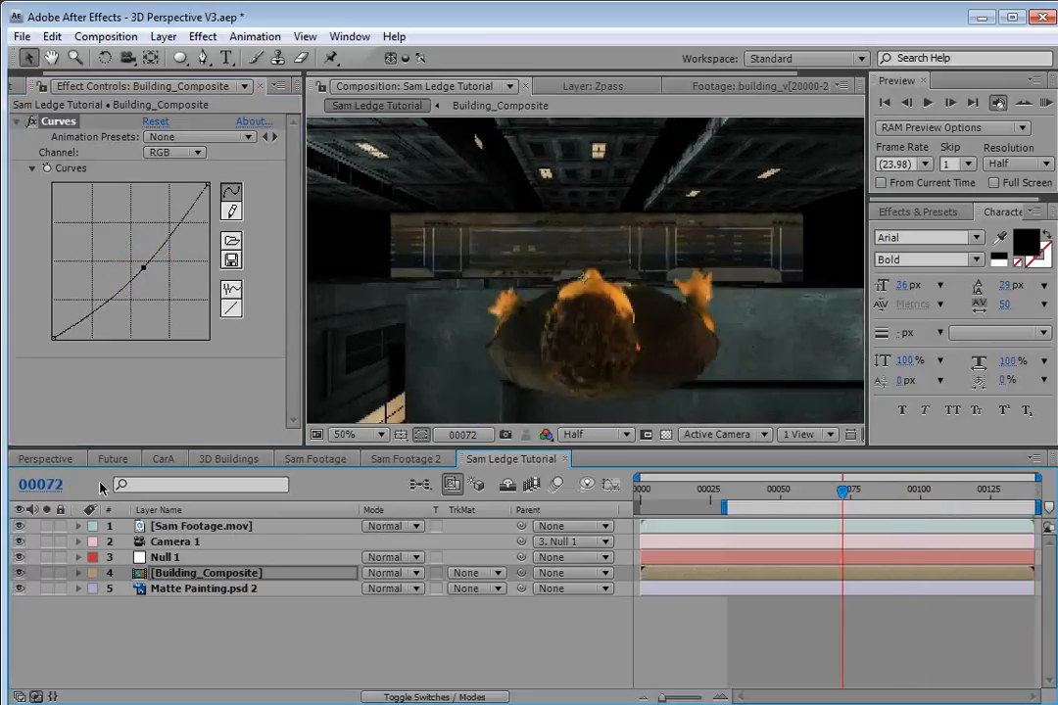
left_click(181, 526)
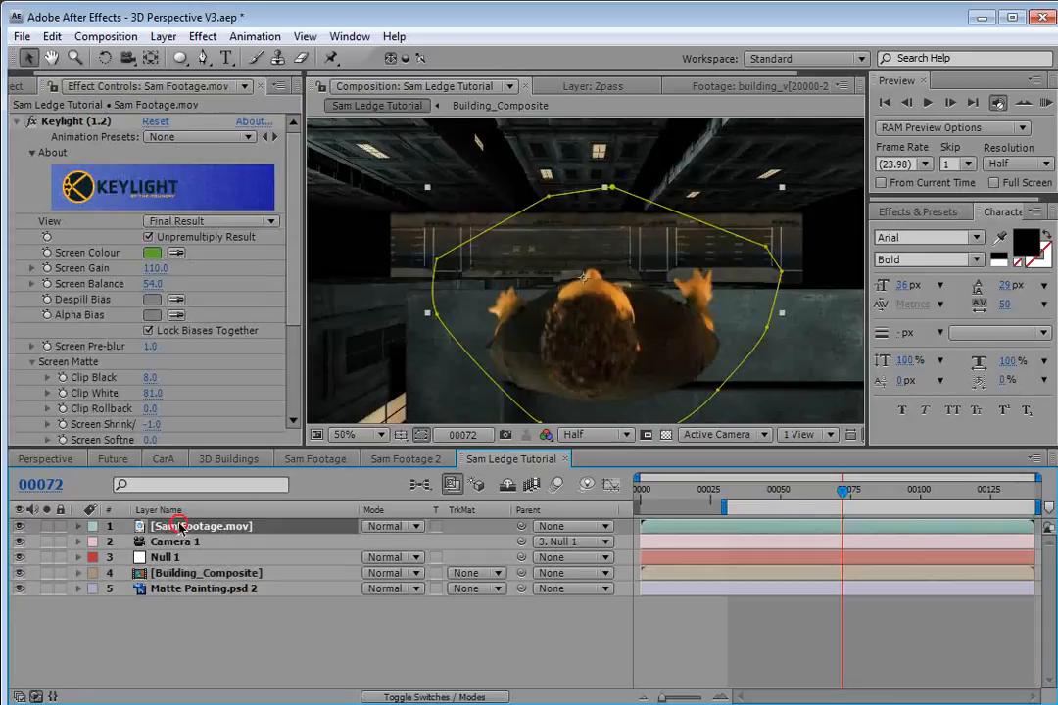
left_click(206, 38)
mouse_move(246, 206)
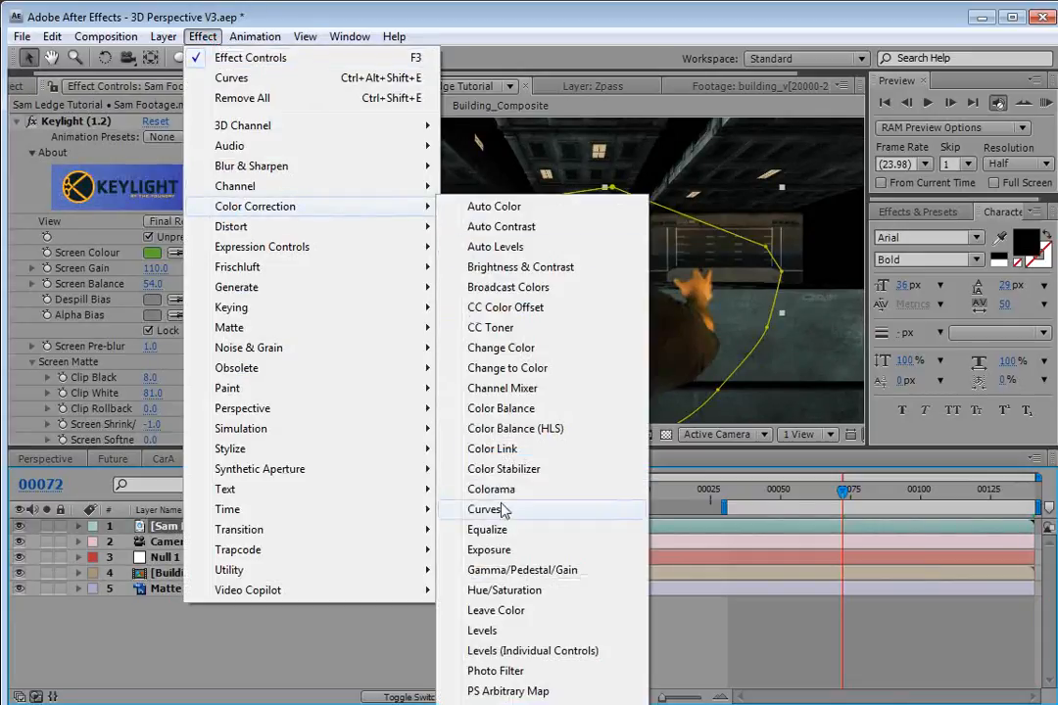
left_click(484, 509)
Add a Tint effect to Sam Footage.mov, set Amount to Tint to 40%, and move it above Curves.
left_click(203, 38)
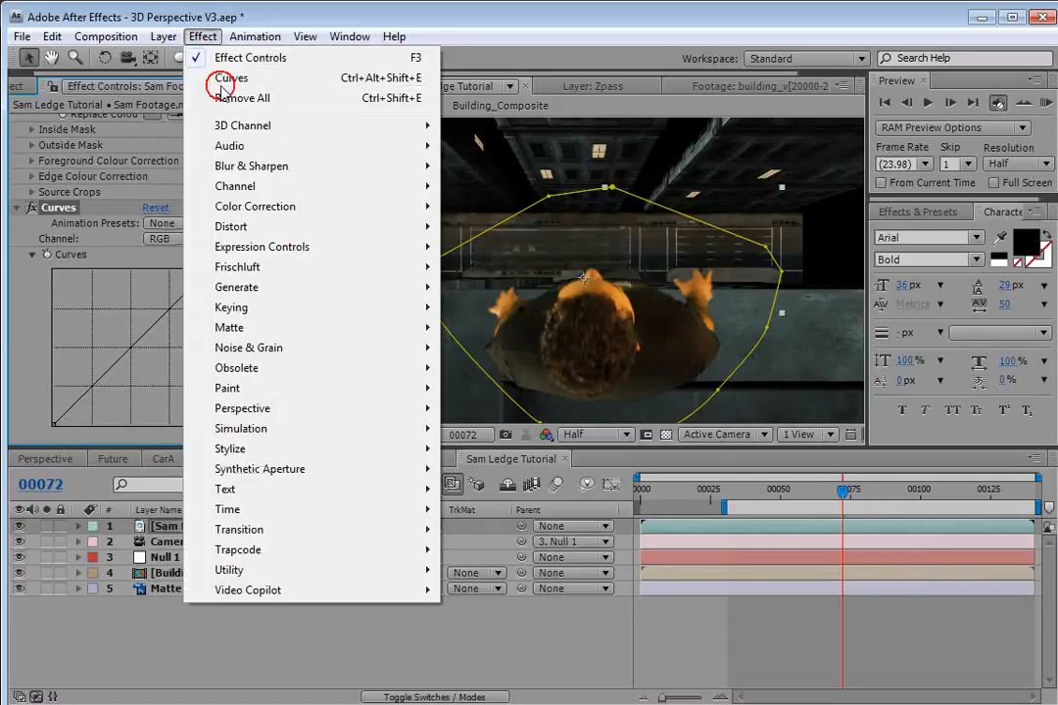
mouse_move(259, 208)
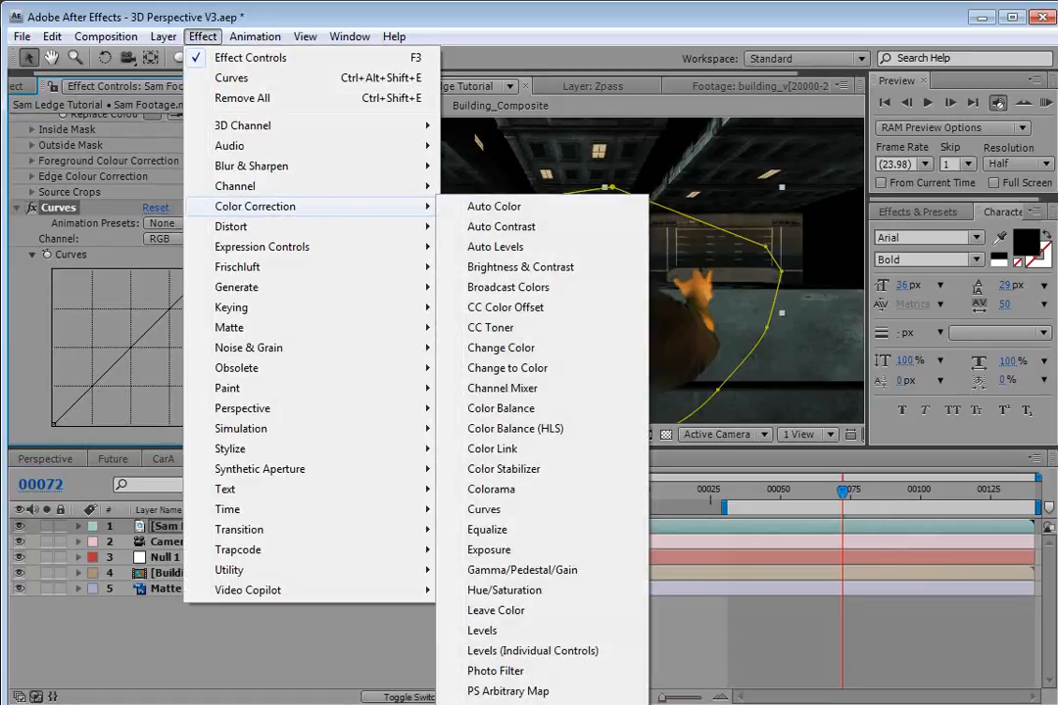
left_click(477, 703)
left_click_drag(149, 439, 80, 446)
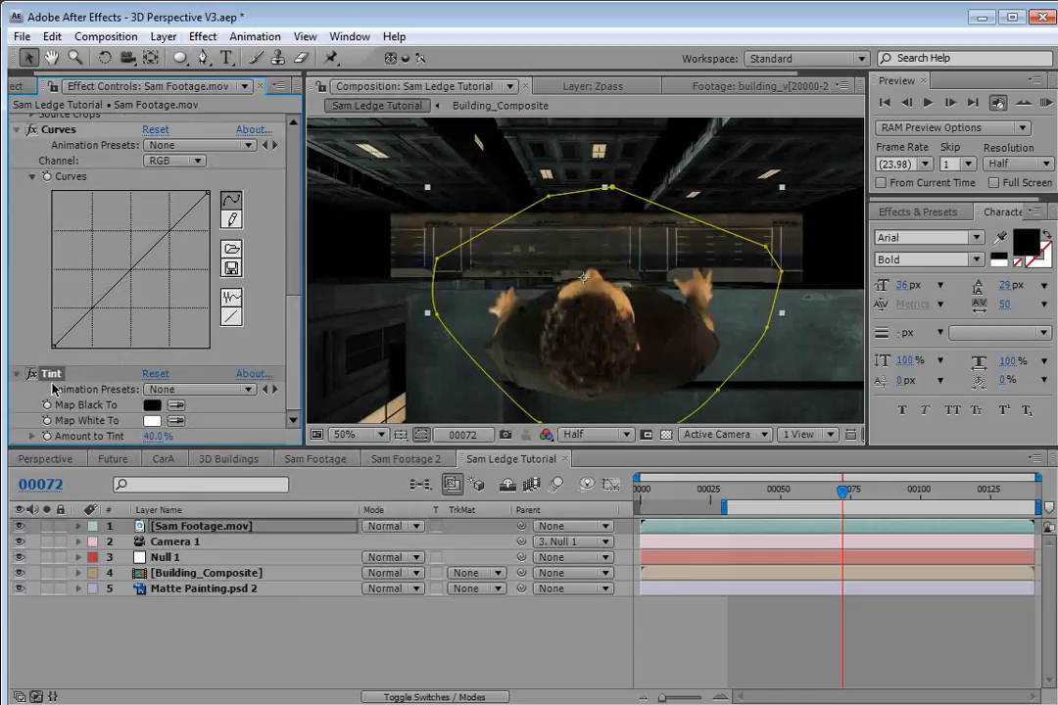
left_click_drag(50, 377, 49, 136)
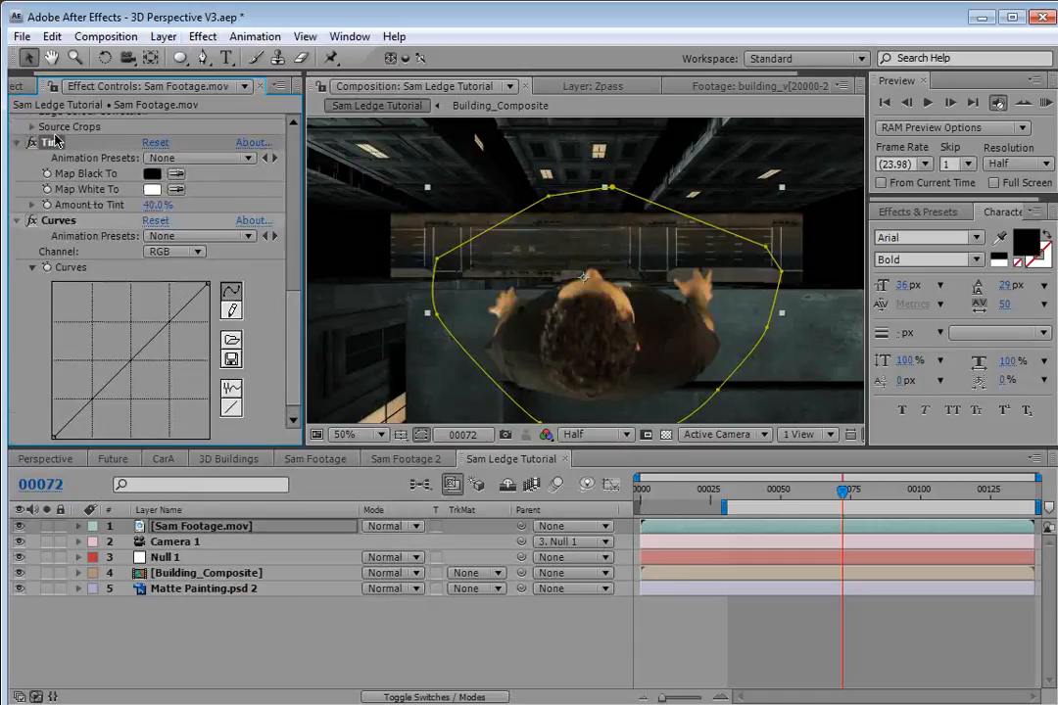
Pull down the footage's Curves in the RGB, Red and Blue channels to darken and tone the actor.
scroll(250, 353, "down", 1)
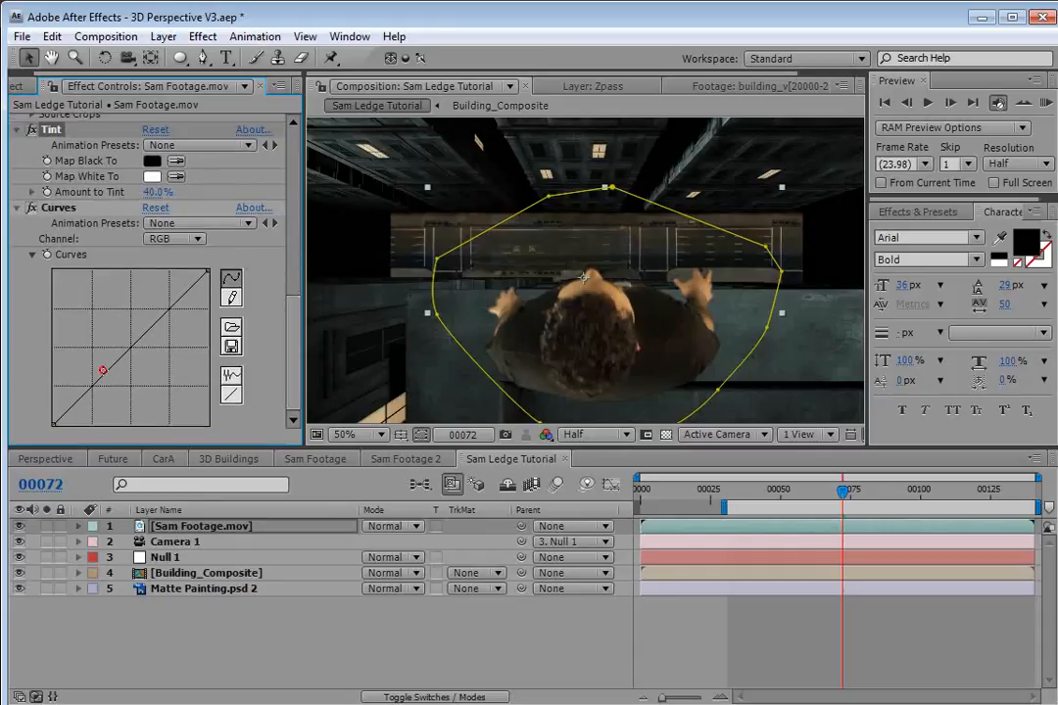
left_click_drag(103, 374, 104, 385)
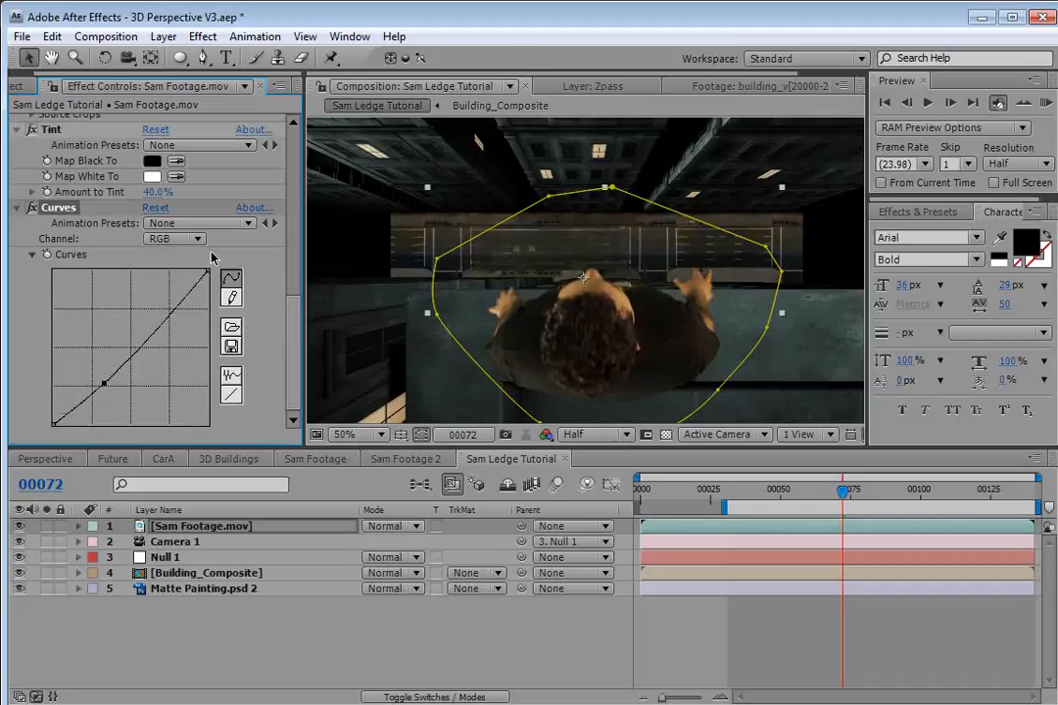
left_click(174, 238)
left_click(179, 257)
left_click(116, 374)
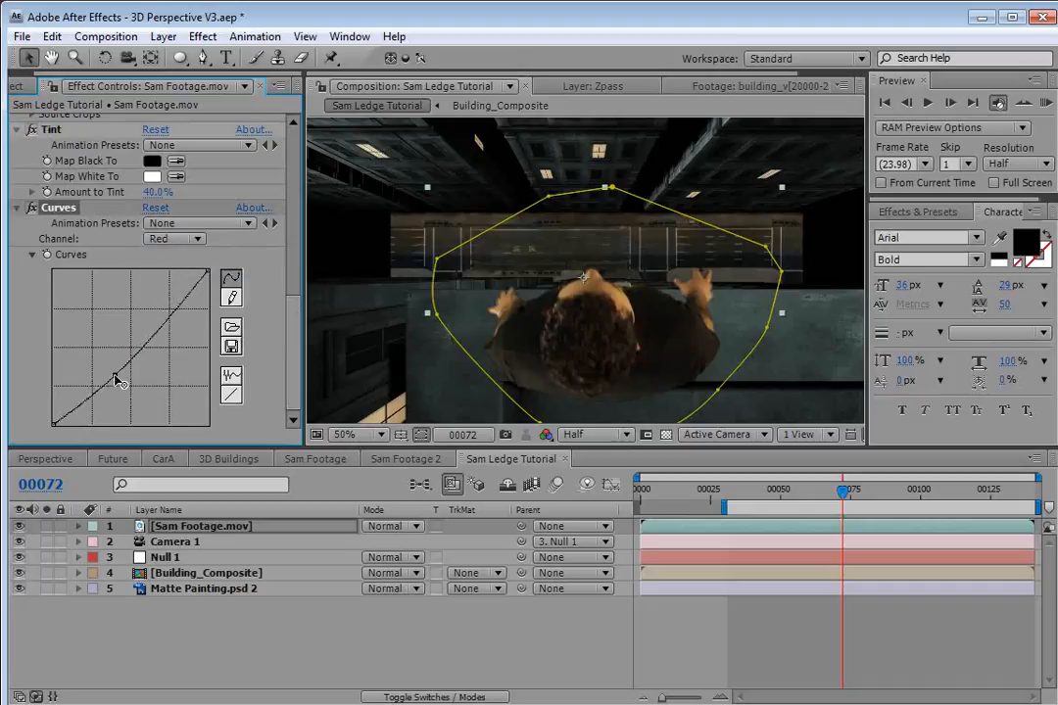
left_click_drag(115, 375, 114, 379)
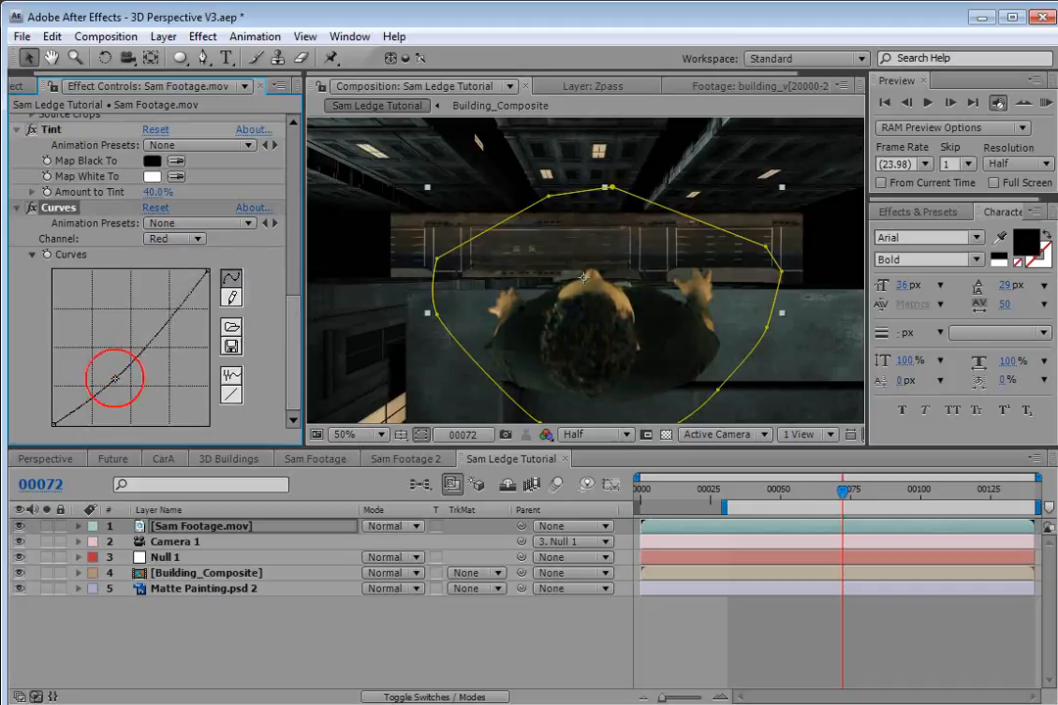
left_click(176, 238)
left_click(186, 282)
left_click_drag(125, 350, 116, 359)
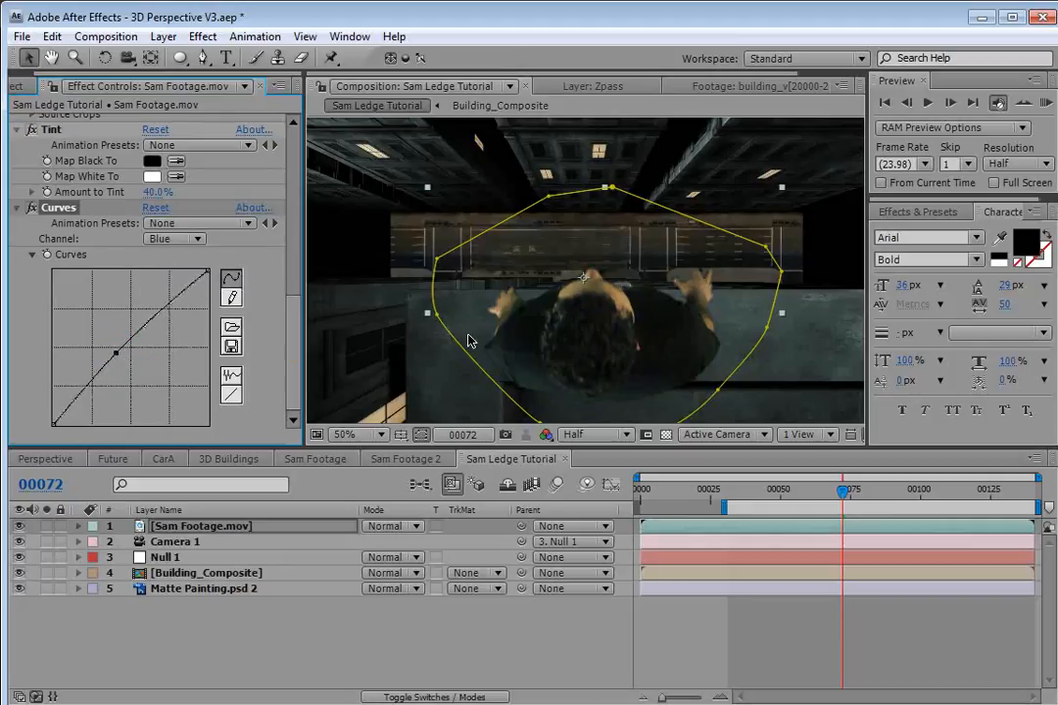
Lower the RGB curve's white point and shadows further, scrubbing the timeline to check the footage grade.
left_click(172, 239)
left_click(184, 177)
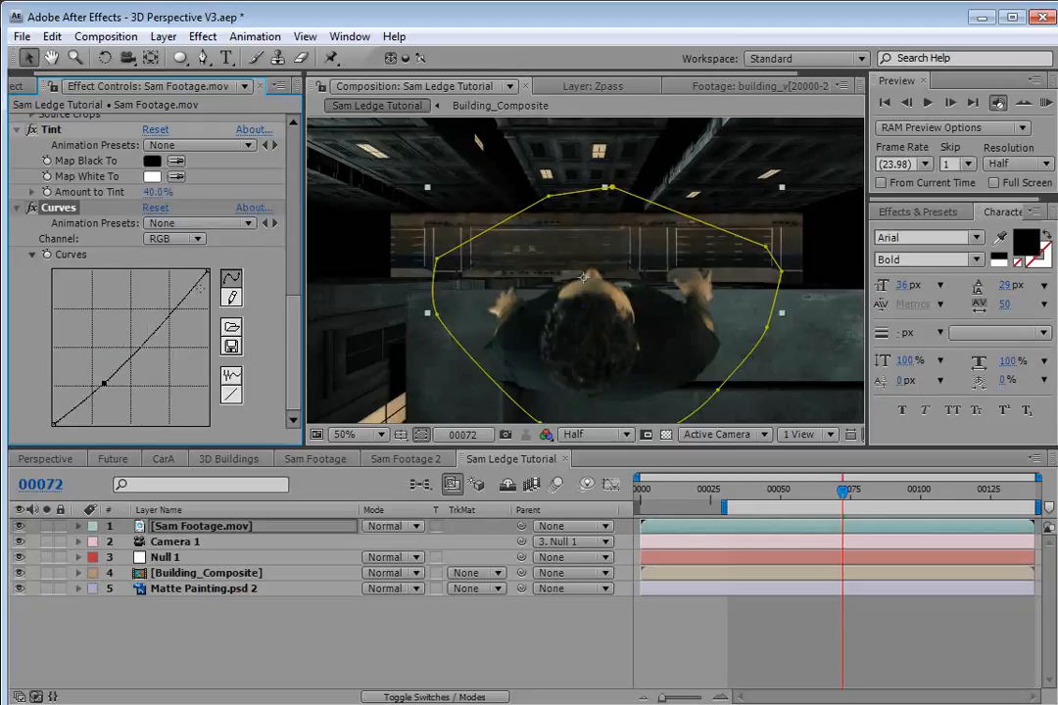
left_click_drag(208, 279, 206, 315)
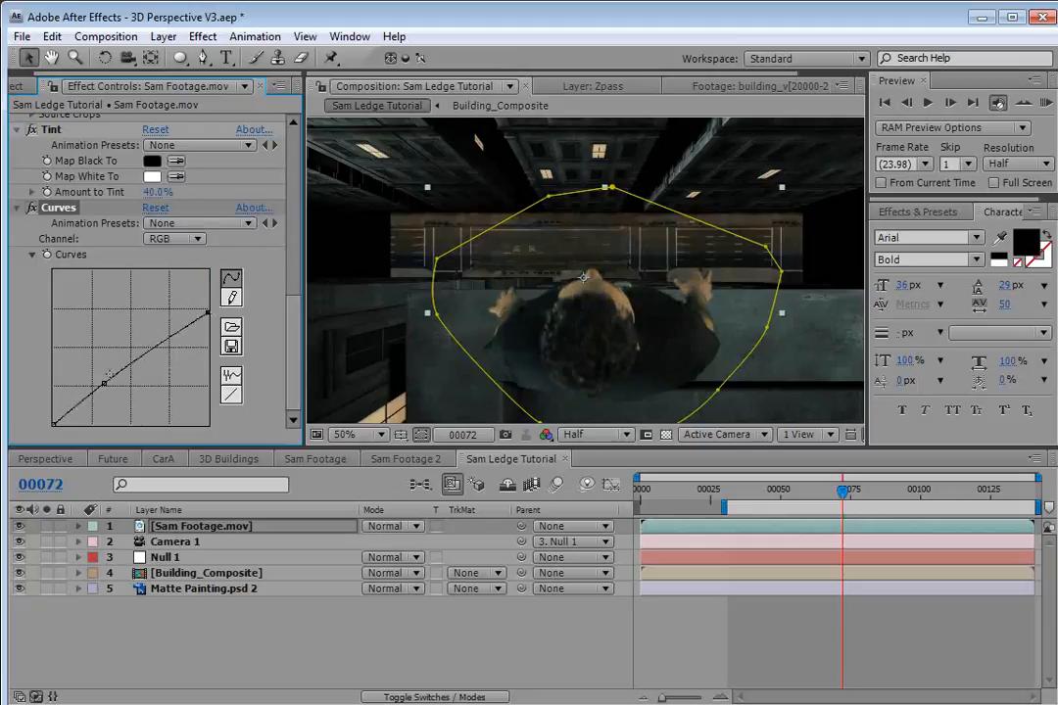
left_click_drag(104, 384, 91, 401)
mouse_move(205, 316)
left_mouse_down()
mouse_move(208, 286)
mouse_move(214, 334)
left_mouse_up()
left_click_drag(879, 505, 897, 547)
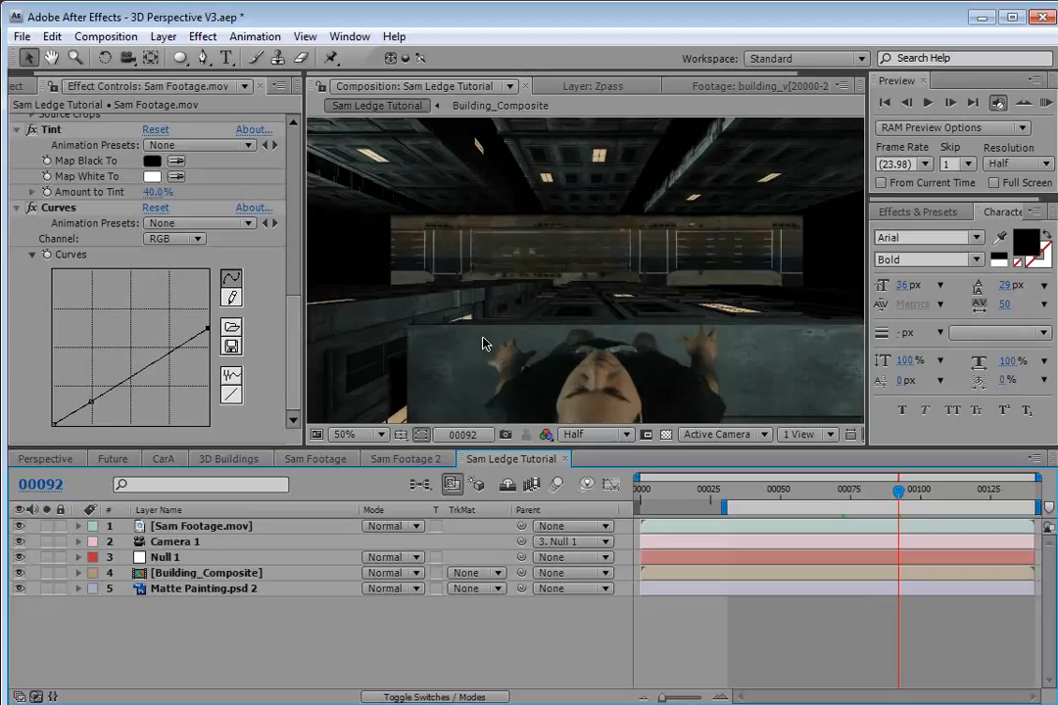
left_click_drag(832, 477, 777, 486)
Create a black solid below Sam Footage.mov, make it 3D, move it upward, and hide it.
left_click(162, 36)
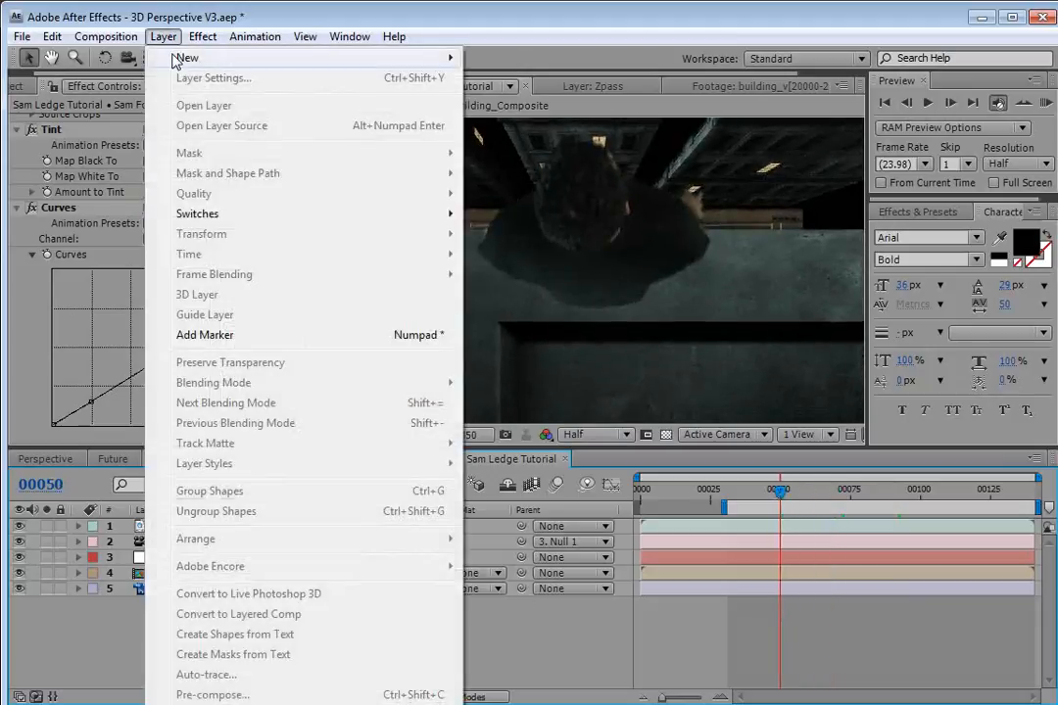
mouse_move(186, 58)
left_click(548, 78)
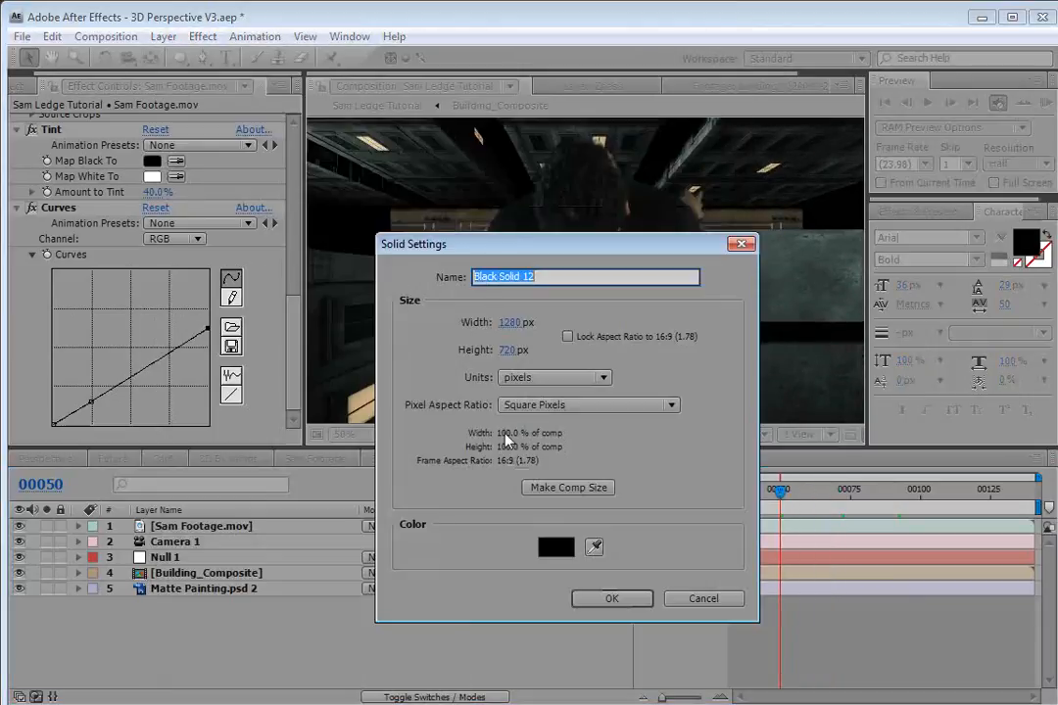
left_click(609, 599)
mouse_move(181, 533)
left_mouse_down()
mouse_move(188, 547)
mouse_move(173, 550)
left_mouse_up()
key("F4")
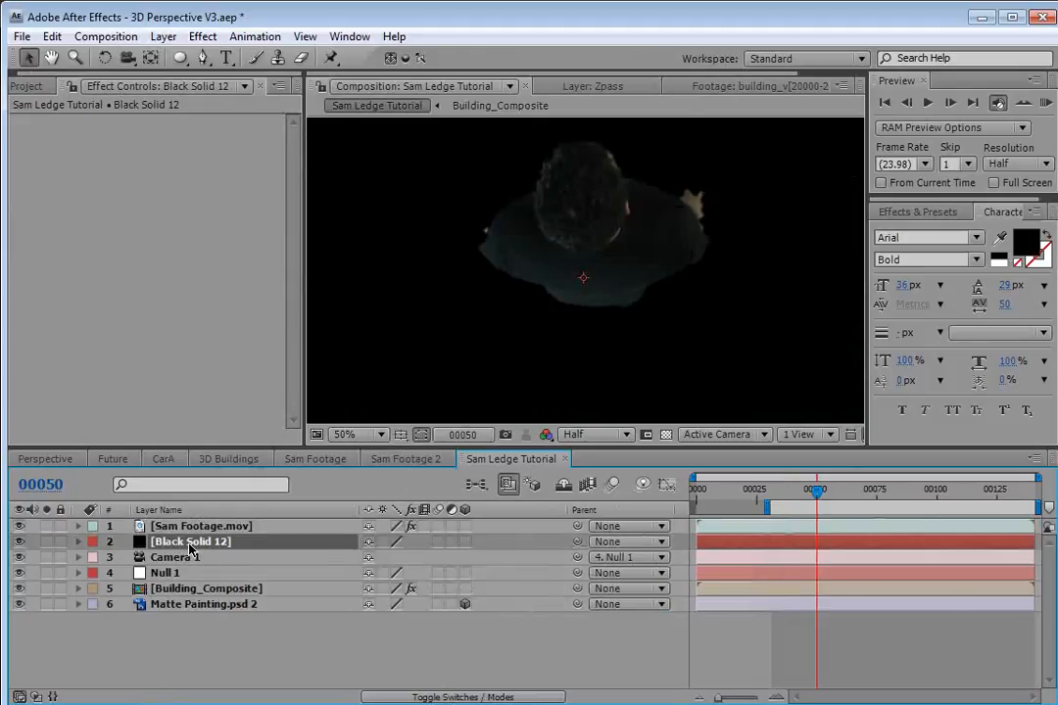
left_click(465, 544)
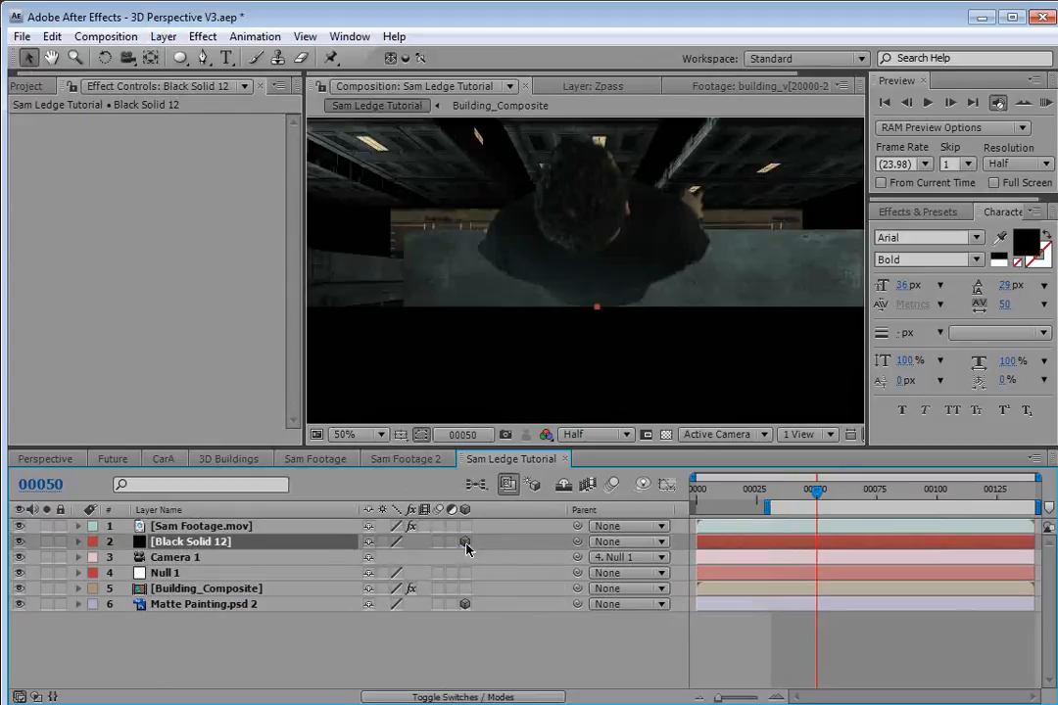
left_click_drag(592, 383, 615, 302)
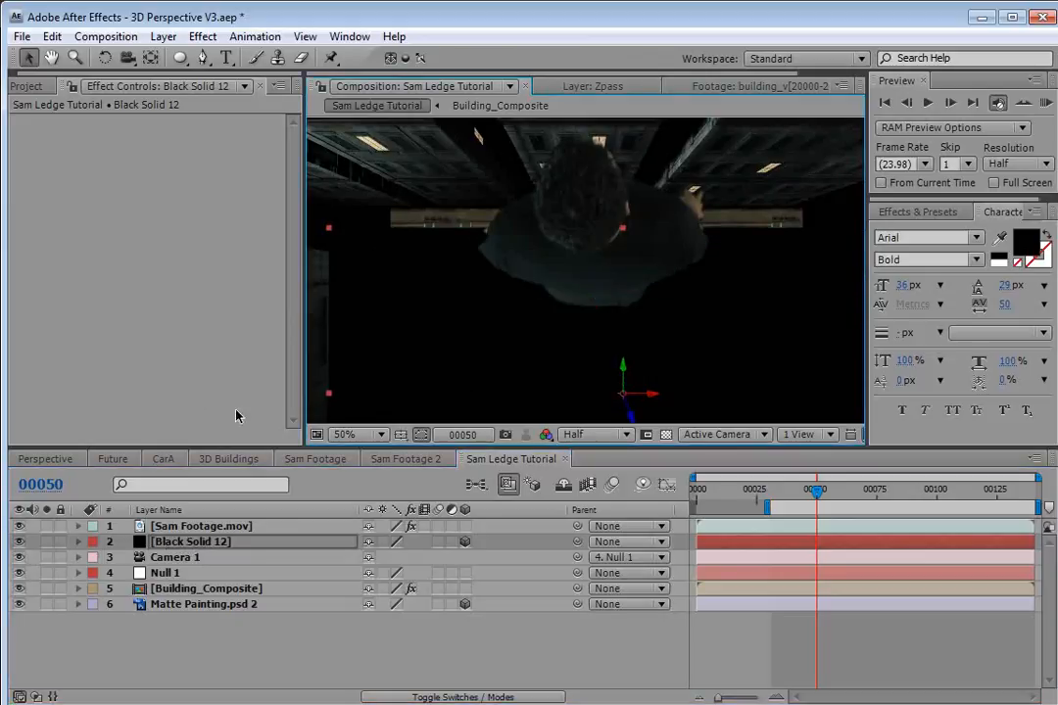
left_click(19, 541)
Draw a closed pen mask on the solid around the ledge front spanning the frame width.
left_click(203, 59)
left_click(403, 247)
key("space")
left_click_drag(668, 286, 612, 296)
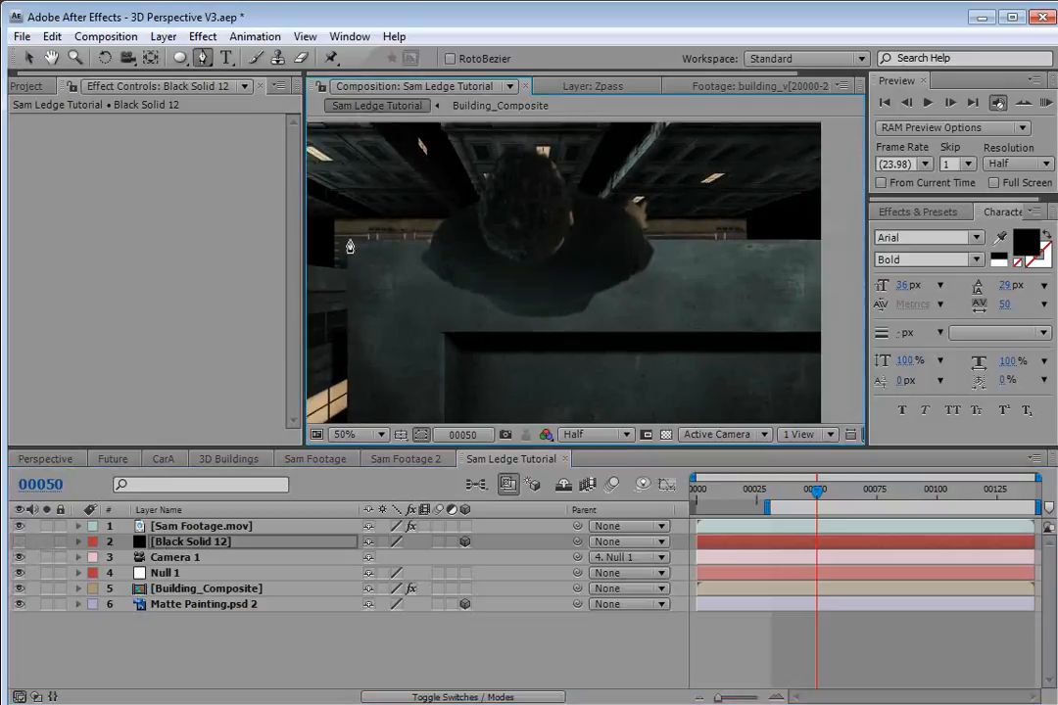
left_click(348, 240)
left_click(821, 240)
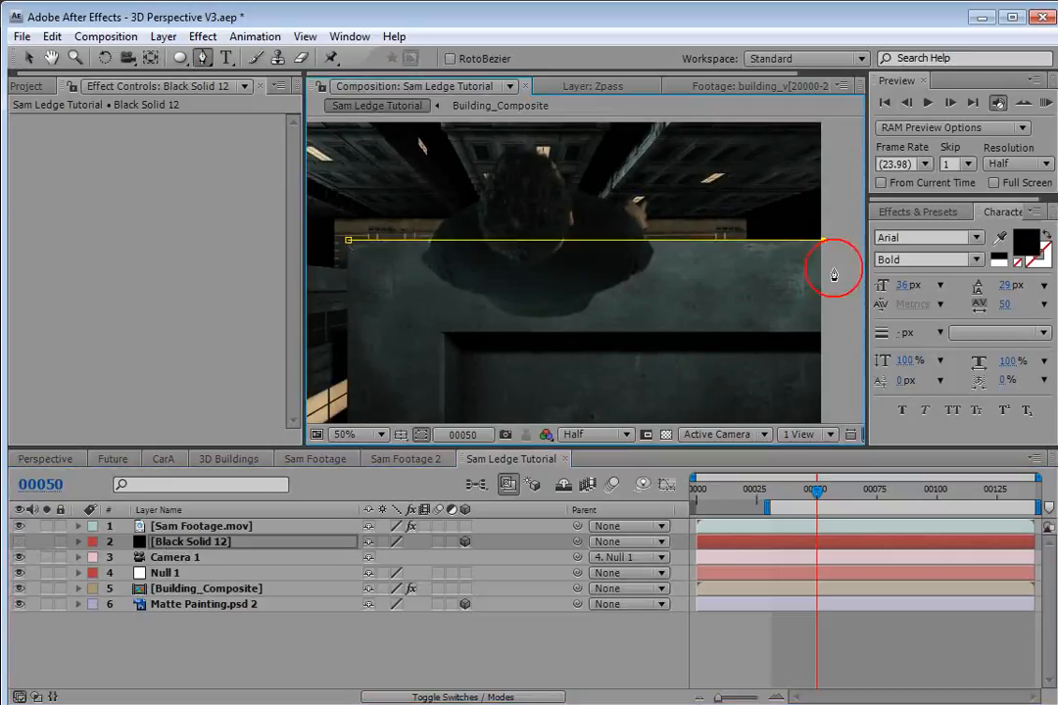
left_click(845, 327)
left_click(446, 333)
left_click(349, 330)
left_click(348, 242)
At frame 96, draw a second closed pen mask around the actor's head and shoulders.
left_click_drag(898, 500, 927, 495)
key("space")
left_click_drag(539, 348, 554, 296)
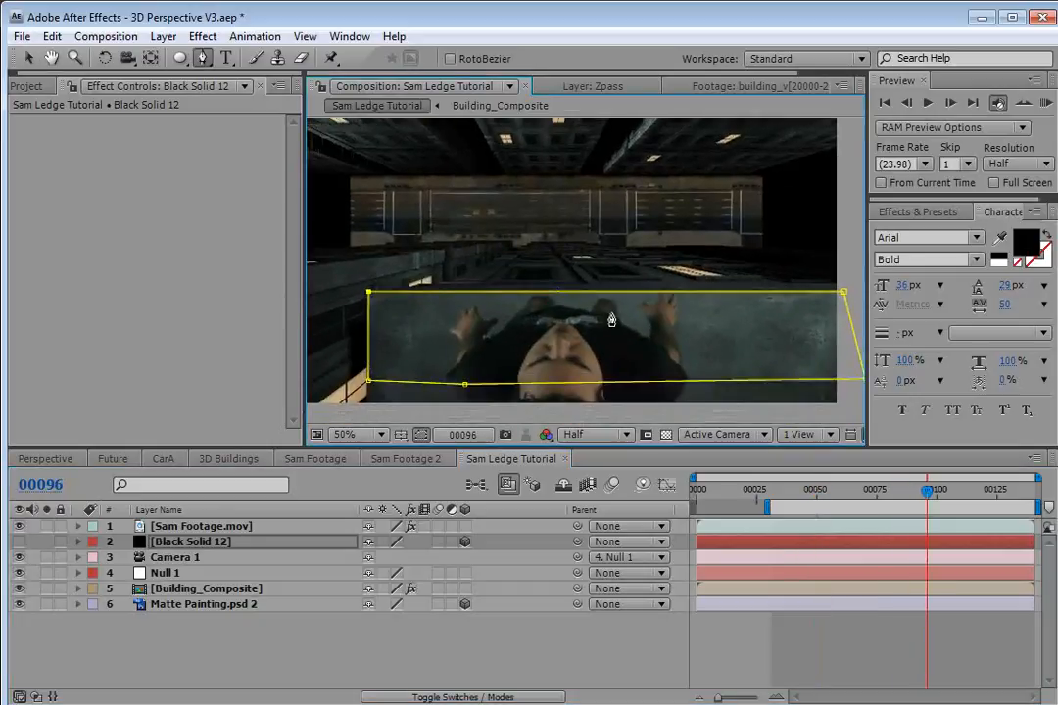
left_click(613, 331)
left_click(613, 307)
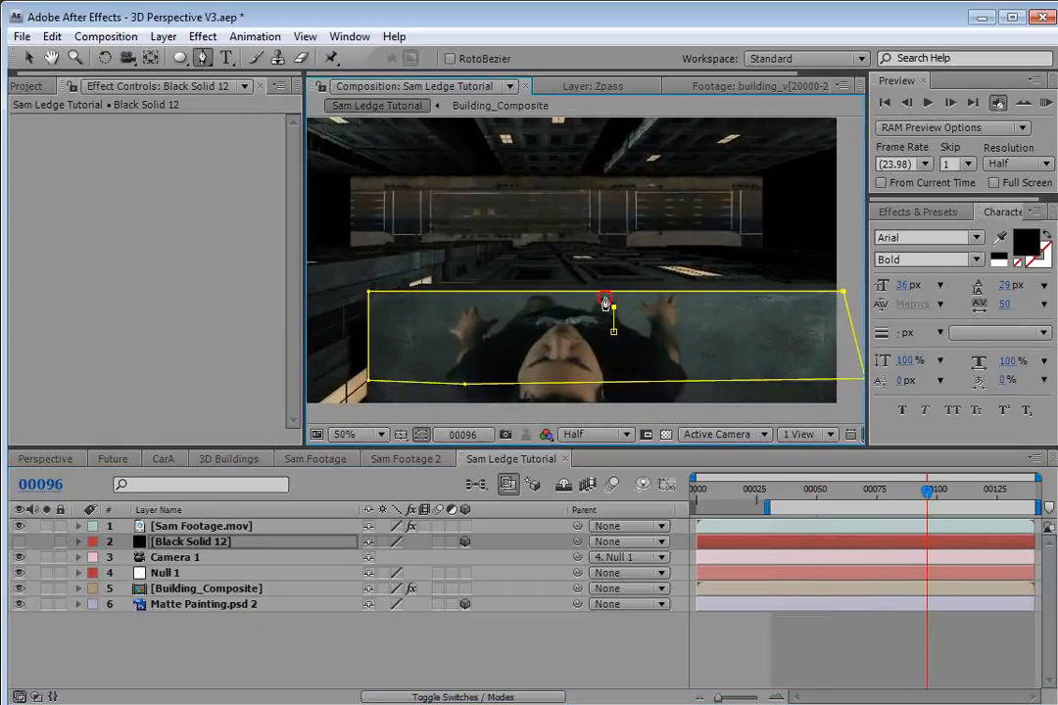
left_click(482, 226)
left_click(412, 274)
left_click(415, 326)
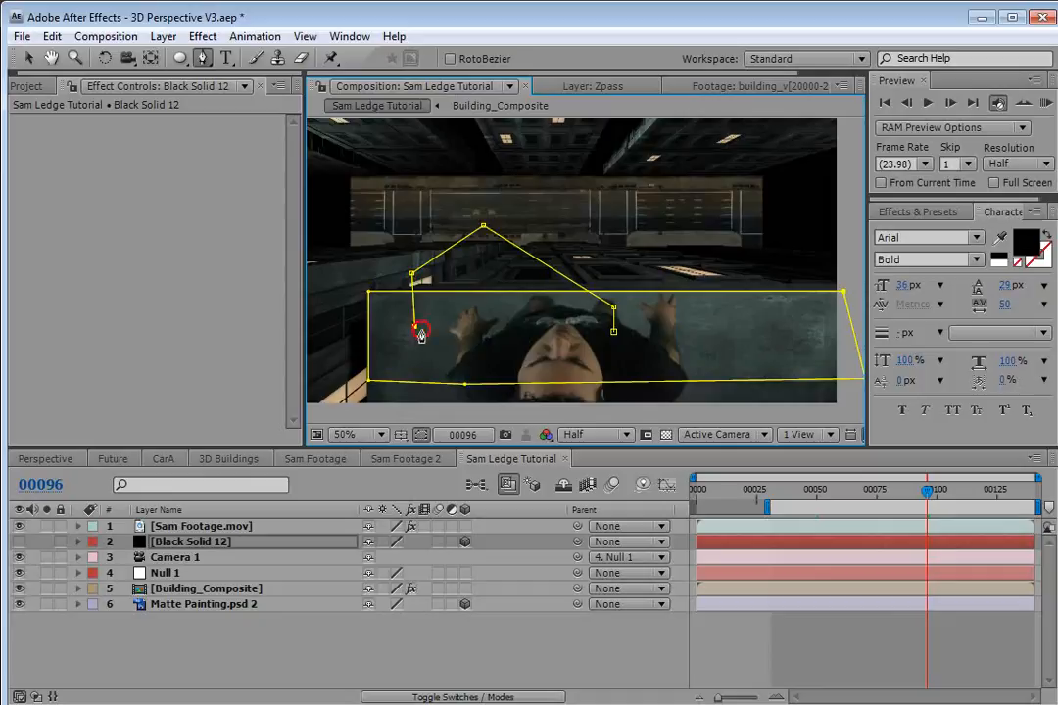
left_click(502, 356)
left_click(581, 351)
left_click(603, 353)
left_click(613, 332)
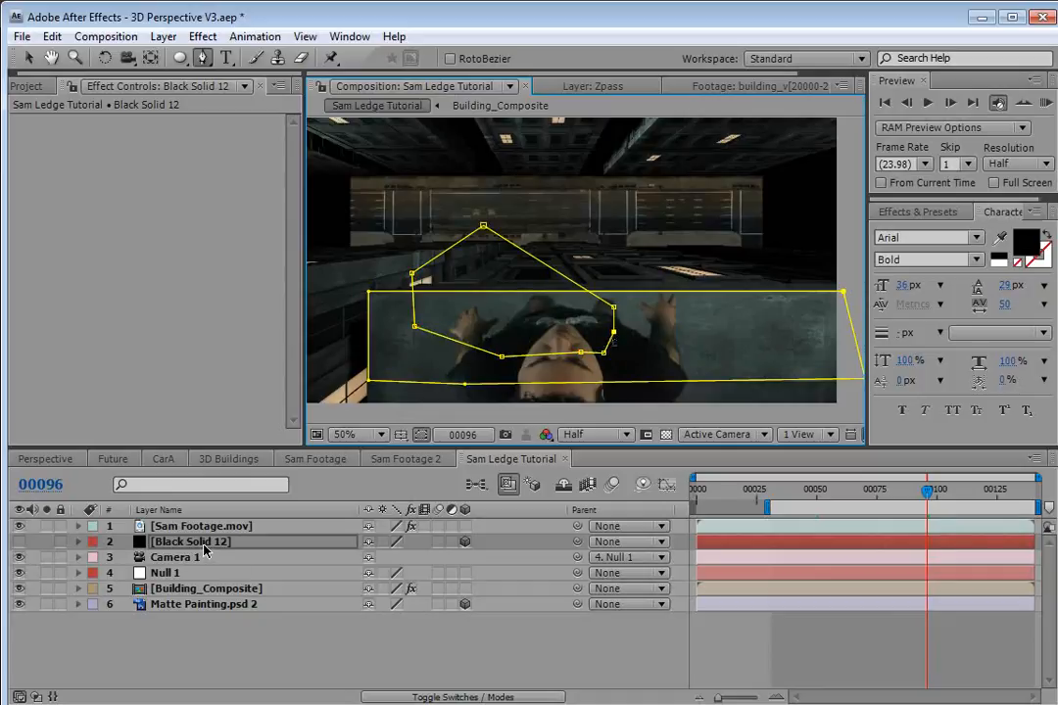
Reveal the solid's masks, turn the solid back on, and set Mask 1 to Subtract with Inverted enabled.
key("m")
left_click_drag(147, 594, 158, 558)
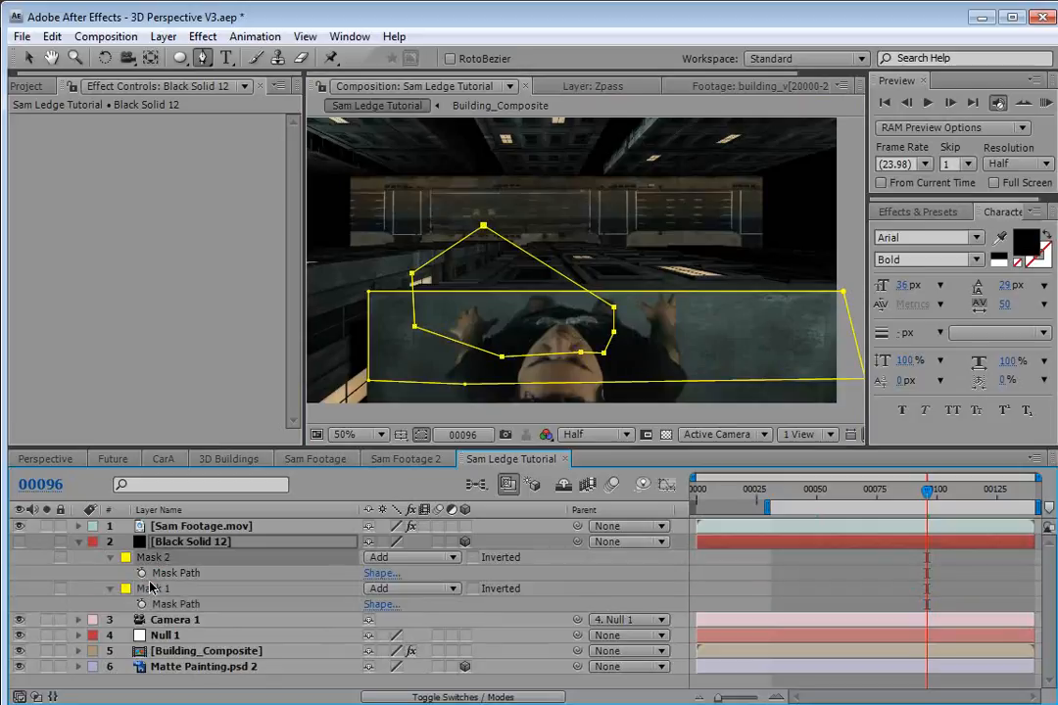
left_click(20, 542)
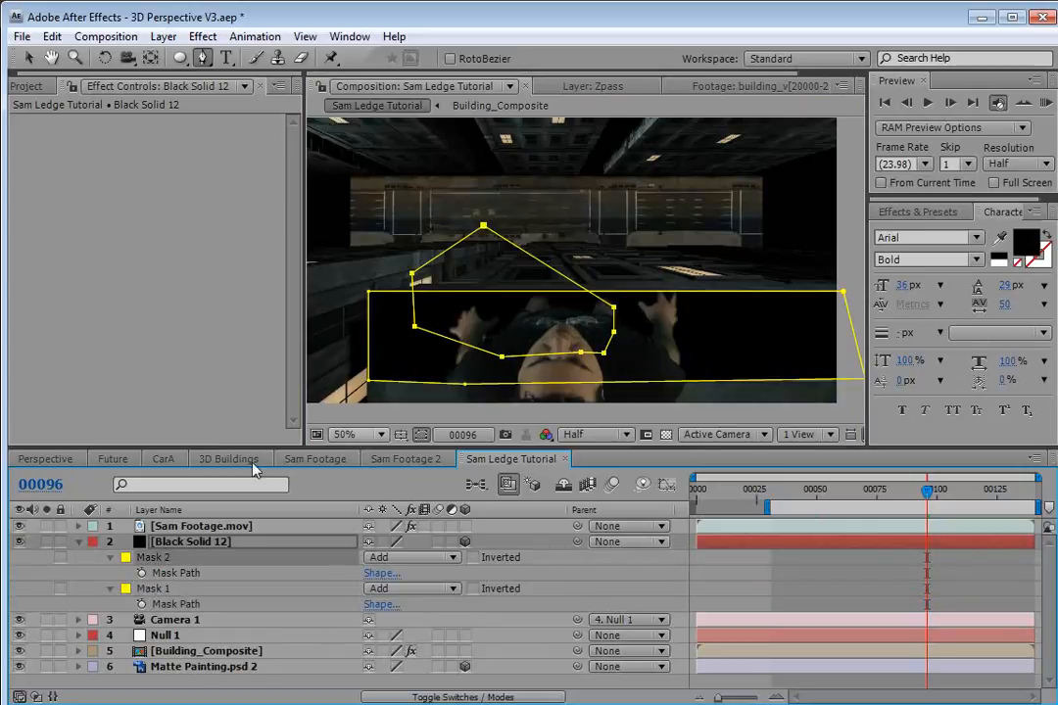
left_click(230, 559)
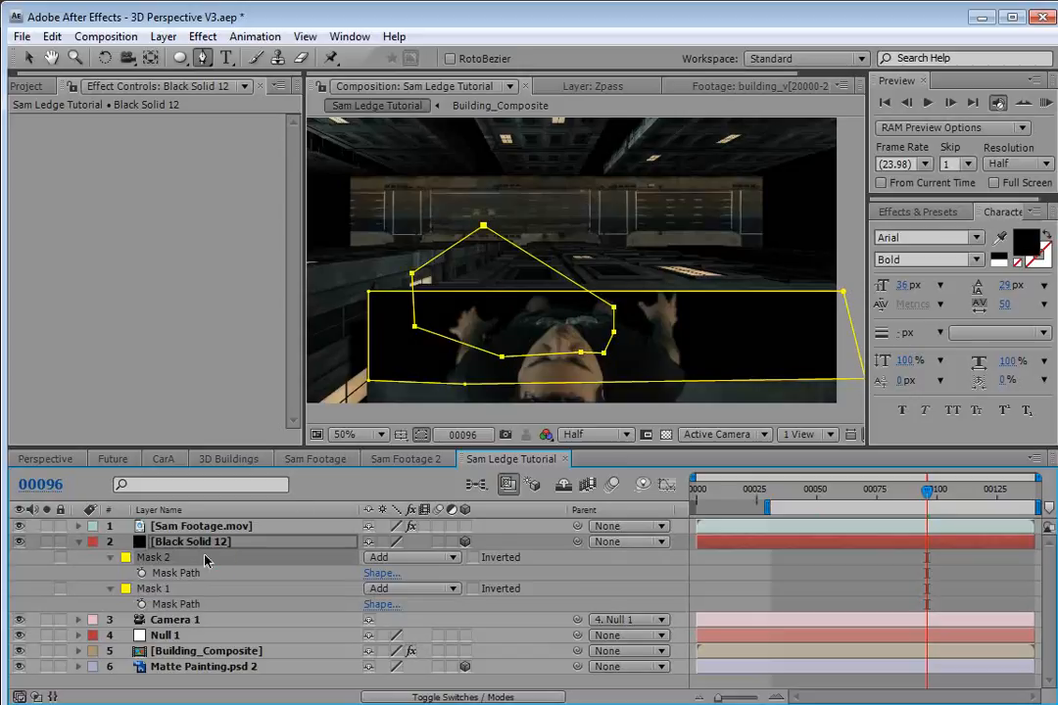
left_click(165, 589)
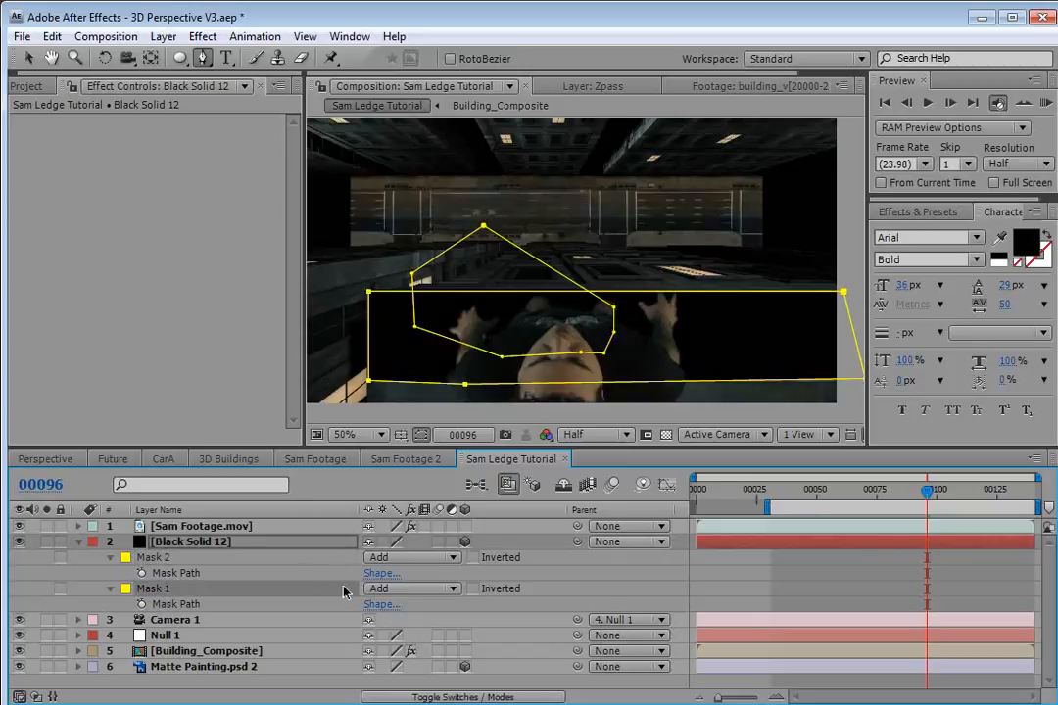
left_click(411, 589)
left_click(402, 612)
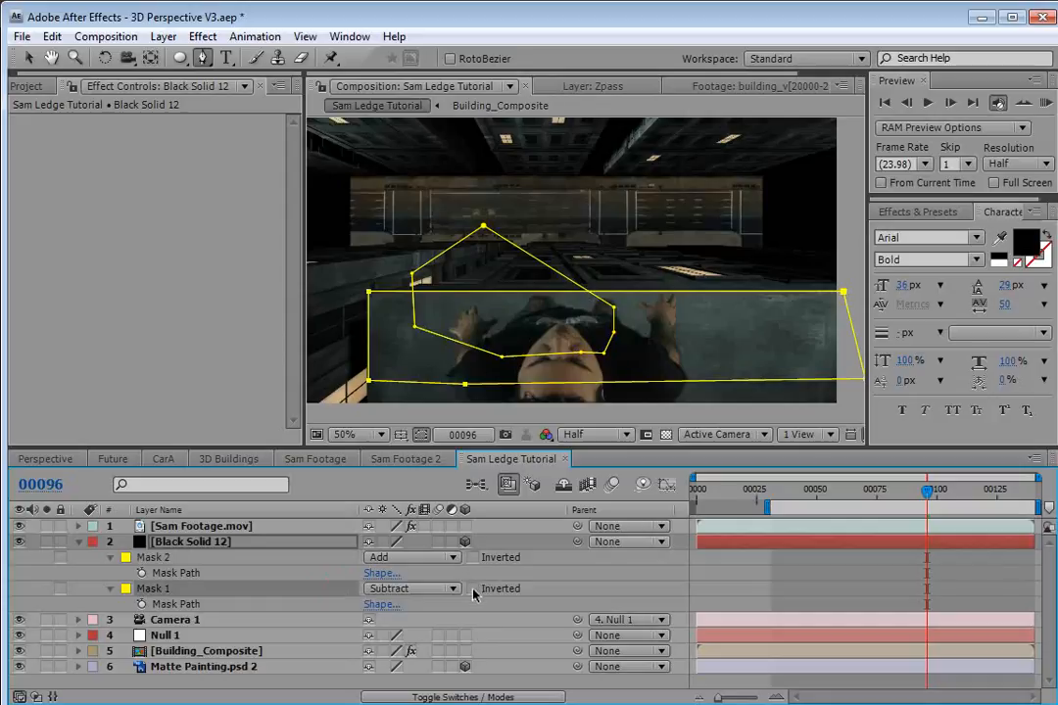
left_click(473, 589)
left_click(746, 574)
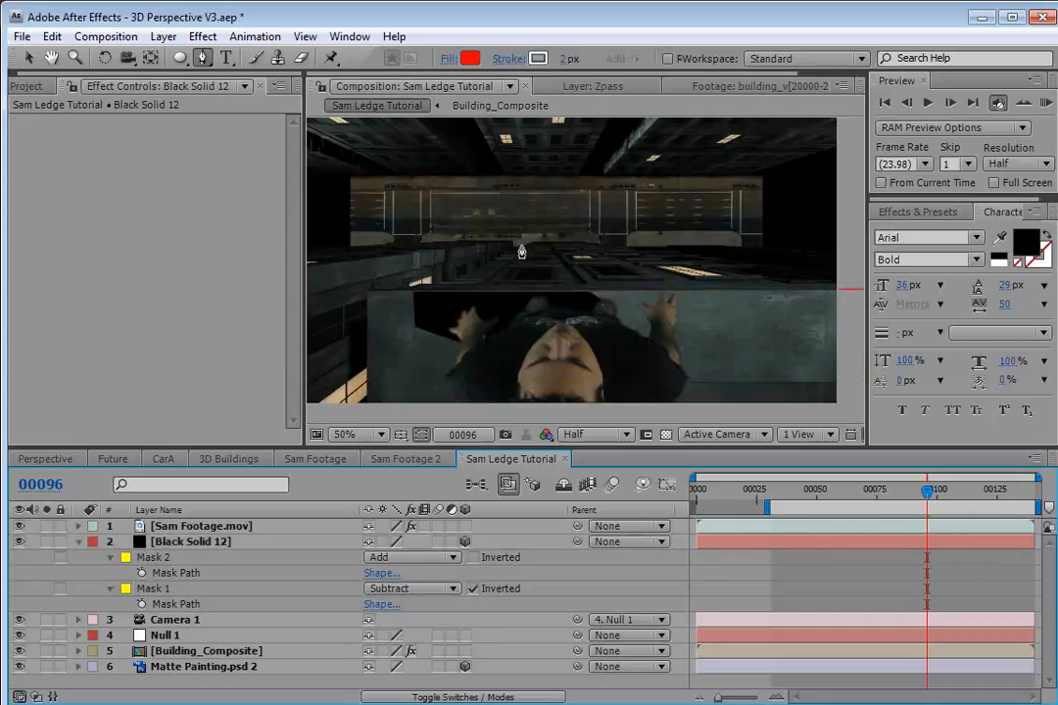
left_click(153, 557)
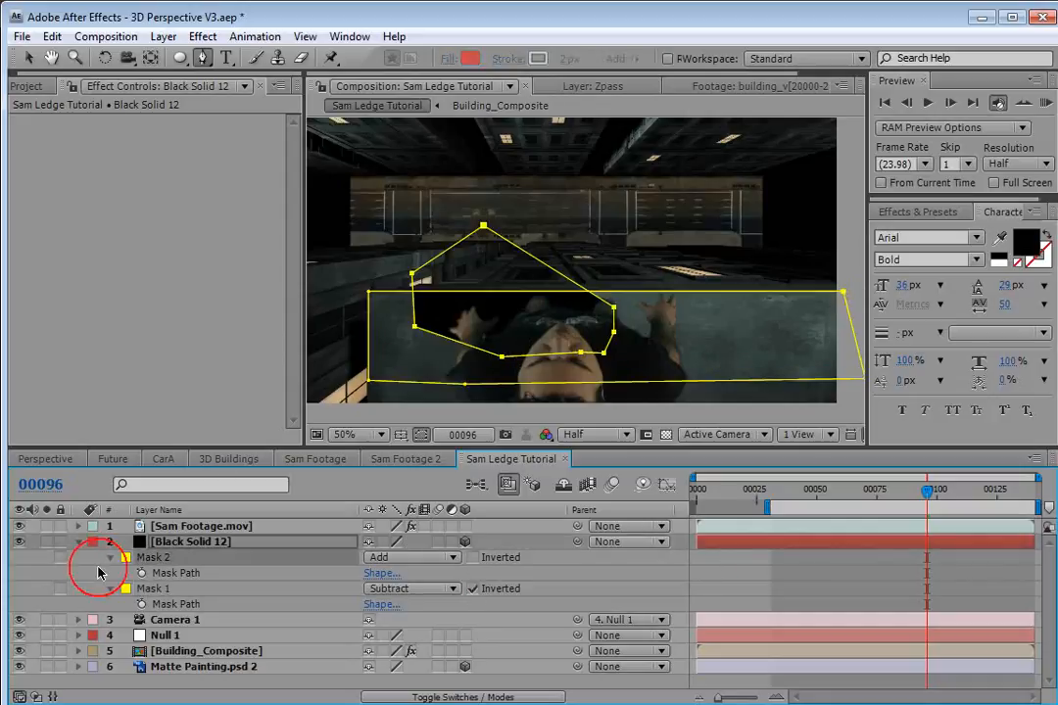
Expand Mask 2's properties and feather it to about 101 pixels.
left_click(110, 557)
left_click(110, 558)
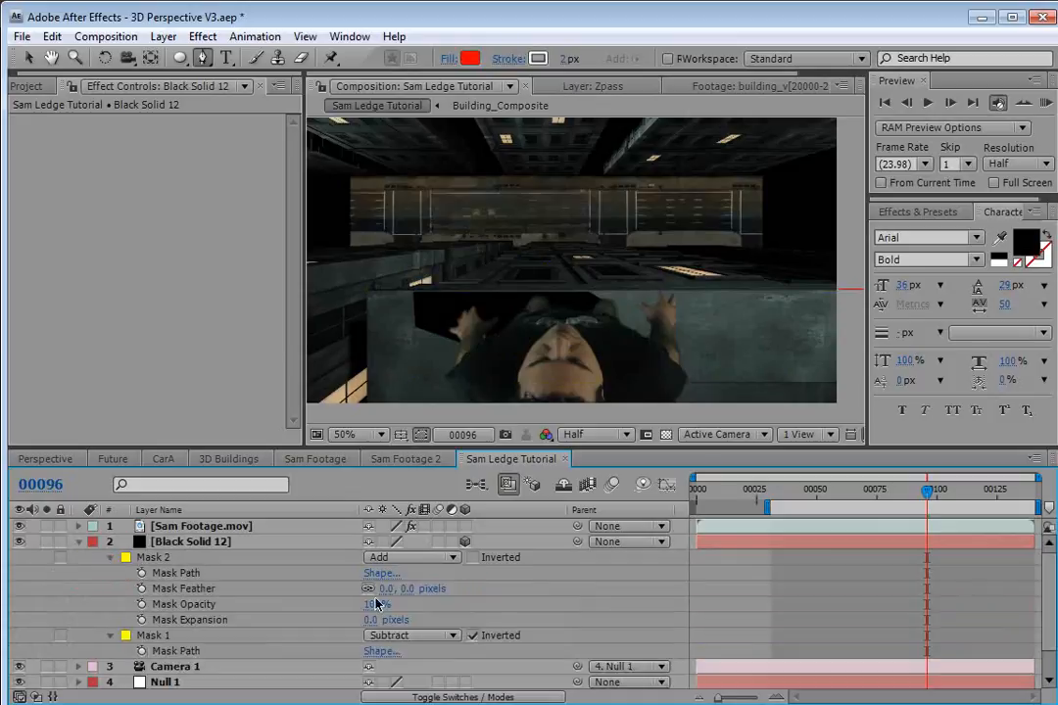
left_click_drag(417, 587, 412, 589)
left_click_drag(435, 588, 502, 588)
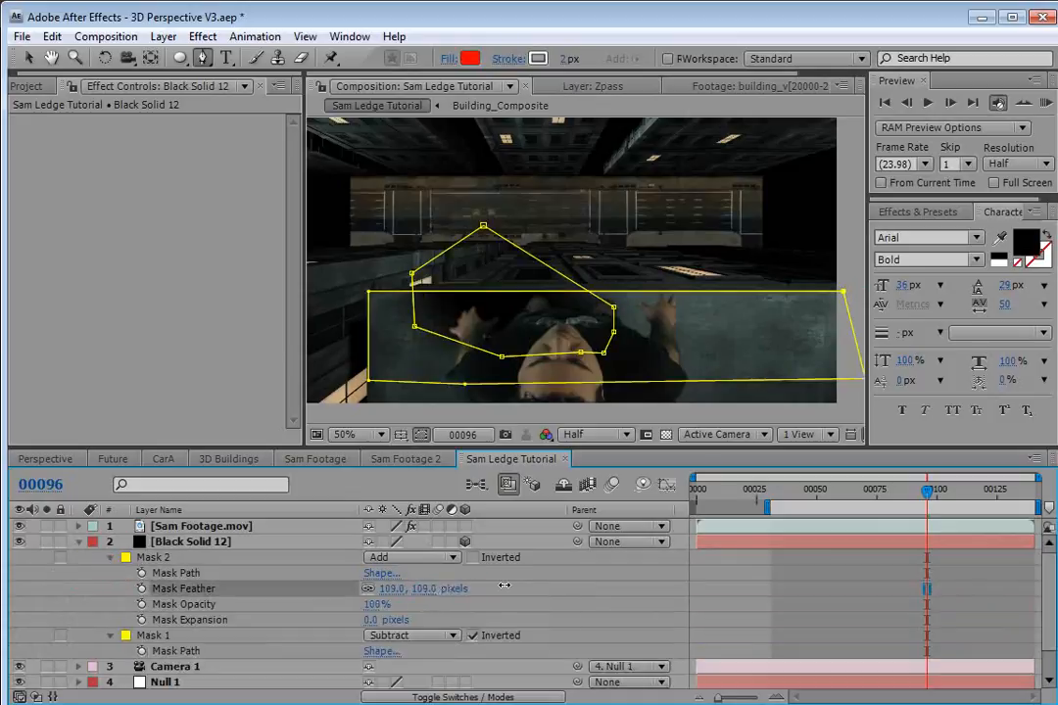
left_click(197, 545)
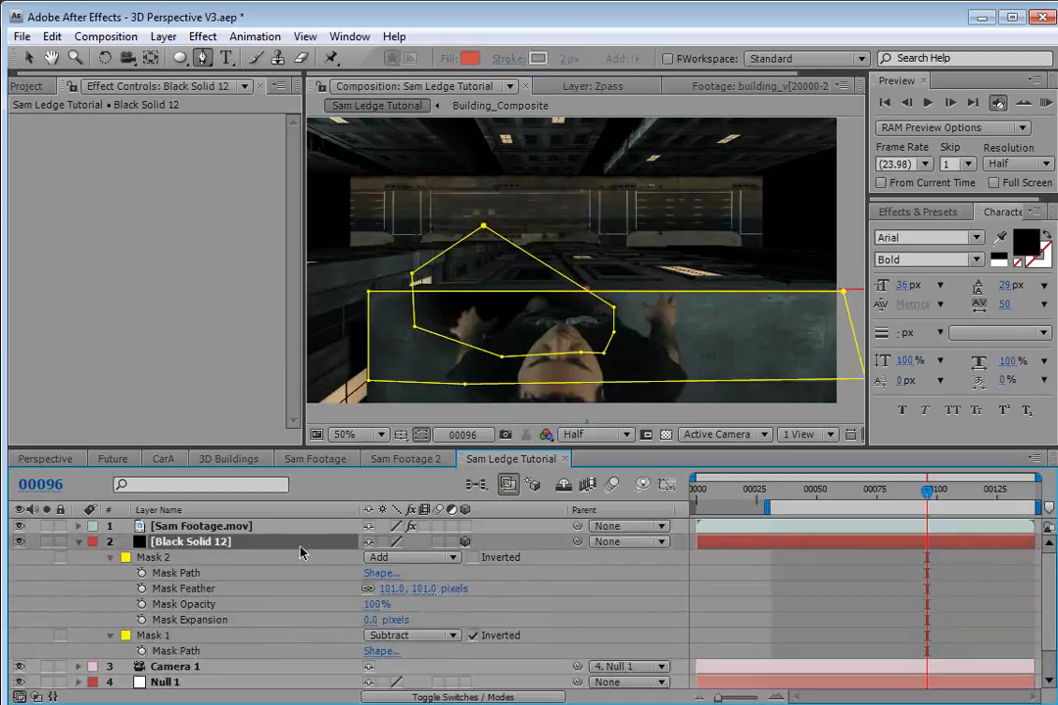
Switch the timeline to modes and set the black solid's blend mode to a Classic Color mode.
key("F4")
left_click(387, 541)
left_click(411, 655)
left_click(392, 541)
left_click(421, 564)
Lower the black solid's opacity to 18%.
key("t")
left_click_drag(371, 557, 633, 615)
left_click(747, 639)
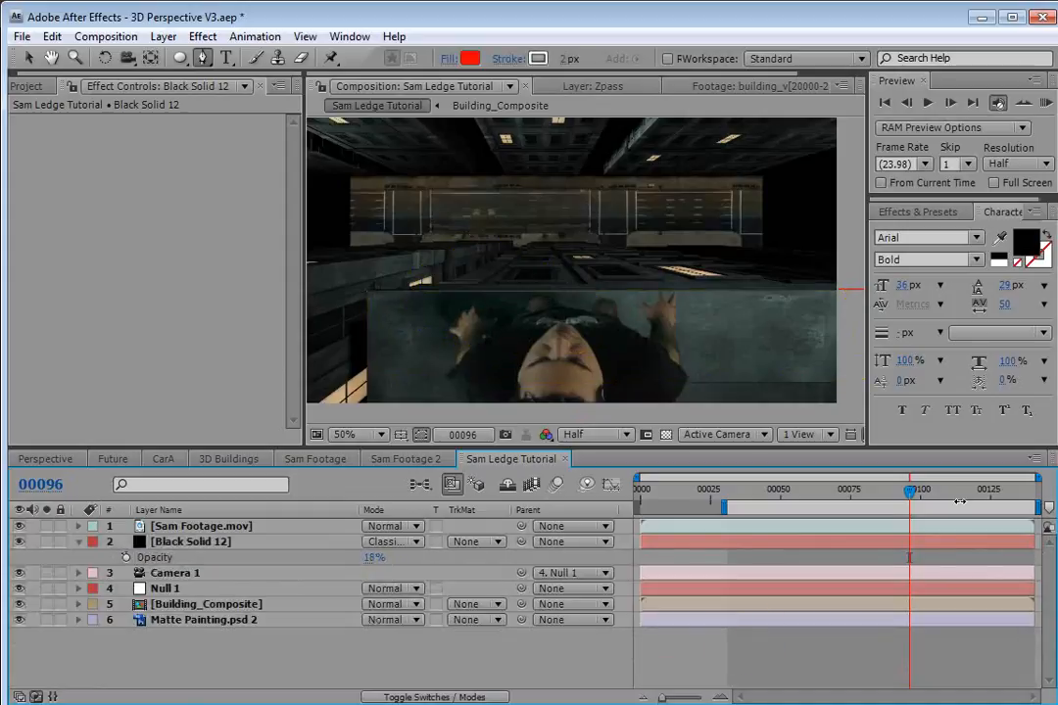
At frame 98, reveal the solid's masks and set Mask 1's feather to 2 pixels.
mouse_move(909, 490)
left_mouse_down()
mouse_move(792, 504)
mouse_move(910, 513)
left_mouse_up()
scroll(499, 330, "up", 2)
left_click(179, 545)
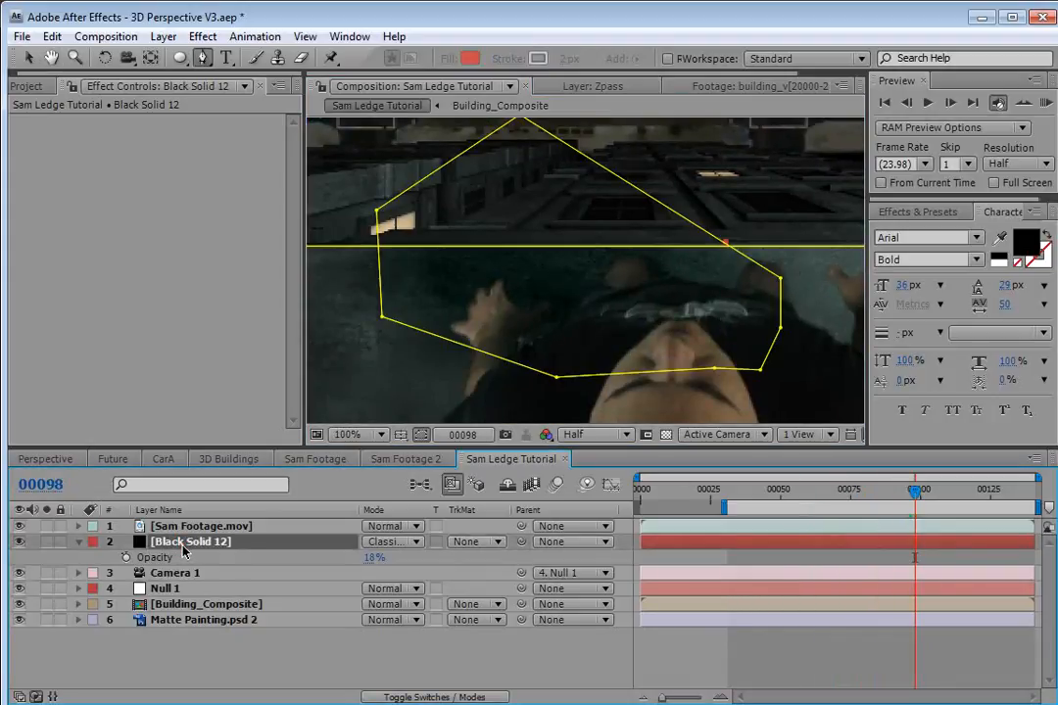
key("m")
left_click(159, 592)
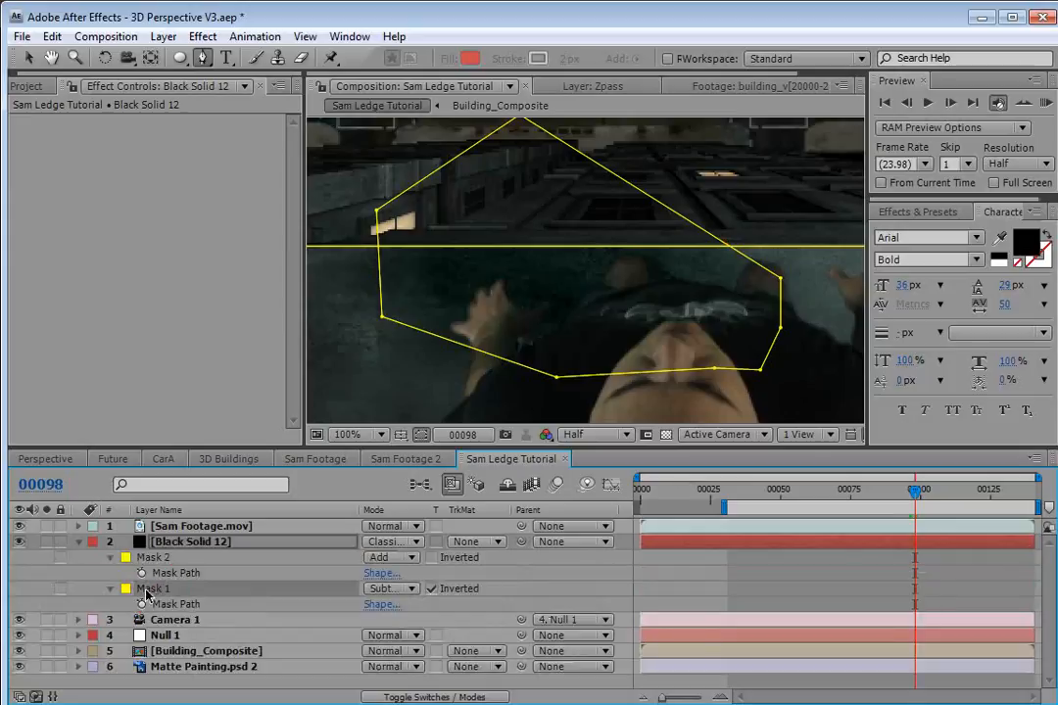
key("f")
left_click(385, 604)
type("2")
key("Return")
left_click(421, 435)
left_click(678, 545)
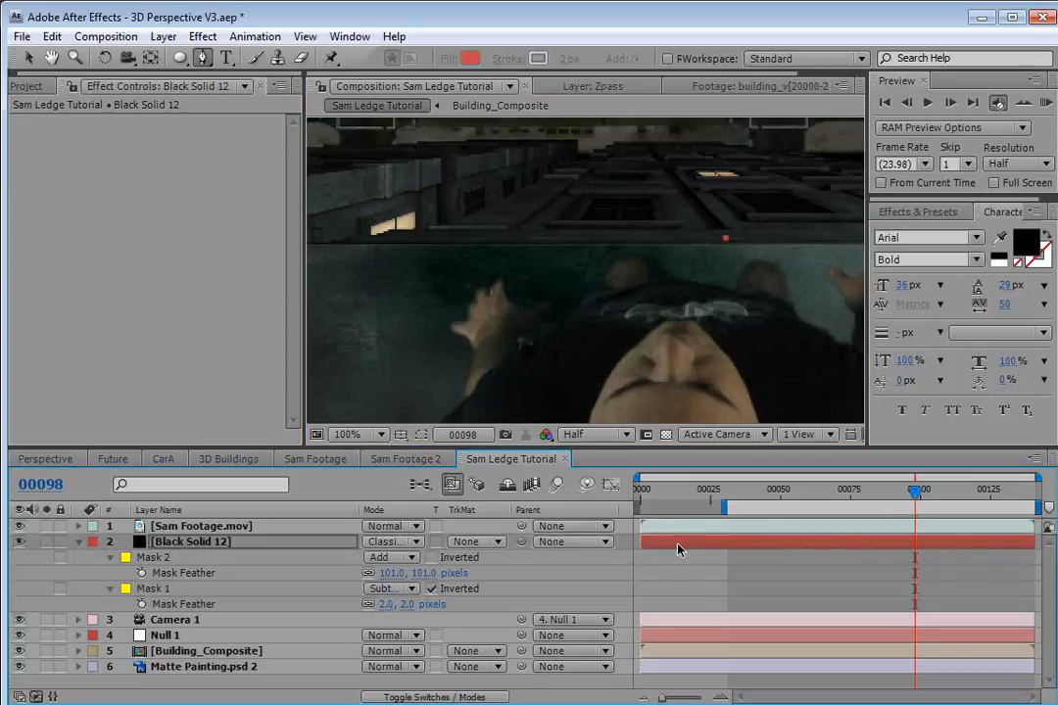
Scrub through later frames to review the masked ledge against the footage.
left_click_drag(909, 511, 1019, 505)
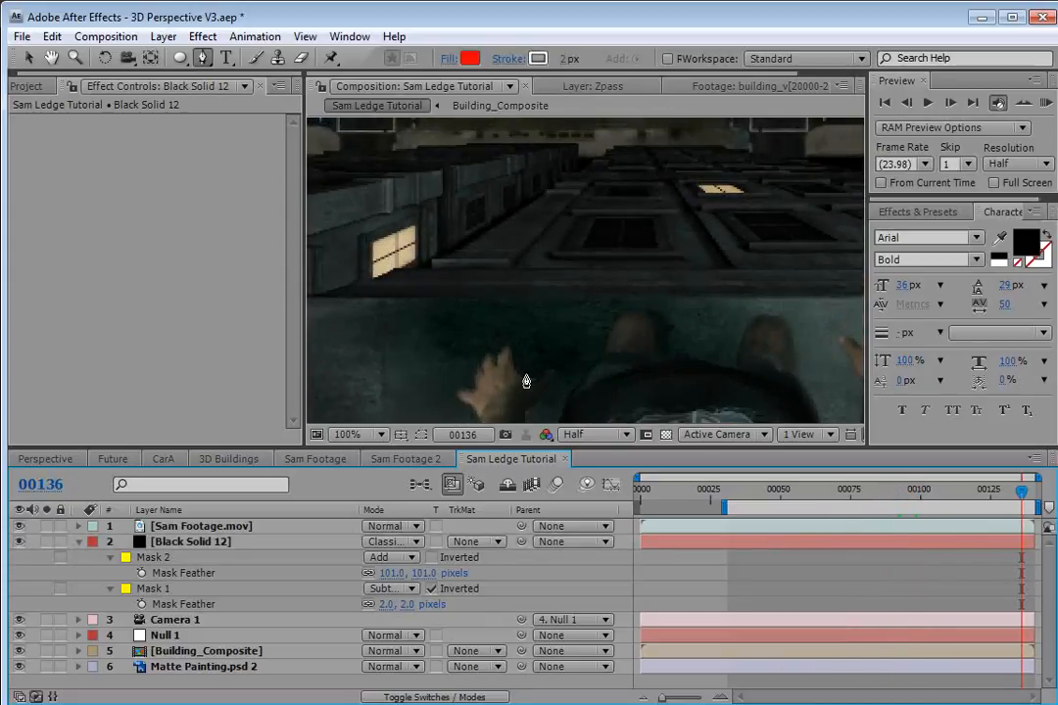
scroll(540, 330, "down", 2)
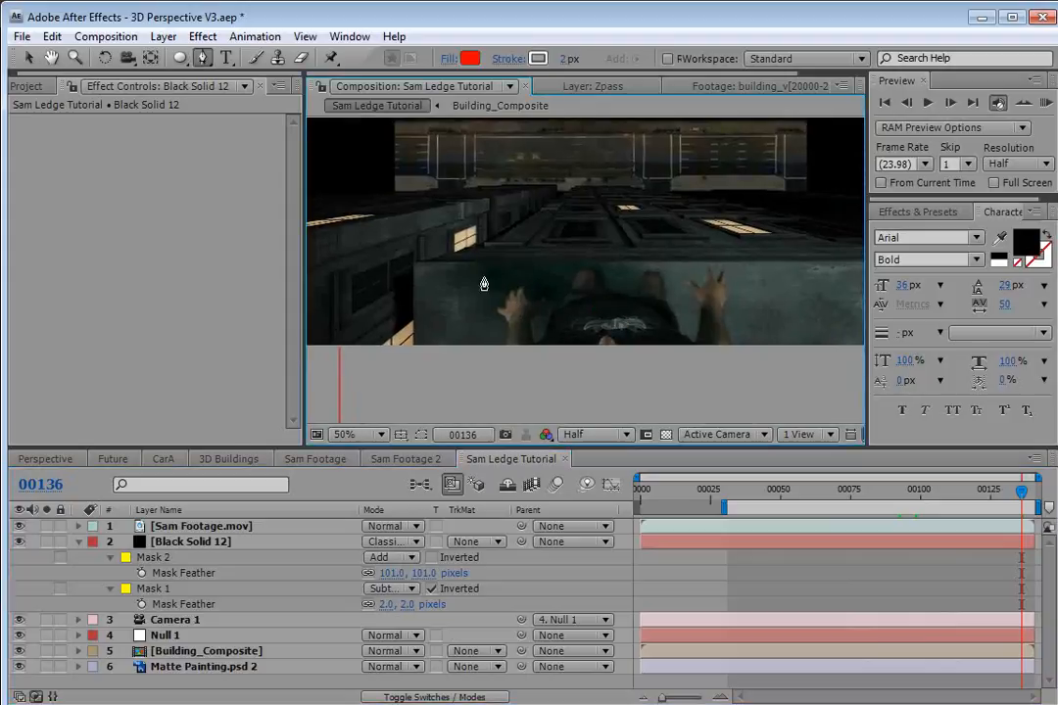
left_click(79, 541)
left_click(778, 499)
left_click_drag(779, 500, 1049, 502)
key("v")
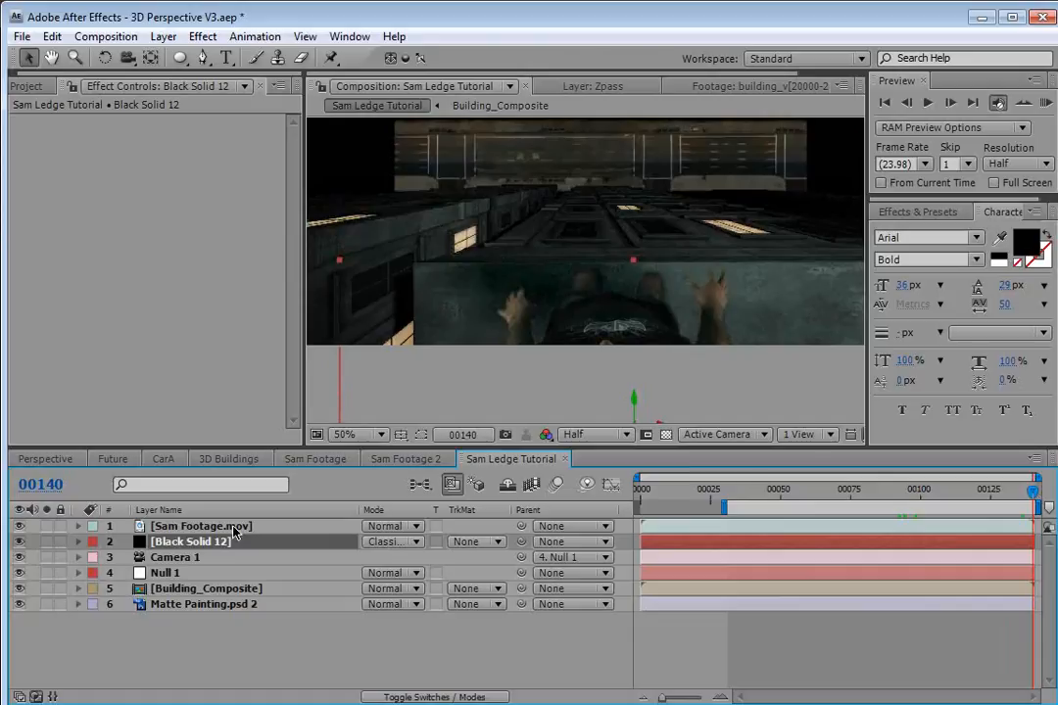
Lower the black solid's opacity to 13%.
key("t")
left_click_drag(373, 557, 365, 558)
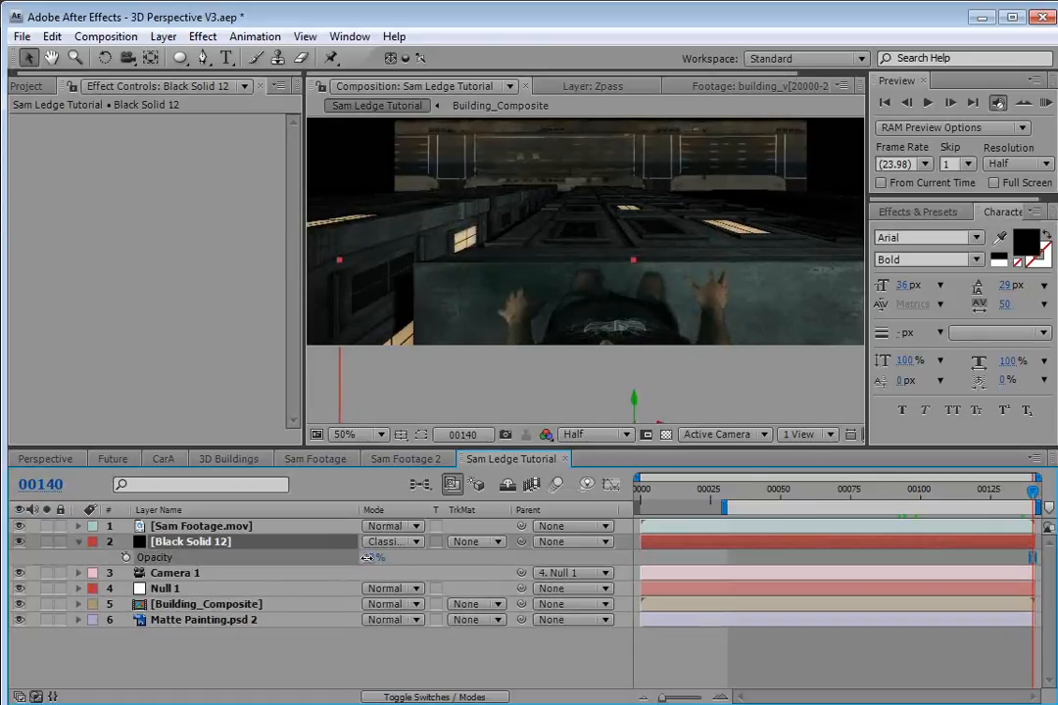
left_click_drag(1033, 489, 783, 512)
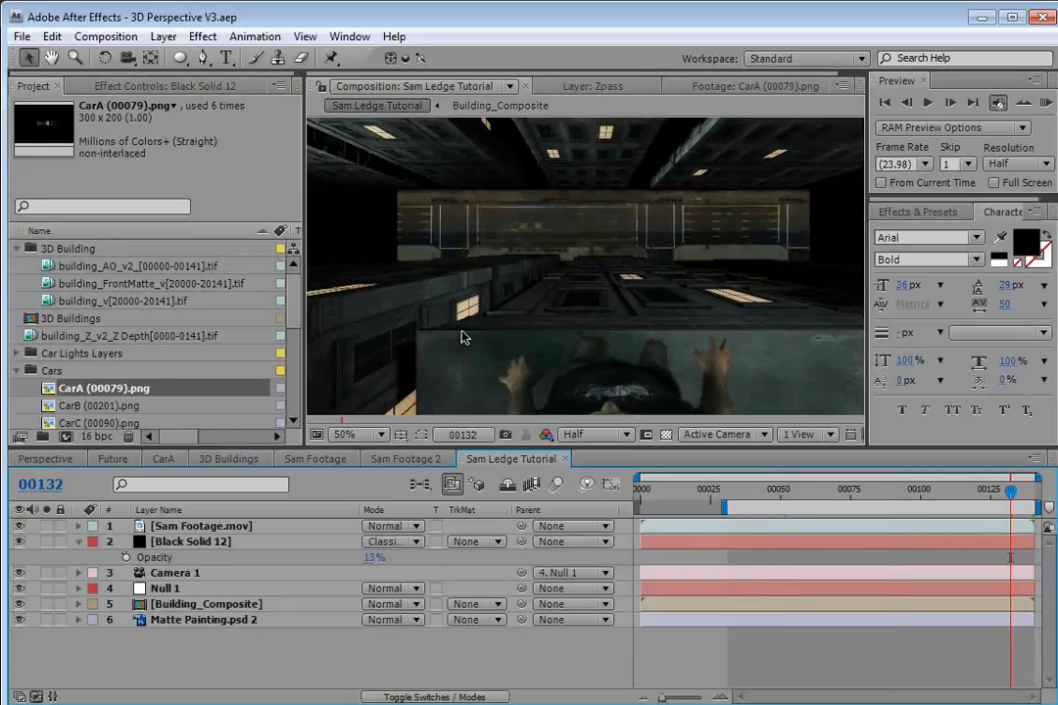
Open the Building_Composite composition and add a new adjustment layer.
double_click(193, 607)
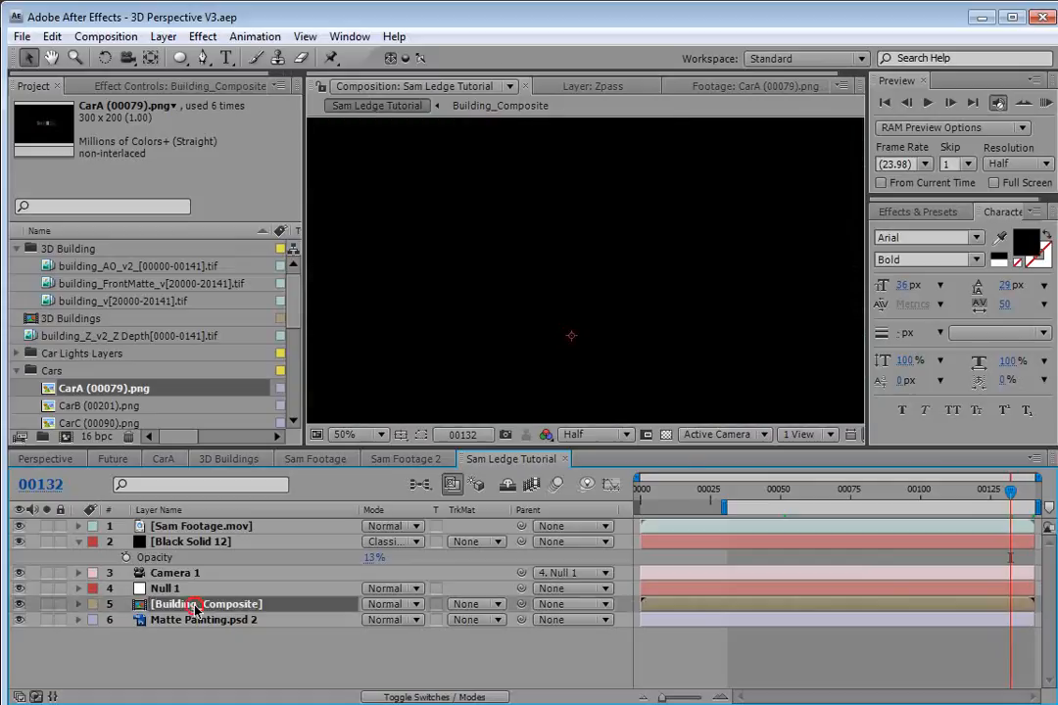
left_click(200, 588)
left_click(163, 36)
mouse_move(172, 57)
left_click(541, 174)
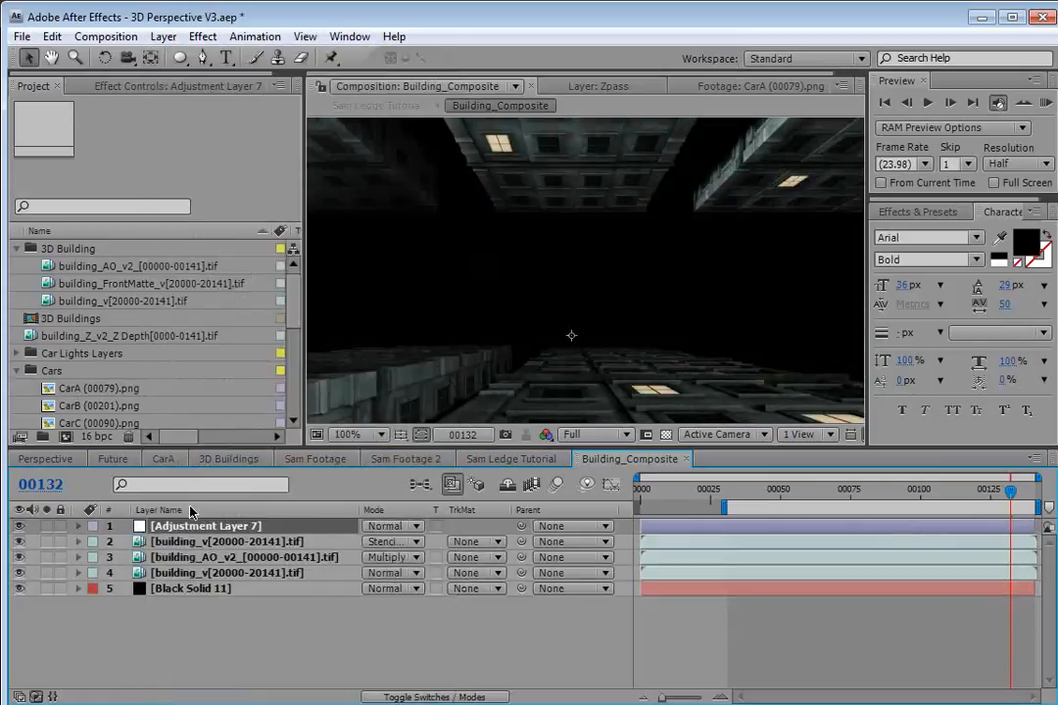
Move the stencil building_v layer to the top of the stack and rename it Alpha.
left_click_drag(173, 542, 166, 530)
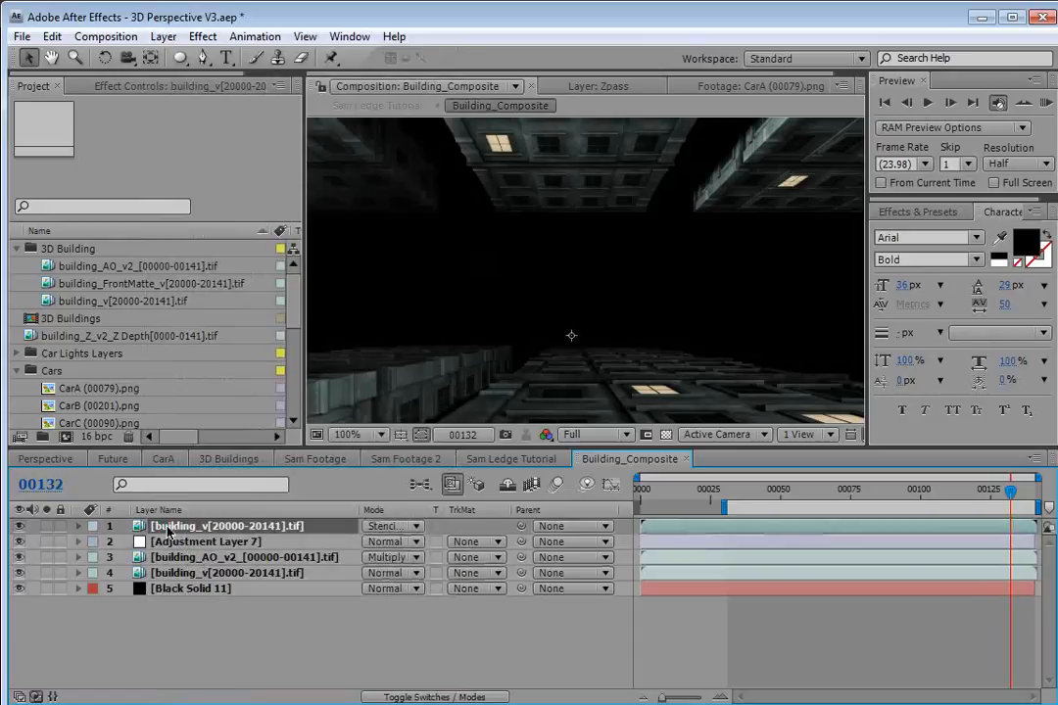
key("Return")
type("Alpha")
key("Return")
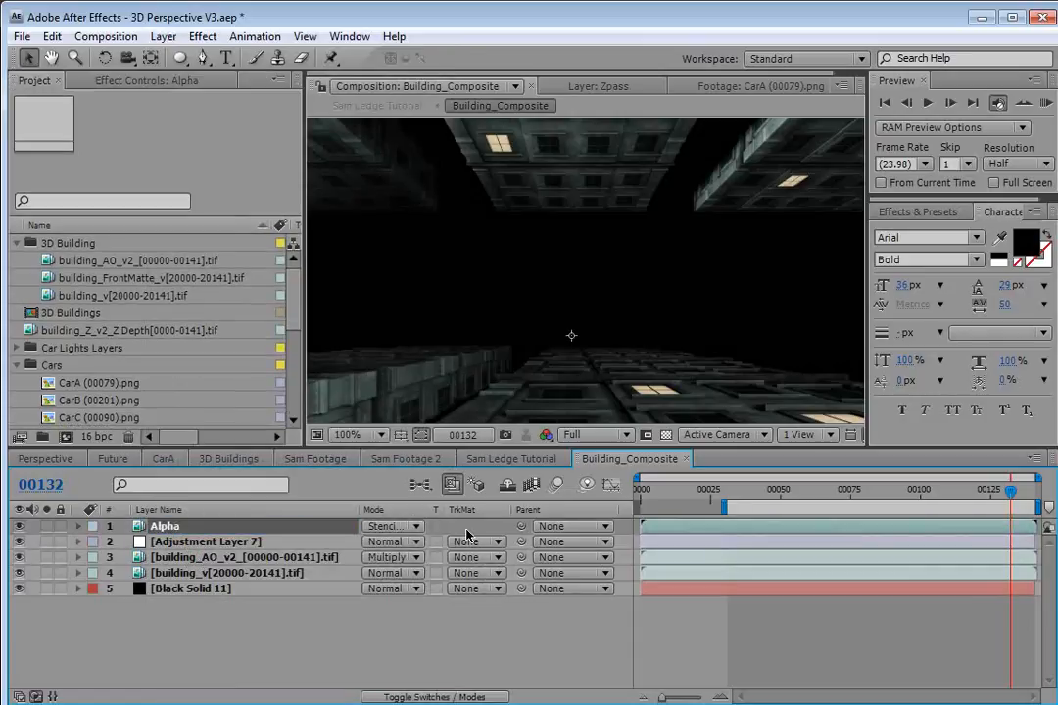
Apply the Glow effect from Stylize to the adjustment layer.
left_click(183, 546)
left_click(203, 36)
mouse_move(244, 449)
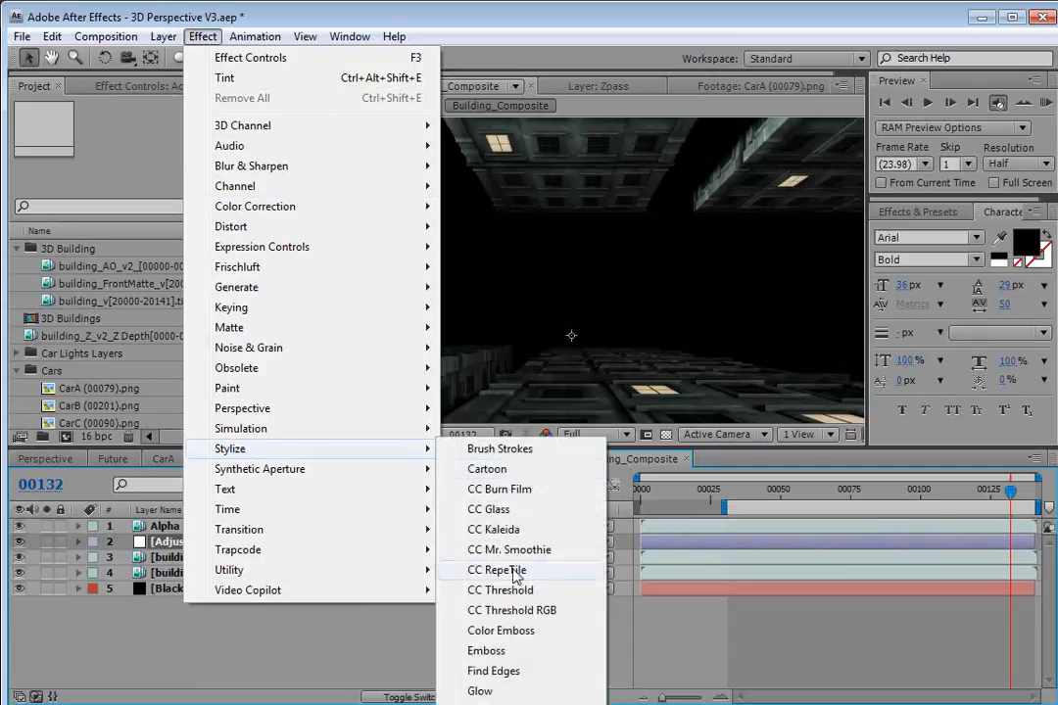
left_click(479, 690)
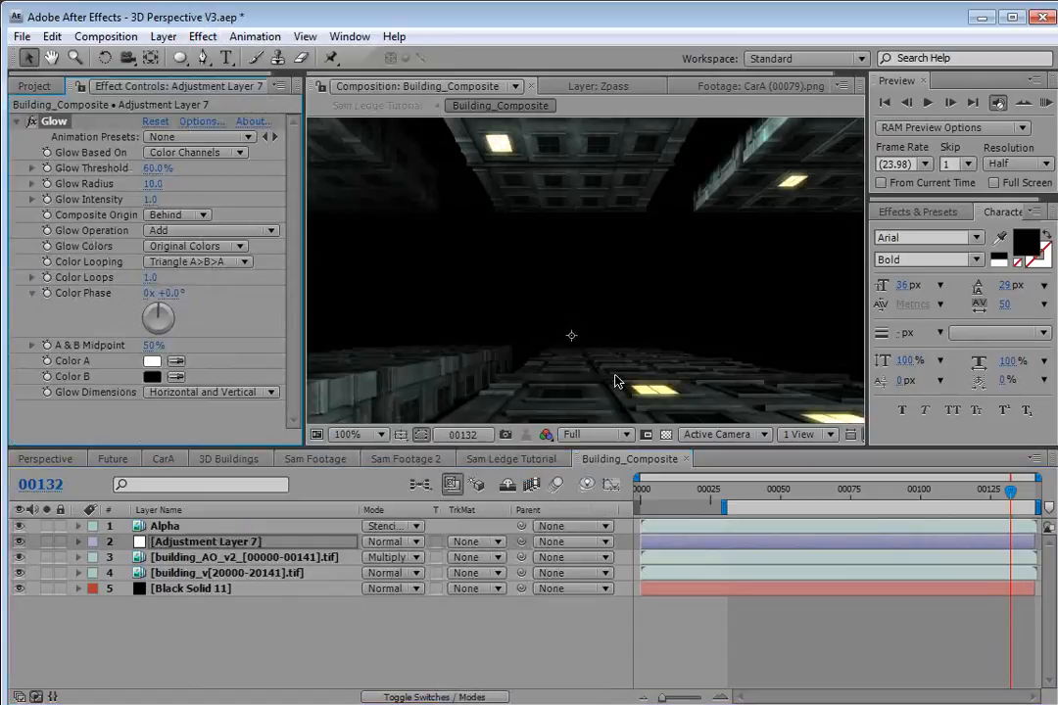
Set the glow's intensity to 0.5.
key("space")
left_click_drag(470, 383, 549, 282)
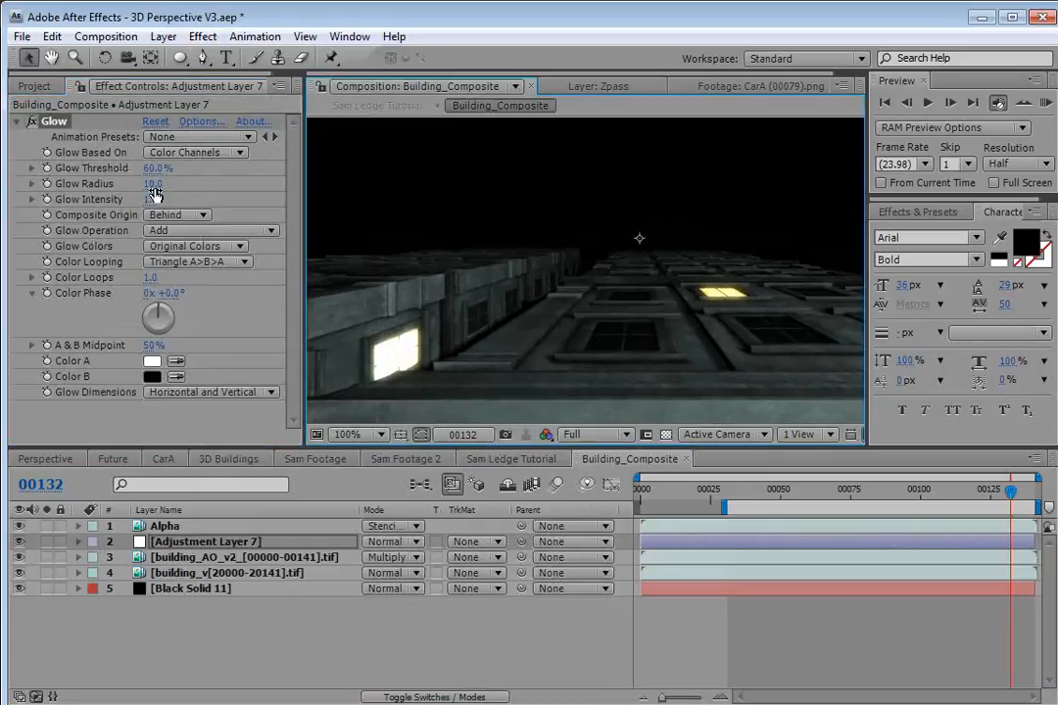
left_click_drag(150, 204, 101, 206)
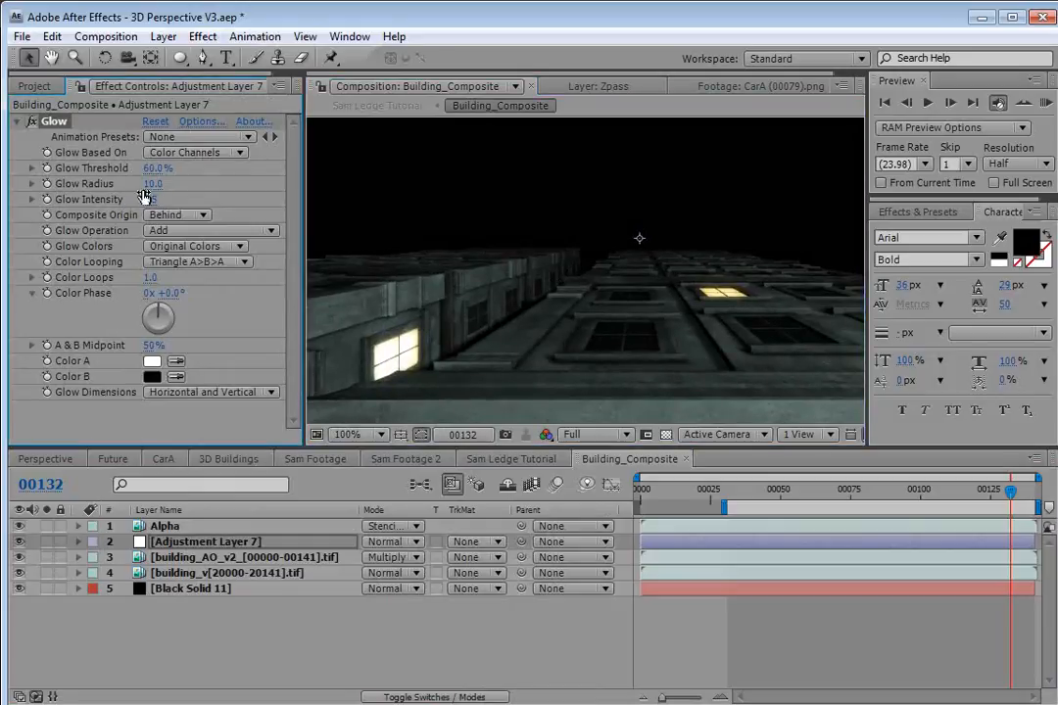
Switch Glow Colors to A & B Colors and set Color A to light orange FFD291.
left_click(187, 246)
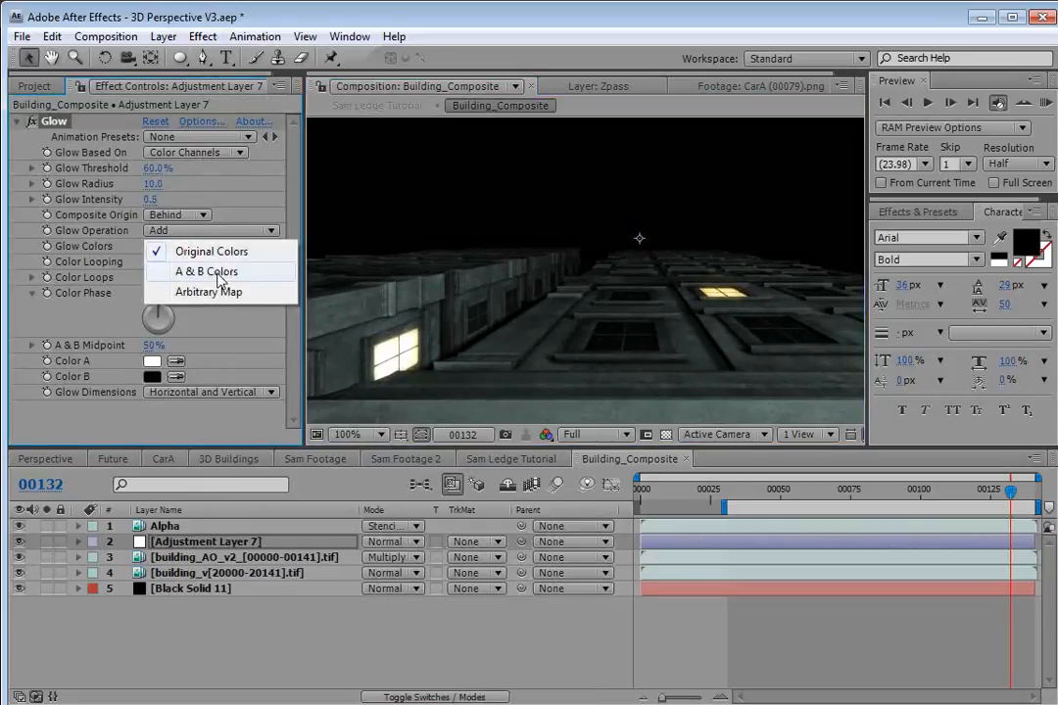
left_click(191, 271)
left_click(152, 361)
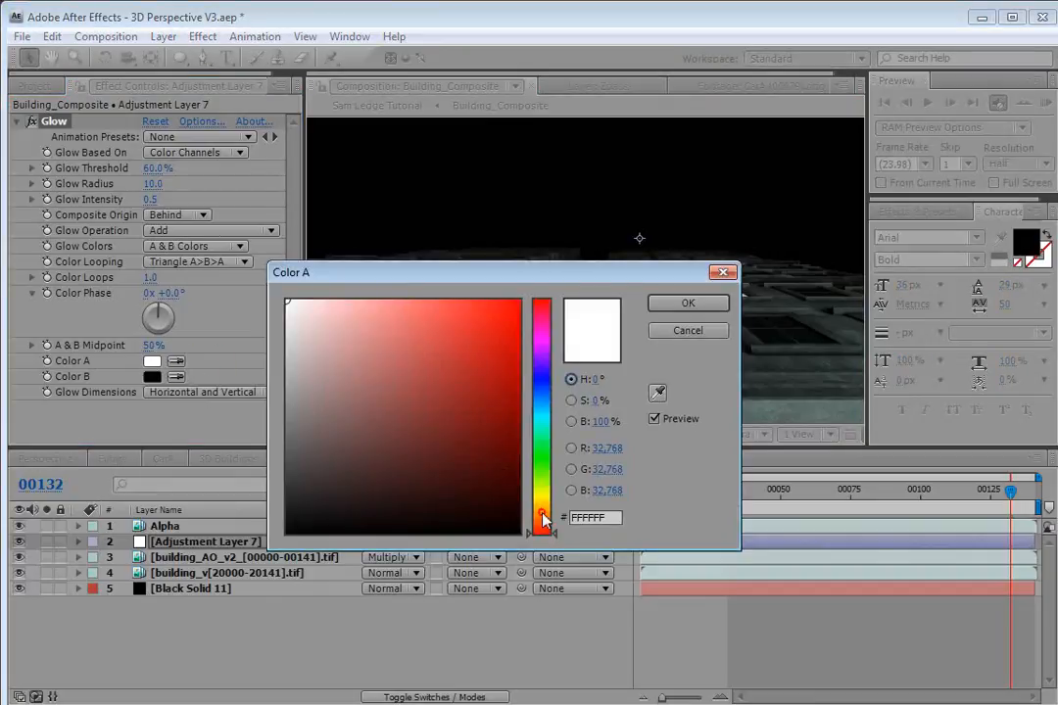
left_click_drag(542, 529, 540, 498)
left_click(386, 299)
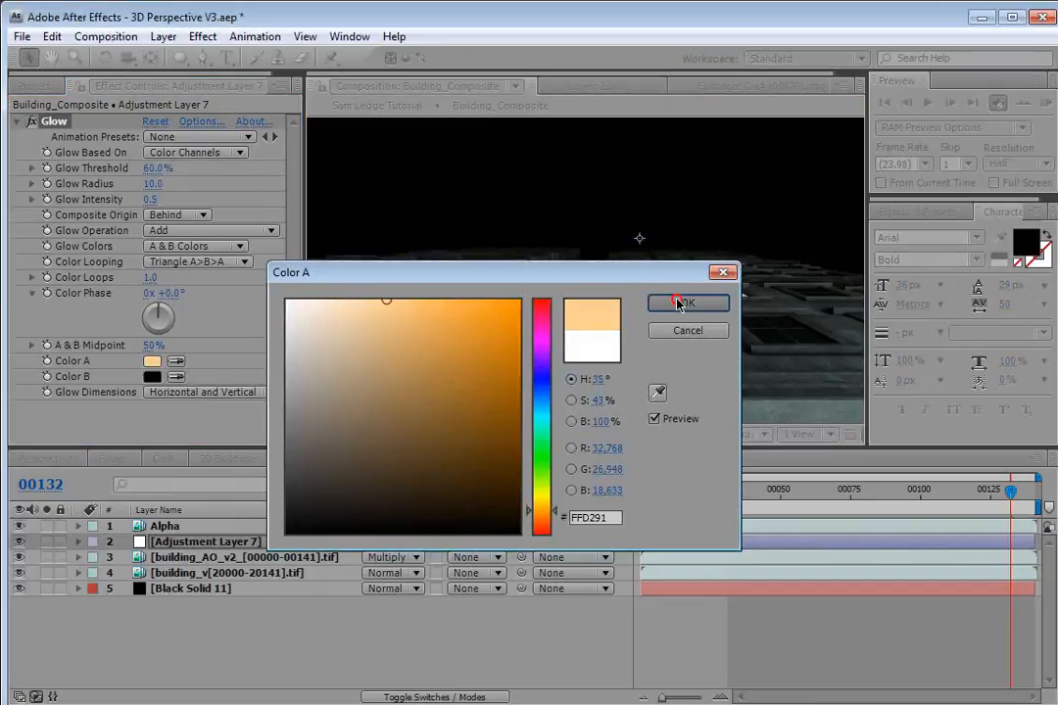
left_click(686, 303)
Set the glow's Color B to orange F67D25.
left_click(151, 376)
left_click_drag(542, 483, 542, 516)
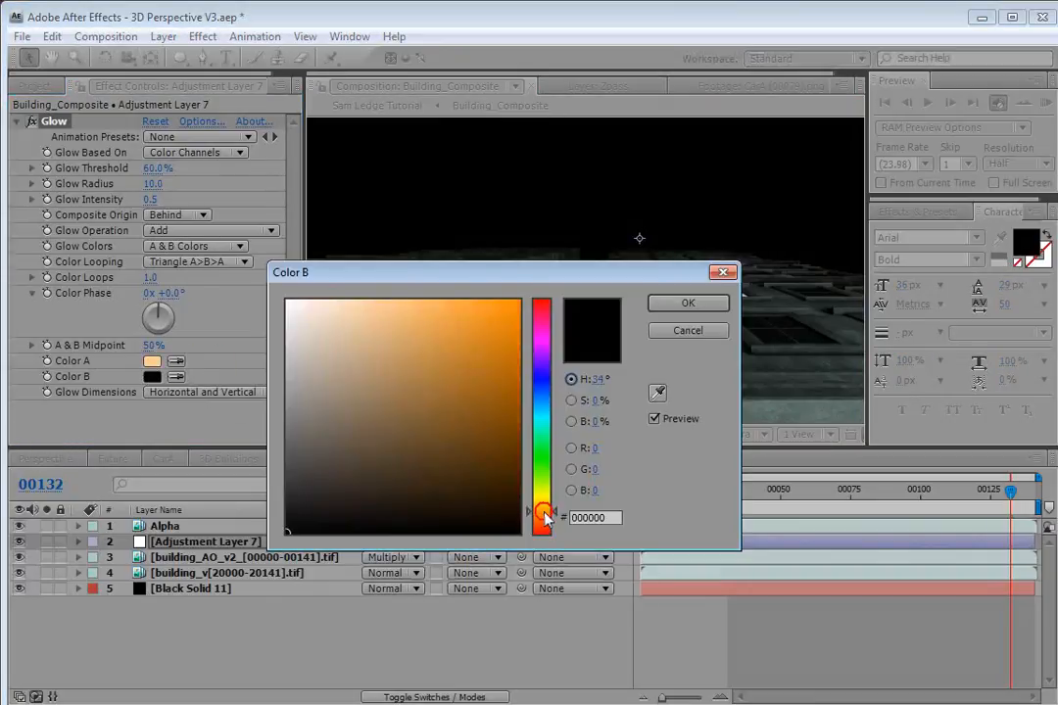
left_click(485, 306)
left_click_drag(543, 271, 433, 423)
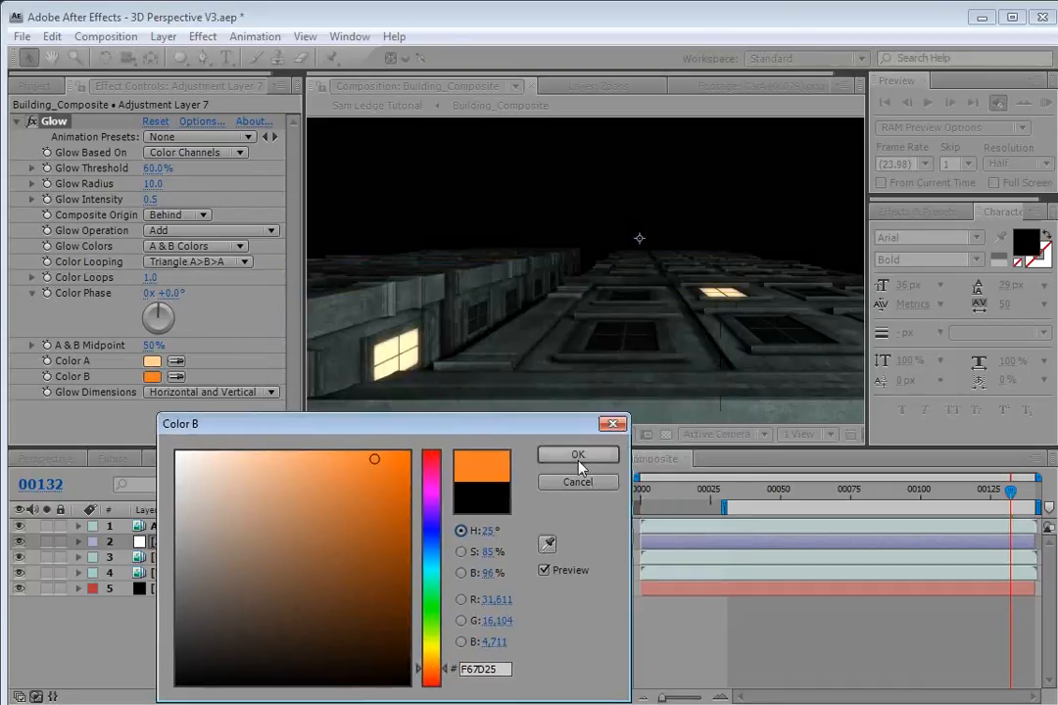
left_click(567, 458)
Set the glow threshold to 56.9% and radius to 34, and return to the Sam Ledge Tutorial composition.
left_click_drag(153, 200, 167, 197)
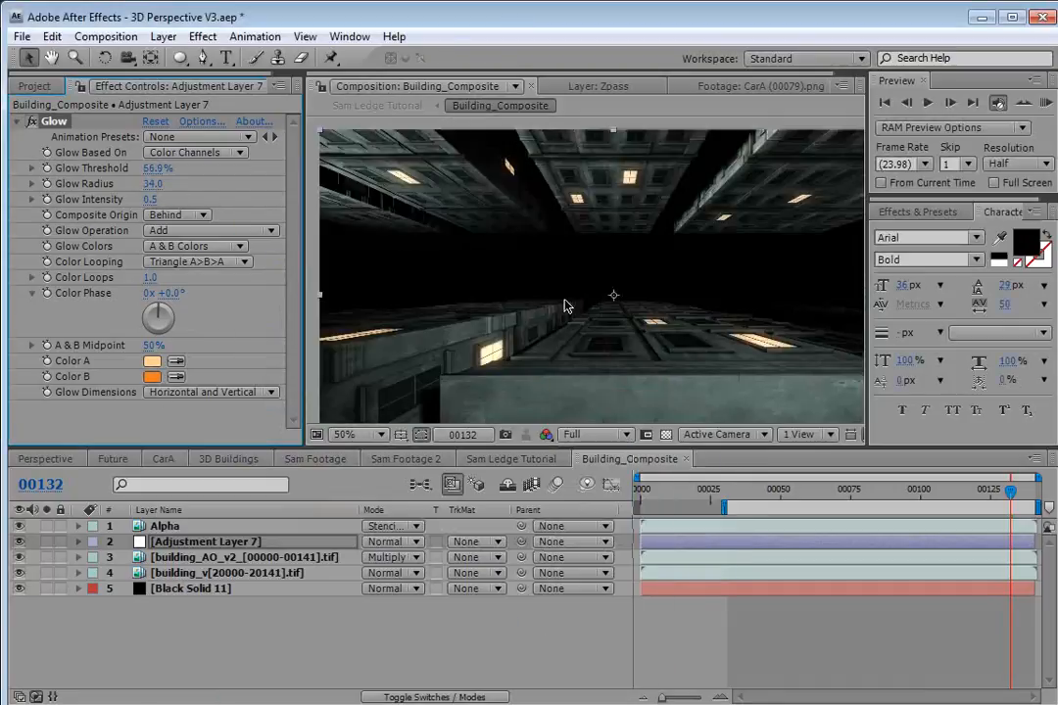
left_click(501, 458)
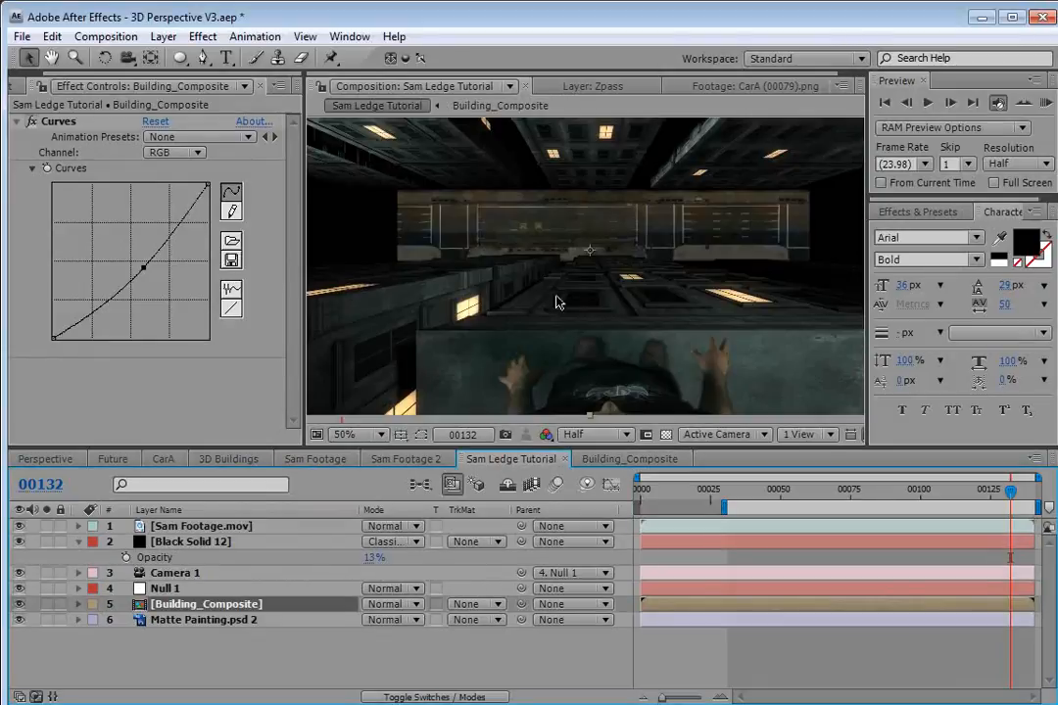
Pre-compose the Matte Painting.psd 2 layer into a new composition named Street, leaving all attributes.
left_click(566, 237)
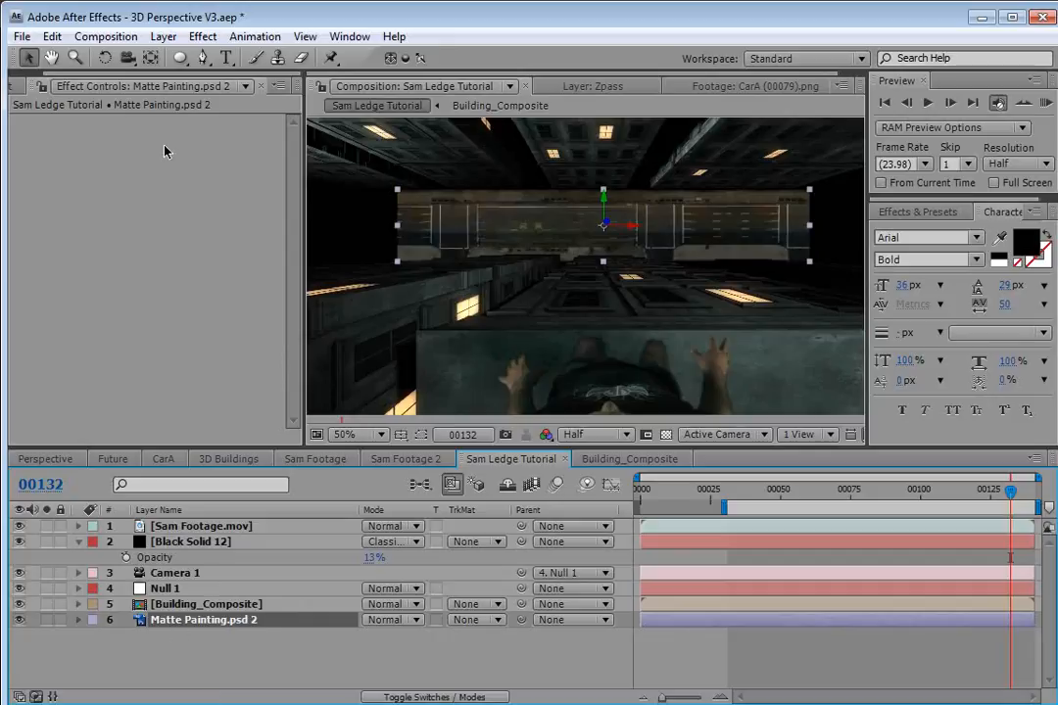
left_click(159, 37)
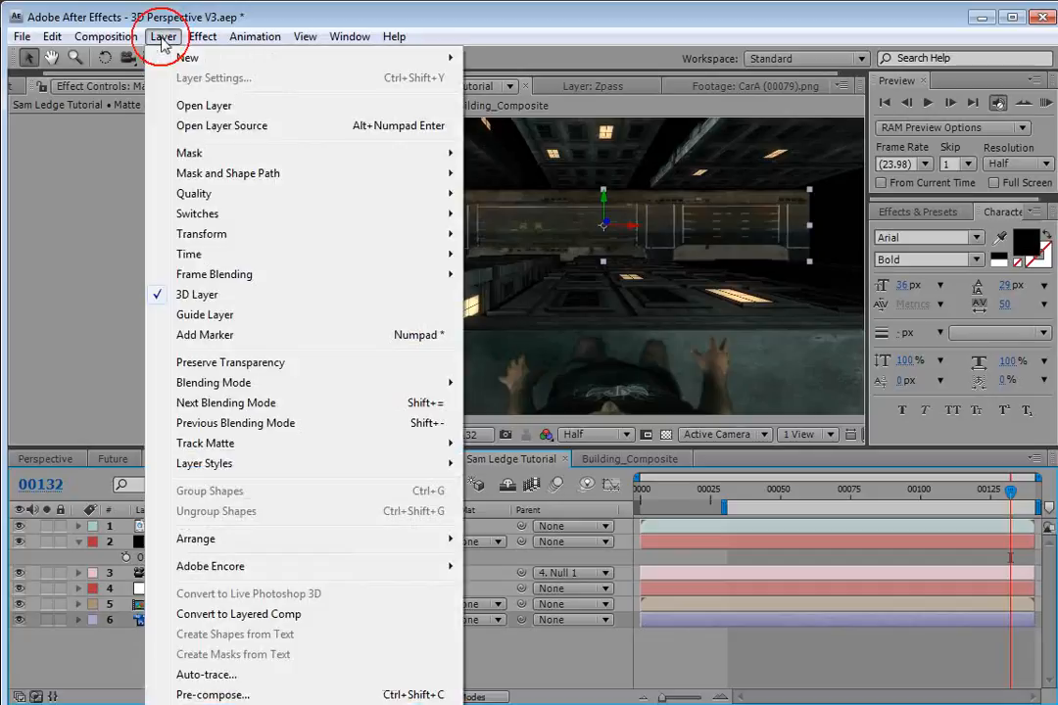
left_click(208, 694)
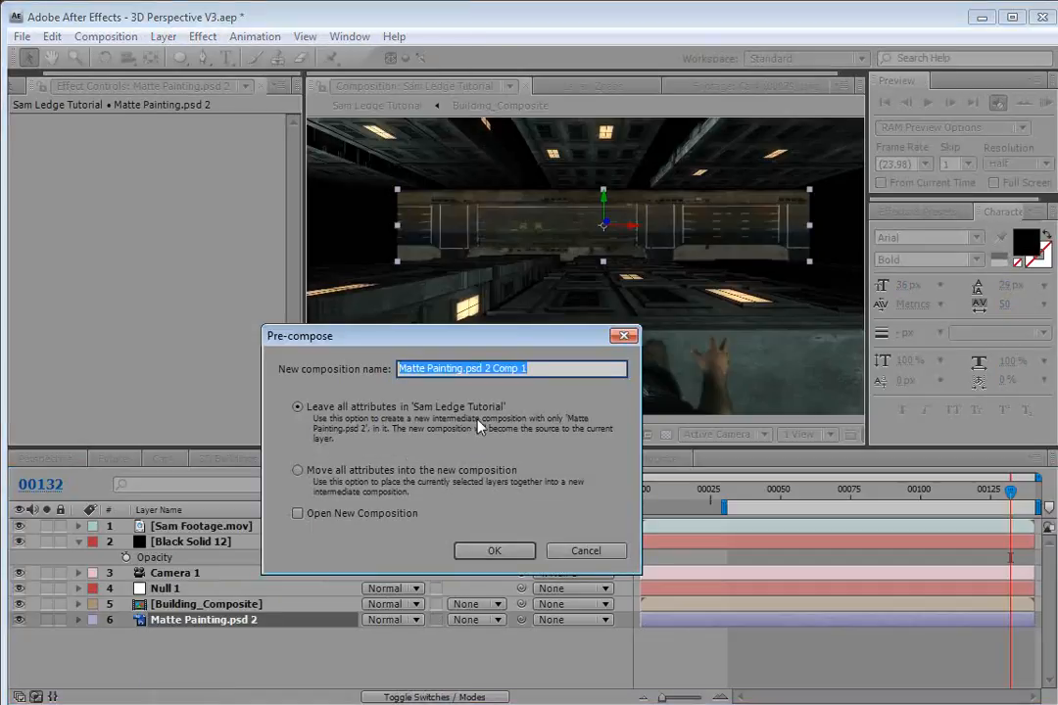
type("Street")
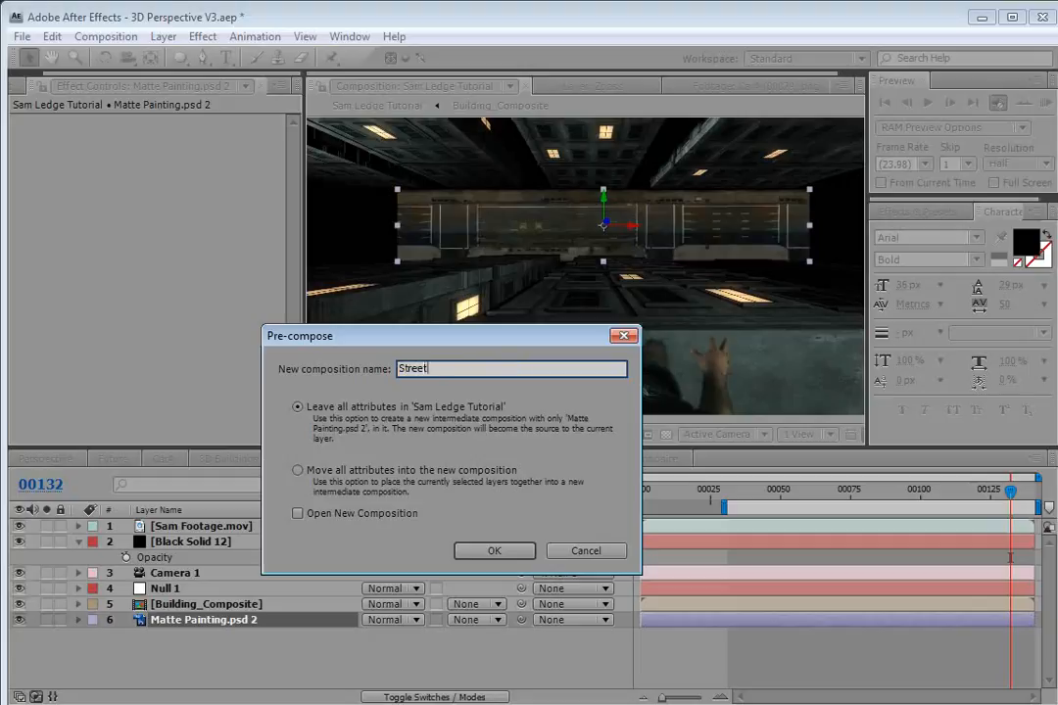
left_click(297, 407)
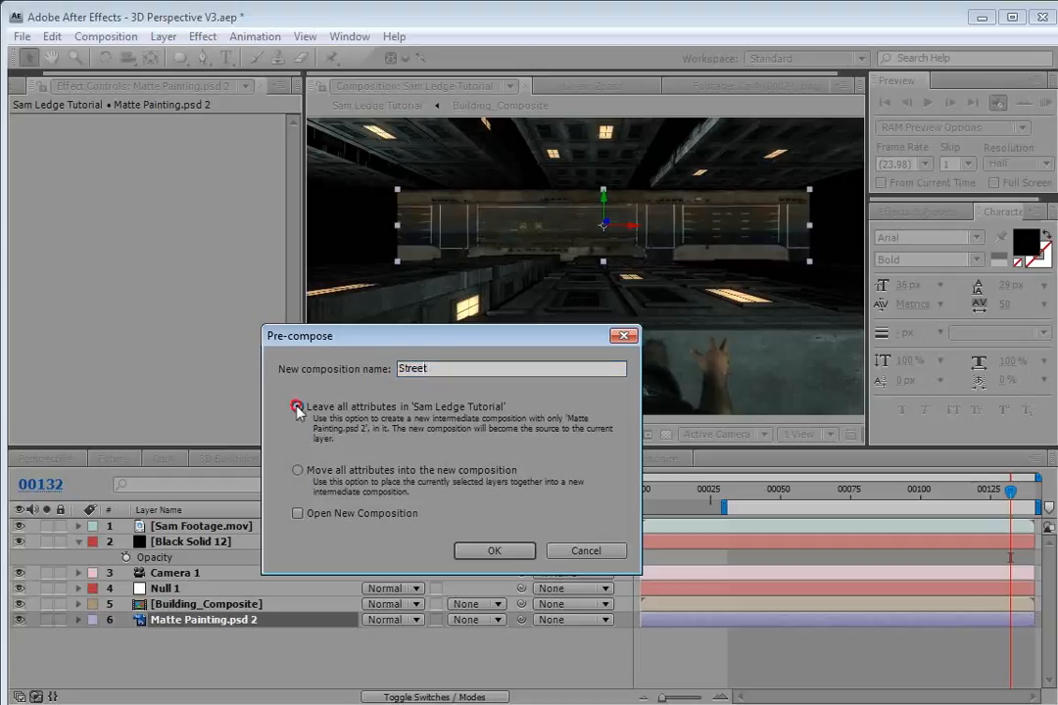
left_click(495, 552)
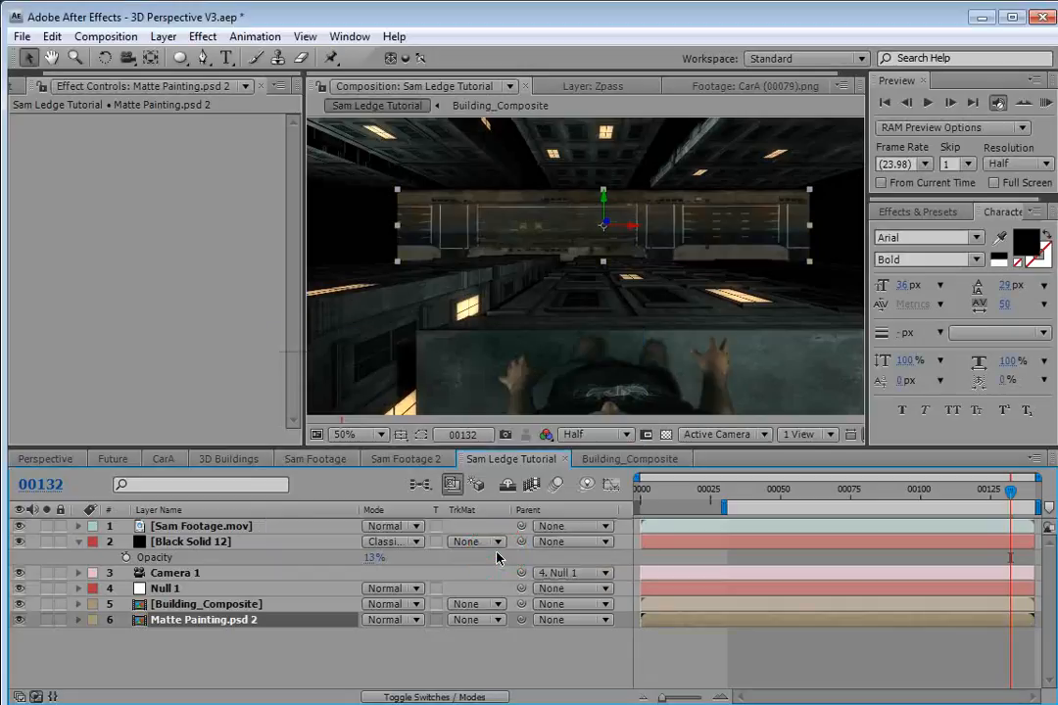
Open the Street pre-composition and zoom out to view the matte painting.
double_click(204, 621)
key("comma")
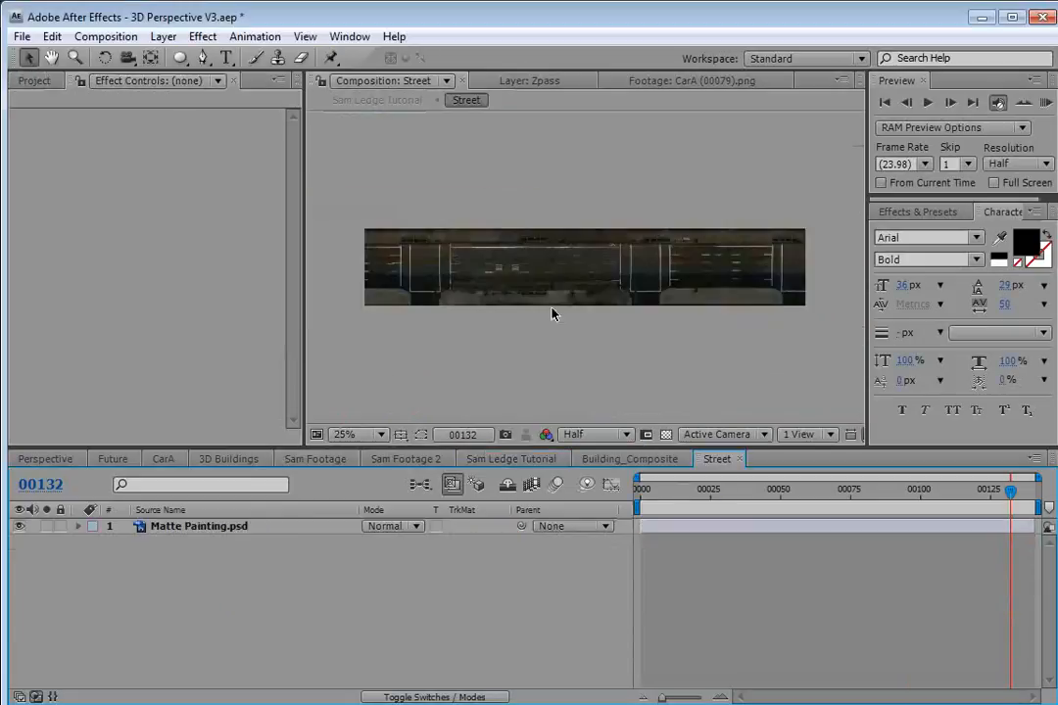
left_click(471, 365)
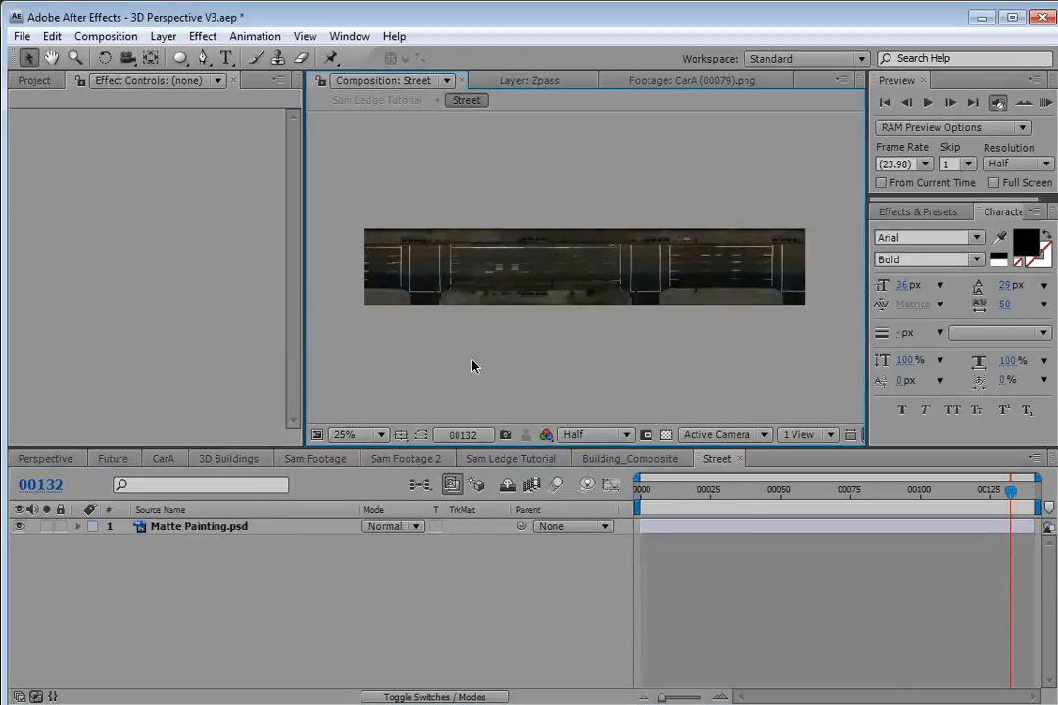
Set the Street composition's width to 2800 px and move the matte painting layer toward the left edge.
left_click(106, 36)
left_click(107, 82)
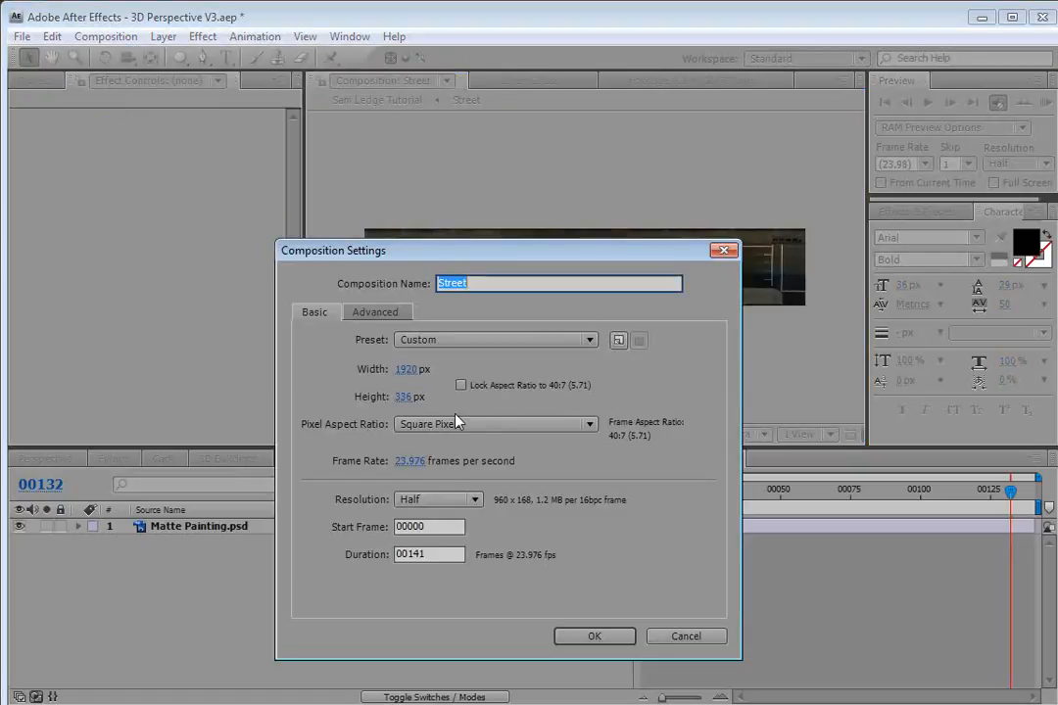
left_click(408, 369)
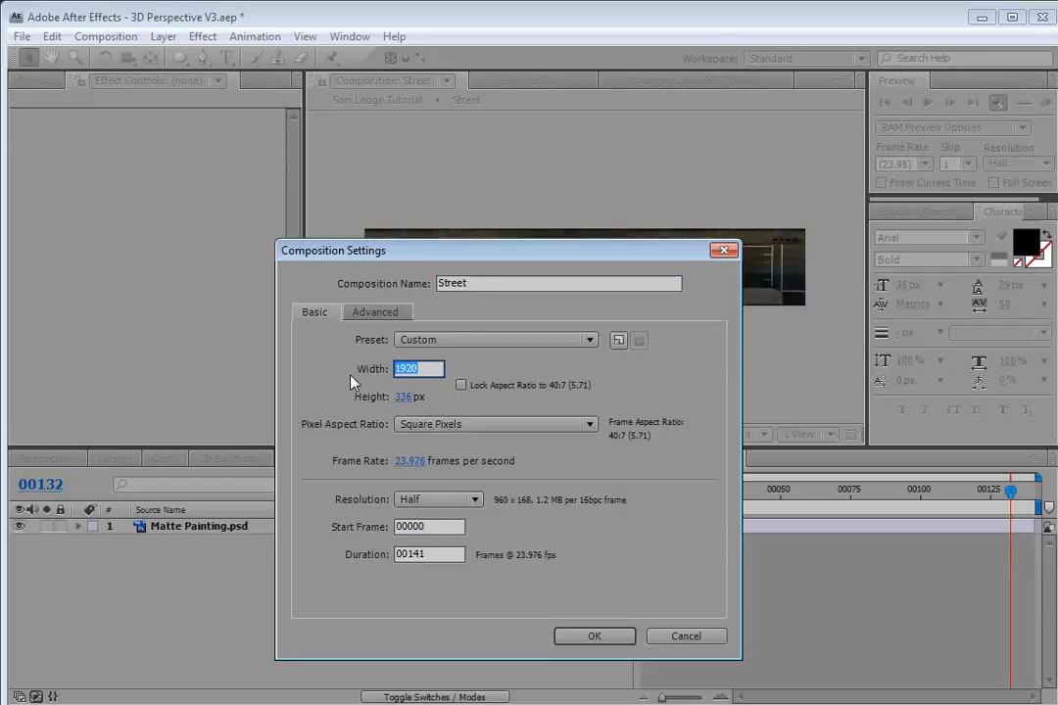
type("2800")
key("Return")
scroll(392, 363, "down", 1)
mouse_move(540, 256)
left_mouse_down()
mouse_move(536, 275)
mouse_move(500, 278)
left_mouse_up()
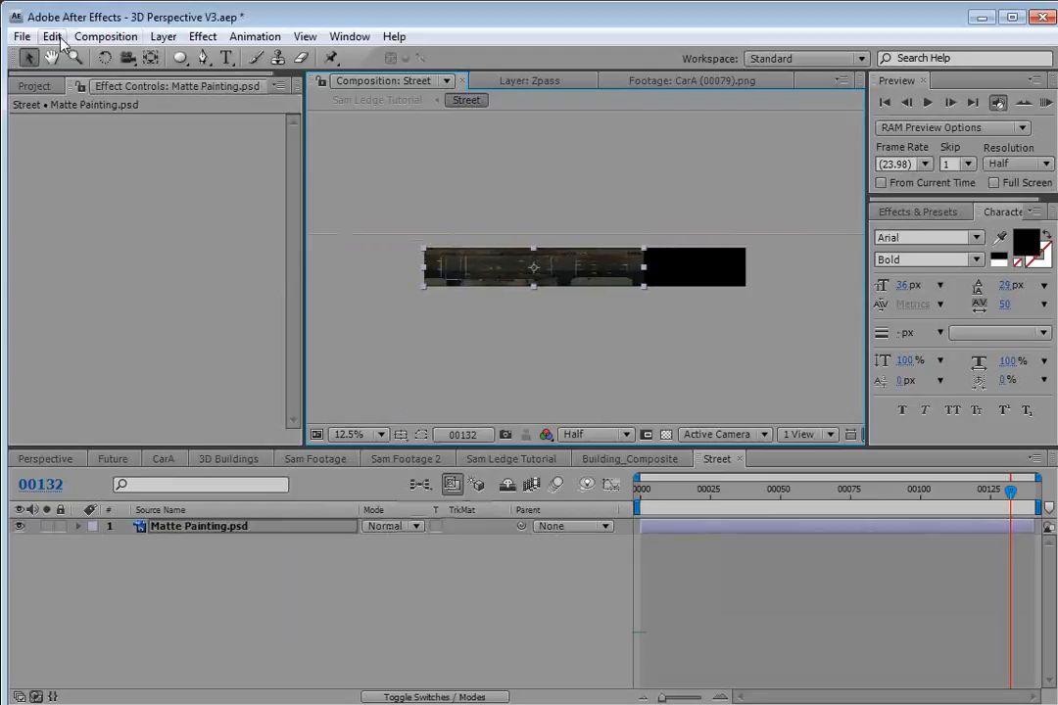
Duplicate the matte painting layer and shift the copy to the right to extend the street.
left_click(52, 36)
left_click(112, 235)
mouse_move(546, 274)
left_mouse_down()
mouse_move(692, 283)
mouse_move(666, 275)
left_mouse_up()
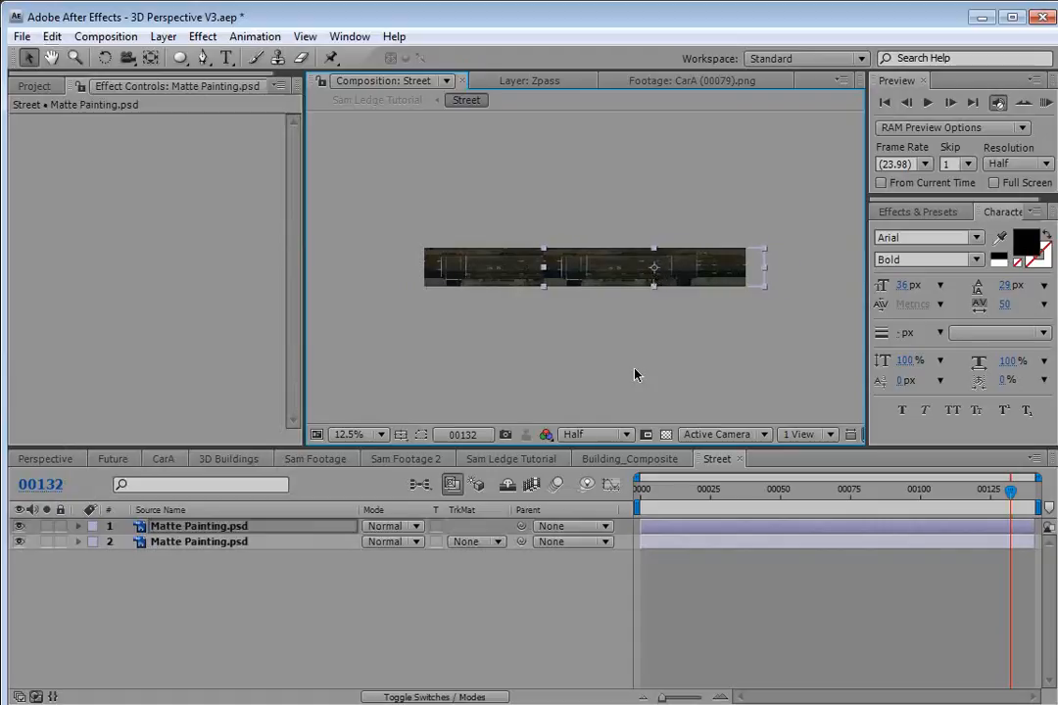
In the Sam Ledge Tutorial composition, move the Matte Painting.psd 2 street layer to the left.
left_click(504, 459)
key("grave")
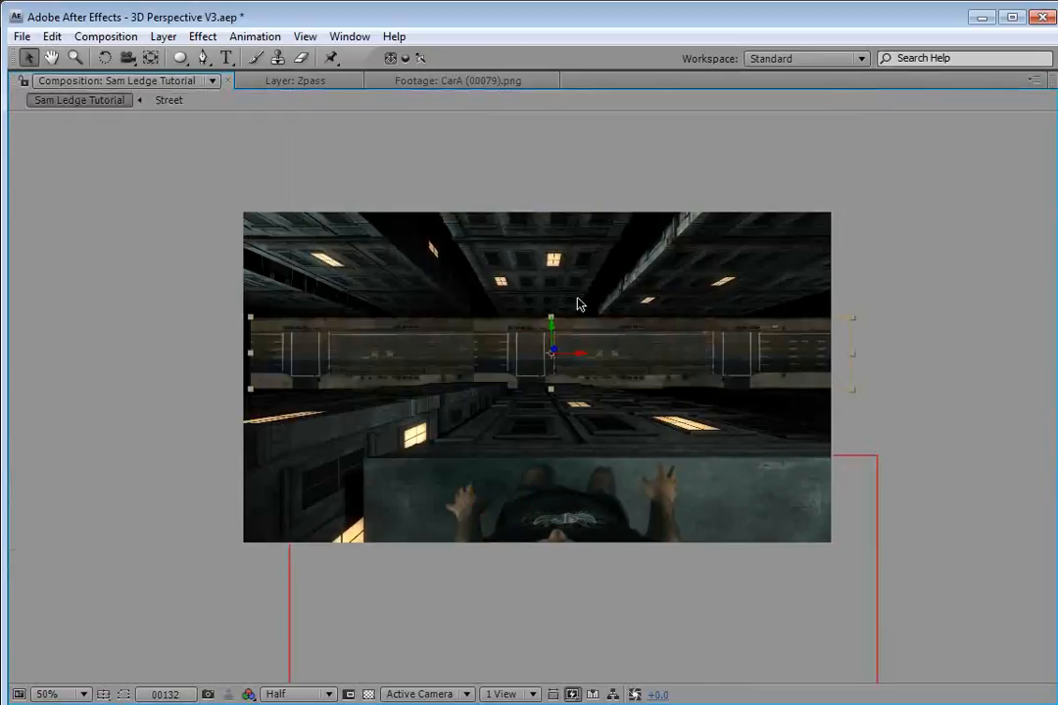
left_click_drag(580, 358, 348, 382)
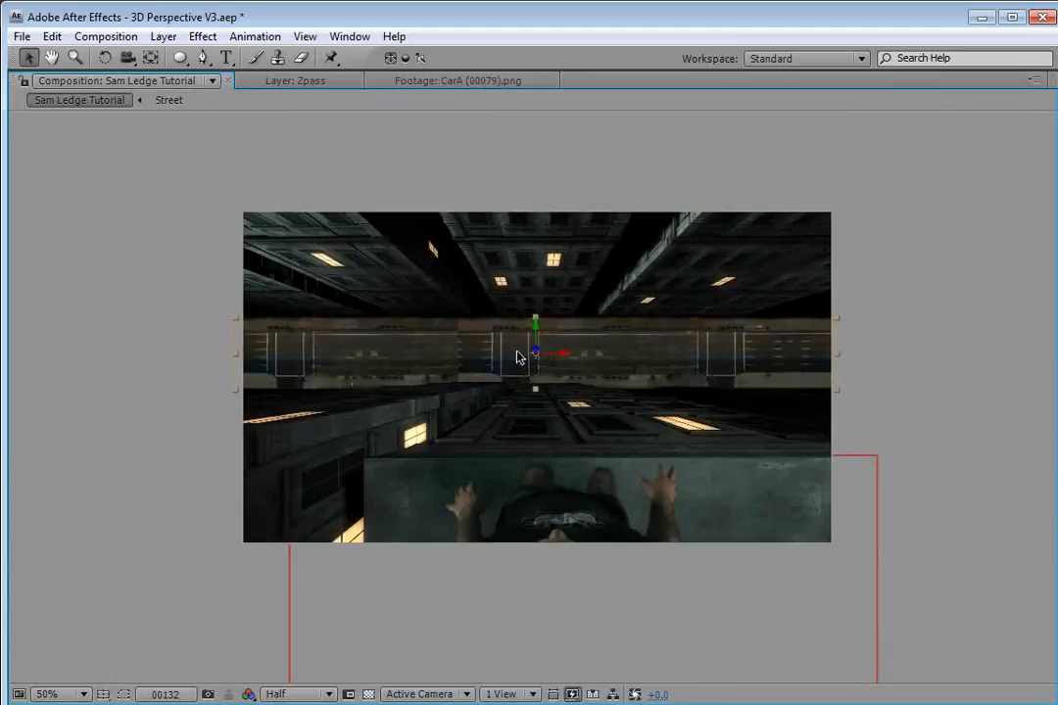
key("grave")
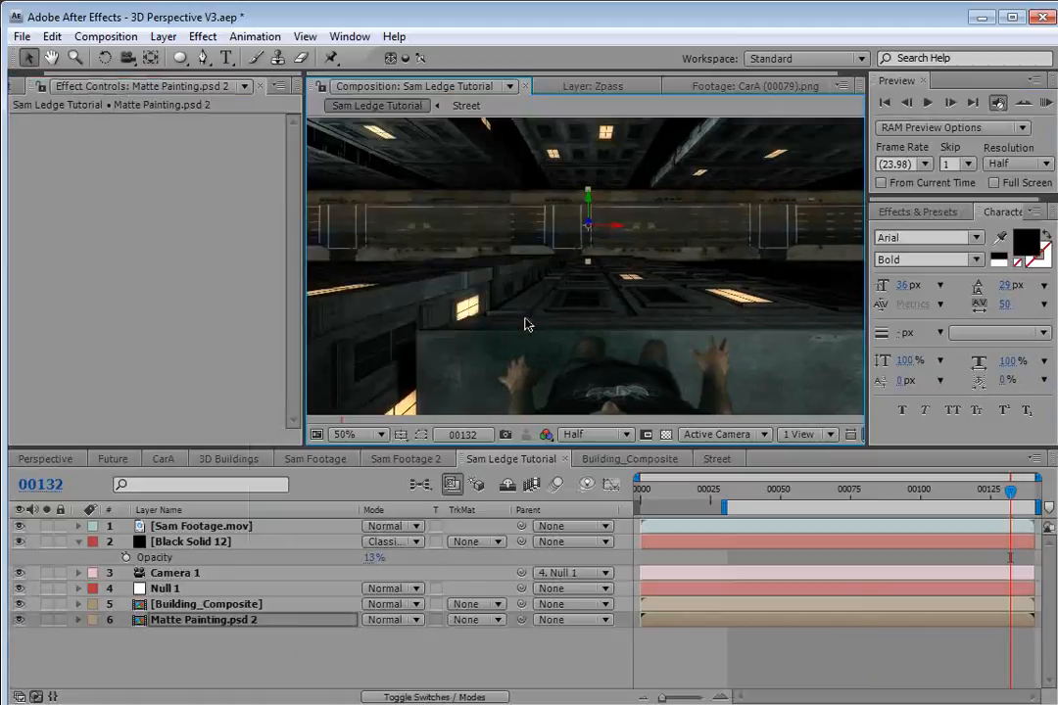
Reposition the two matte painting copies in the Street composition so they tile across the frame.
left_click(718, 459)
left_click(575, 364)
key("grave")
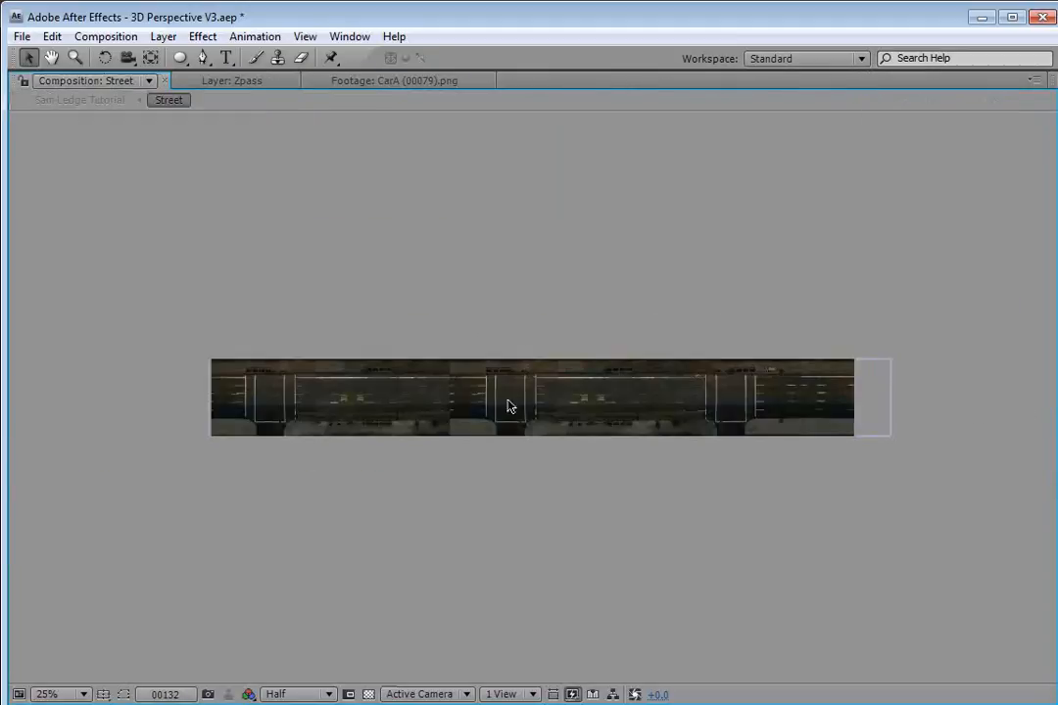
left_click(641, 421)
left_click_drag(774, 423, 632, 427)
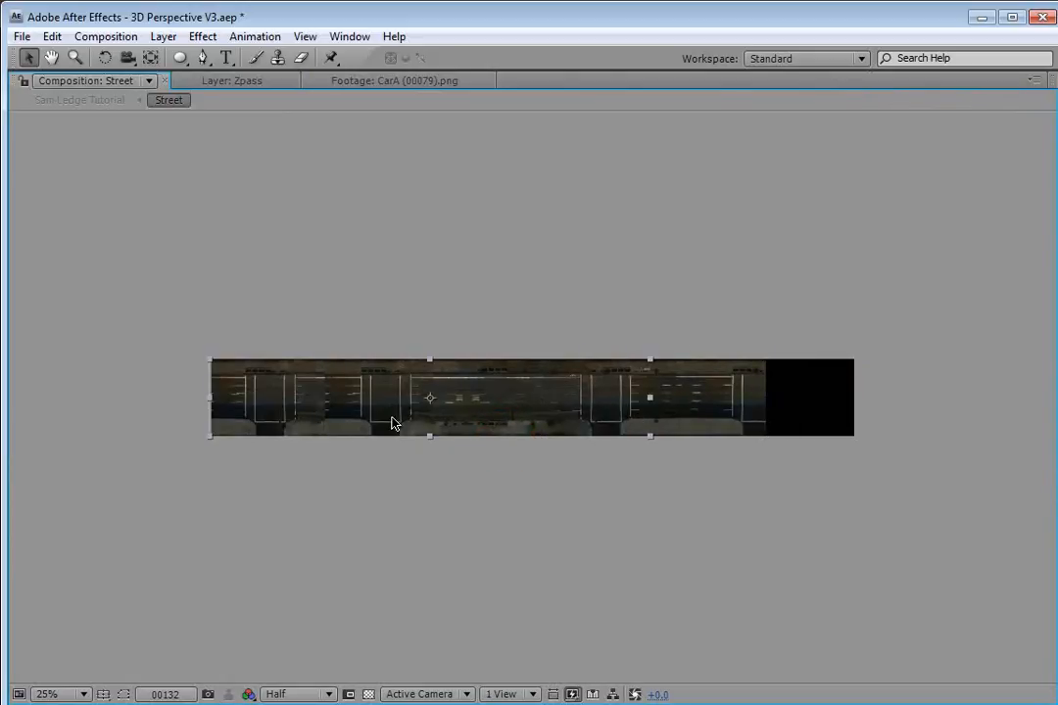
key("grave")
left_click(225, 553)
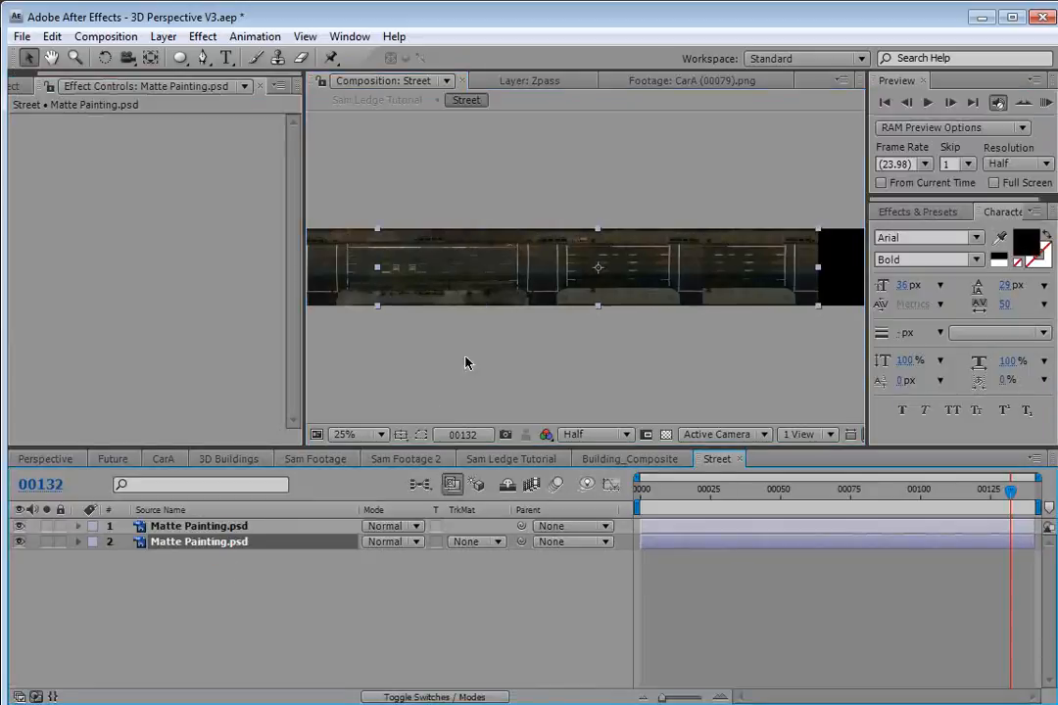
mouse_move(571, 297)
left_mouse_down()
mouse_move(747, 295)
mouse_move(729, 295)
left_mouse_up()
left_click_drag(662, 298, 771, 291)
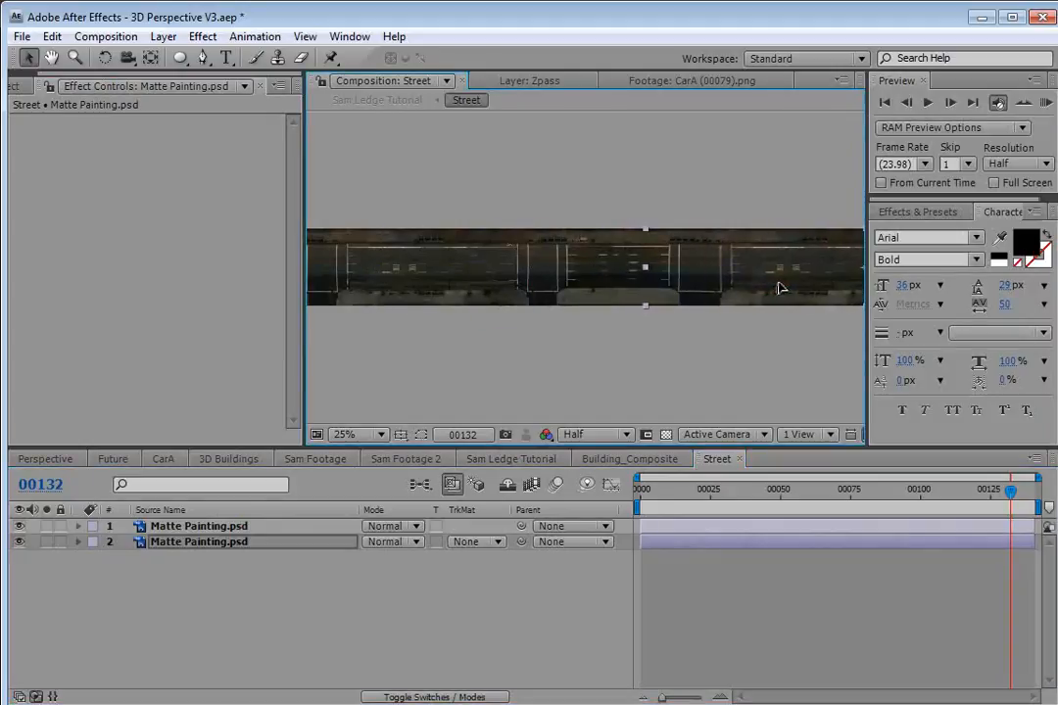
Compare the tiled street in the Street and Sam Ledge Tutorial compositions.
key("grave")
left_click(546, 306)
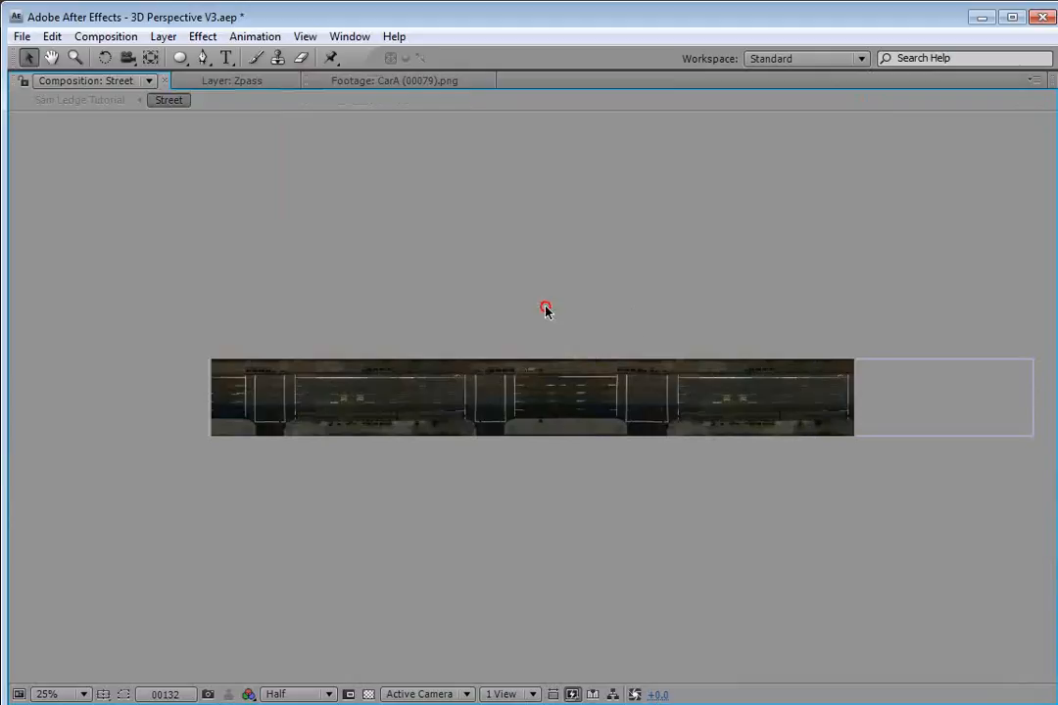
key("grave")
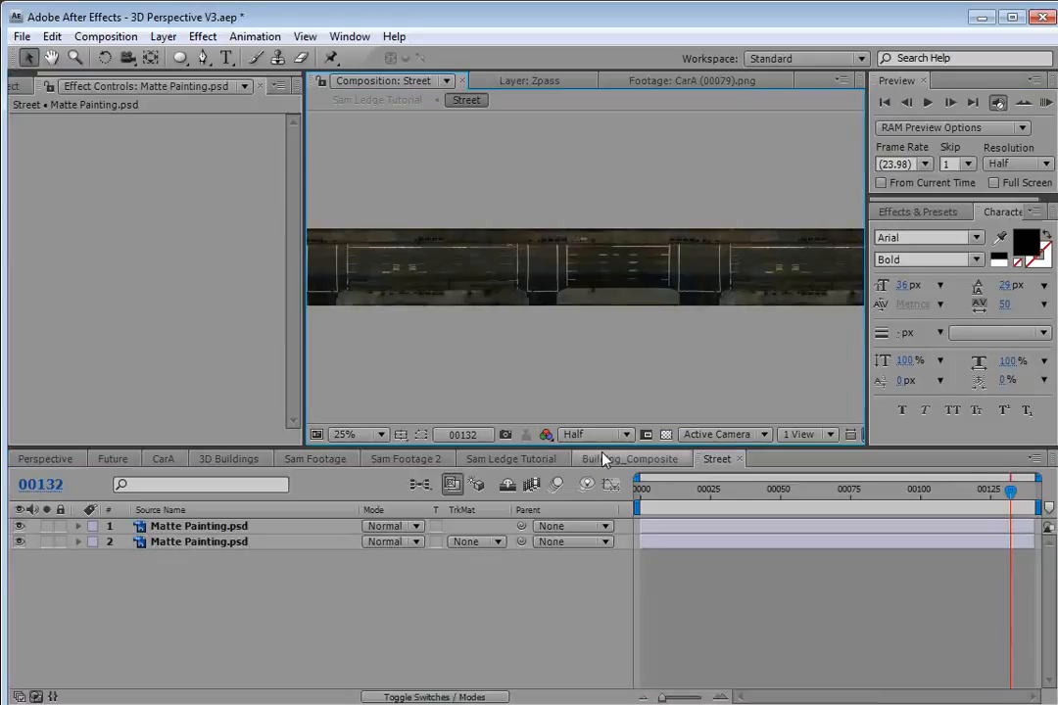
left_click(510, 458)
key("grave")
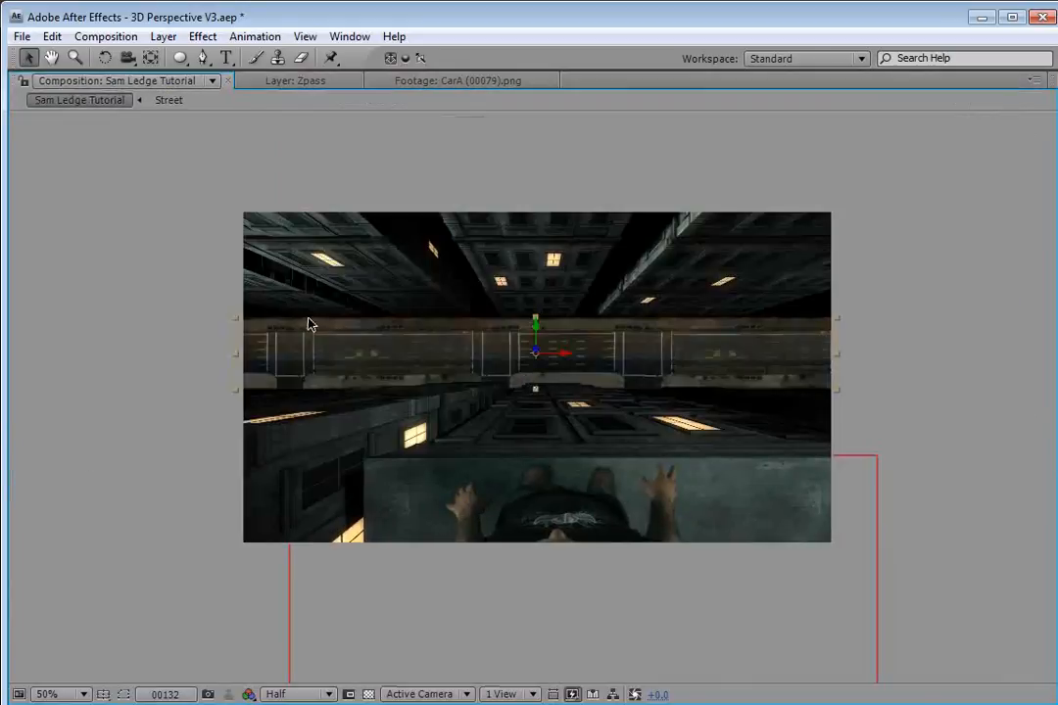
key("grave")
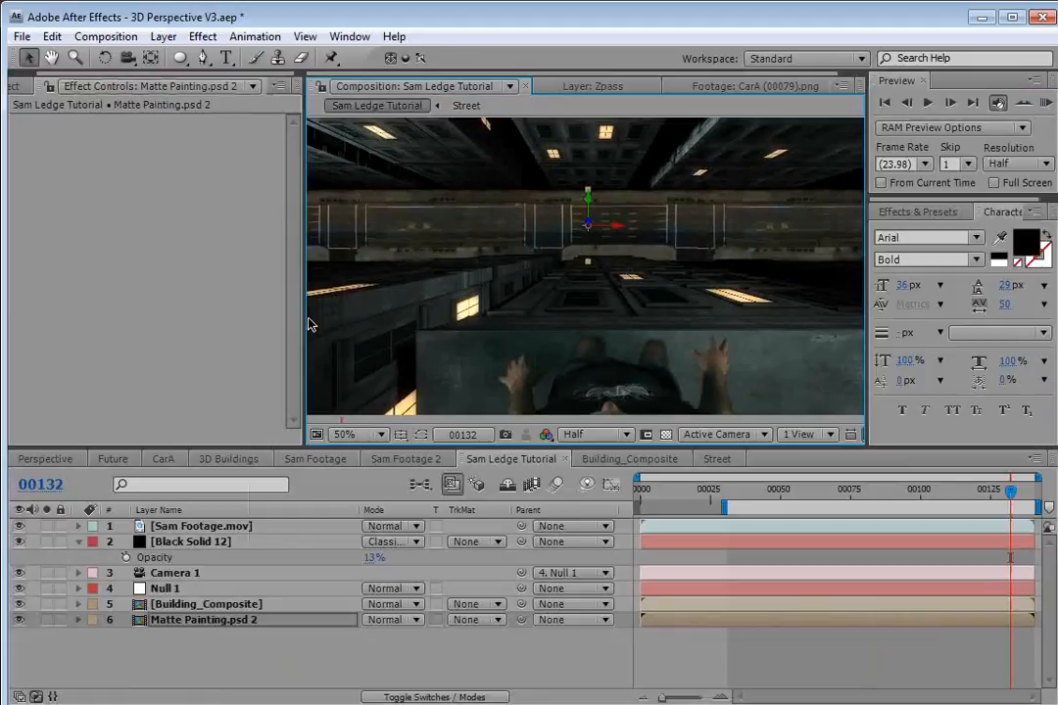
key("grave")
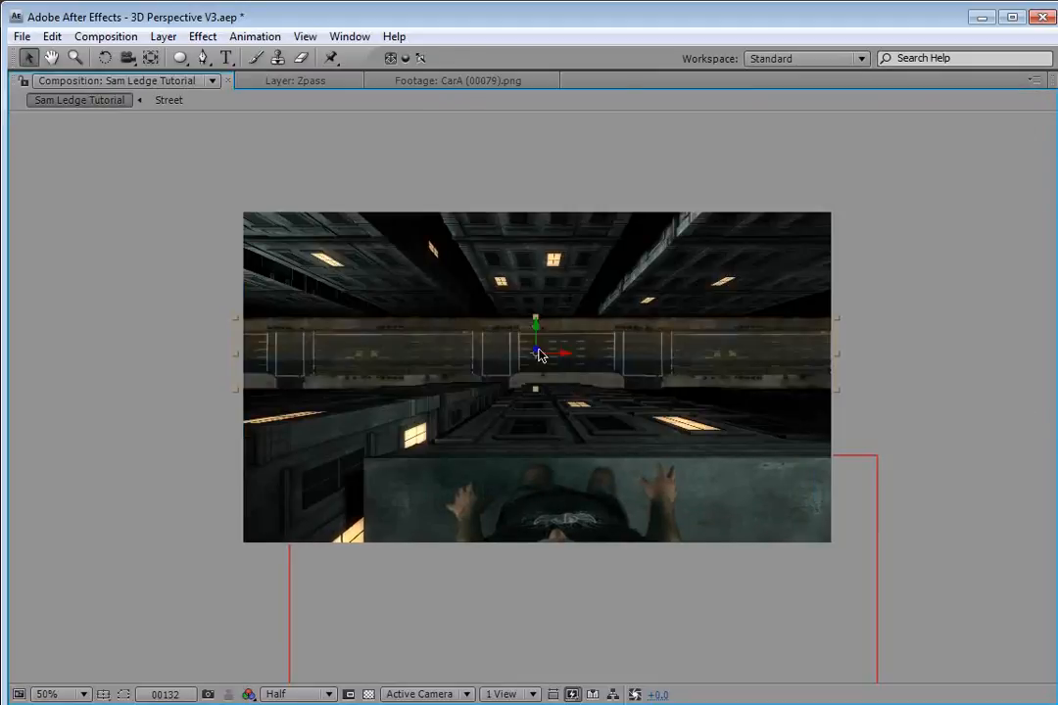
key("grave")
left_click(717, 460)
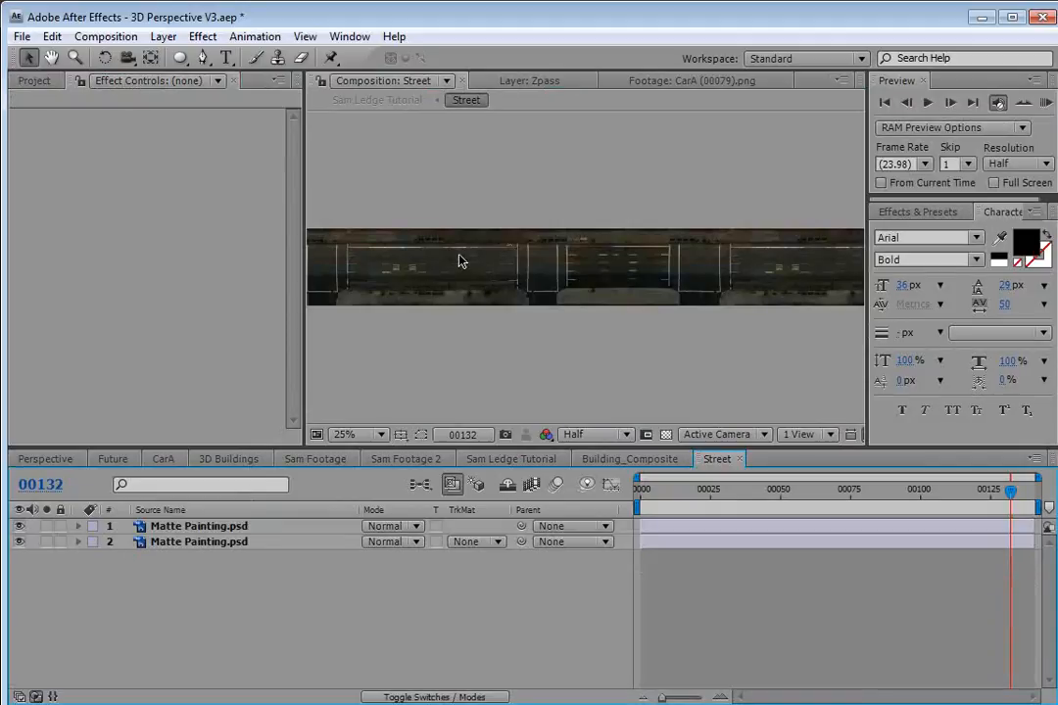
Preview the CarA, CarB and CarC footage items in the project's Cars folder.
left_click(34, 80)
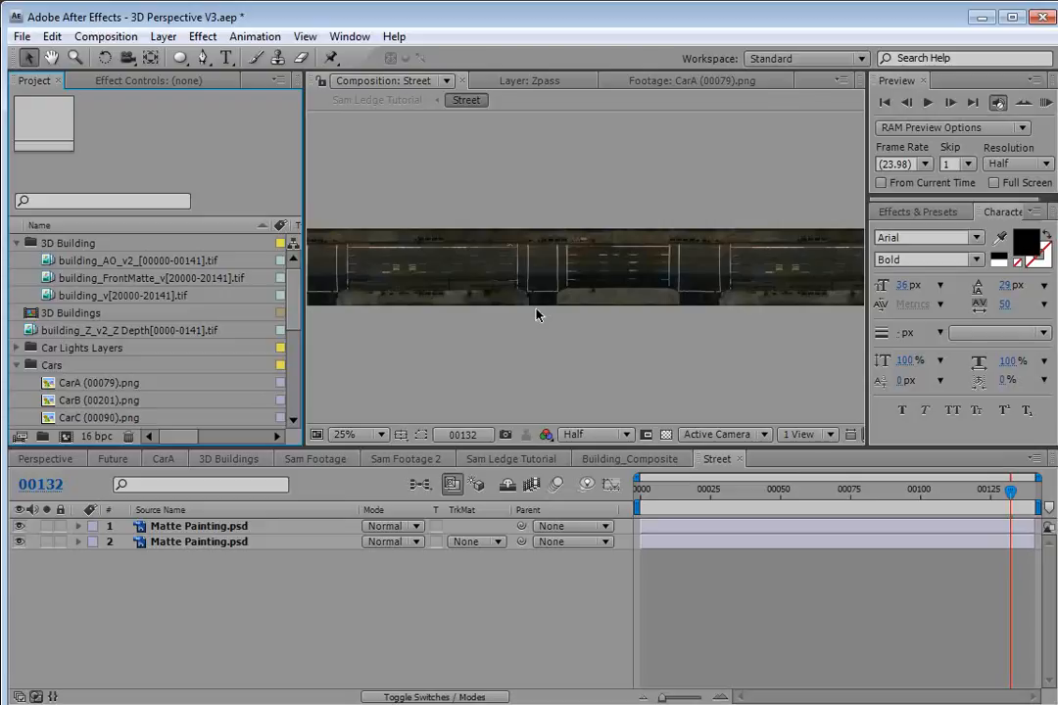
left_click(435, 12)
left_click(294, 284)
scroll(293, 314, "down", 1)
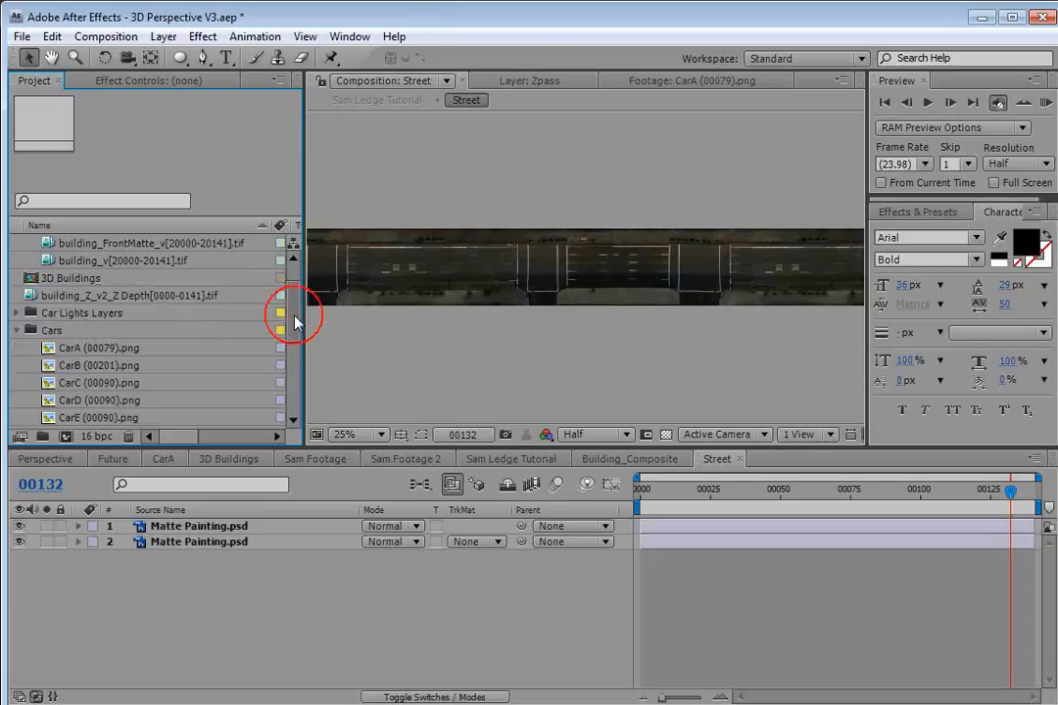
scroll(294, 319, "down", 2)
left_click(79, 298)
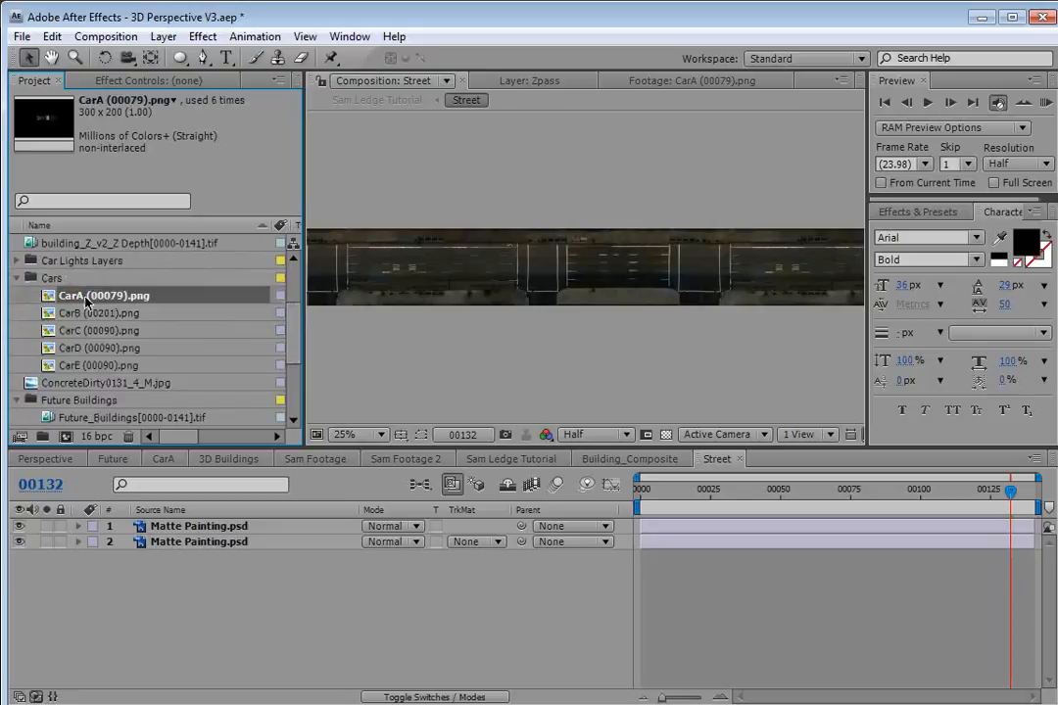
double_click(79, 296)
double_click(66, 314)
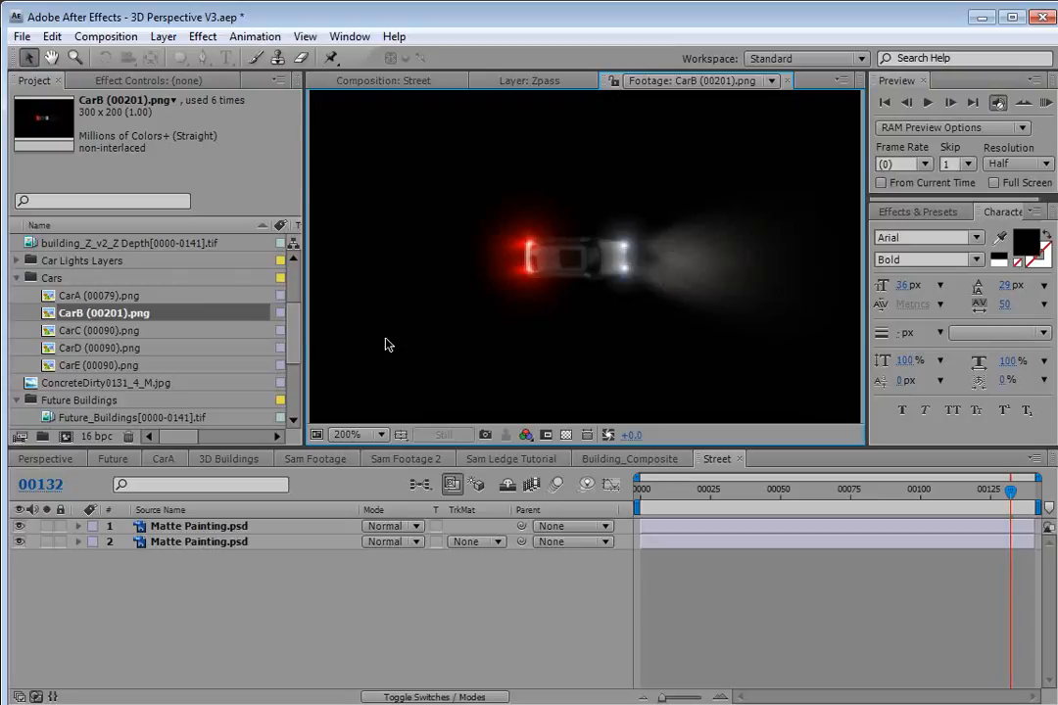
left_click(97, 331)
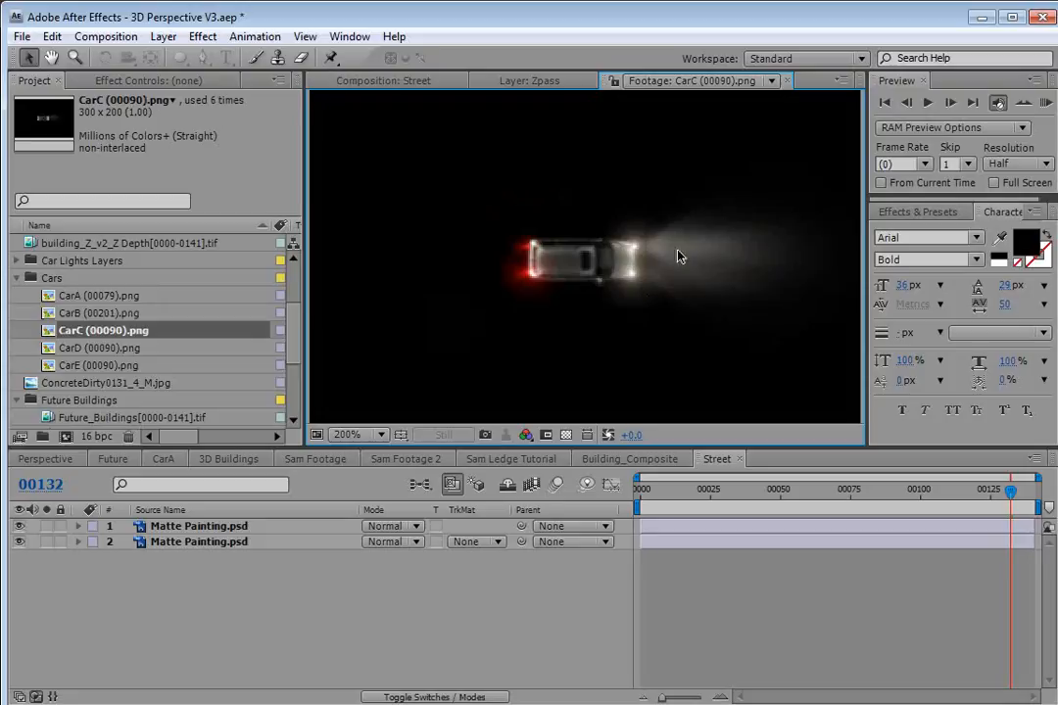
left_click(367, 82)
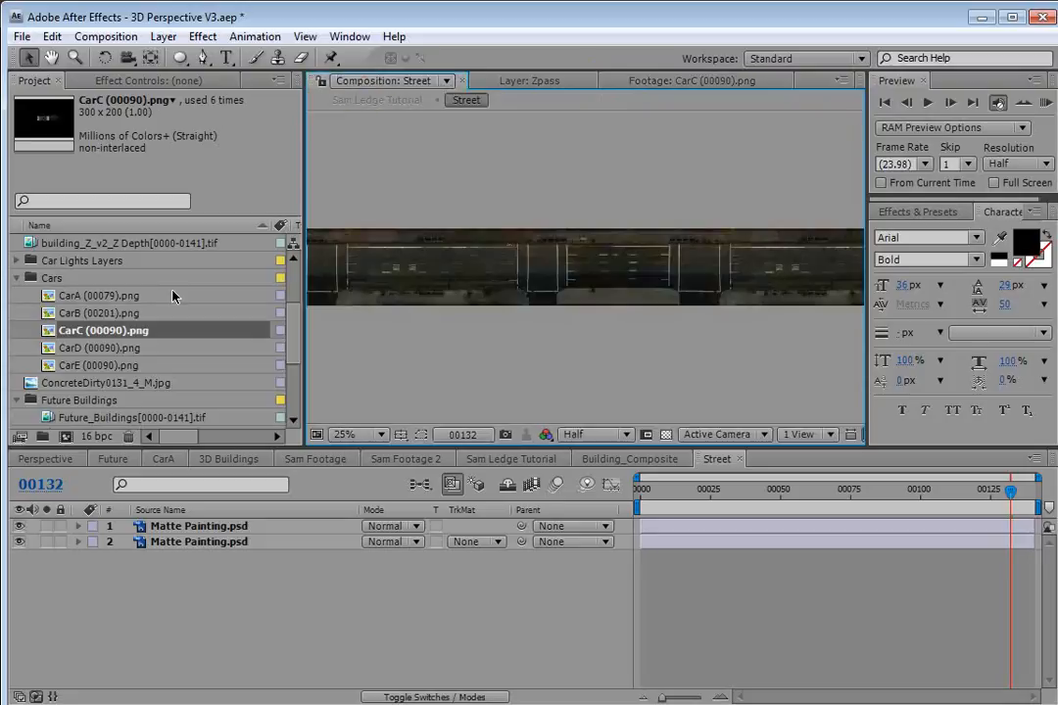
Add the CarA through CarE footage items to the Street composition.
left_click(78, 298)
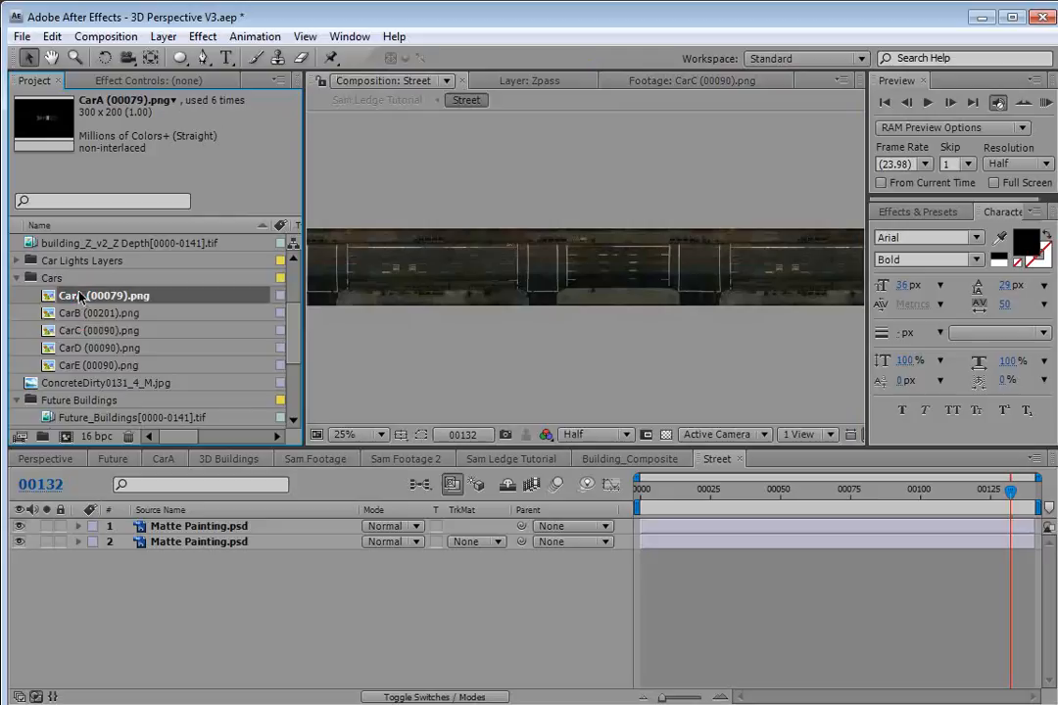
left_click(78, 362, "shift")
left_click_drag(78, 365, 192, 529)
scroll(636, 279, "up", 4)
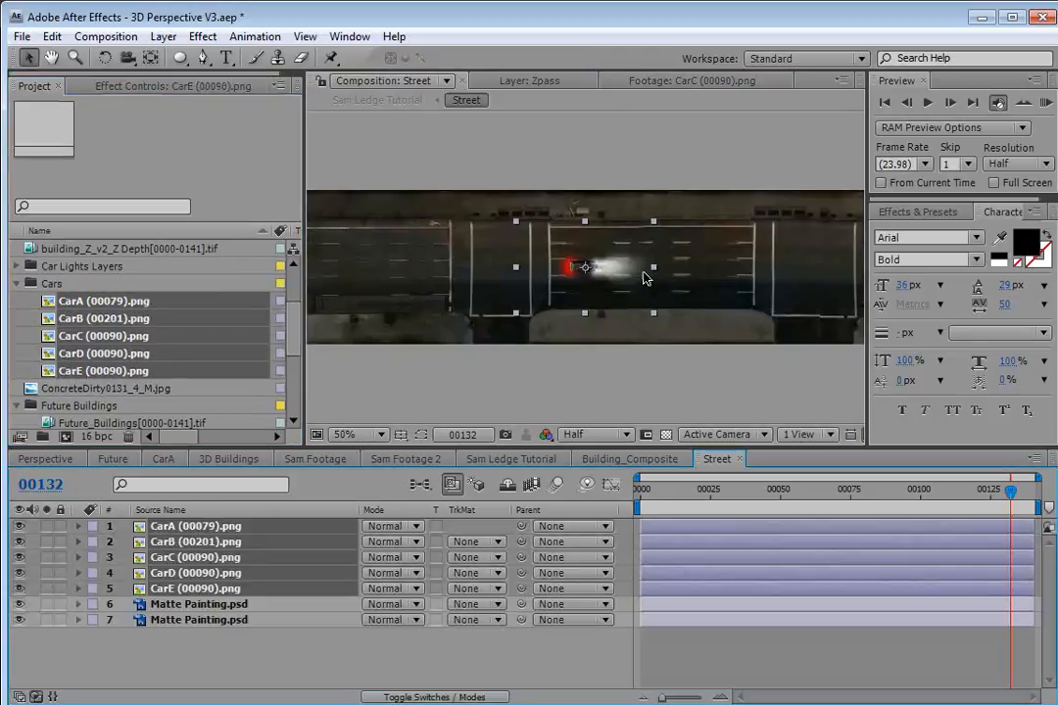
Spread the five car layers out along the street's lanes.
left_click_drag(578, 286, 438, 285)
left_click(257, 652)
left_click(192, 542)
left_click(197, 559)
scroll(546, 293, "down", 1)
left_click_drag(599, 241, 750, 297)
left_click(224, 576)
left_click_drag(633, 259, 412, 261)
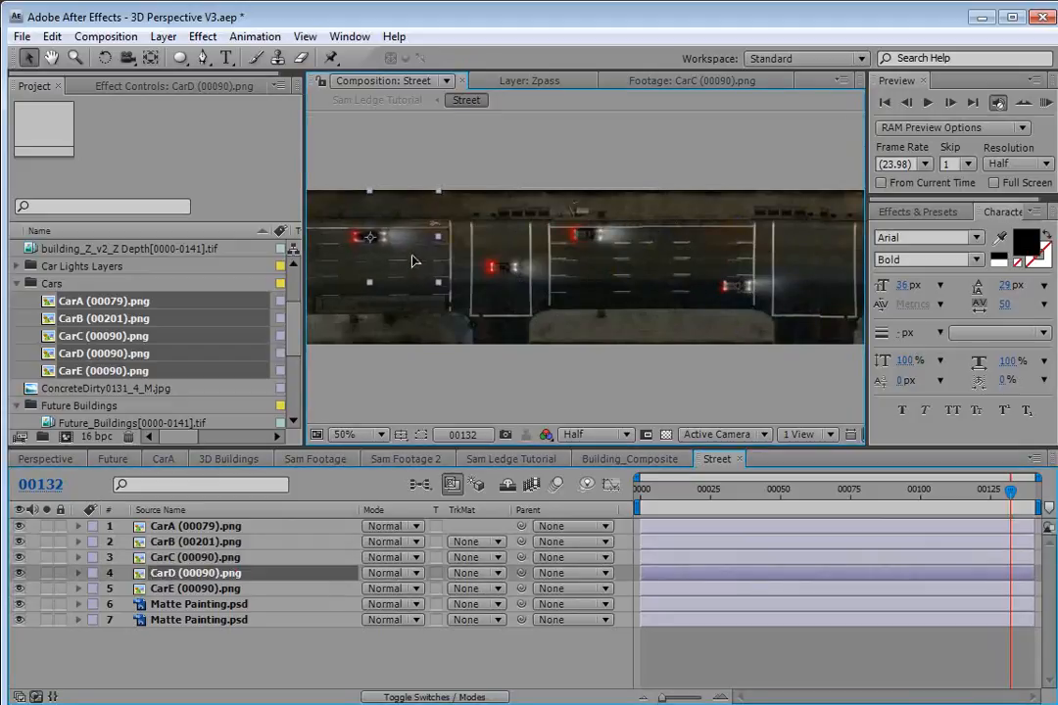
left_click(196, 589)
left_click_drag(591, 264, 805, 266)
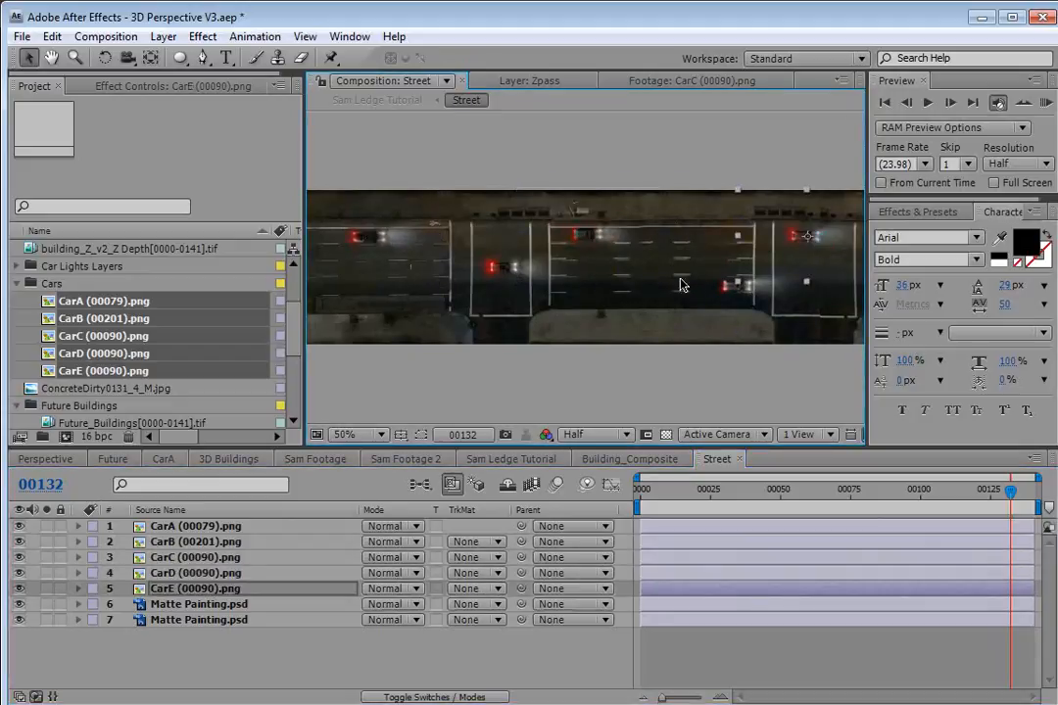
key("grave")
left_click_drag(791, 370, 699, 382)
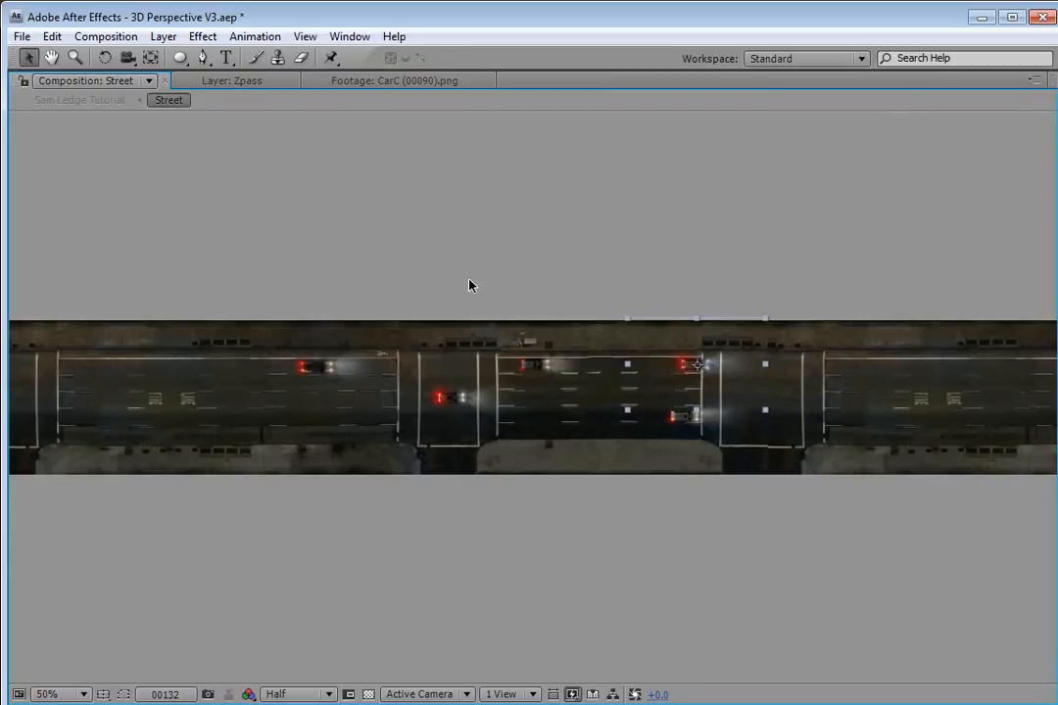
key("grave")
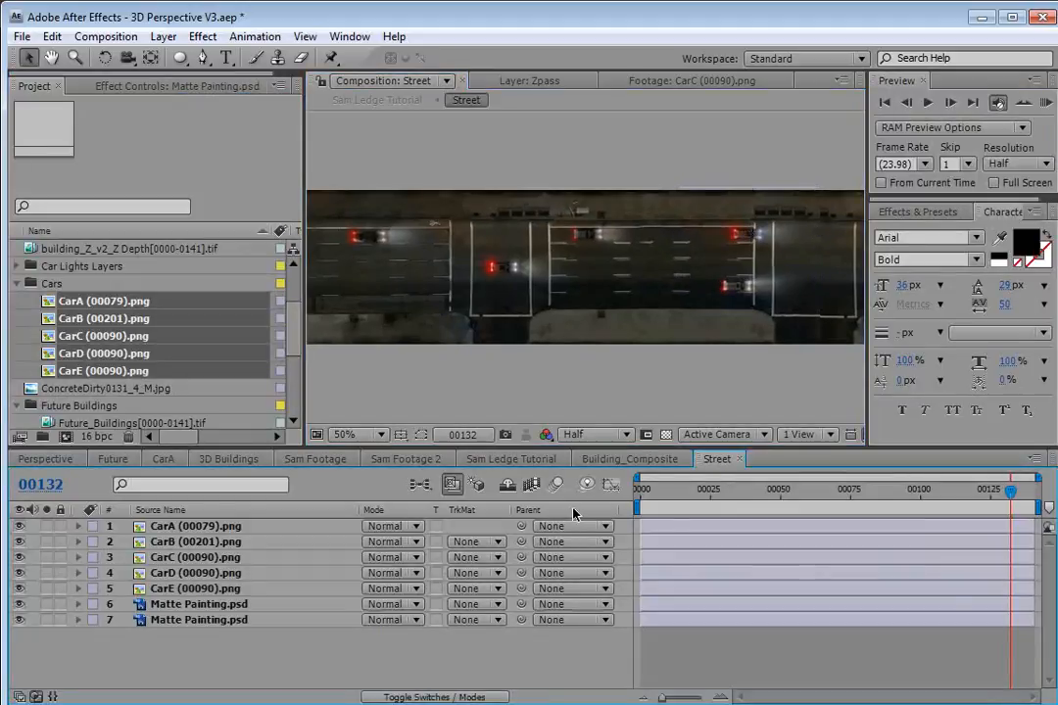
Duplicate the five car layers and move the copies left to fill the rest of the street.
left_click(203, 529)
left_click(196, 589, "shift")
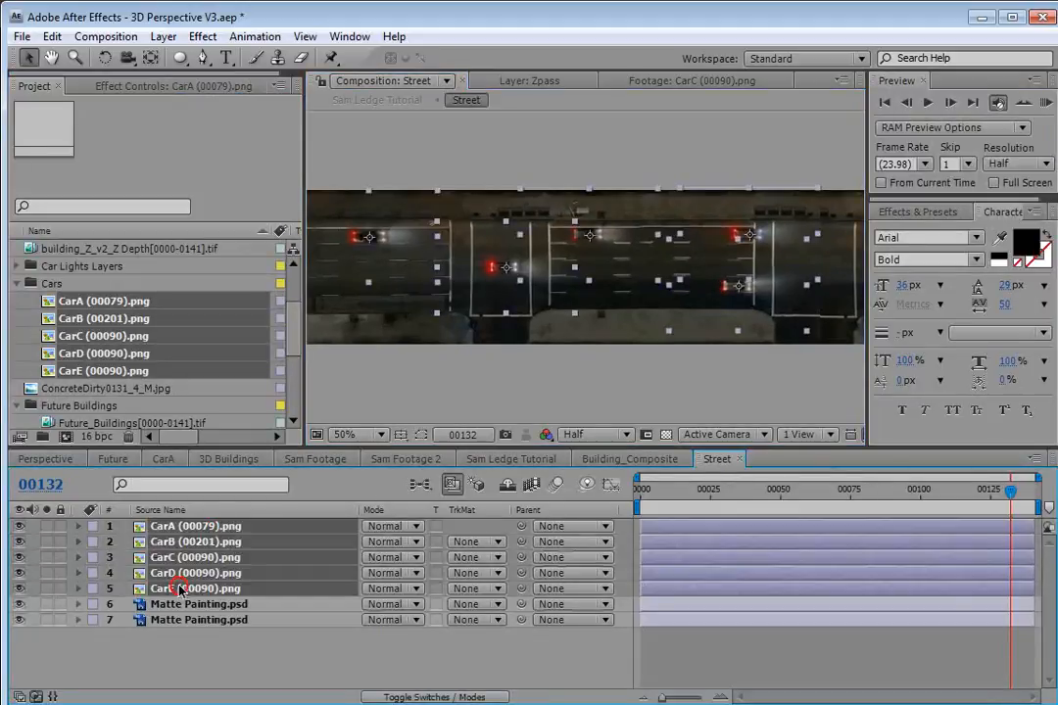
key("ctrl+d")
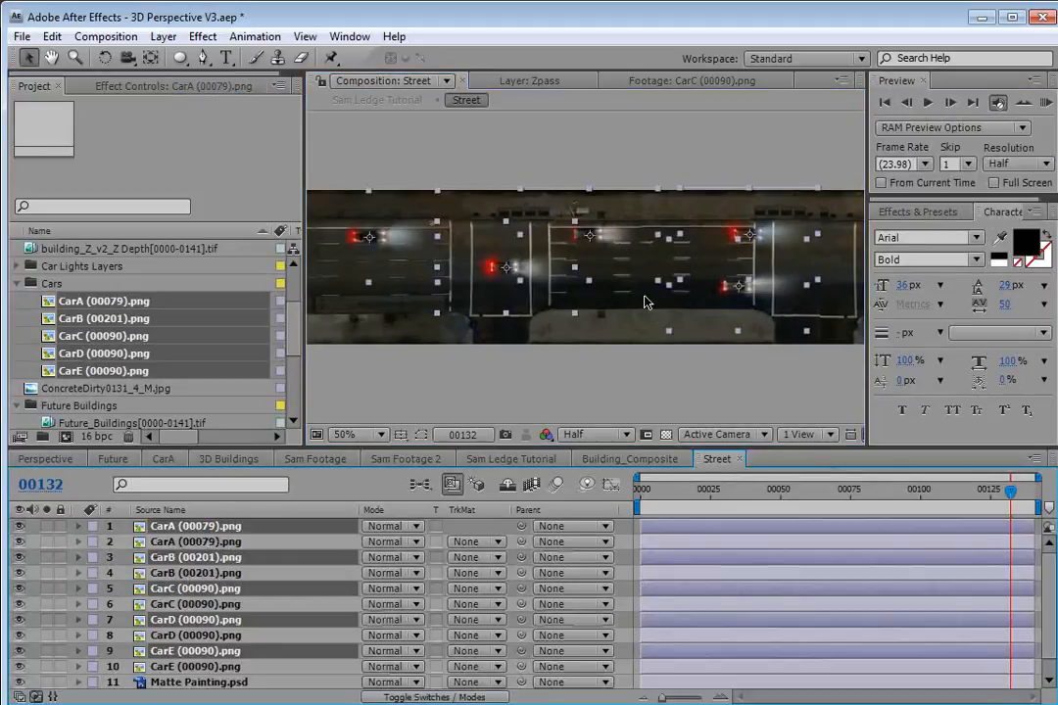
scroll(529, 256, "down", 2)
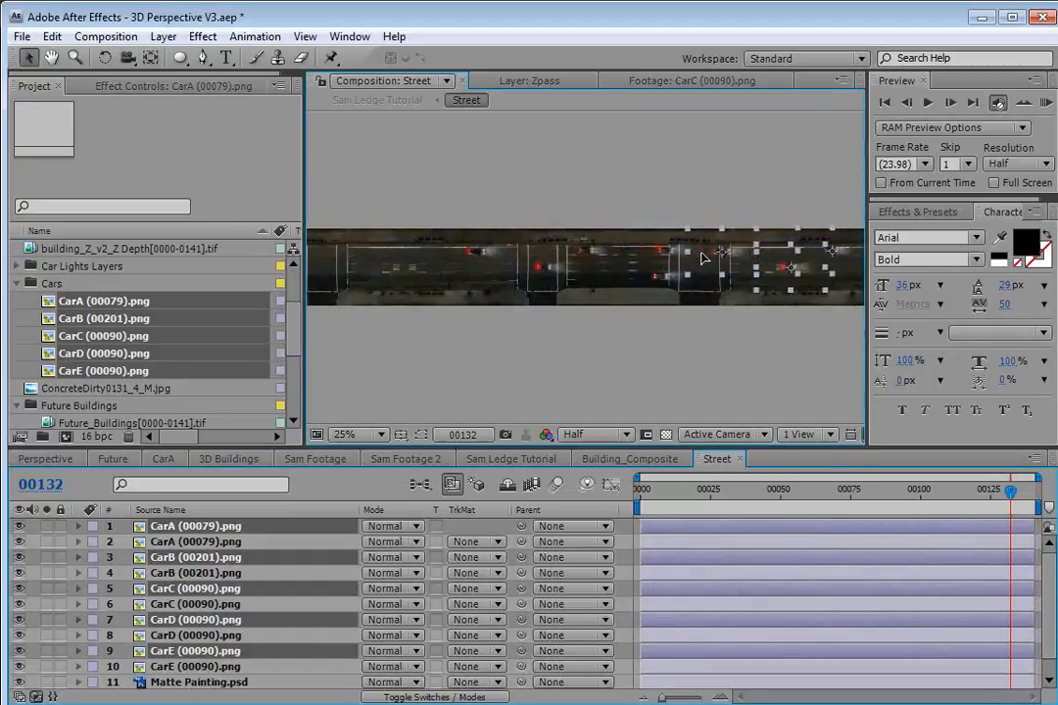
key("grave")
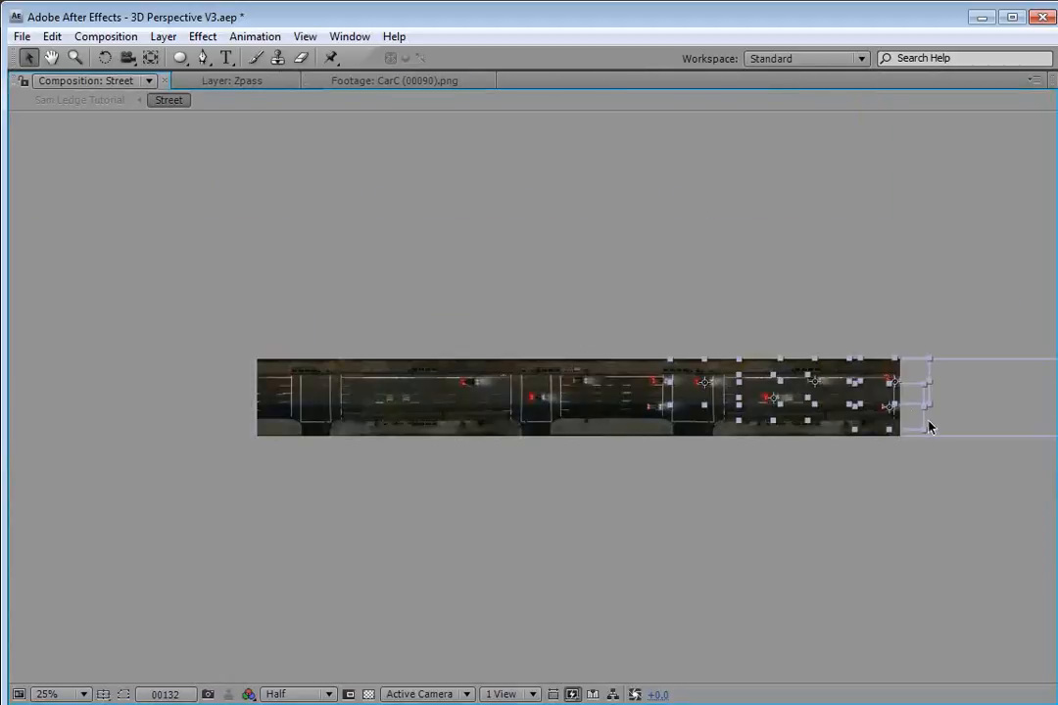
left_click_drag(908, 425, 419, 418)
left_click(496, 511)
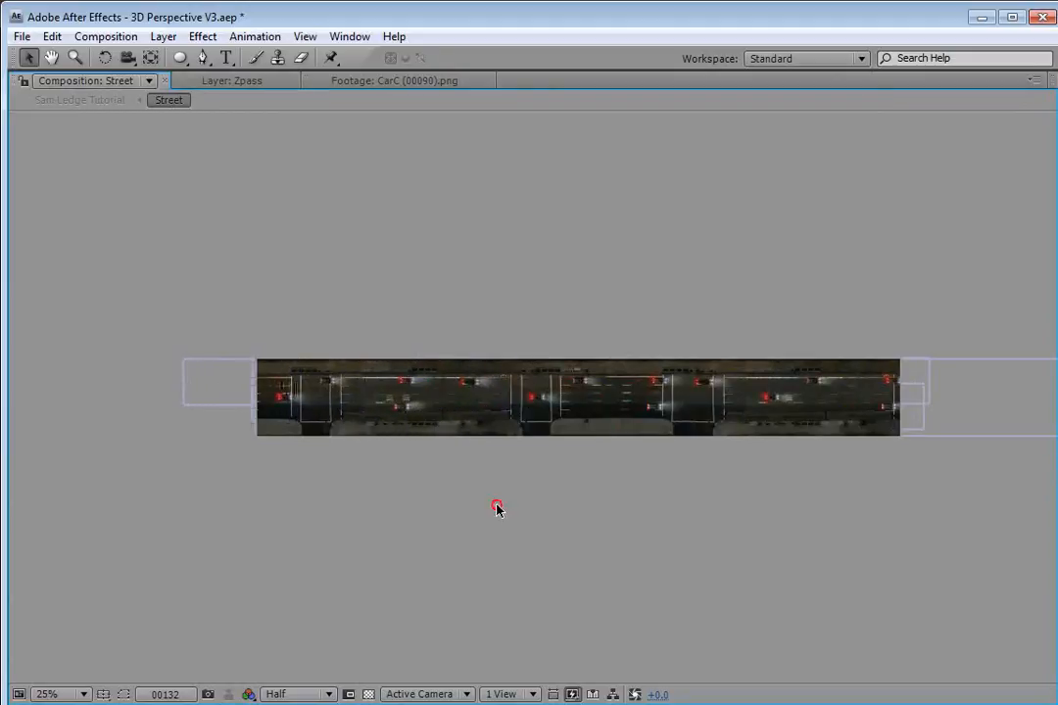
key("grave")
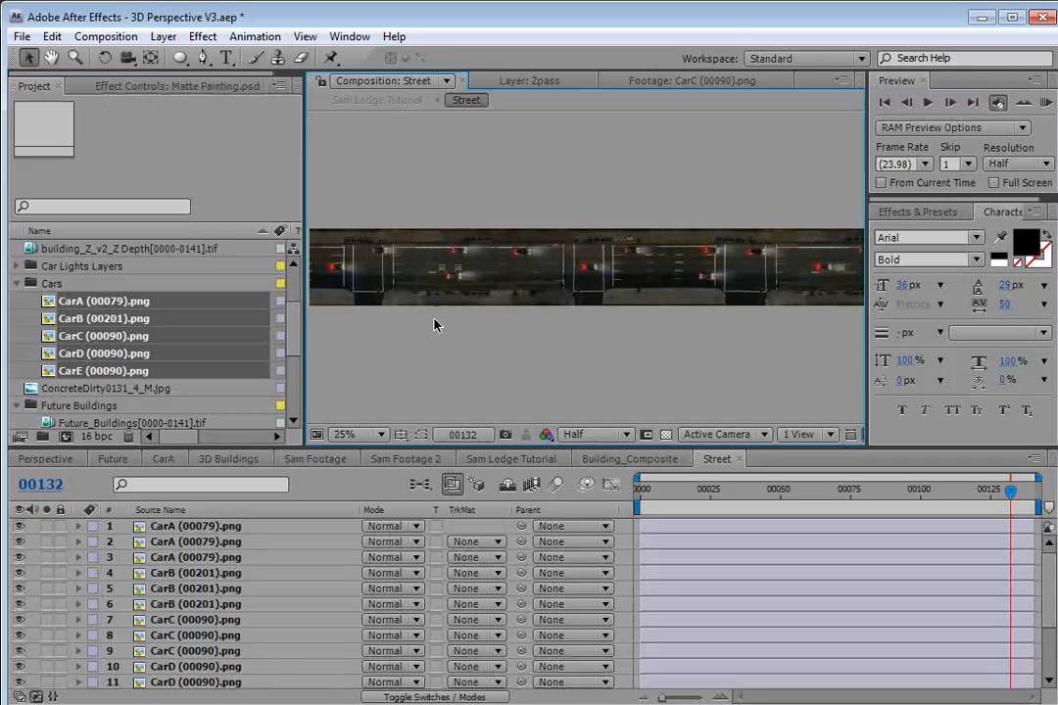
Create a new Null Object layer in the Street composition.
left_click(214, 528)
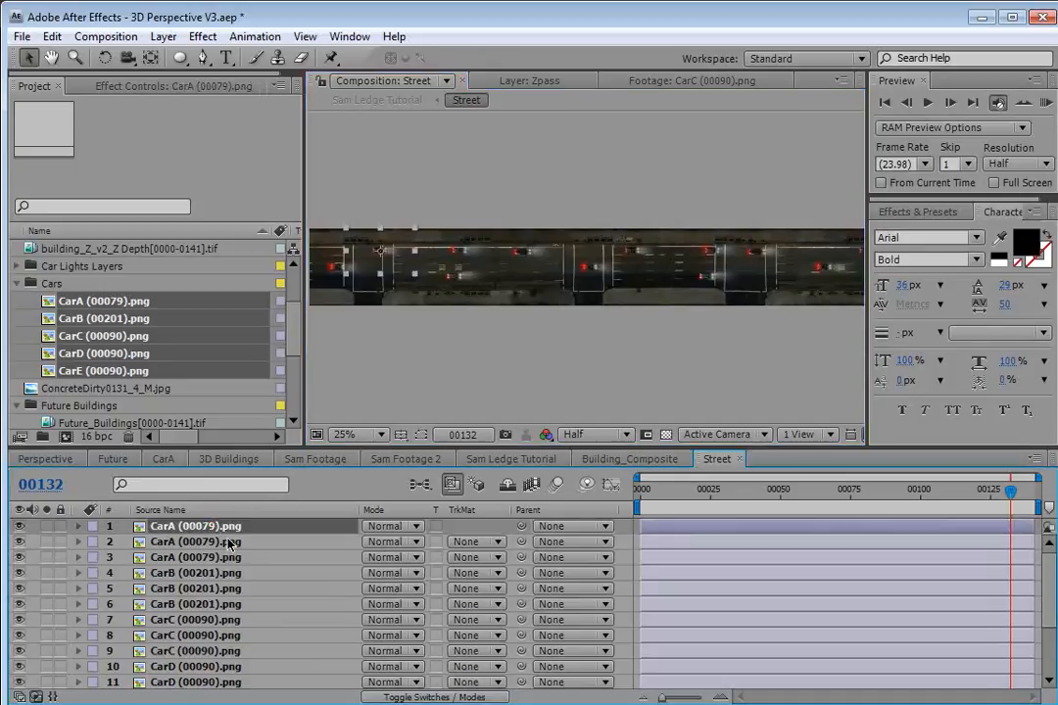
left_click(166, 36)
mouse_move(186, 57)
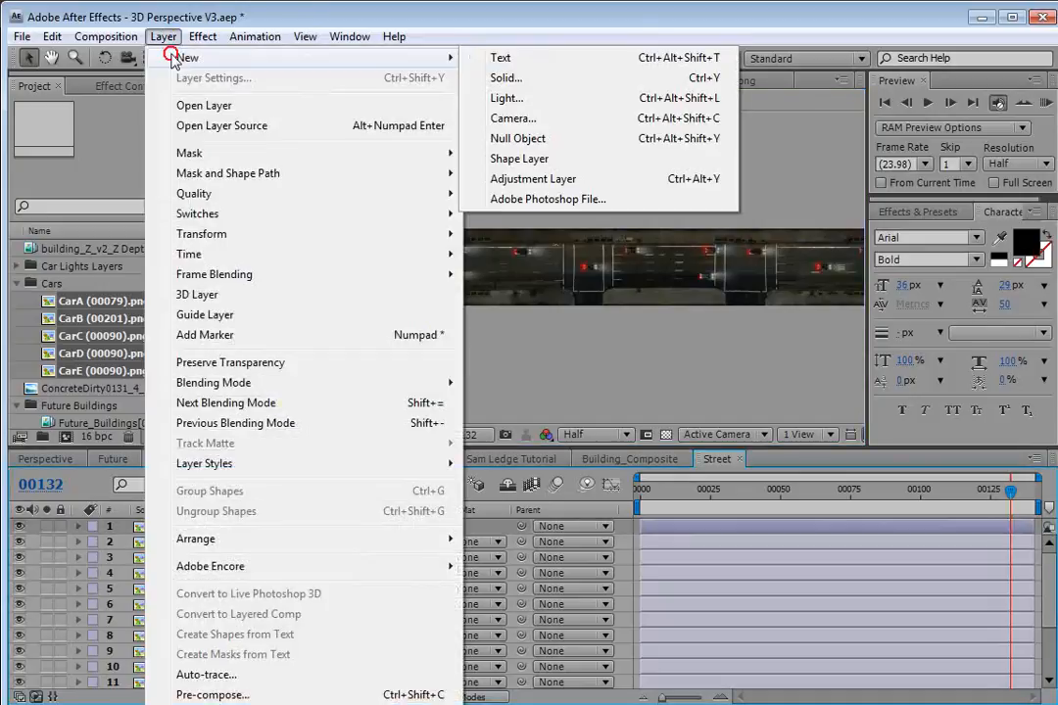
left_click(514, 138)
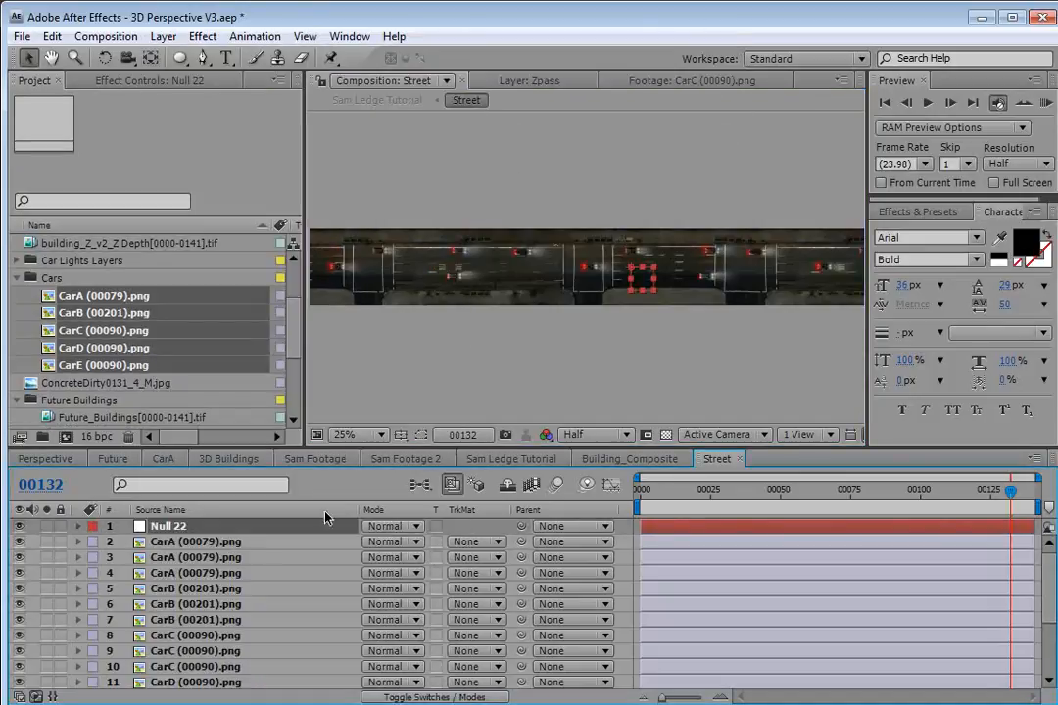
Select all the car layers and parent them to the new null, Null 22.
left_click(233, 544)
scroll(207, 614, "down", 3)
left_click(194, 650, "shift")
scroll(501, 562, "up", 3)
left_click_drag(519, 546, 174, 527)
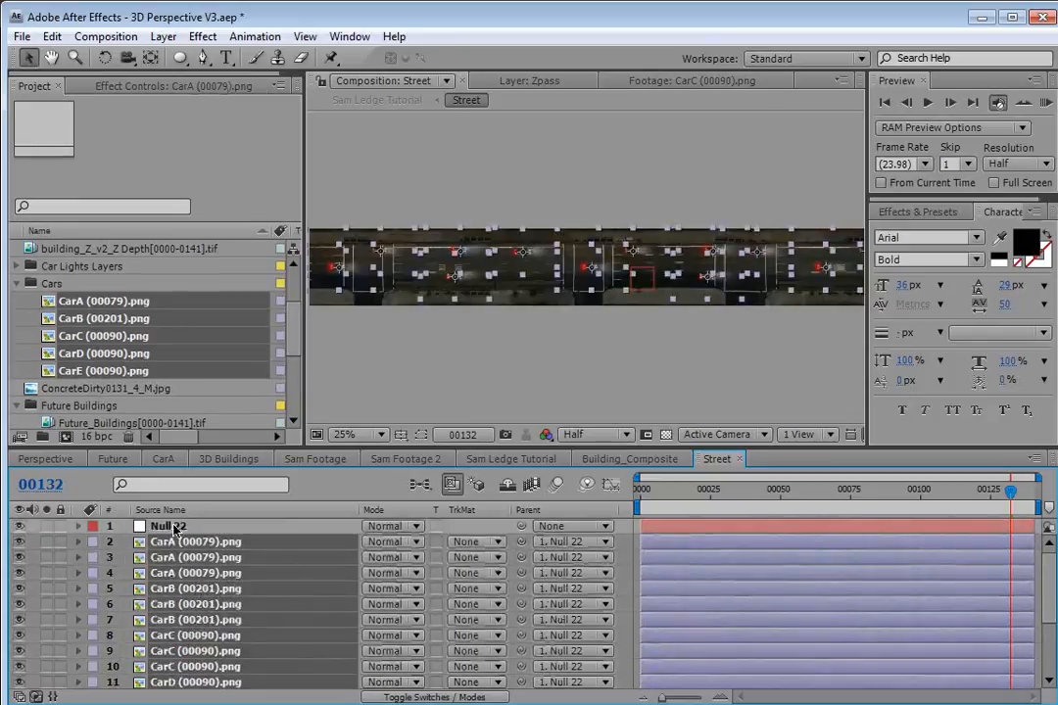
left_click(174, 527)
Animate the null's position so the car layers travel from the left of the street at the start to the right at the end, about 1984, 168.
left_click_drag(638, 299, 436, 303)
left_click_drag(745, 490, 660, 494)
key("alt+shift+p")
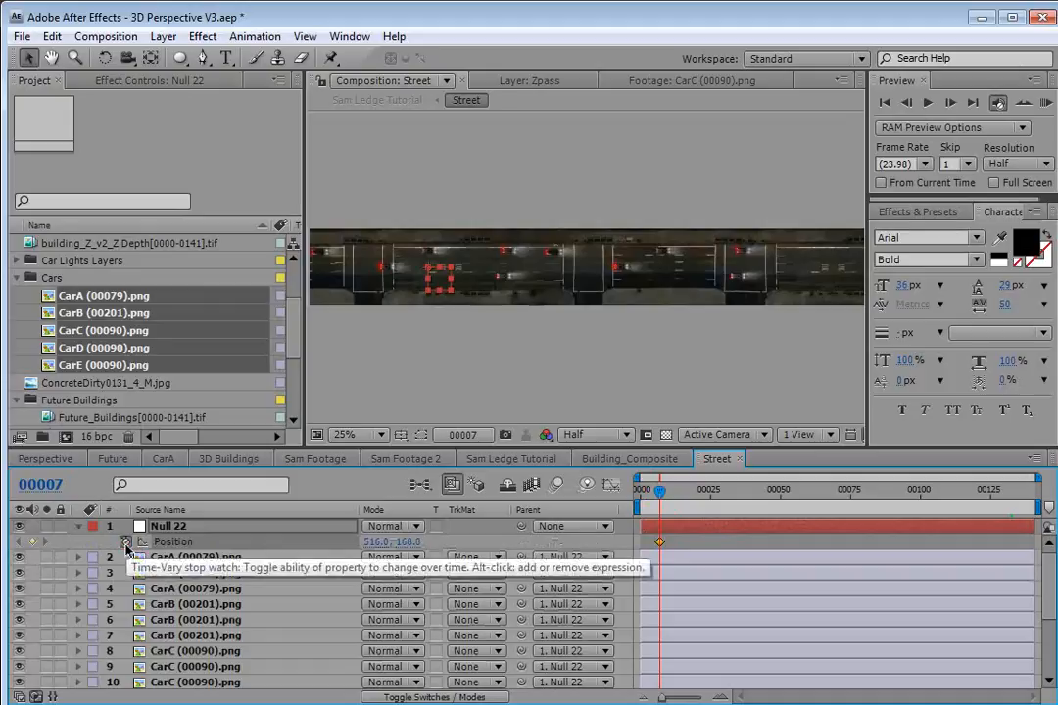
left_click_drag(821, 490, 1051, 507)
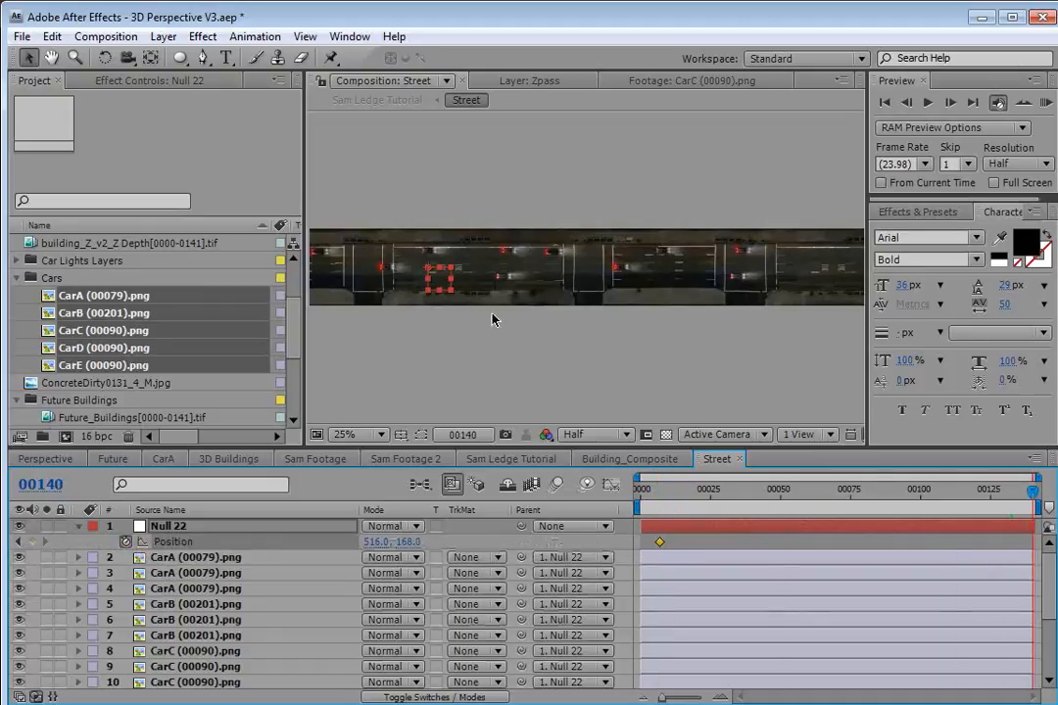
left_click_drag(440, 284, 673, 277)
left_click_drag(682, 486, 921, 504)
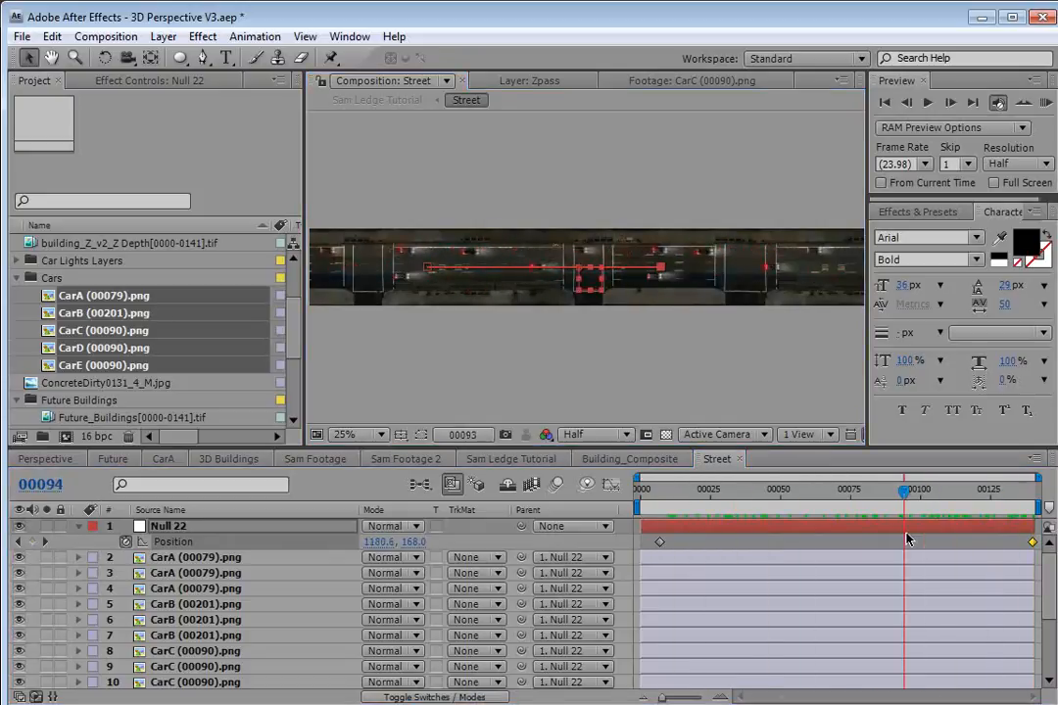
key("End")
left_click_drag(673, 283, 777, 307)
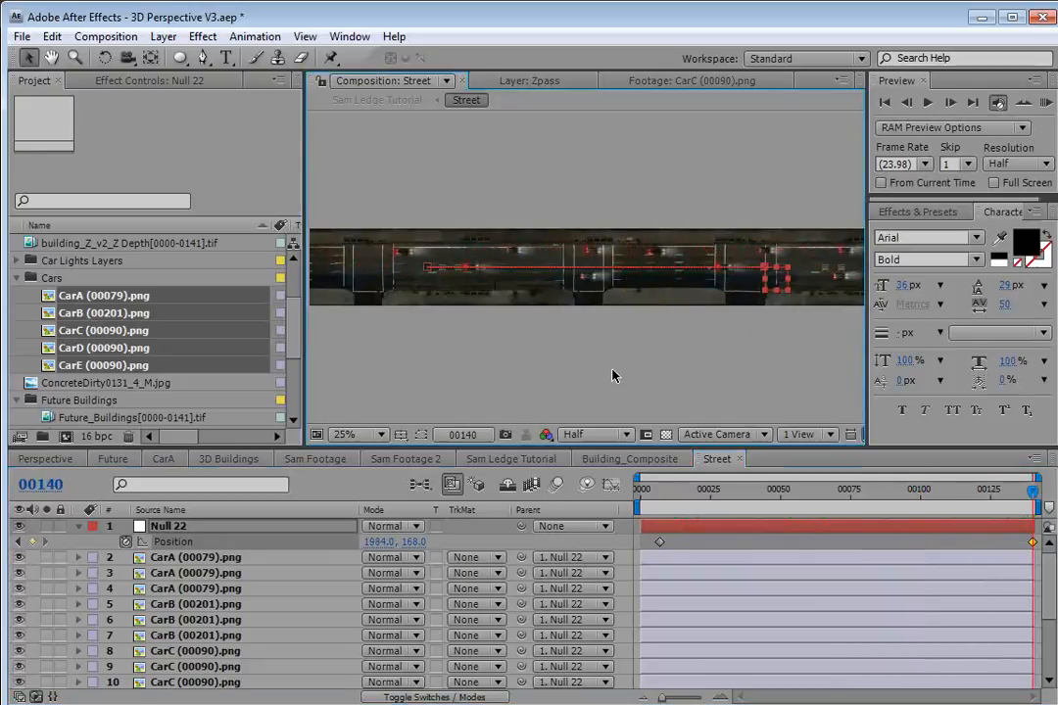
Select several cars on the left side of the street and duplicate them.
key("grave")
key("grave")
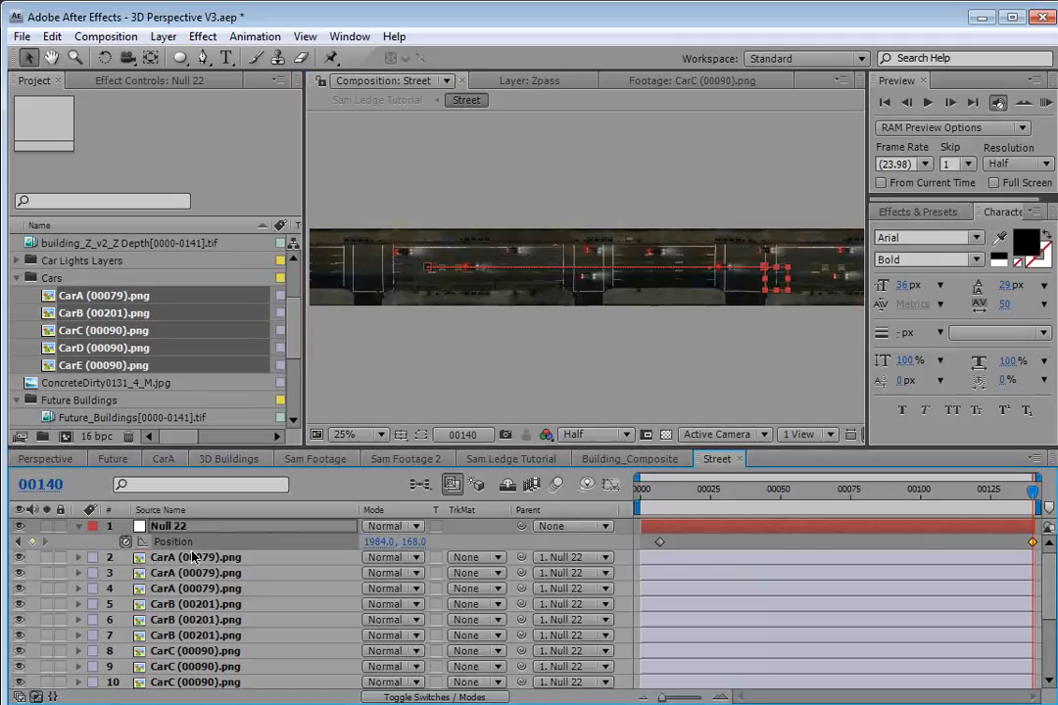
left_click(201, 558)
scroll(201, 588, "down", 3)
scroll(202, 588, "up", 3)
left_click(409, 260)
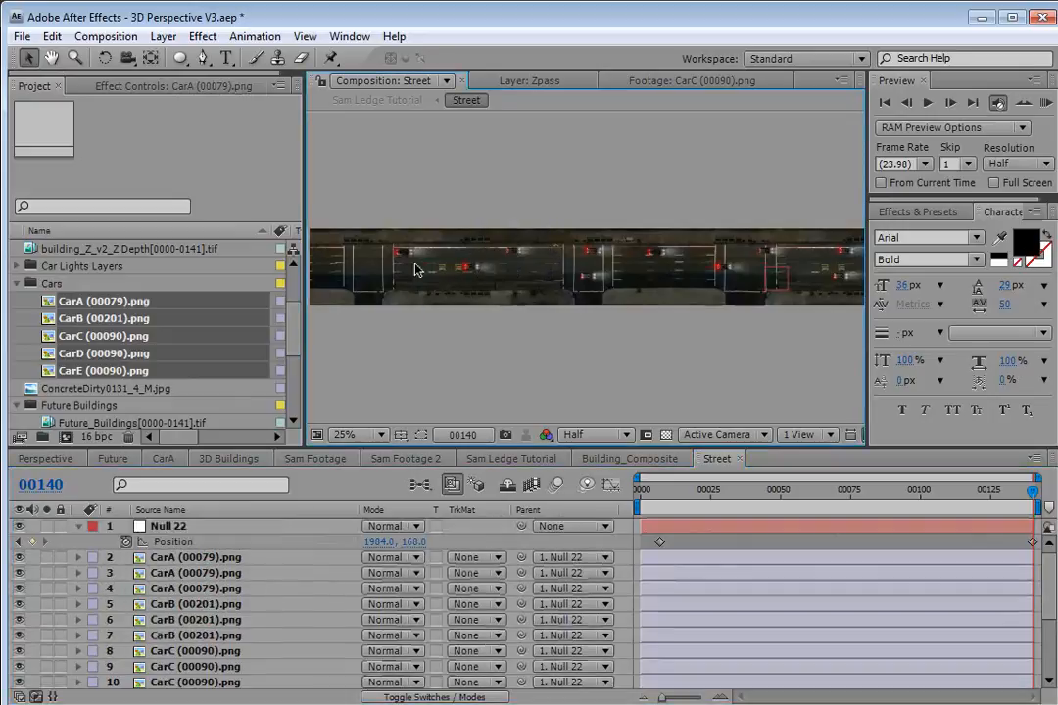
left_click(465, 268)
left_click(515, 253, "shift")
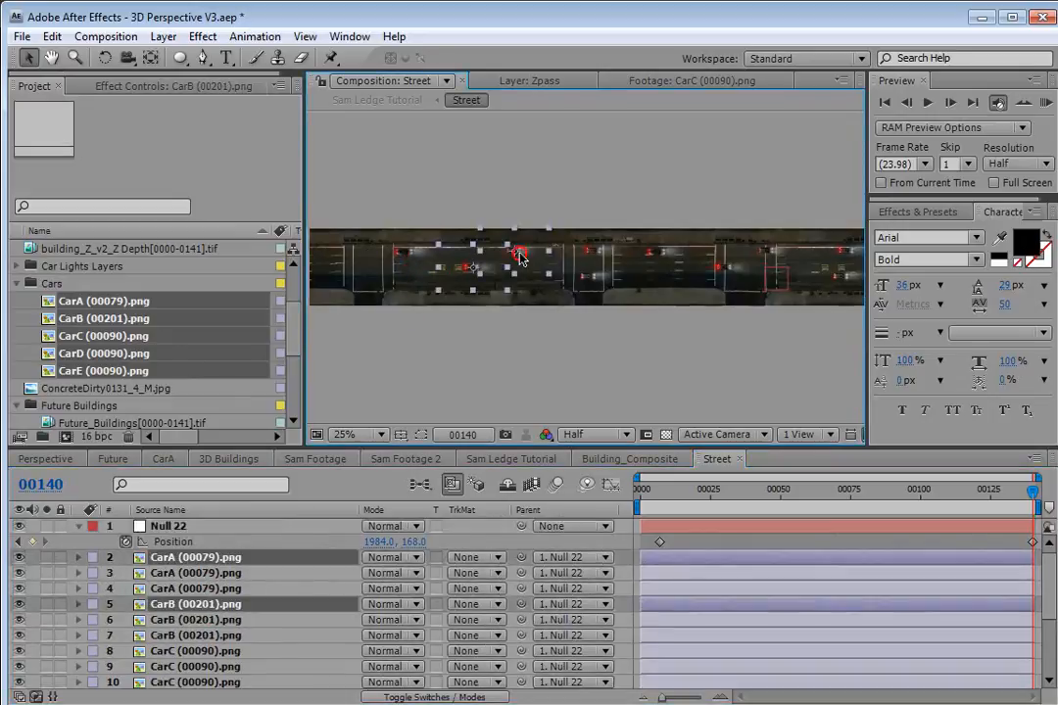
left_click(406, 257, "shift")
left_click(589, 251, "shift")
left_click(589, 281, "shift")
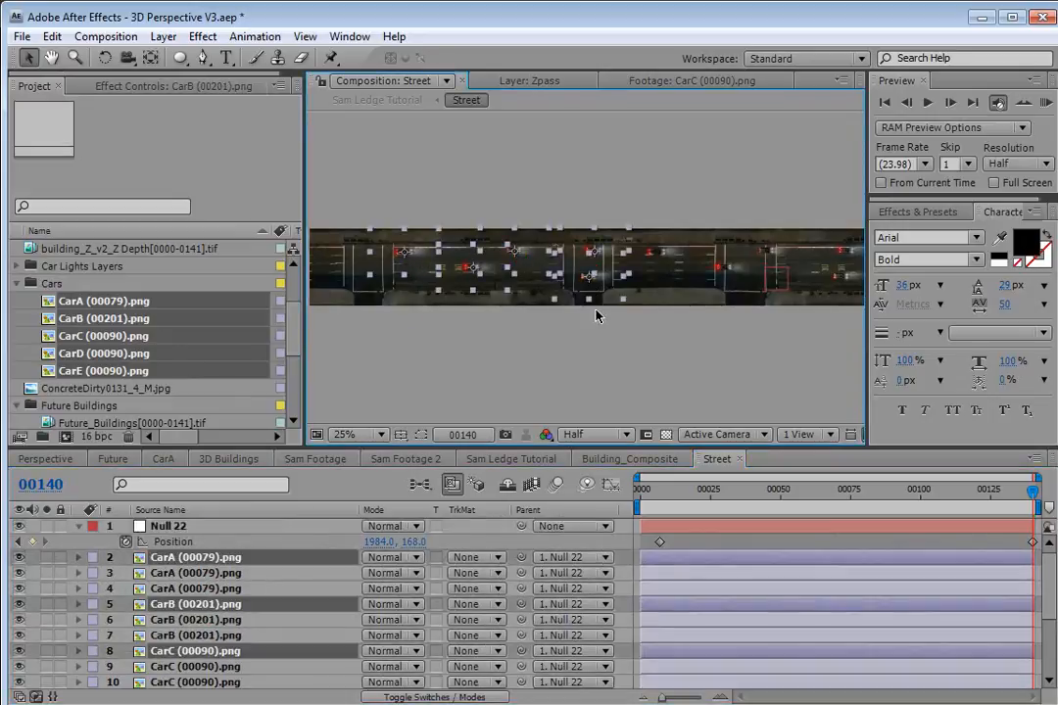
key("ctrl+d")
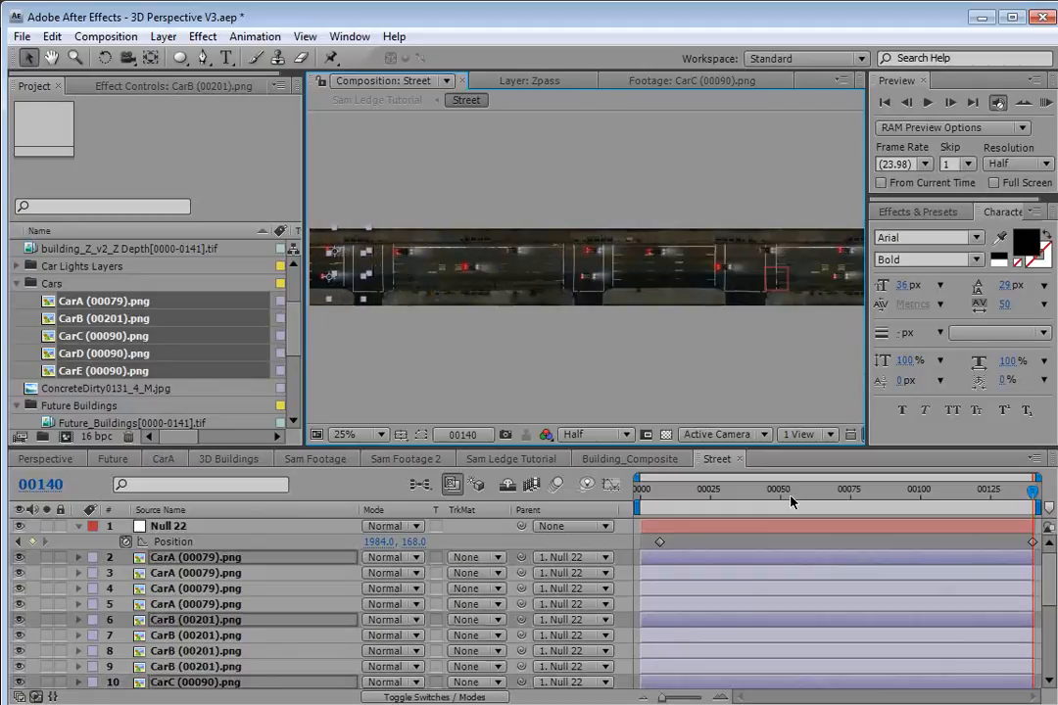
At the first frame, select several cars on the right side of the street and duplicate them.
left_click(672, 491)
left_click_drag(672, 493, 713, 494)
key("Home")
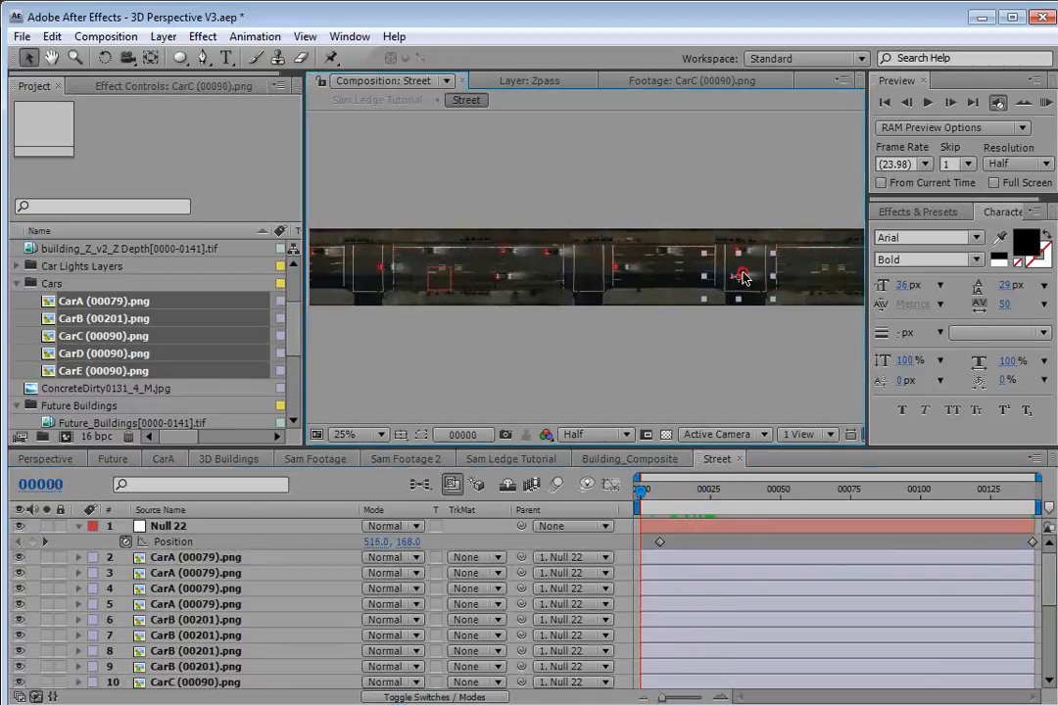
left_click(666, 255)
left_click(618, 270, "shift")
left_click(741, 277, "shift")
left_click(739, 253, "shift")
key("ctrl+d")
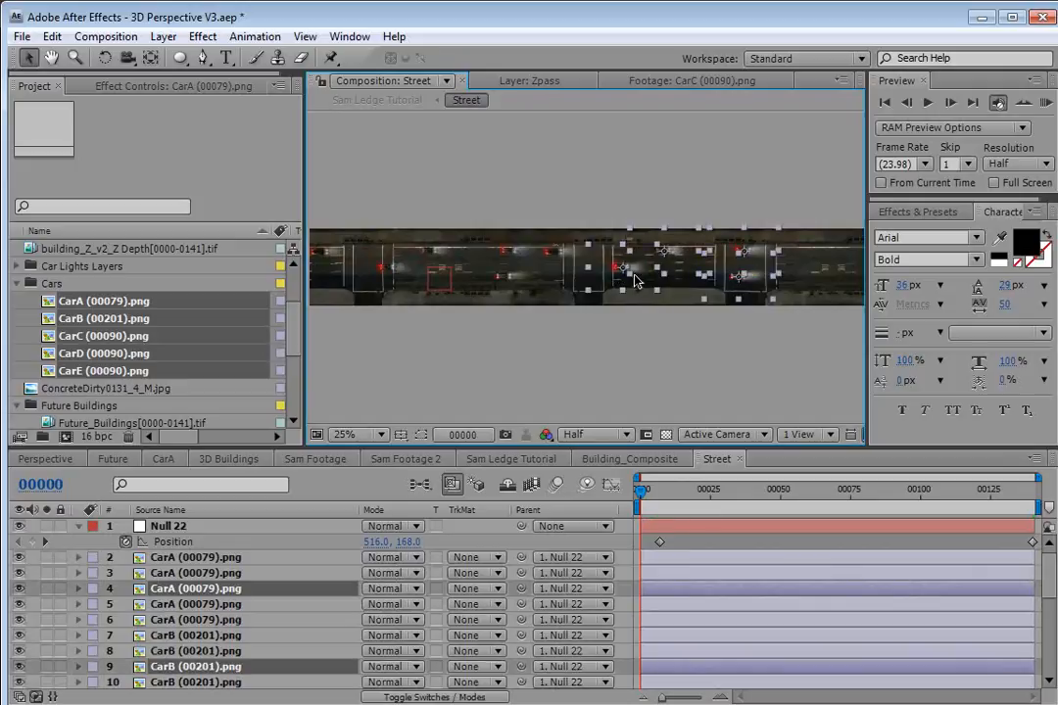
left_click(610, 362)
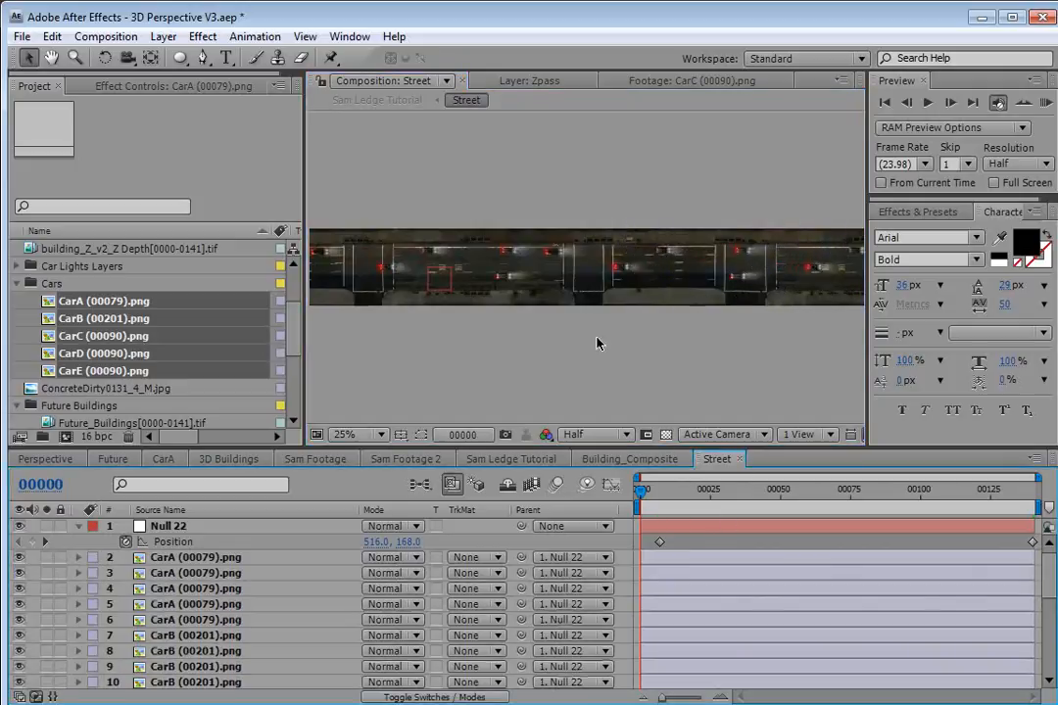
Select one CarA, CarB, CarC, CarD and CarE layer each and set Position keyframes for them at the last frame.
key("grave")
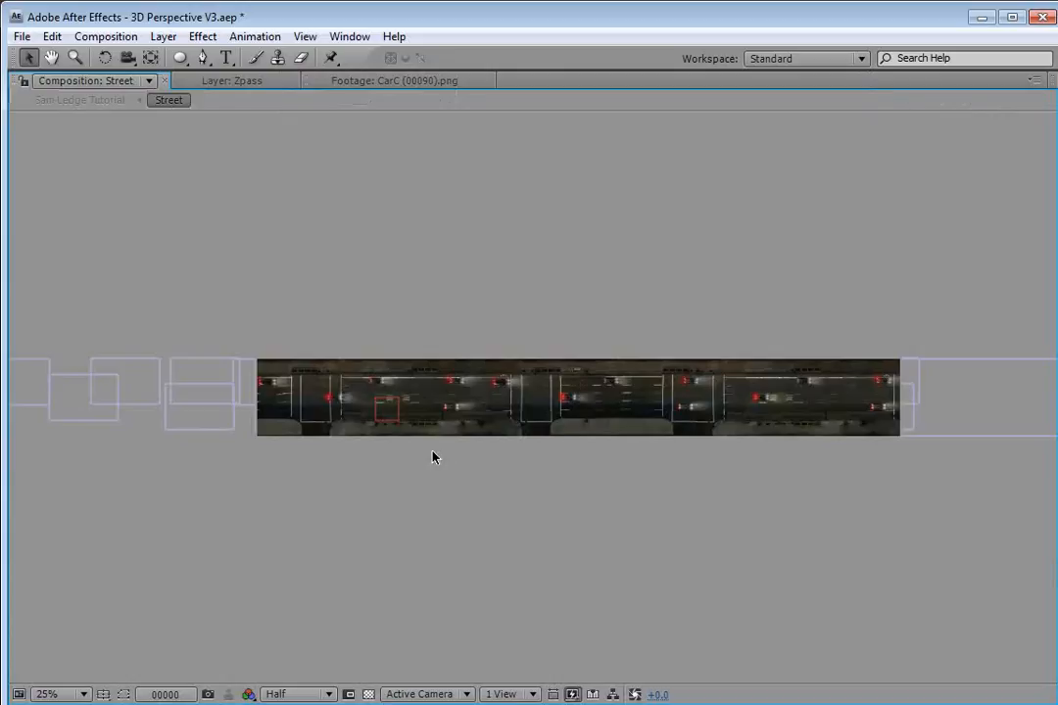
key("grave")
left_click_drag(641, 489, 932, 493)
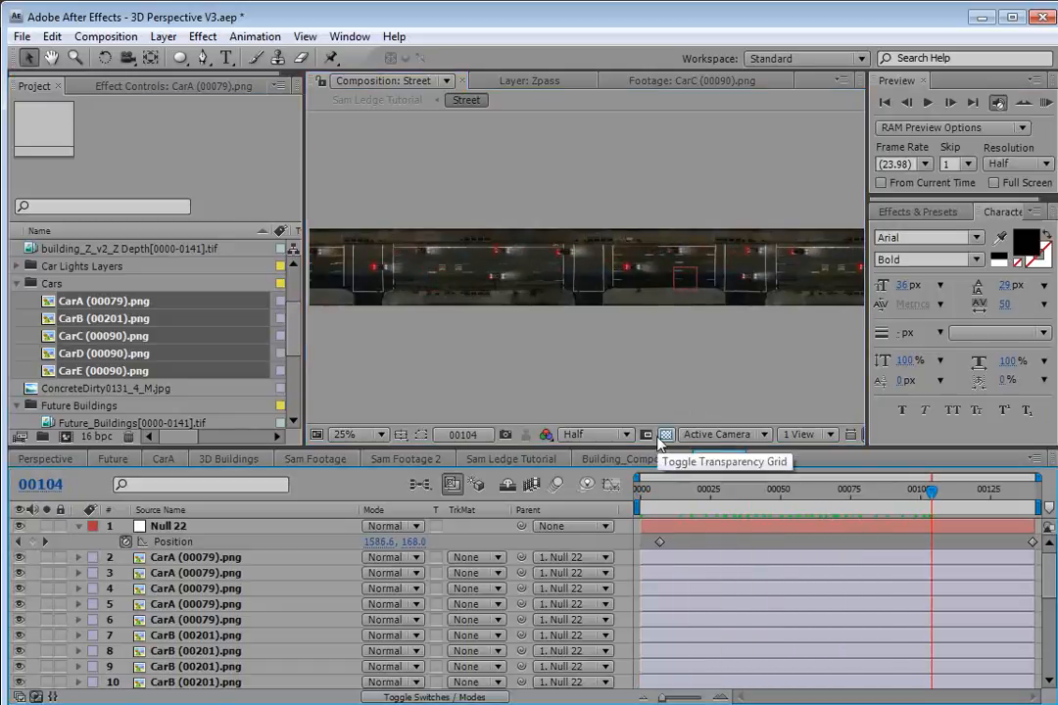
left_click(568, 257)
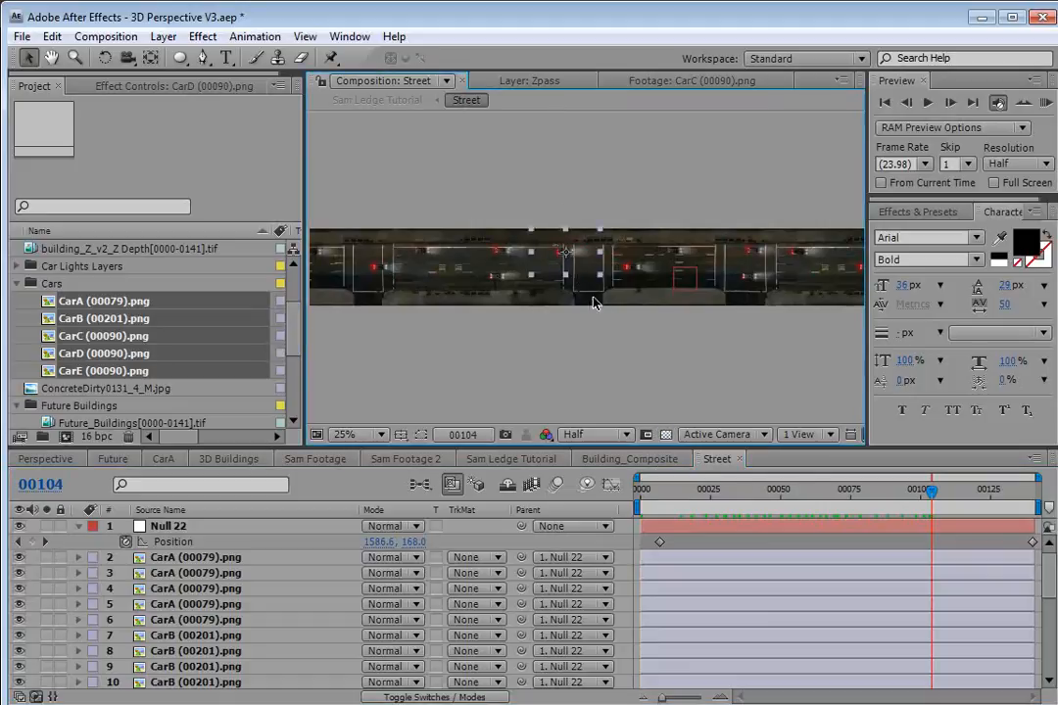
key("grave")
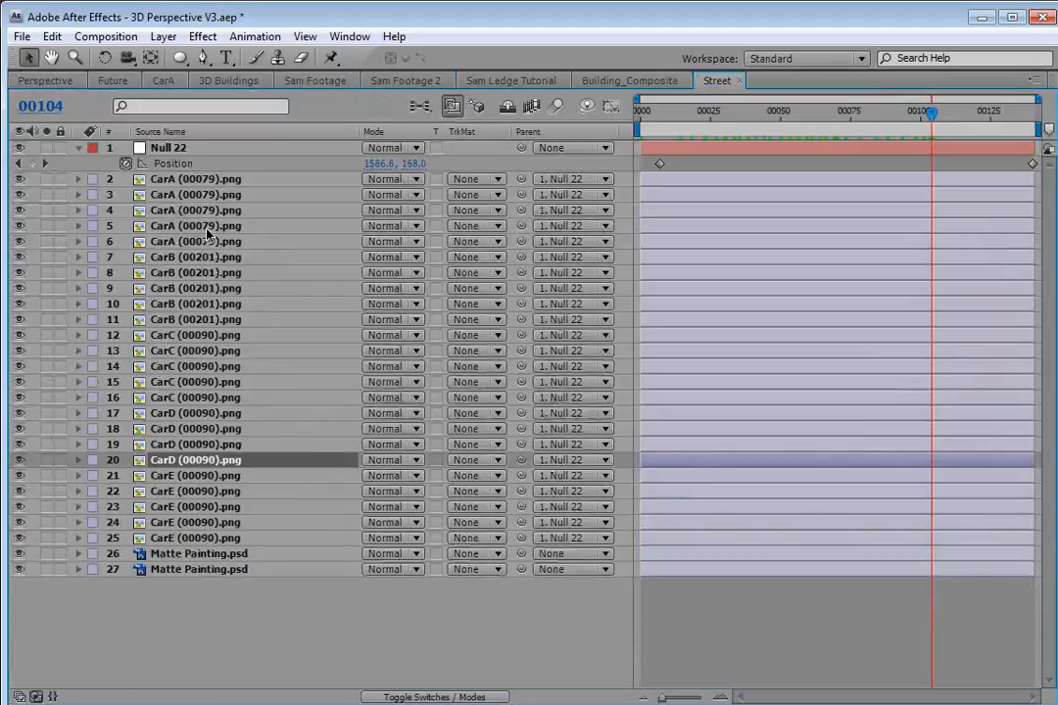
left_click(196, 194)
left_click(196, 288, "ctrl")
left_click(213, 383, "ctrl")
left_click(205, 459, "ctrl")
left_click(203, 507, "ctrl")
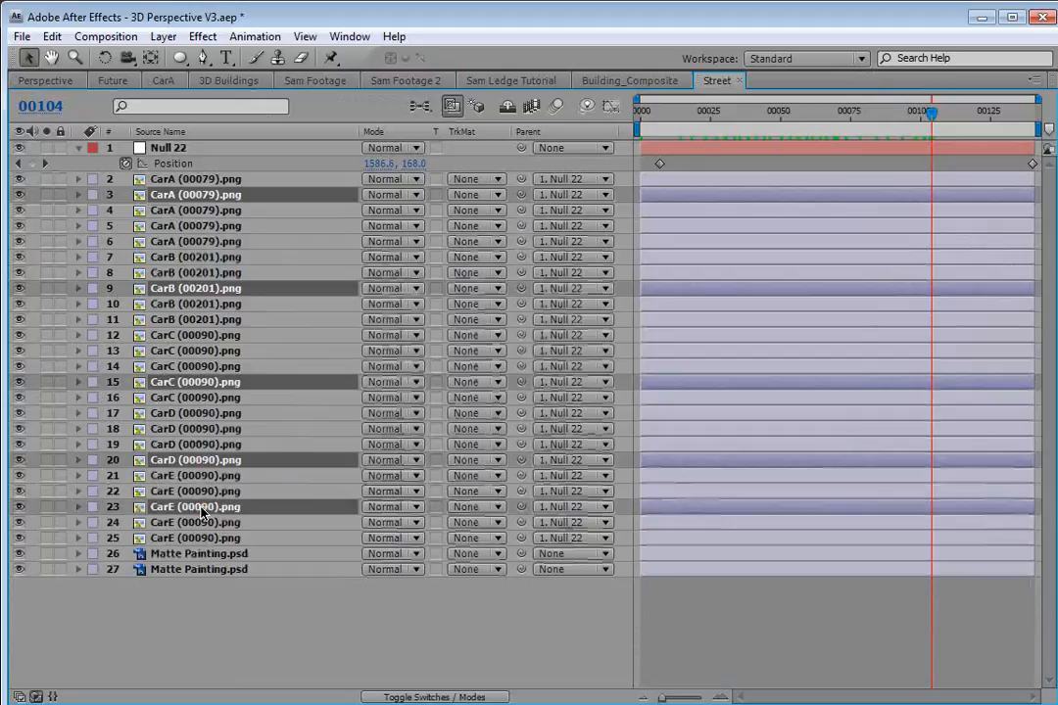
key("p")
key("End")
left_click(125, 210)
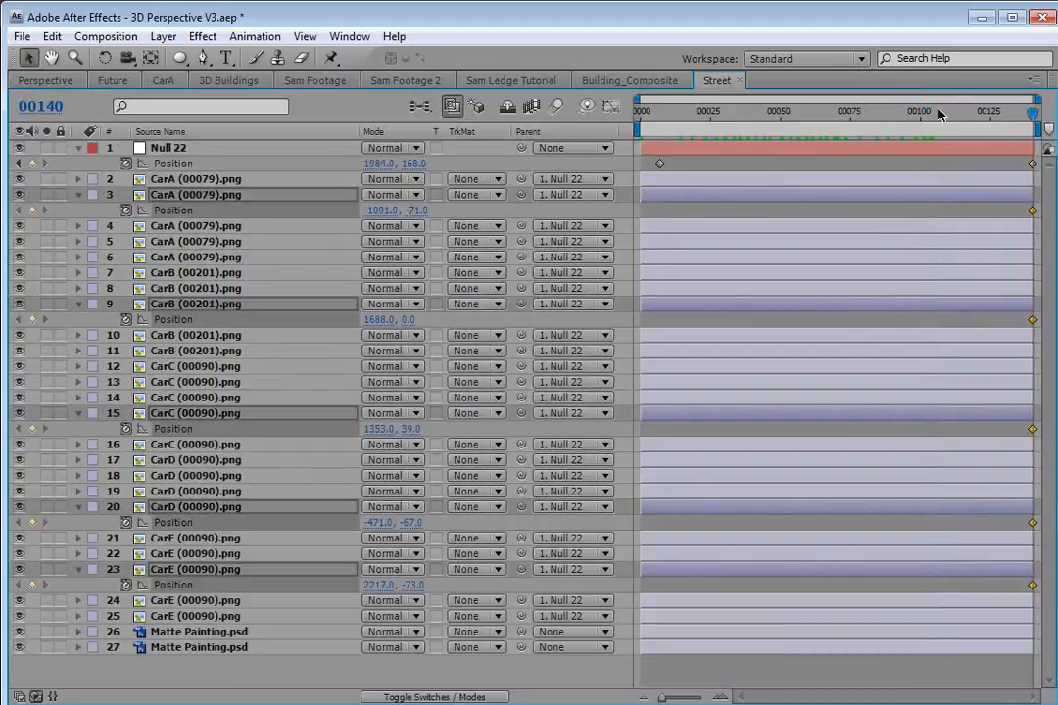
left_click_drag(921, 122, 600, 167)
key("grave")
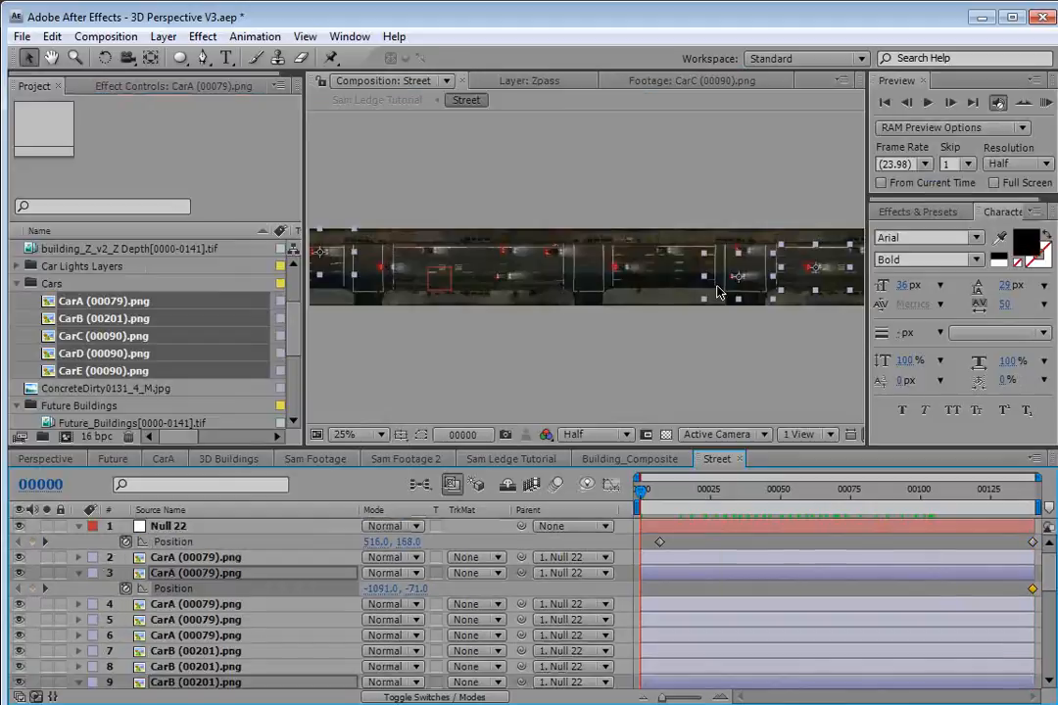
Offset the selected cars' start positions and keyframe another CarB layer so individual cars move at different speeds.
left_click_drag(755, 288, 697, 296)
left_click(671, 538)
left_click_drag(657, 493, 869, 501)
left_click(578, 292)
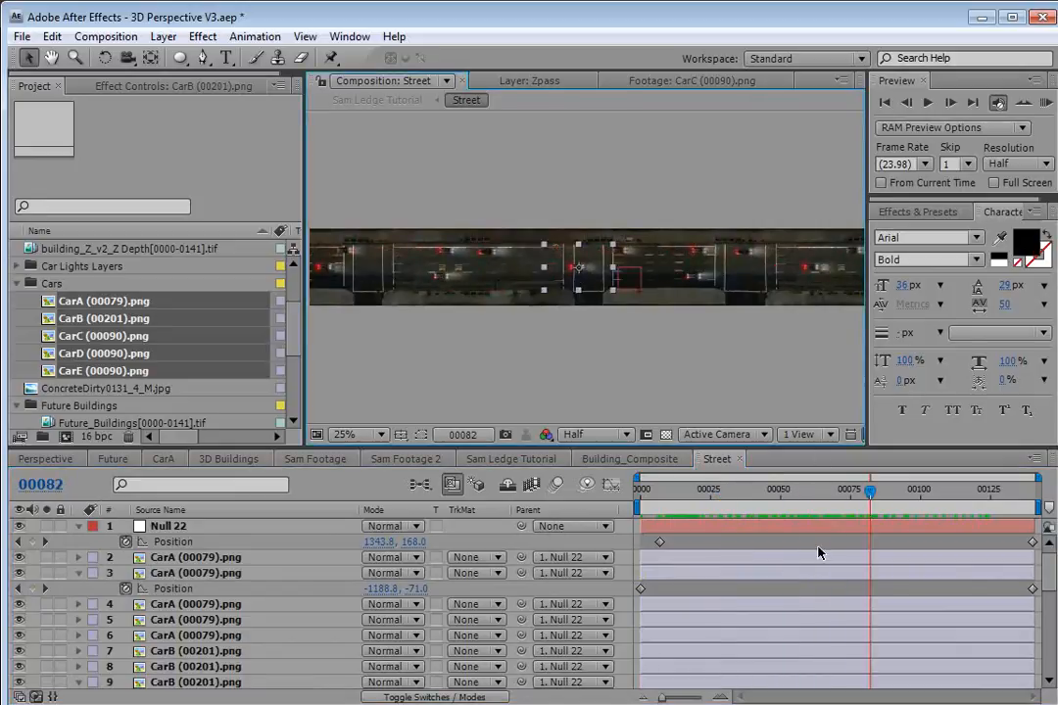
scroll(814, 587, "down", 5)
scroll(928, 566, "up", 2)
left_click_drag(984, 486, 1037, 488)
left_click_drag(780, 287, 845, 287)
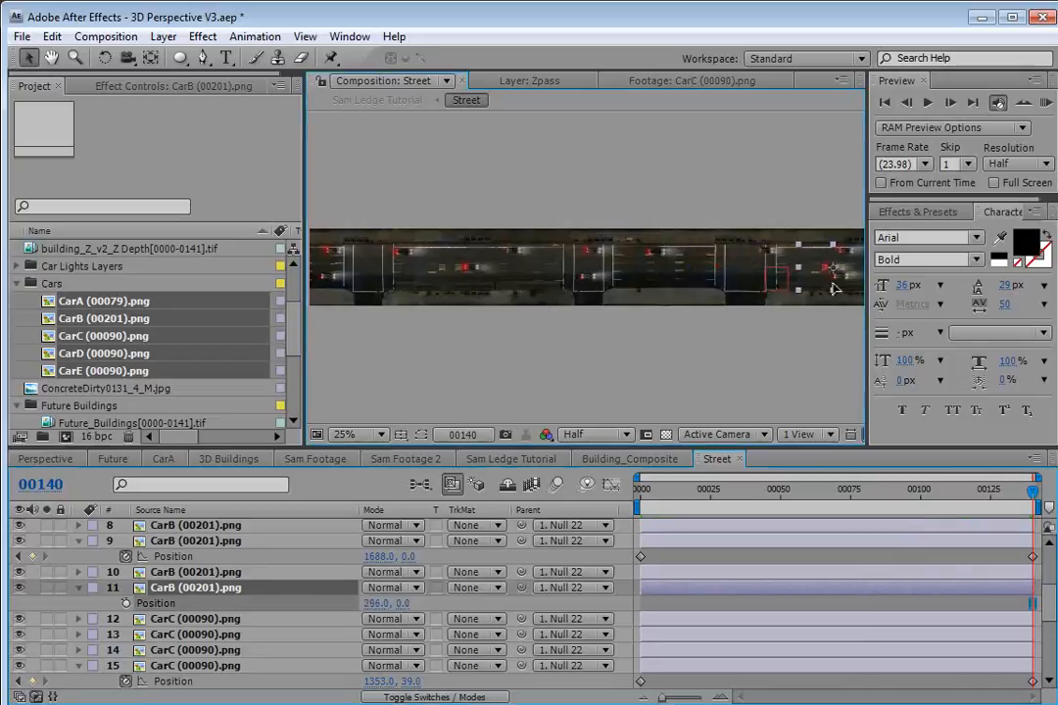
left_click(126, 603)
left_click_drag(939, 496, 533, 527)
left_click_drag(486, 295, 330, 294)
left_click_drag(641, 490, 680, 503)
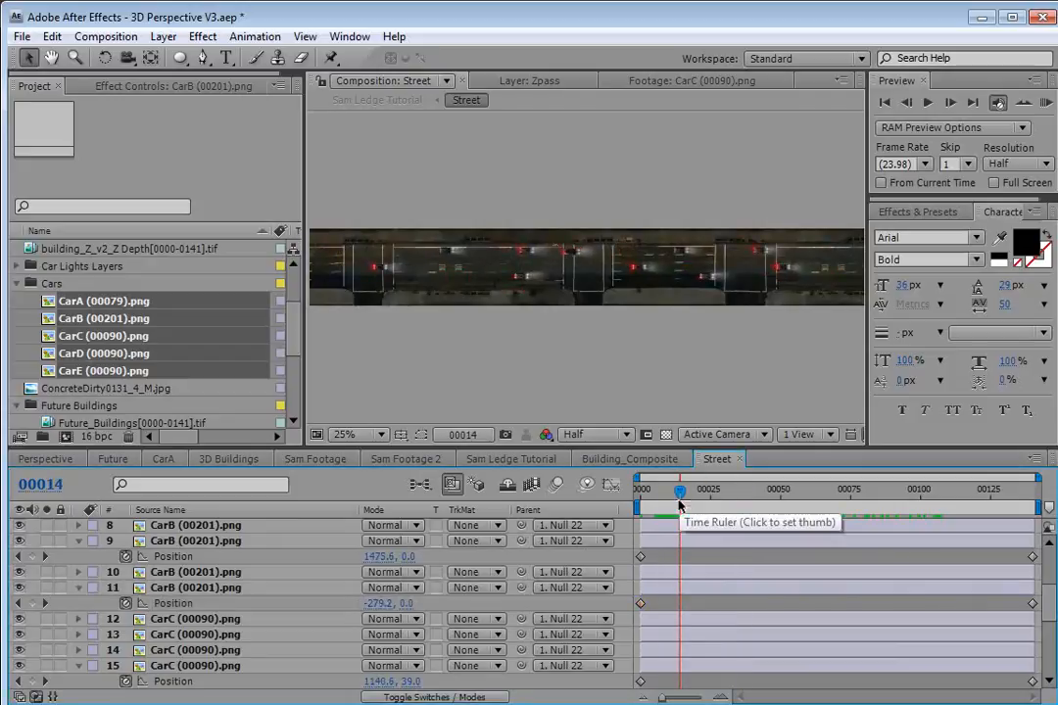
Zoom the Street view to 50% and scrub the timeline to review the cars' motion.
key("grave")
scroll(632, 322, "up", 2)
key("grave")
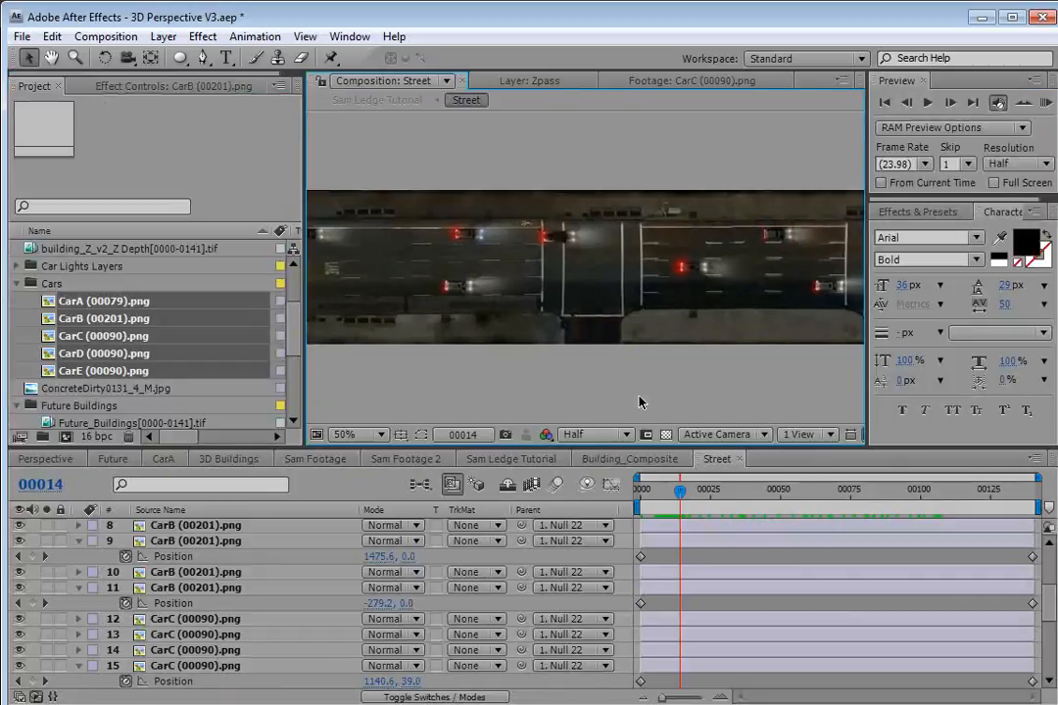
left_click_drag(680, 496, 761, 504)
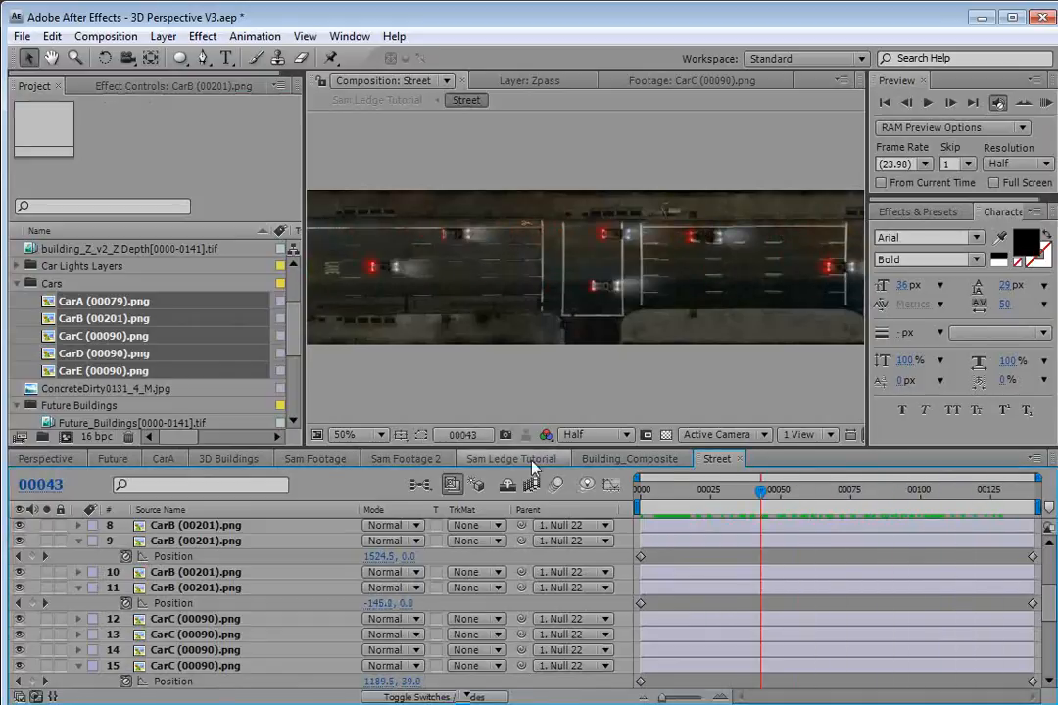
Switch to the Sam Ledge Tutorial composition and scrub the timeline to review the street in the shot.
left_click(512, 460)
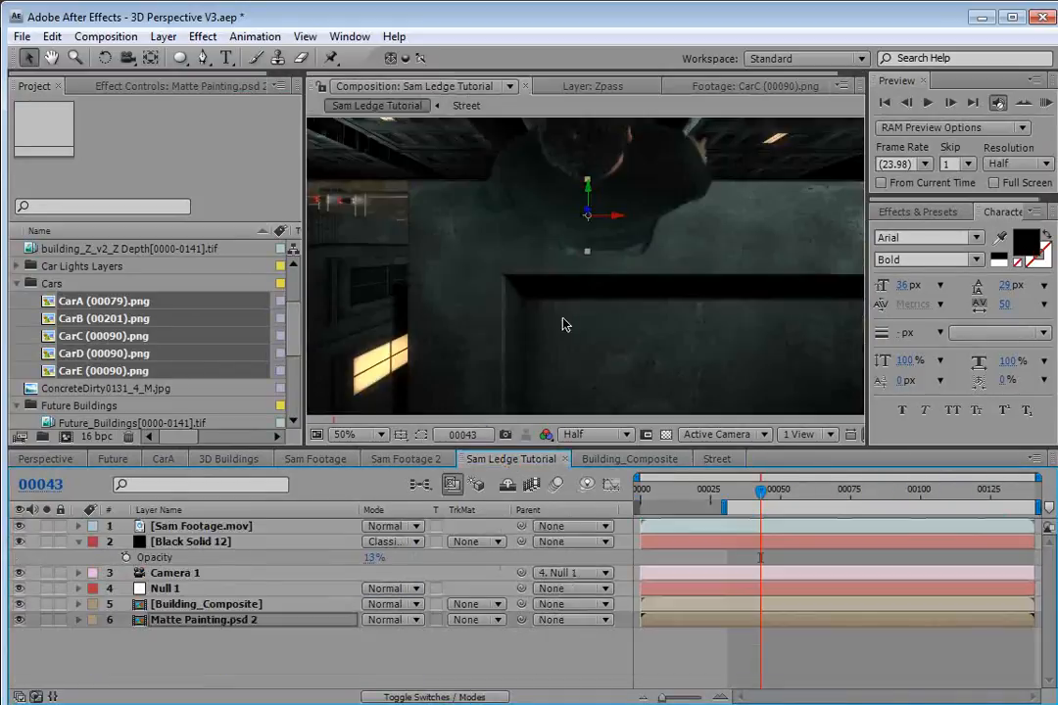
left_click_drag(779, 492, 989, 509)
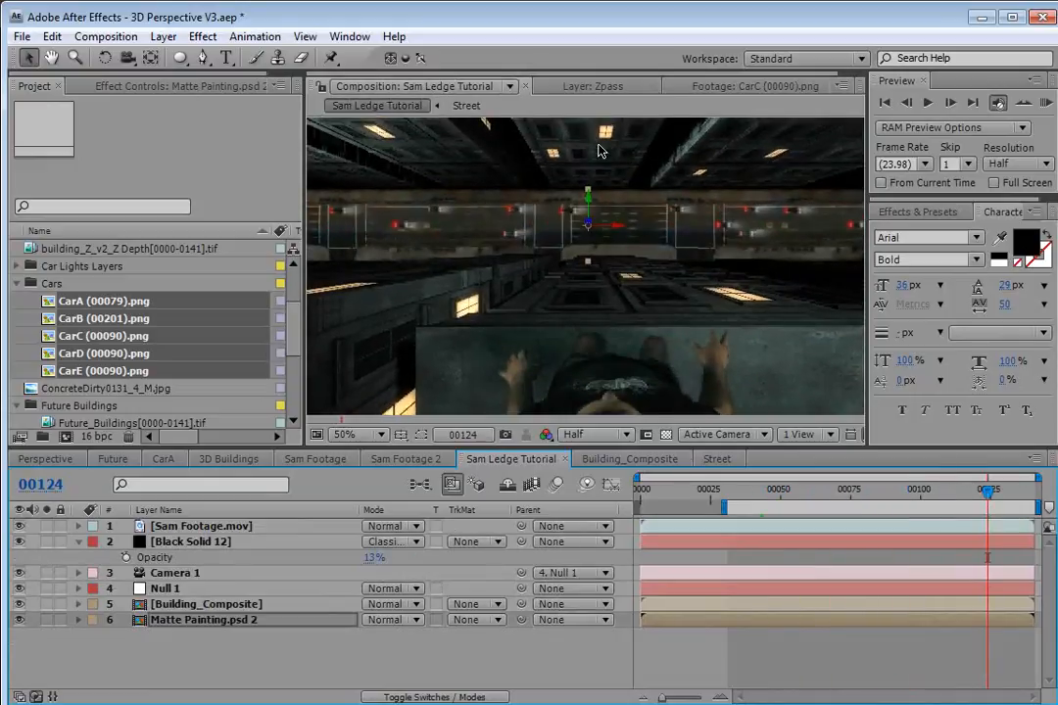
Apply a Curves effect to the Matte Painting.psd 2 layer and adjust its Blue channel curve.
left_click(203, 36)
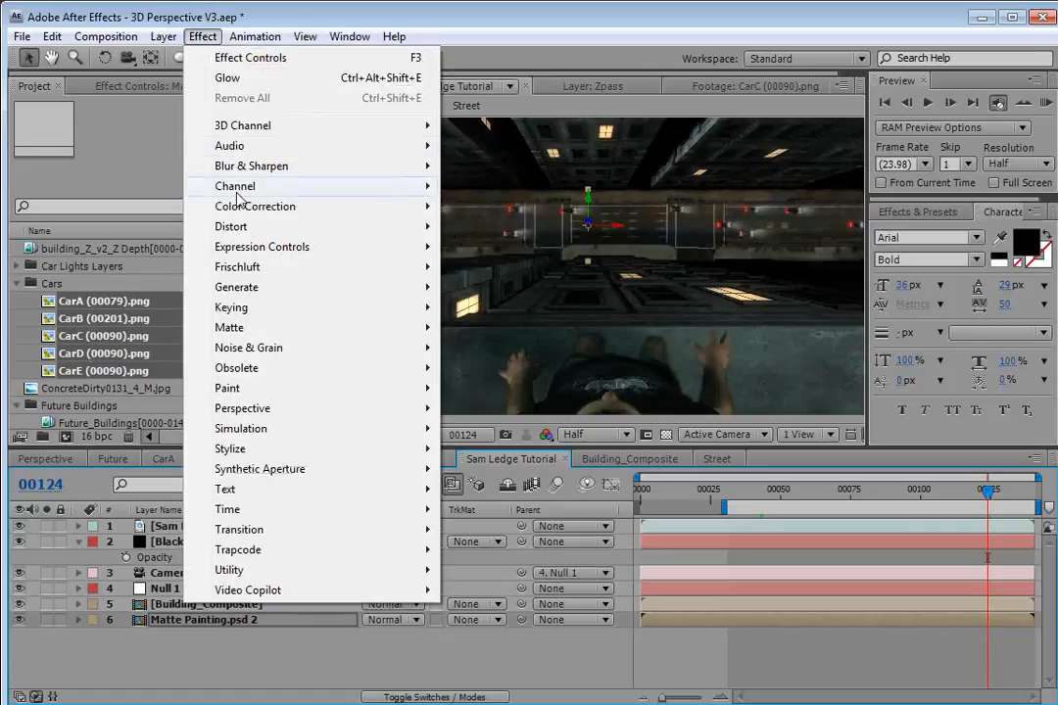
mouse_move(328, 207)
left_click(484, 510)
left_click(147, 151)
left_click(164, 163)
mouse_move(132, 259)
left_mouse_down()
mouse_move(132, 273)
mouse_move(130, 259)
left_mouse_up()
left_click(164, 151)
left_click(179, 190)
left_click(126, 261)
left_click_drag(126, 261, 126, 258)
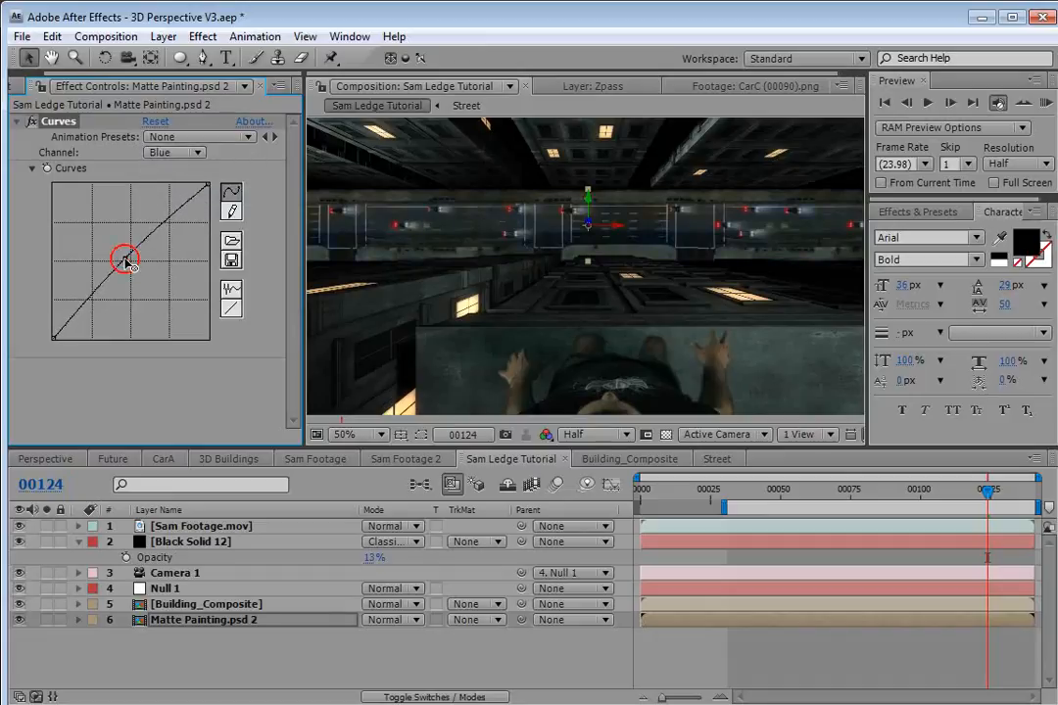
Switch the Curves channel to RGB and pull the curve down to darken the matte painting's shadows.
left_click(205, 621)
left_click(636, 239)
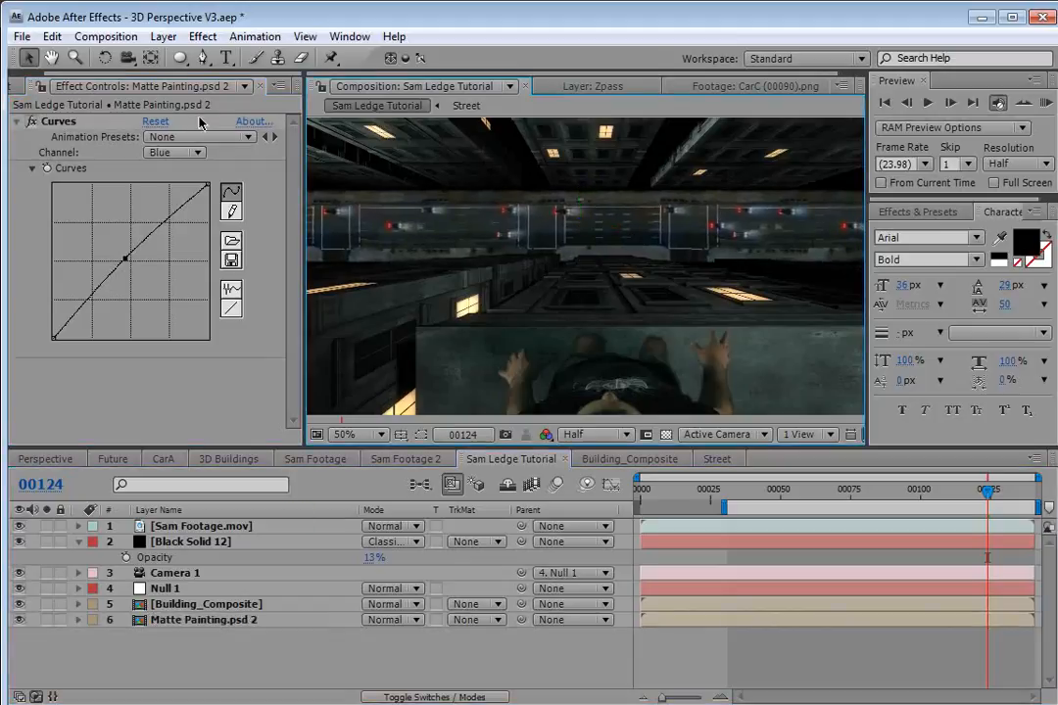
left_click(193, 153)
left_click(177, 95)
mouse_move(125, 265)
left_mouse_down()
mouse_move(134, 289)
mouse_move(96, 313)
mouse_move(132, 271)
left_mouse_up()
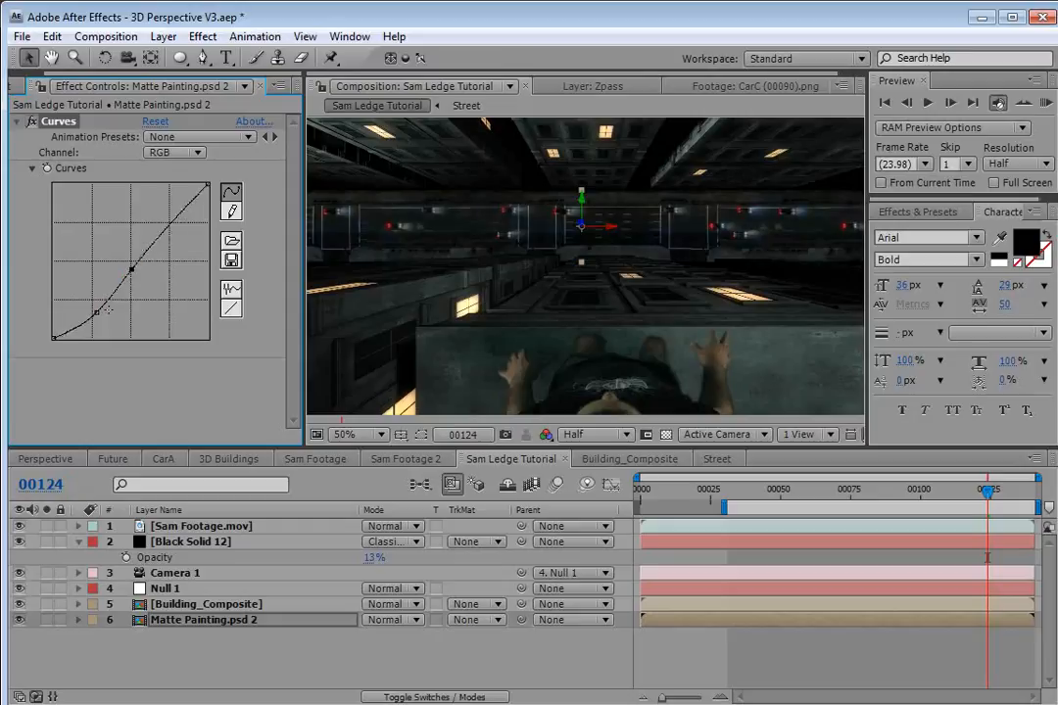
left_click_drag(98, 311, 92, 311)
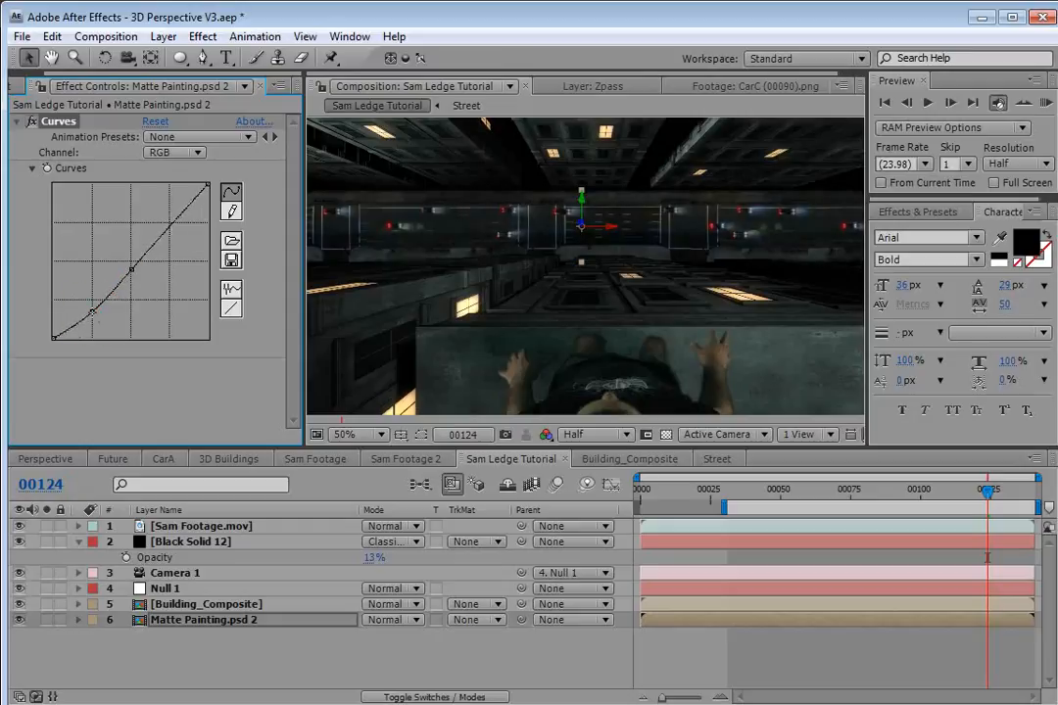
Raise the RGB curve's midpoint slightly and scrub the Sam Ledge Tutorial timeline to frame 135 to review the composite.
left_click_drag(131, 269, 133, 264)
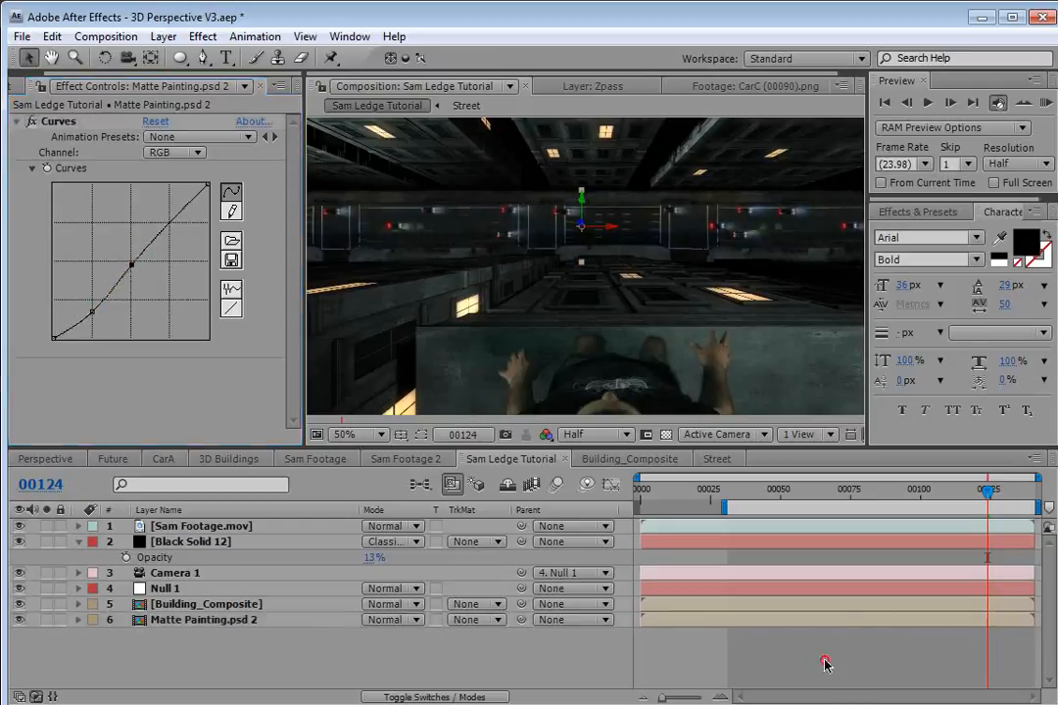
key("grave")
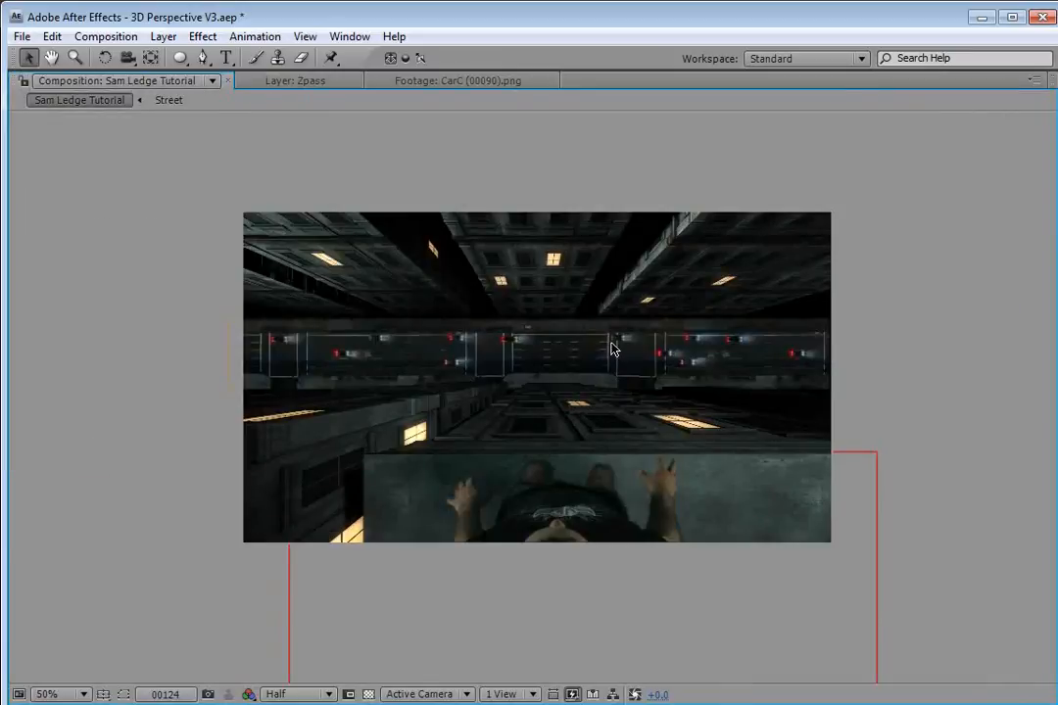
key("grave")
mouse_move(947, 513)
left_mouse_down()
mouse_move(780, 506)
mouse_move(1019, 506)
left_mouse_up()
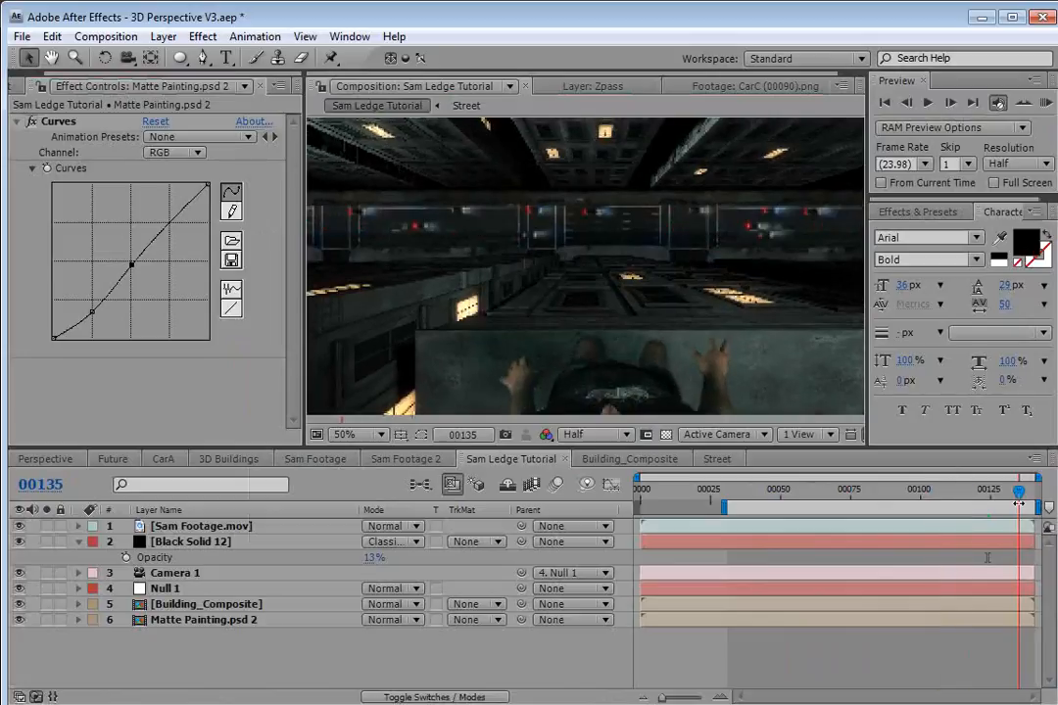
left_click(732, 653)
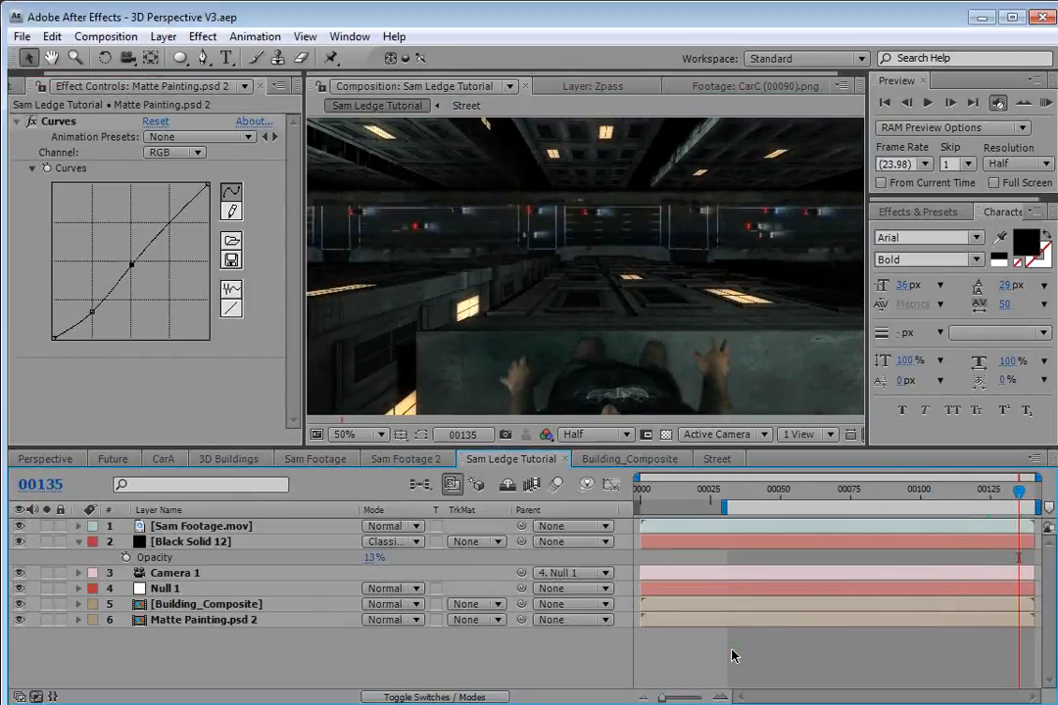
Add a new Point light with a green colour at 100% intensity.
left_click(163, 36)
mouse_move(186, 57)
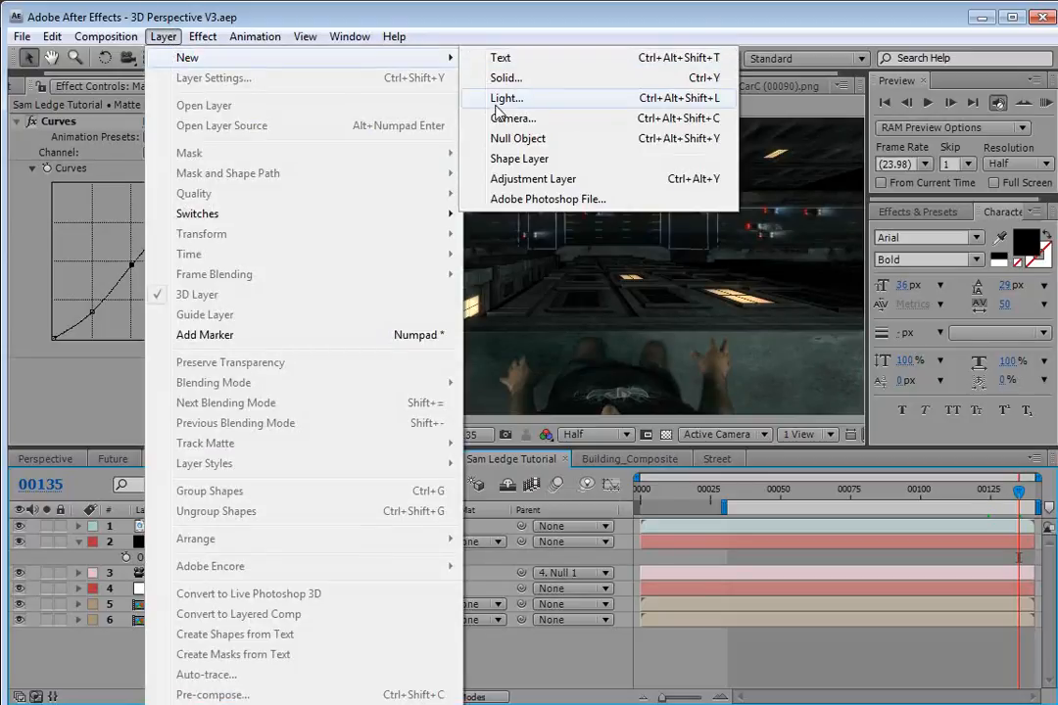
left_click(509, 99)
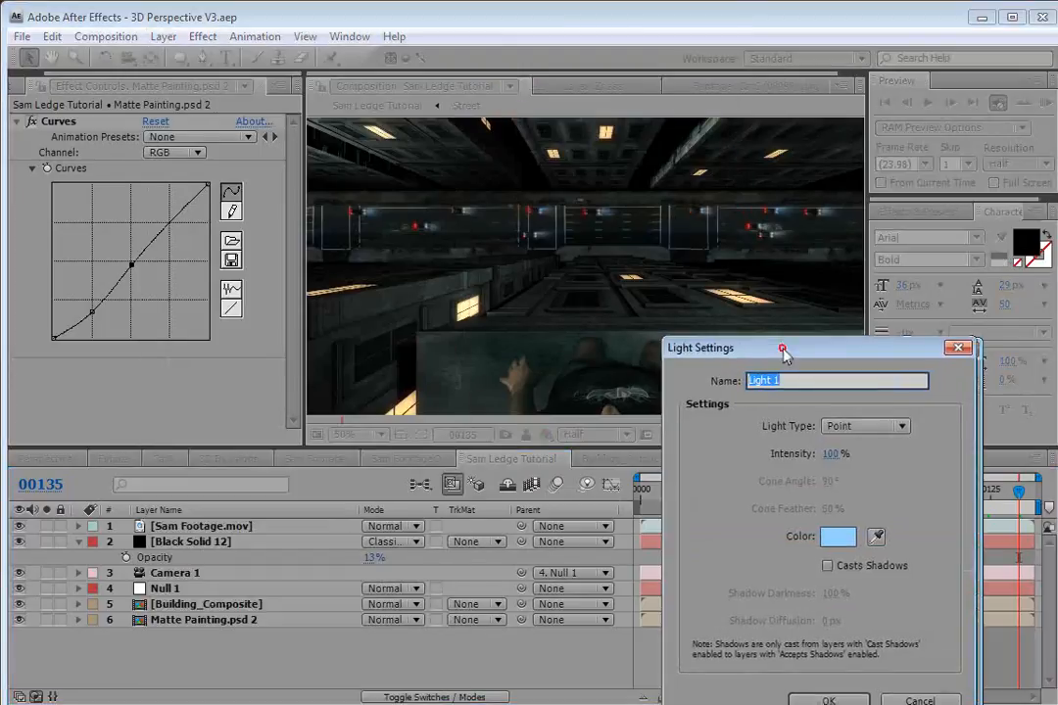
left_click(620, 432)
left_click_drag(432, 641, 433, 627)
left_click(320, 477)
left_click(570, 456)
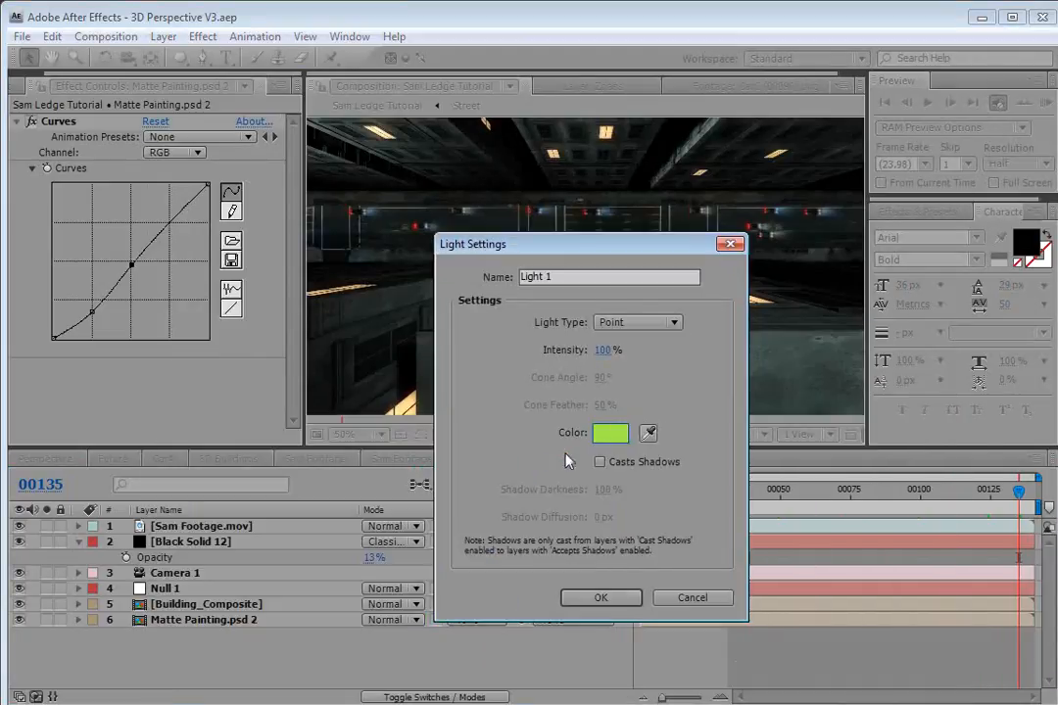
left_click(598, 599)
Turn off Accepts Lights in the Matte Painting.psd 2 layer's material options.
scroll(519, 284, "down", 1)
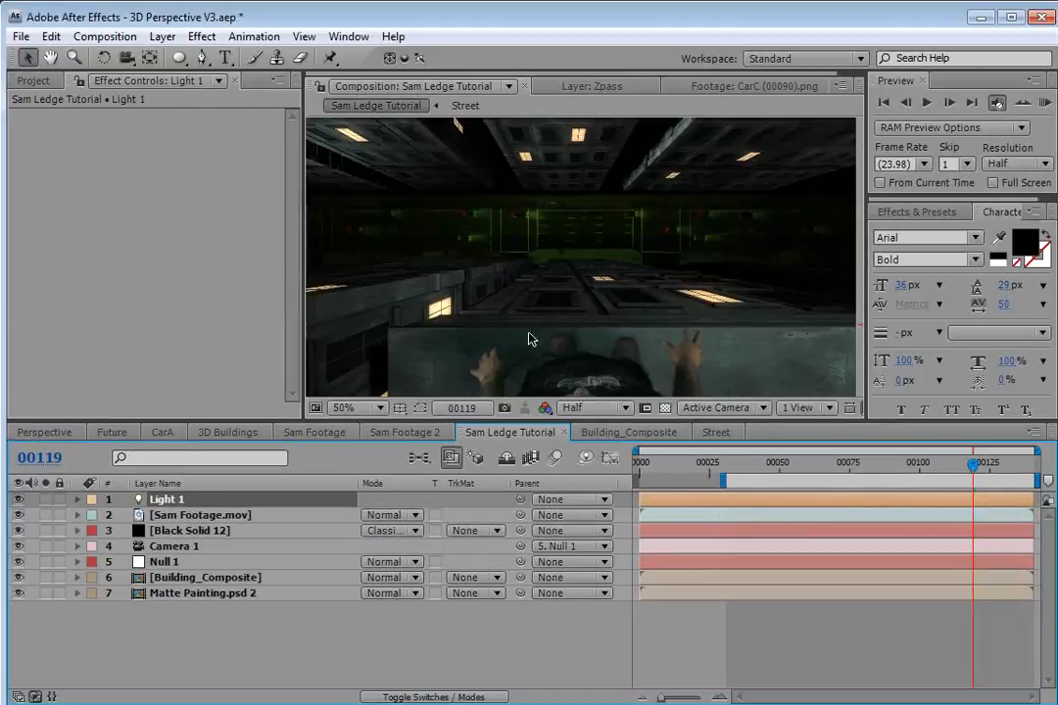
scroll(576, 301, "down", 1)
scroll(544, 273, "up", 1)
left_click(182, 595)
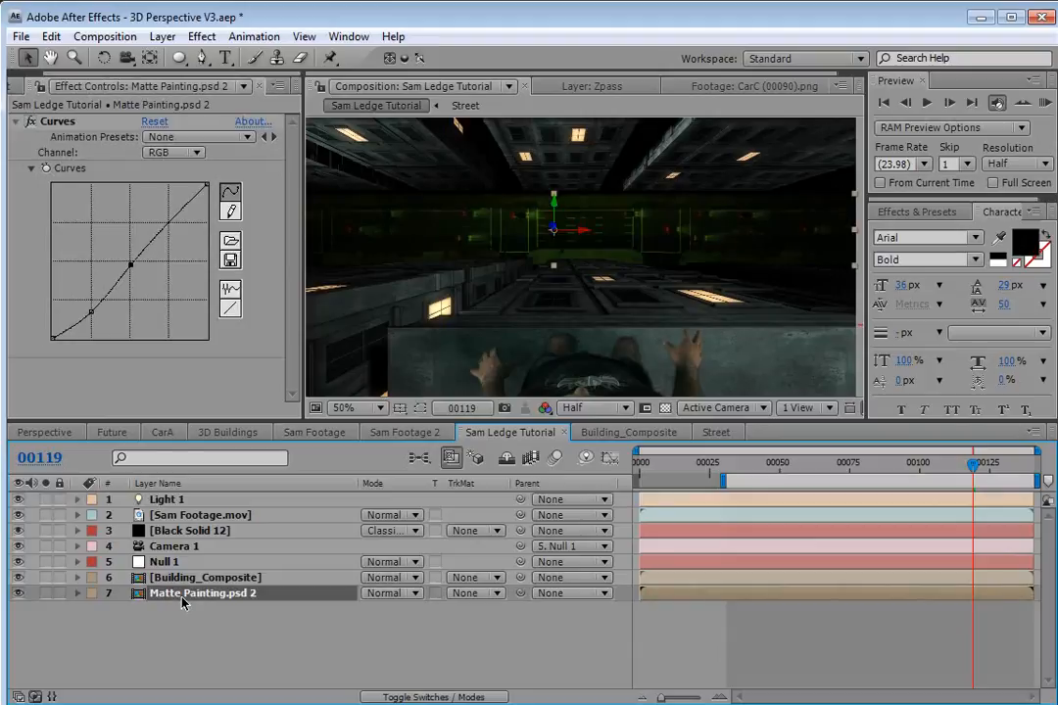
key("a")
key("a")
scroll(245, 641, "down", 1)
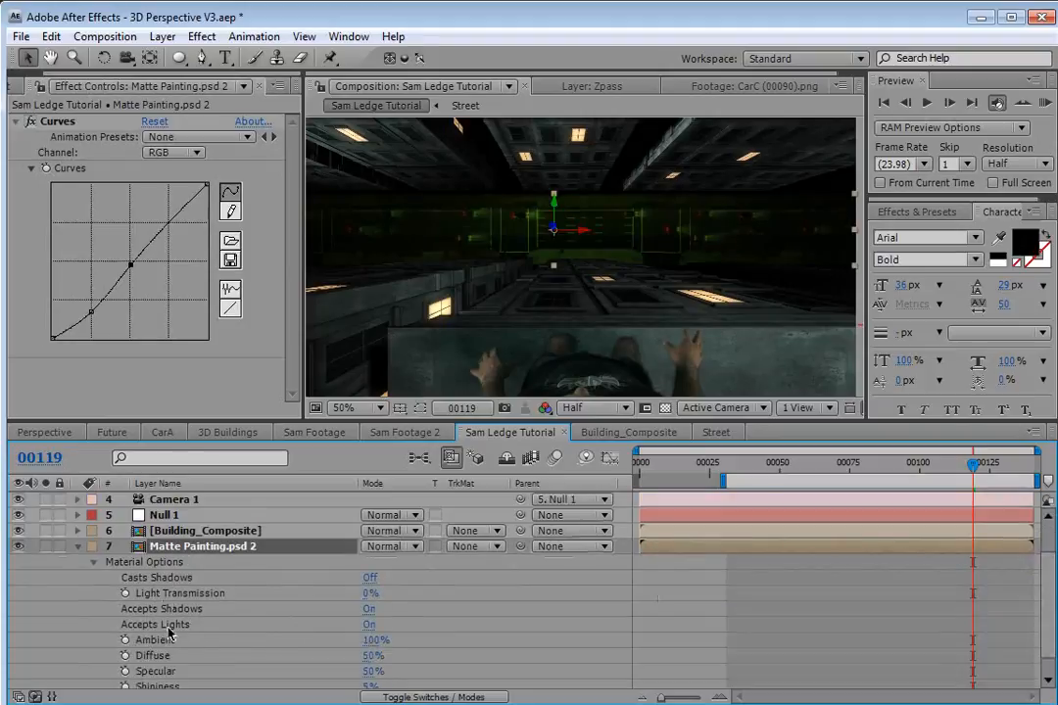
left_click(368, 625)
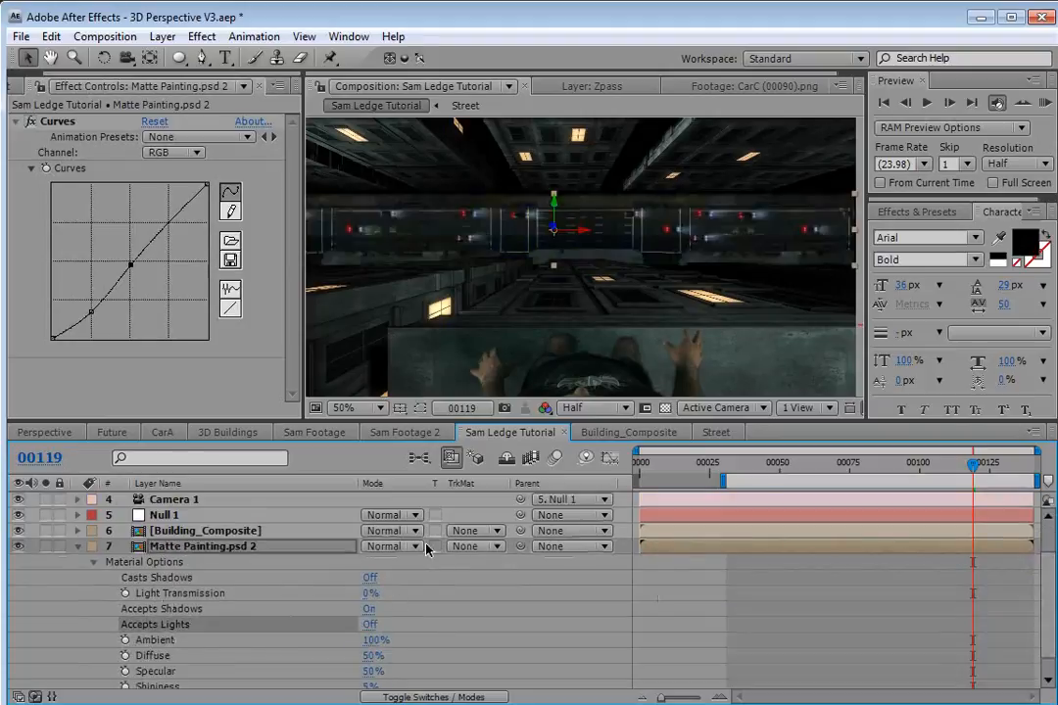
Set Light 1's Z position to 0.
left_click(79, 546)
left_click(177, 499)
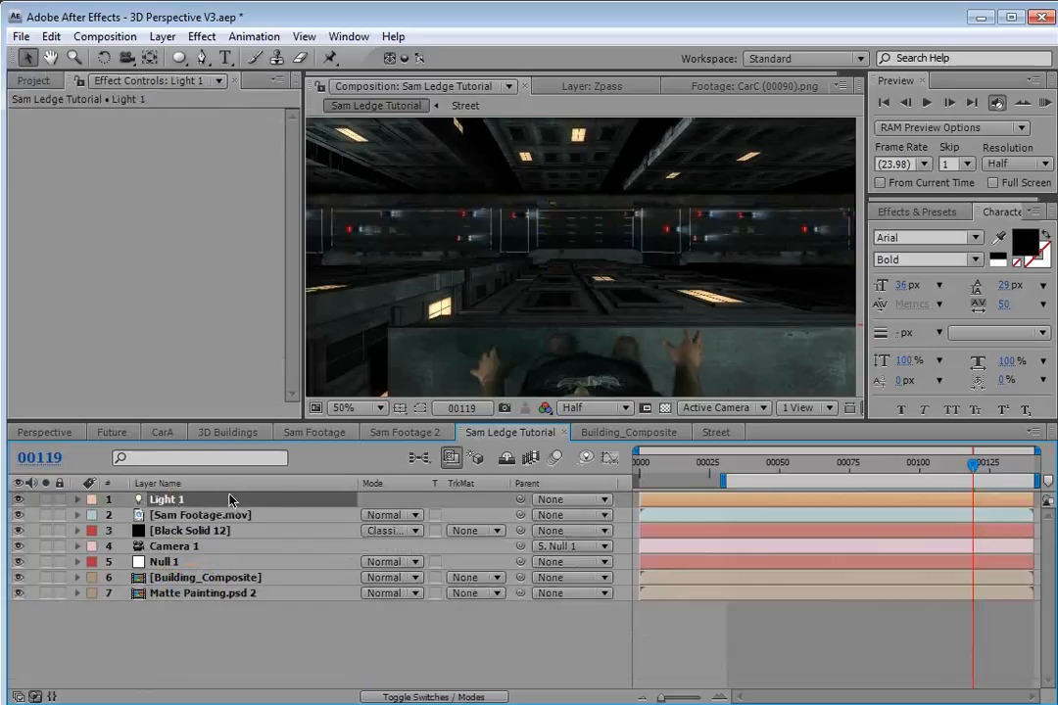
key("p")
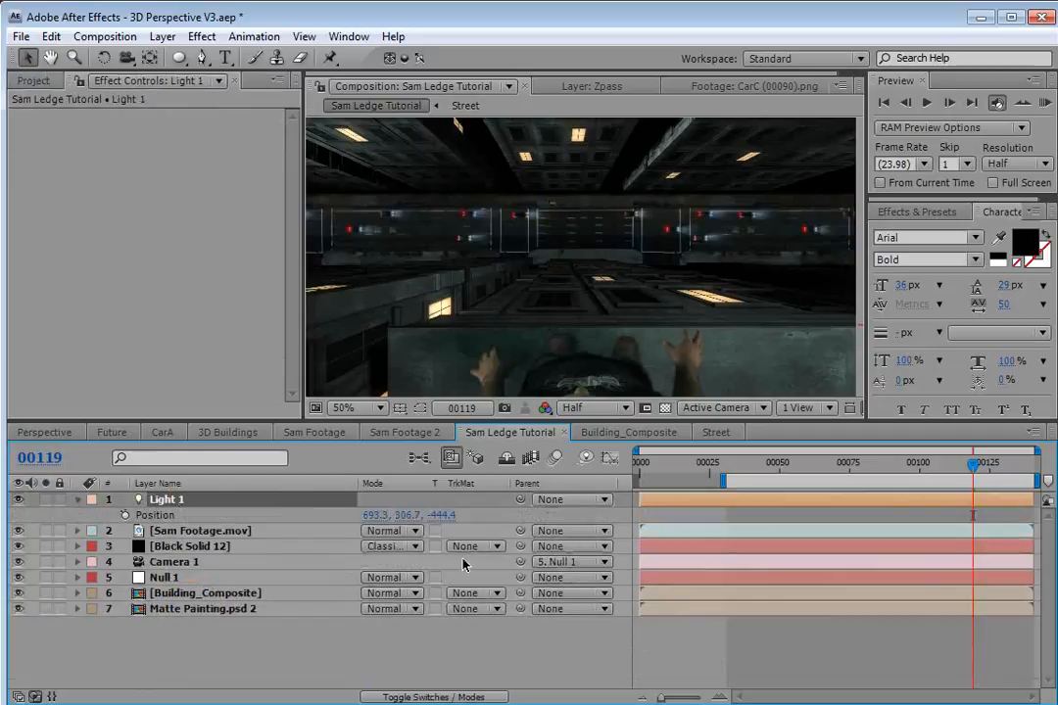
left_click(445, 516)
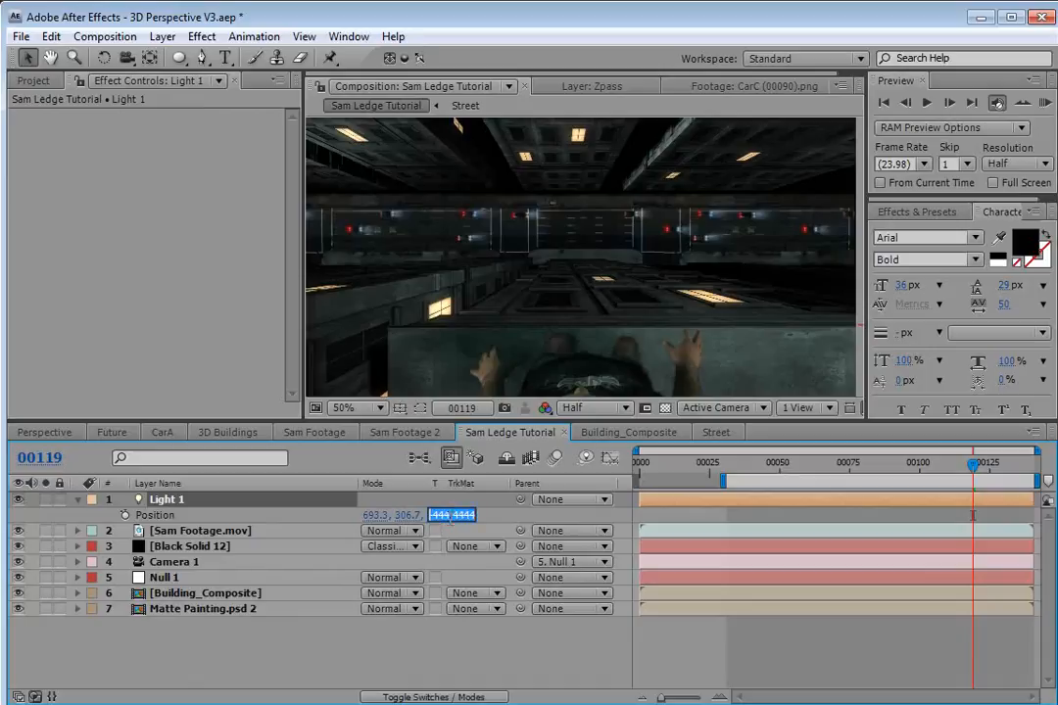
type("0")
key("Return")
Move Light 1 to the upper right just outside the frame, at about X 1393 and Y -201.
key("comma")
key("comma")
key("comma")
key("comma")
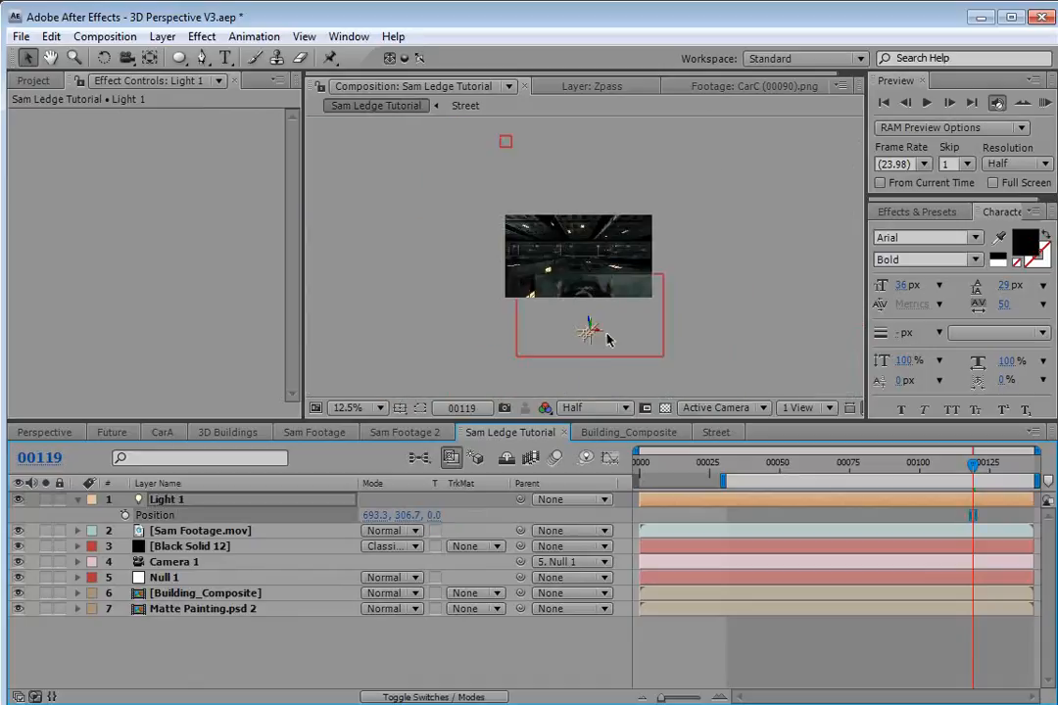
key("period")
key("h")
left_click_drag(625, 350, 610, 280)
key("v")
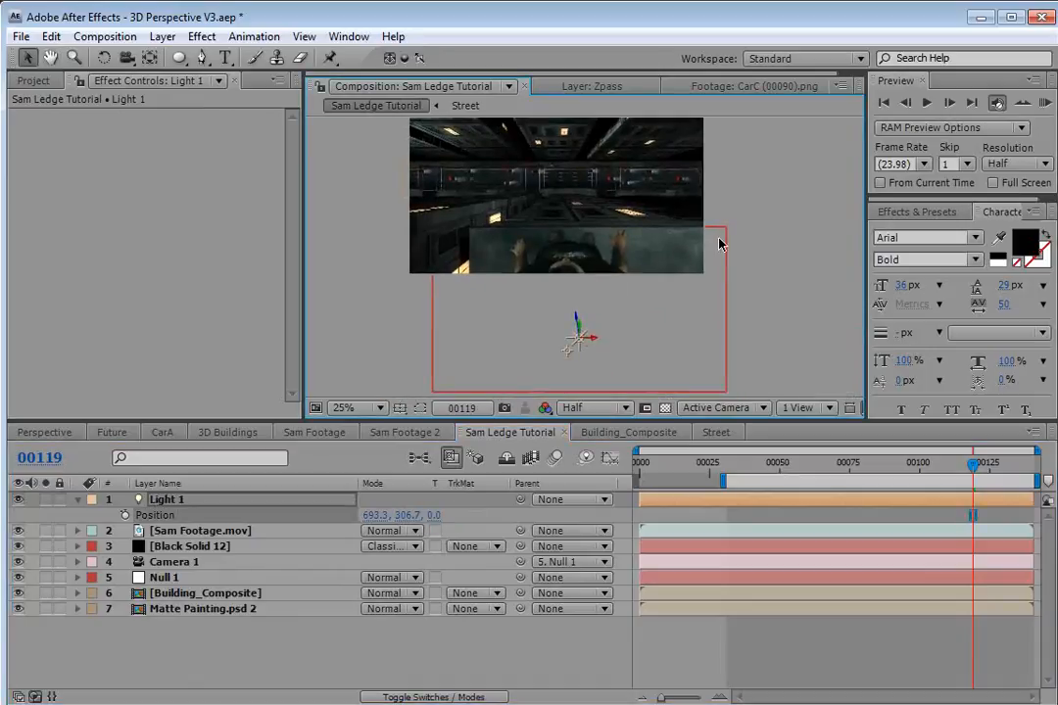
left_click_drag(581, 346, 744, 223)
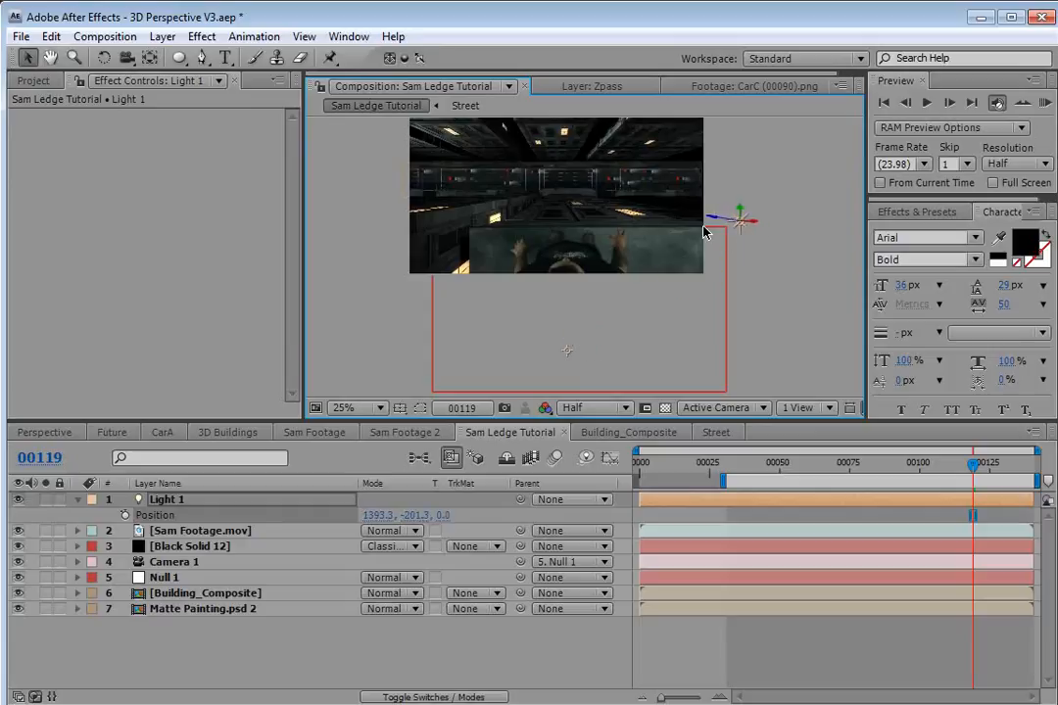
Create a new 1280 x 720 black solid layer named OF.
left_click(163, 36)
mouse_move(215, 57)
left_click(531, 79)
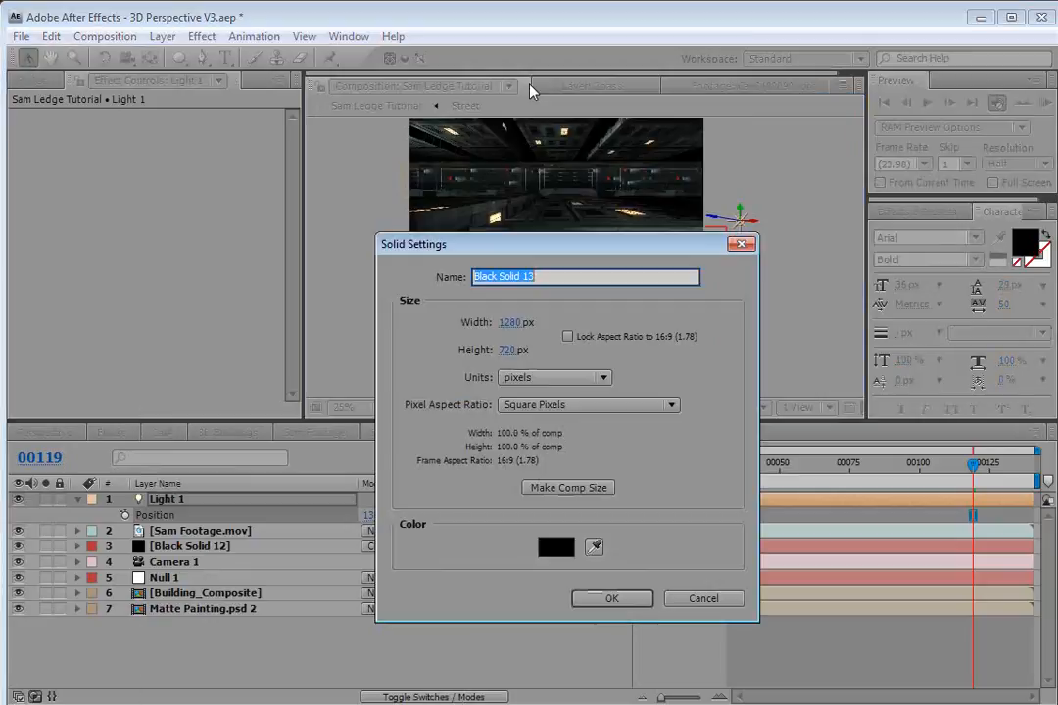
type("OF")
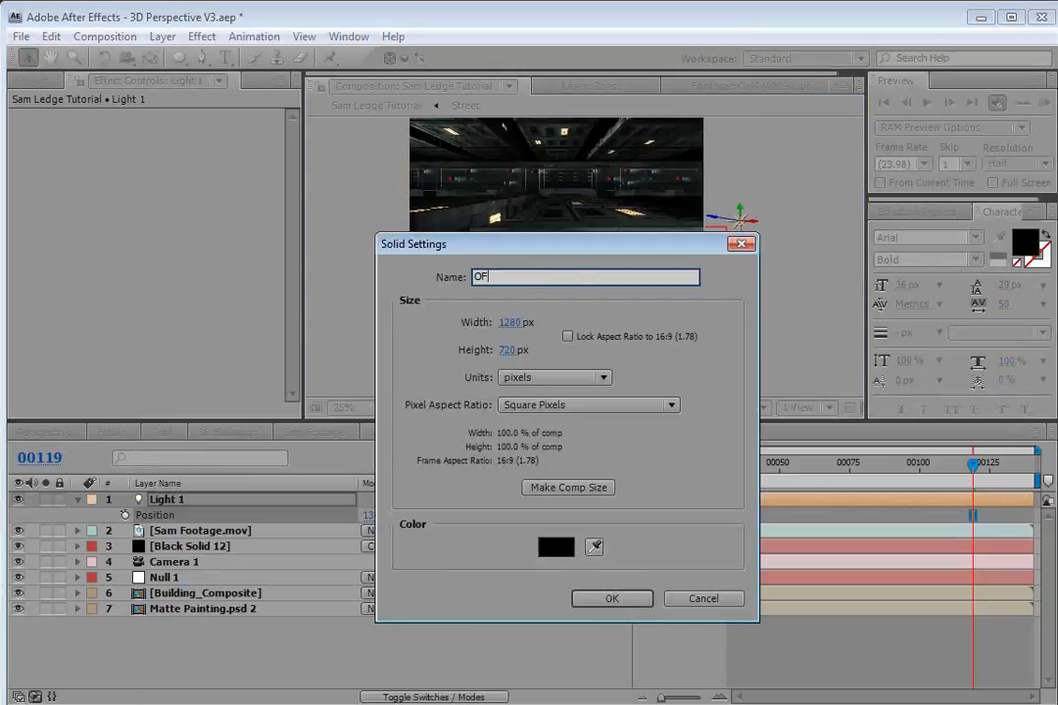
left_click(612, 597)
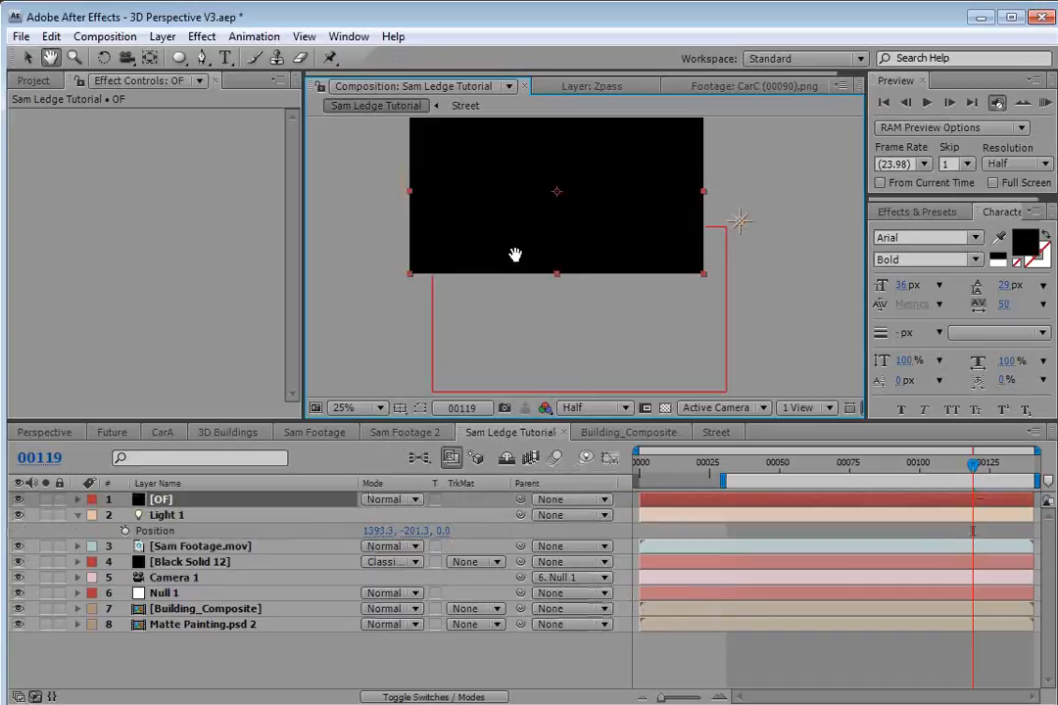
Apply the Video Copilot Optical Flares effect to the OF solid.
key("space")
left_click_drag(544, 227, 546, 281)
scroll(546, 283, "up", 2)
left_click(202, 36)
mouse_move(261, 591)
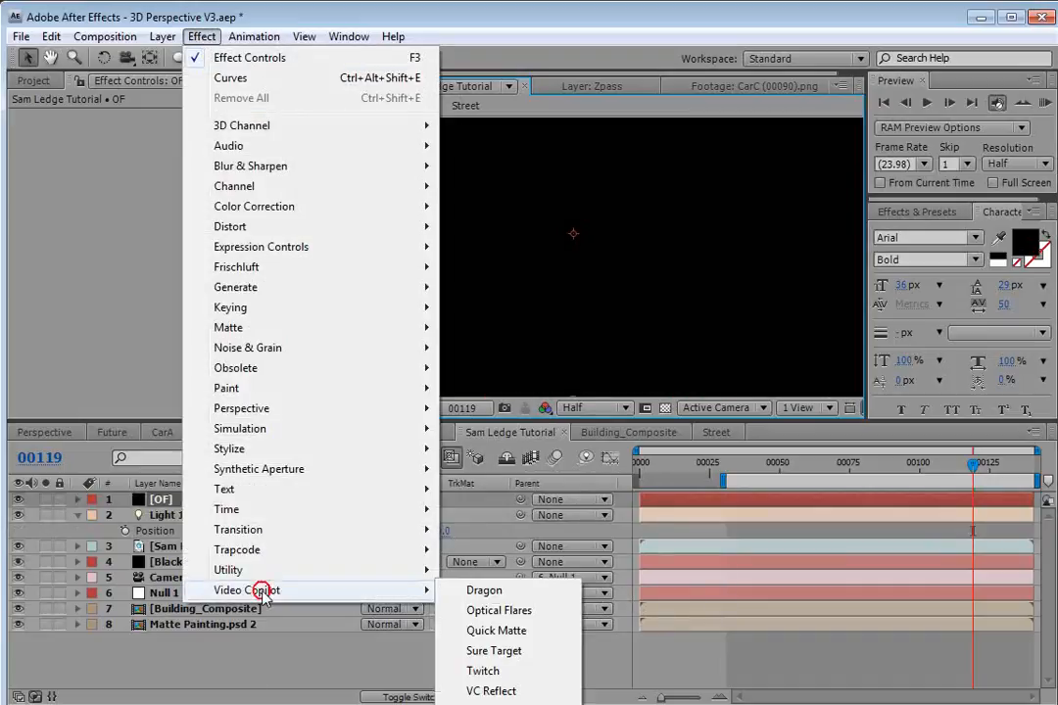
left_click(496, 610)
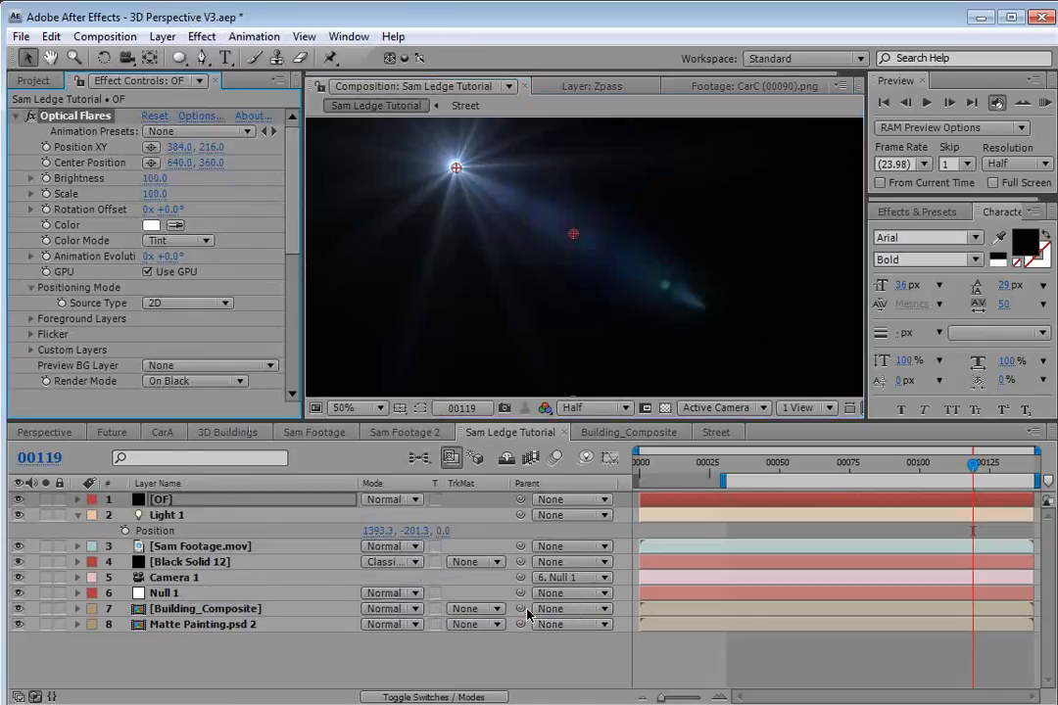
Open the Optical Flares options and load the Sankor 16 preset from the Motion Graphics presets.
left_click(195, 117)
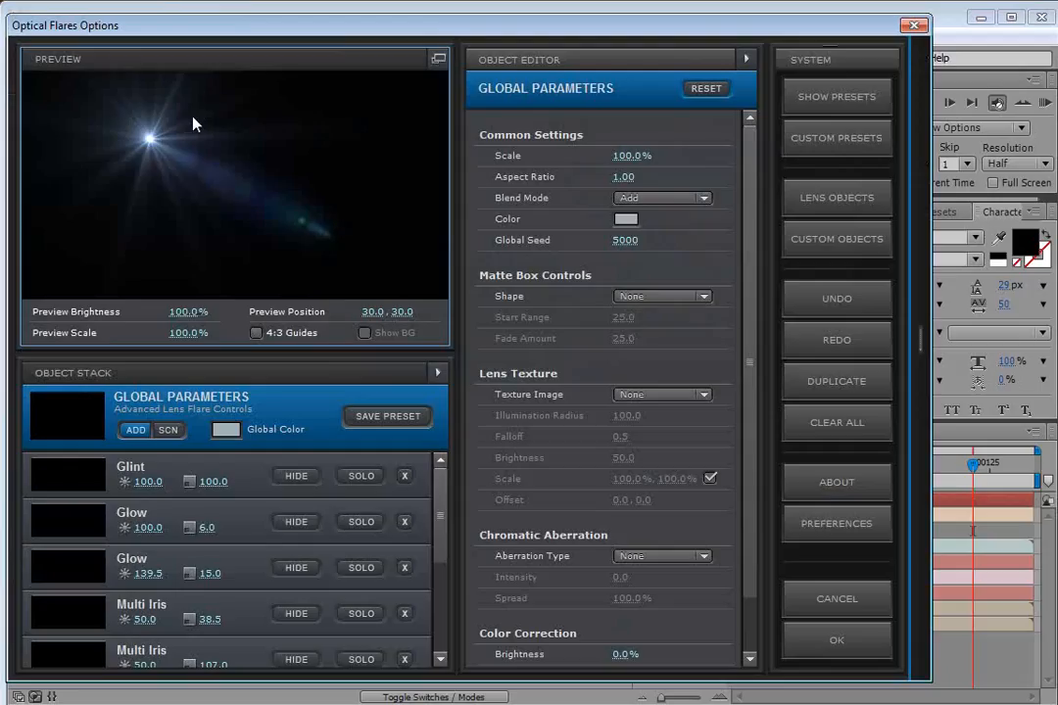
left_click_drag(193, 124, 203, 189)
mouse_move(922, 113)
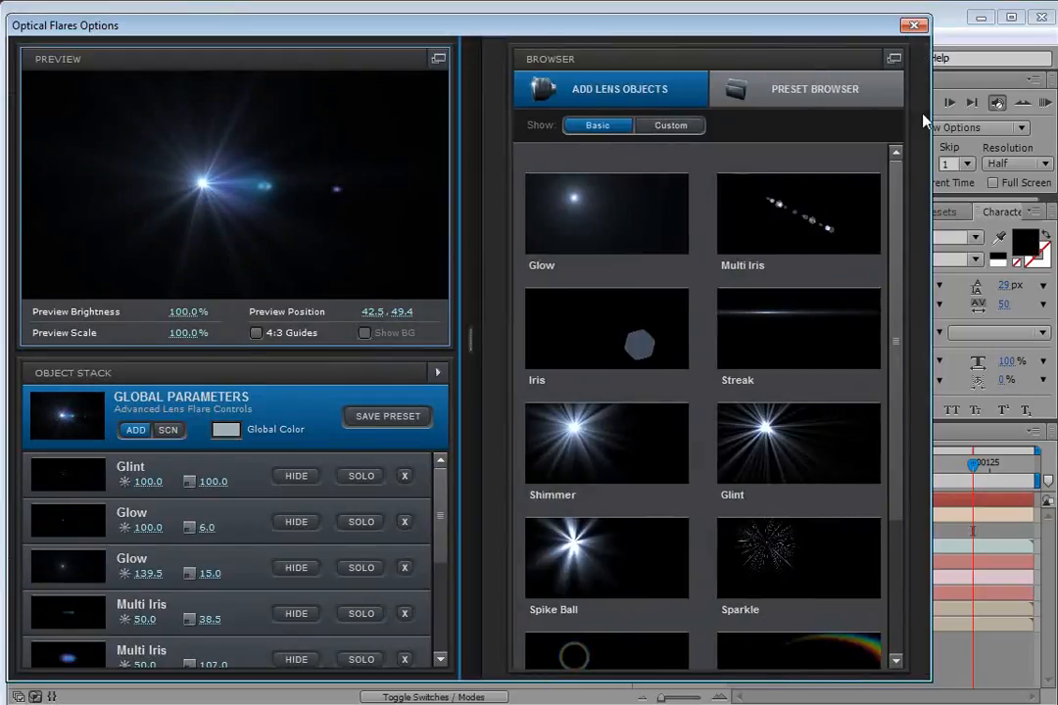
left_click(793, 94)
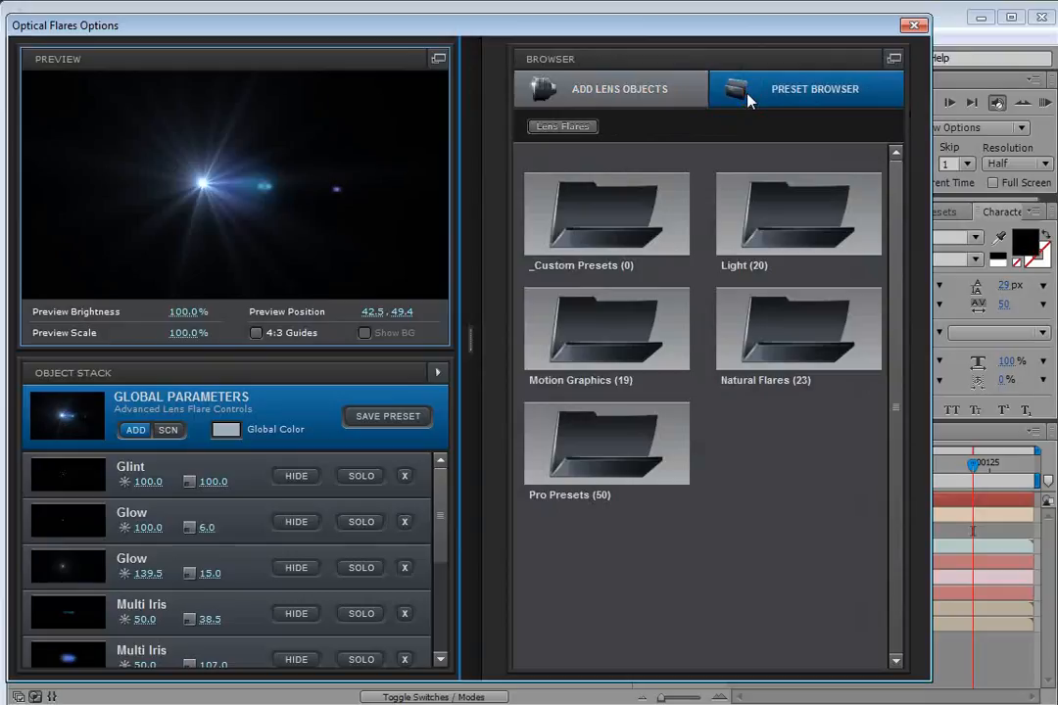
left_click(595, 333)
double_click(568, 344)
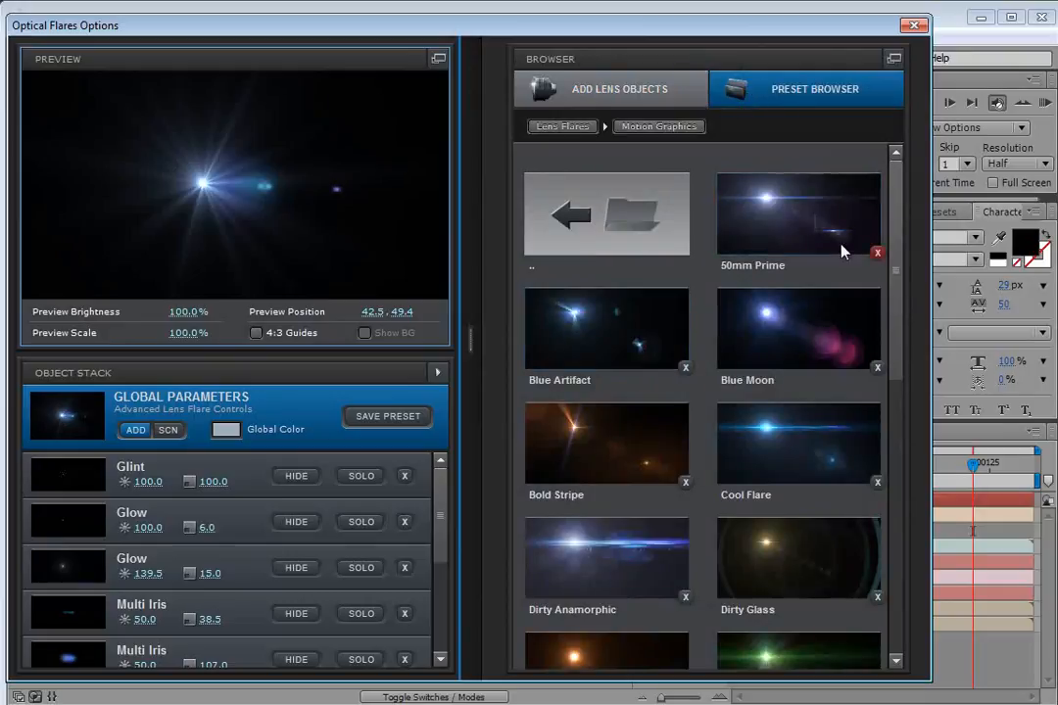
left_click_drag(897, 284, 899, 559)
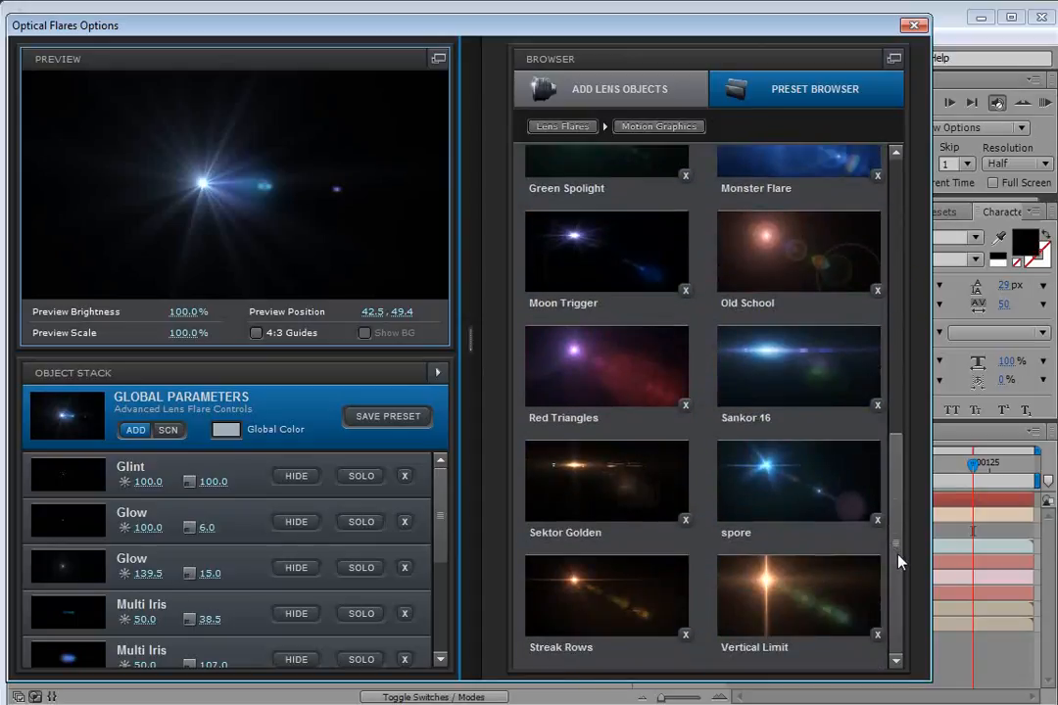
left_click(789, 370)
left_click_drag(276, 184, 409, 182)
left_click(796, 640)
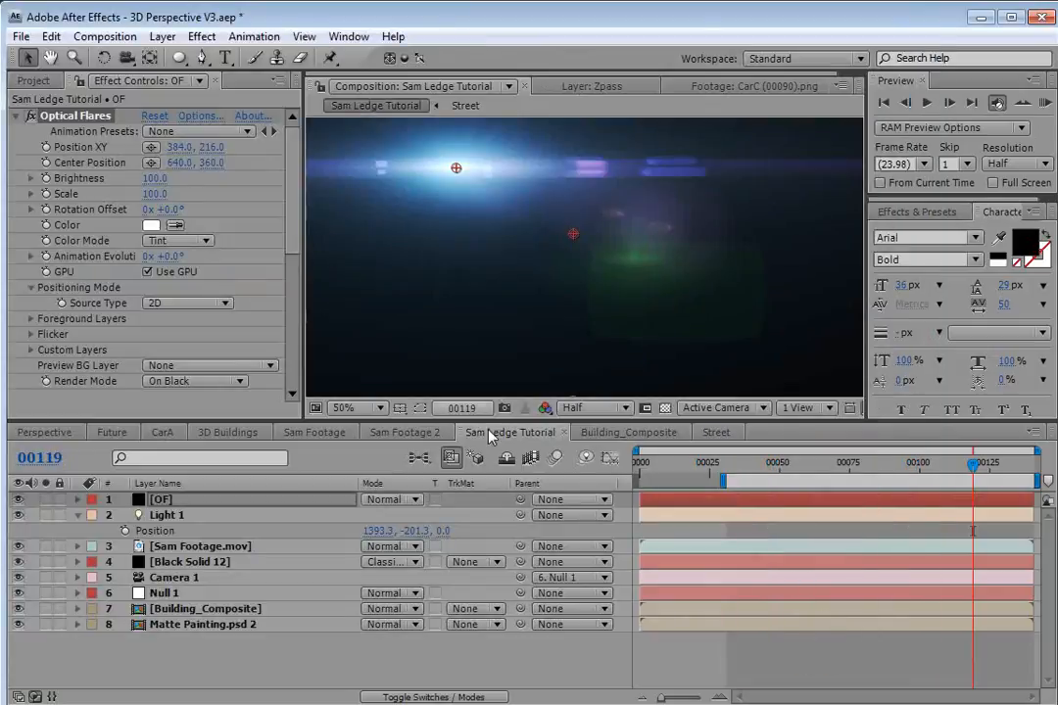
Set the flare's Source Type to Track Lights.
left_click(186, 303)
left_click(217, 352)
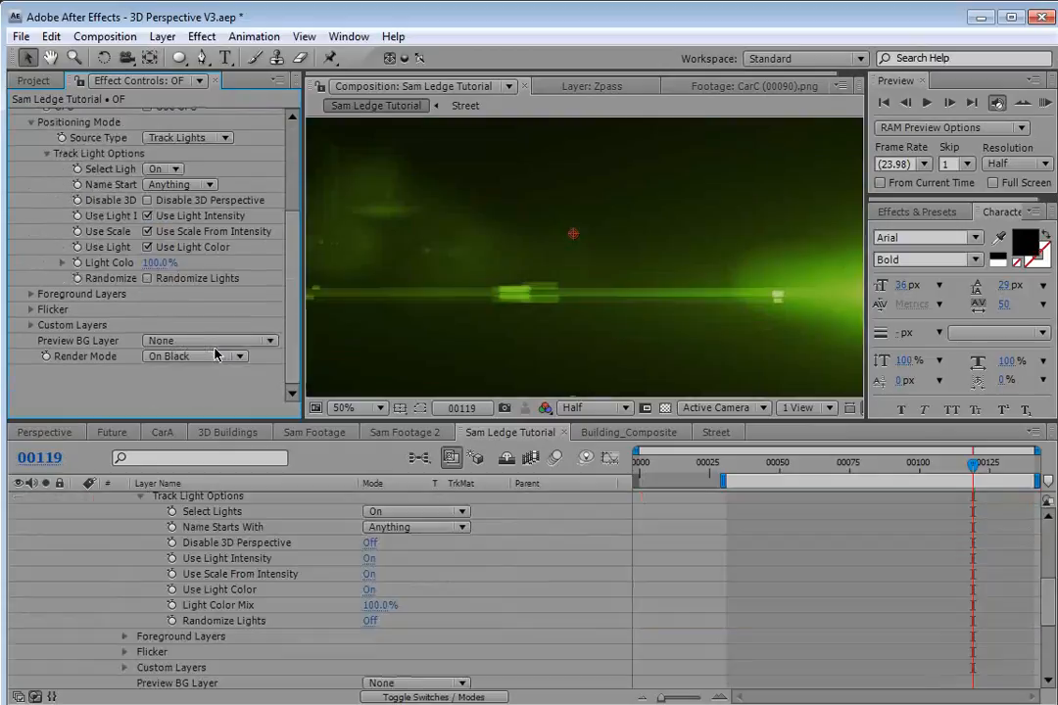
scroll(472, 534, "up", 5)
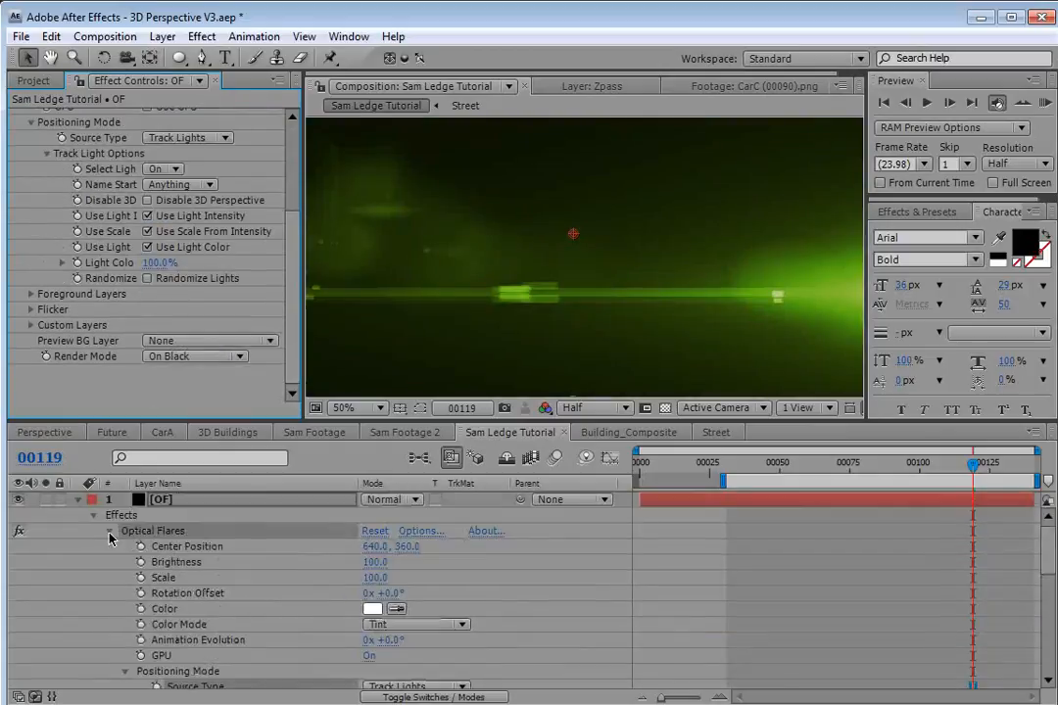
Set the OF layer's blending mode to Screen.
left_click(77, 499)
left_click(166, 356)
left_click(201, 379)
left_click(196, 357)
left_click(175, 339)
left_click(387, 502)
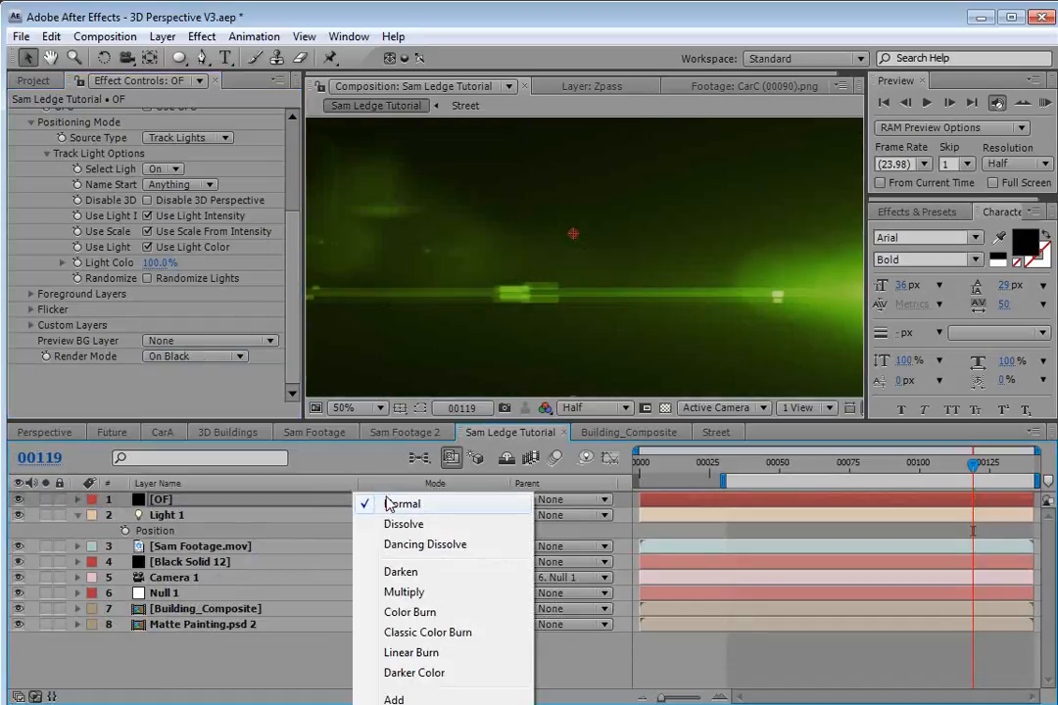
left_click(404, 704)
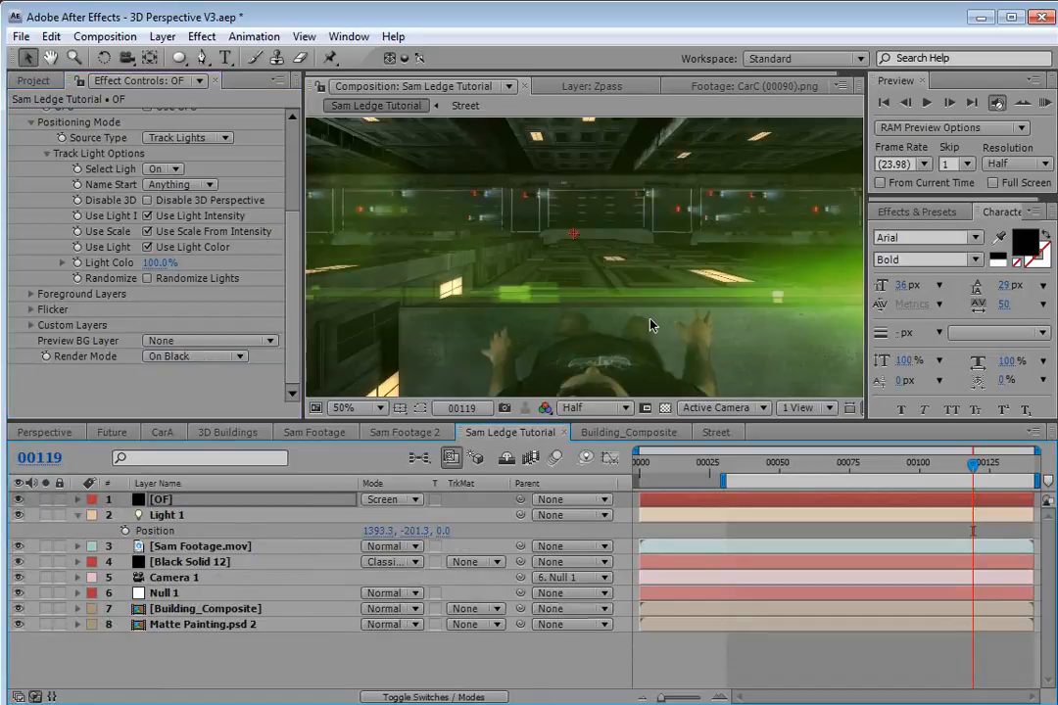
Change Light 1's colour to a pale yellow-green.
scroll(240, 409, "up", 3)
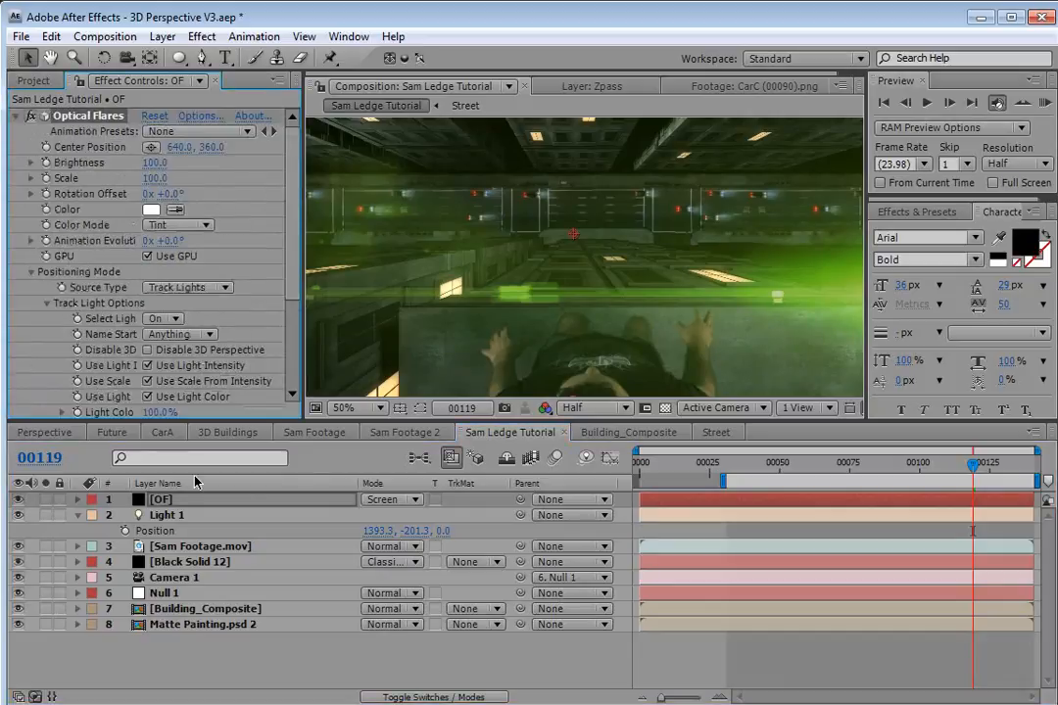
left_click(171, 518)
key("a")
key("a")
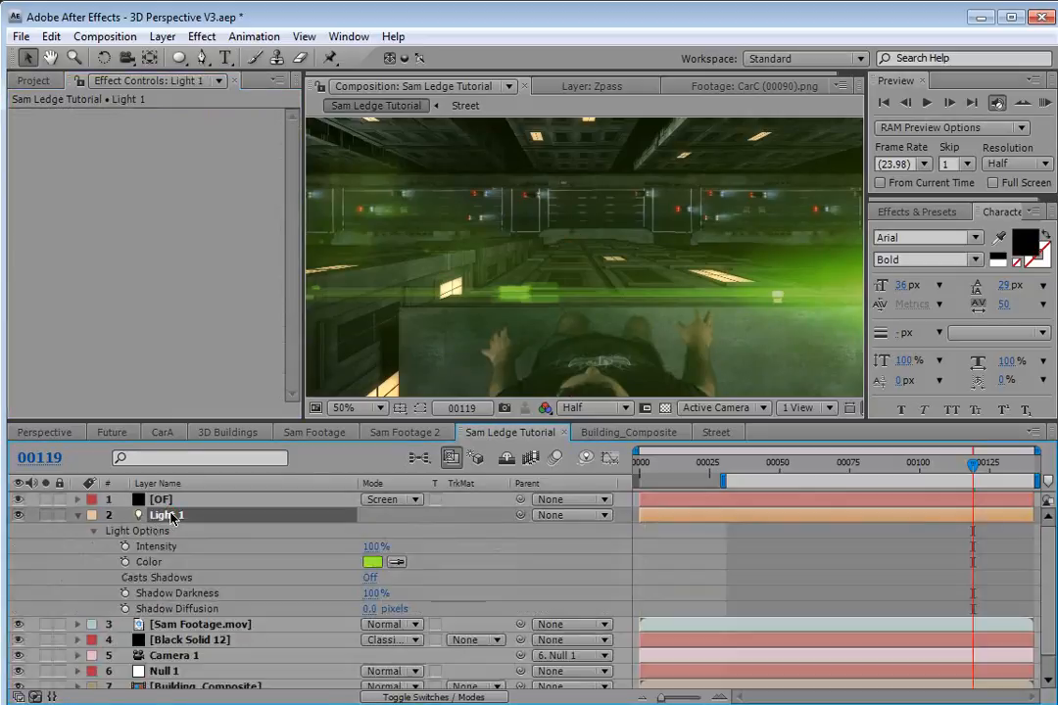
left_click(371, 564)
left_click(271, 473)
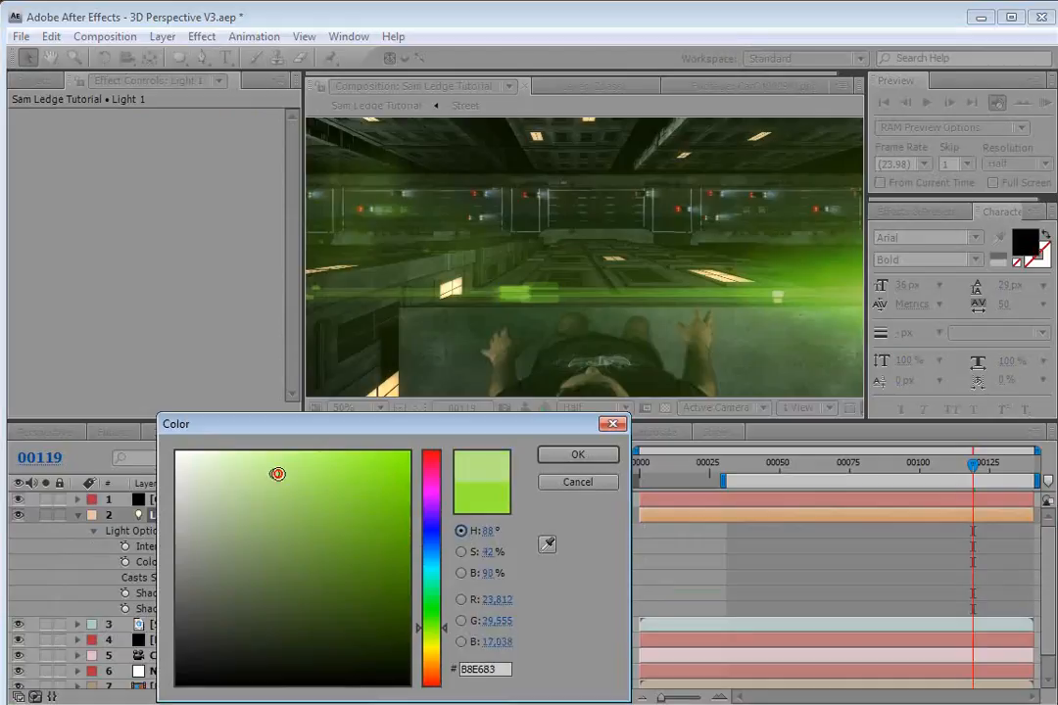
left_click(577, 455)
Apply a Curves effect to the OF layer and bend its RGB curve into an S-shape for more contrast.
key("grave")
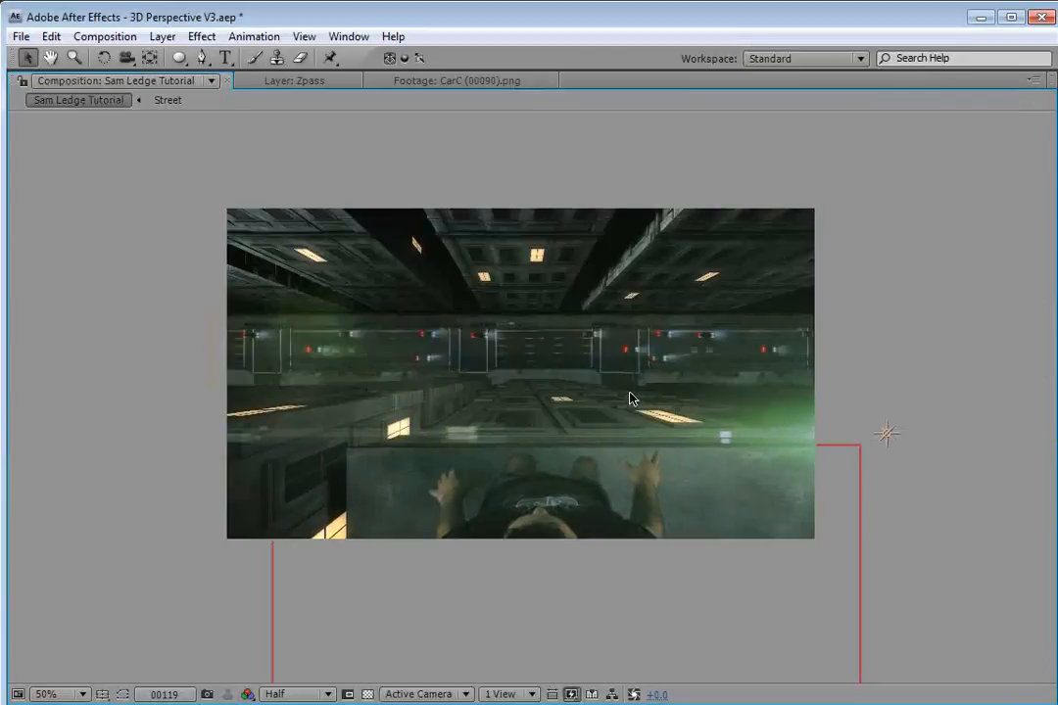
key("grave")
left_click_drag(864, 466, 984, 478)
left_click(202, 36)
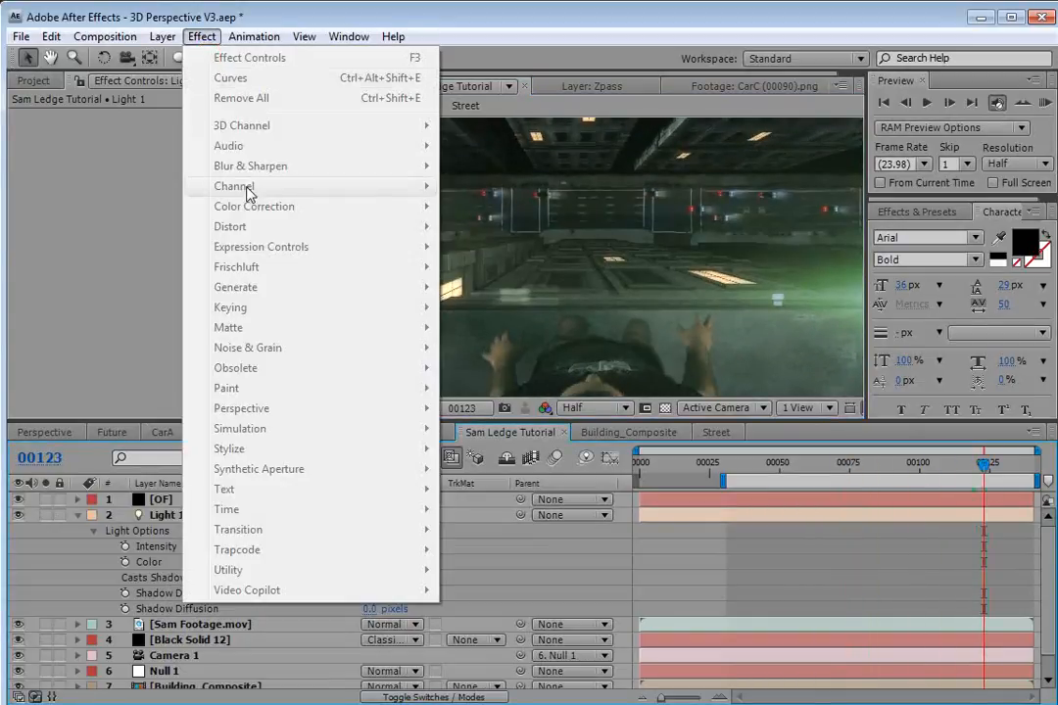
left_click(160, 500)
left_click(202, 36)
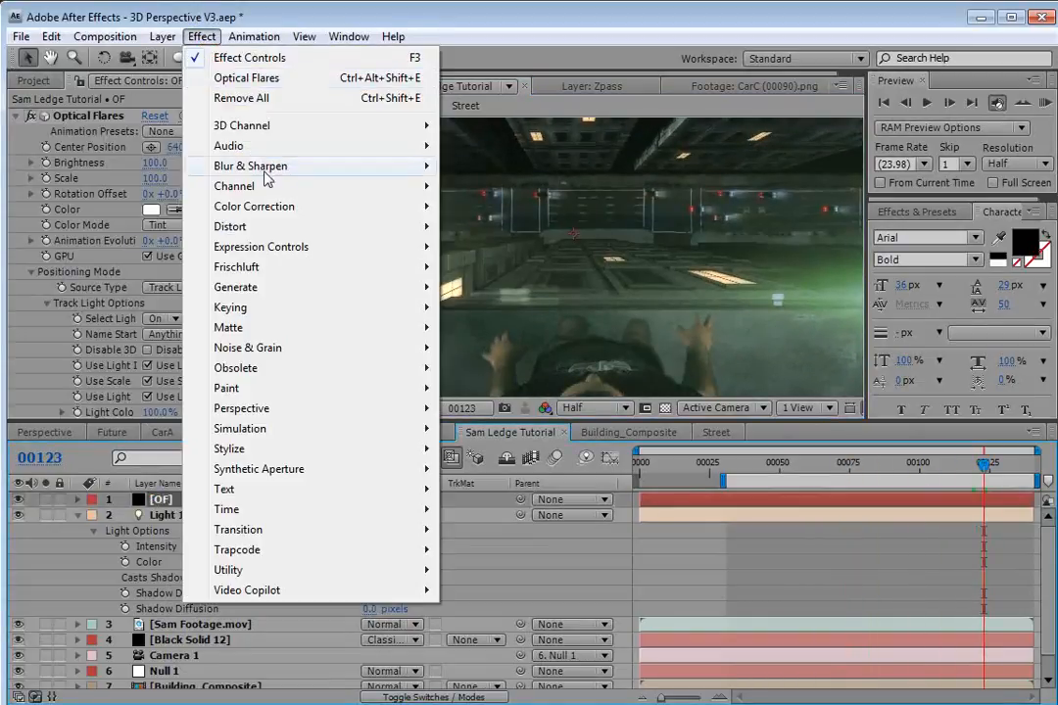
left_click(257, 208)
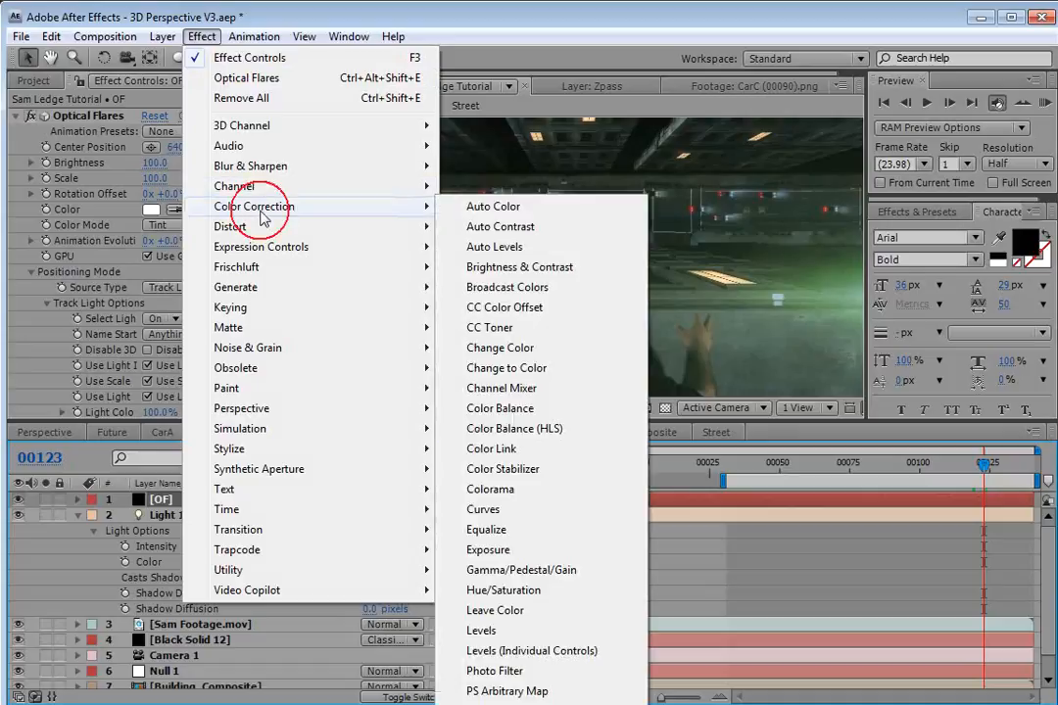
left_click(481, 510)
left_click_drag(117, 332, 118, 353)
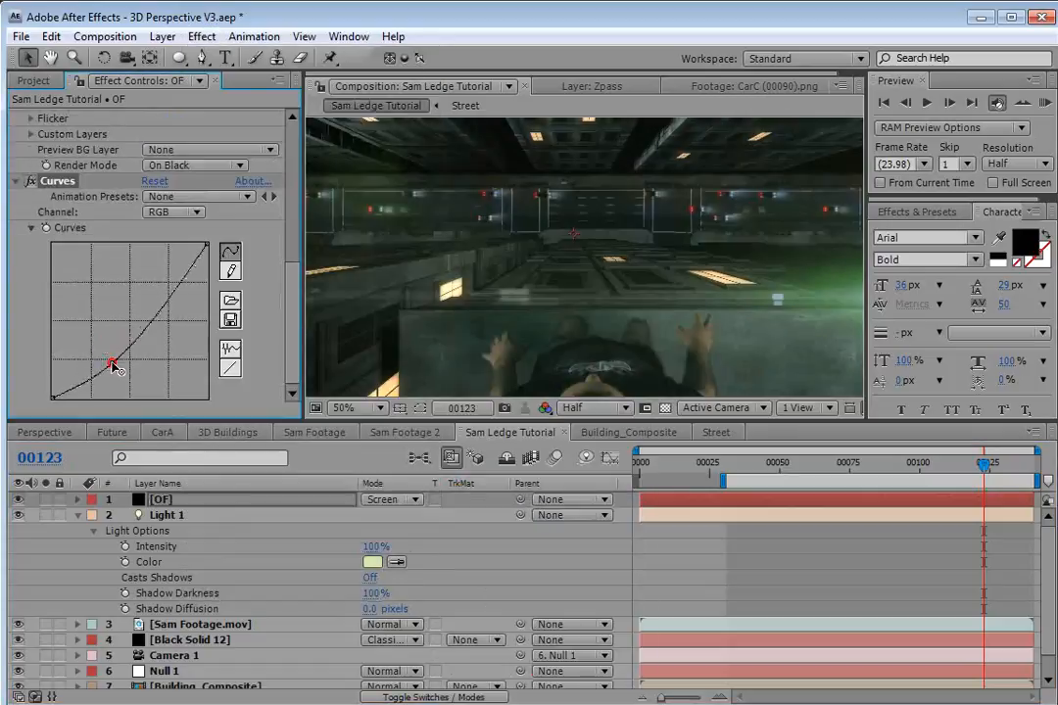
left_click_drag(147, 312, 157, 294)
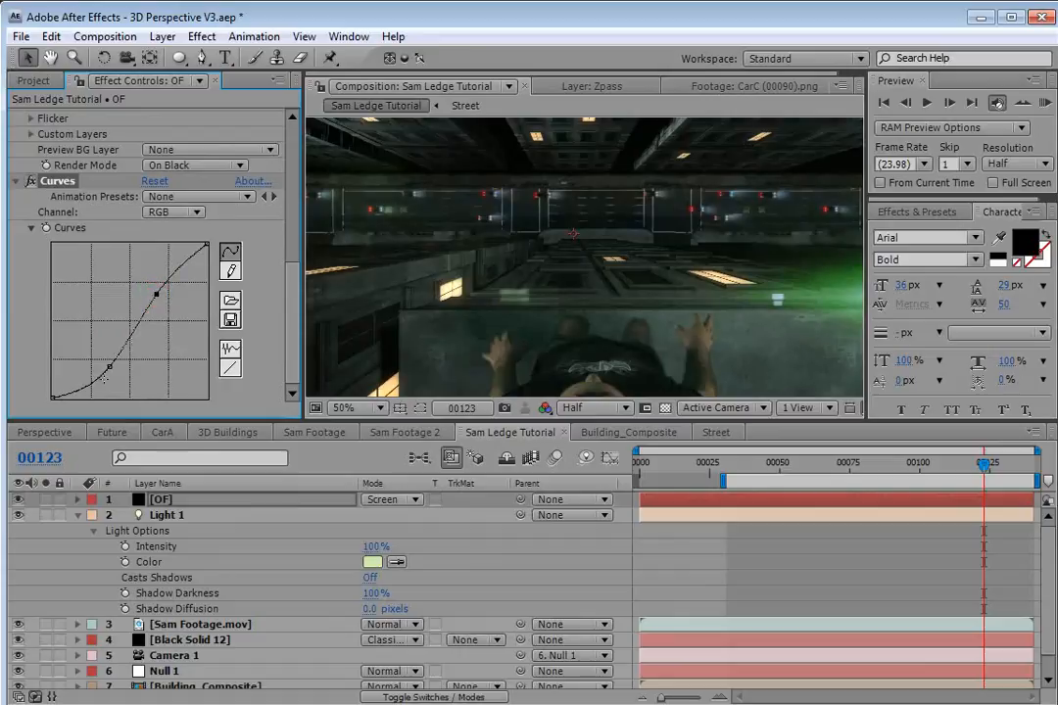
left_click_drag(111, 367, 98, 366)
left_click_drag(156, 292, 156, 278)
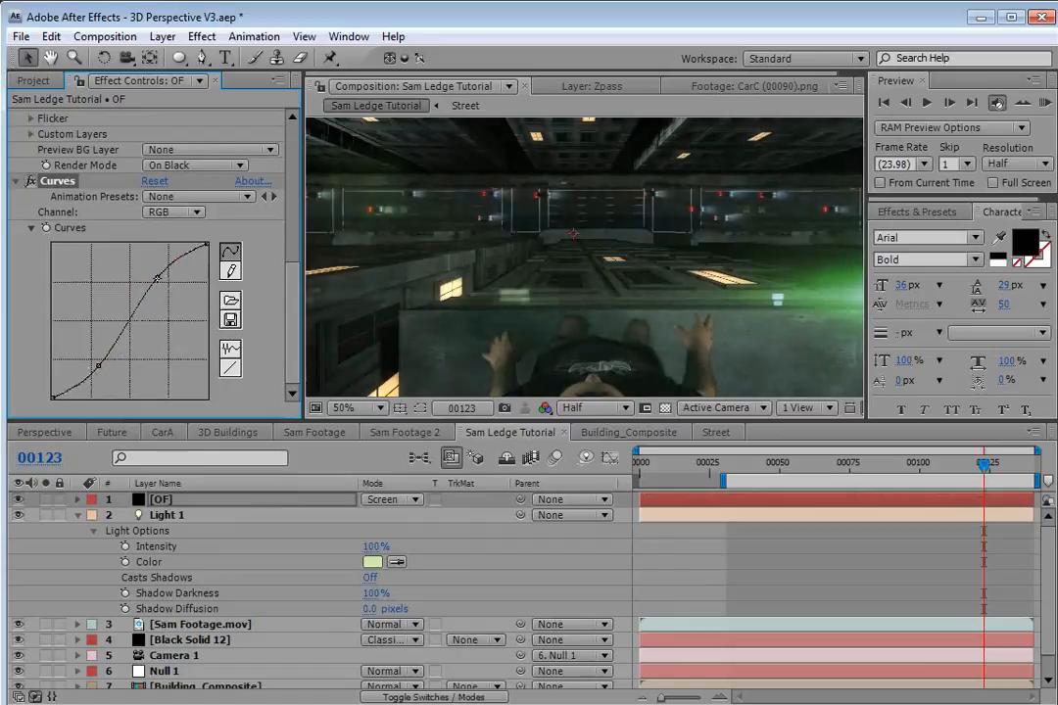
Expand the flare's Flicker options and adjust its Speed value.
scroll(290, 295, "up", 3)
left_click(33, 188)
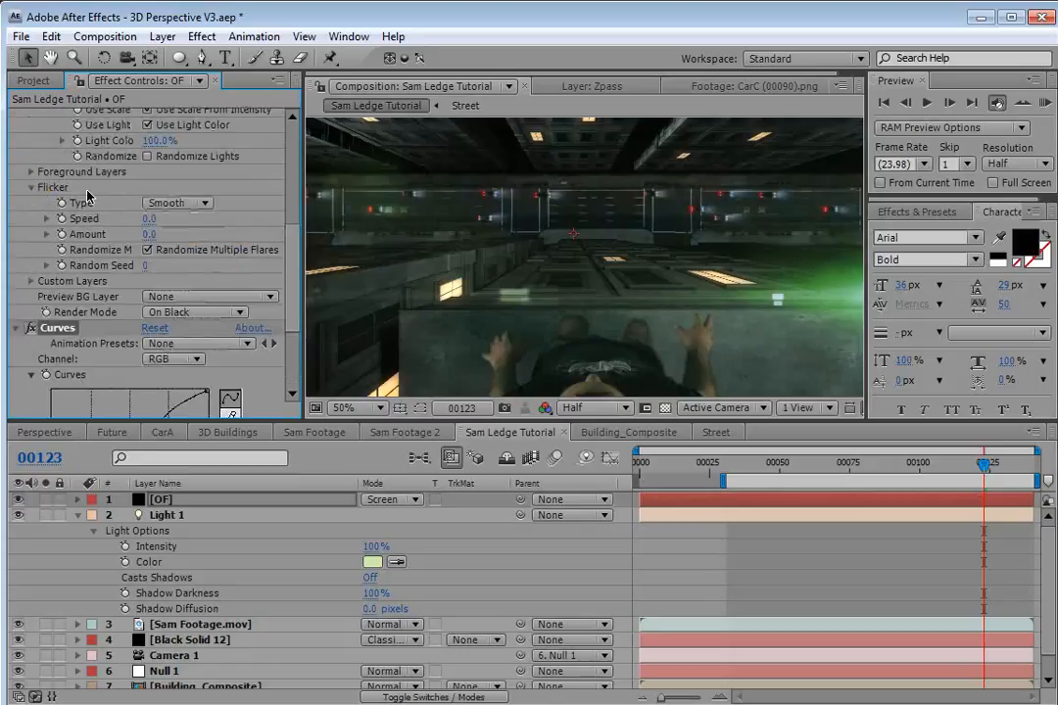
left_click_drag(146, 219, 193, 234)
left_click_drag(925, 466, 984, 468)
key("grave")
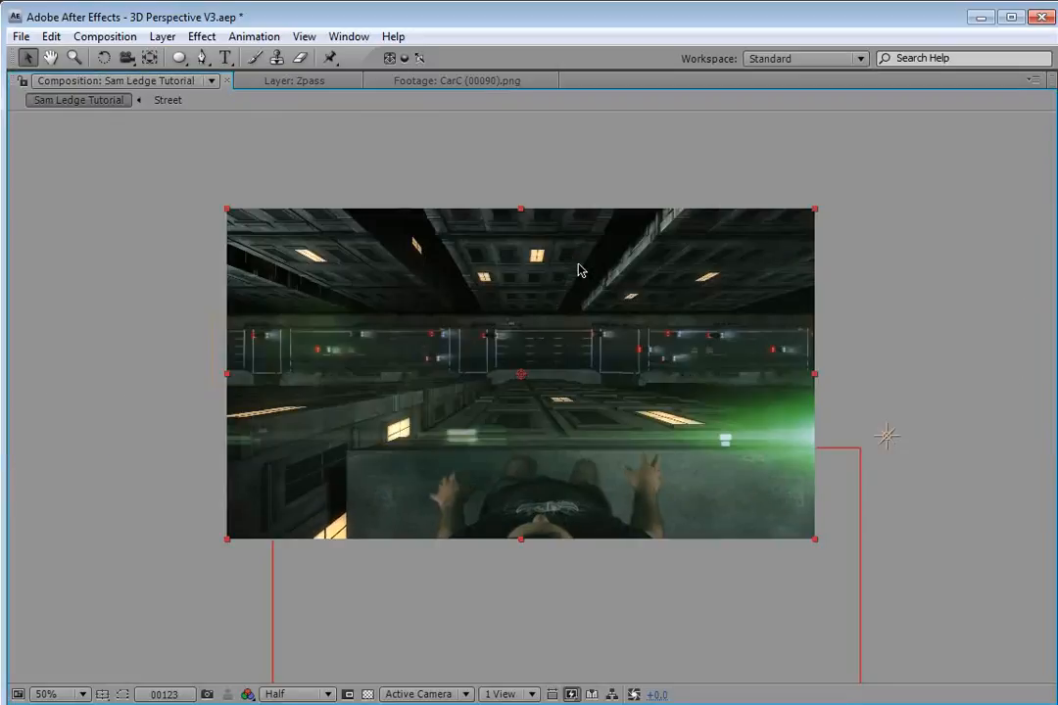
key("grave")
Duplicate Light 1 and move the copy up to just above the frame's upper-left area.
scroll(811, 318, "down", 2)
left_click_drag(690, 309, 690, 295)
left_click(925, 549)
left_click_drag(960, 468, 1003, 475)
left_click(761, 263)
key("ctrl+d")
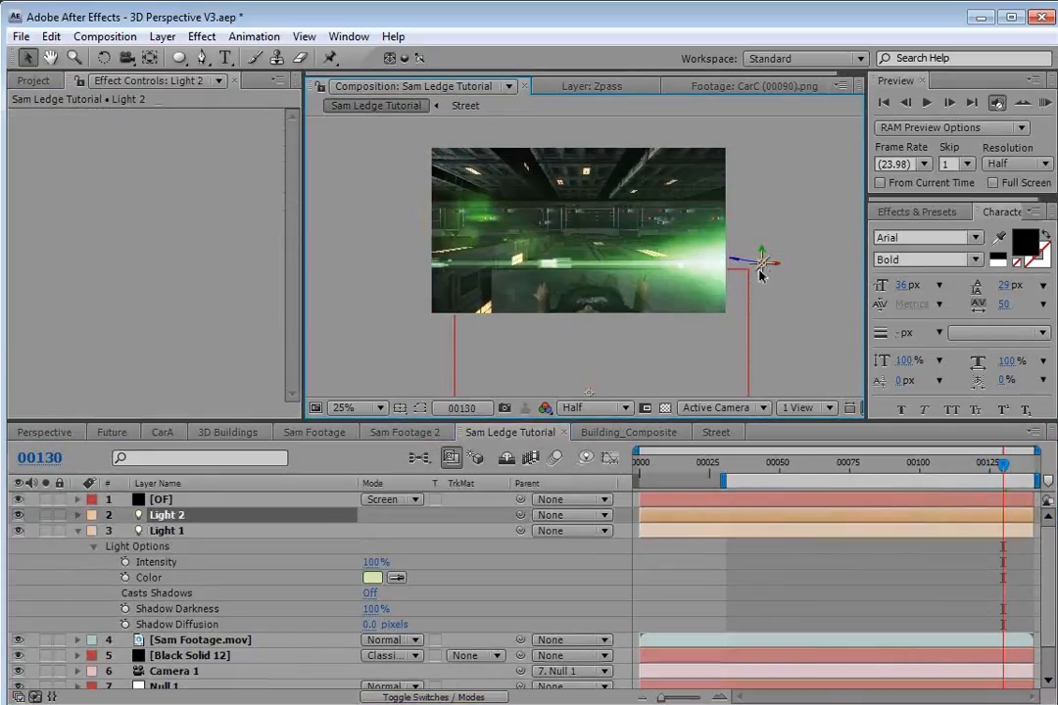
left_click_drag(760, 274, 579, 244)
left_click_drag(533, 207, 502, 149)
Open the Optical Flares options and load the JayJay preset from the Light presets.
key("grave")
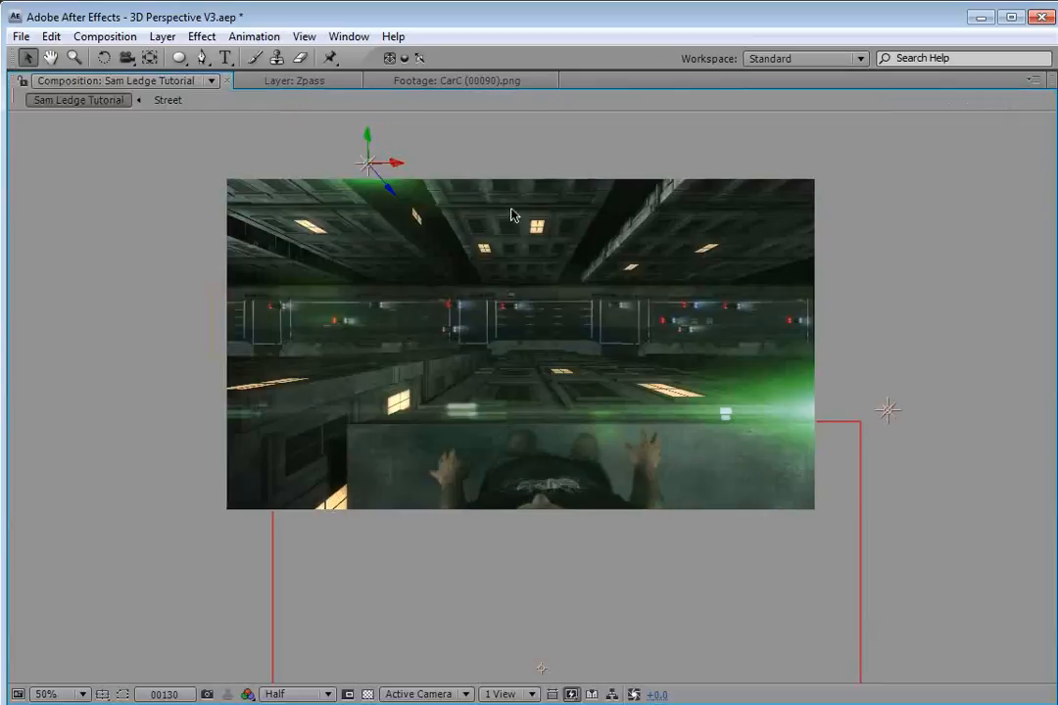
key("grave")
scroll(641, 273, "down", 2)
left_click_drag(625, 275, 628, 292)
mouse_move(971, 468)
left_mouse_down()
mouse_move(790, 476)
mouse_move(987, 482)
left_mouse_up()
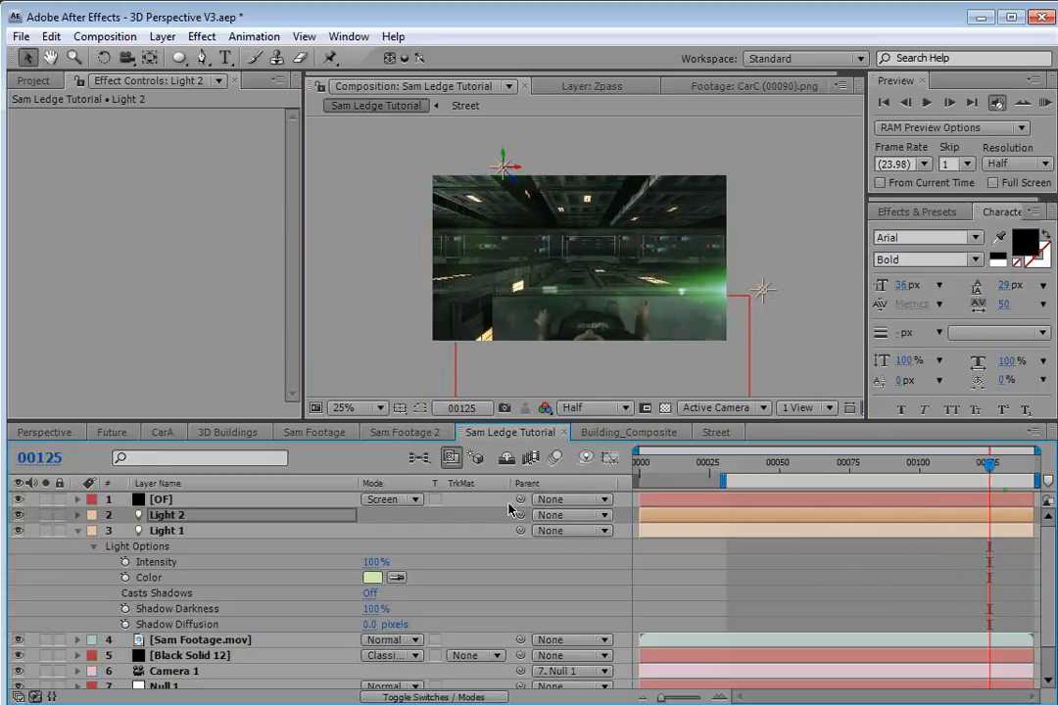
left_click(156, 500)
left_click(174, 98)
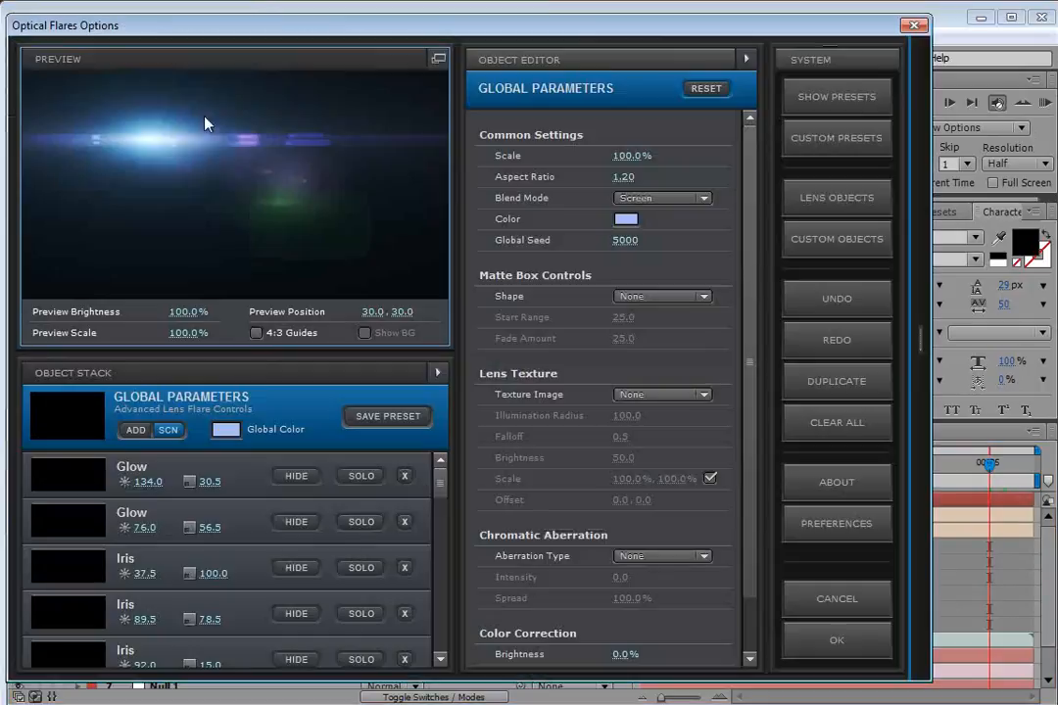
left_click(879, 204)
left_click(734, 90)
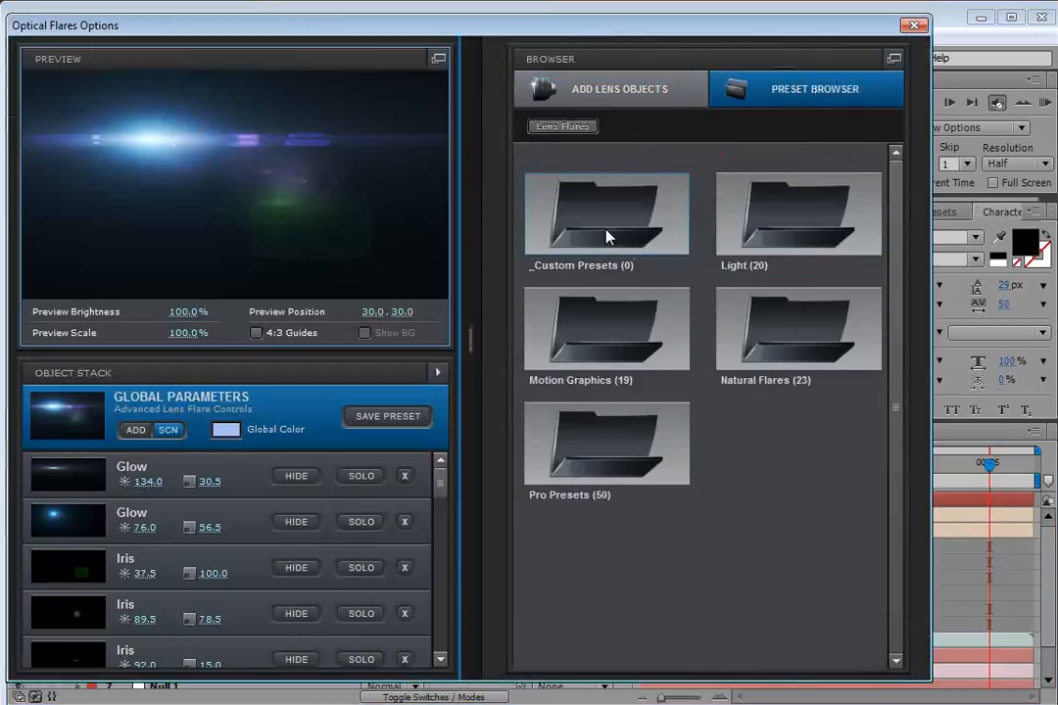
left_click(781, 225)
left_click_drag(894, 266, 899, 337)
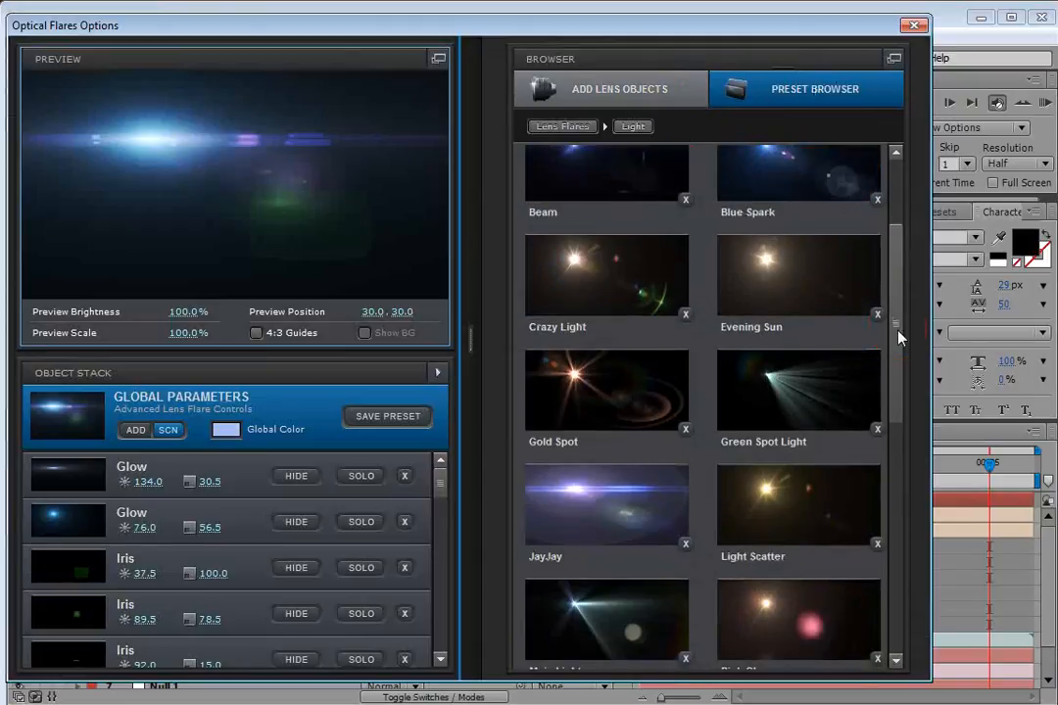
scroll(617, 461, "down", 1)
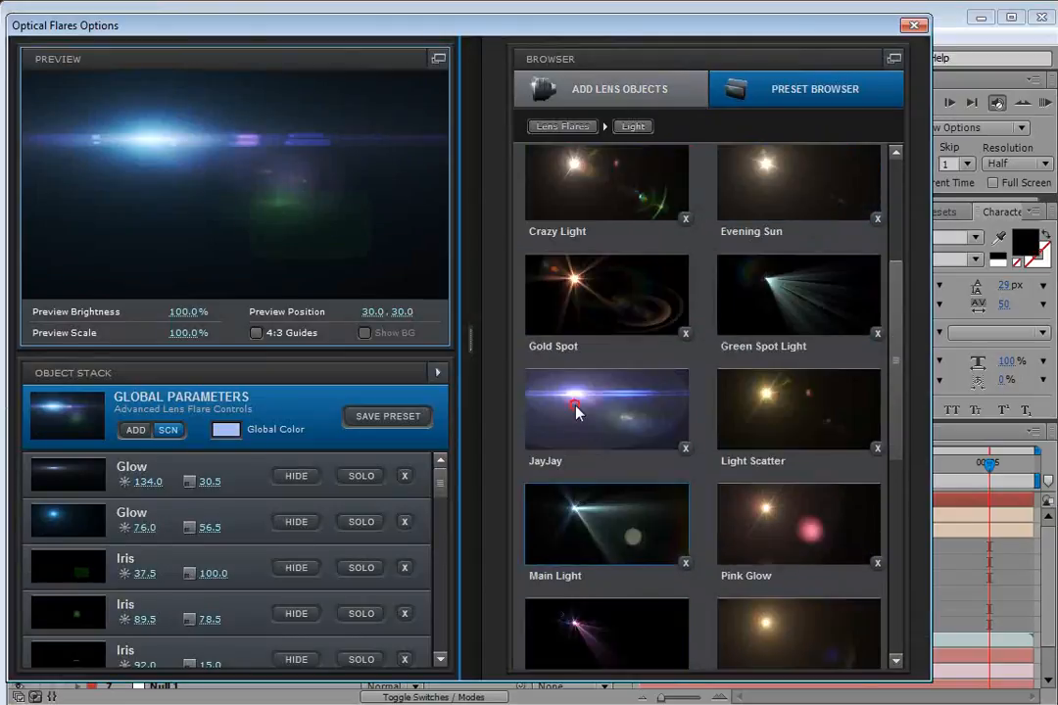
double_click(578, 414)
left_click_drag(378, 211, 488, 177)
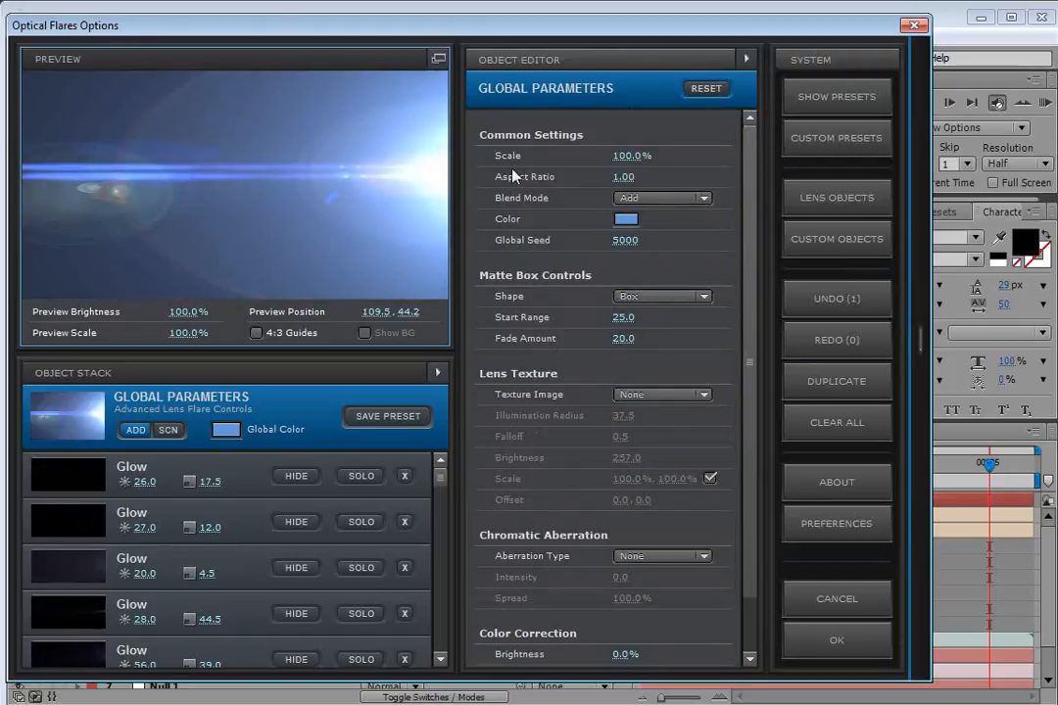
left_click(825, 635)
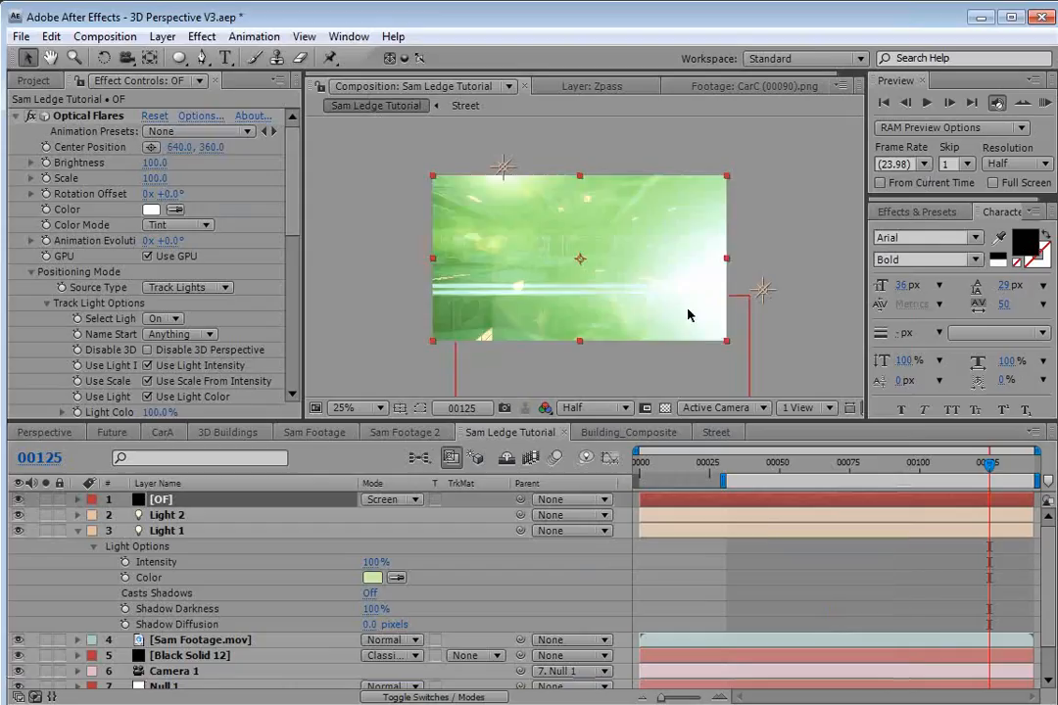
Set the Optical Flares Brightness to 55 and save the project.
left_click_drag(155, 164, 151, 163)
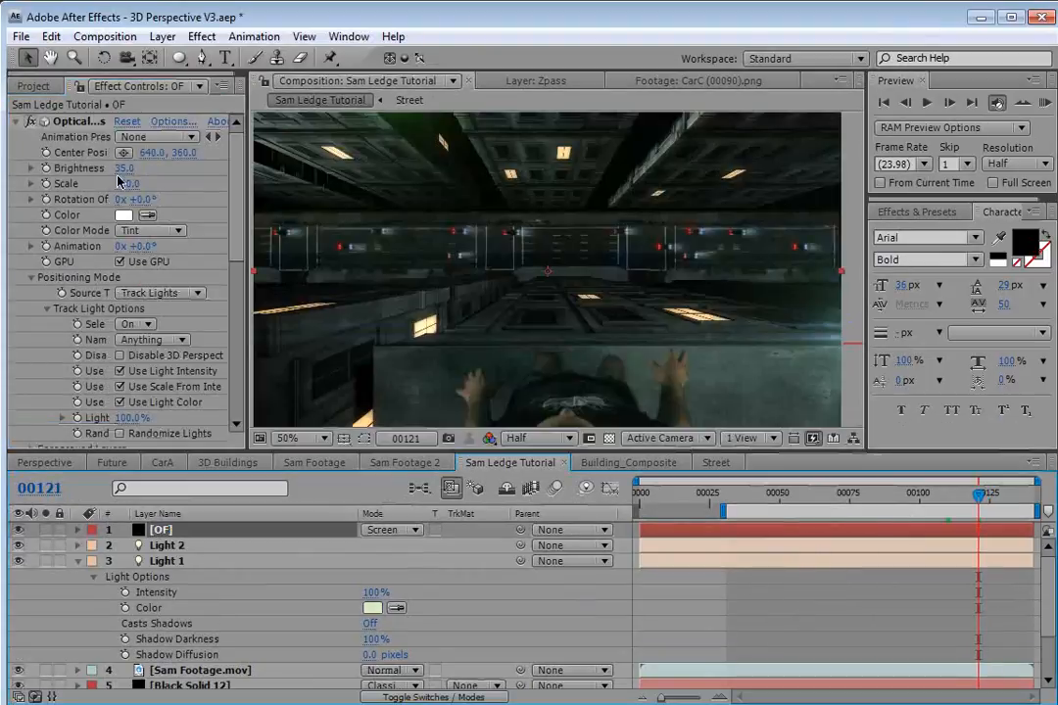
left_click_drag(117, 169, 122, 168)
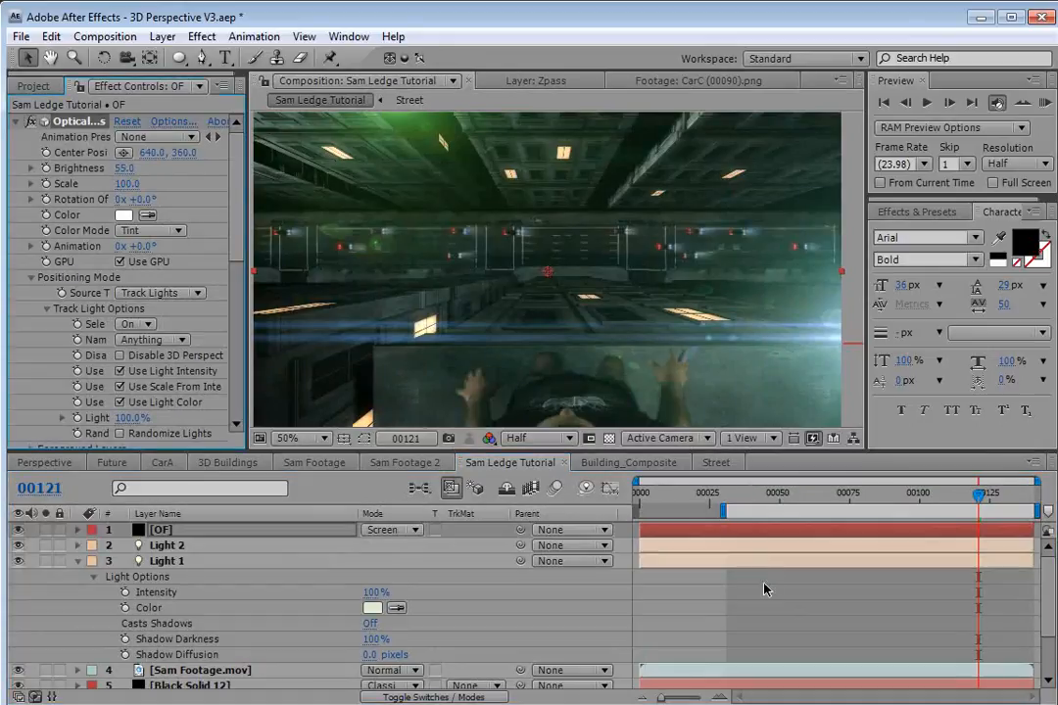
left_click_drag(980, 495, 1036, 497)
key("grave")
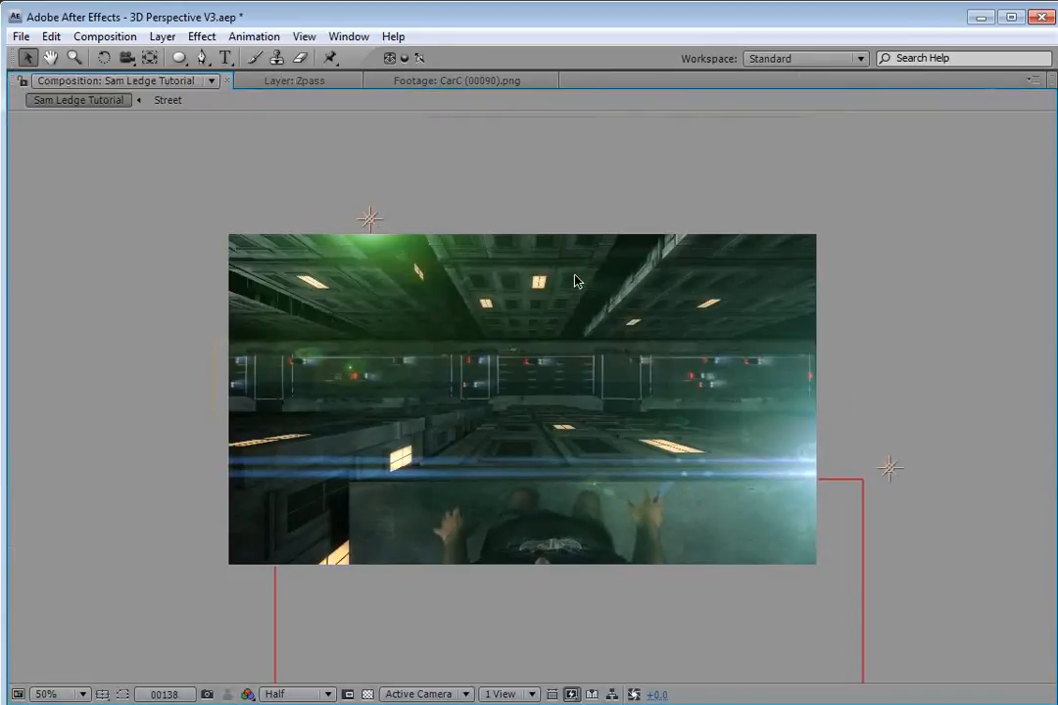
key("ctrl+s")
key("grave")
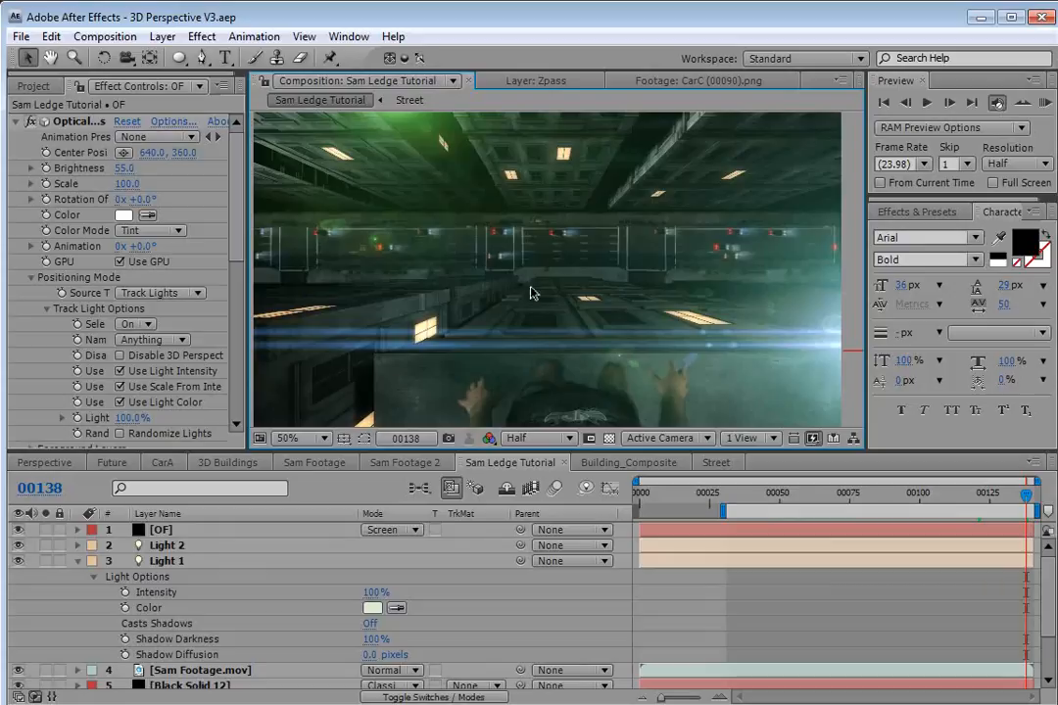
Switch to Firefox to view the Video Copilot Optical Flares product page, then close it.
left_click(77, 562)
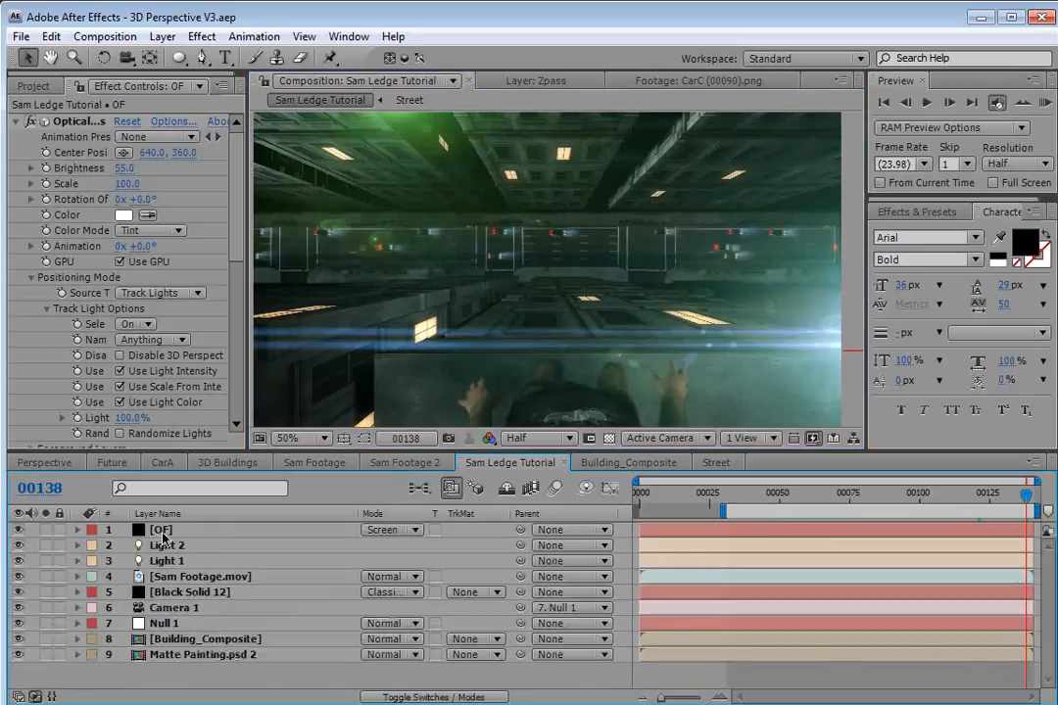
left_click(177, 609)
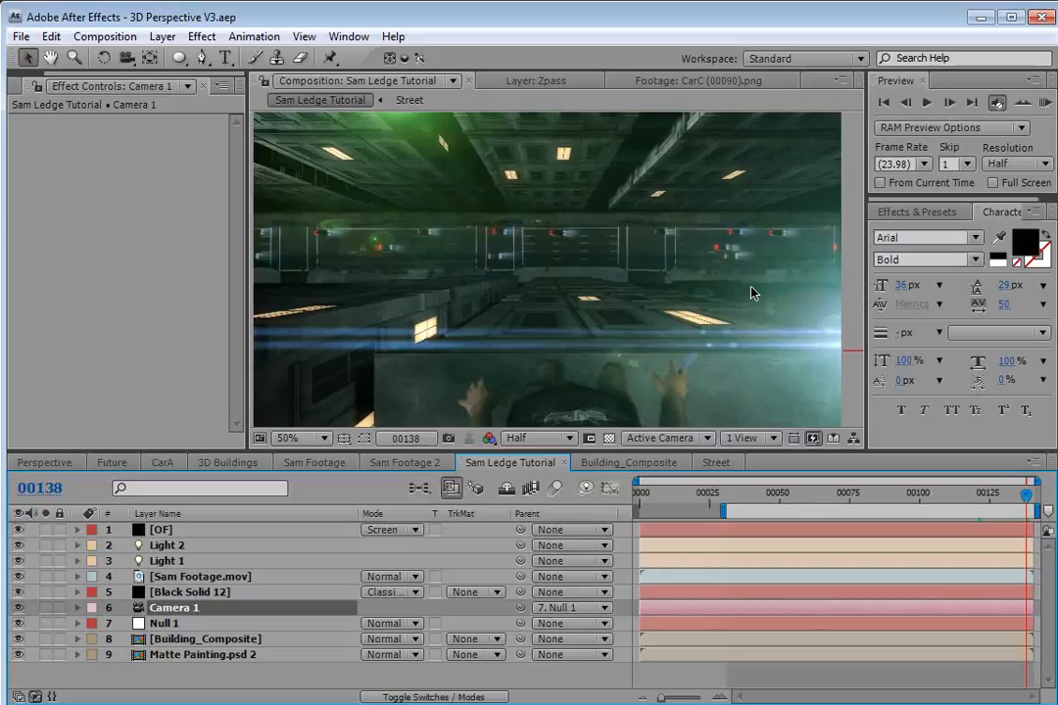
key("alt+Tab")
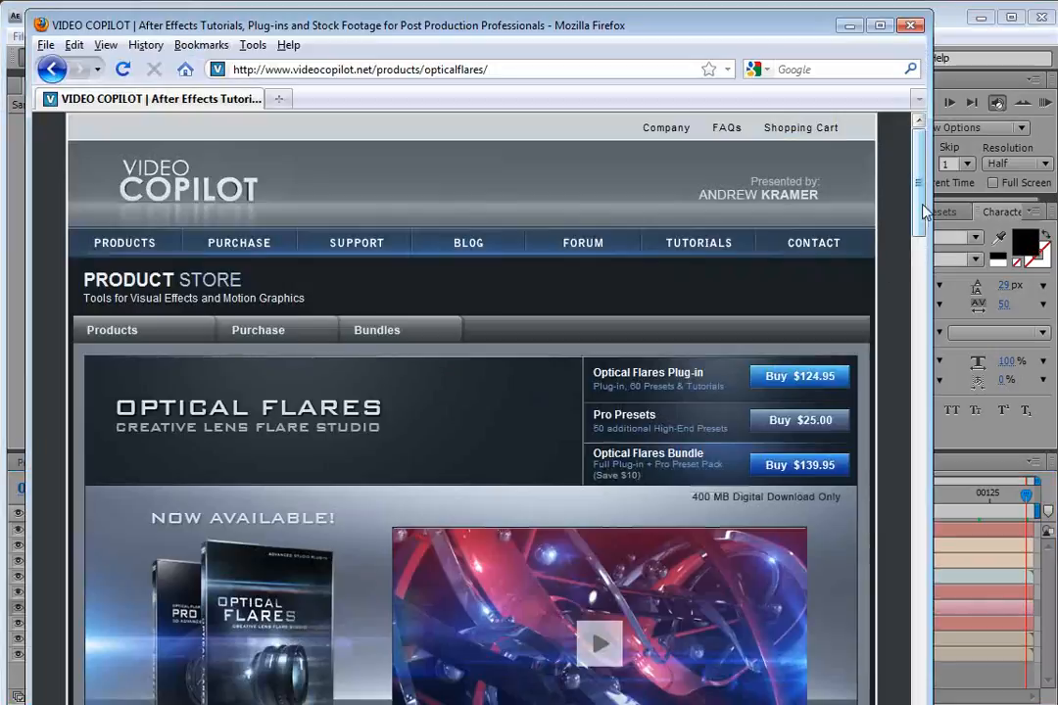
scroll(921, 206, "down", 1)
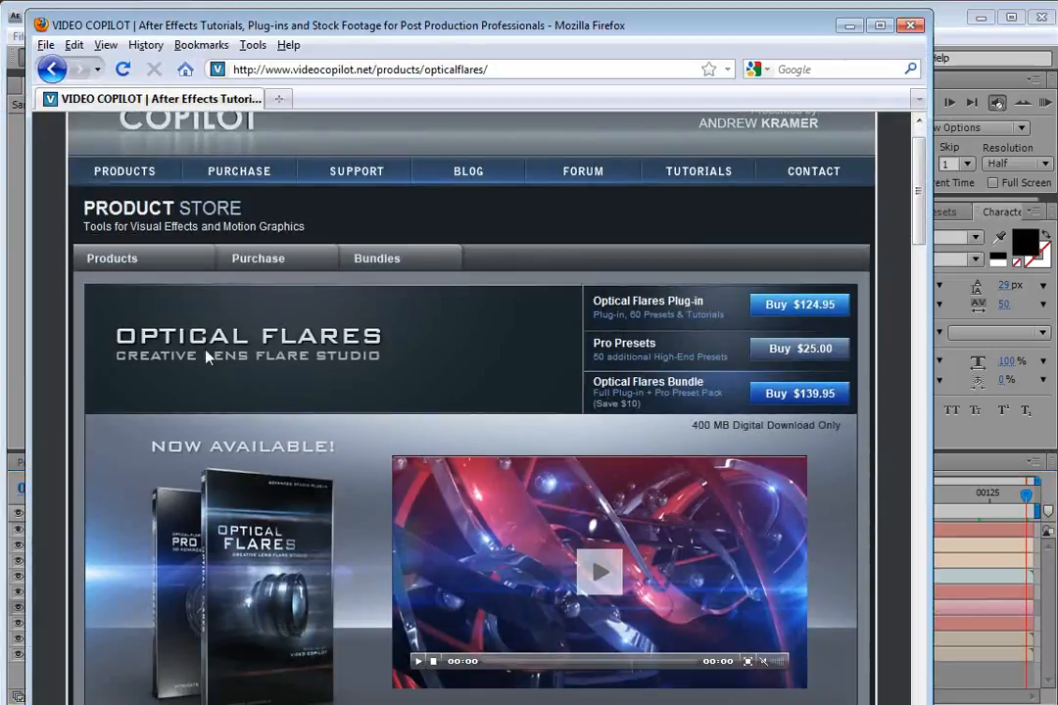
left_click_drag(921, 203, 921, 423)
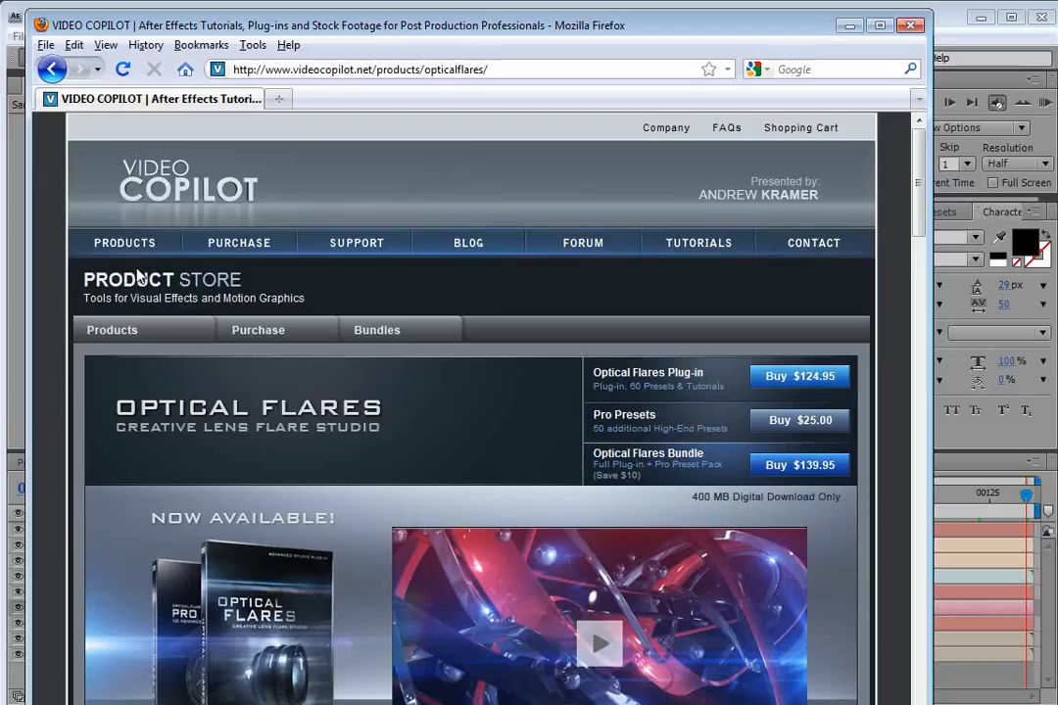
left_click(919, 27)
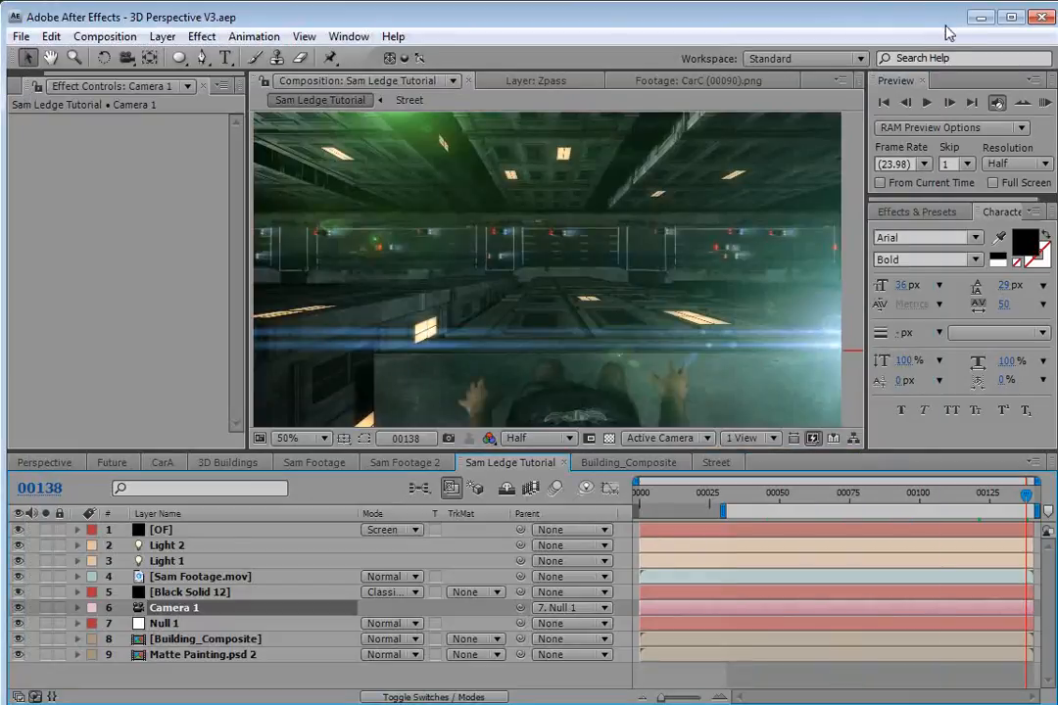